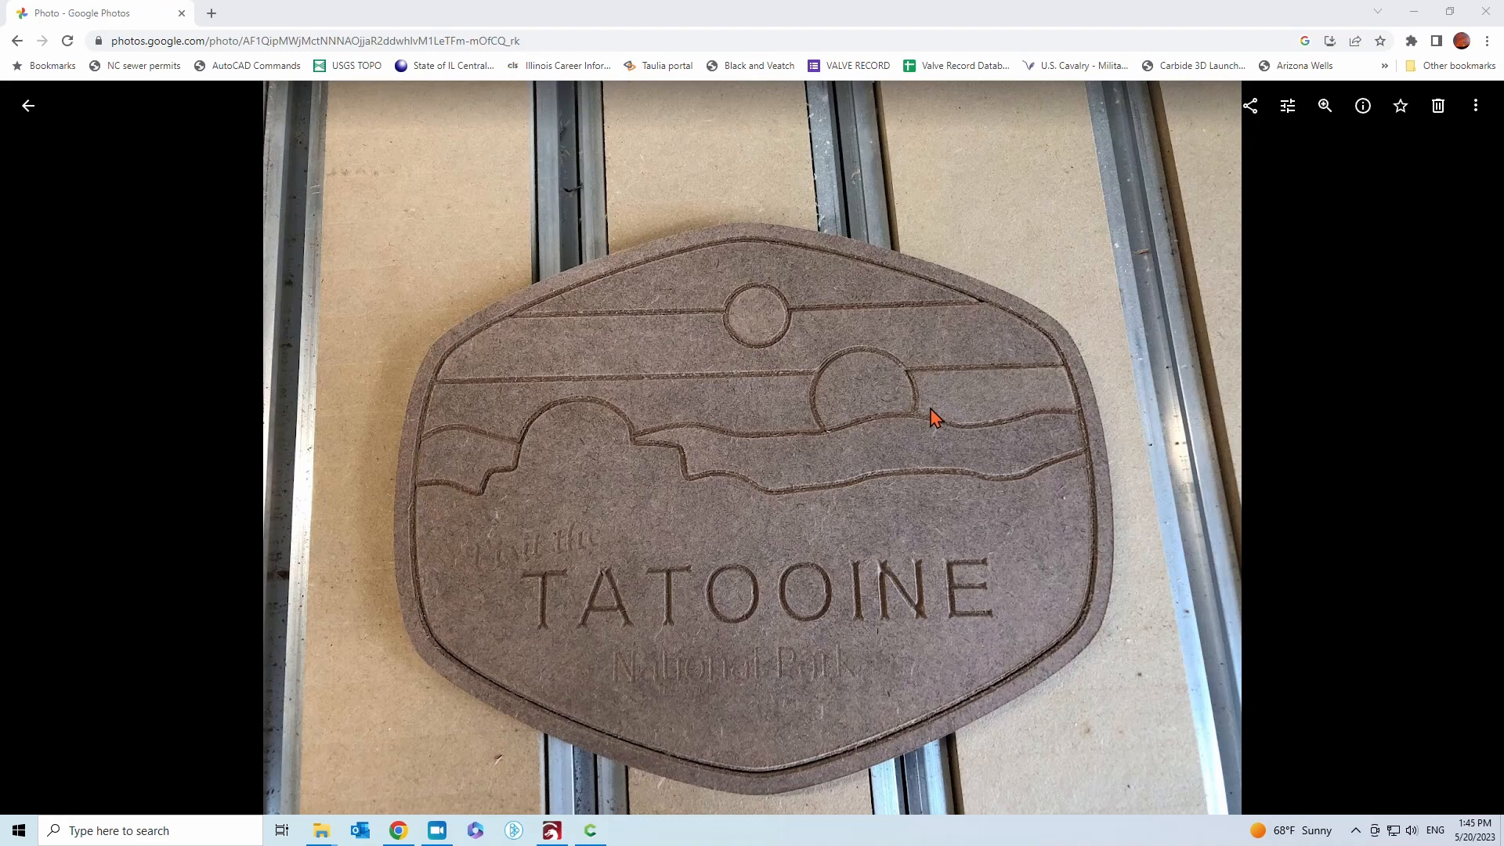
Switch to Carbide Create and load tatooine.jpg as the background image
left_click(591, 836)
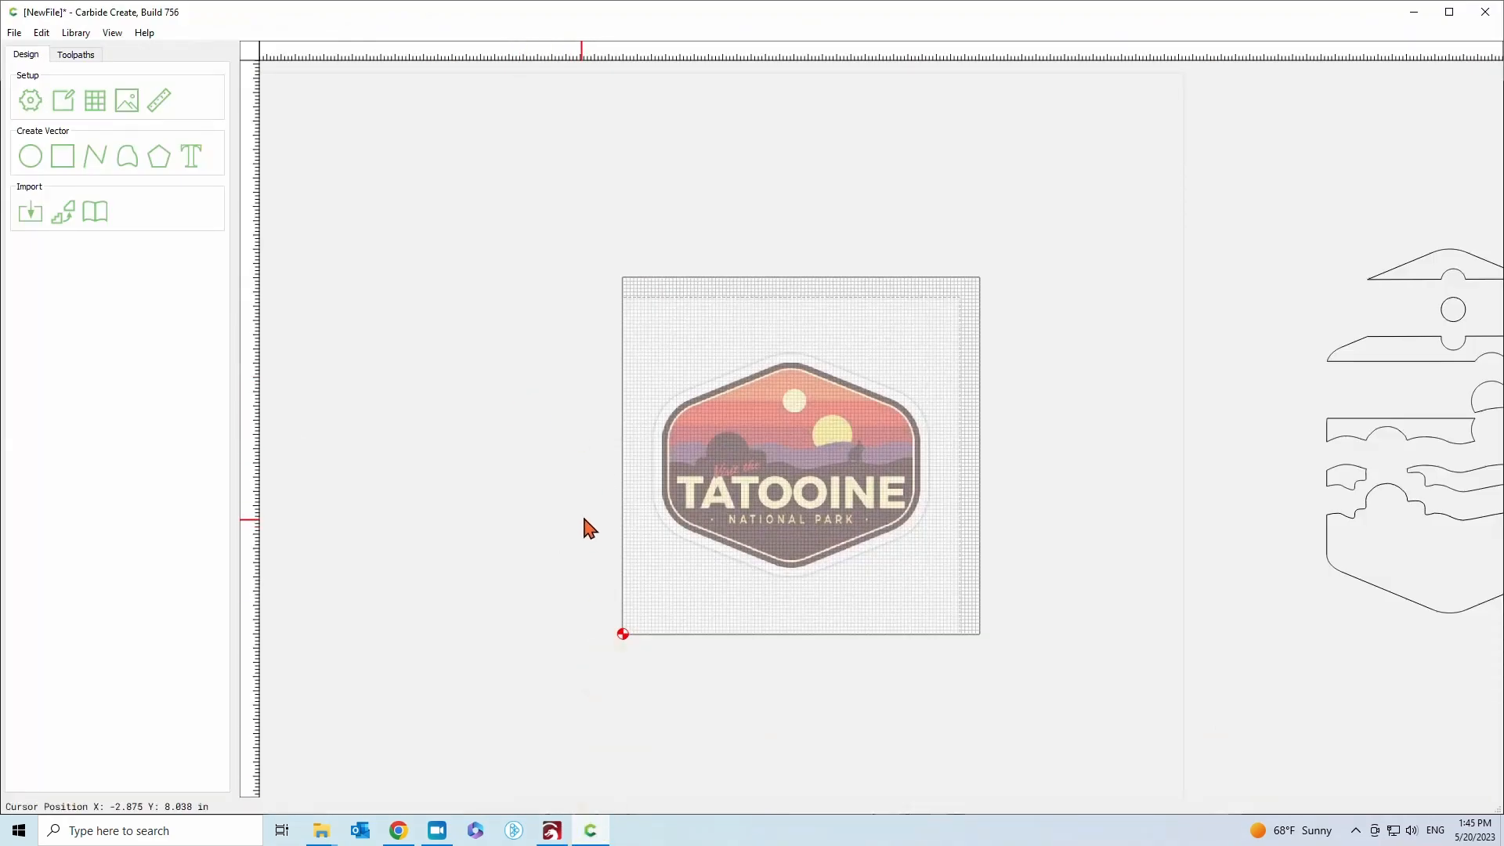
scroll(611, 525, "down", 3)
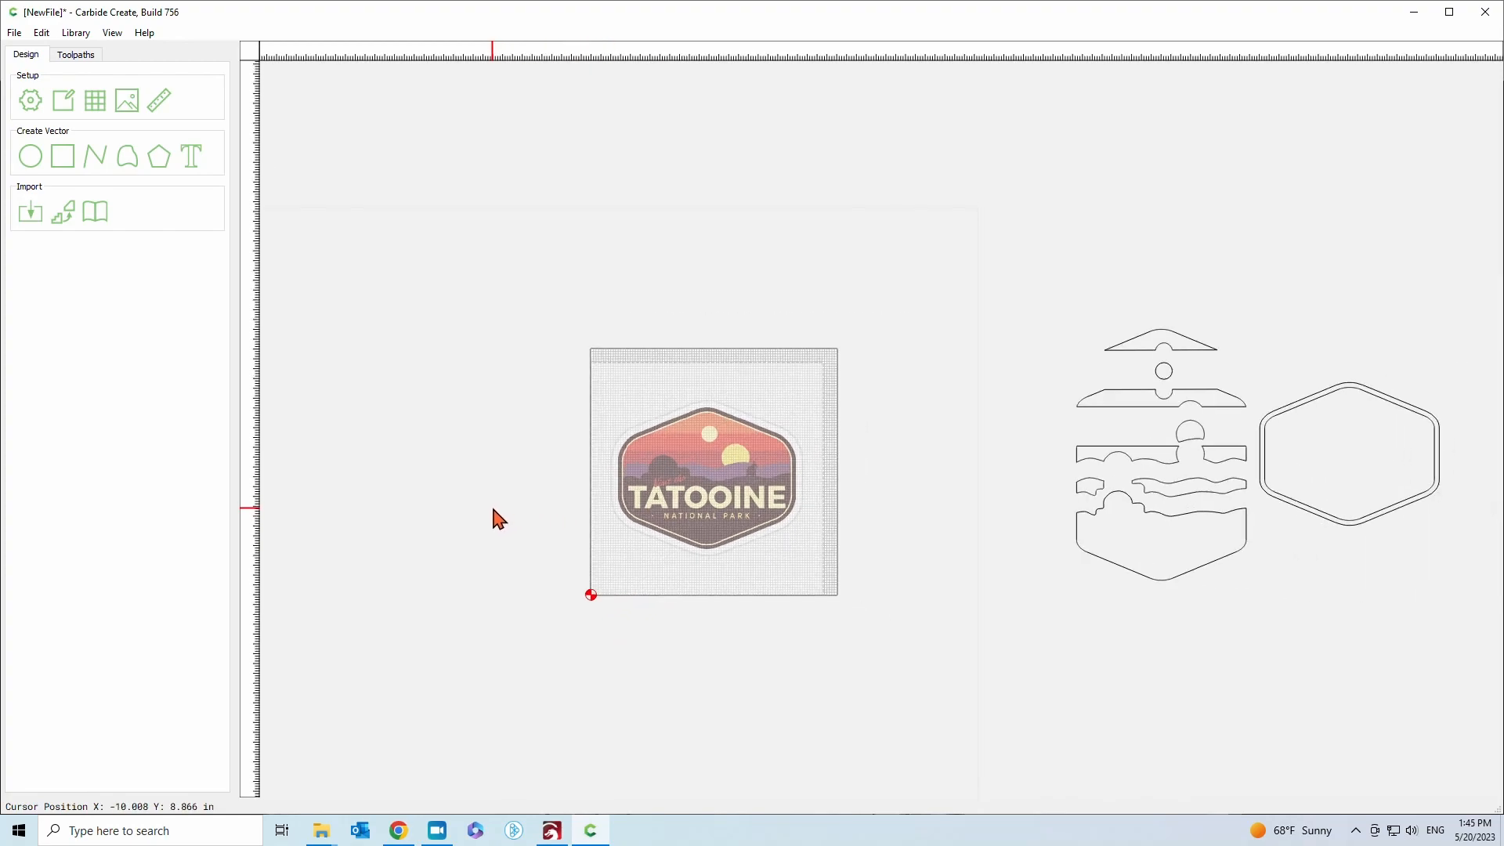
scroll(498, 517, "up", 4)
scroll(492, 509, "up", 1)
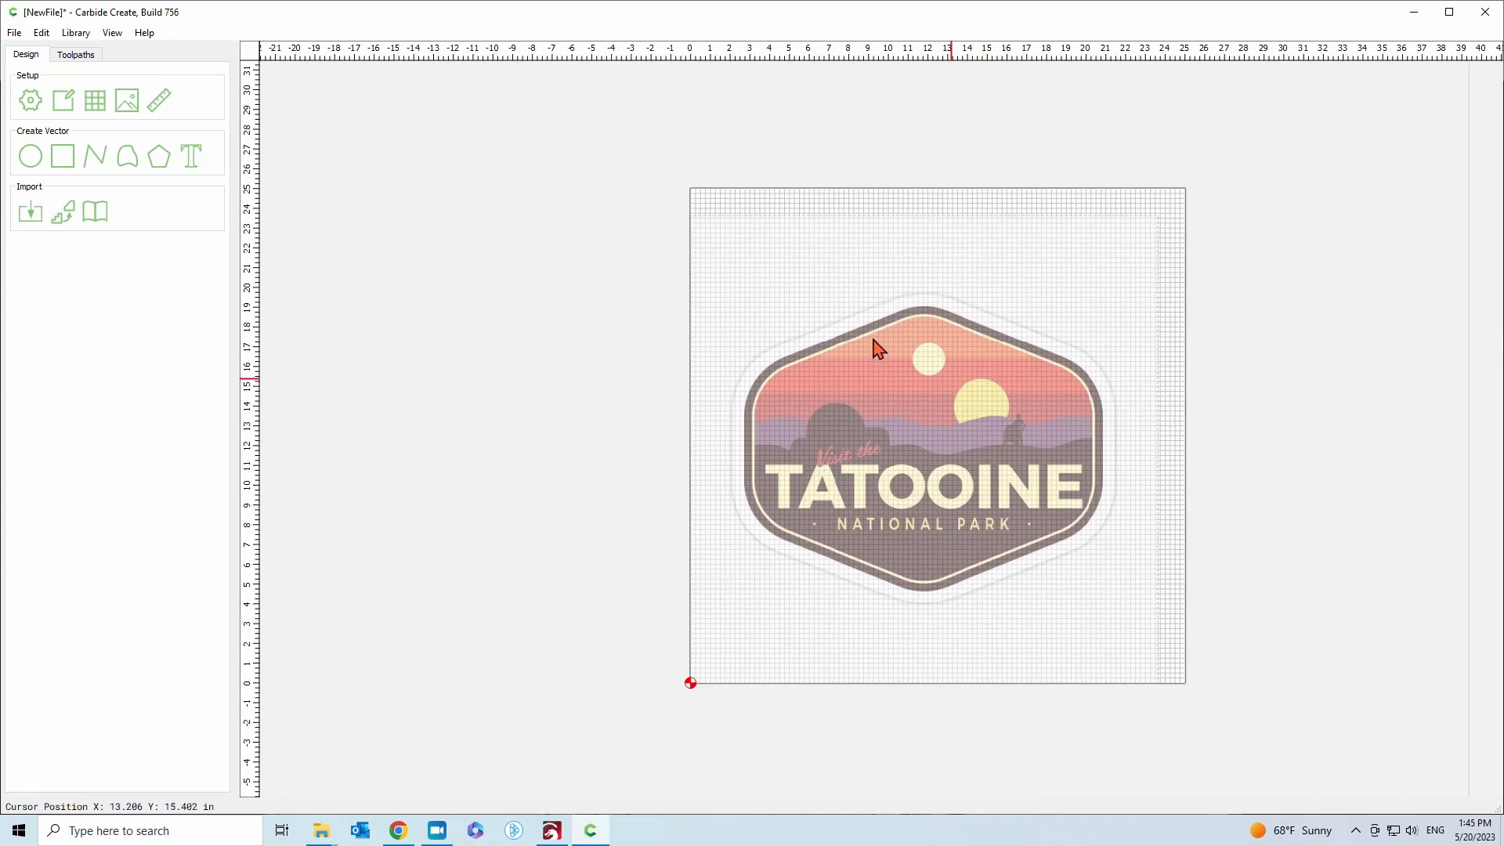
left_click(127, 102)
left_click(115, 123)
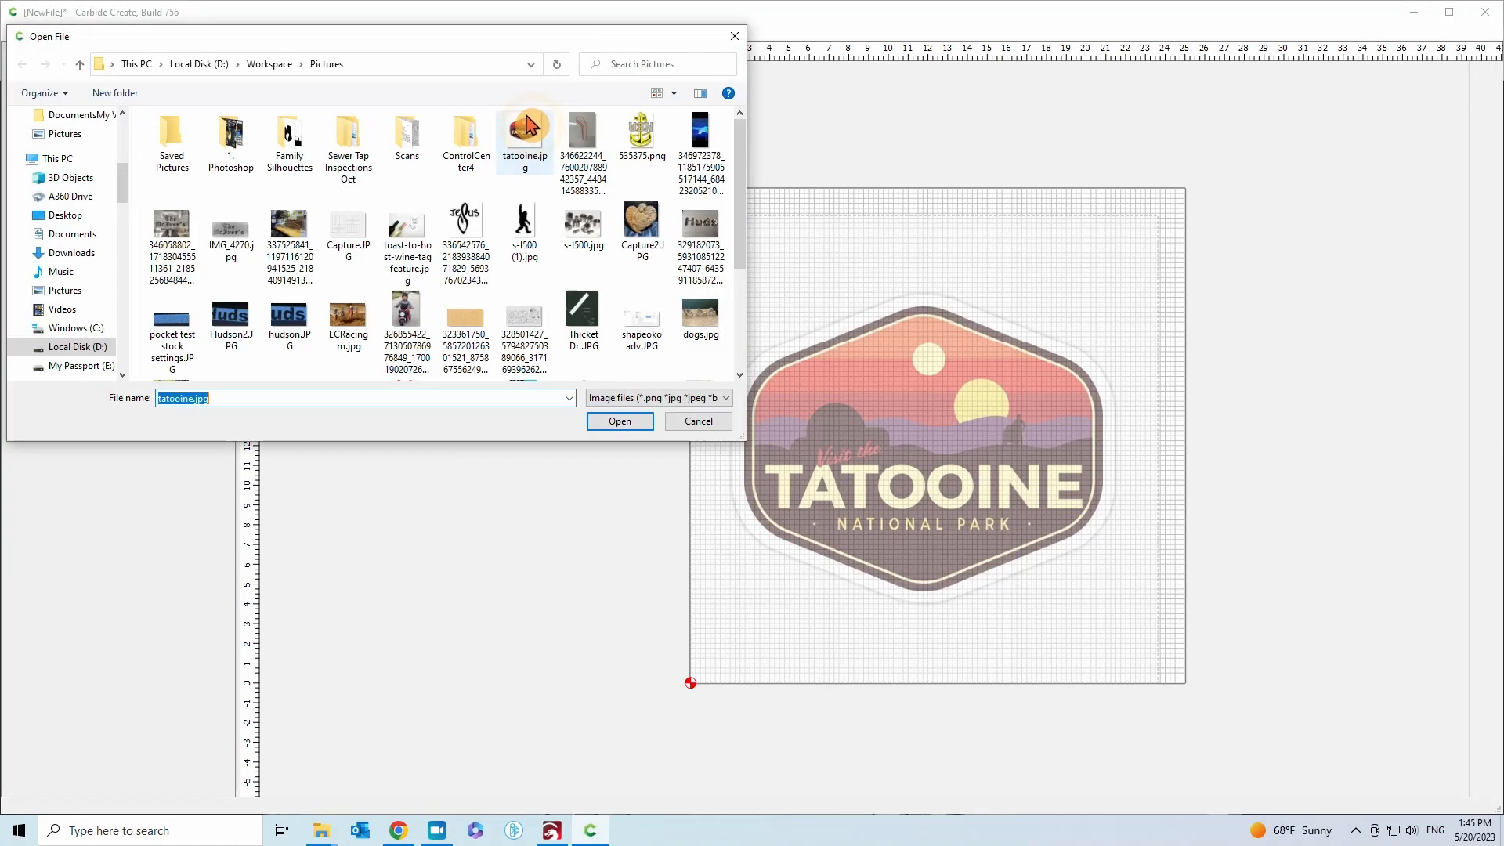
left_click(638, 421)
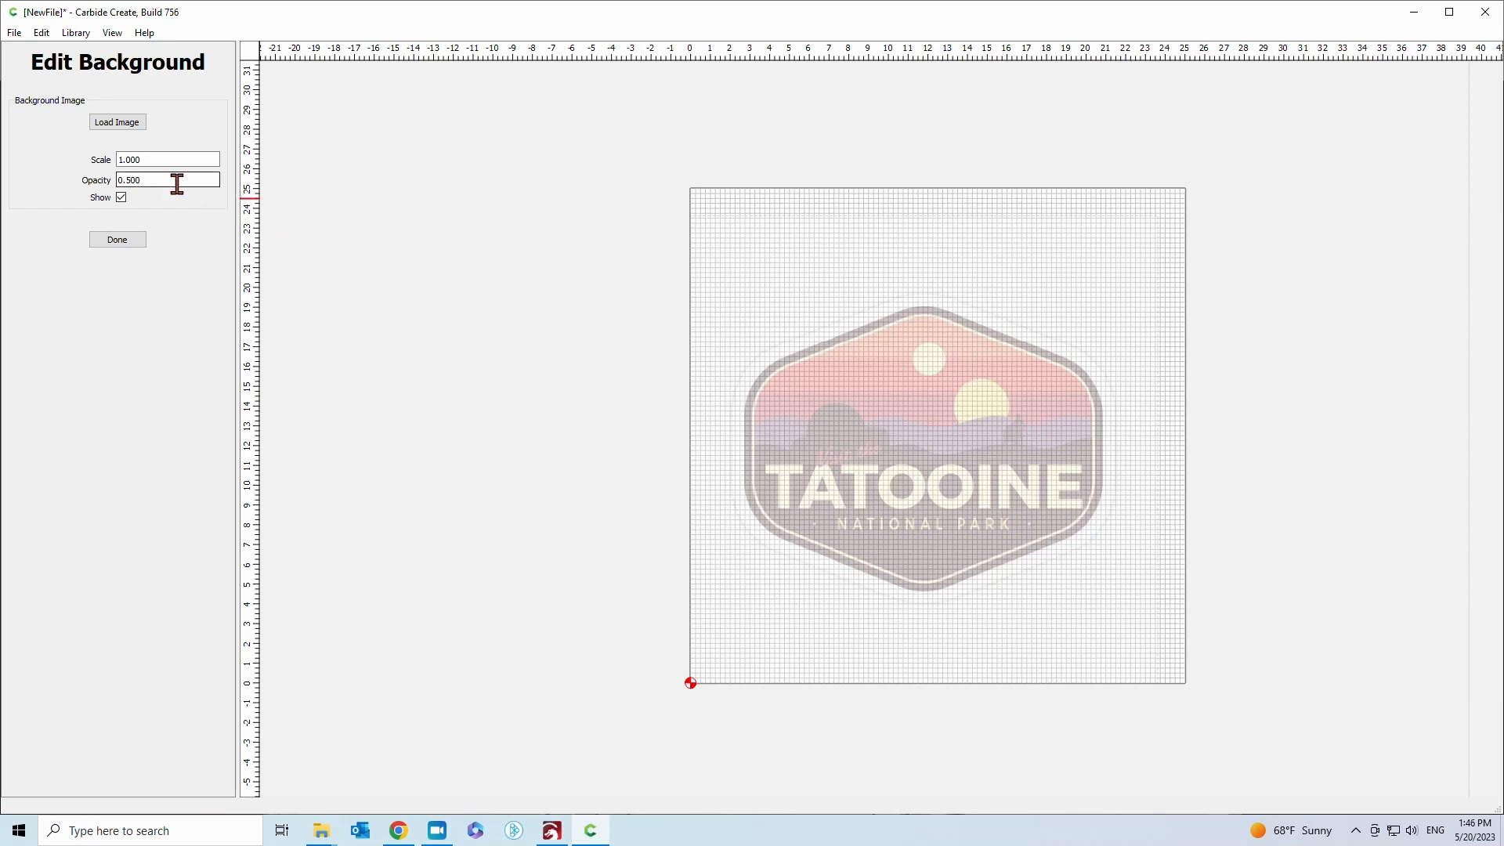
Set the background image's scale to 0.5 and its opacity to 1
left_click_drag(151, 159, 63, 150)
key("Tab")
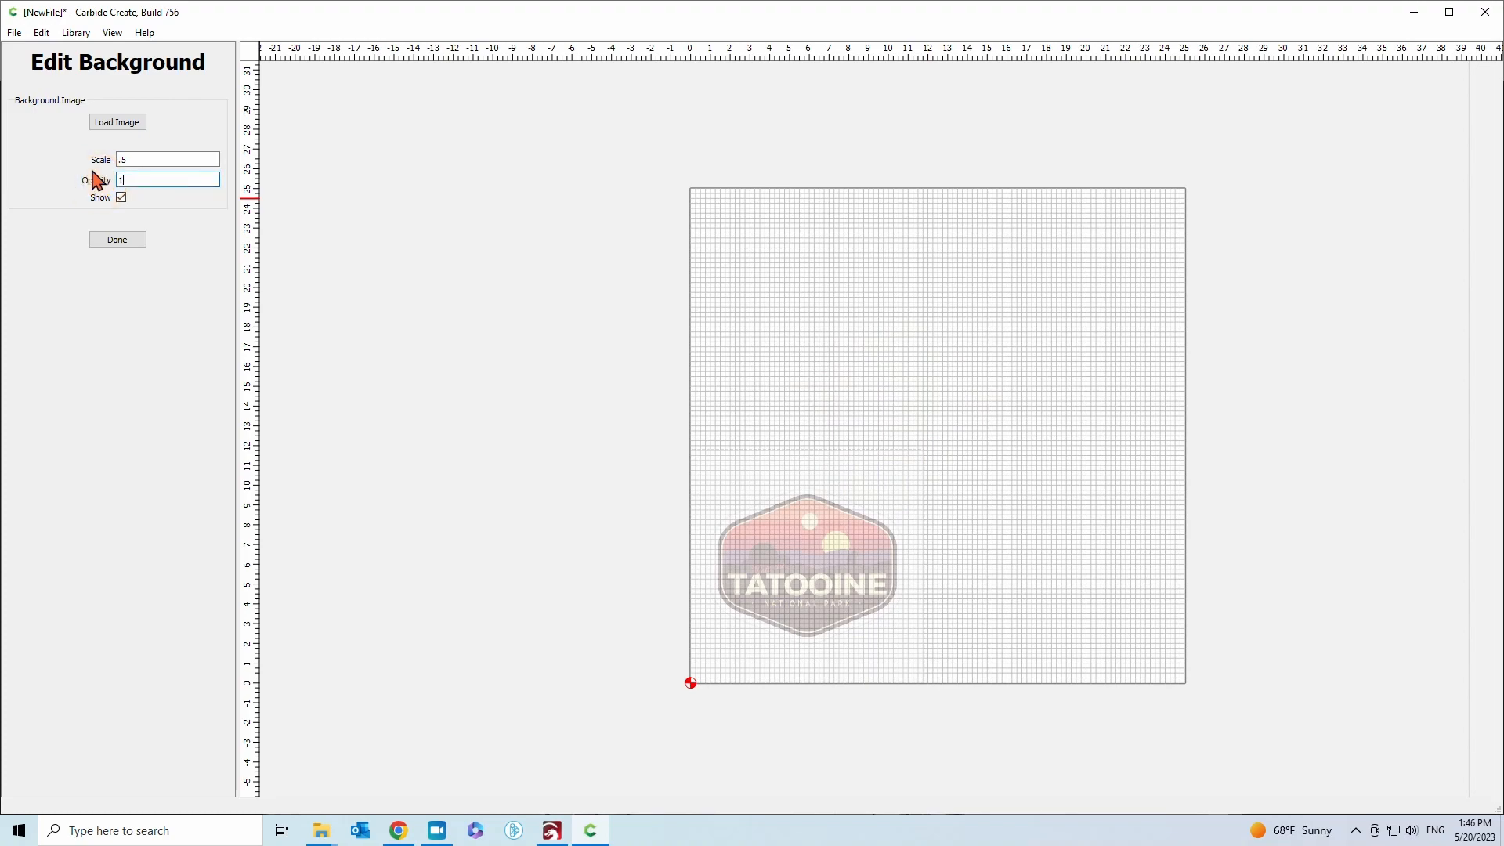
left_click(118, 239)
scroll(854, 602, "up", 4)
scroll(857, 603, "up", 3)
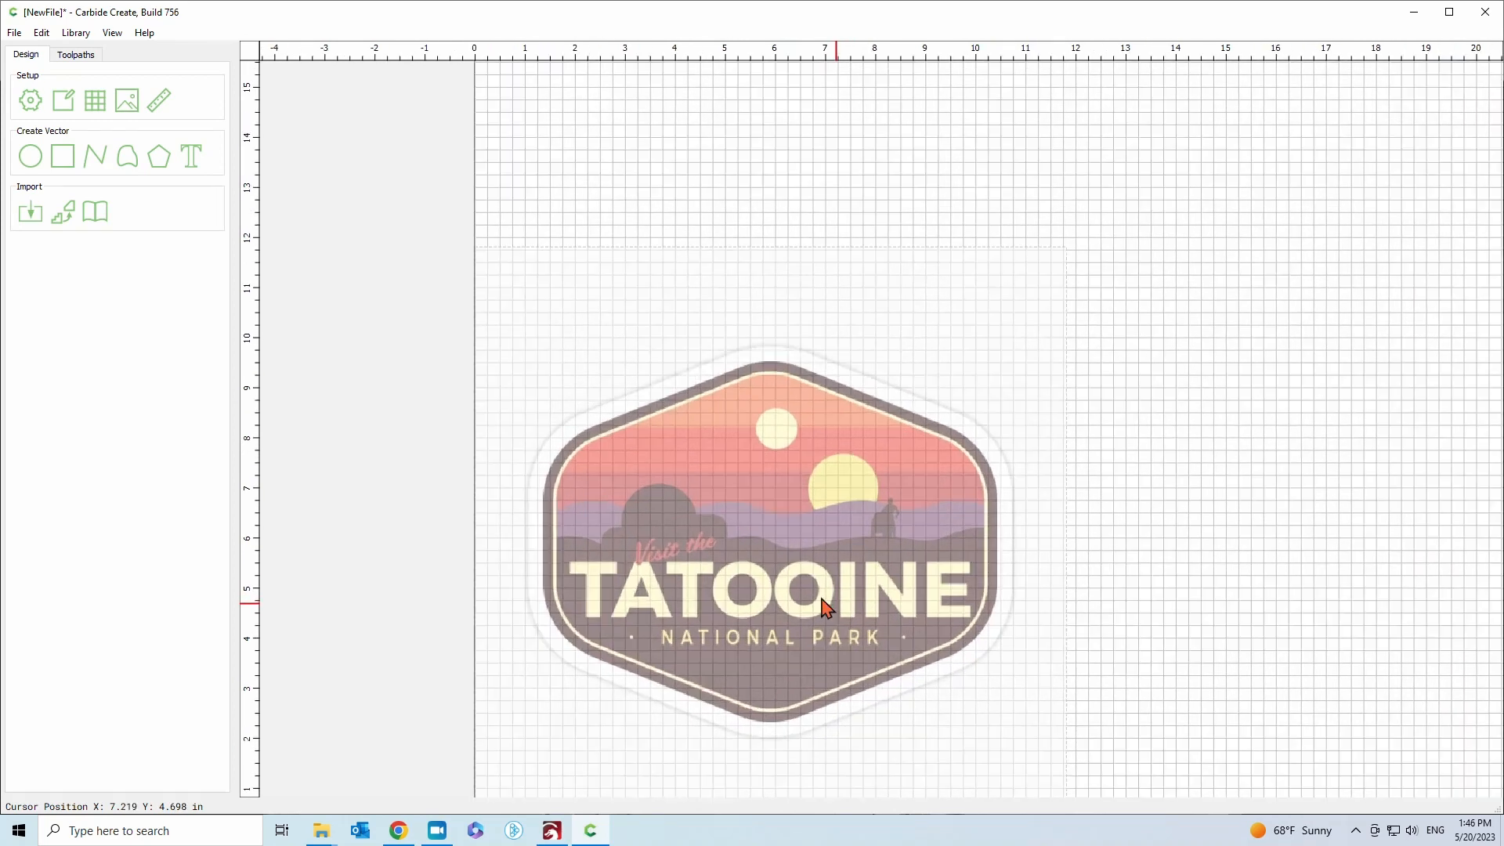
Draw a six-sided polygon with a radius of about 4.78 in, overlapping the badge's upper part
left_click(158, 159)
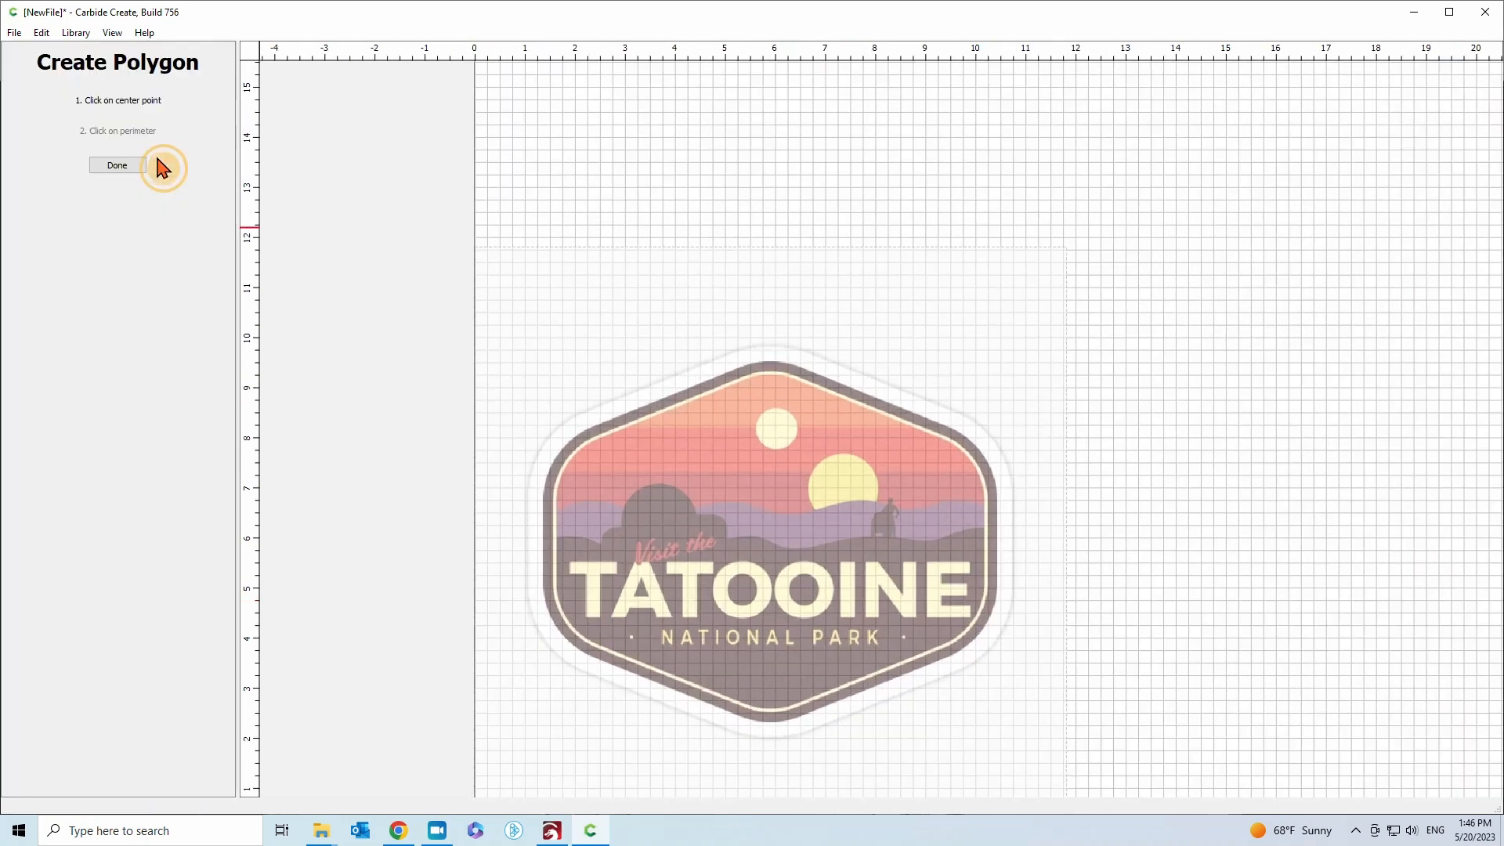
left_click(673, 368)
left_click(883, 486)
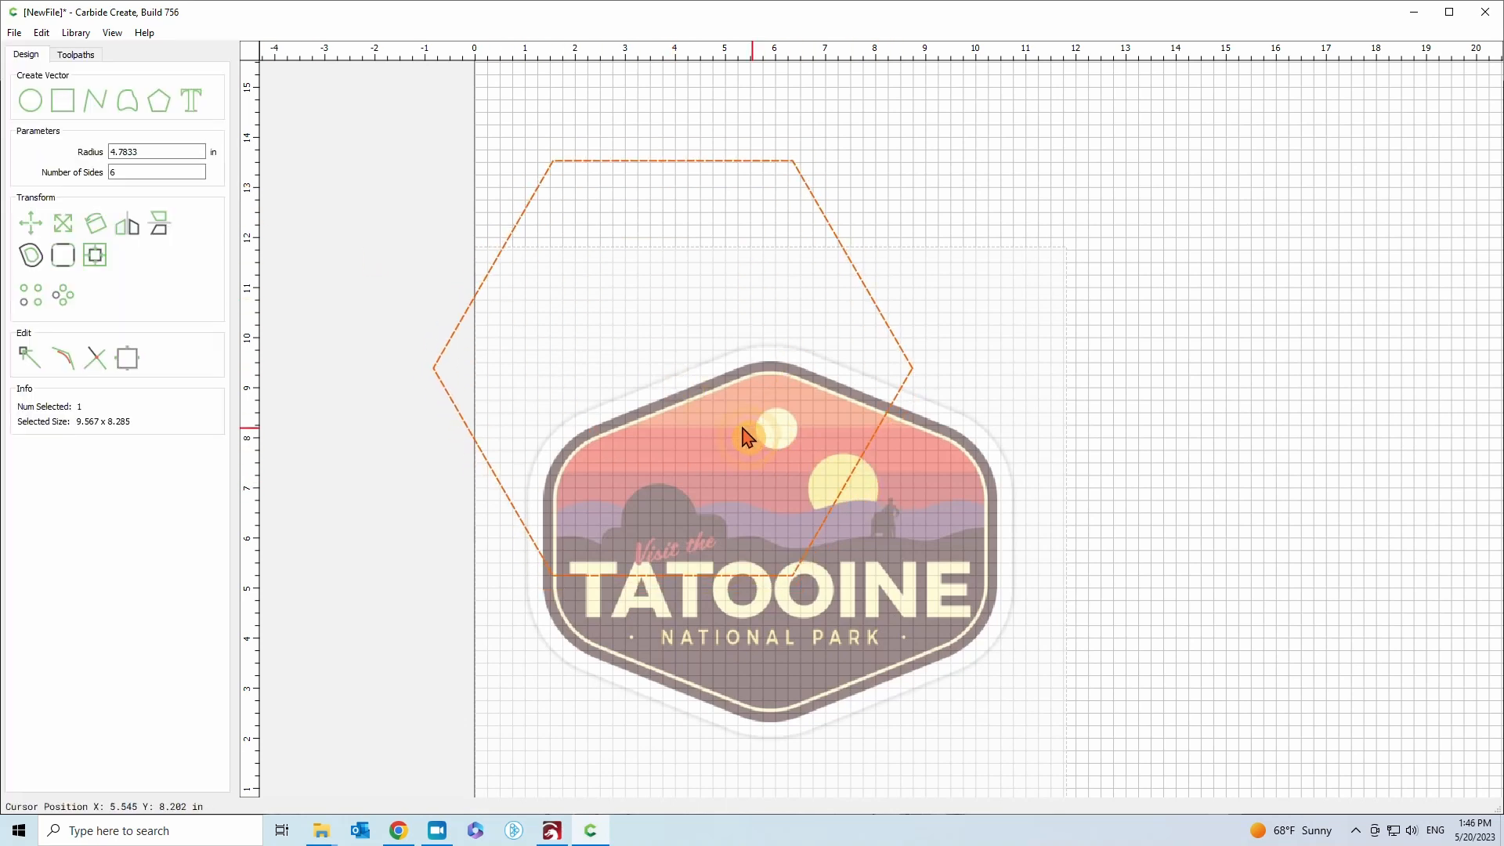
left_click(120, 174)
Rotate the hexagon by 30 degrees and move it over the badge in the background image
left_click(96, 225)
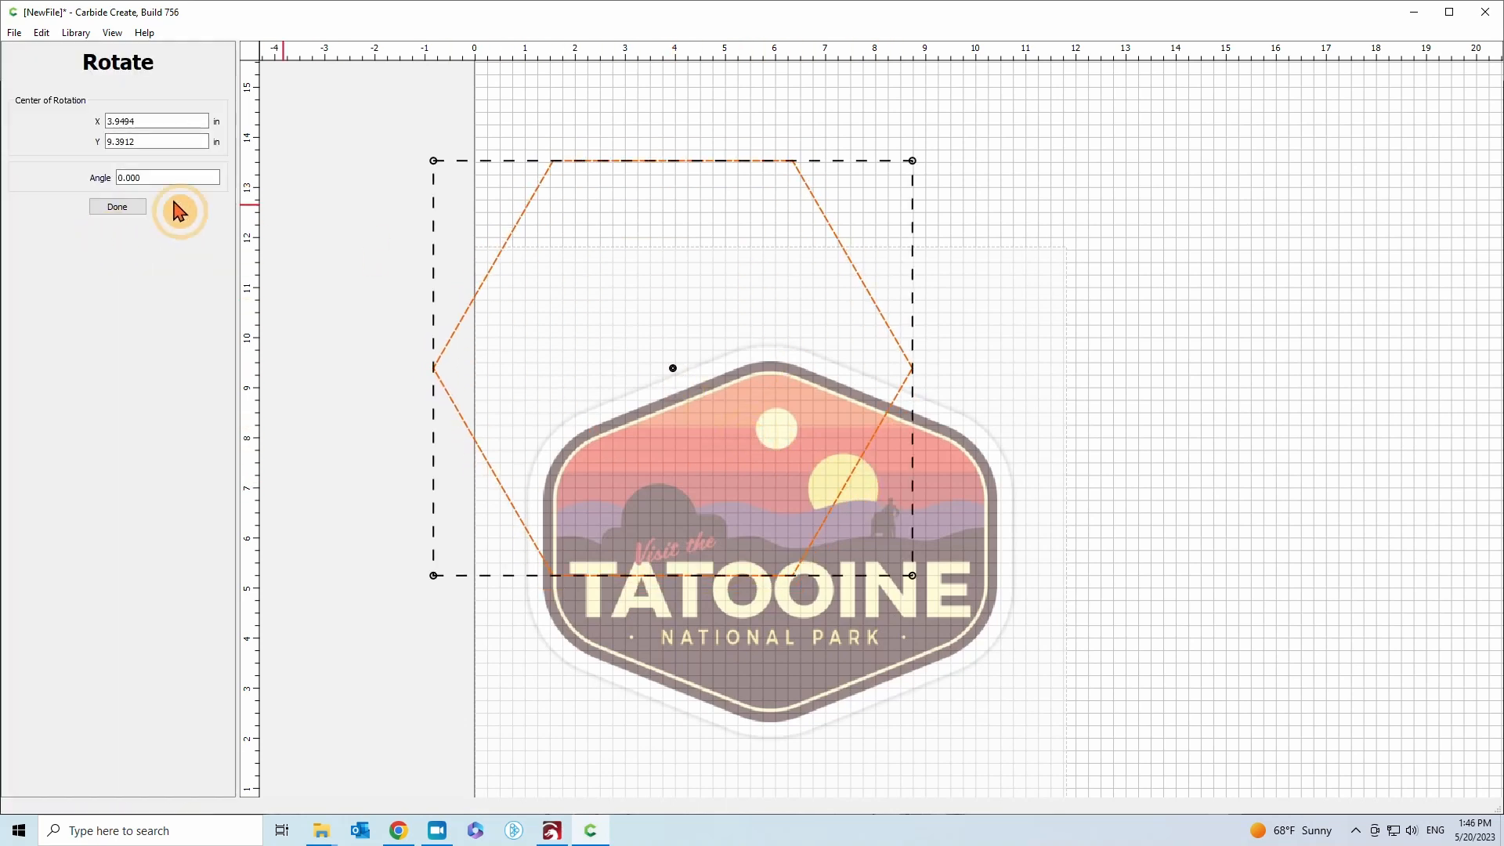
left_click(71, 186)
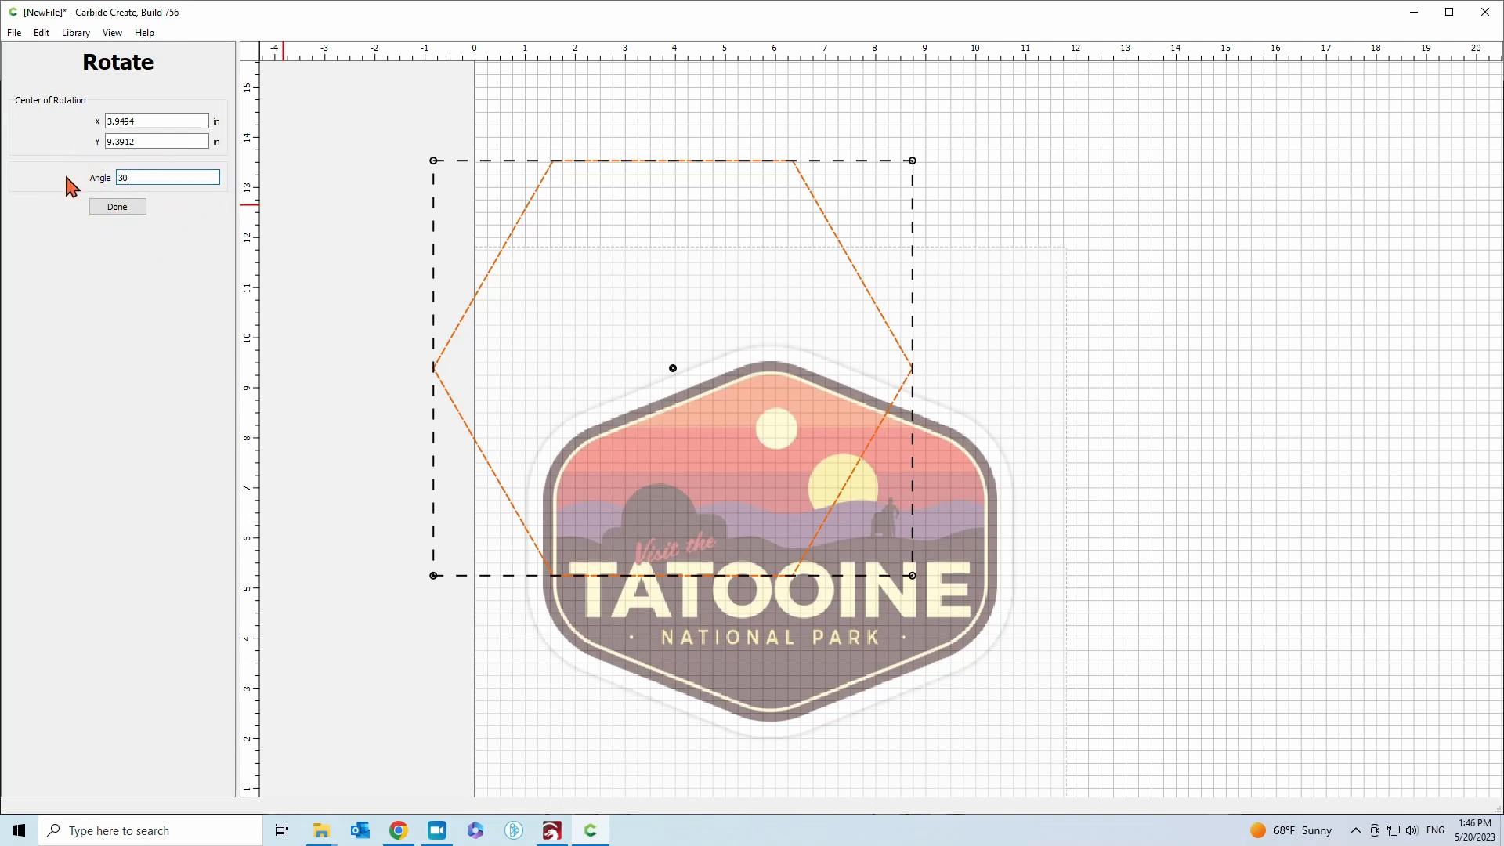
left_click(117, 208)
left_click_drag(480, 235, 575, 433)
left_click(66, 225)
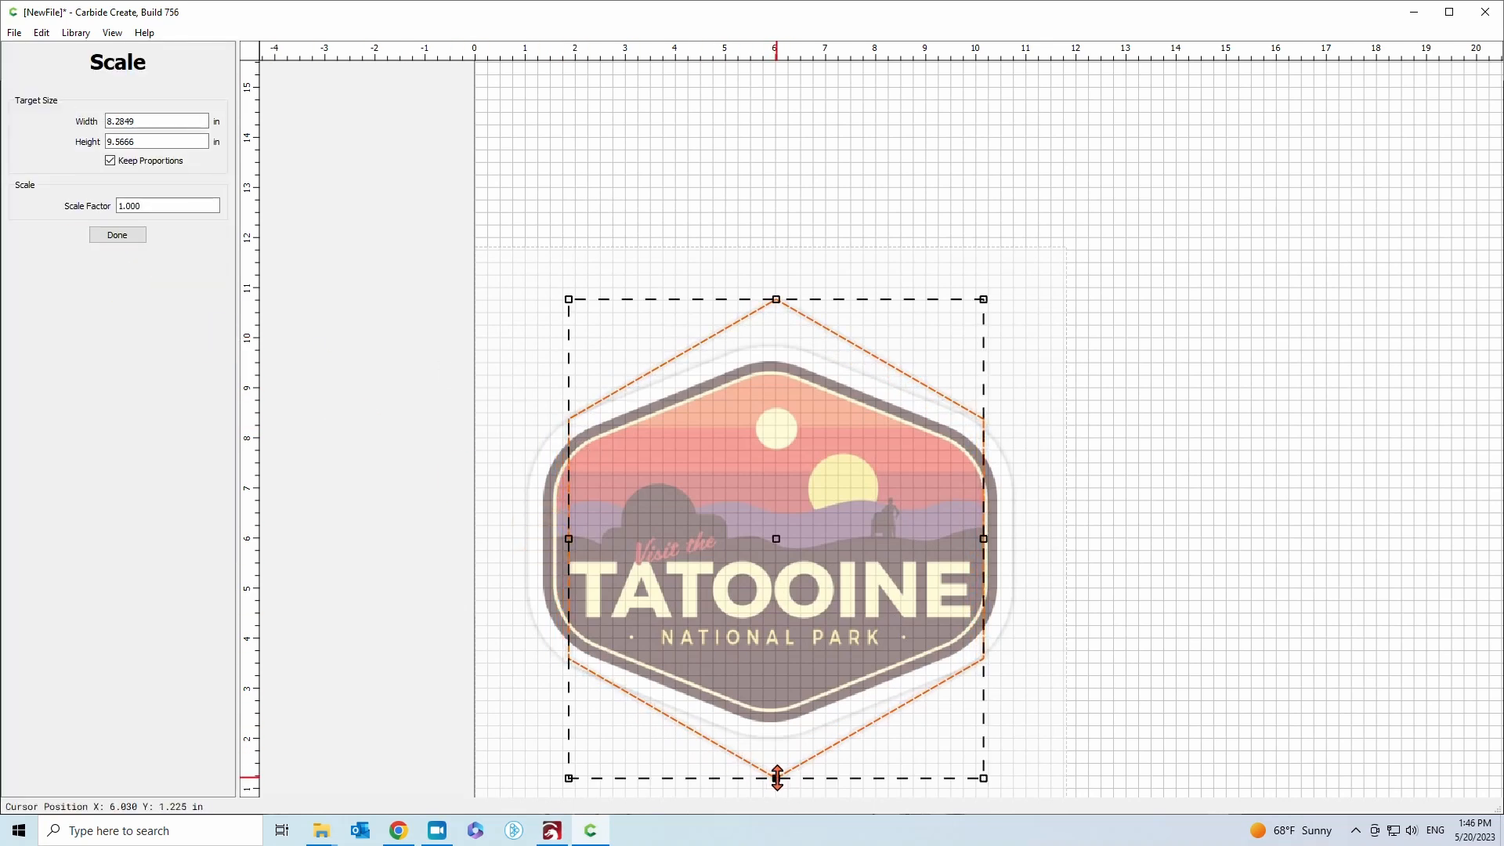
left_click(118, 235)
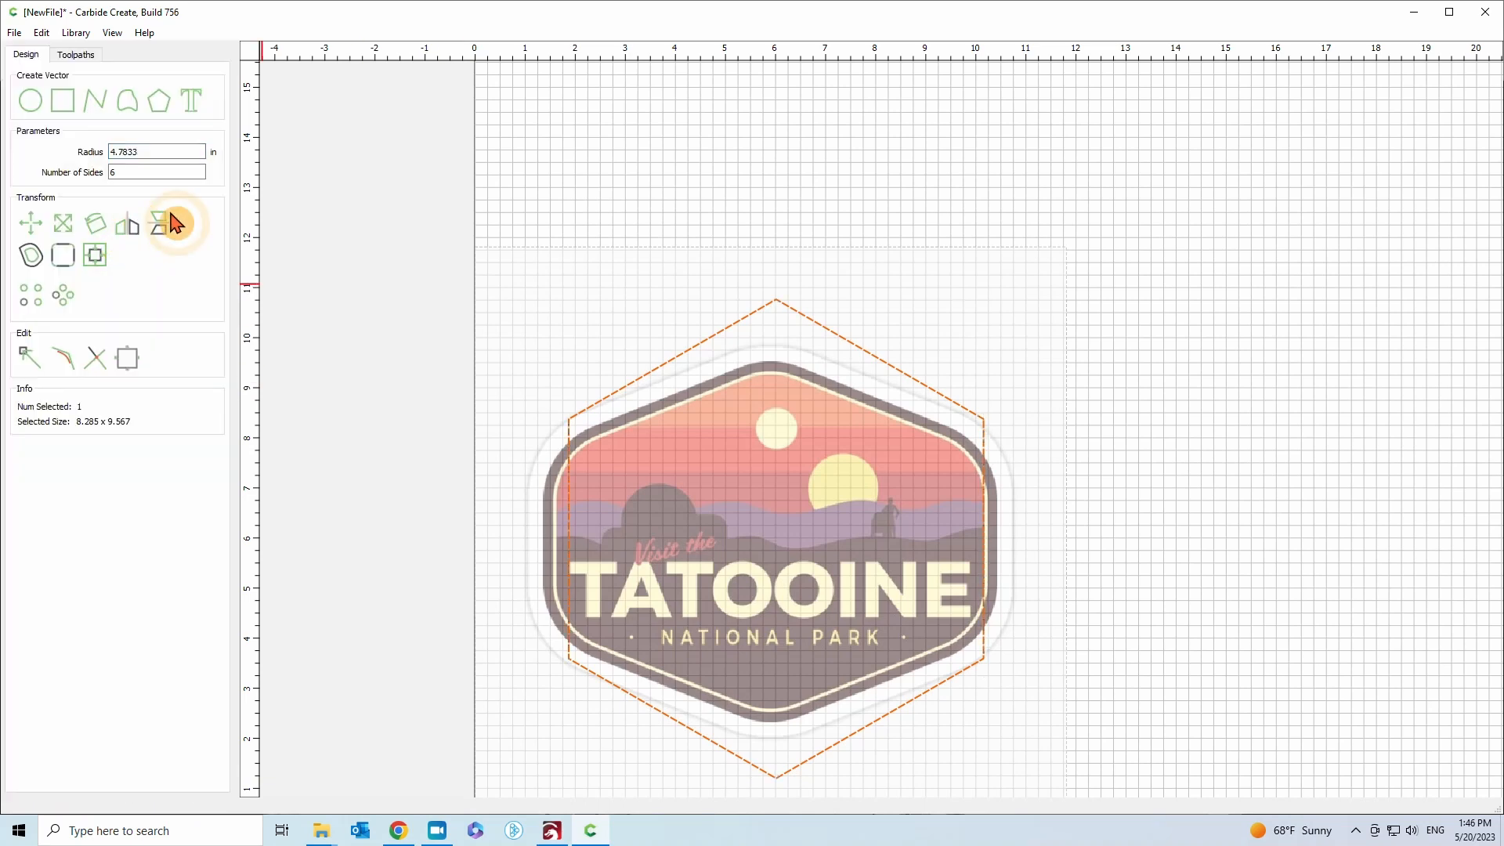
left_click(63, 358)
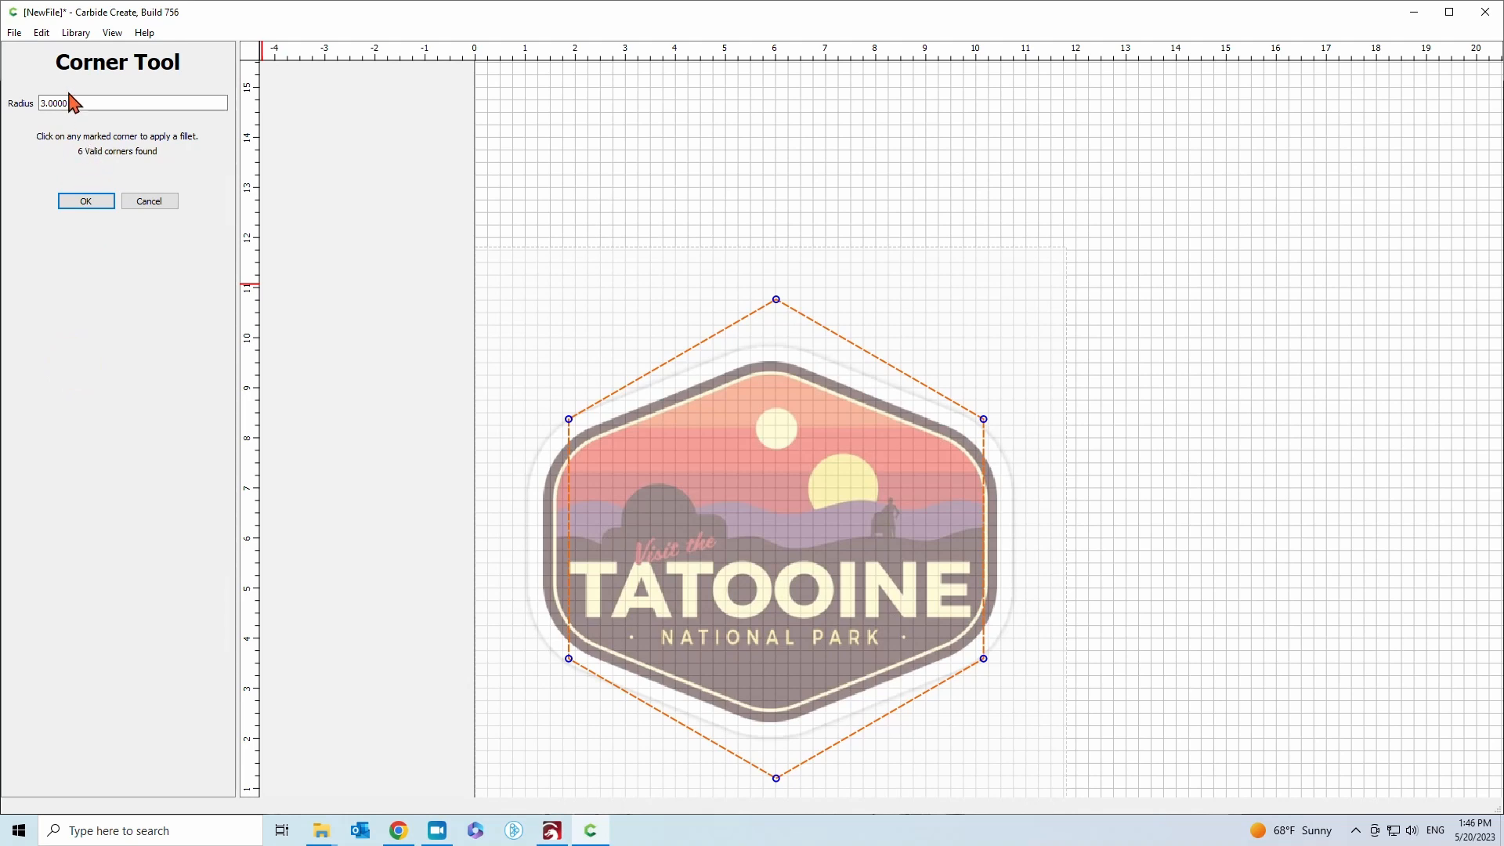
left_click(775, 301)
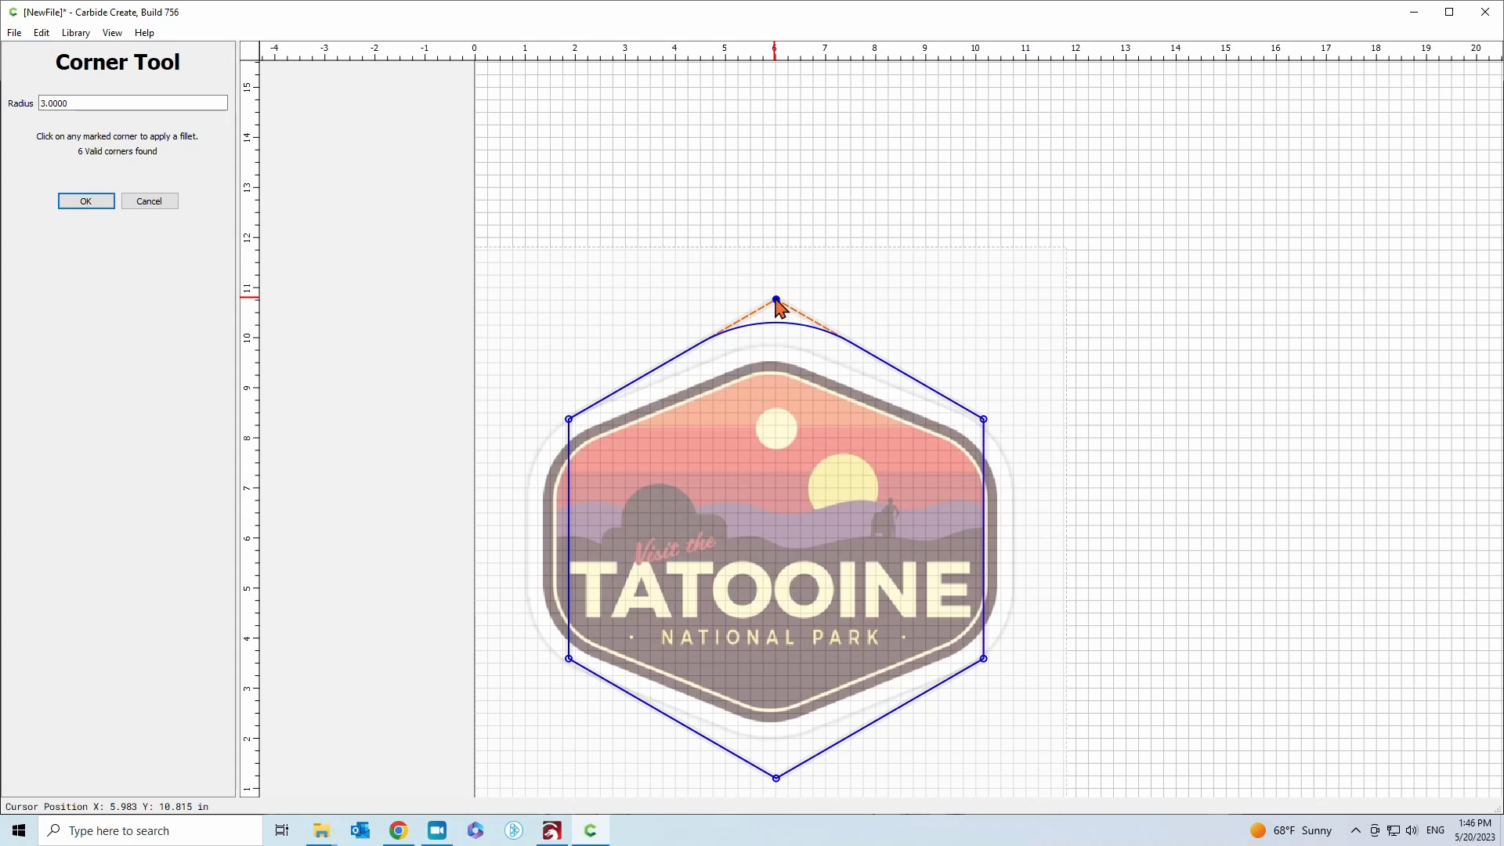
left_click(162, 202)
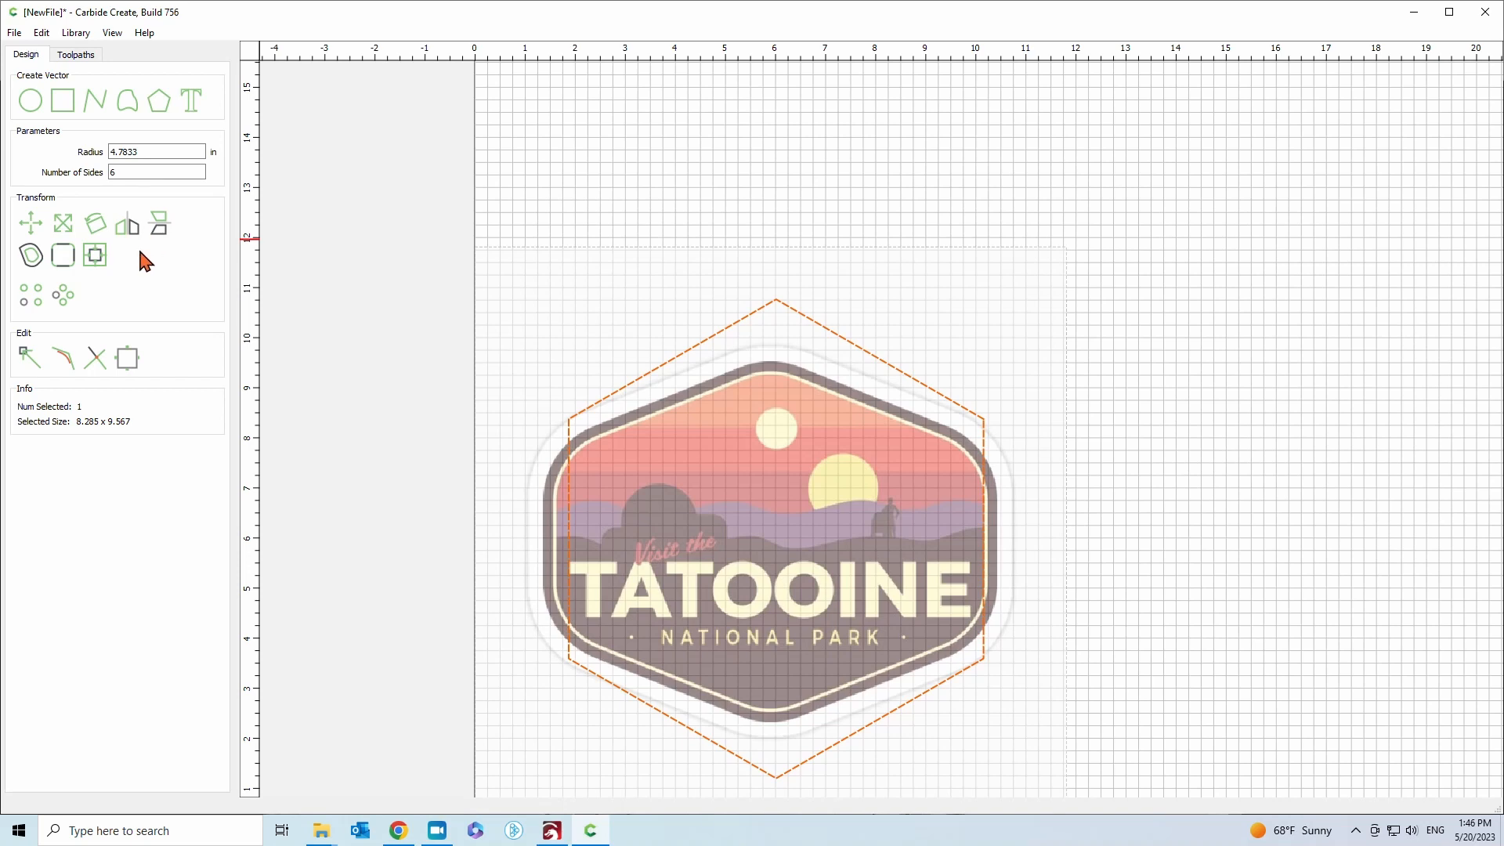
Round all six corners of the hexagon with a 2 in fillet radius
left_click(62, 358)
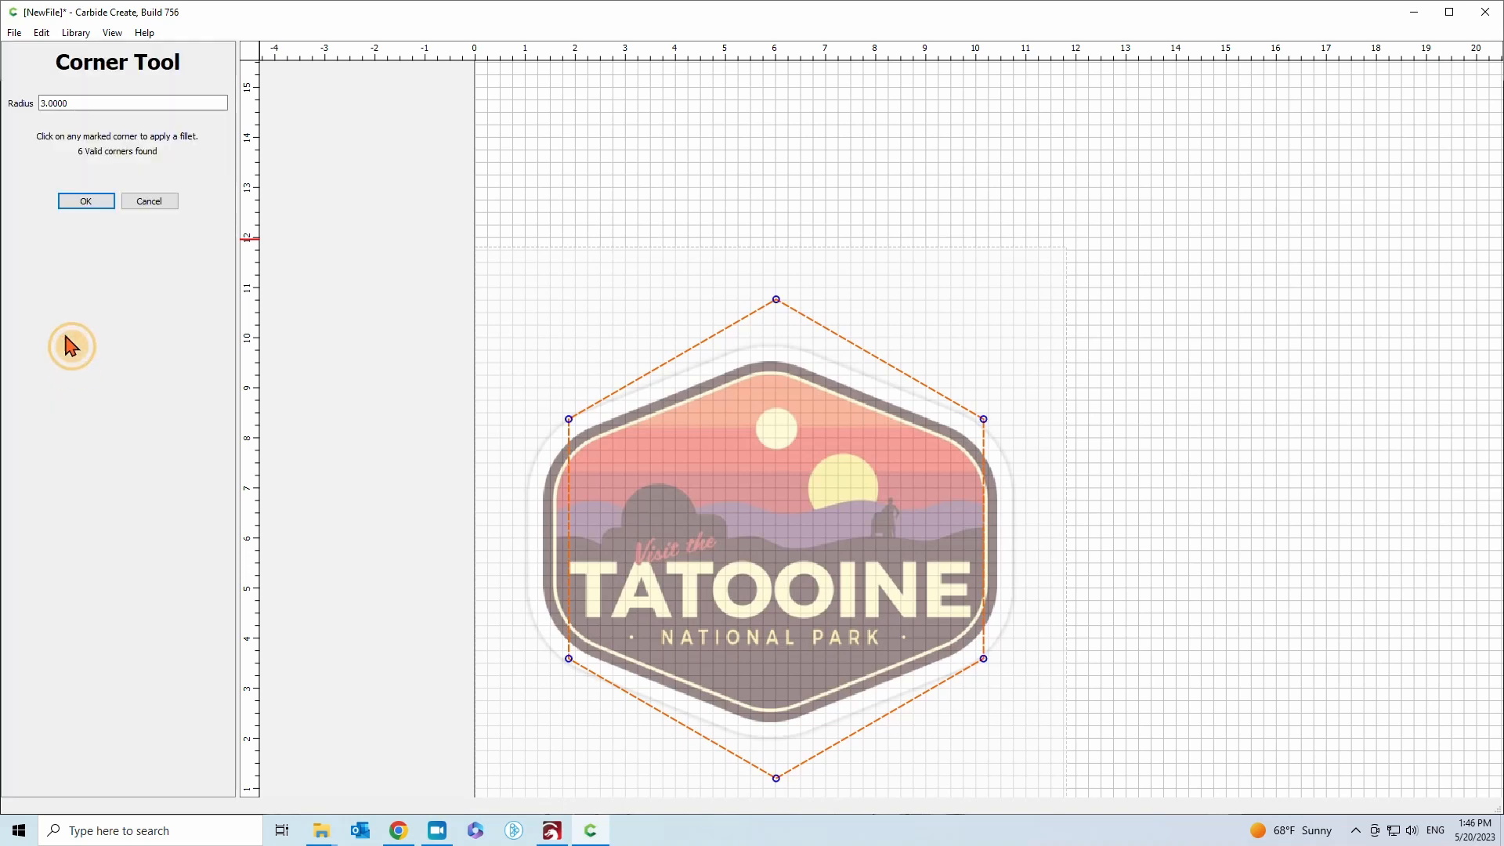
left_click_drag(73, 105, 7, 94)
type("2")
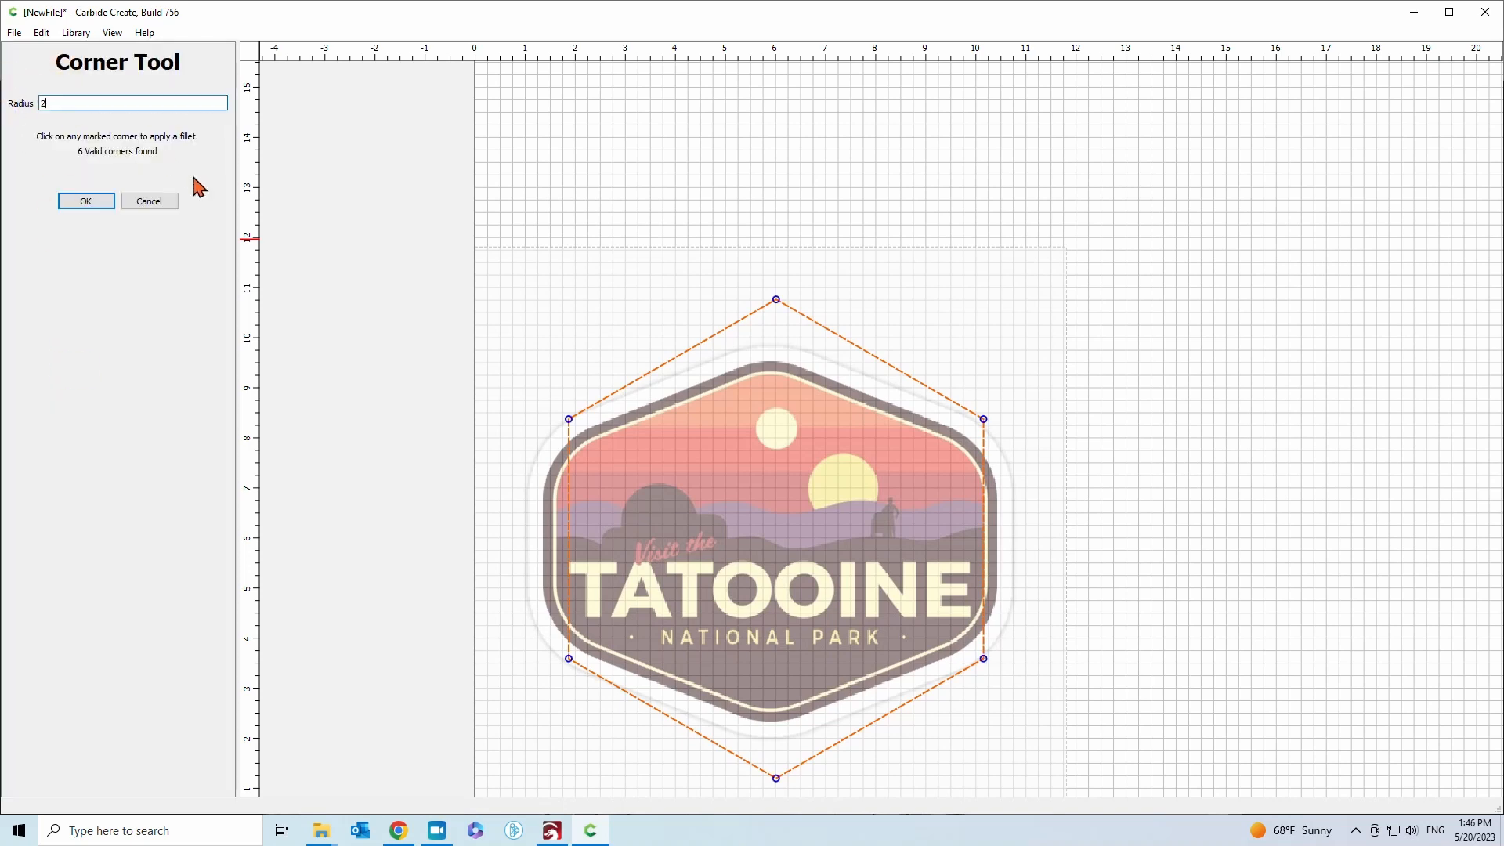
left_click(775, 300)
left_click(776, 301)
left_click(983, 421)
left_click(983, 659)
left_click(775, 779)
left_click(568, 659)
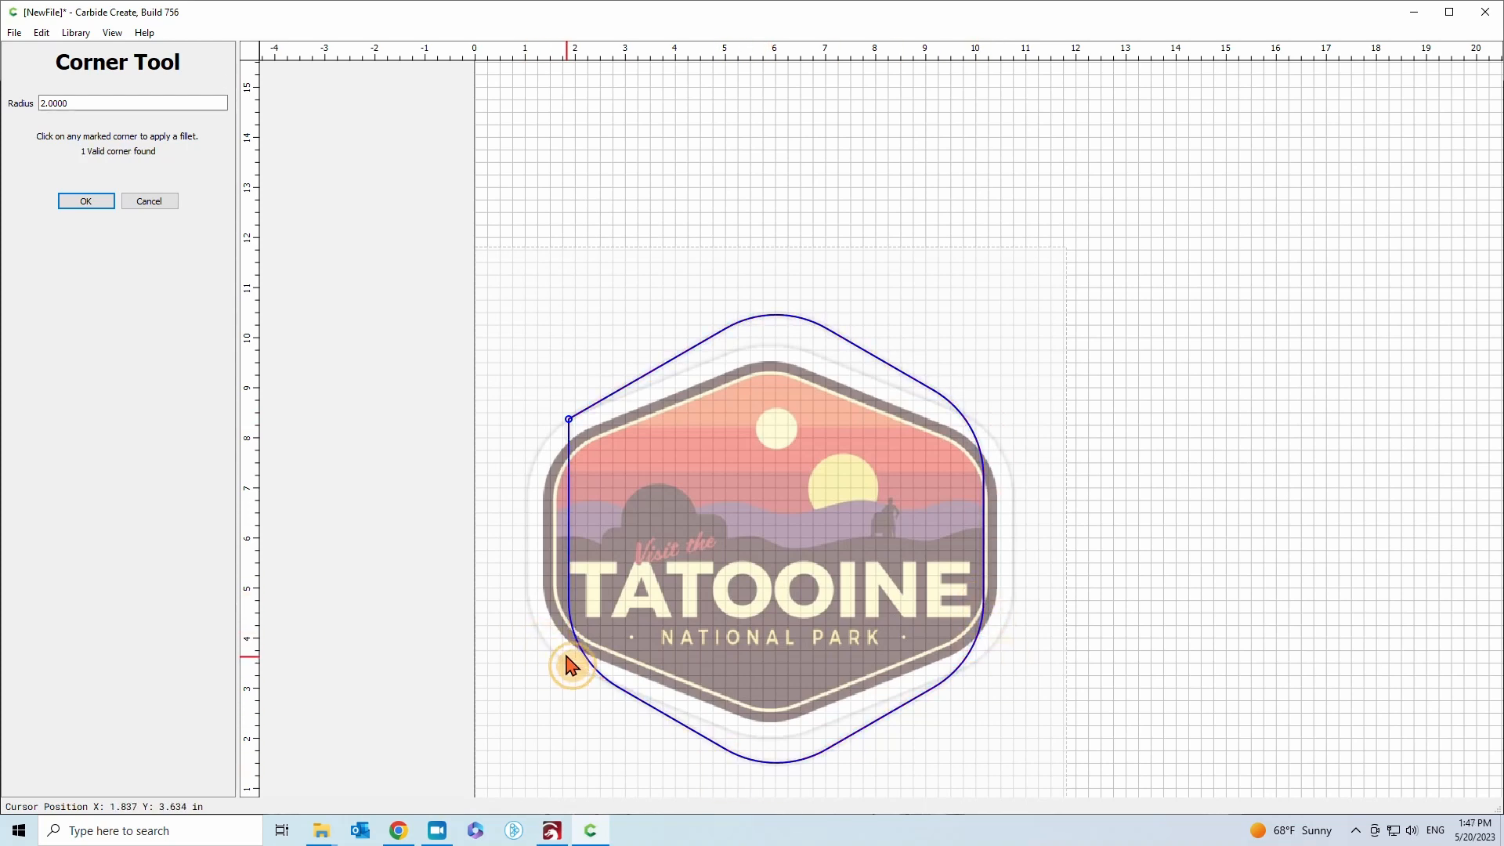
left_click(567, 420)
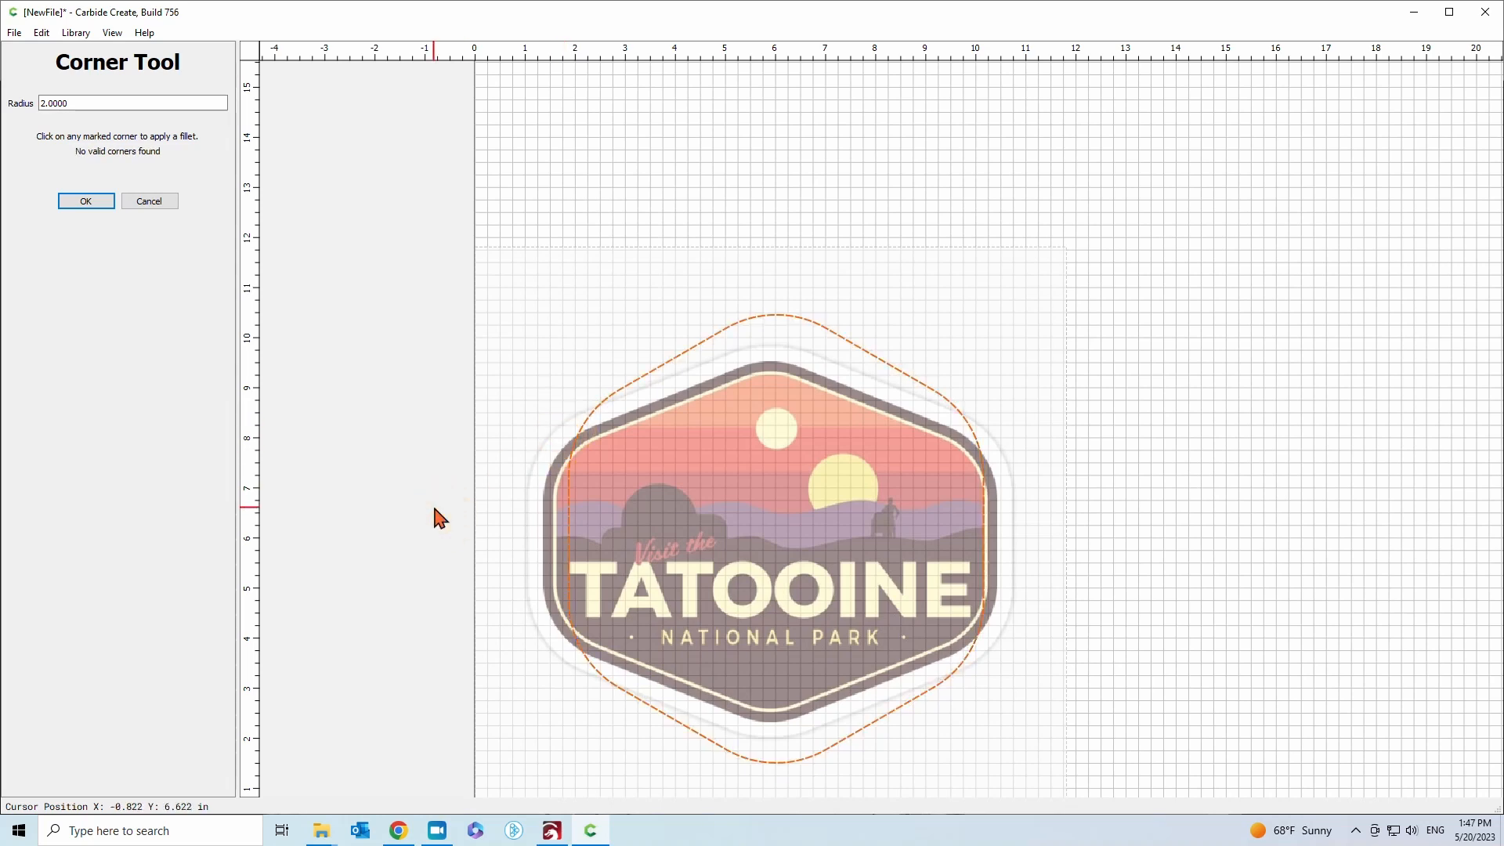
left_click(86, 201)
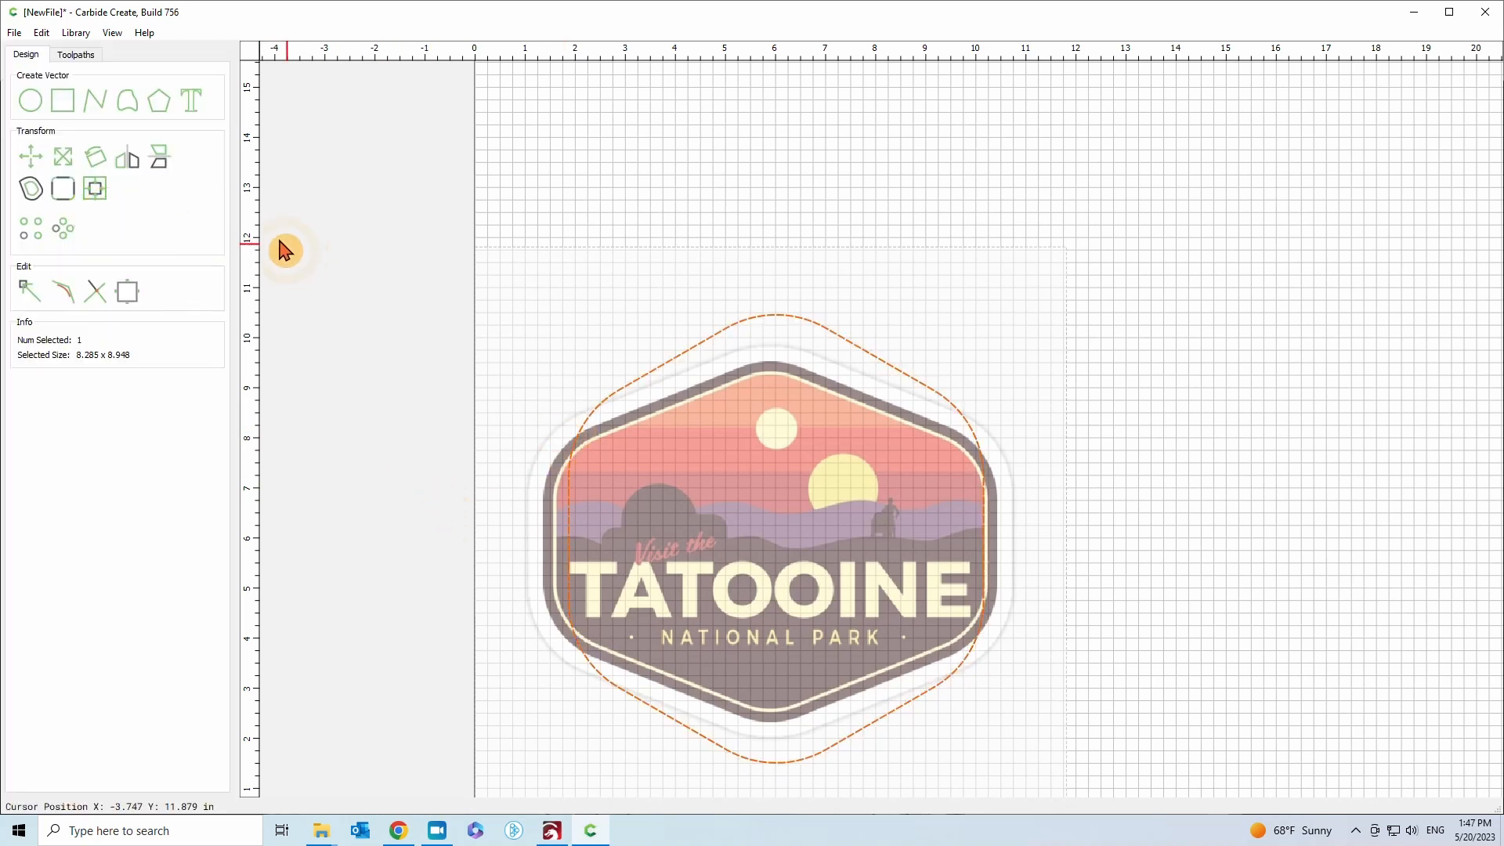
Scale the rounded hexagon freely to match the badge's dark outer edge, about 9.04 in wide and 7.24 in high
left_click(69, 160)
left_click_drag(570, 538, 544, 539)
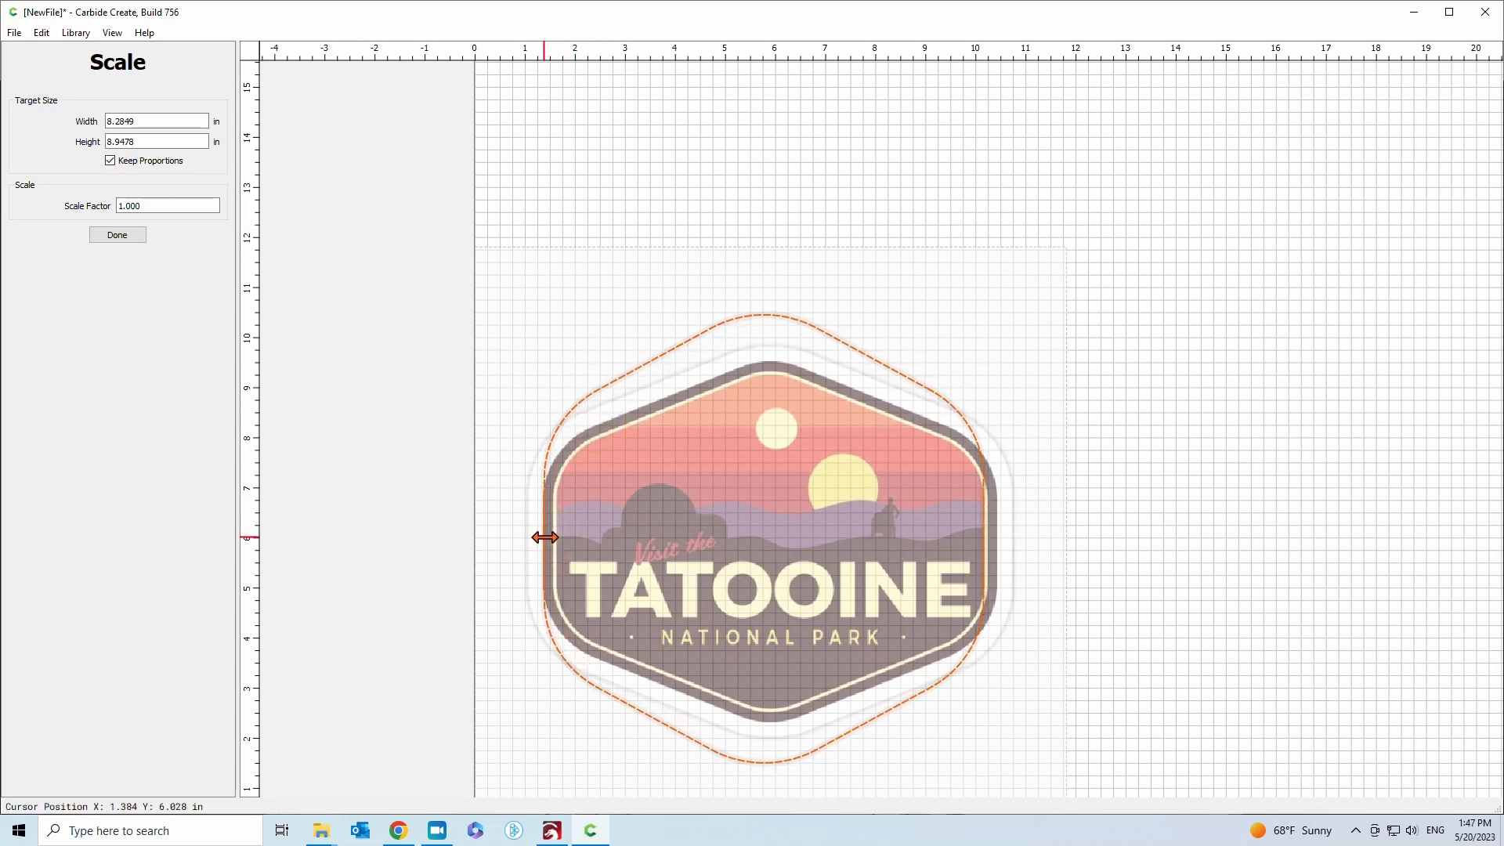
left_click_drag(763, 314, 764, 360)
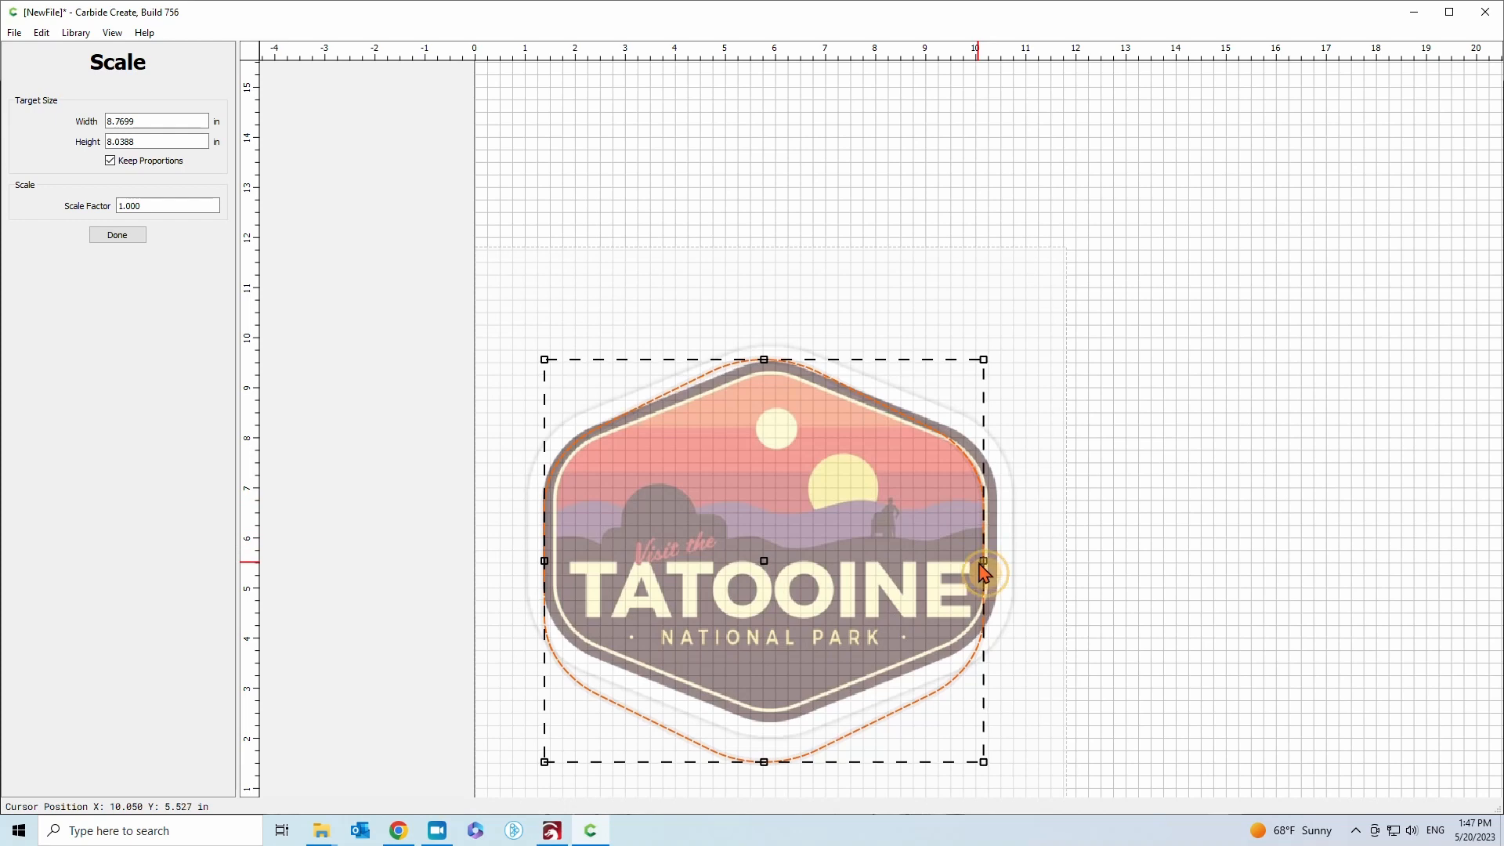
left_click_drag(982, 562, 997, 561)
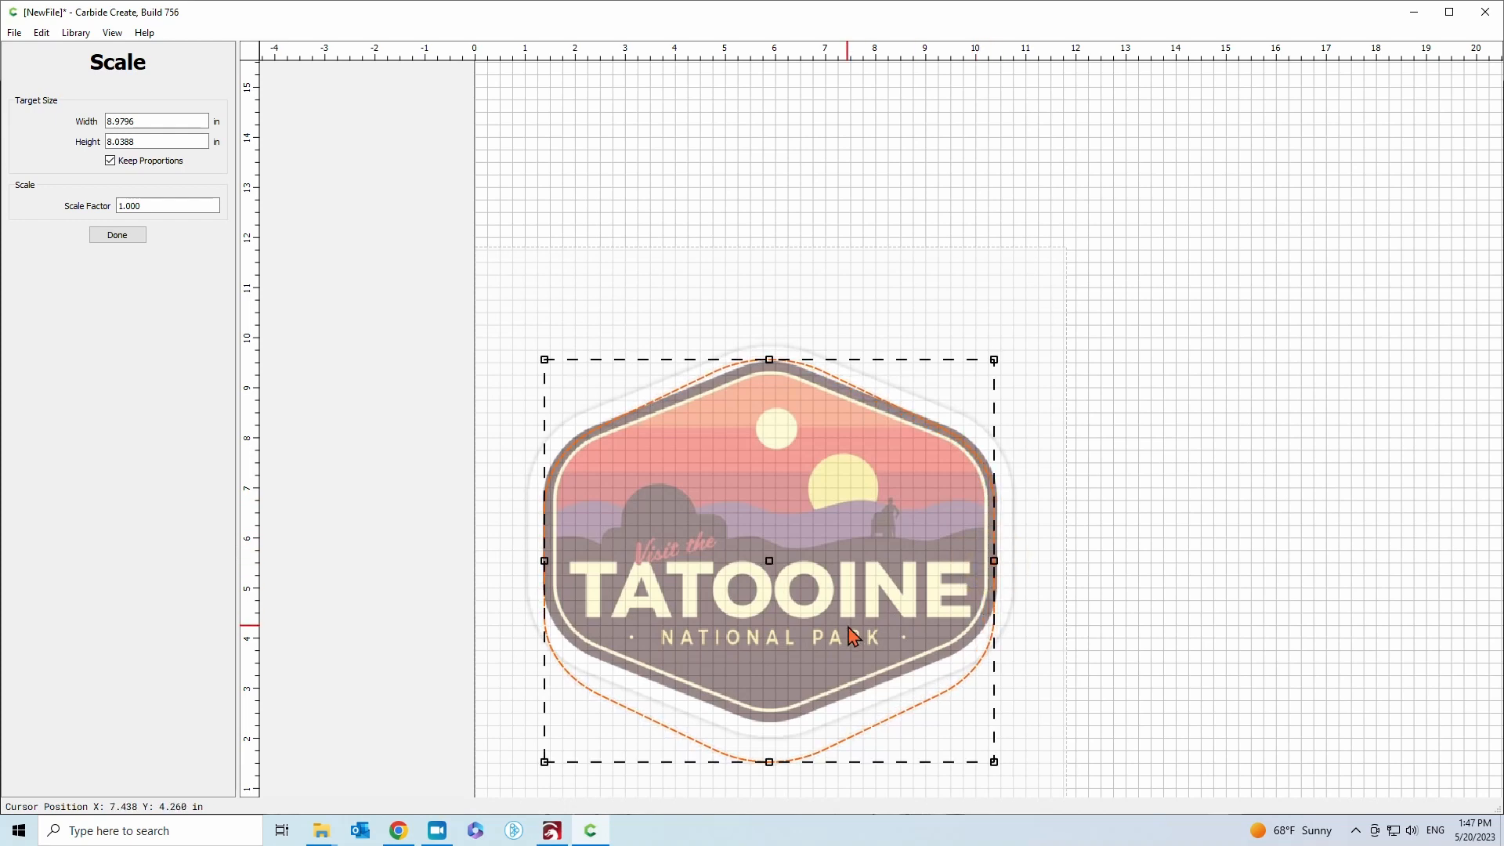
left_click_drag(765, 759, 770, 722)
left_click_drag(769, 349, 769, 361)
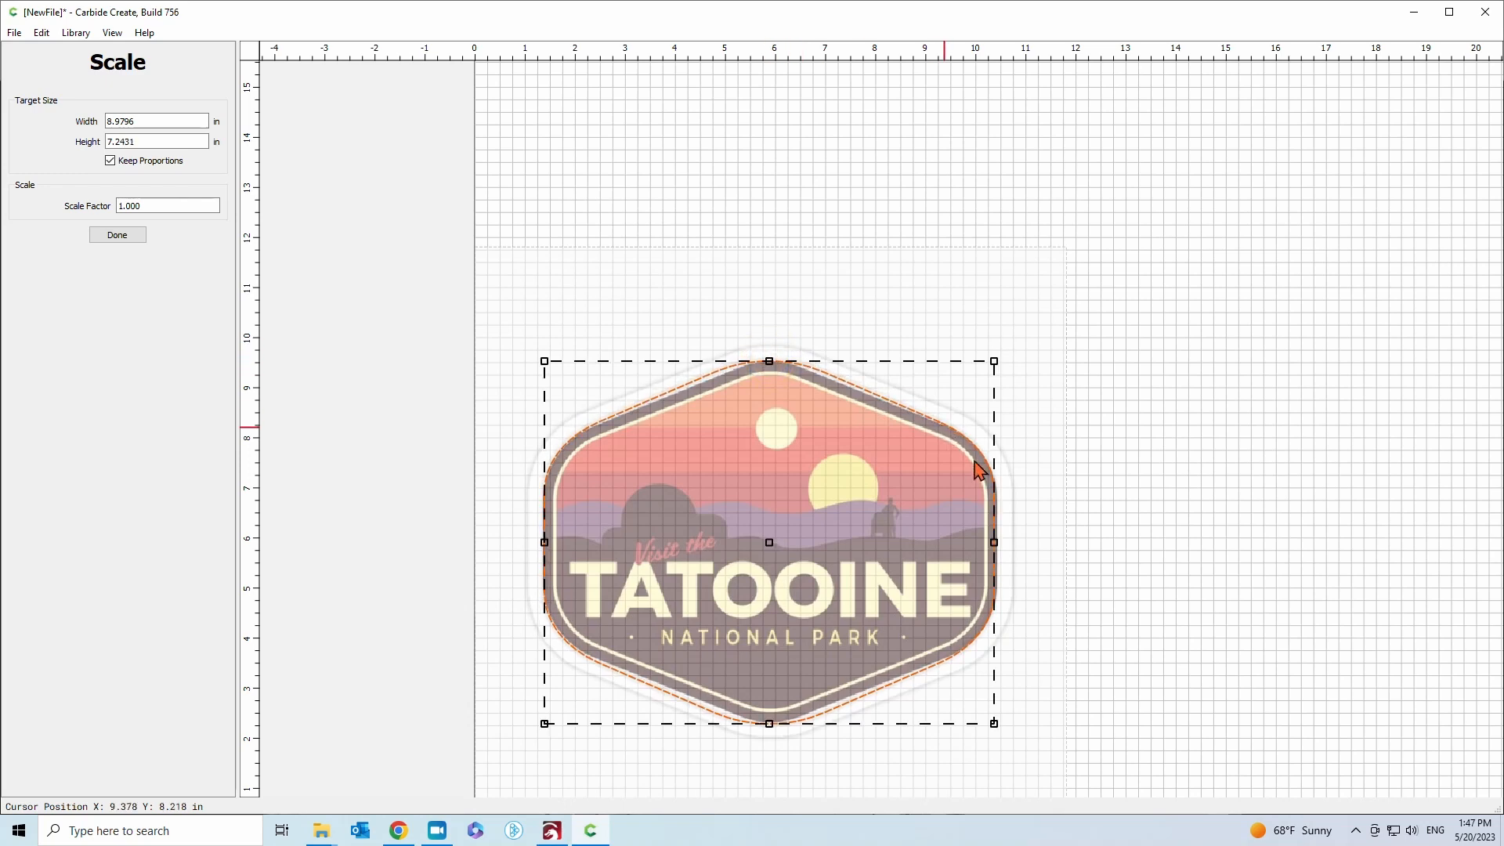
left_click_drag(995, 542, 997, 542)
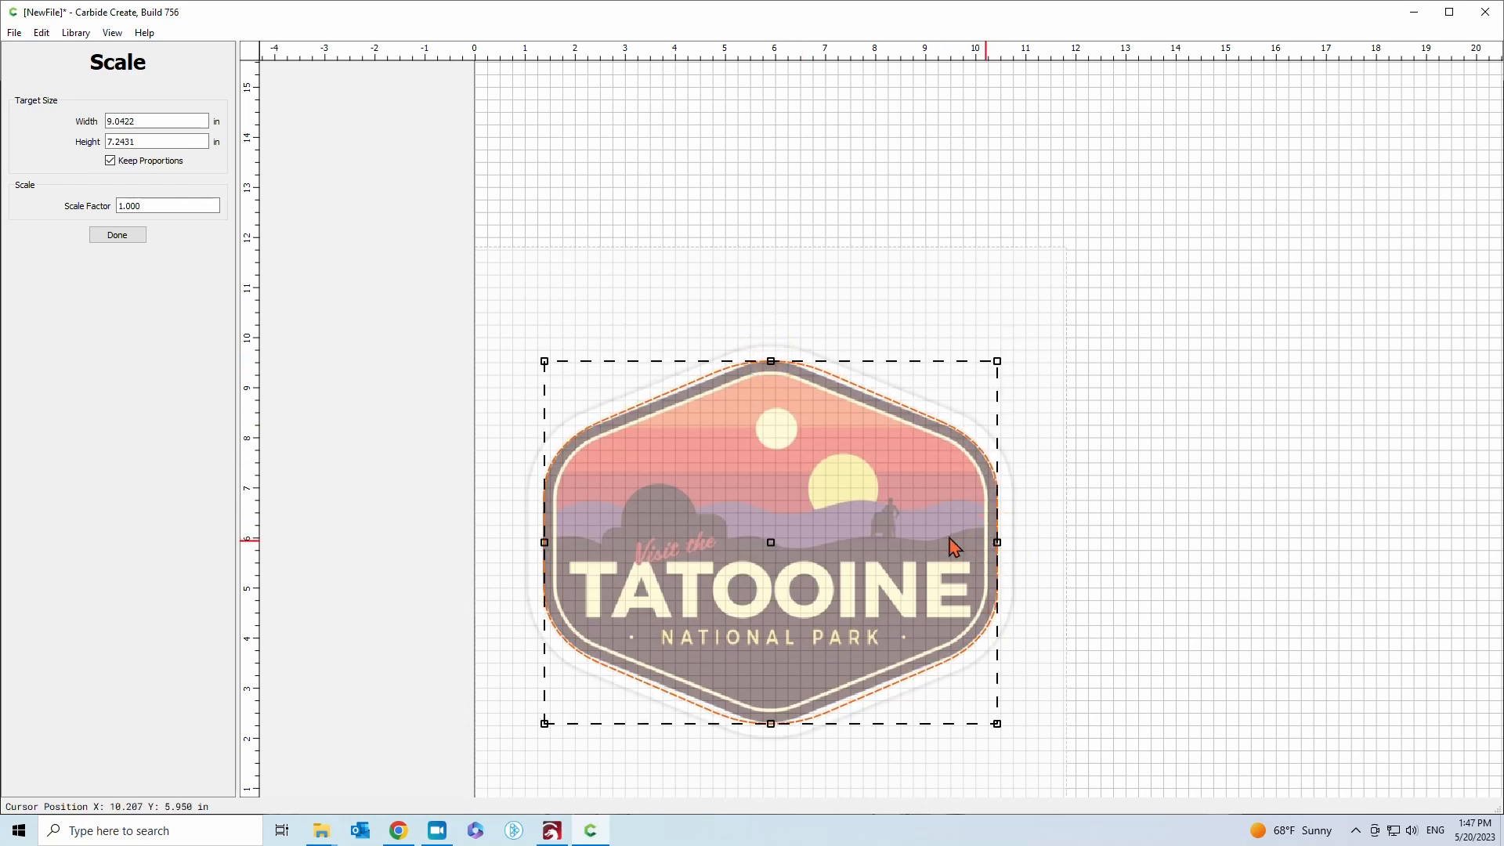
left_click(1109, 448)
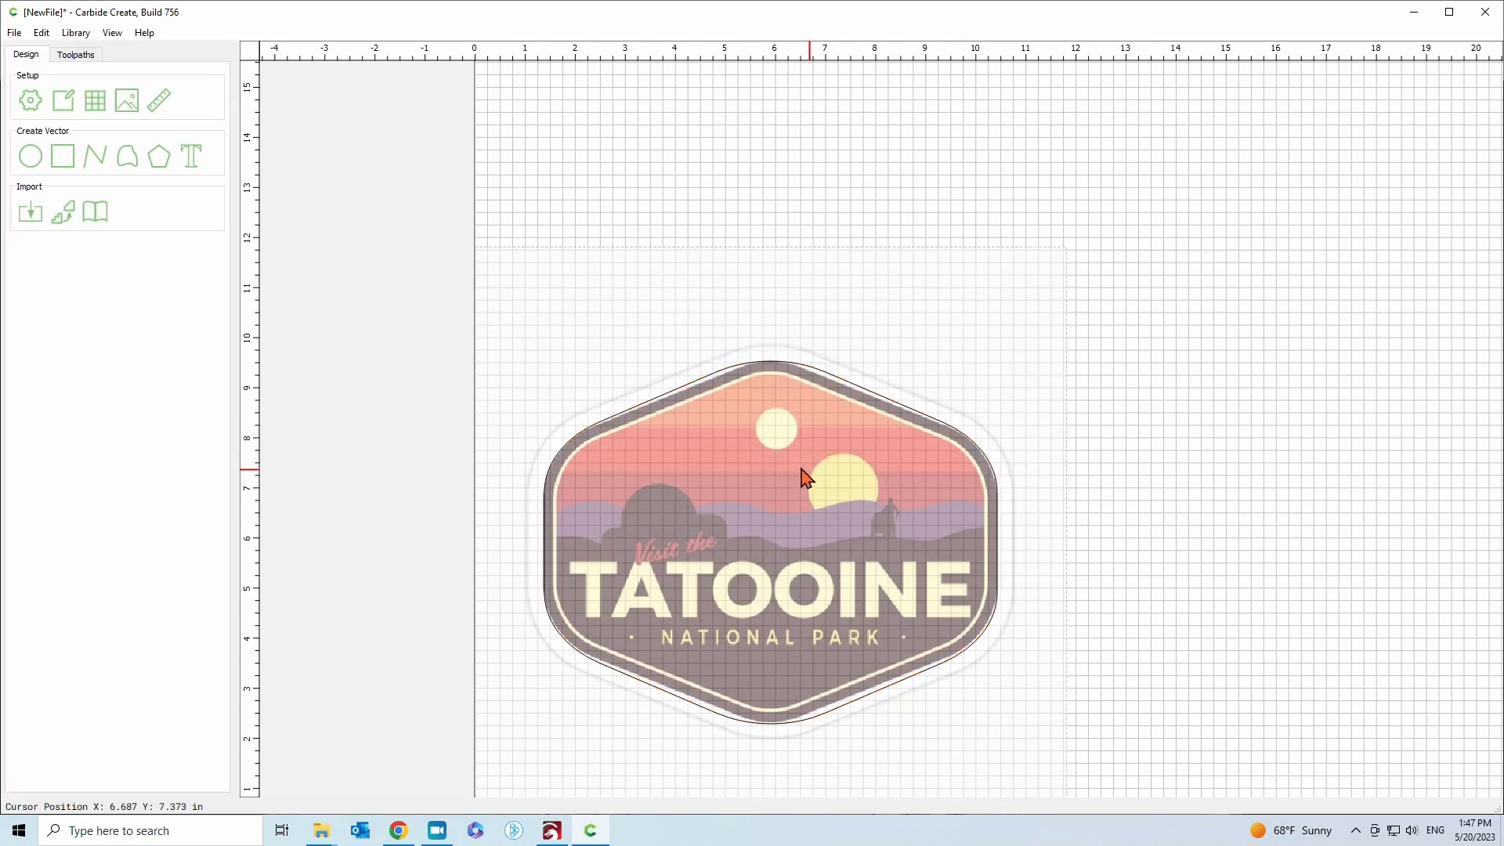
Offset the badge outline to the inside, creating an inner border of 8.542 x 6.743 in
left_click(638, 417)
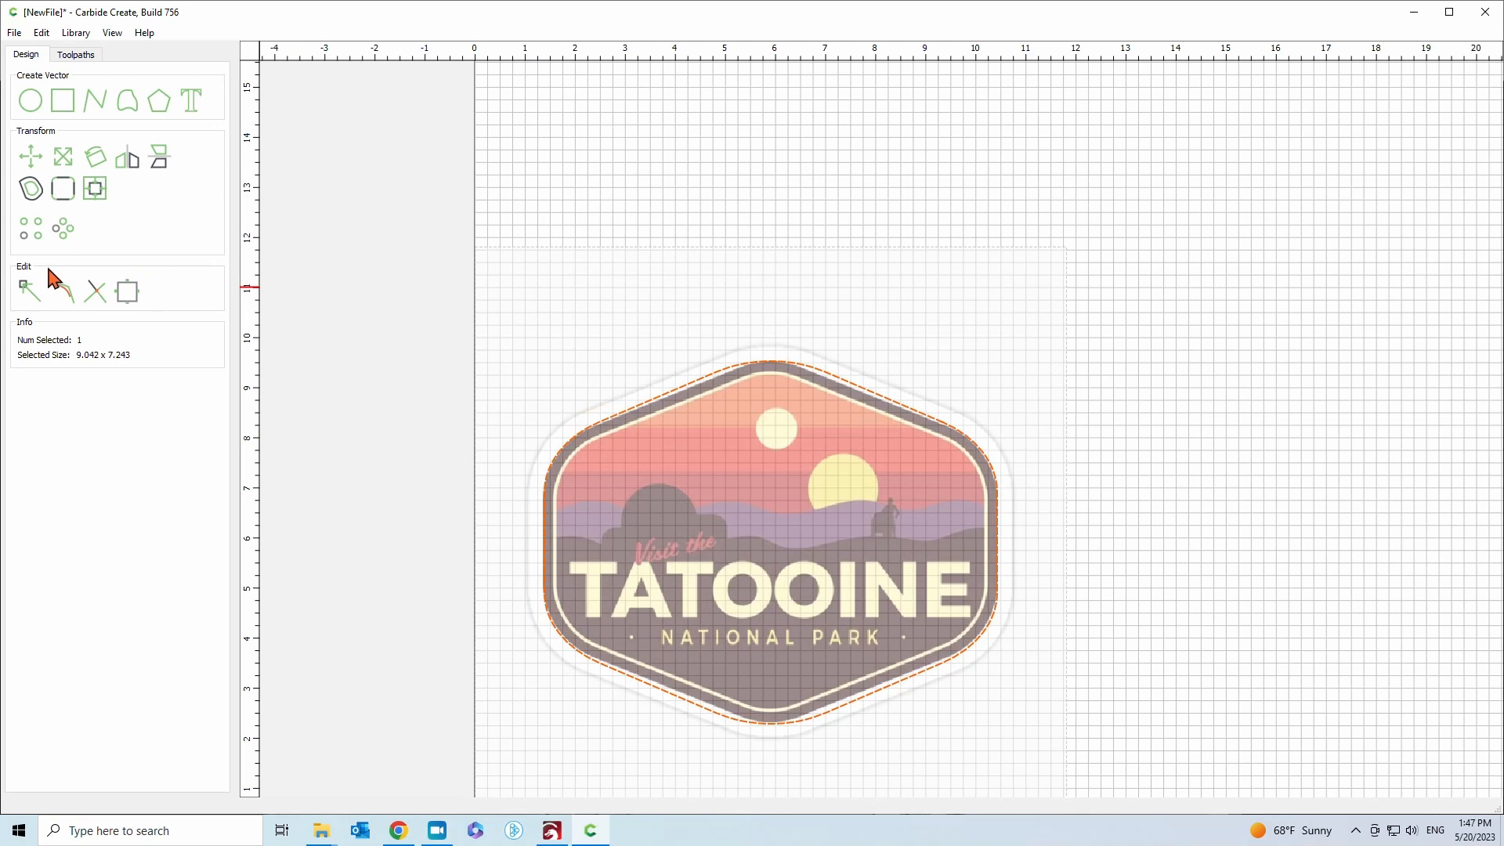
left_click(33, 190)
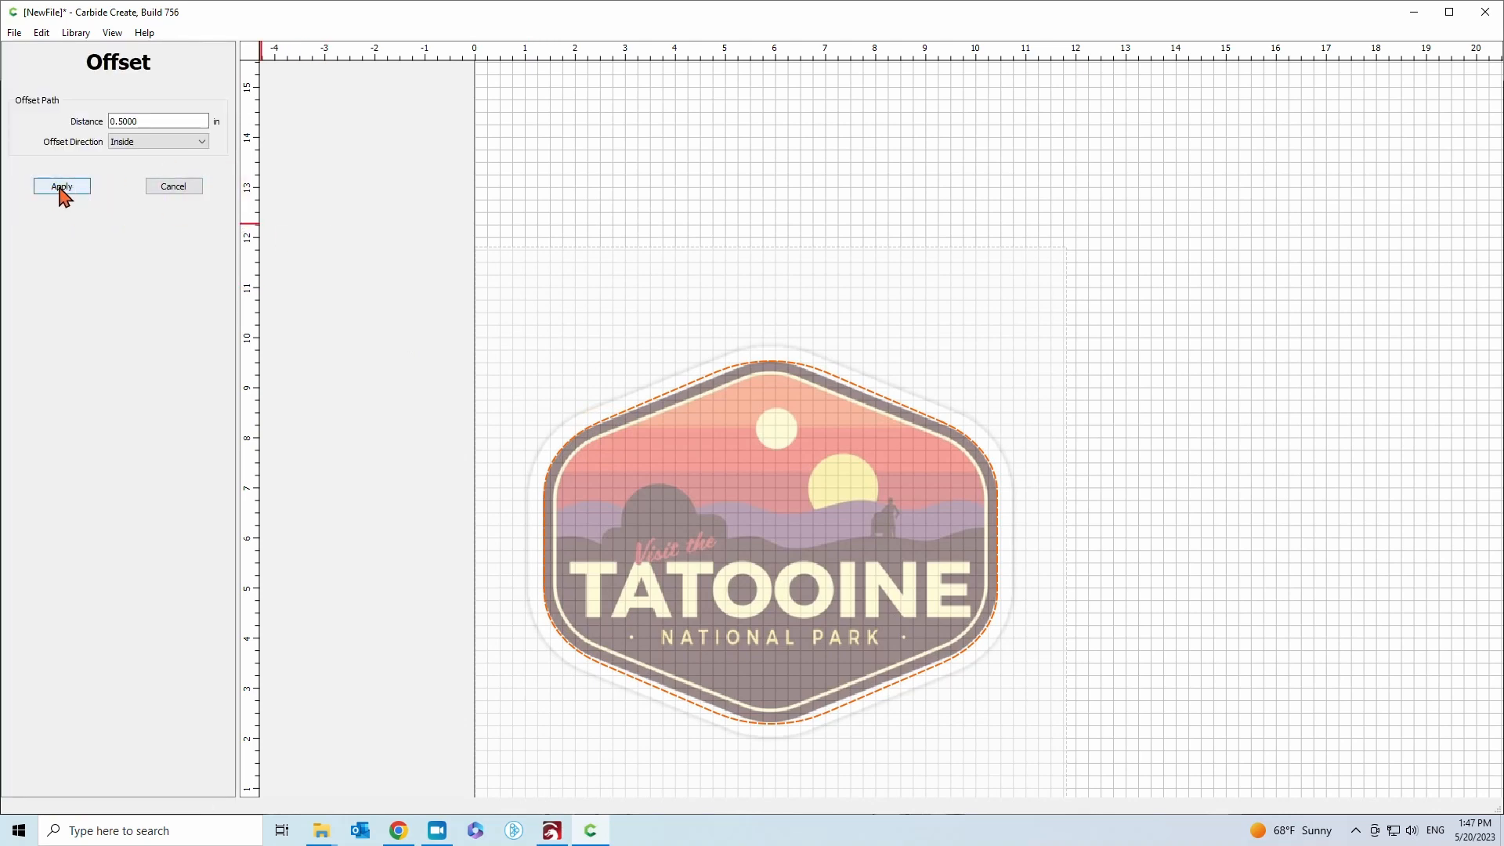
left_click_drag(148, 121, 67, 117)
left_click(56, 189)
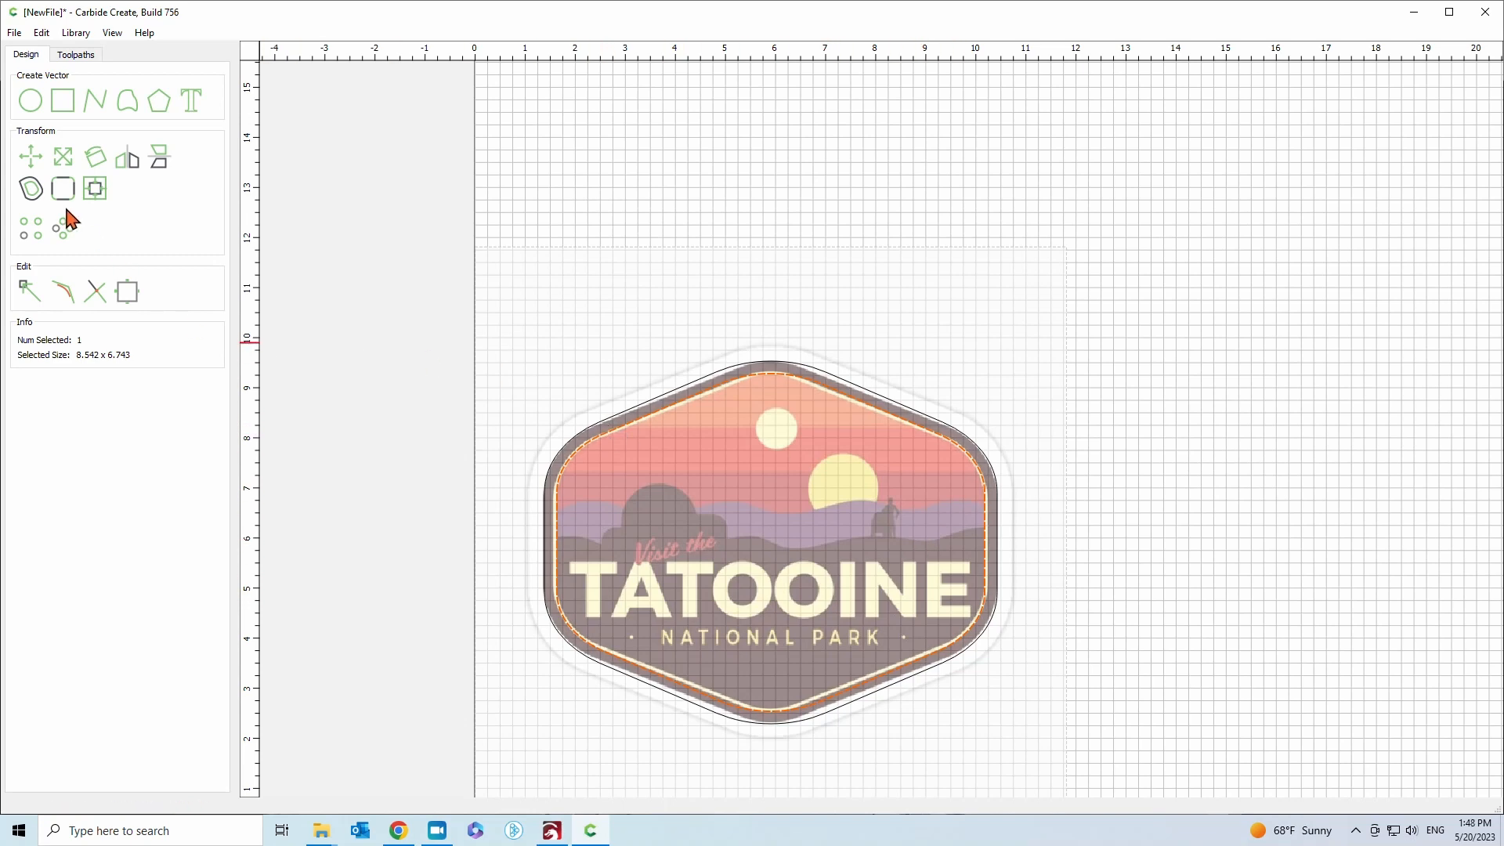
Insert a node on the inner border's upper-left slanted edge, level with the first horizontal colour boundary, at about X 2.97, Y 8.25 in
left_click(26, 293)
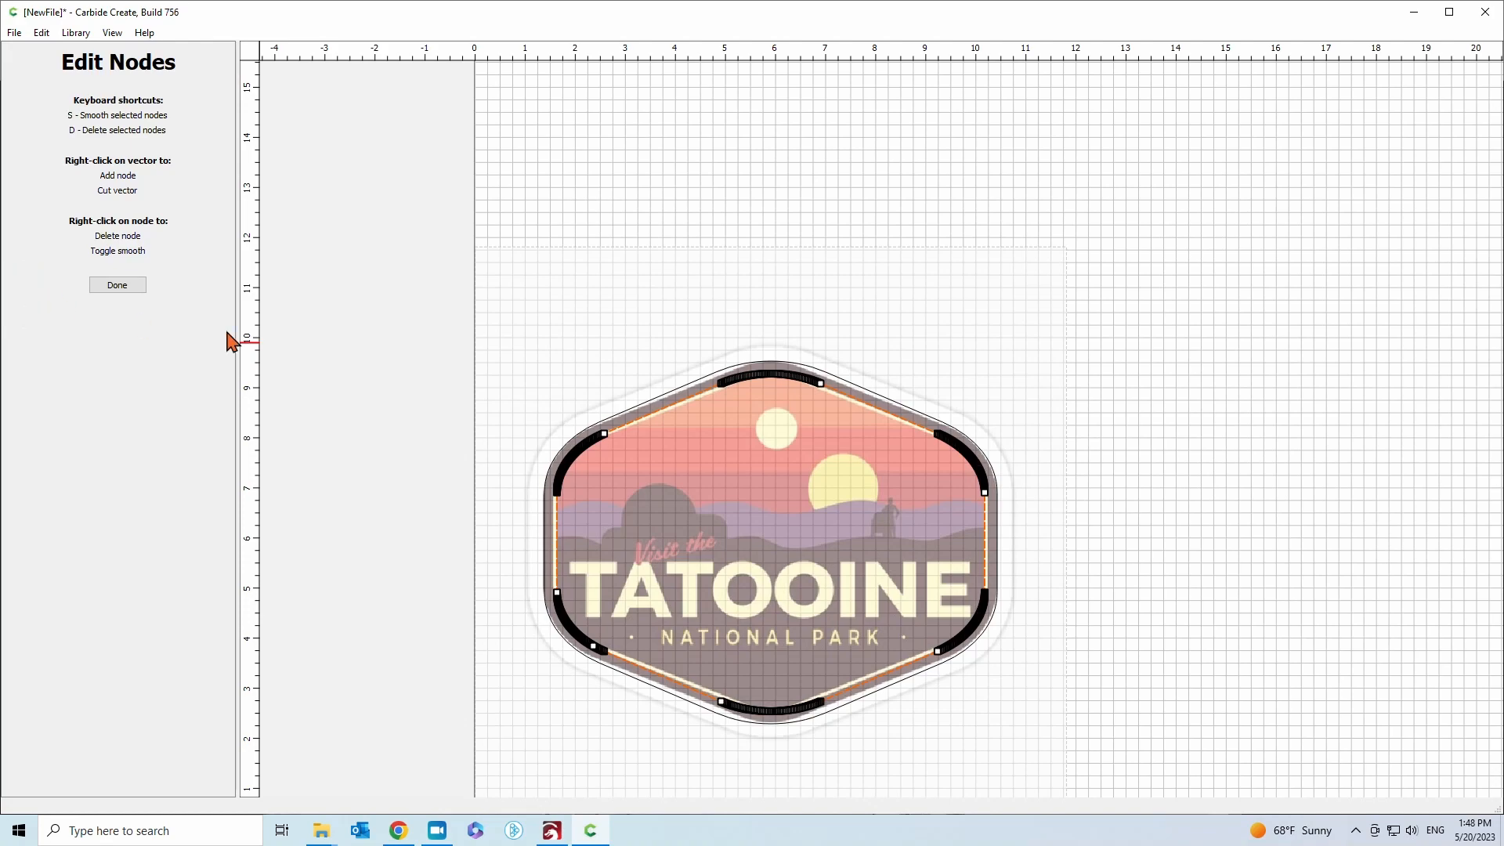
scroll(657, 458, "up", 8)
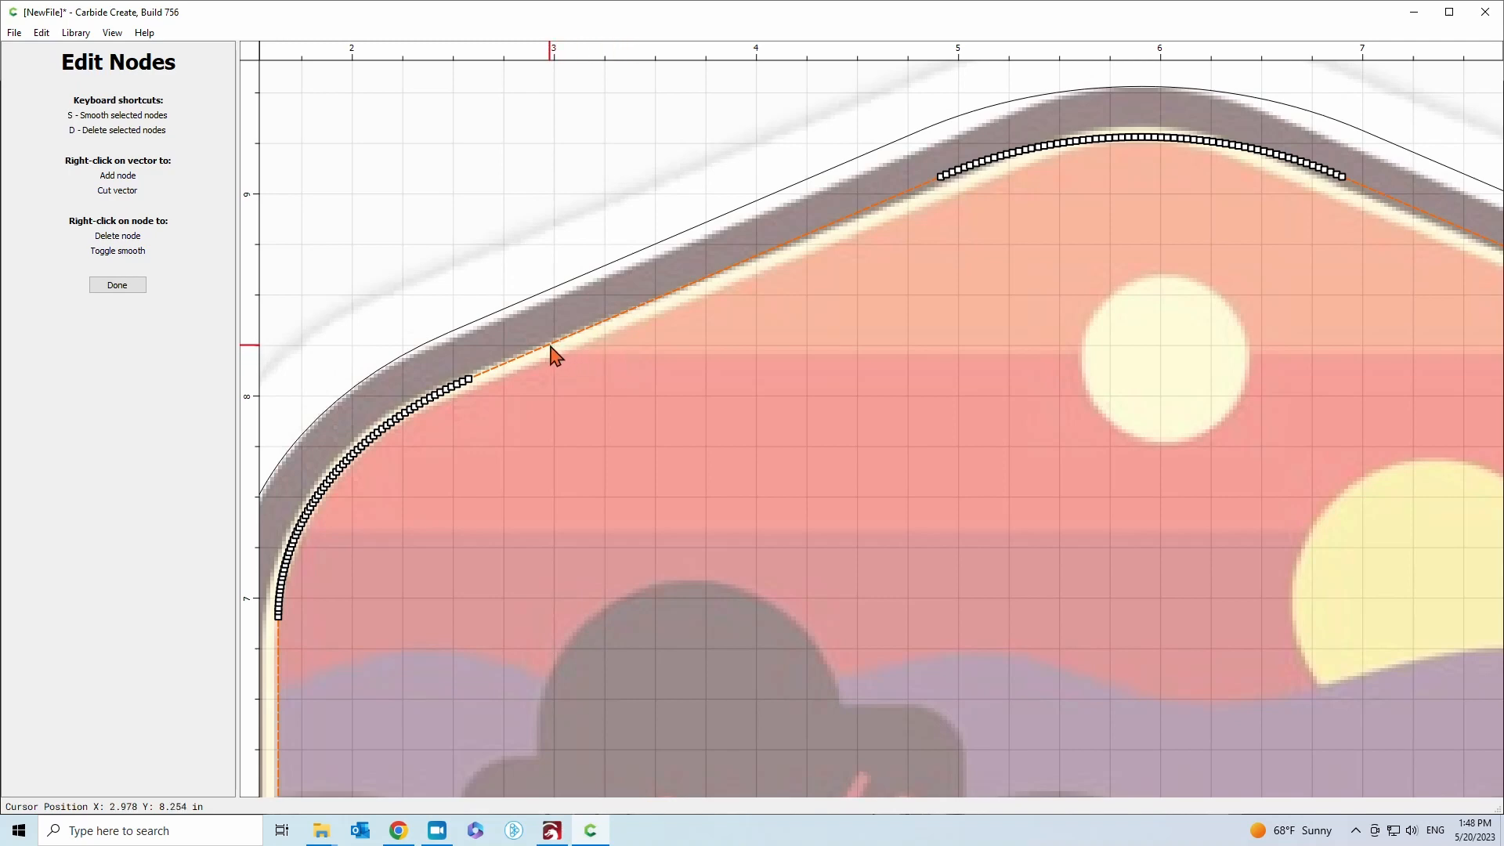
scroll(553, 354, "up", 4)
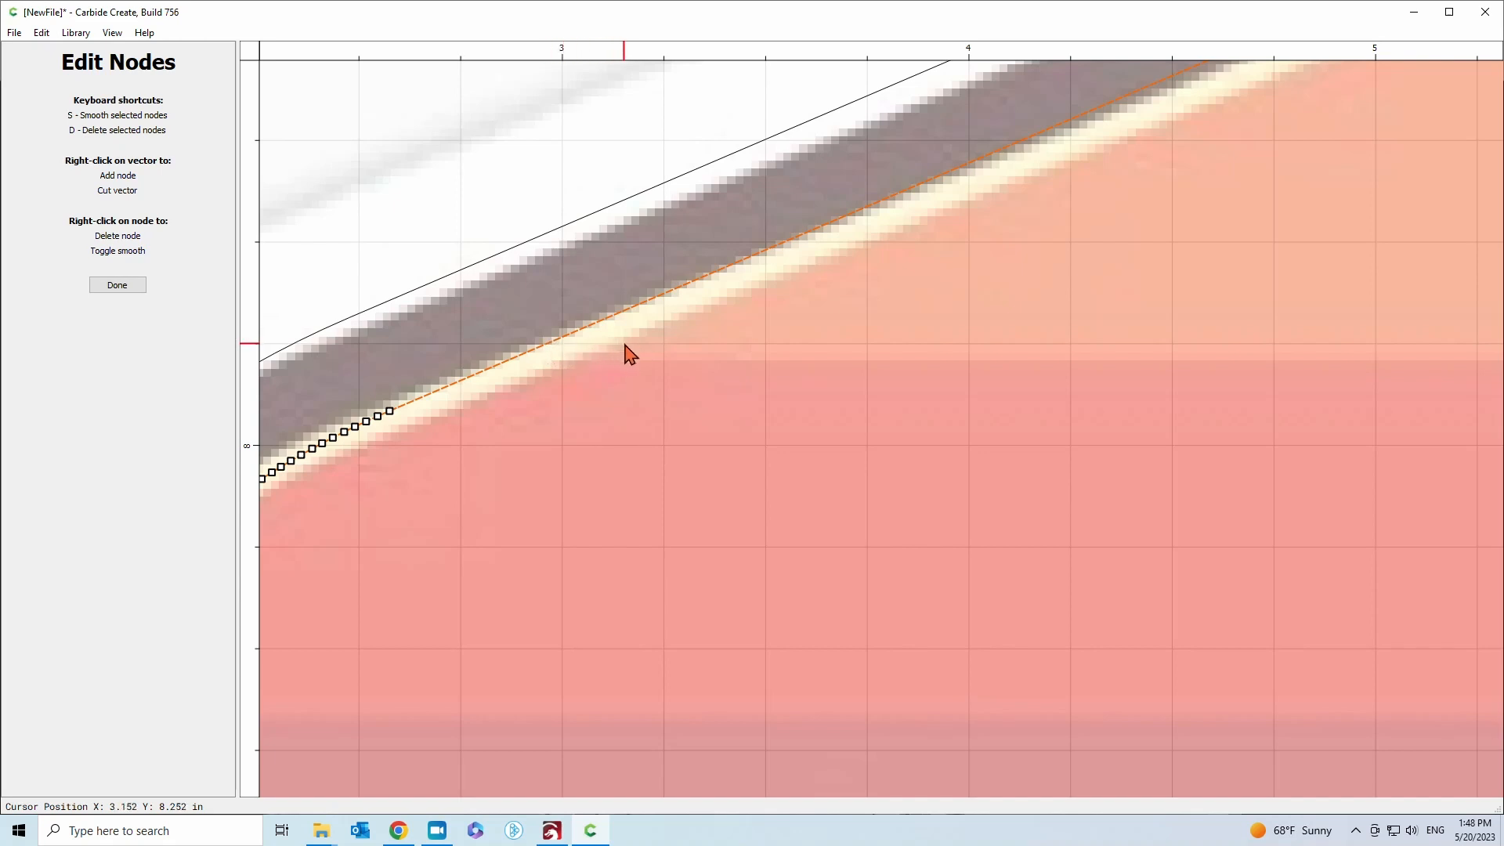
right_click(548, 345)
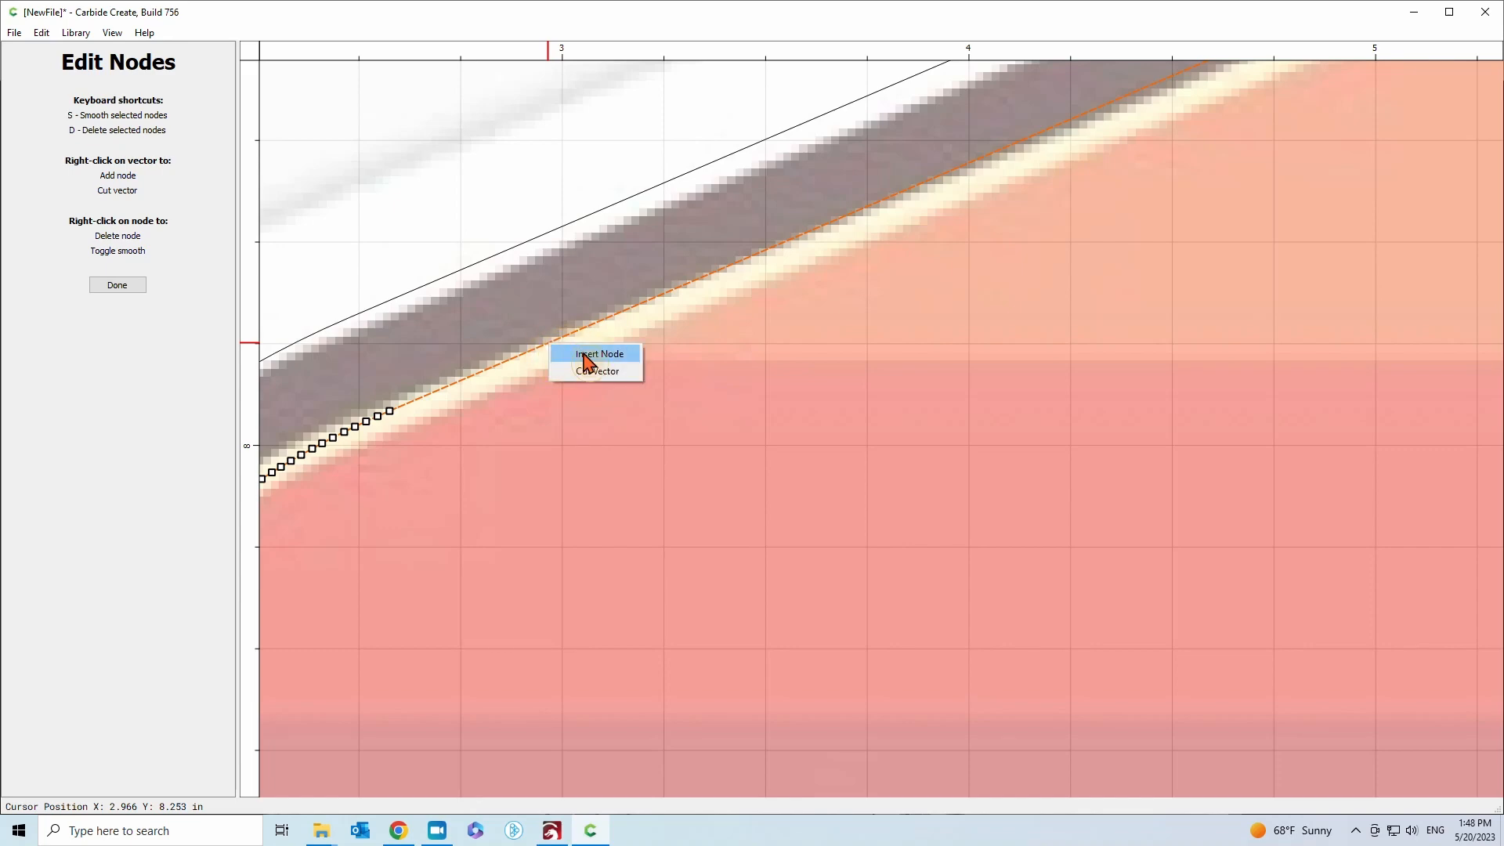
left_click(579, 354)
scroll(326, 403, "down", 3)
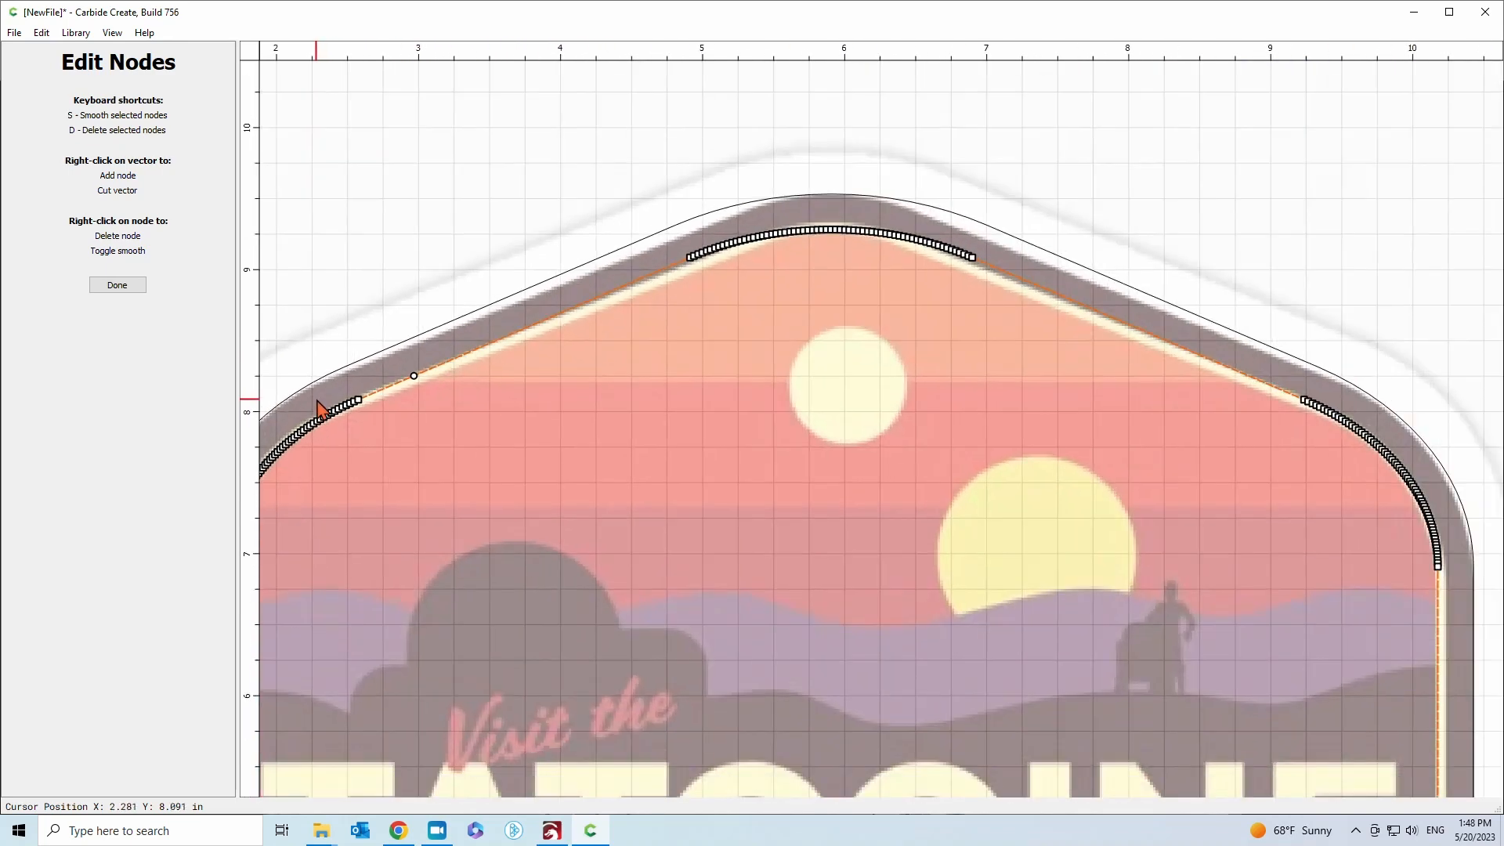
Insert a node on the inner border's upper-right slanted edge, matching the left node's height, at about X 8.85, Y 8.25 in
scroll(1221, 382, "up", 6)
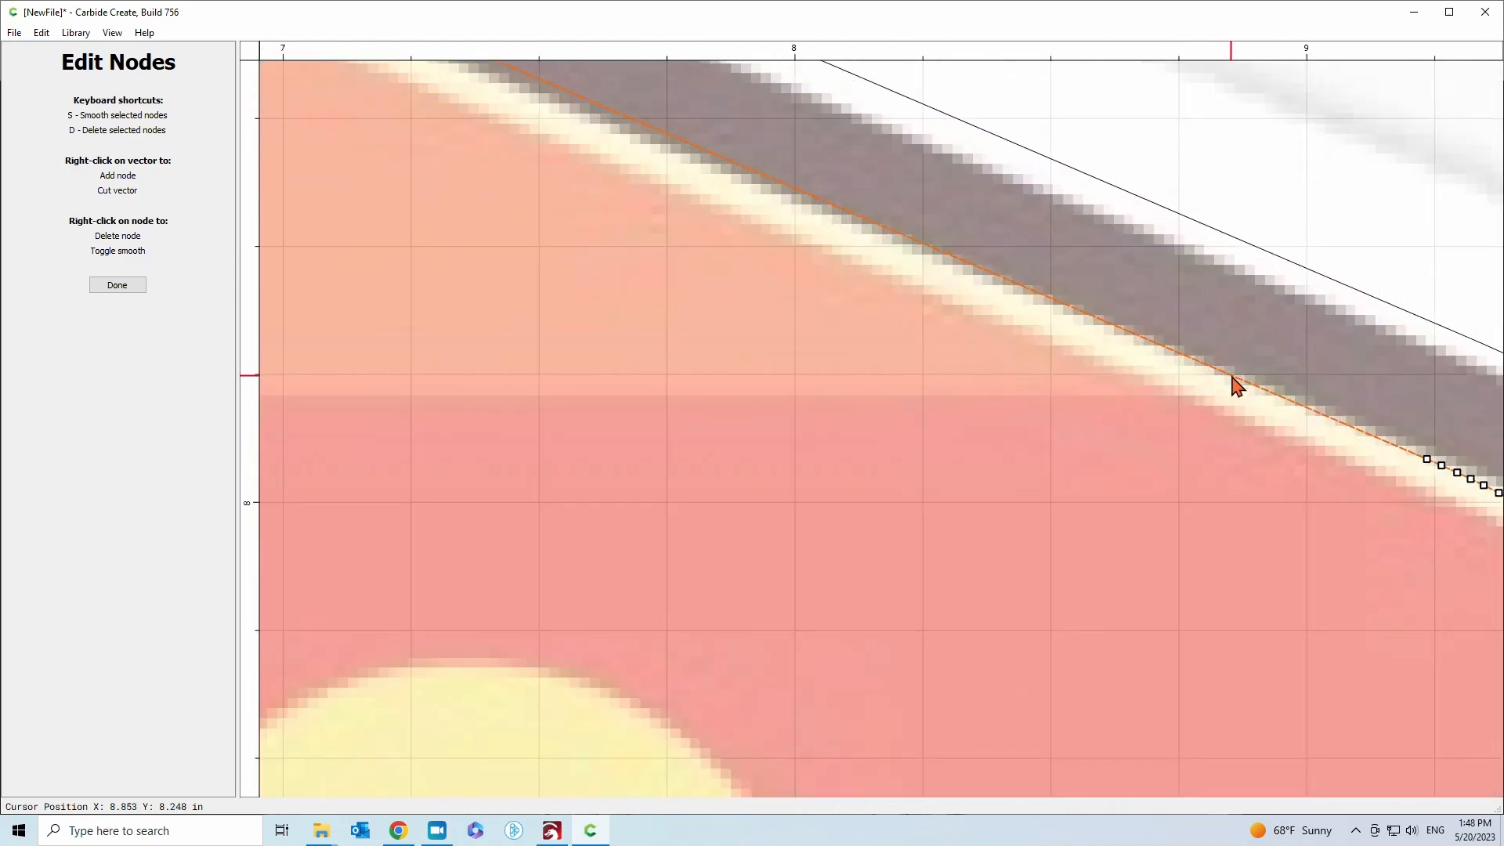
right_click(1234, 383)
left_click(1276, 387)
scroll(1316, 401, "down", 2)
scroll(1315, 401, "down", 2)
Cut the inner border at the two inserted nodes on its slanted edges, separating the peak from the rest
right_click(1274, 383)
left_click(1296, 431)
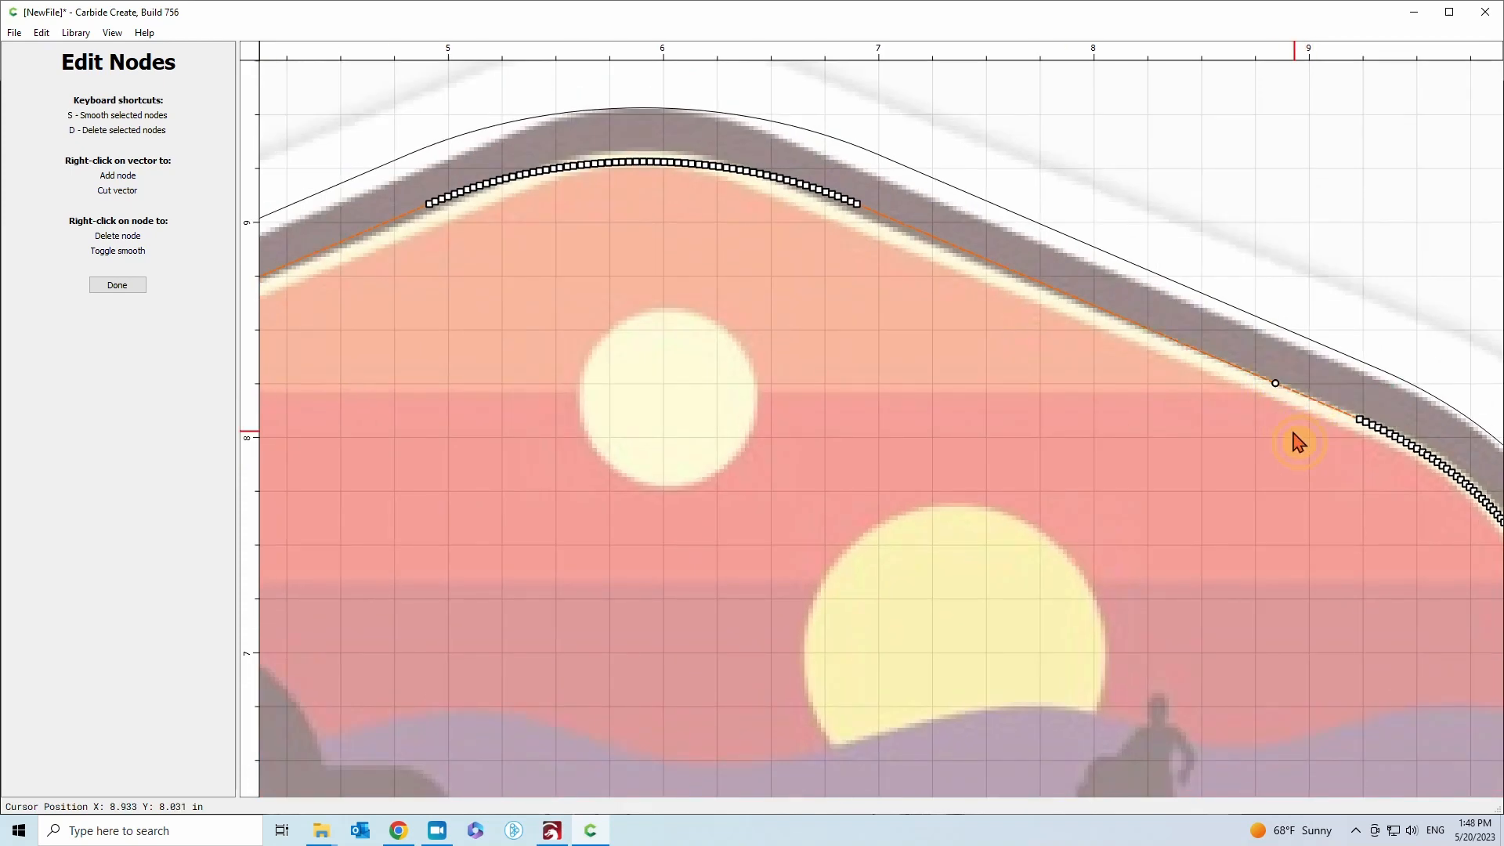
scroll(755, 399, "down", 2)
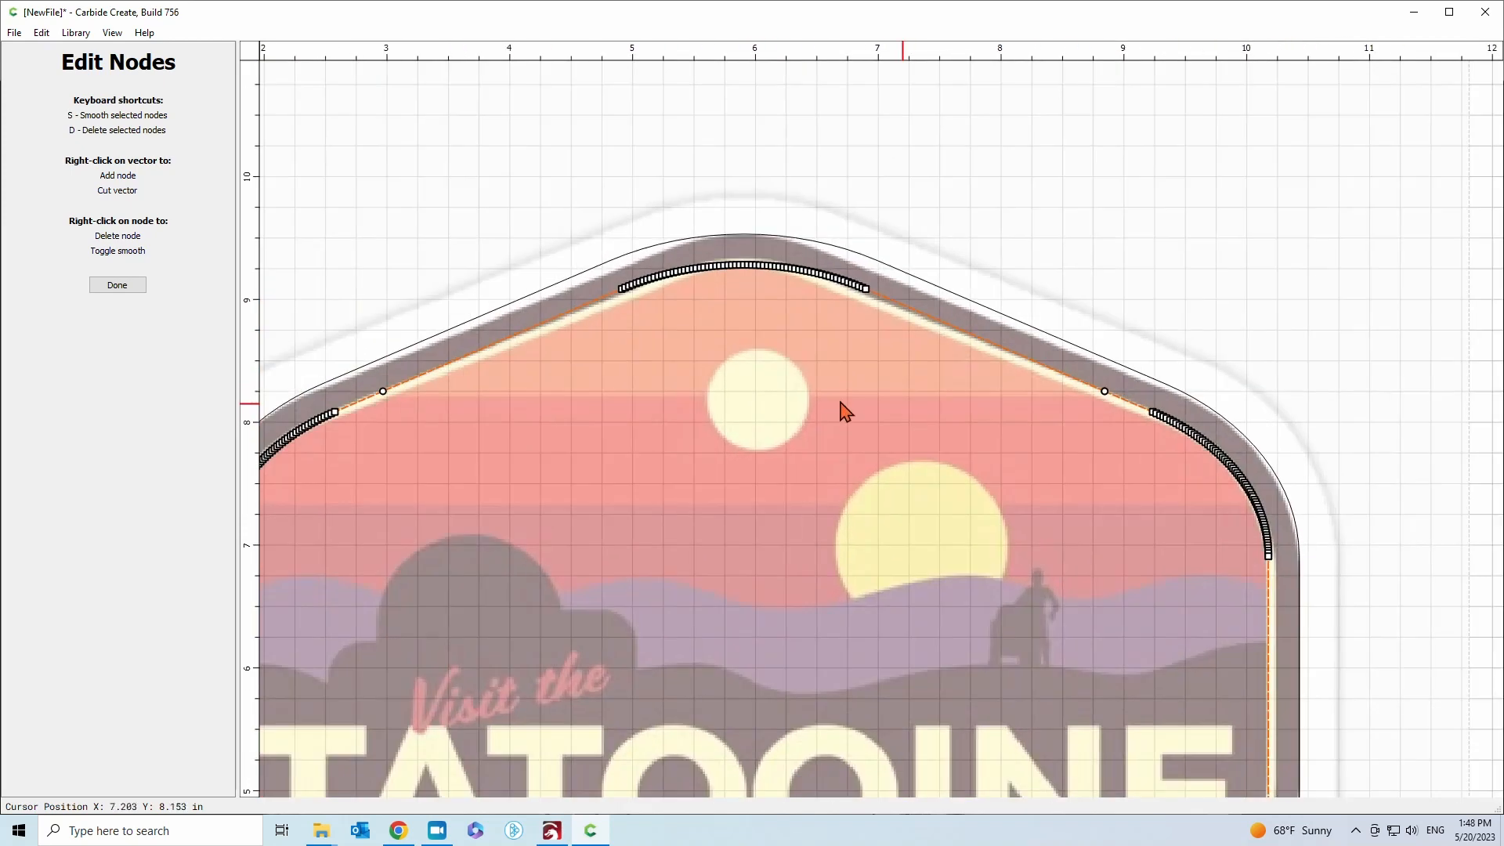
right_click(383, 393)
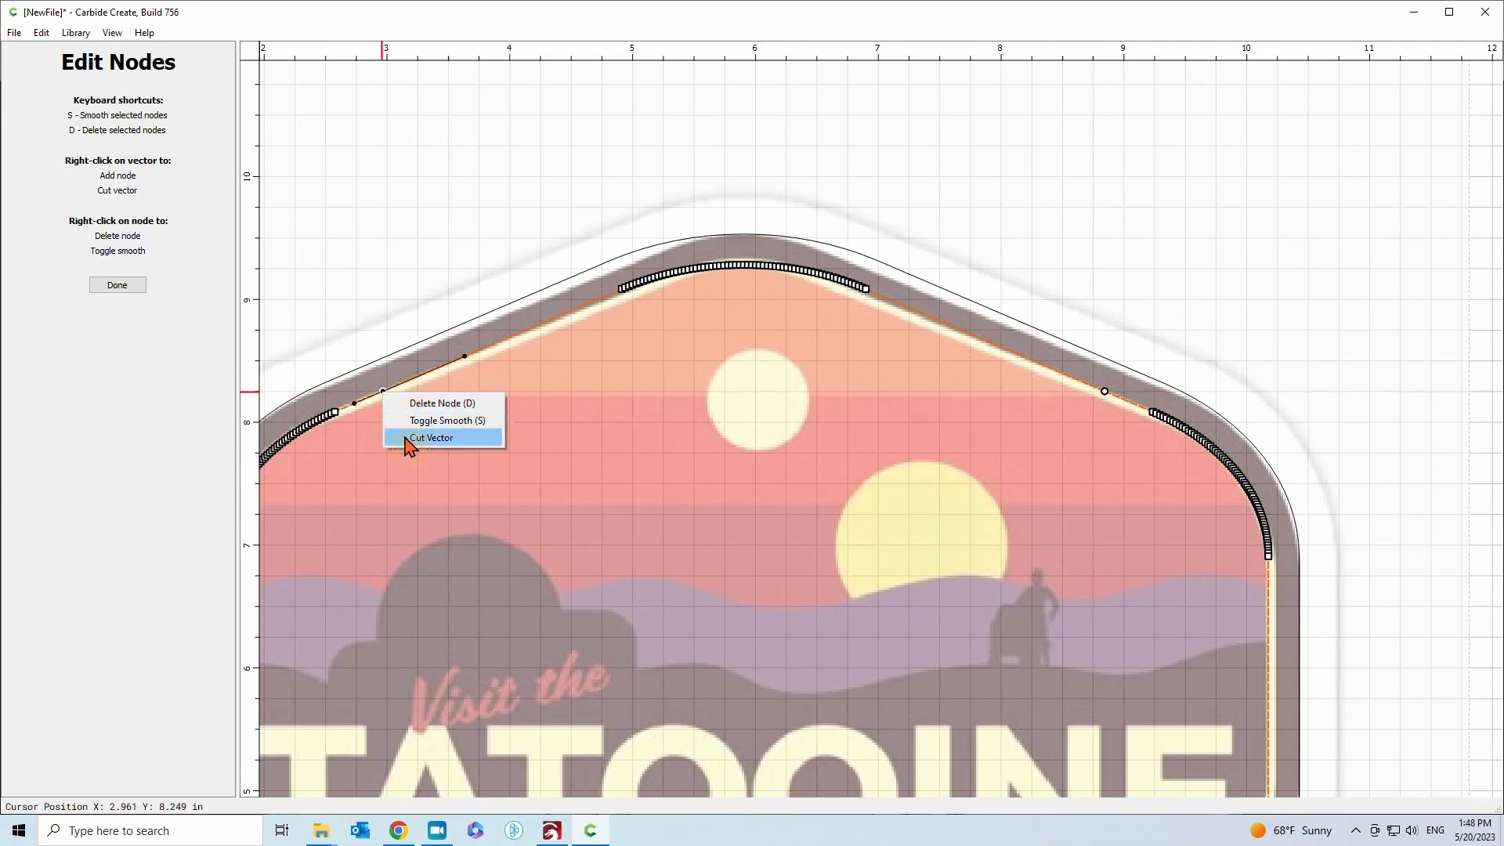
left_click(408, 439)
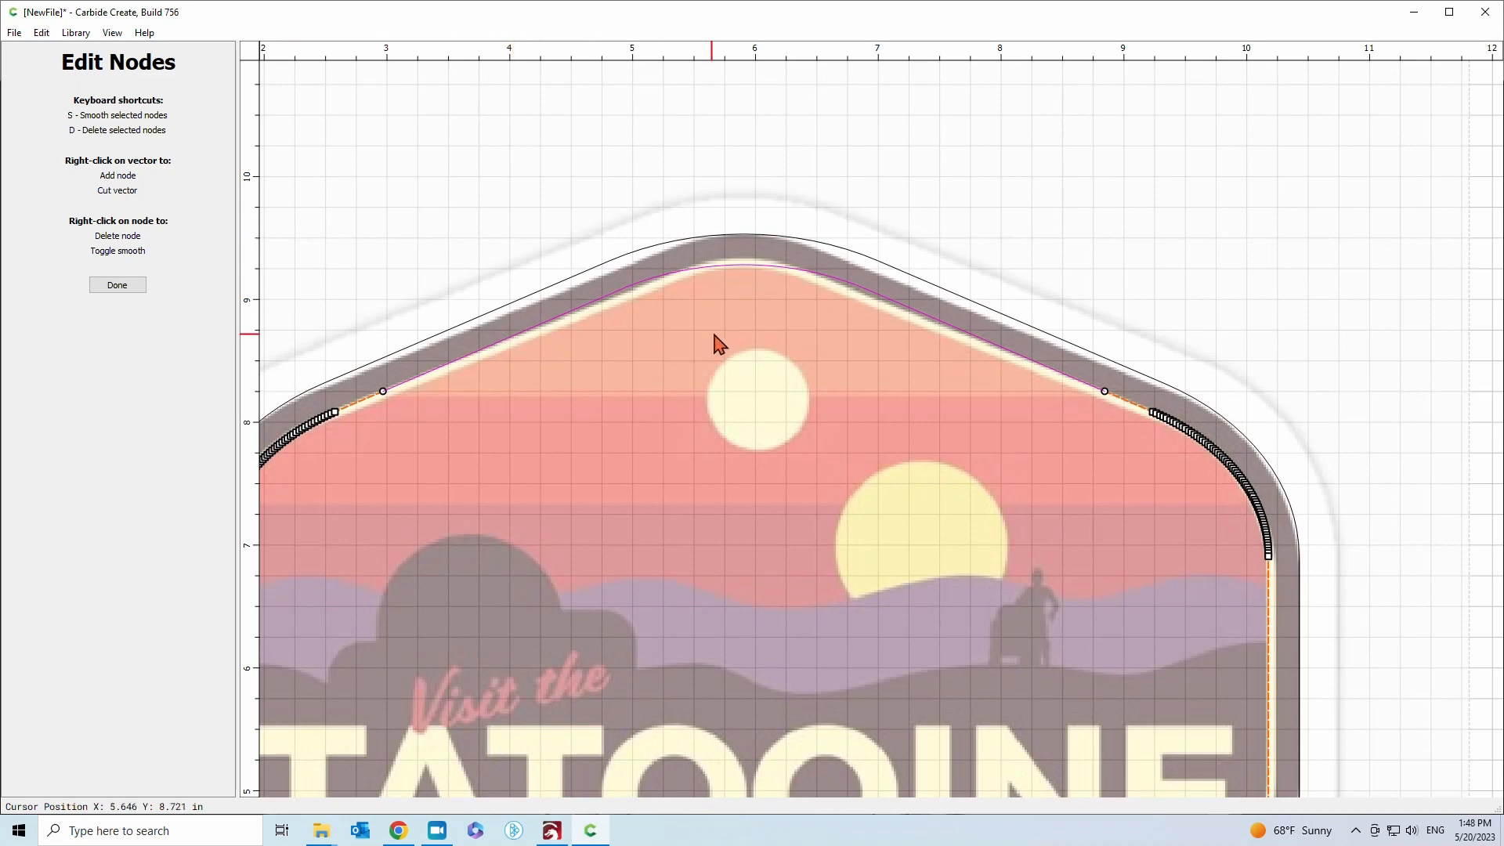
scroll(796, 339, "down", 1)
key("Escape")
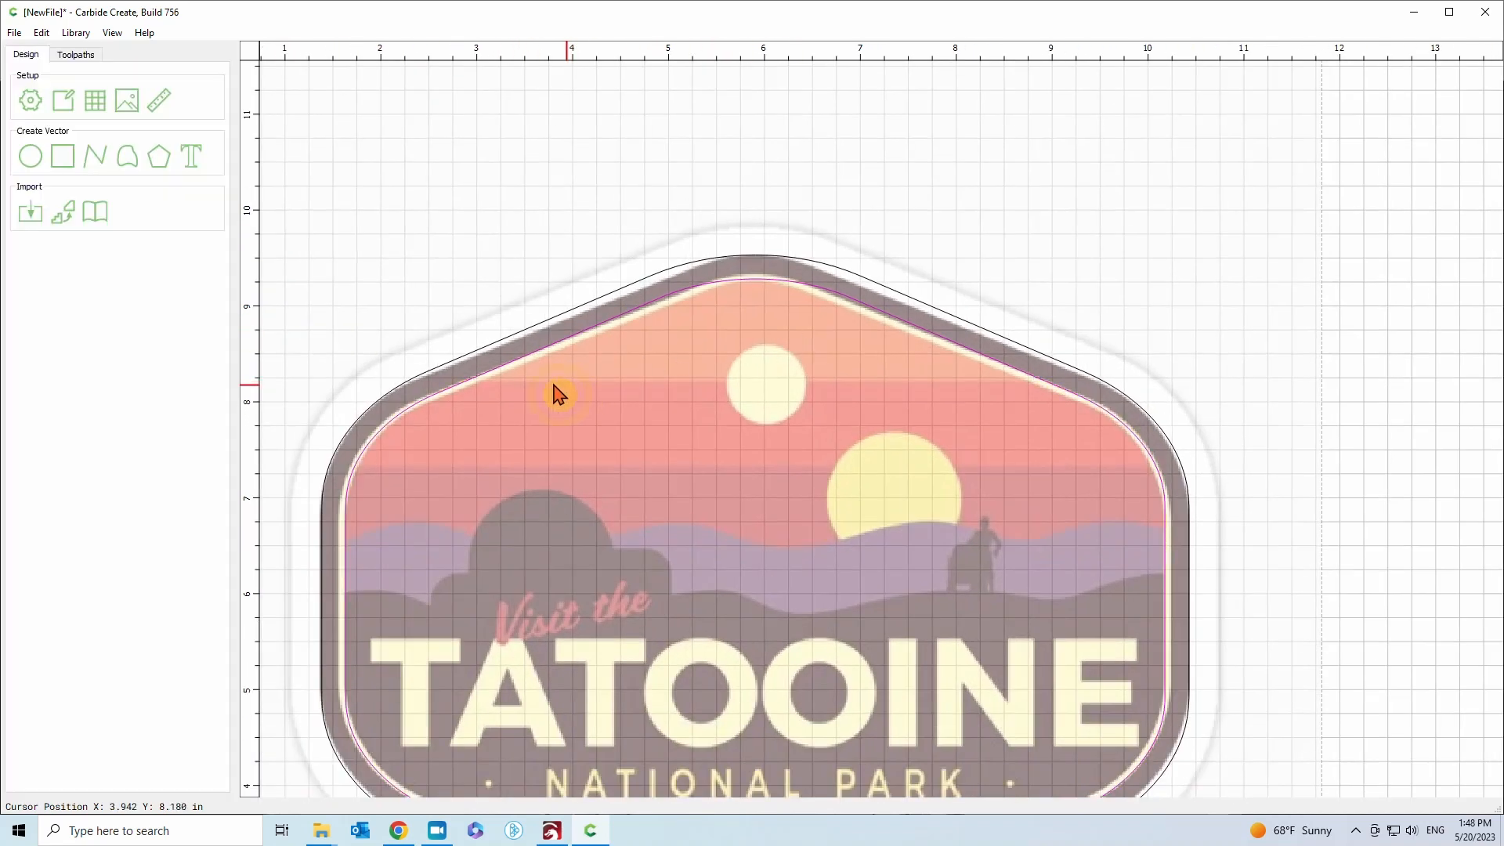
Draw a horizontal polyline 5.876 in long between the two cut points of the inner border, across the first colour boundary
left_click(95, 157)
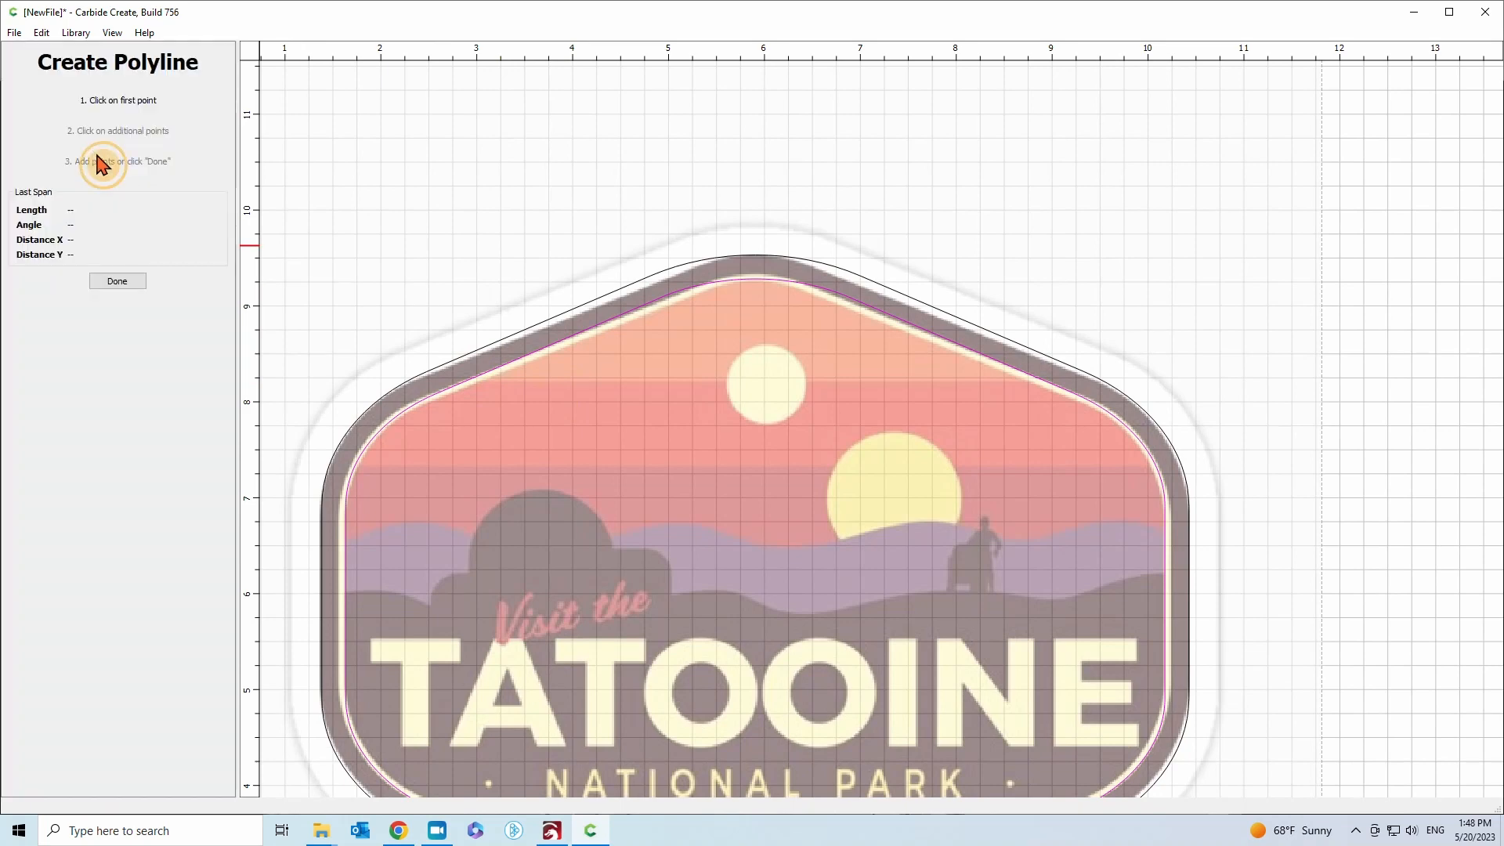
left_click(475, 380)
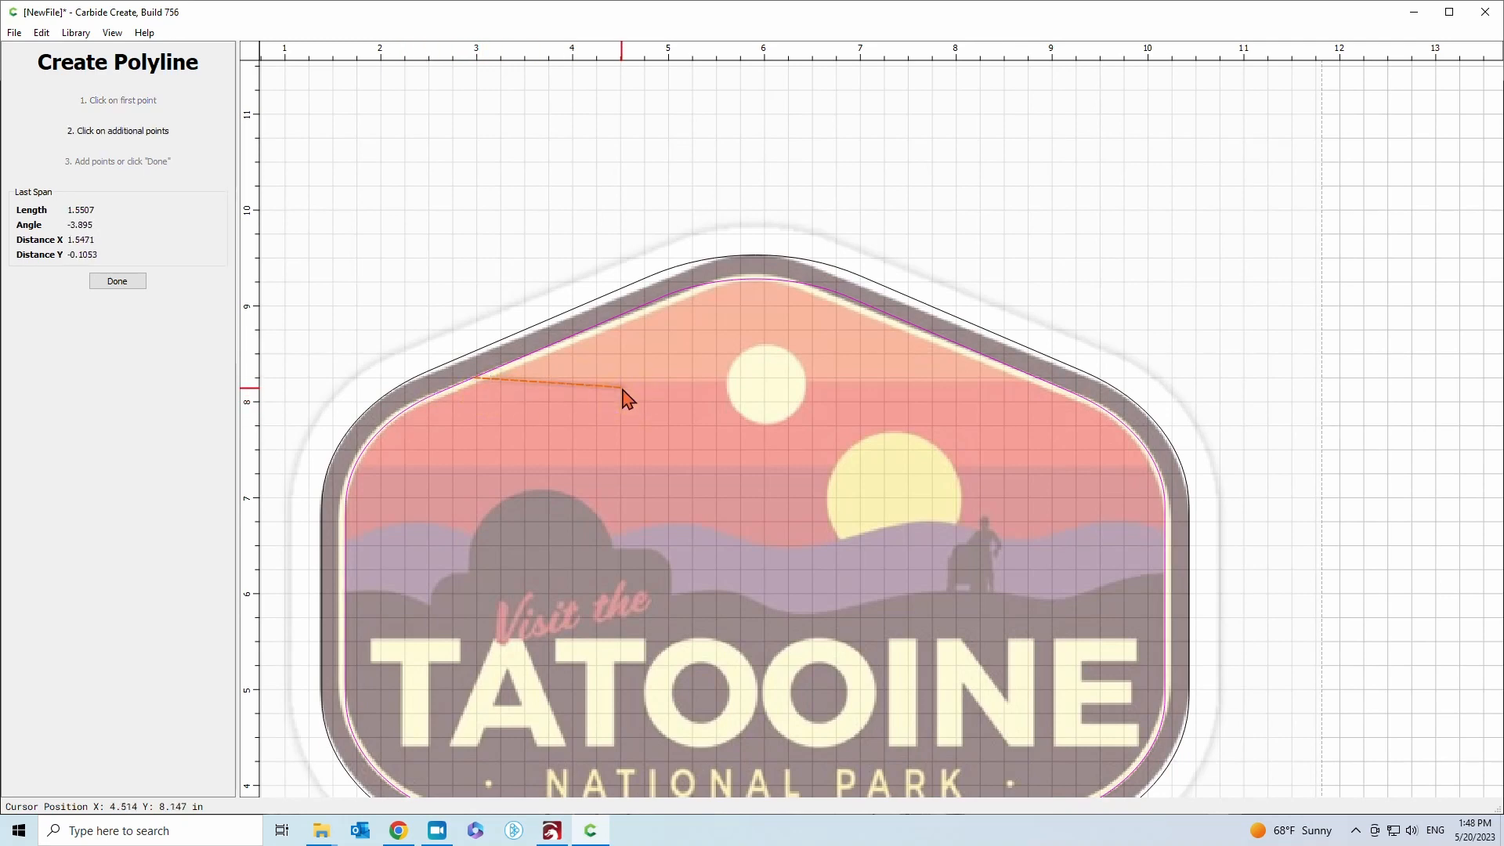
left_click(1040, 382)
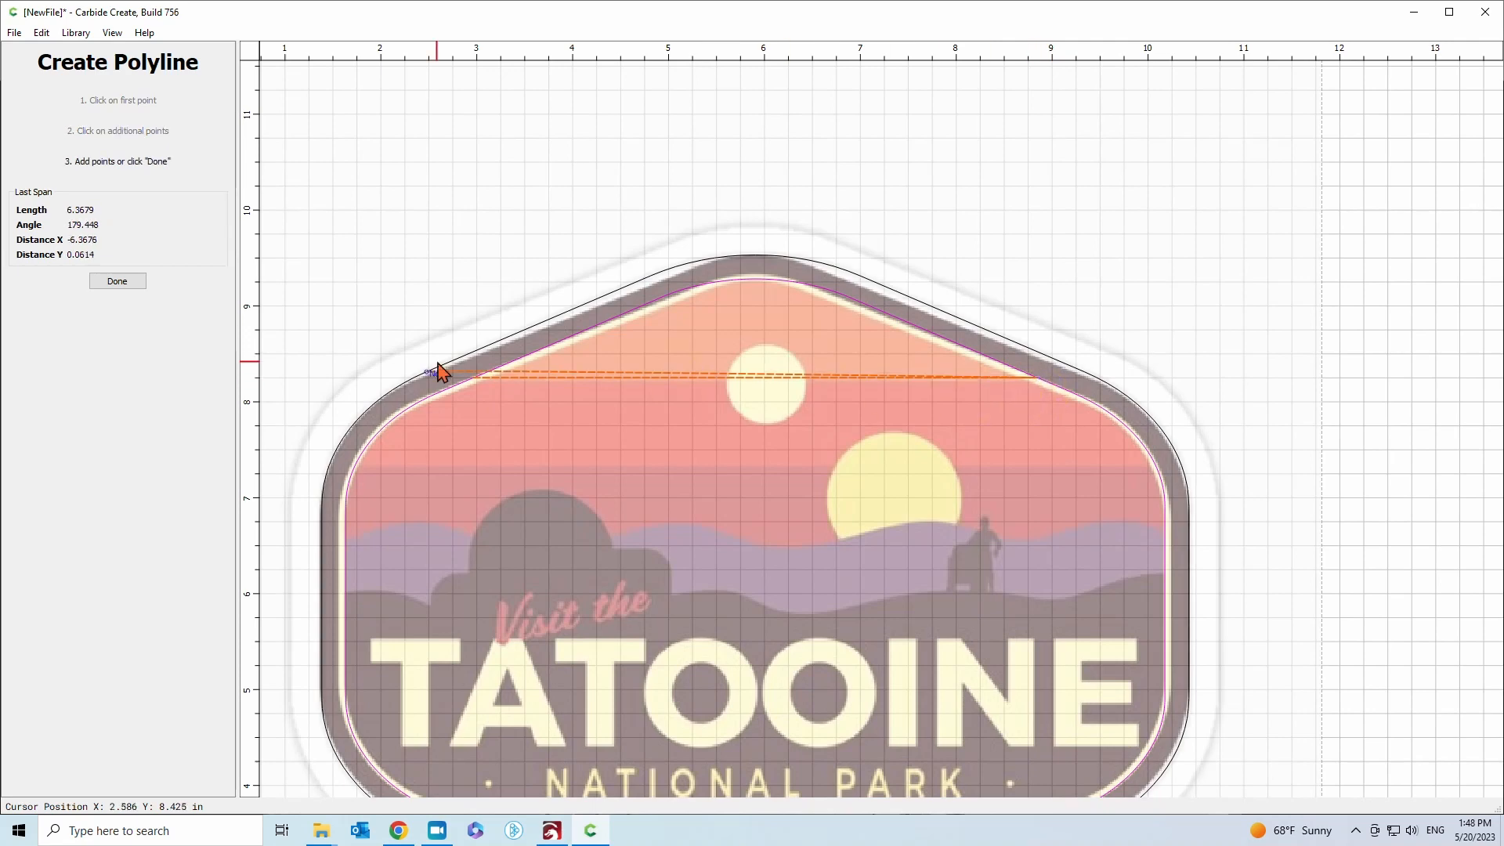
left_click(117, 282)
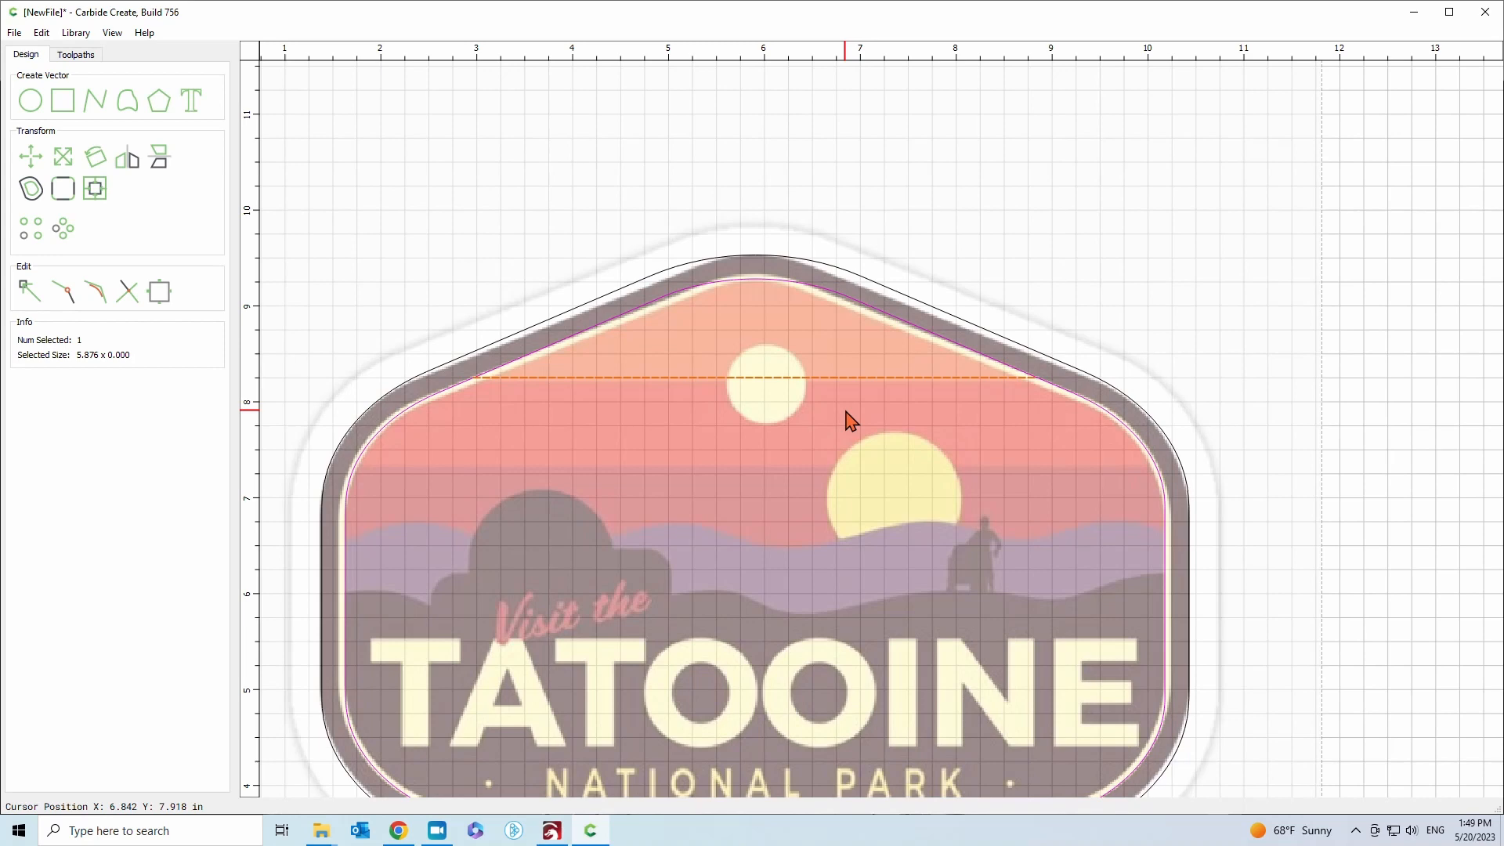
Duplicate the horizontal line and align the copy's centre exactly onto the original
key("ctrl+v")
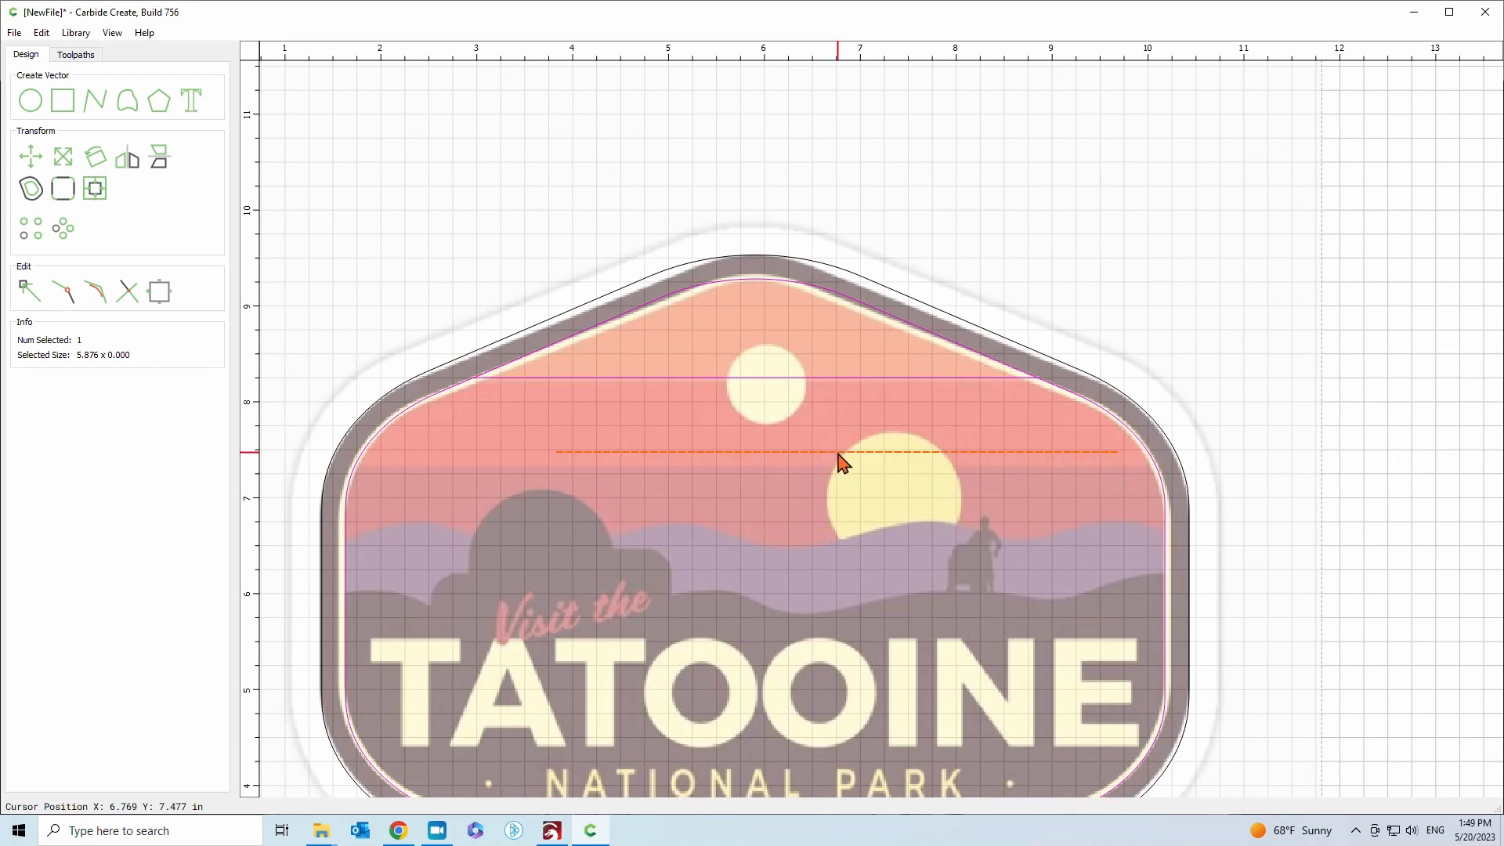
left_click(795, 379, "shift")
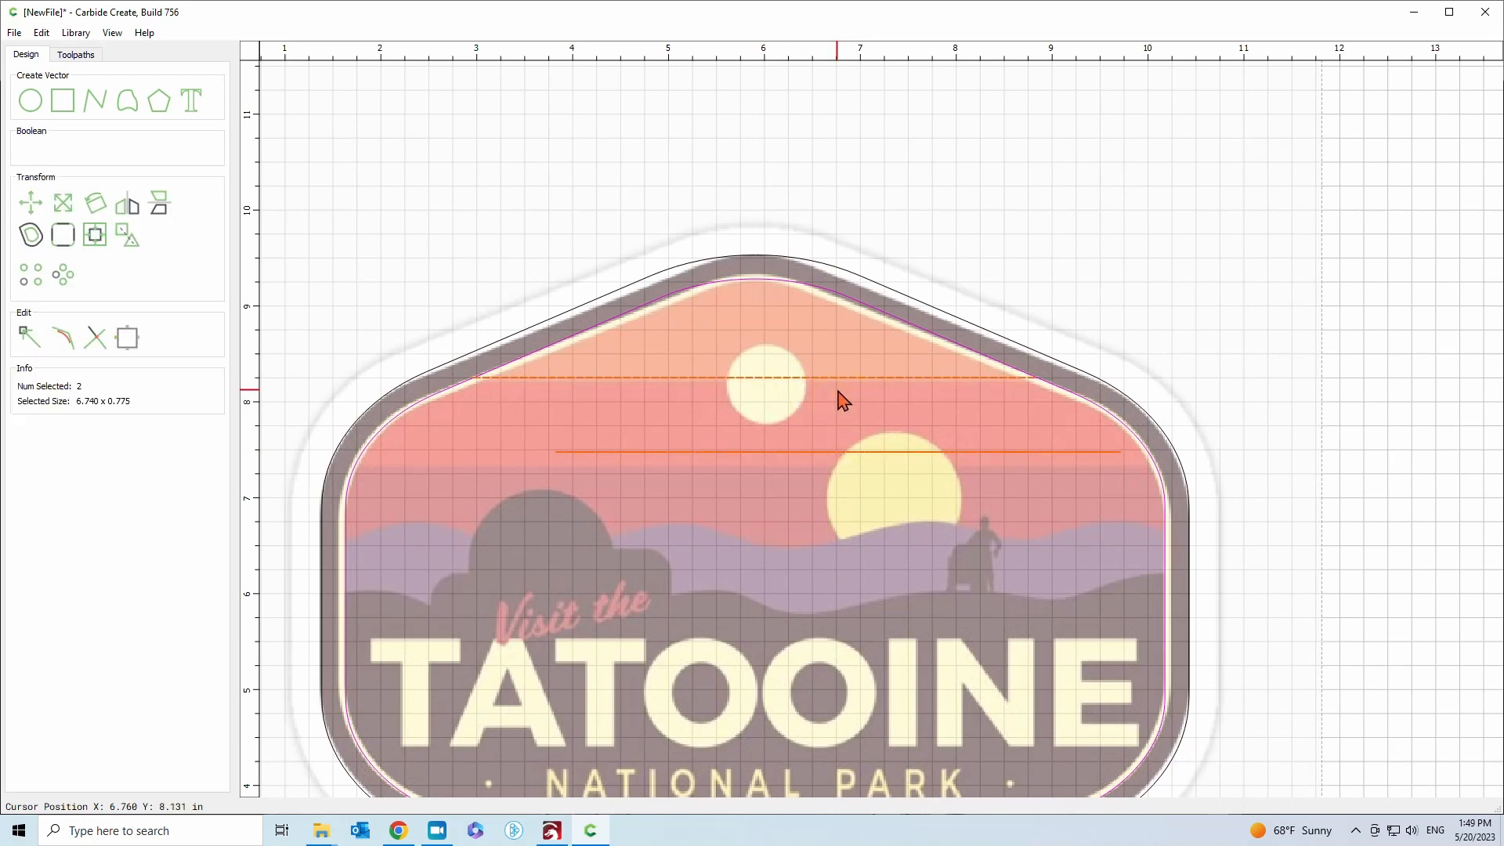
left_click(94, 235)
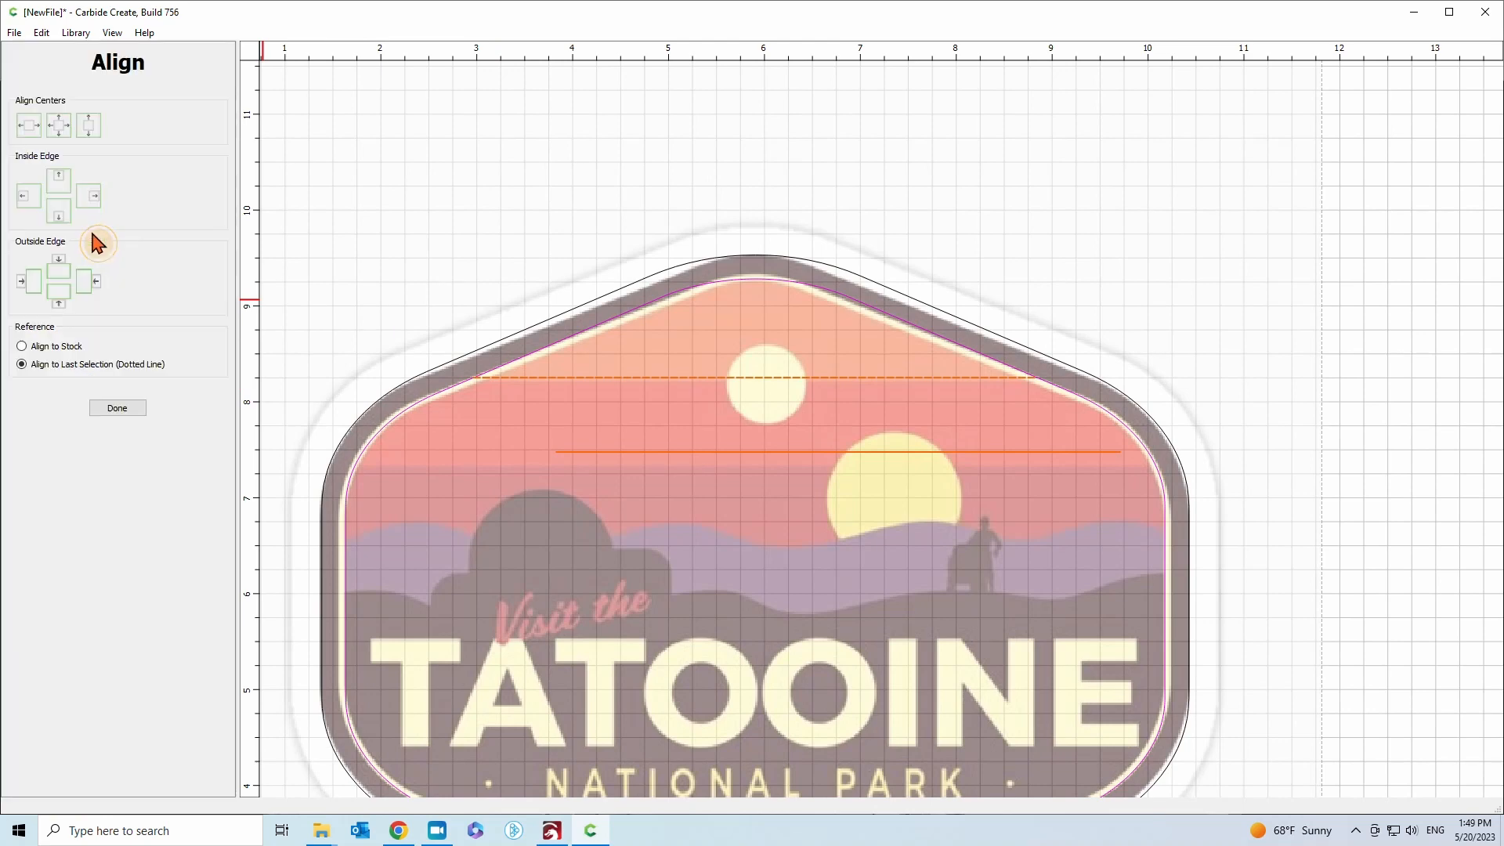
left_click(59, 125)
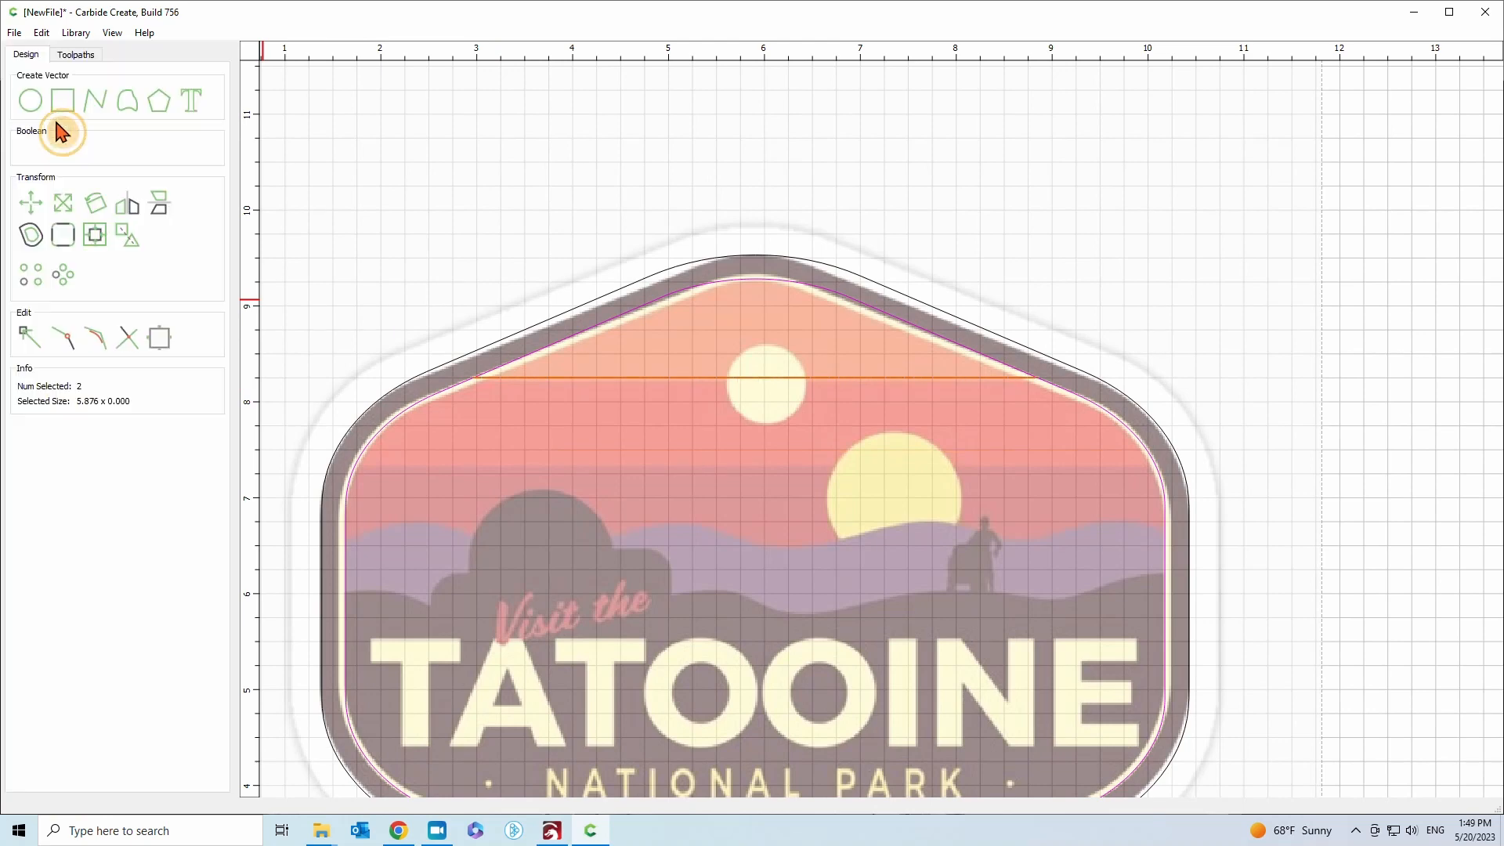
left_click(739, 442)
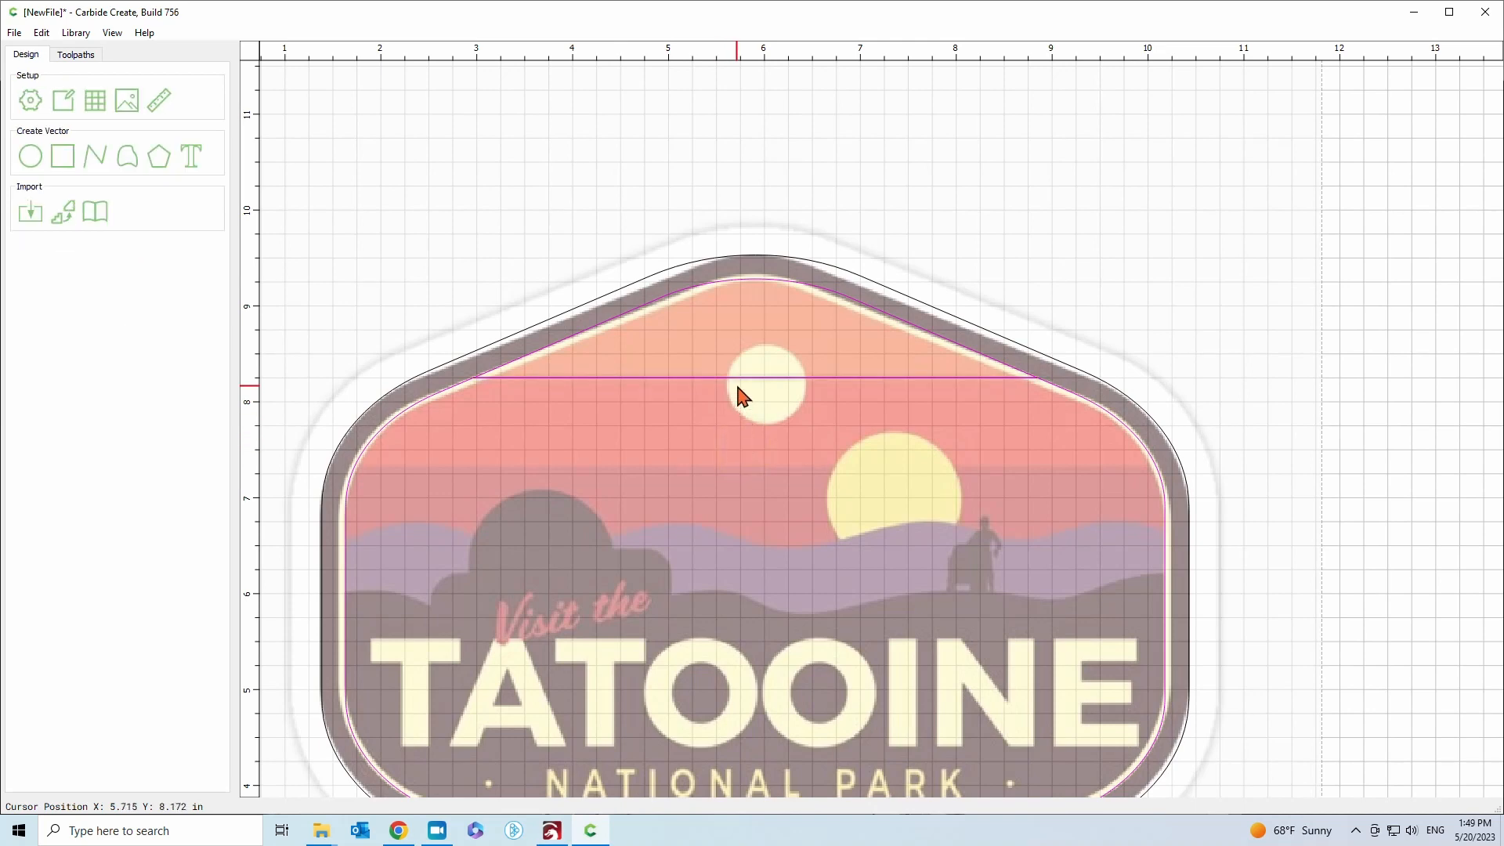
Join the peak section of the inner border with one of the horizontal lines into a closed vector
left_click(604, 329)
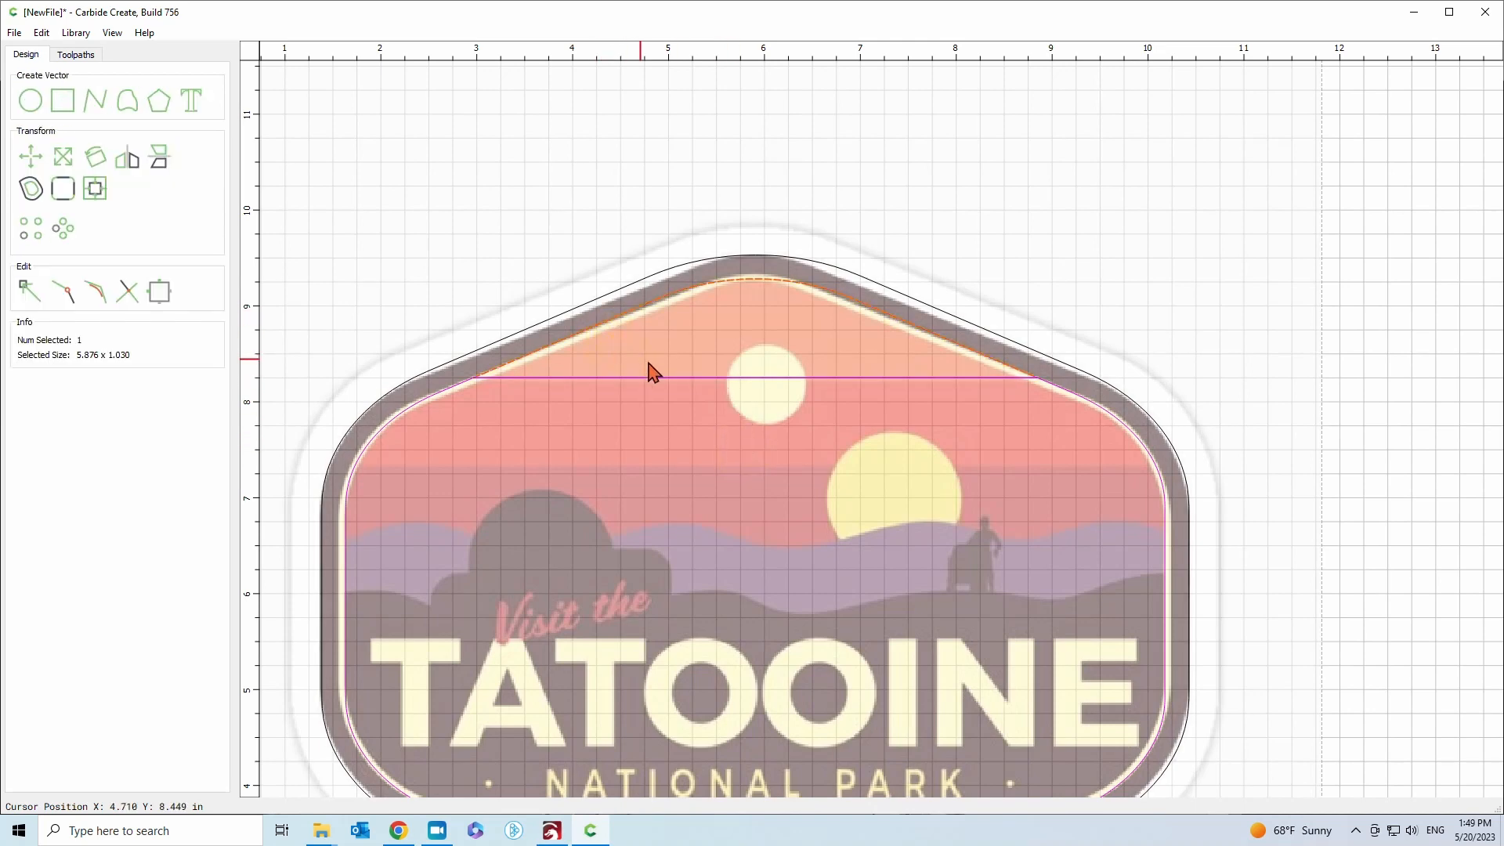
left_click(663, 381, "shift")
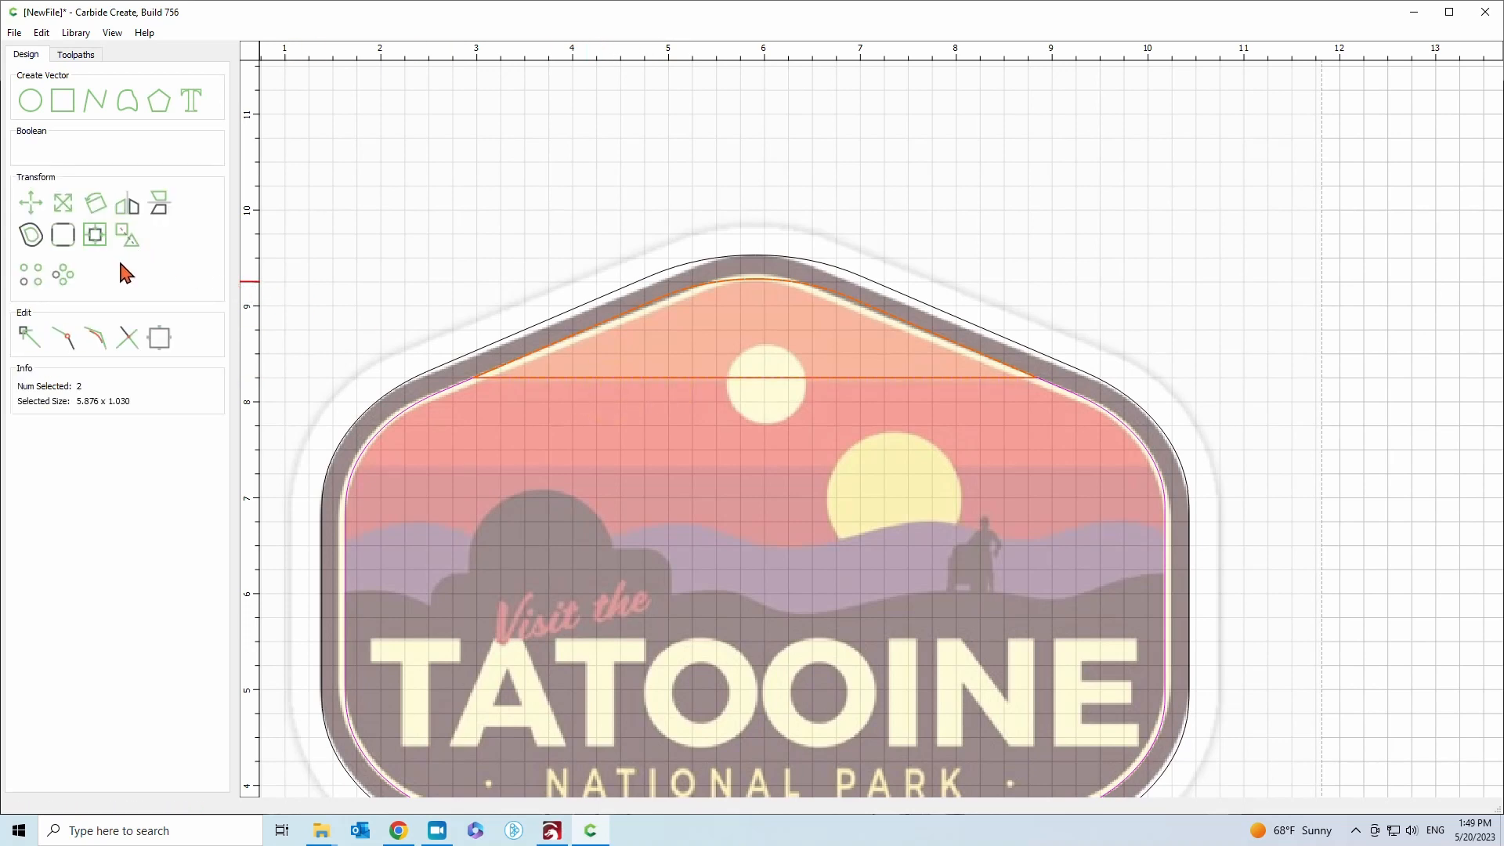
left_click(62, 338)
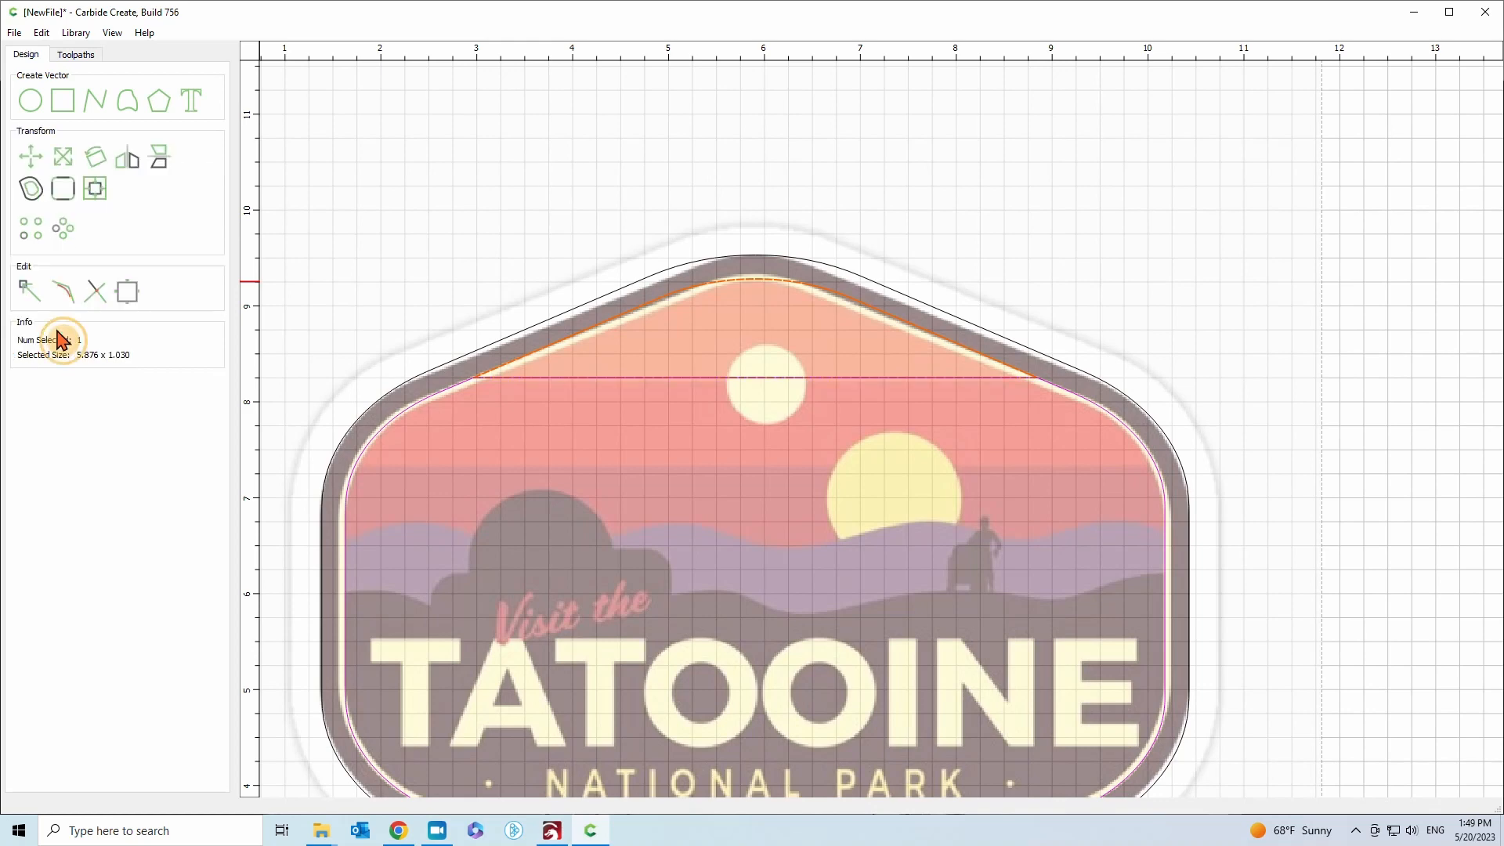
left_click(517, 202)
left_click(613, 348)
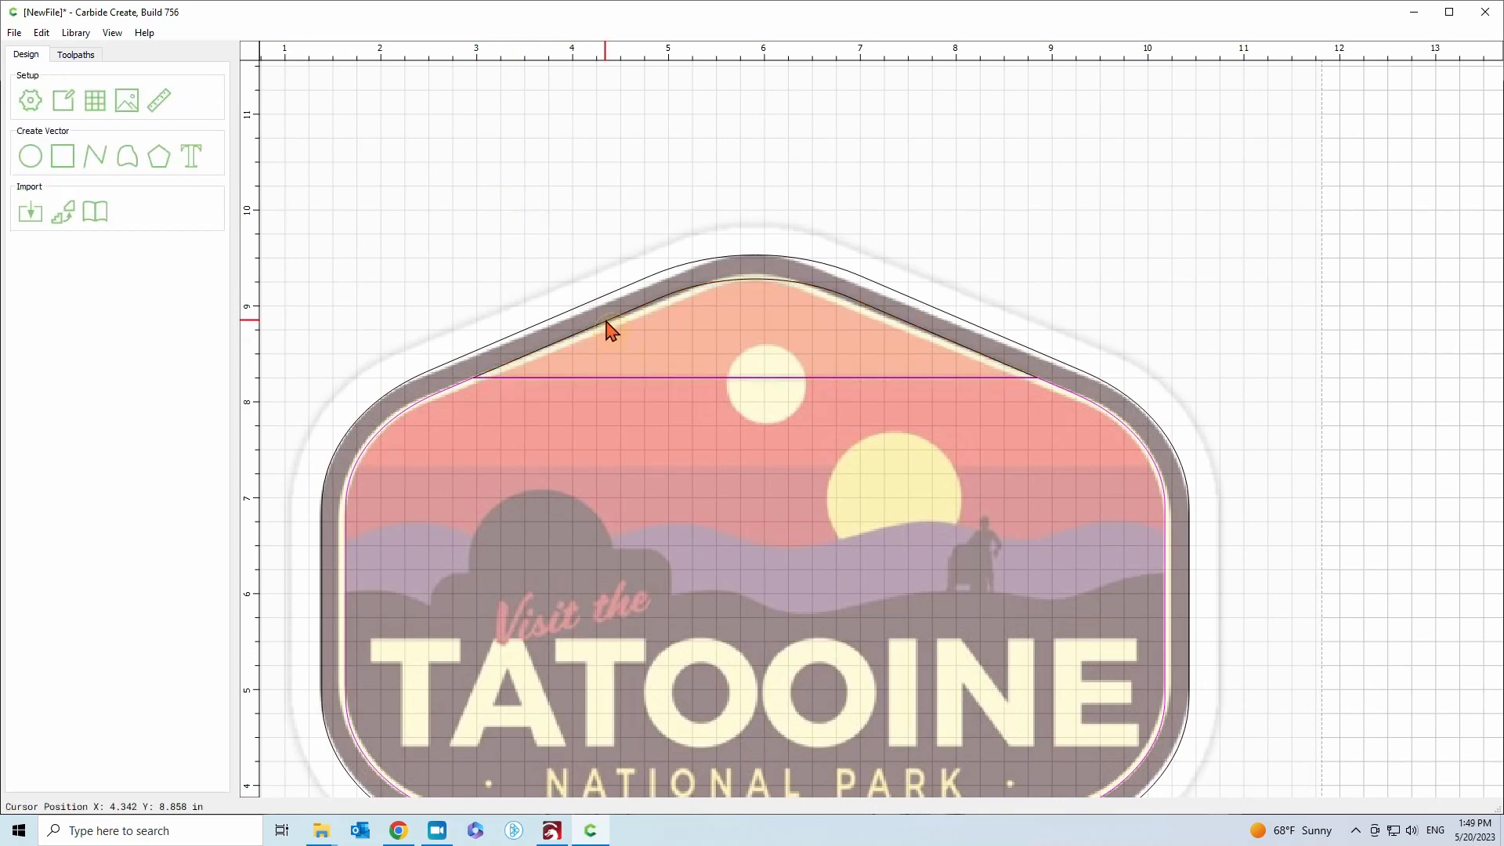
Nudge the closed peak section above the badge and back to its original position to check that it is separate
left_click(604, 320)
key("Up")
key("Up")
key("Up")
key("Up")
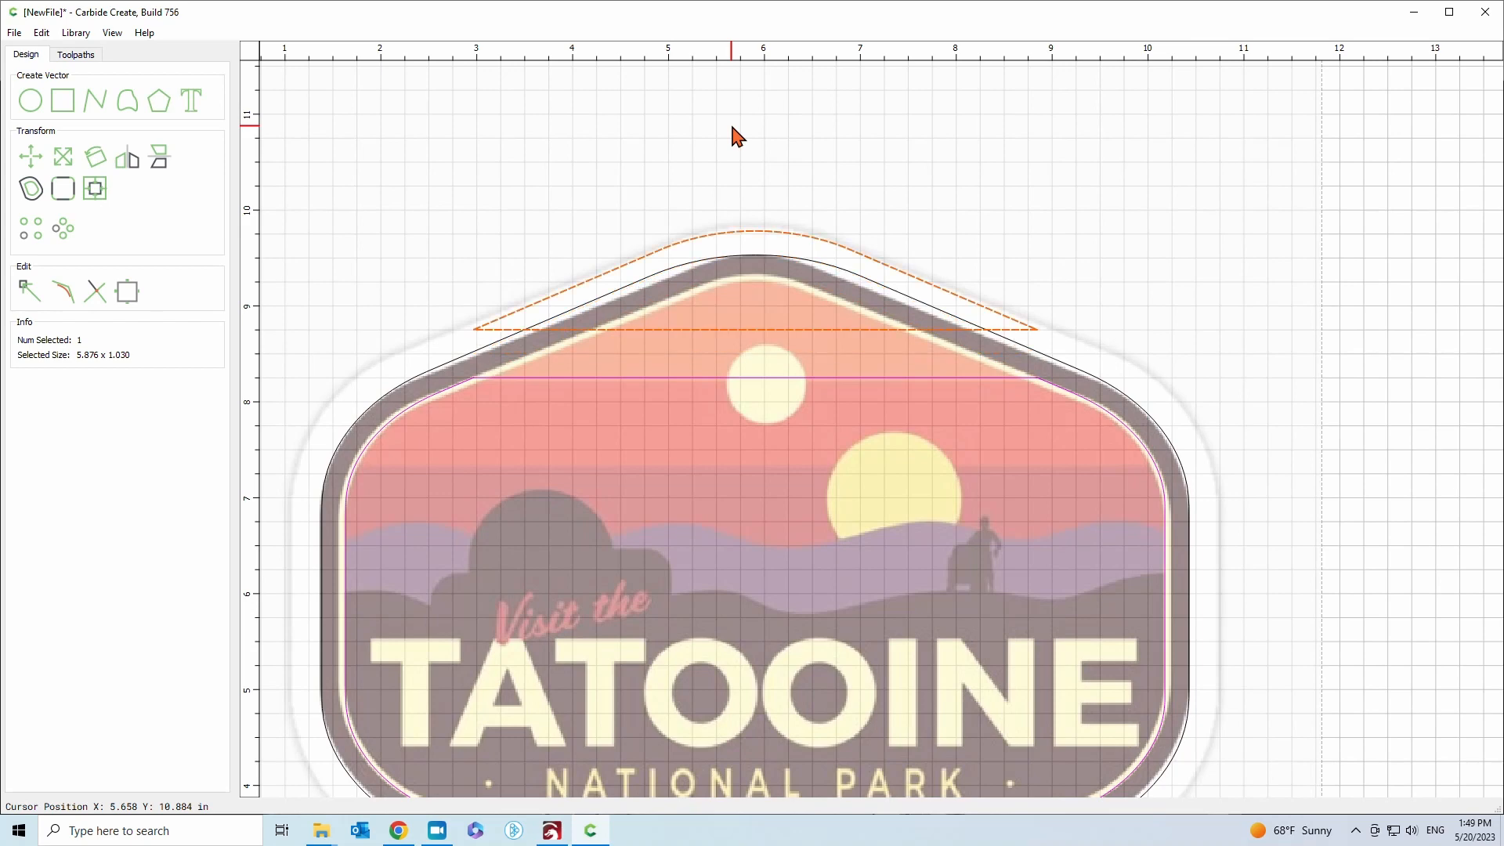
left_click(736, 137)
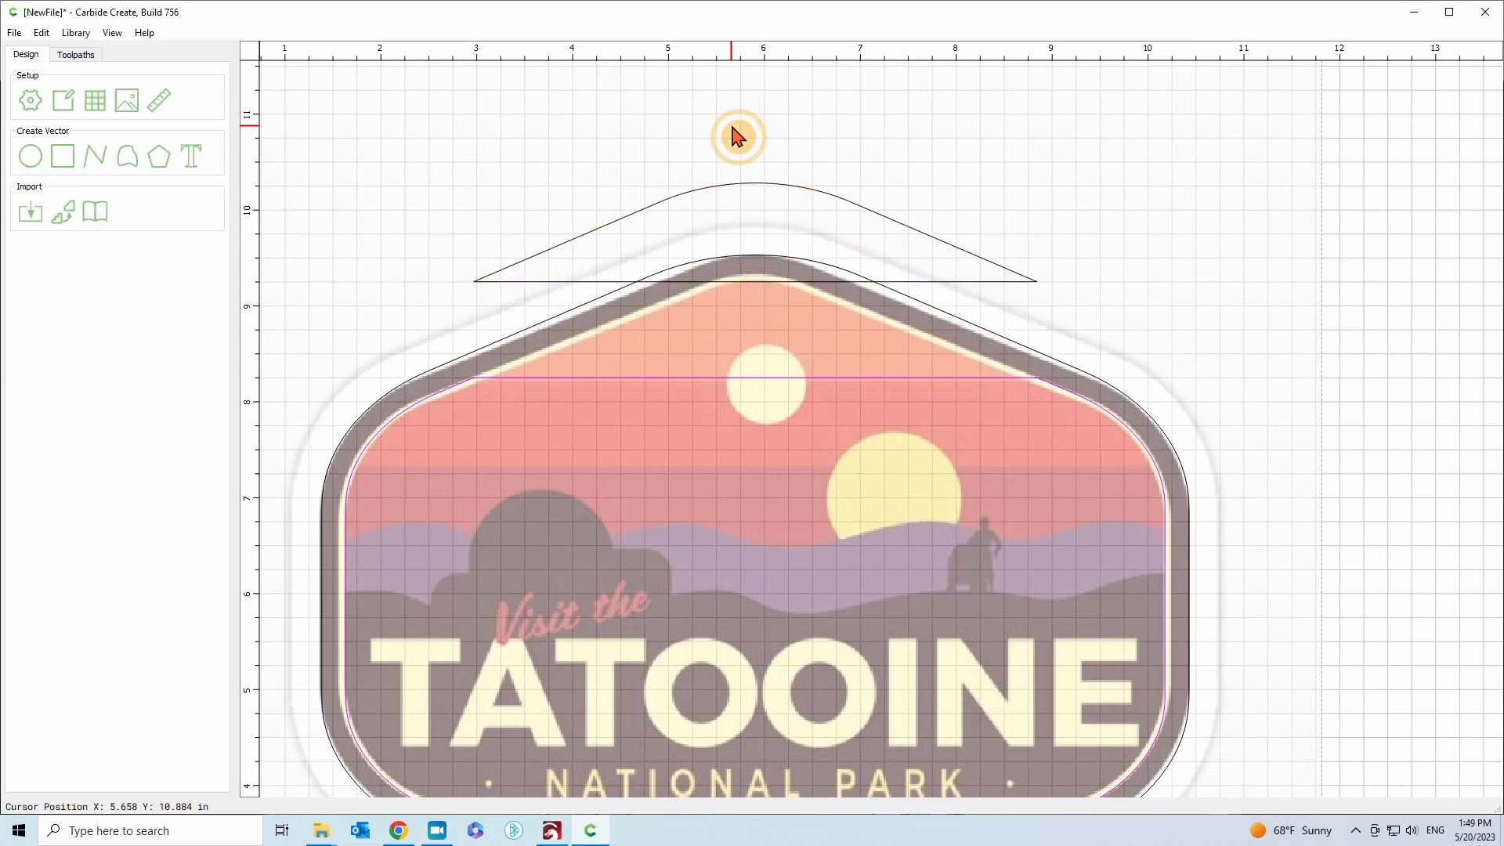
left_click(749, 188)
key("Down")
key("Down")
key("Down")
key("Down")
key("Down")
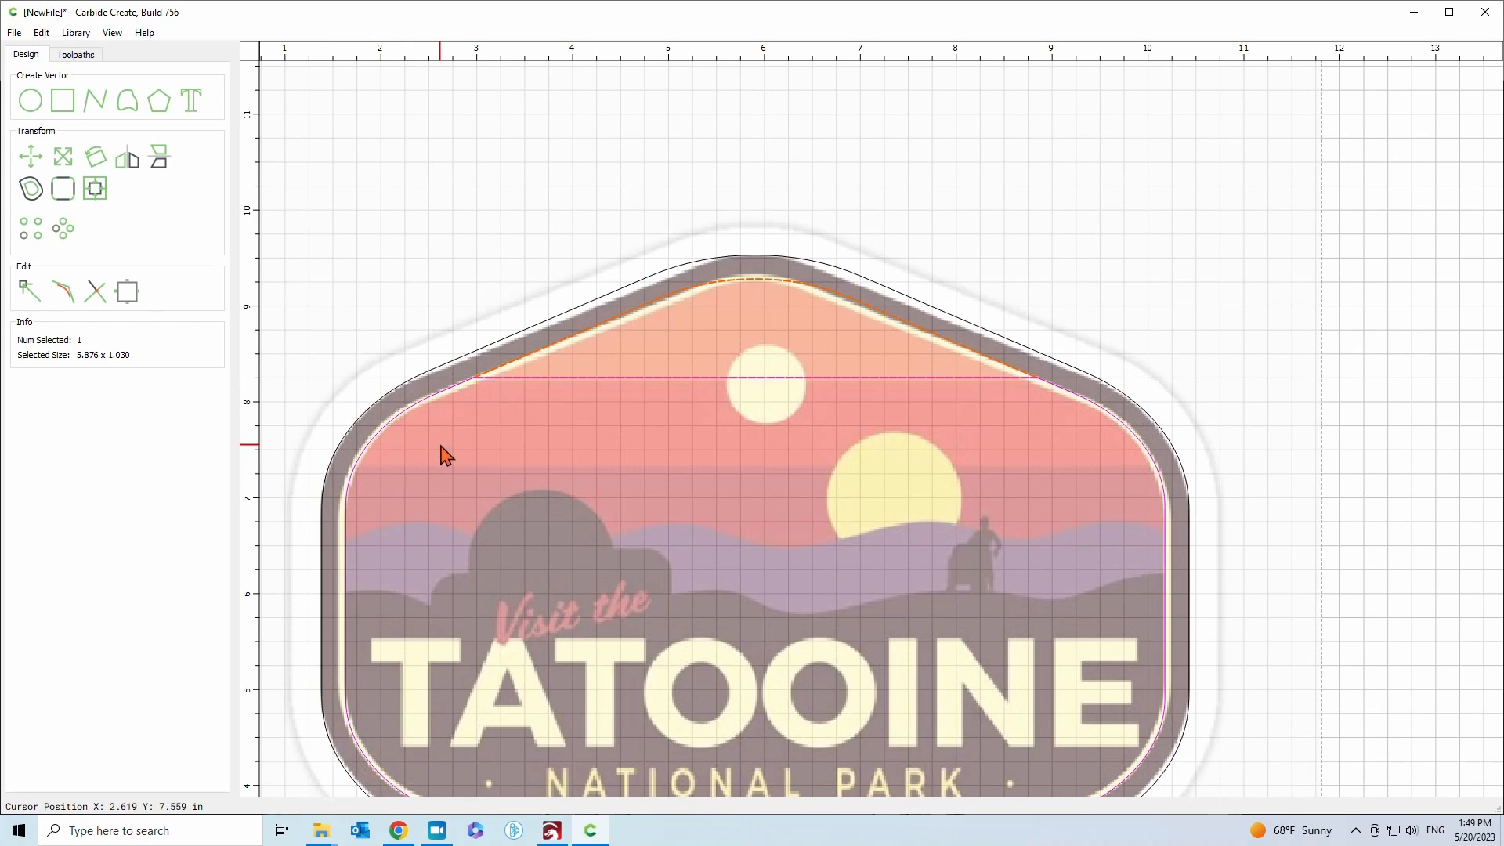
Examine the remaining inner border's nodes on both rounded shoulders near the second colour boundary, around Y 7.25 in
left_click(356, 468)
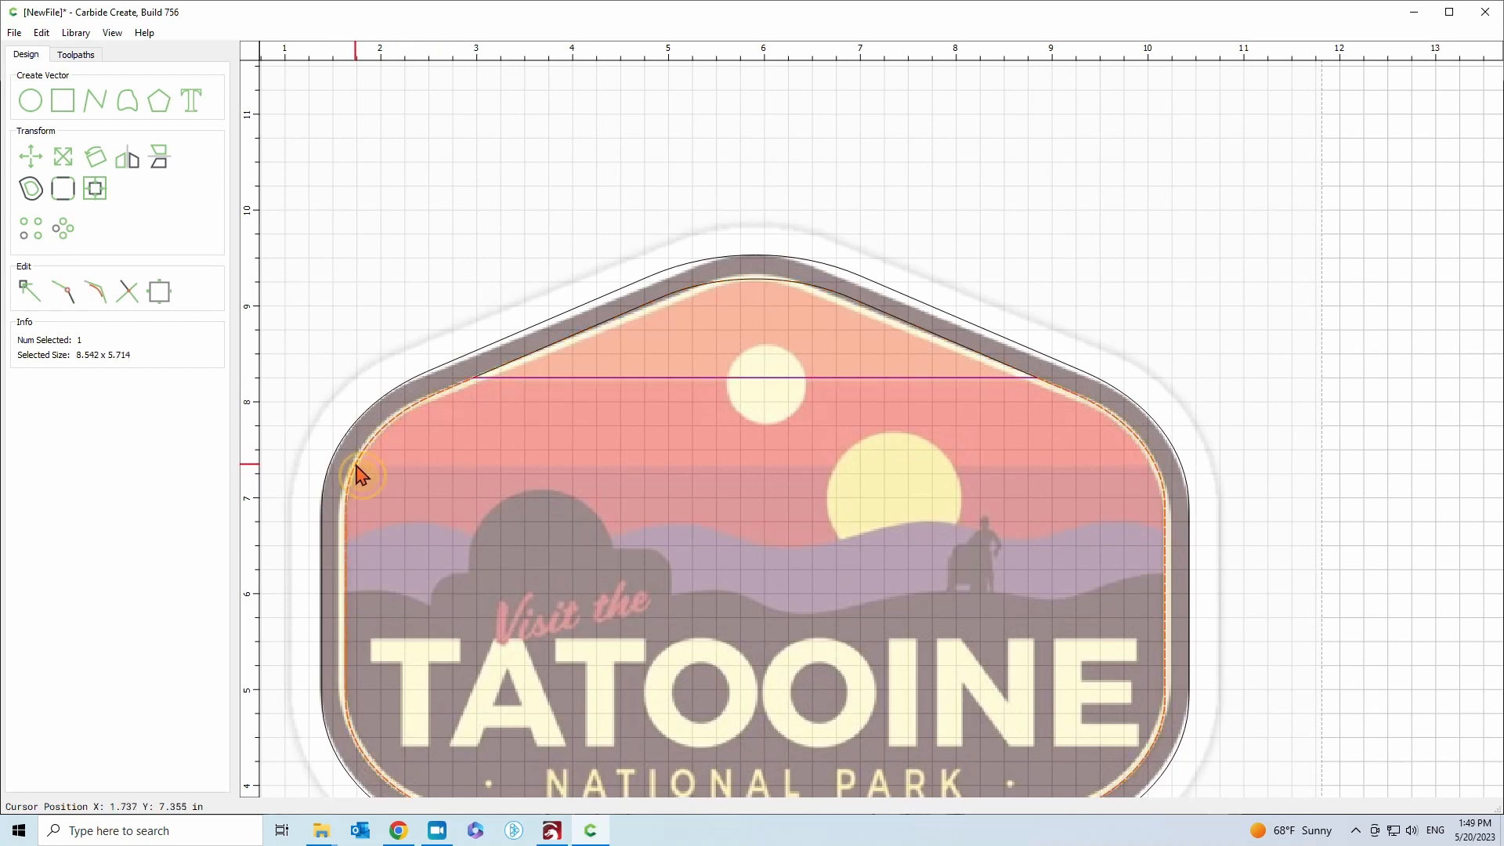
left_click(28, 292)
scroll(363, 505, "up", 6)
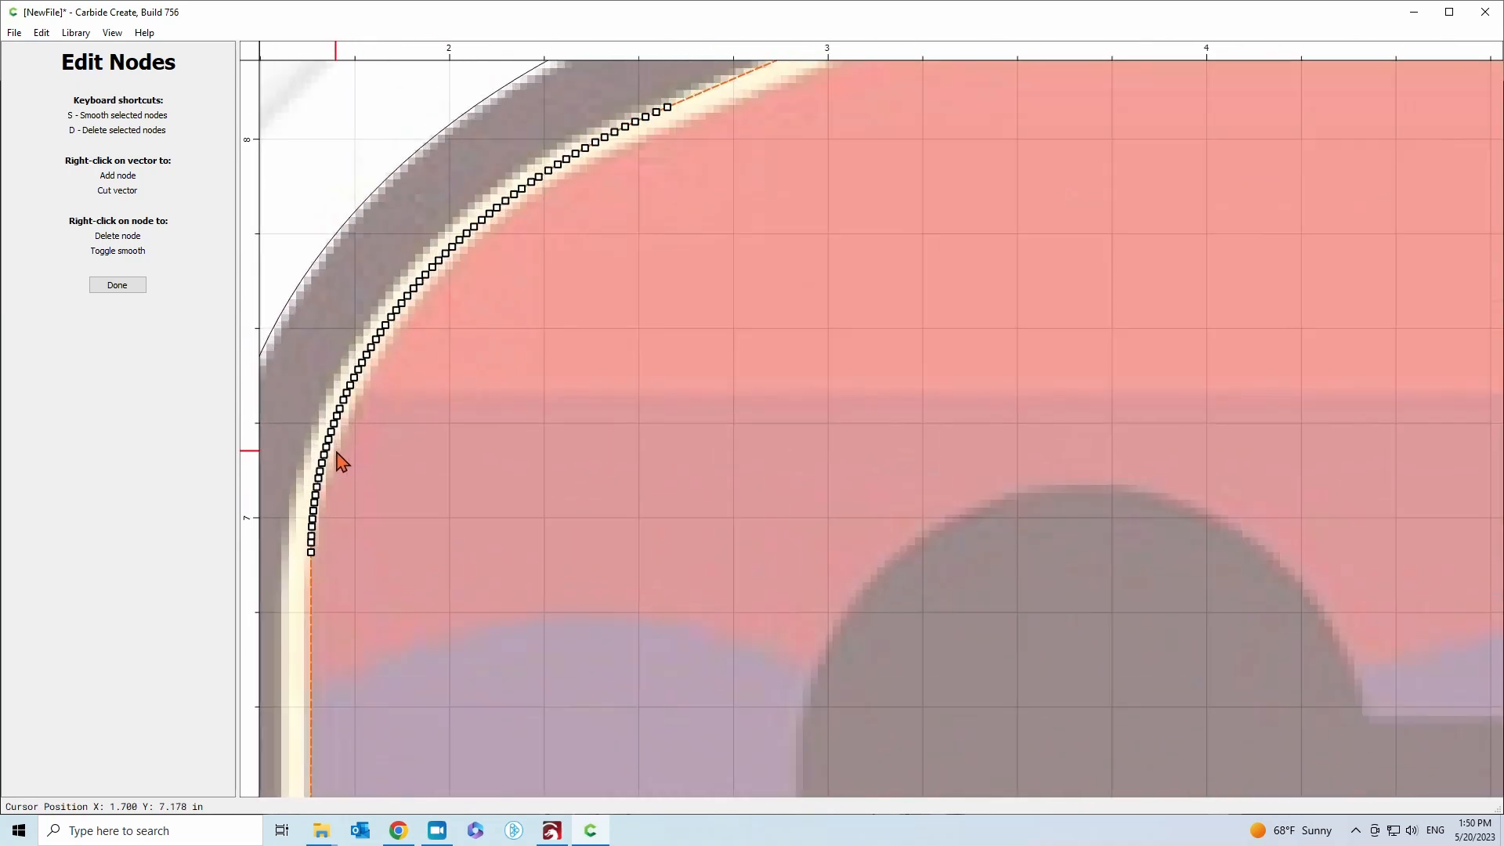
scroll(342, 460, "up", 4)
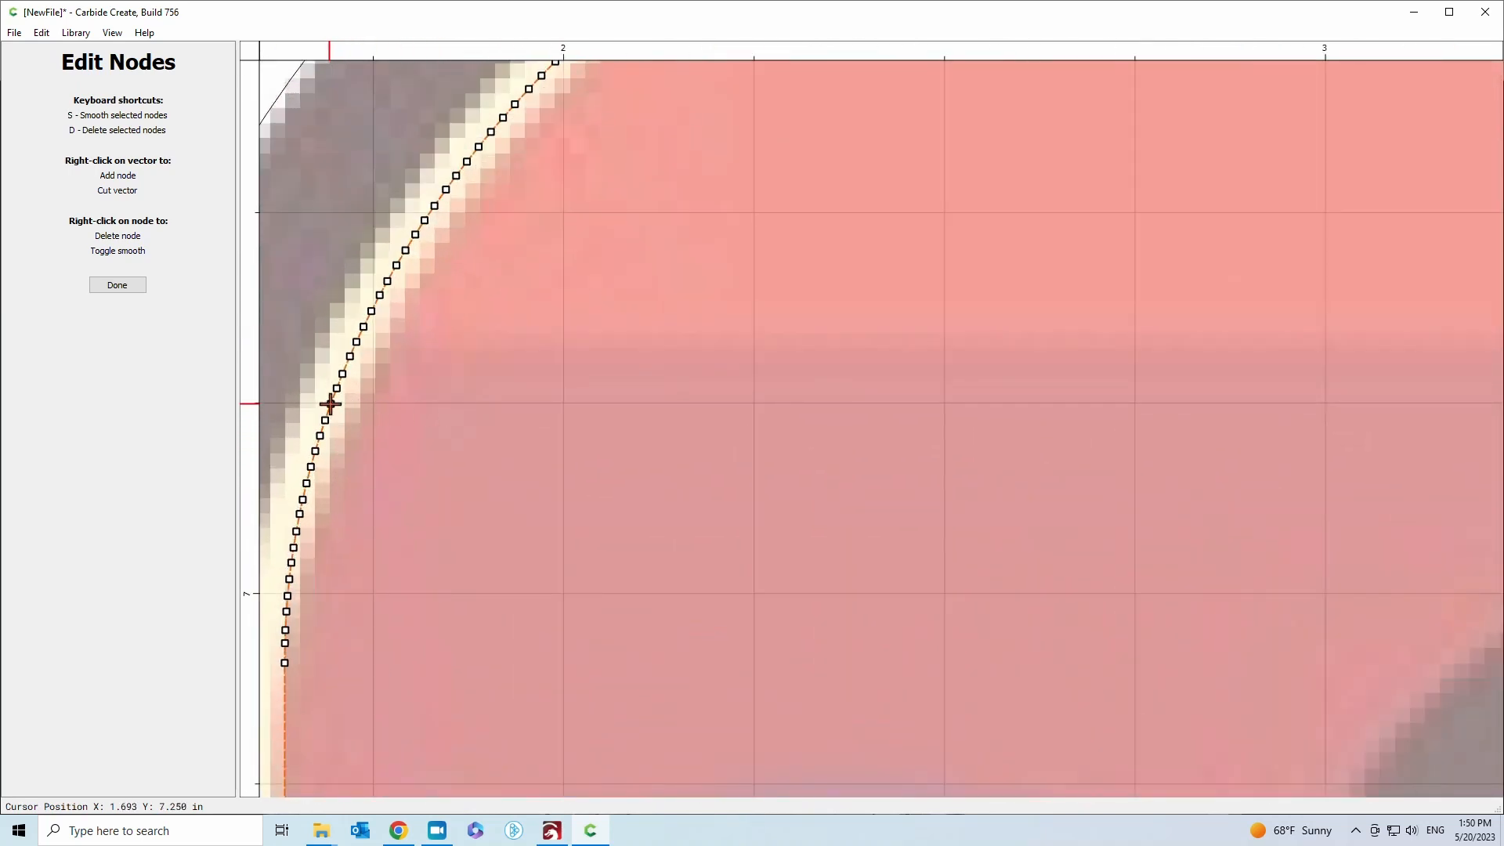
scroll(330, 404, "down", 3)
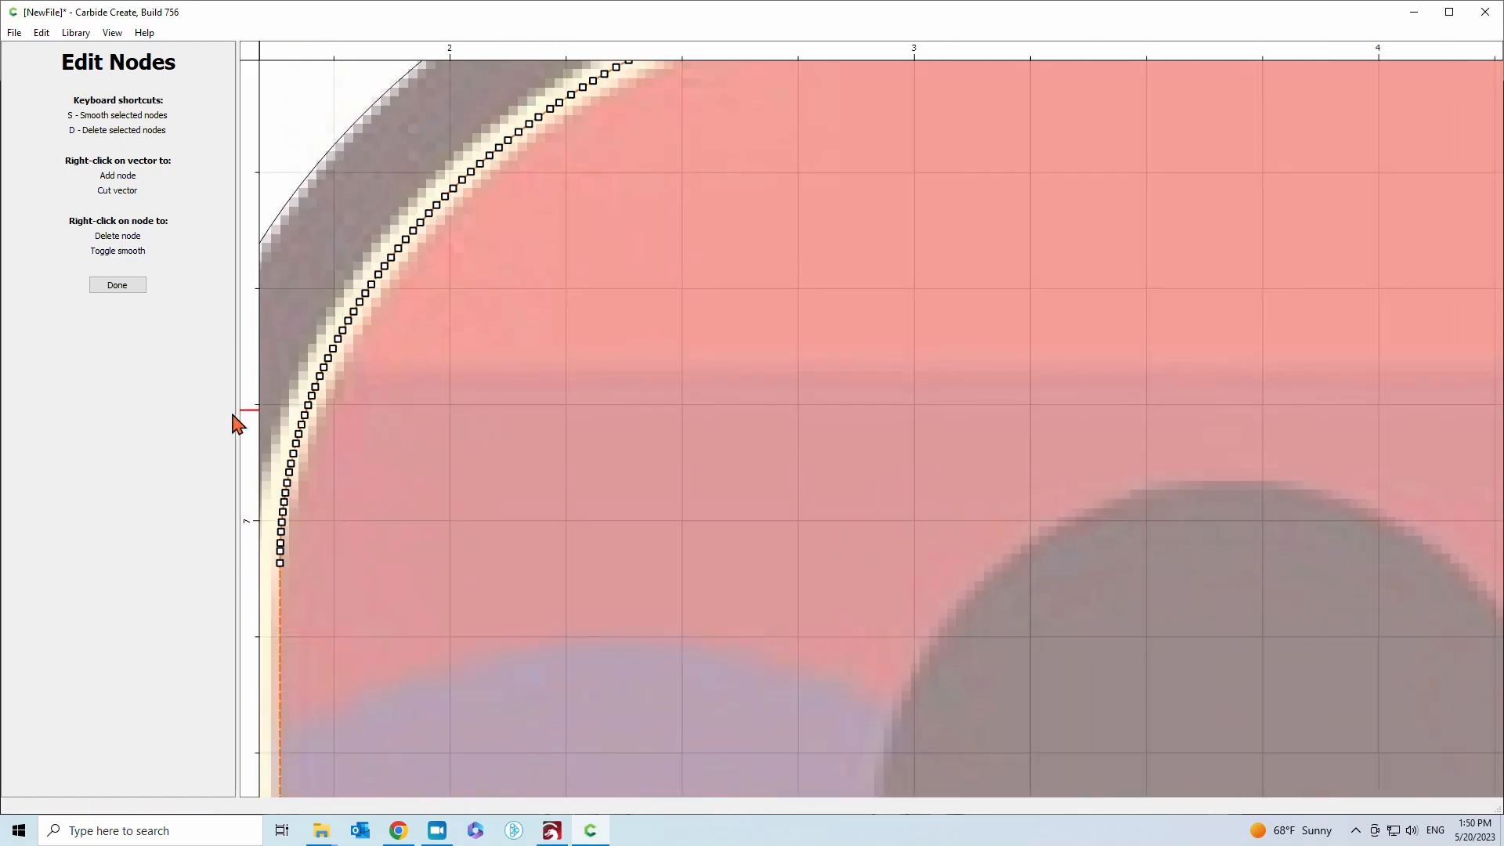
middle_click_drag(553, 442, 183, 331)
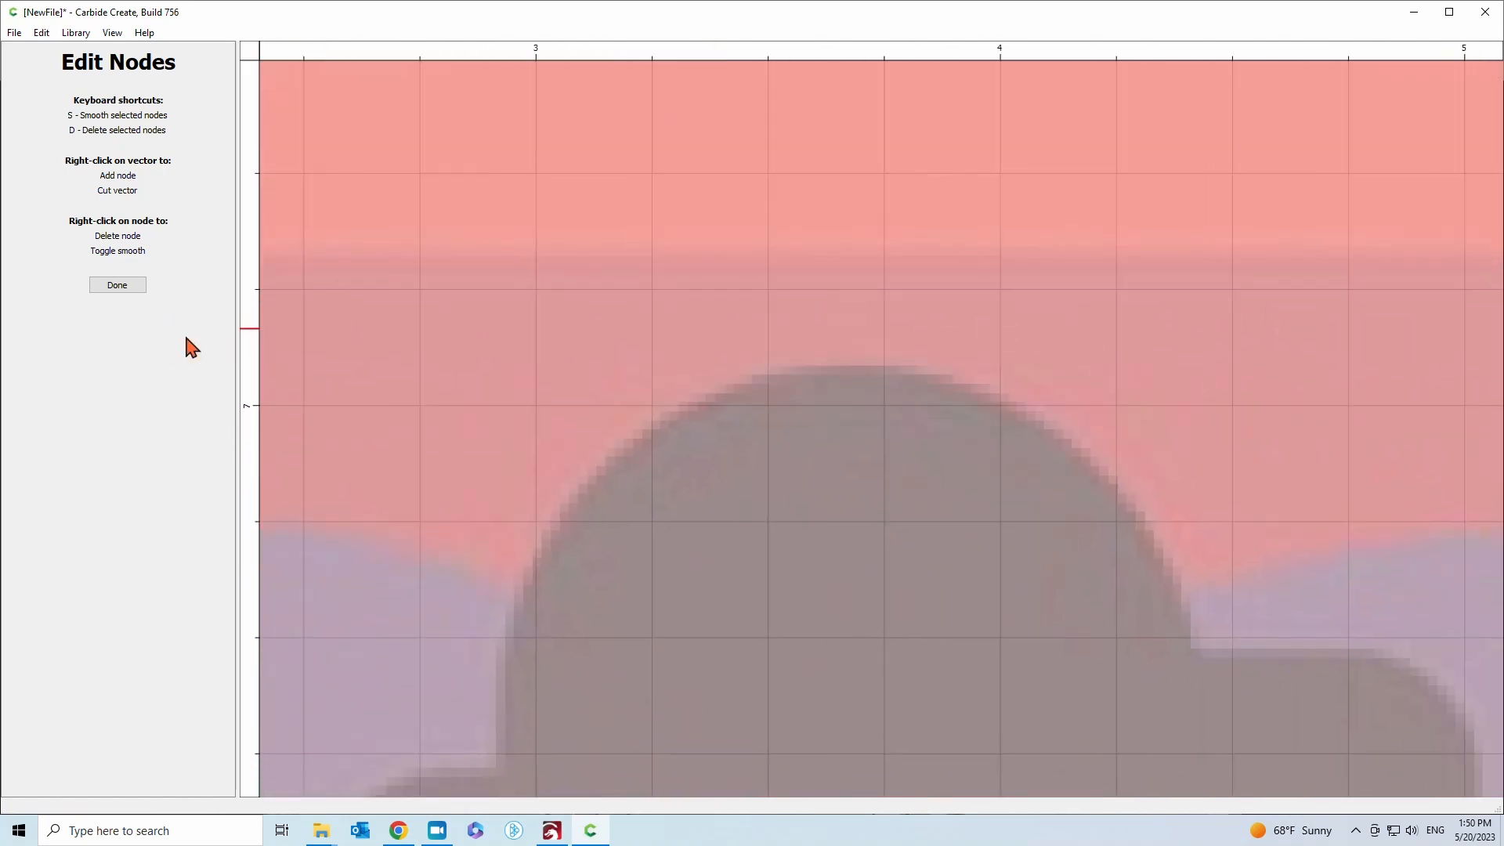
scroll(288, 362, "down", 8)
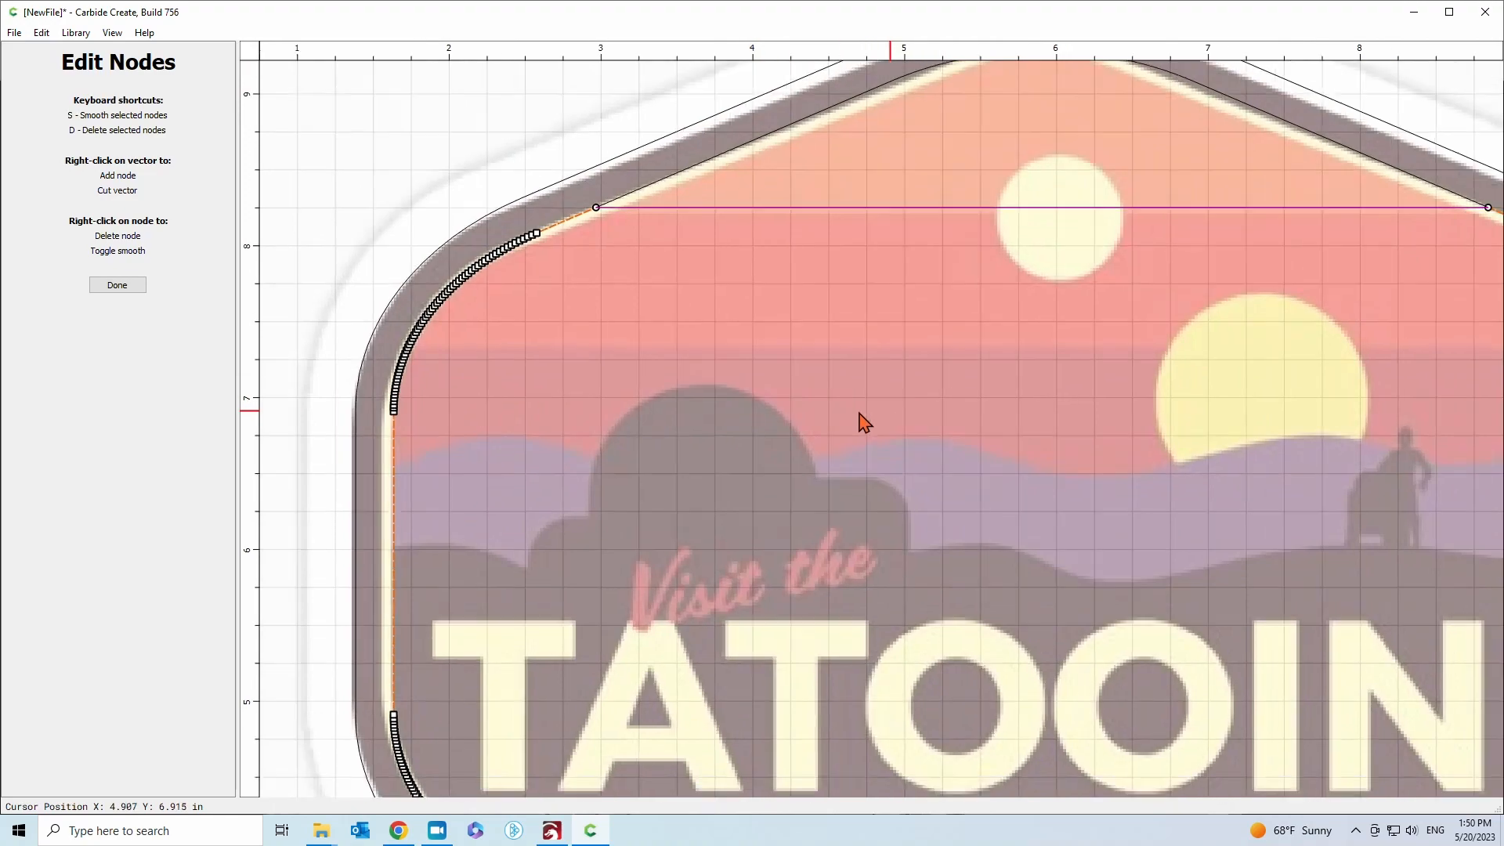
scroll(1071, 439, "up", 2)
scroll(1000, 362, "up", 5)
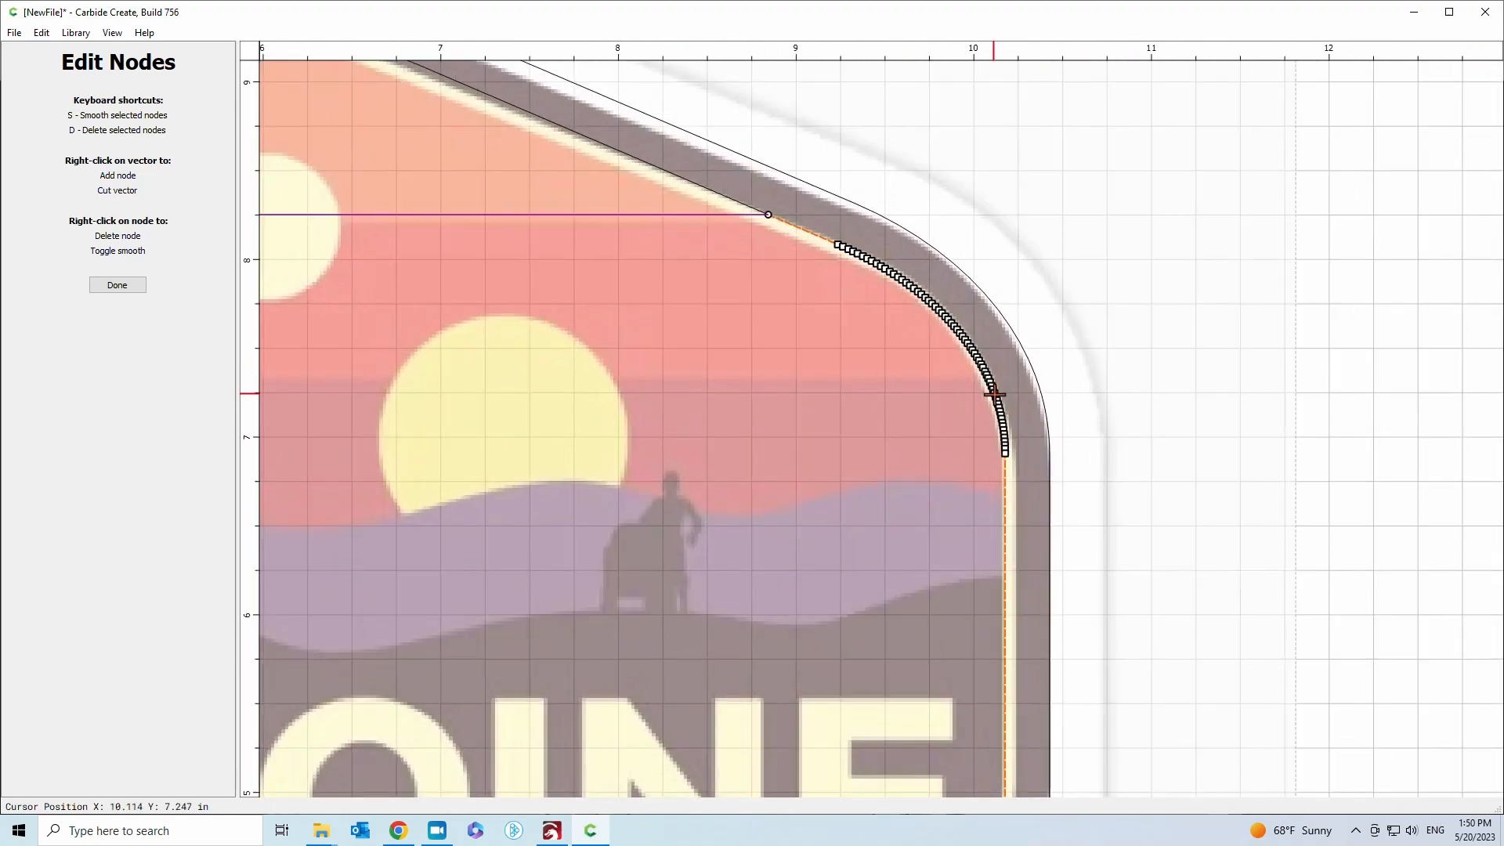
scroll(991, 400, "up", 8)
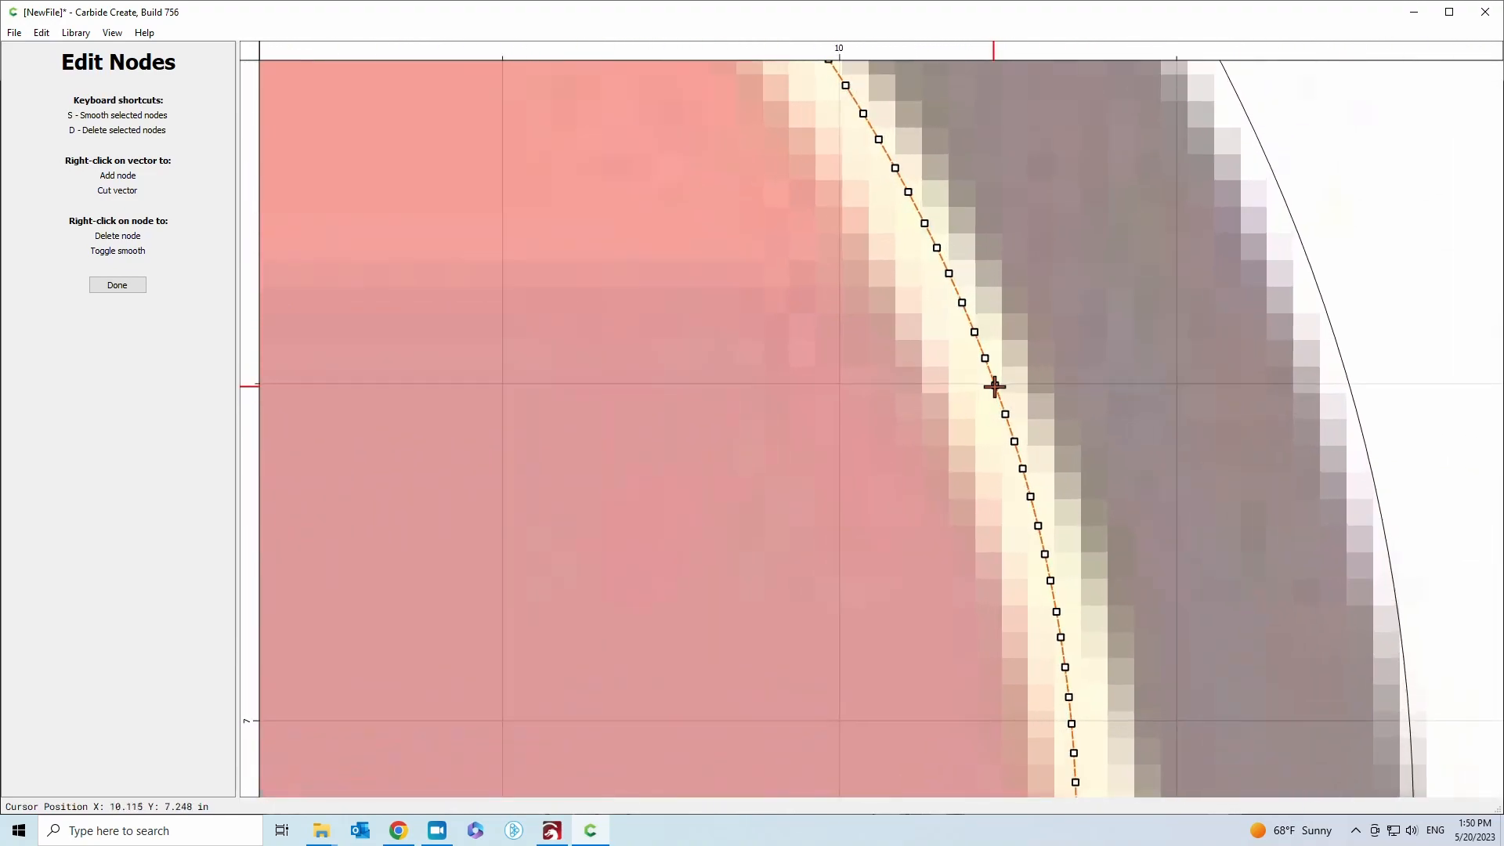
left_click(117, 285)
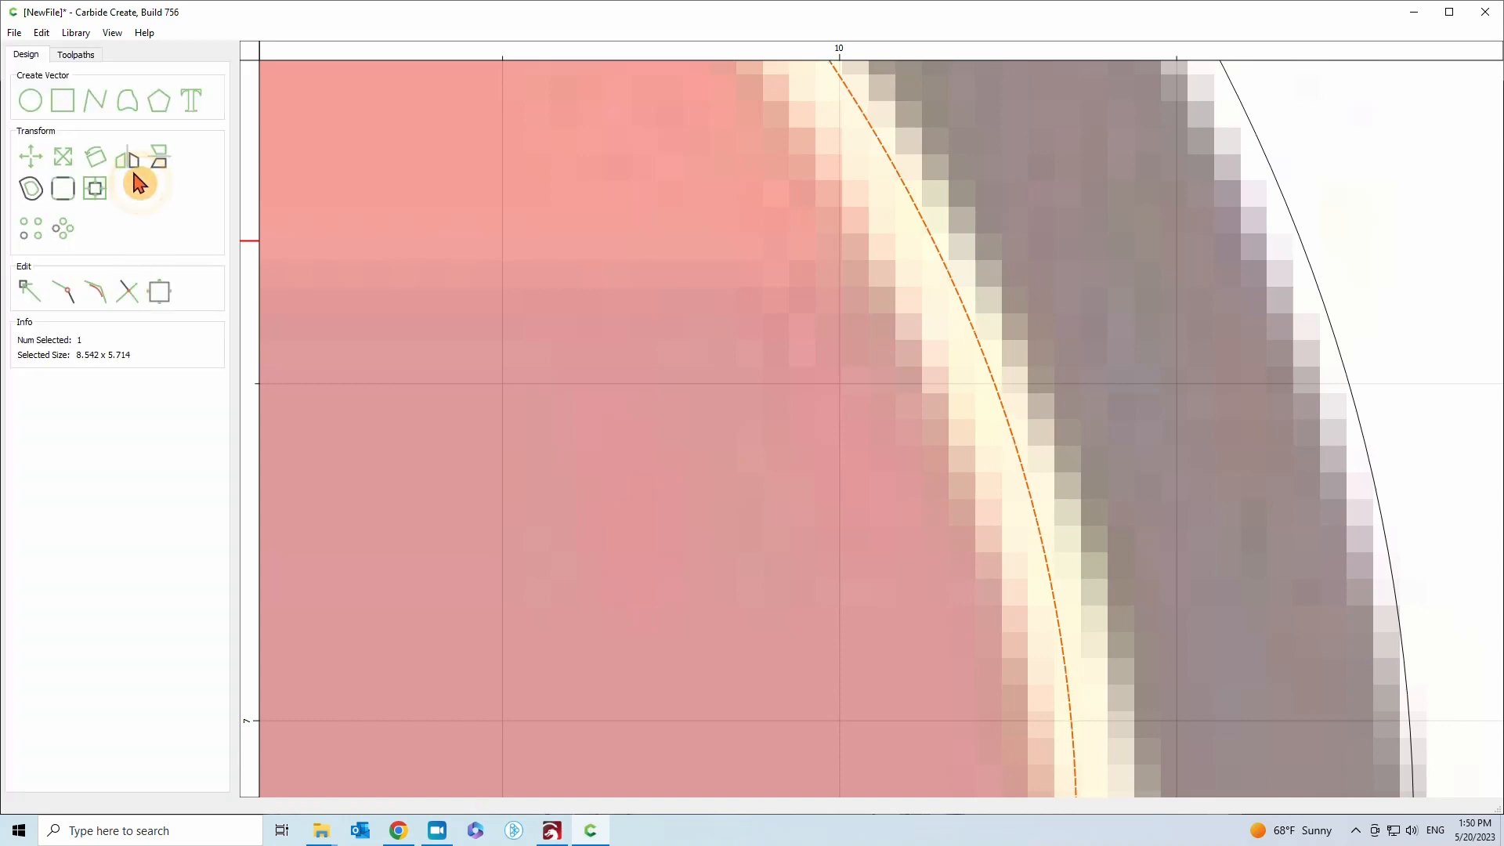
Draw a horizontal polyline 8.421 in long along the second colour boundary, from the inner border's right shoulder to its left shoulder
left_click(95, 103)
left_click(996, 384)
scroll(984, 426, "down", 6)
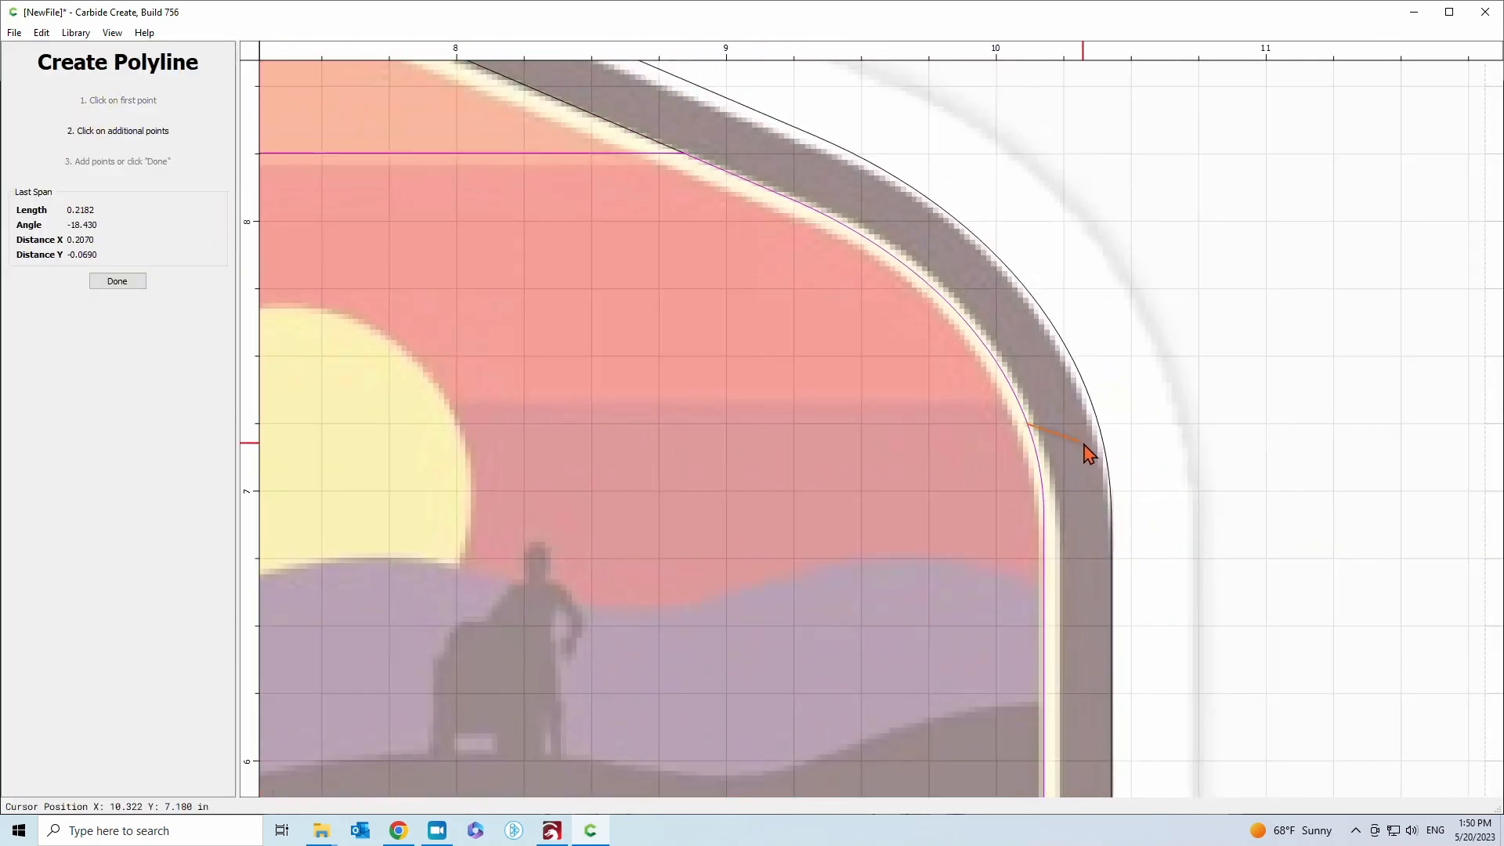
middle_click_drag(1067, 450, 1502, 399)
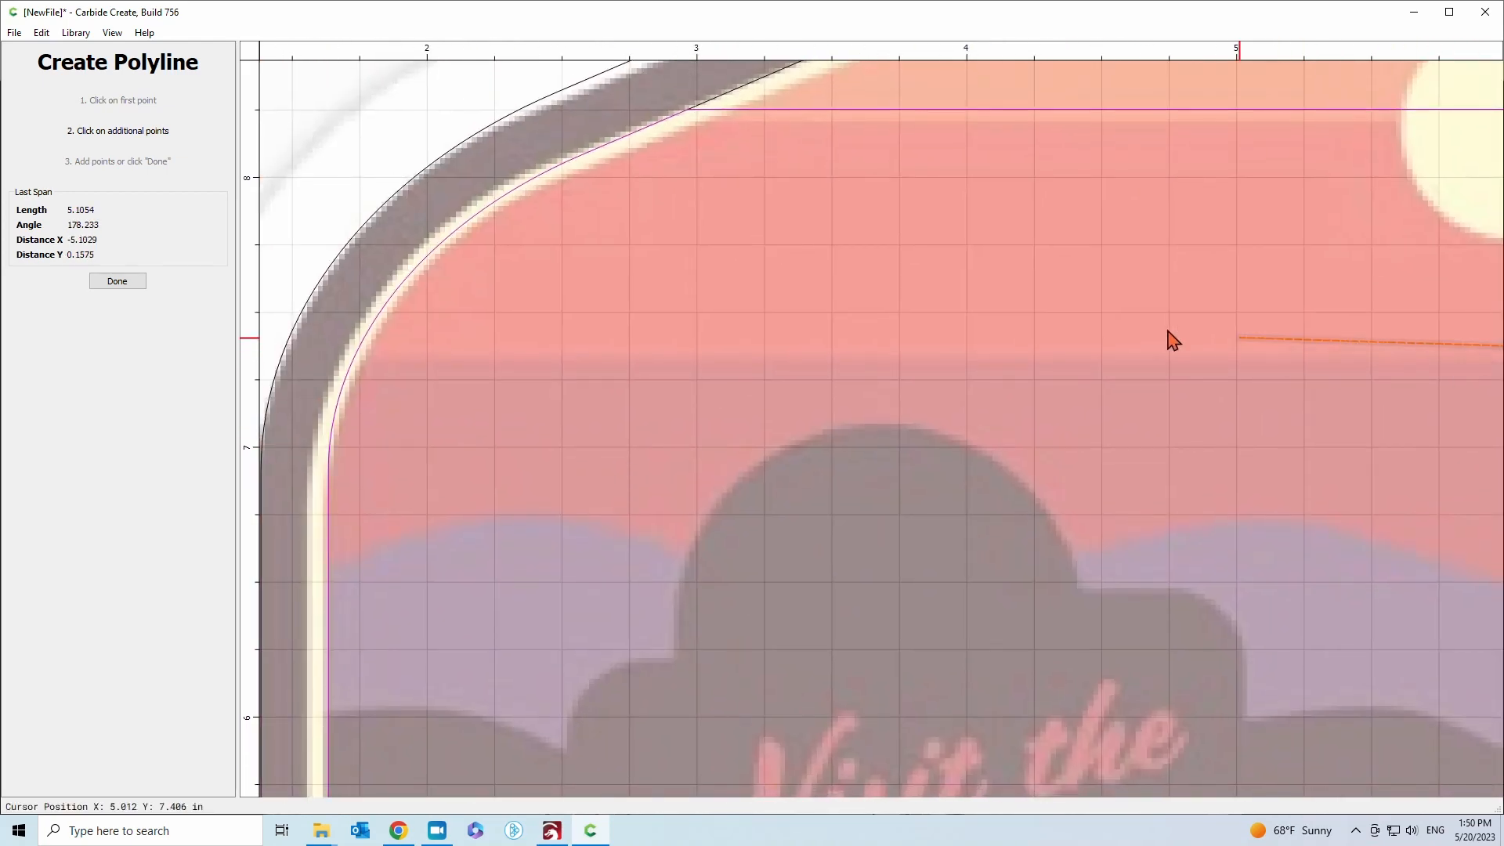
left_click(349, 383)
left_click(125, 282)
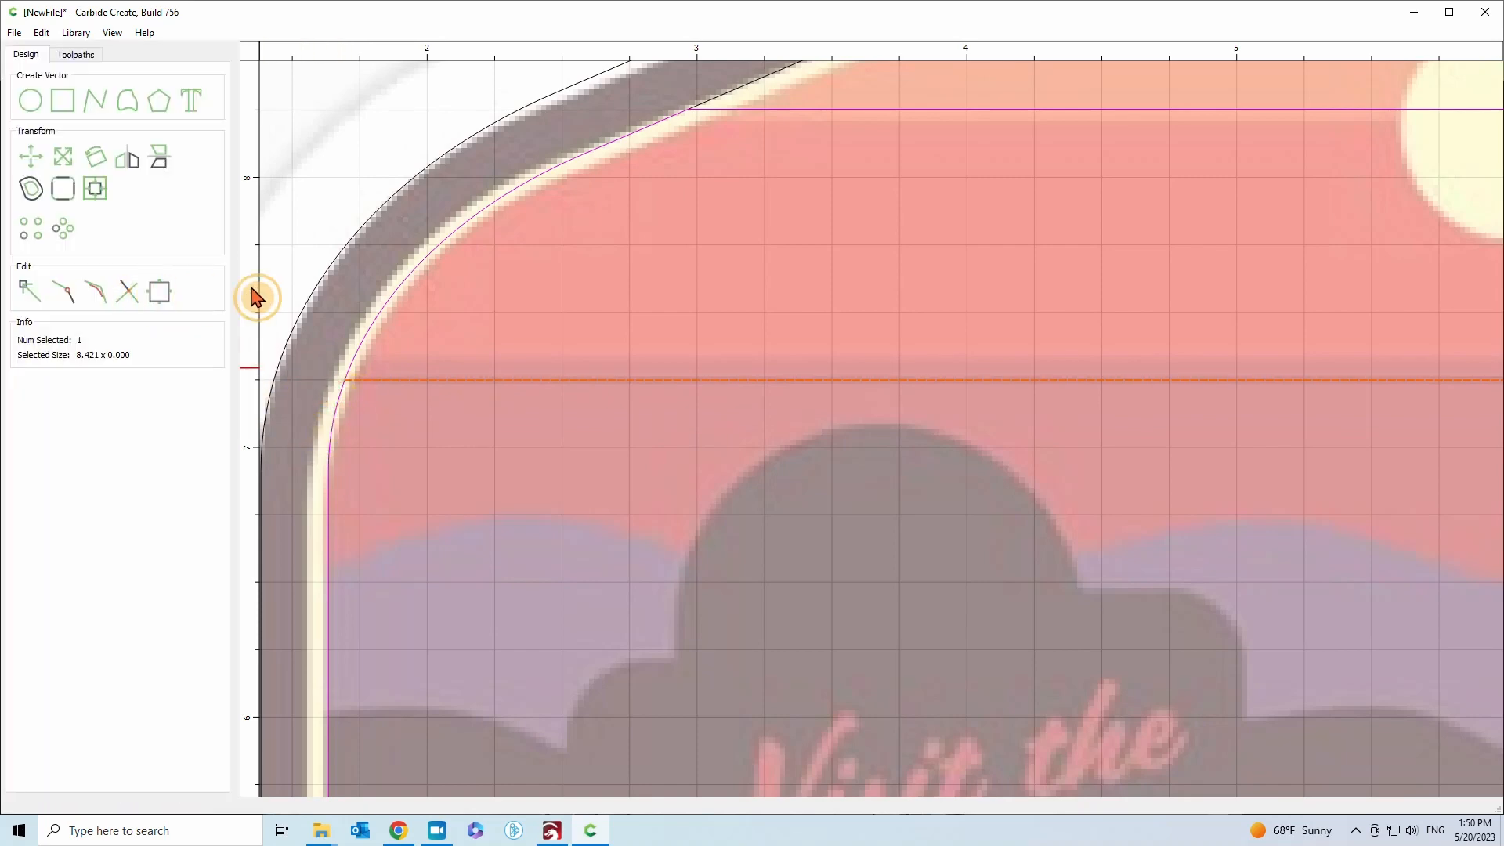
scroll(375, 317, "down", 3)
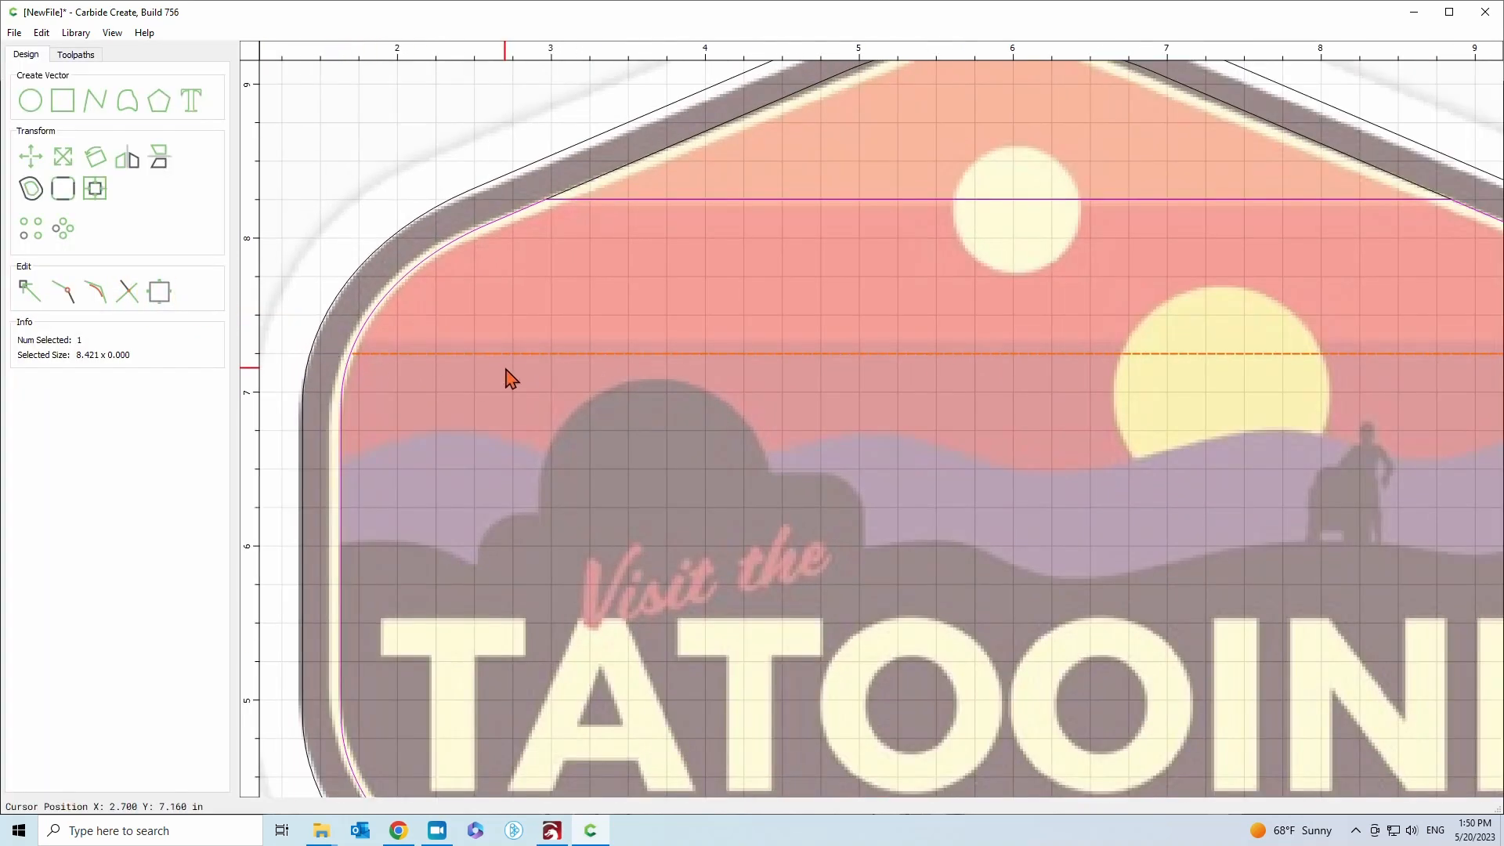
Paste a duplicate of the second horizontal line and centre-align it exactly over the original at the second colour boundary
key("ctrl+v")
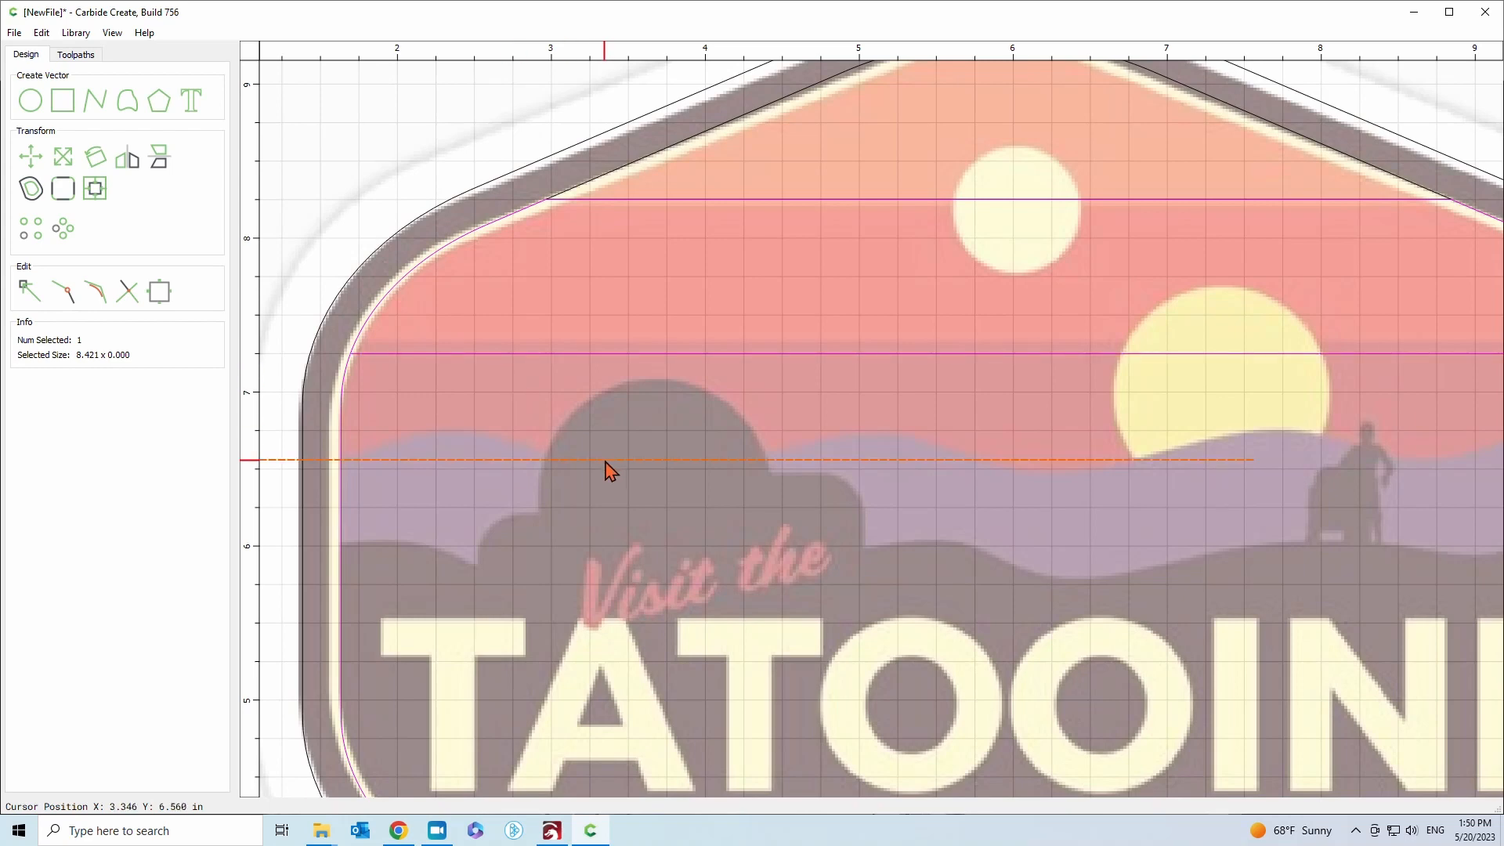
left_click(647, 354, "shift")
left_click(100, 243)
left_click(60, 123)
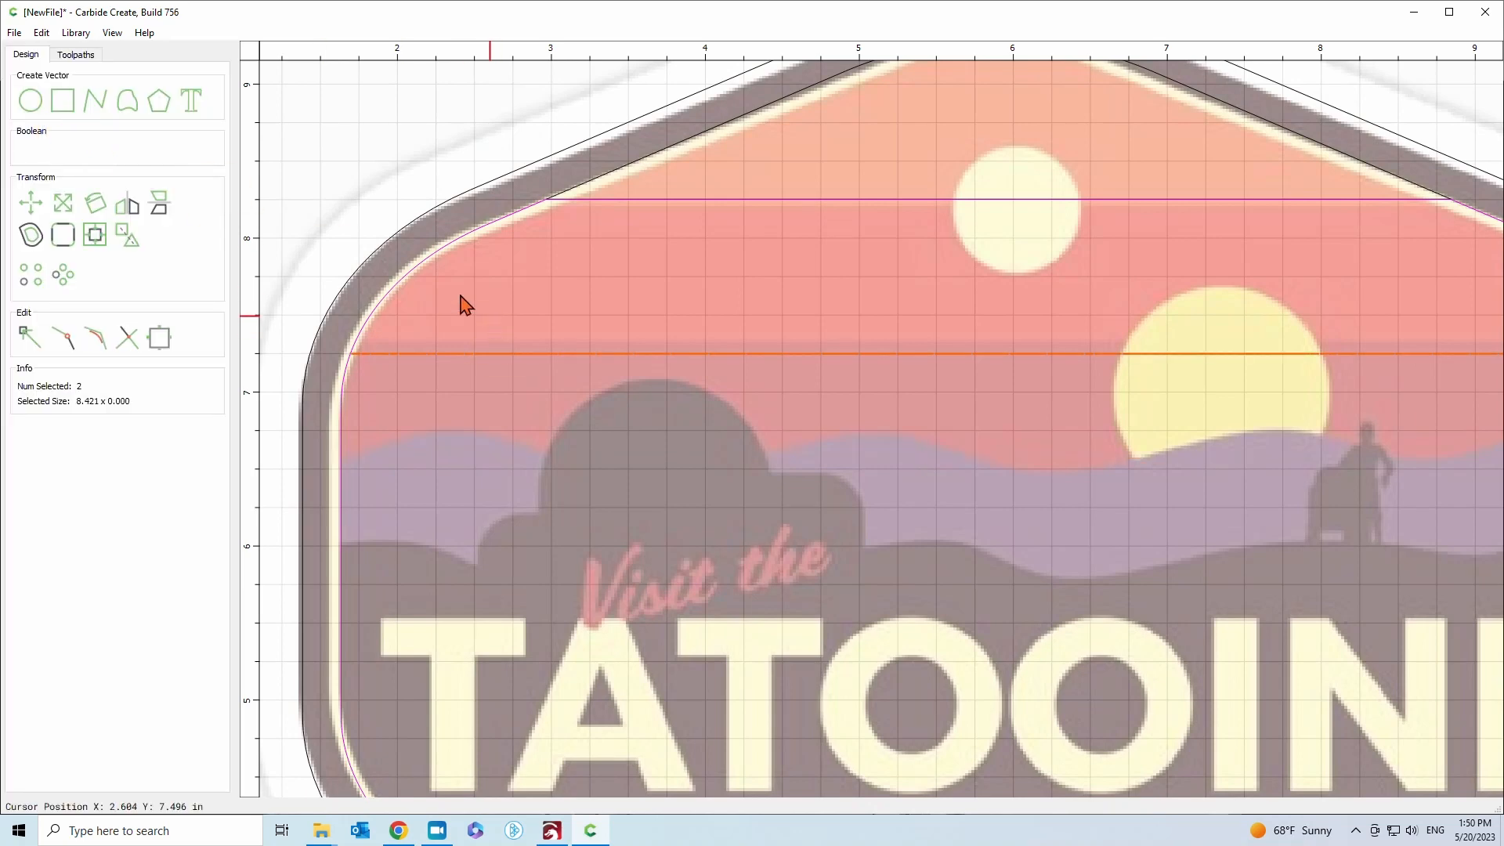
Cut the inner border's vector at the node where the second horizontal line meets its left shoulder, at Y 7.25 in
scroll(352, 360, "up", 5)
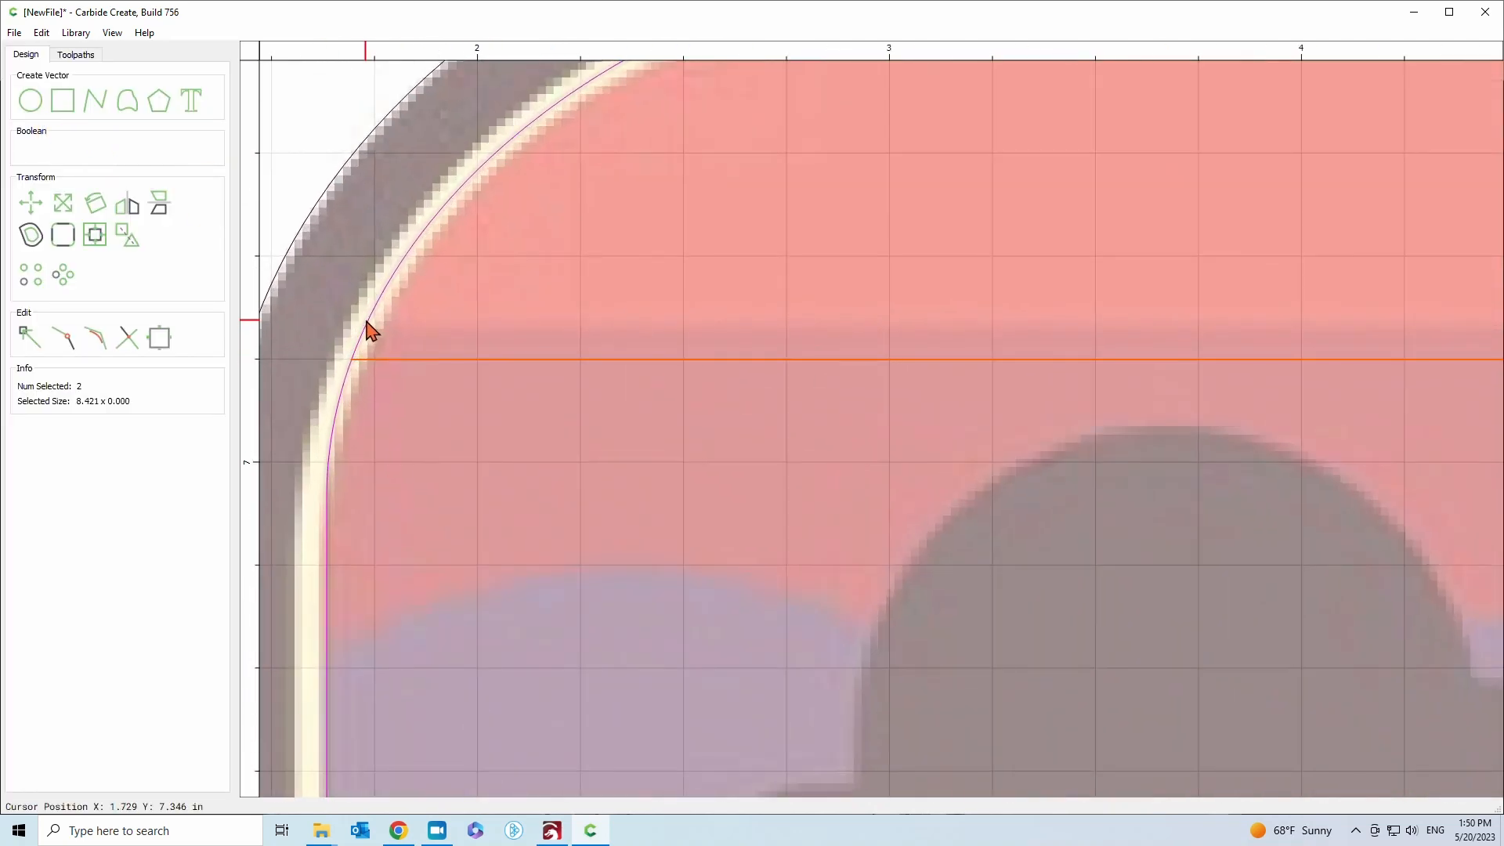
left_click(370, 328)
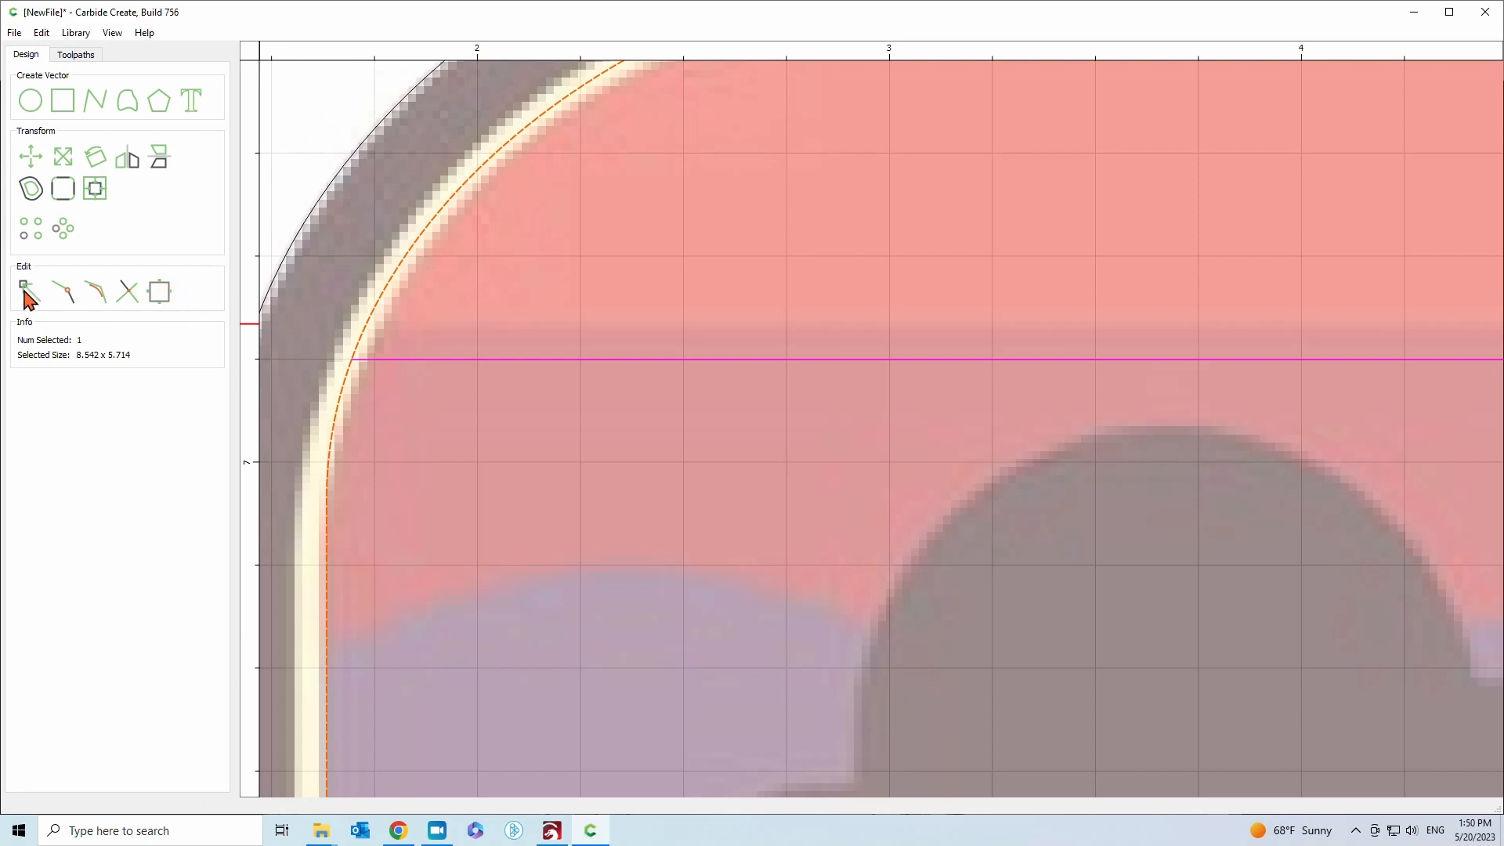
left_click(30, 296)
scroll(350, 368, "up", 3)
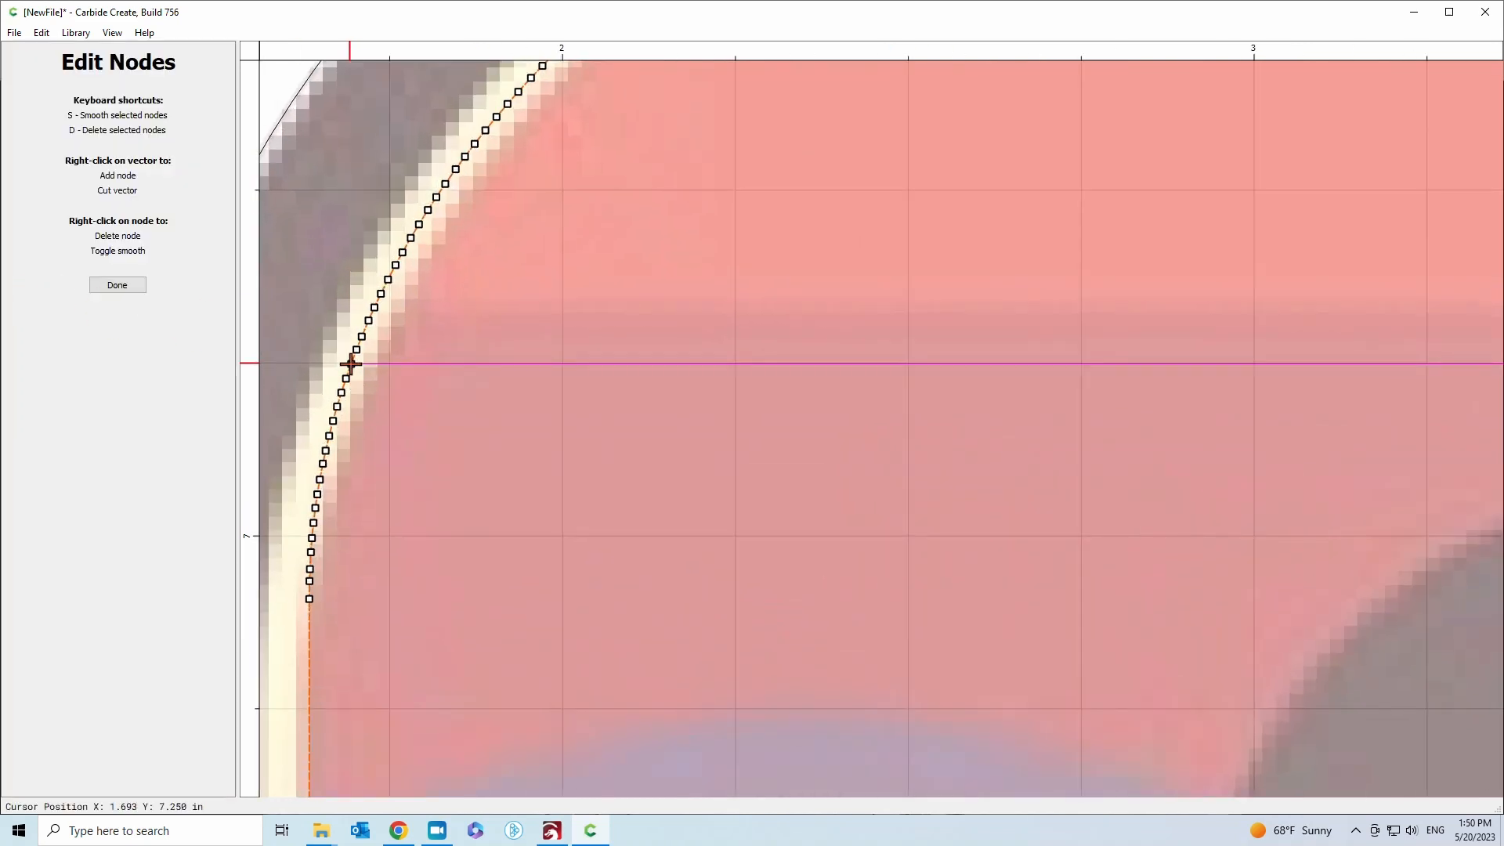
left_click(350, 363)
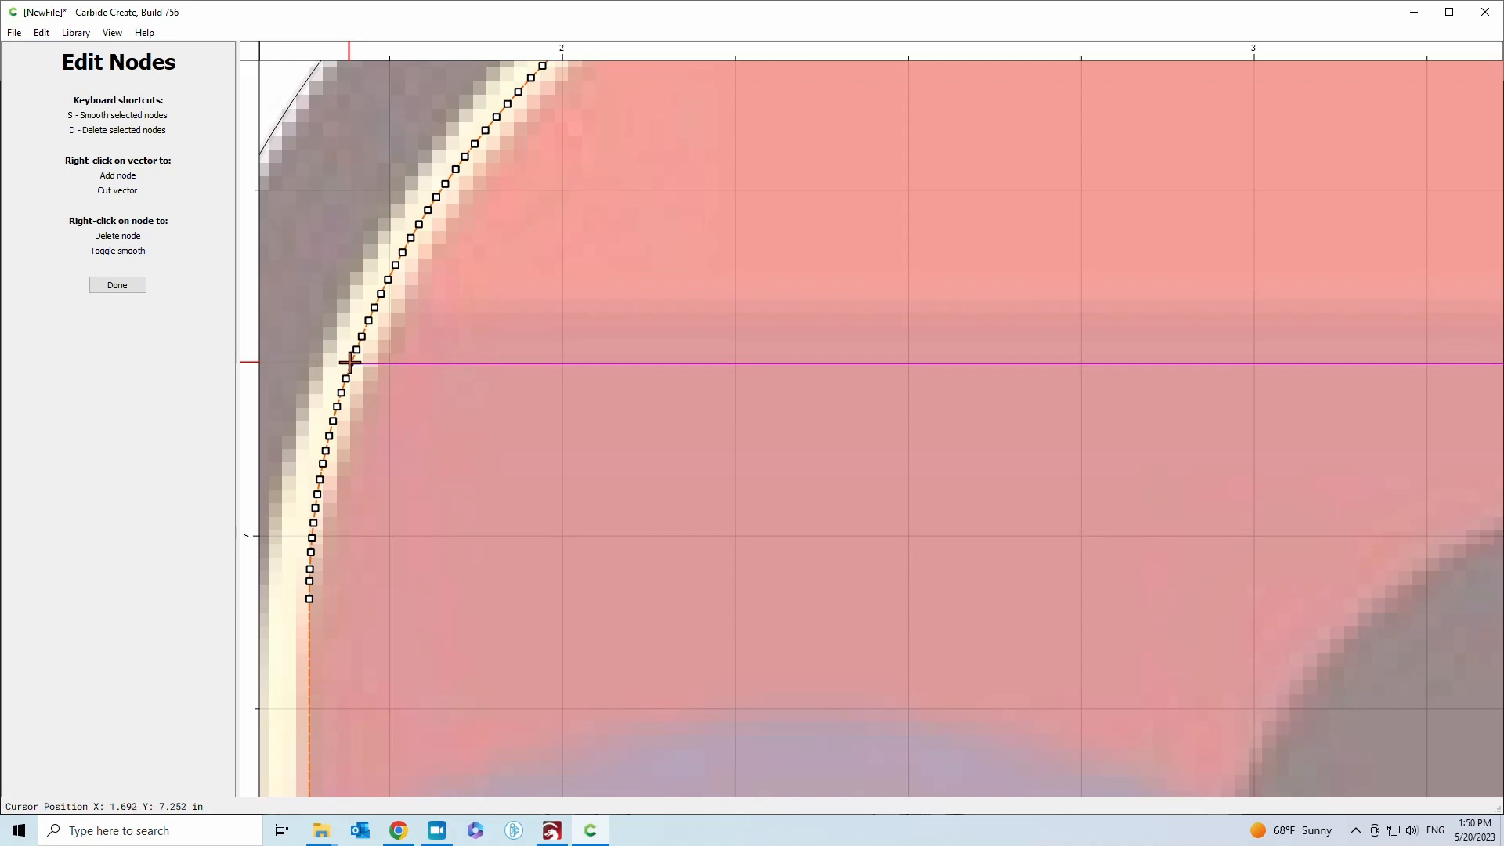
right_click(350, 364)
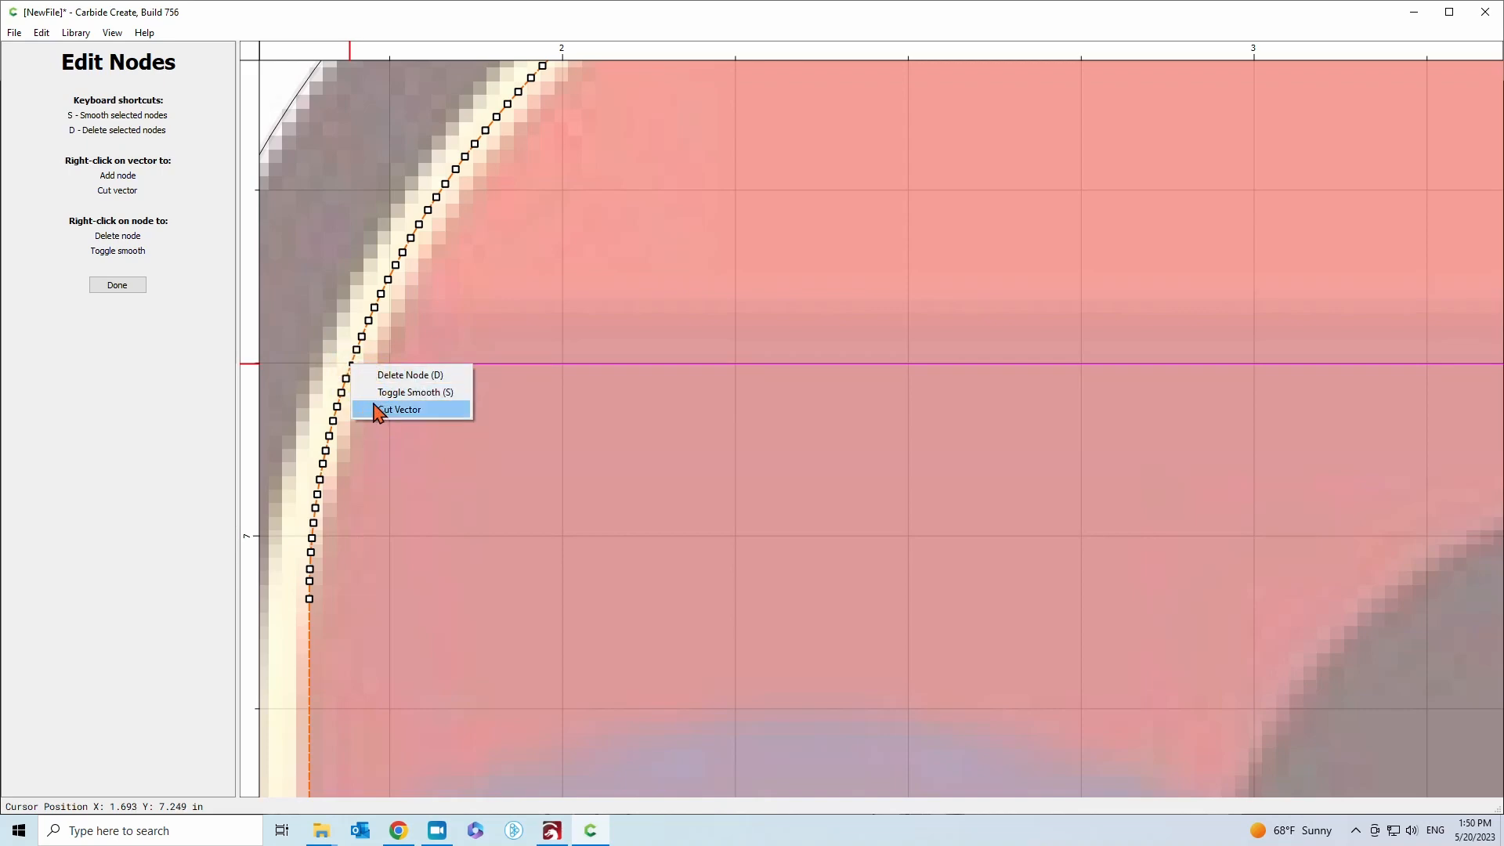
left_click(398, 410)
Cut the inner border at the node where the second horizontal line meets its right shoulder, and finish node editing
scroll(376, 406, "down", 5)
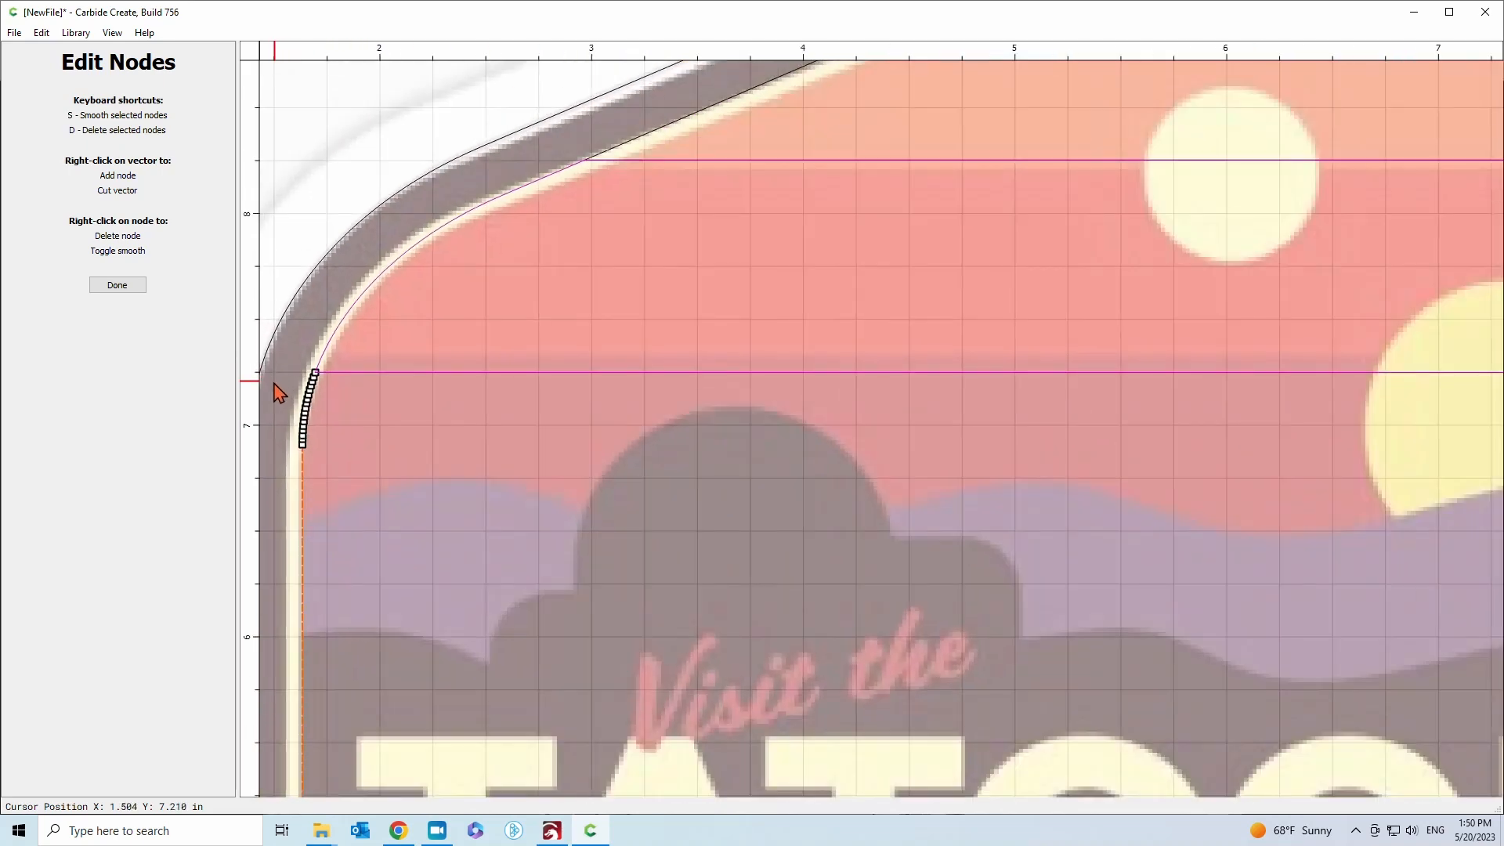
scroll(997, 363, "up", 8)
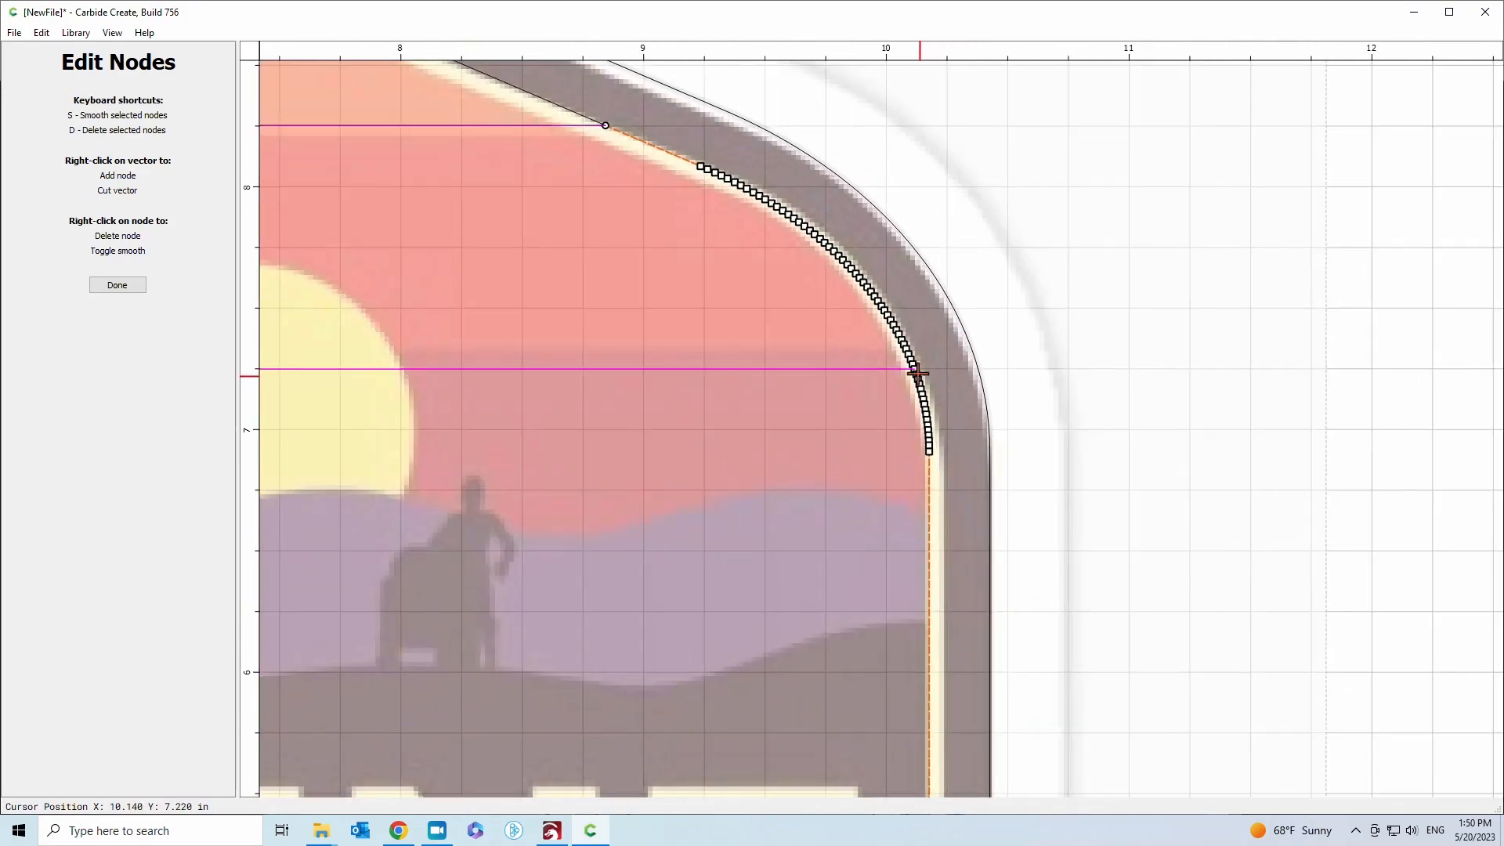
scroll(924, 375, "up", 4)
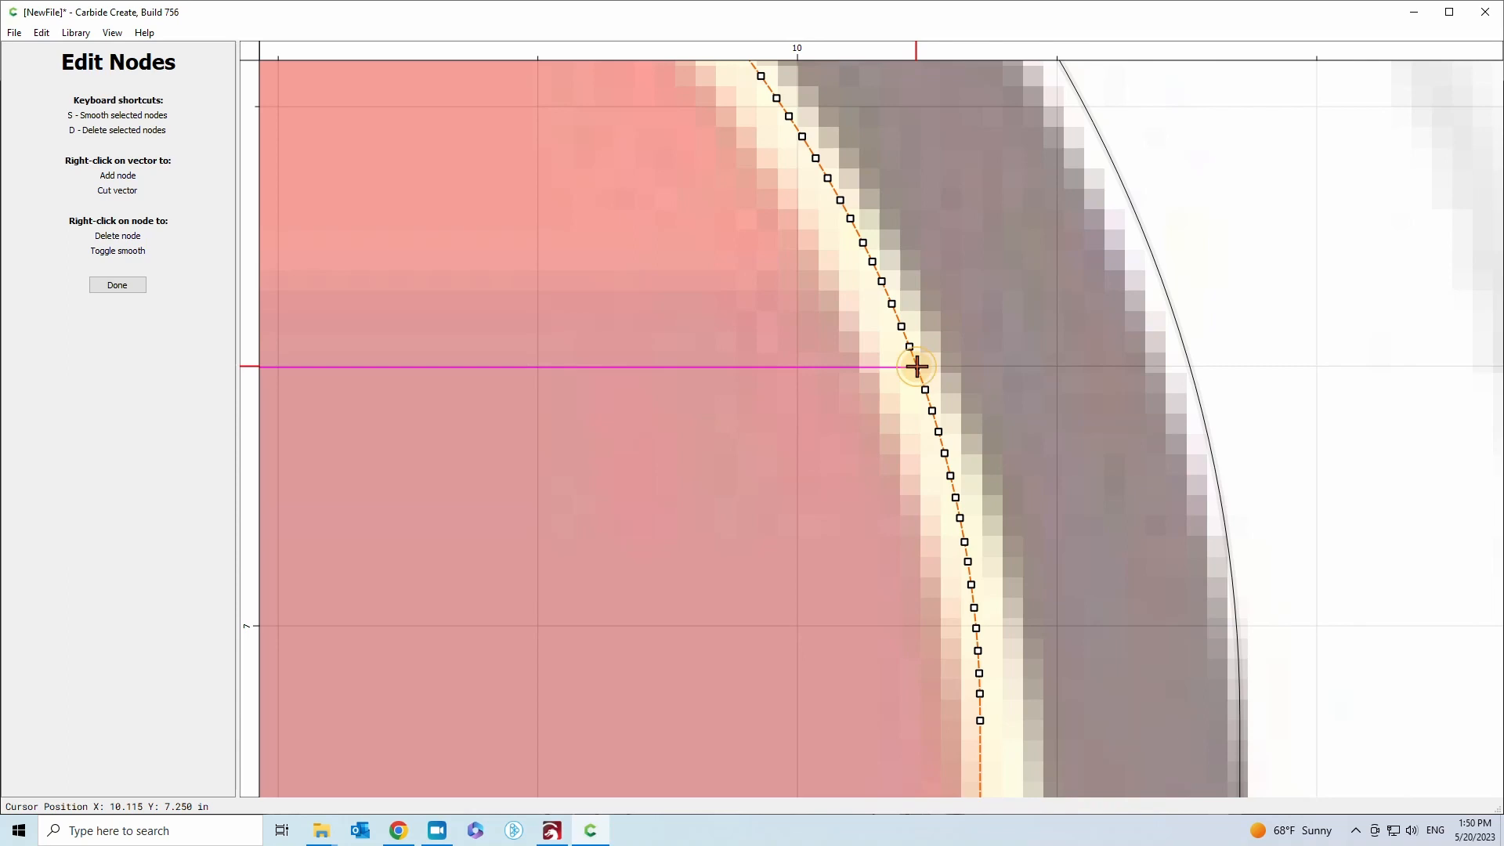
right_click(916, 366)
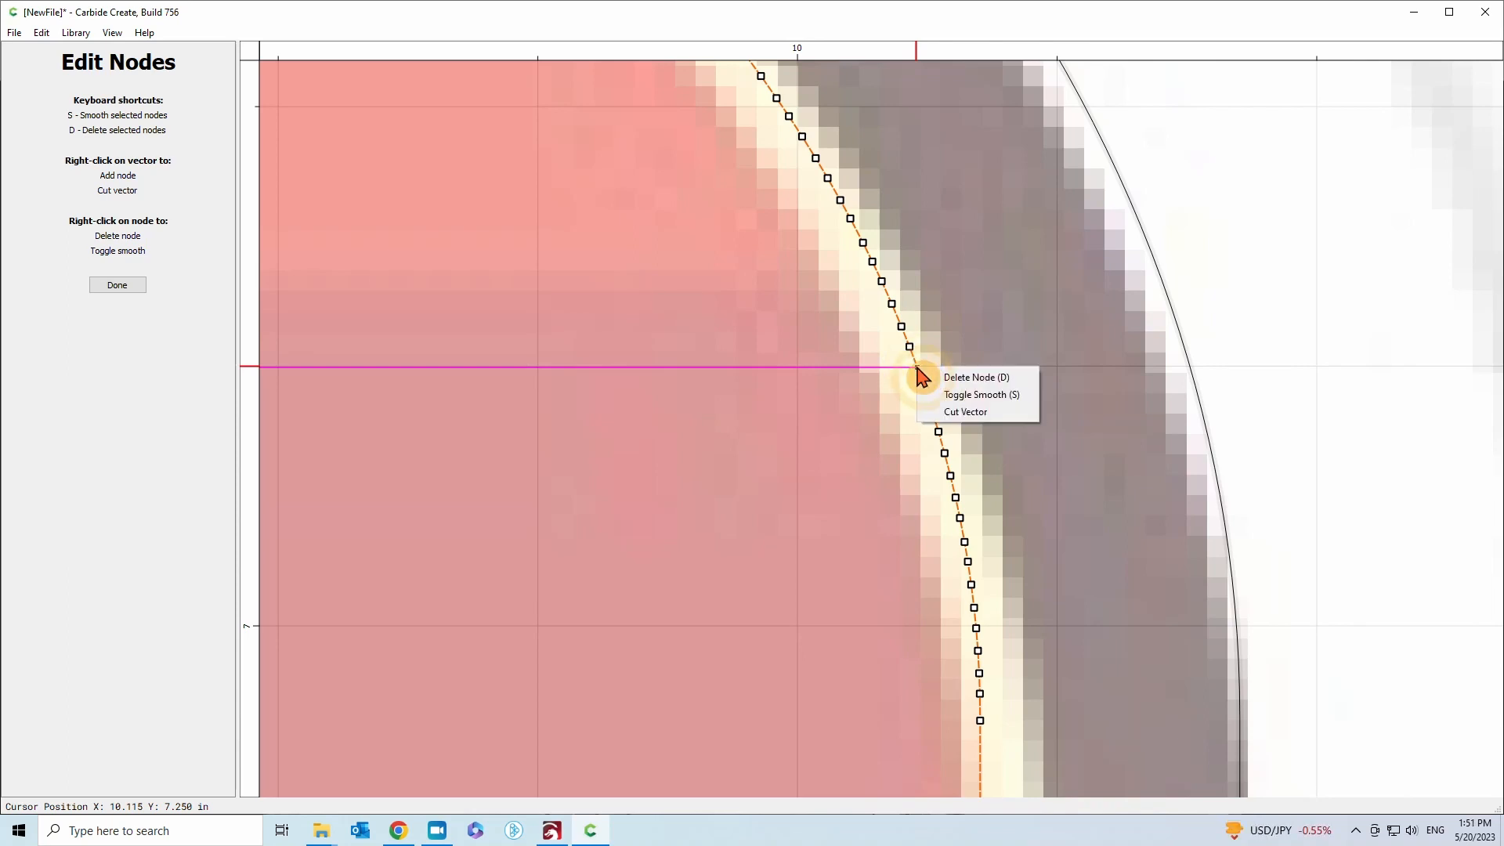
left_click(938, 412)
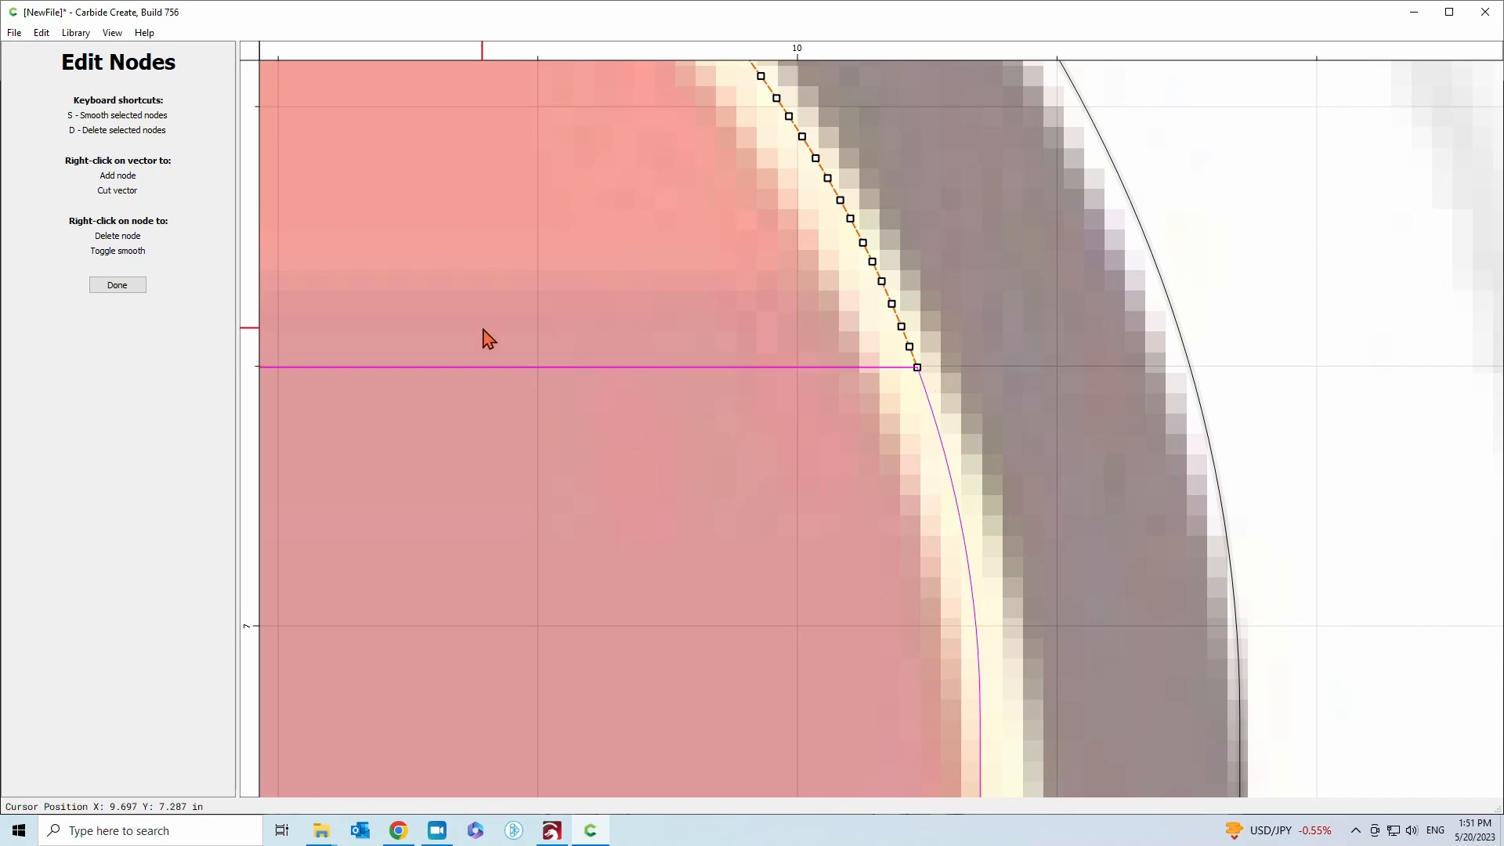
left_click(117, 284)
scroll(823, 329, "down", 3)
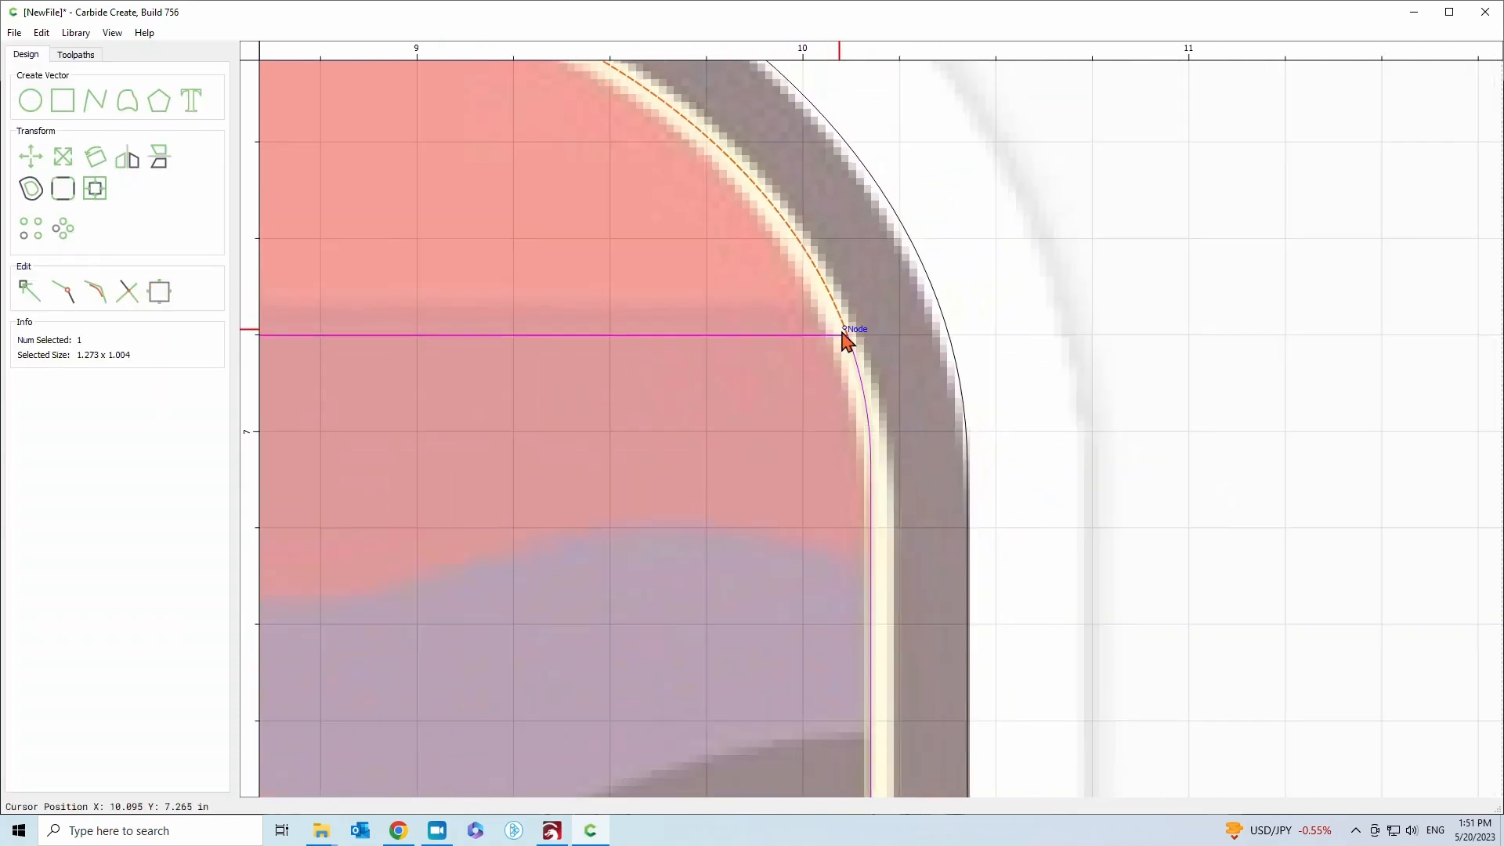
Move the closed peak section up about 0.25 in to expose the spare horizontal line beneath it
scroll(844, 337, "down", 5)
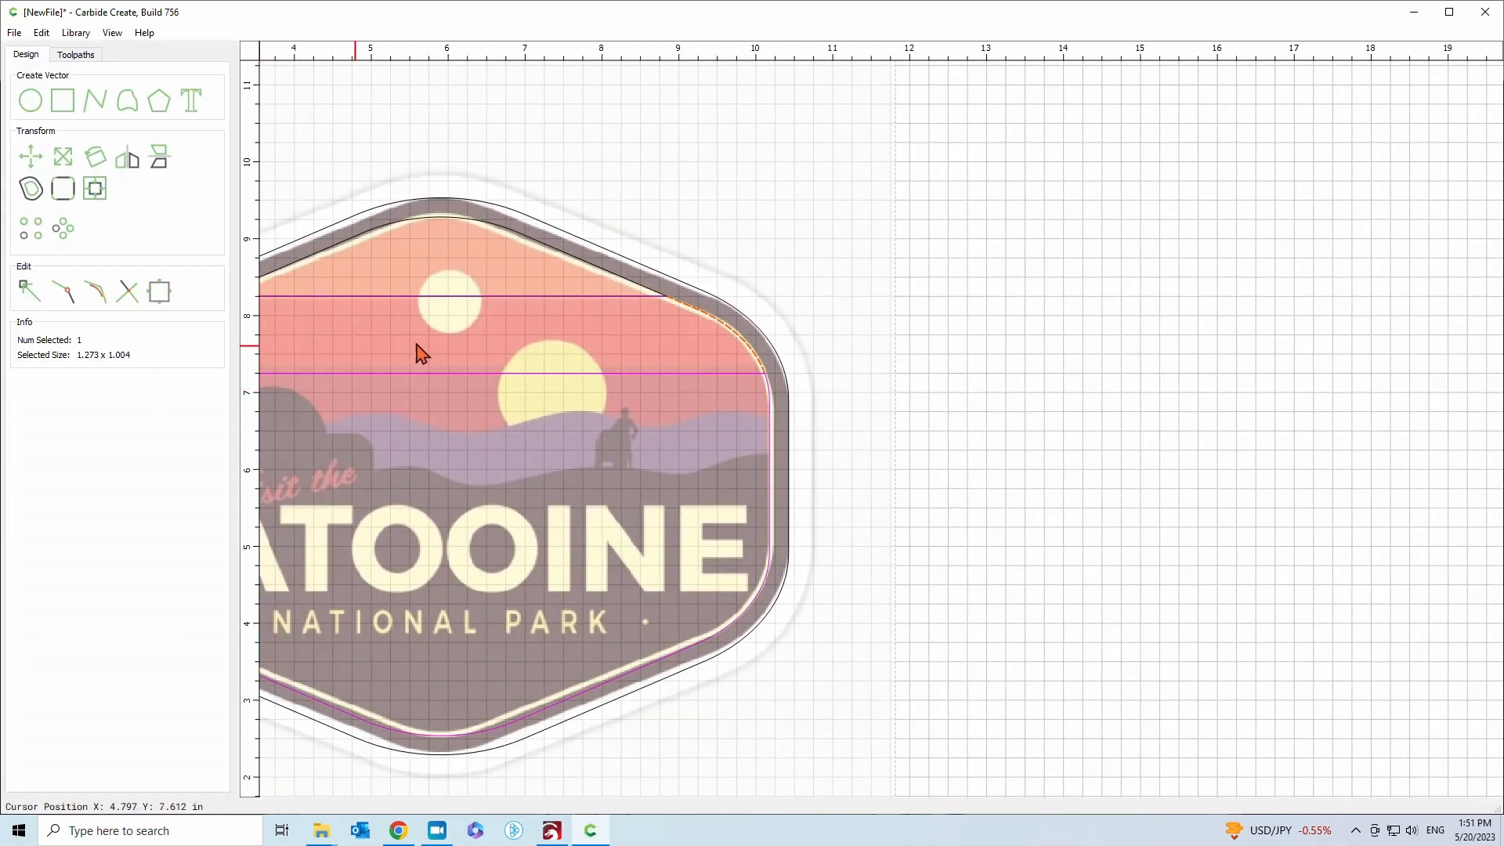
scroll(671, 346, "up", 4)
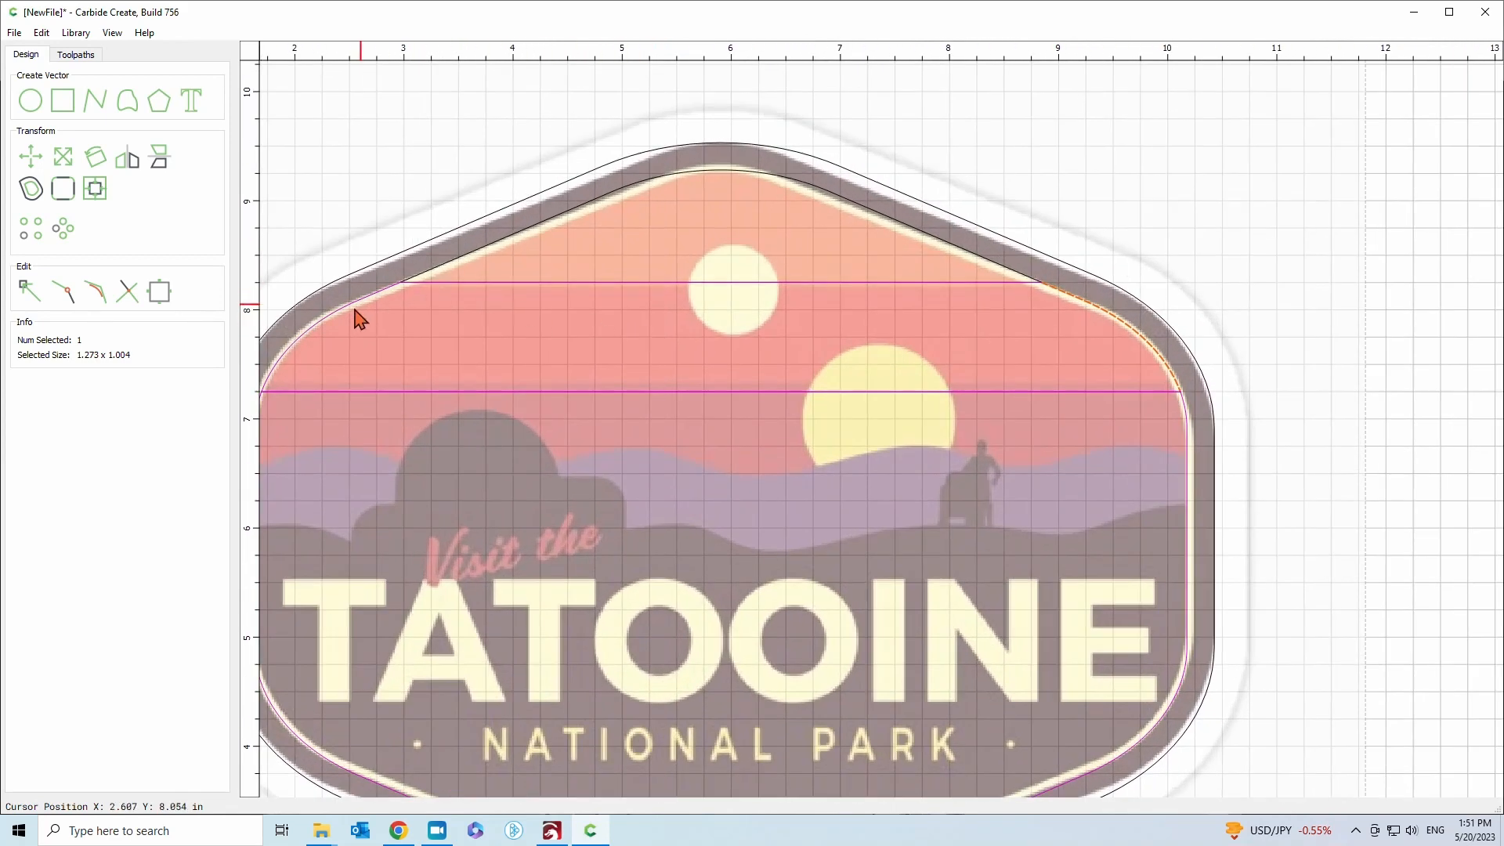
left_click(571, 216)
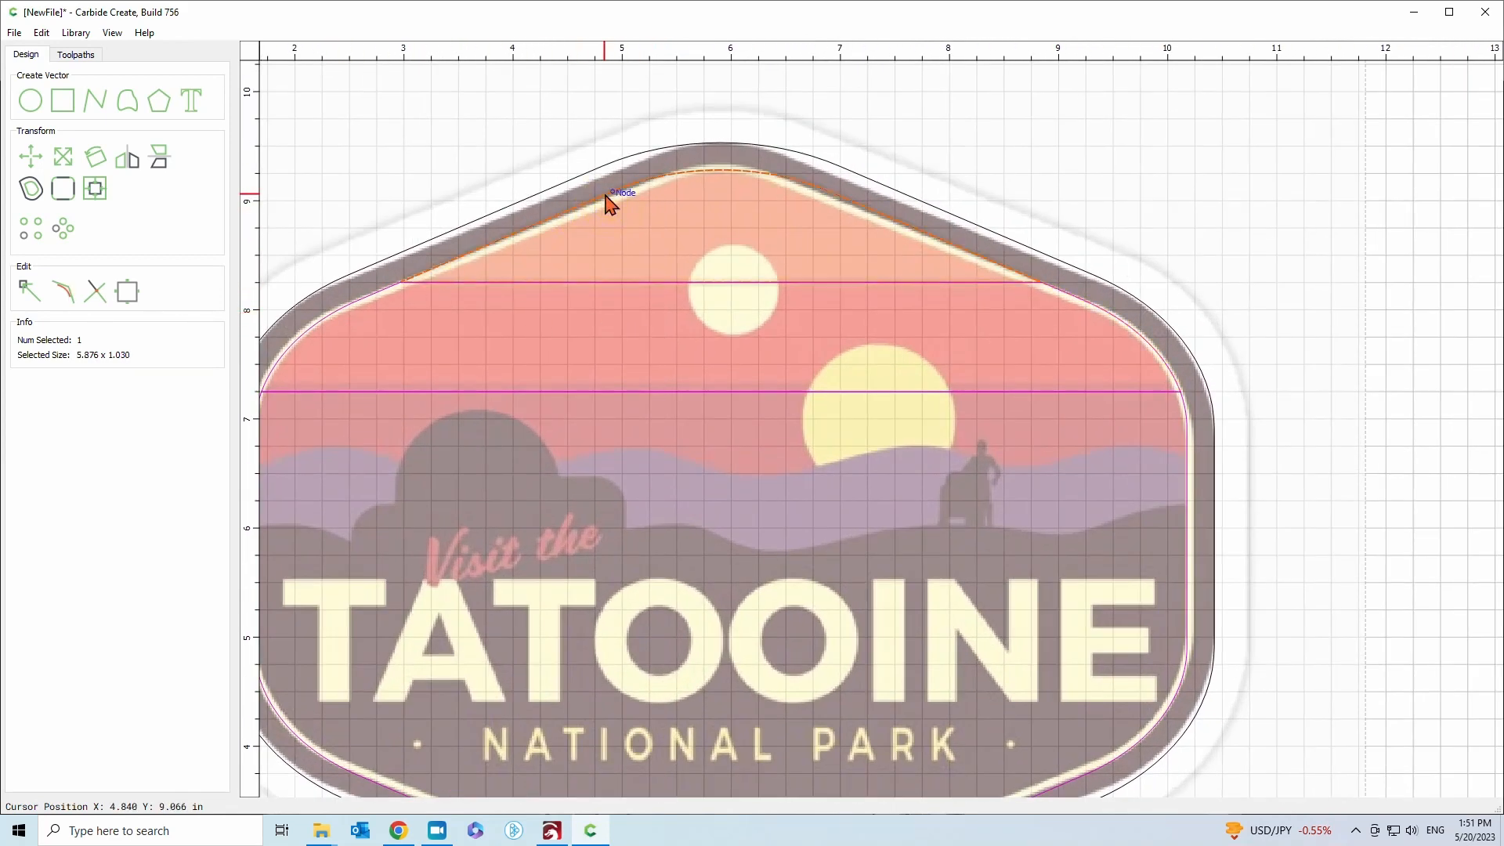
left_click_drag(610, 203, 581, 288)
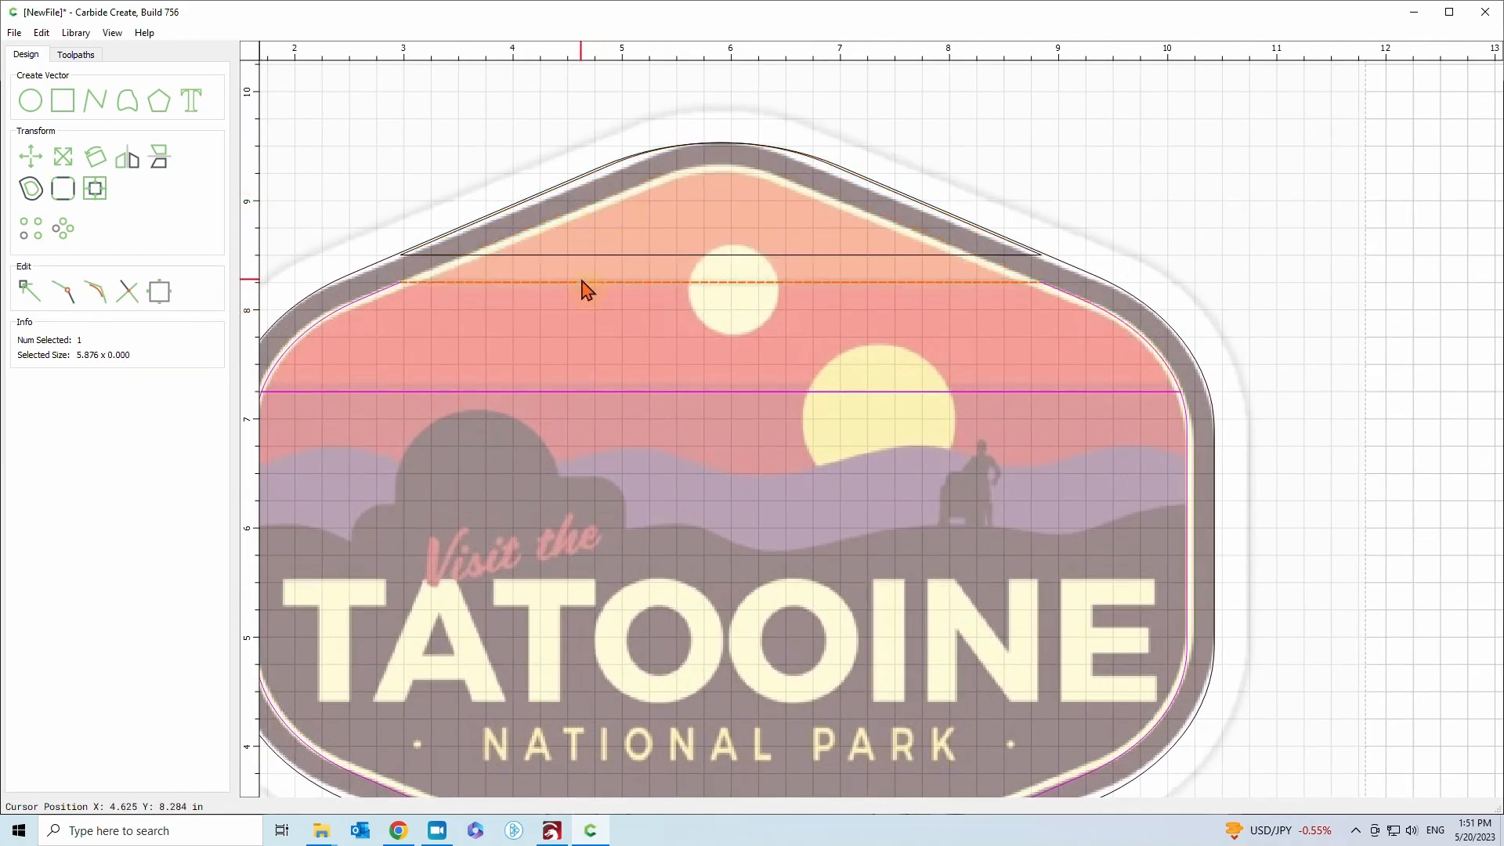
Join both horizontal lines and the two shoulder arcs into a closed sky band, and return the peak section to its original position
left_click(331, 324, "shift")
left_click(513, 391, "shift")
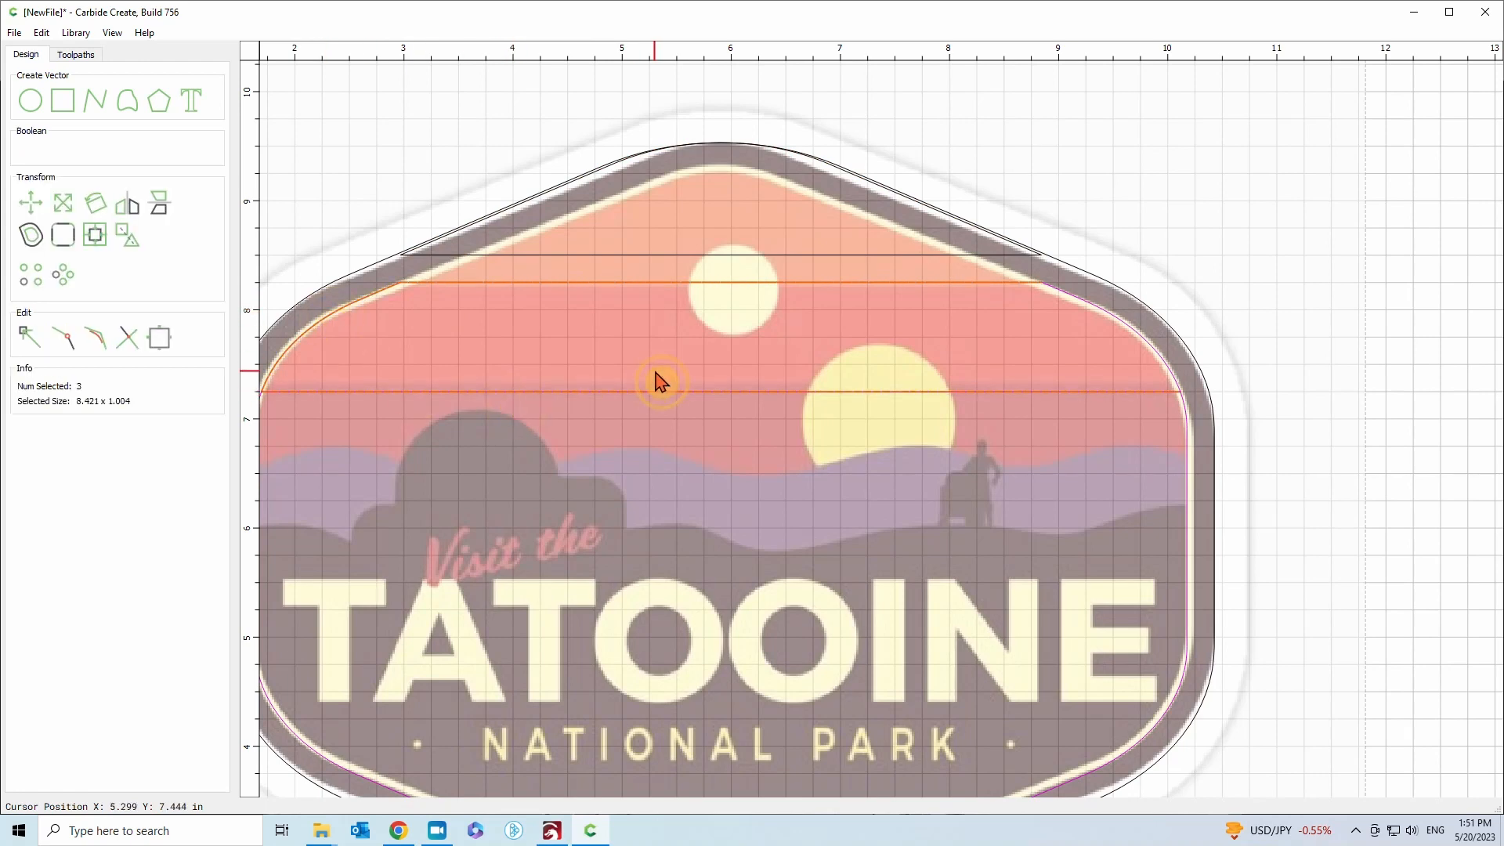
left_click(1135, 329, "shift")
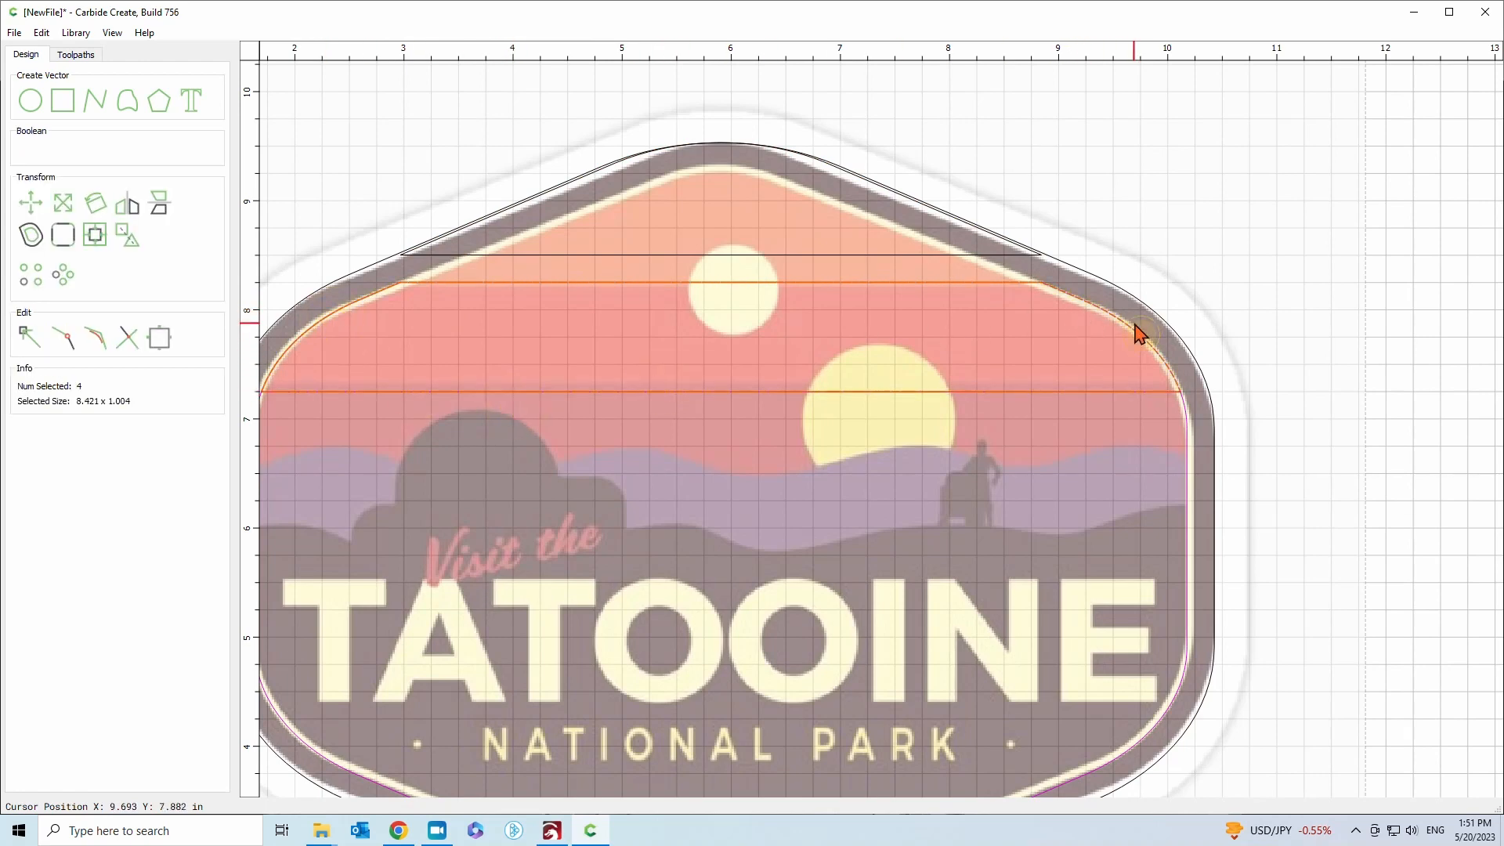
left_click(64, 337)
left_click(359, 196)
left_click(482, 256)
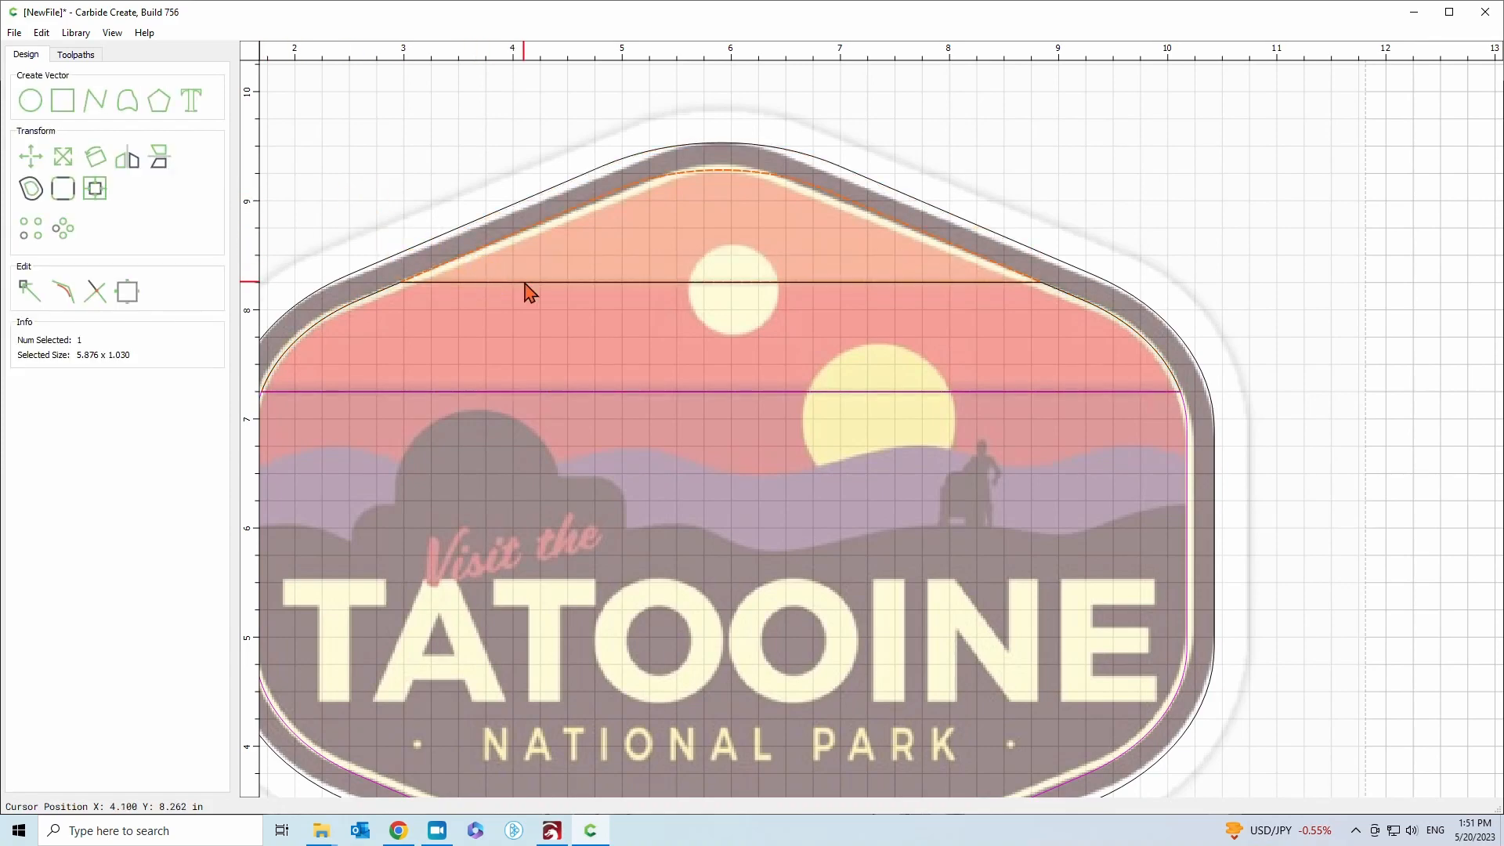
Add a node on the remaining inner border's left side where the purple hills begin, at about Y 6.53 in
scroll(740, 380, "down", 2)
scroll(532, 441, "up", 4)
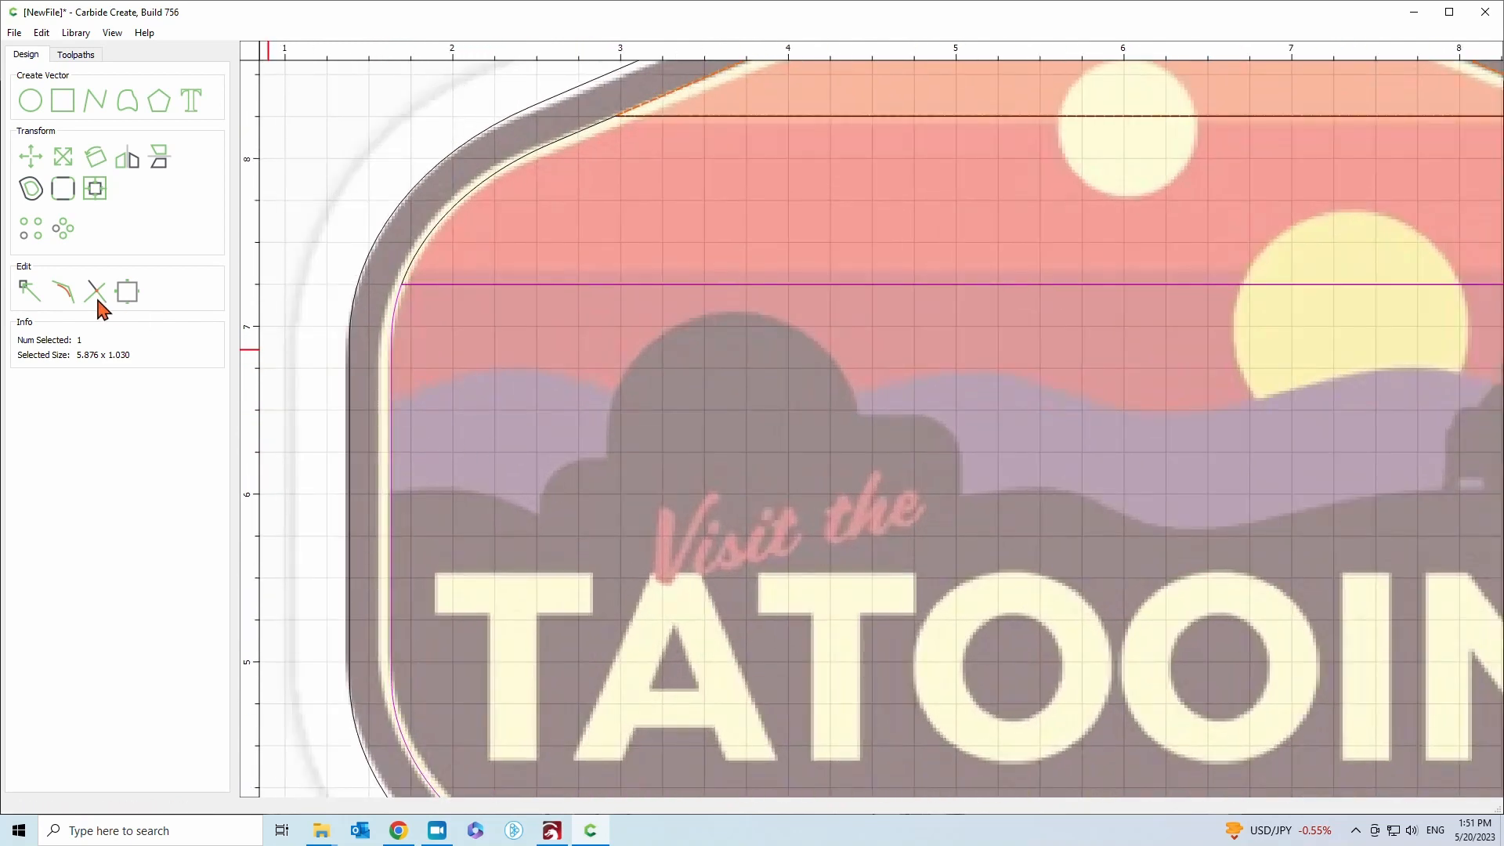
left_click(394, 362)
left_click(26, 294)
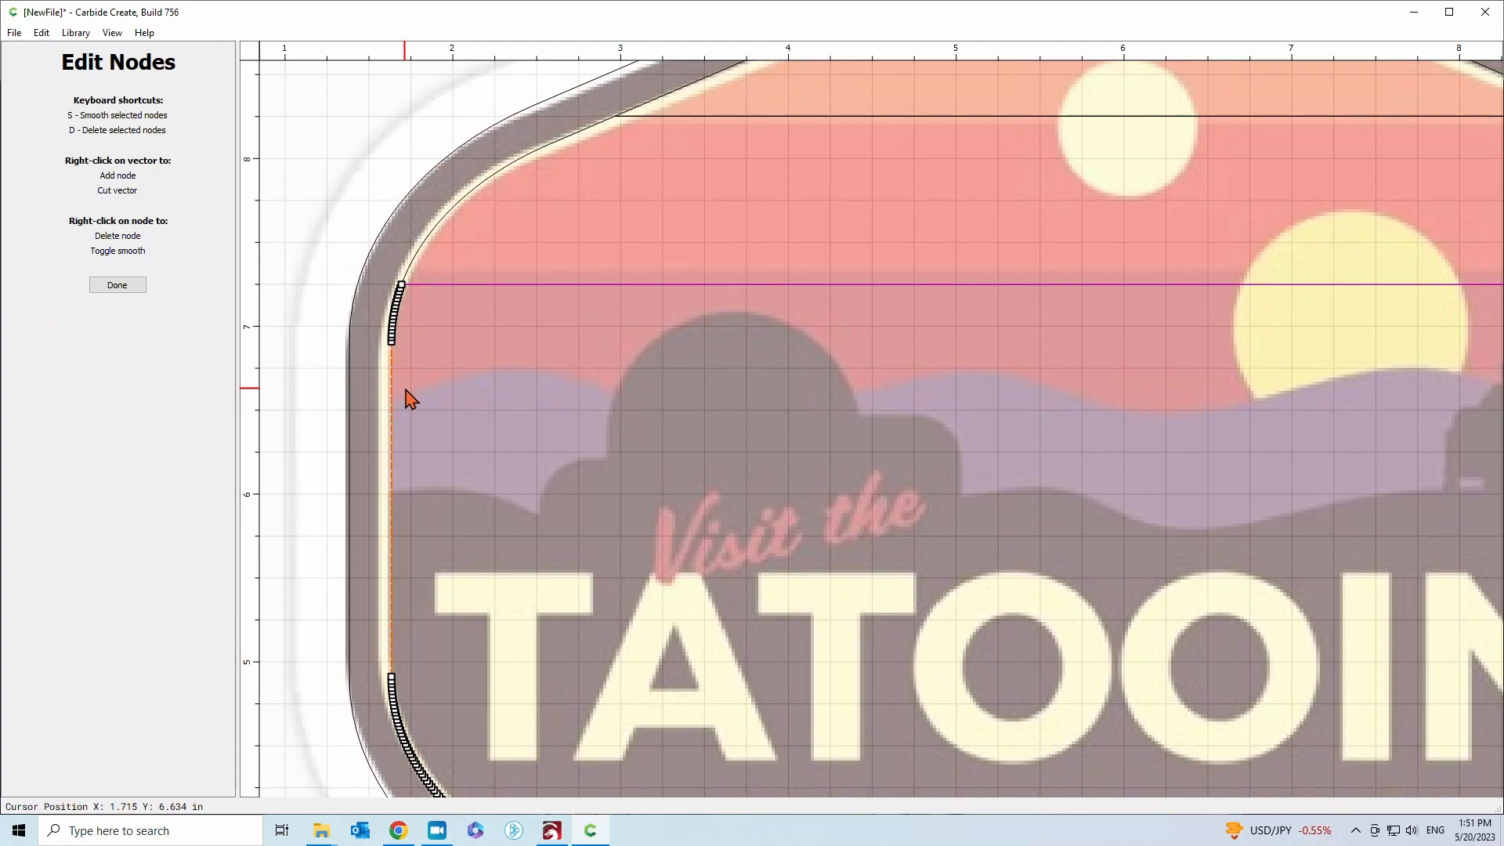
scroll(406, 423, "up", 4)
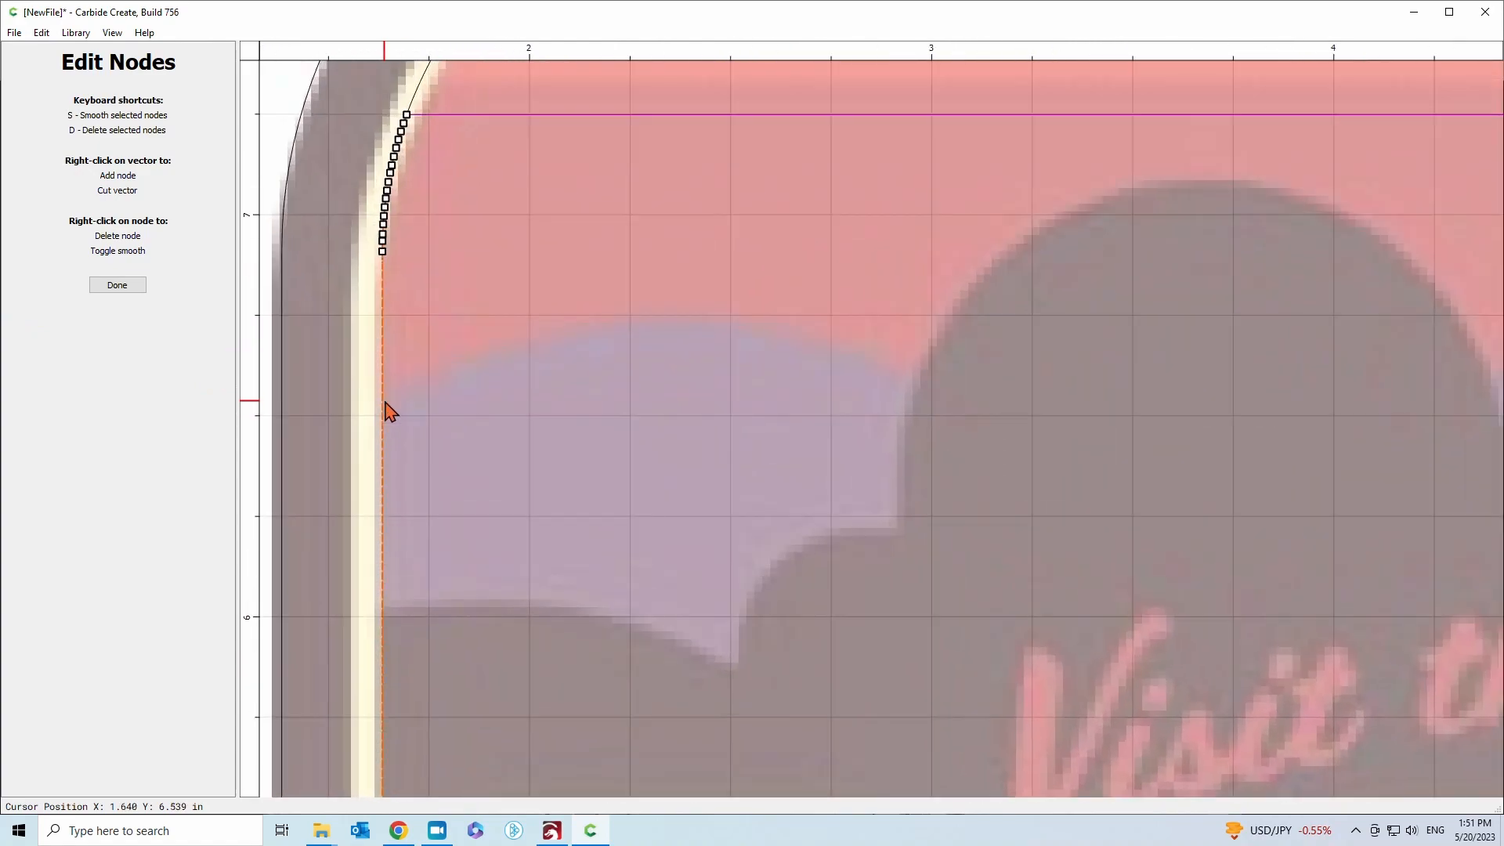
right_click(383, 403)
left_click(393, 410)
scroll(298, 407, "down", 5)
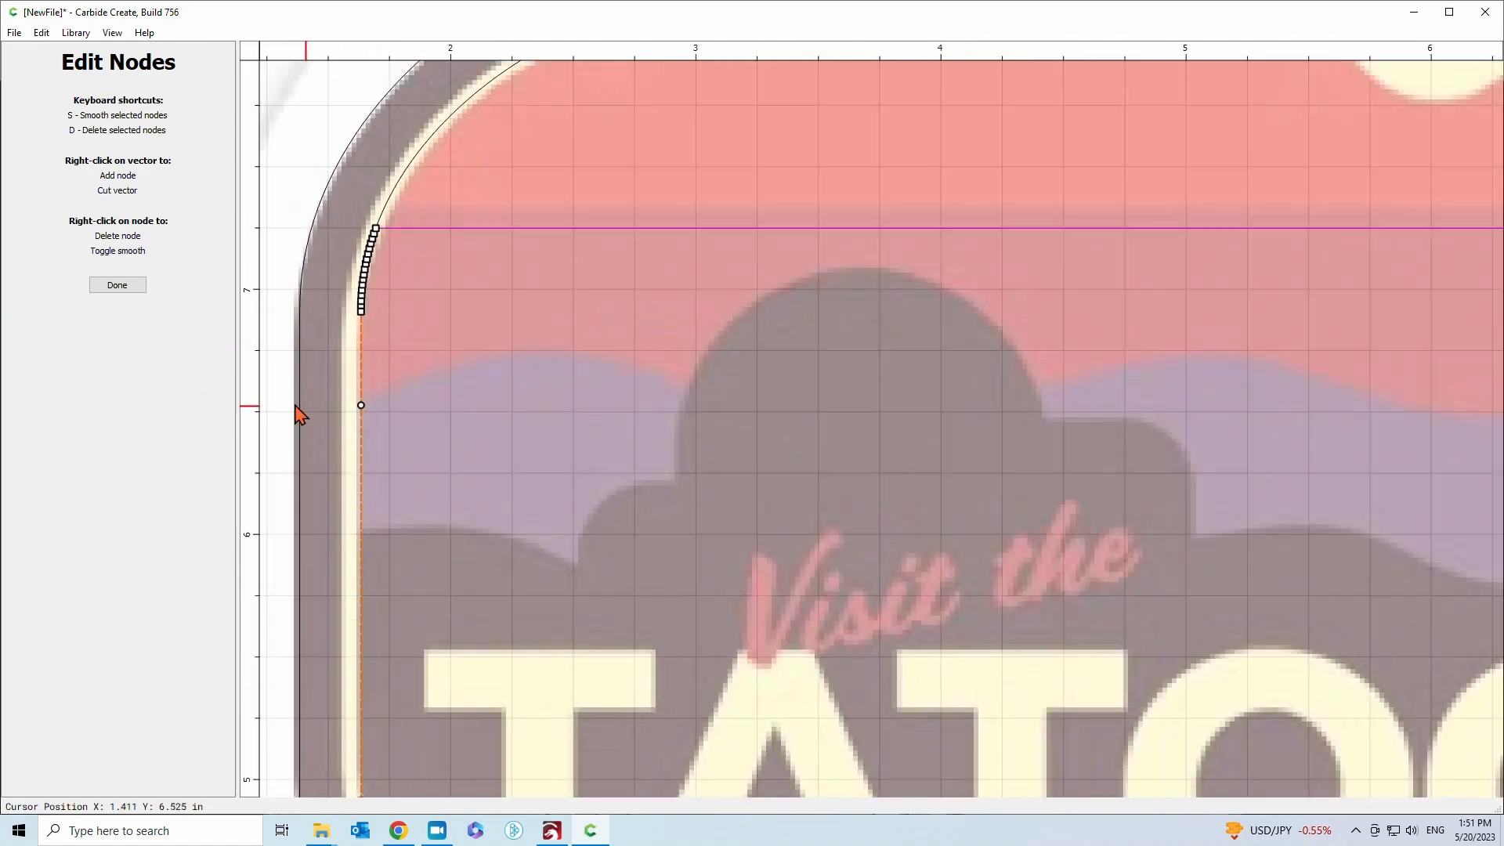
Add a node on the inner border's right side where the purple hills end, at about Y 6.62 in, and finish node editing
scroll(282, 415, "down", 1)
scroll(1108, 391, "up", 5)
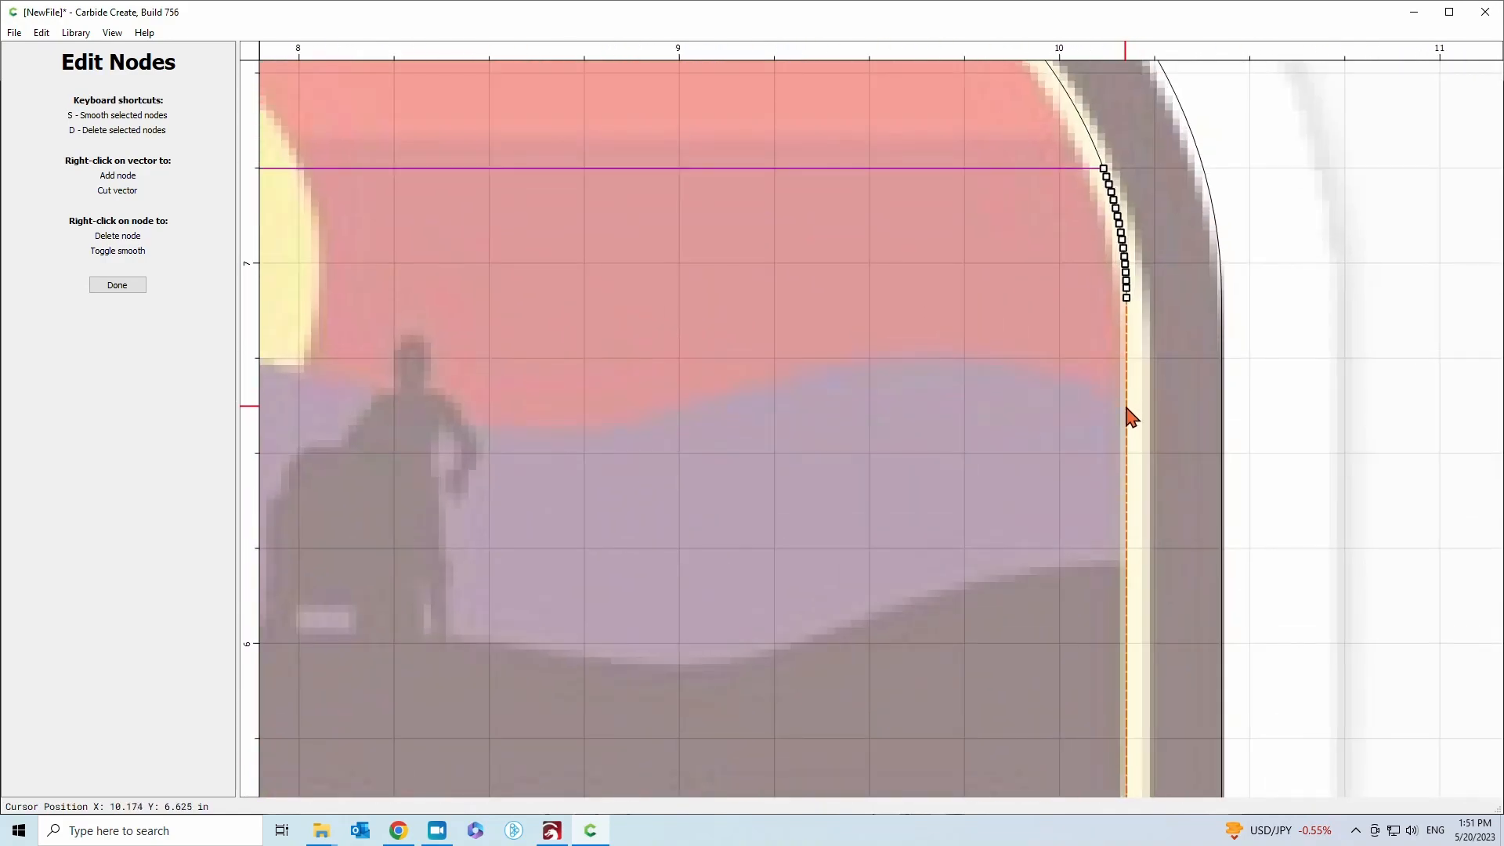
right_click(1128, 416)
left_click(1143, 421)
scroll(1298, 389, "down", 4)
scroll(1315, 395, "down", 2)
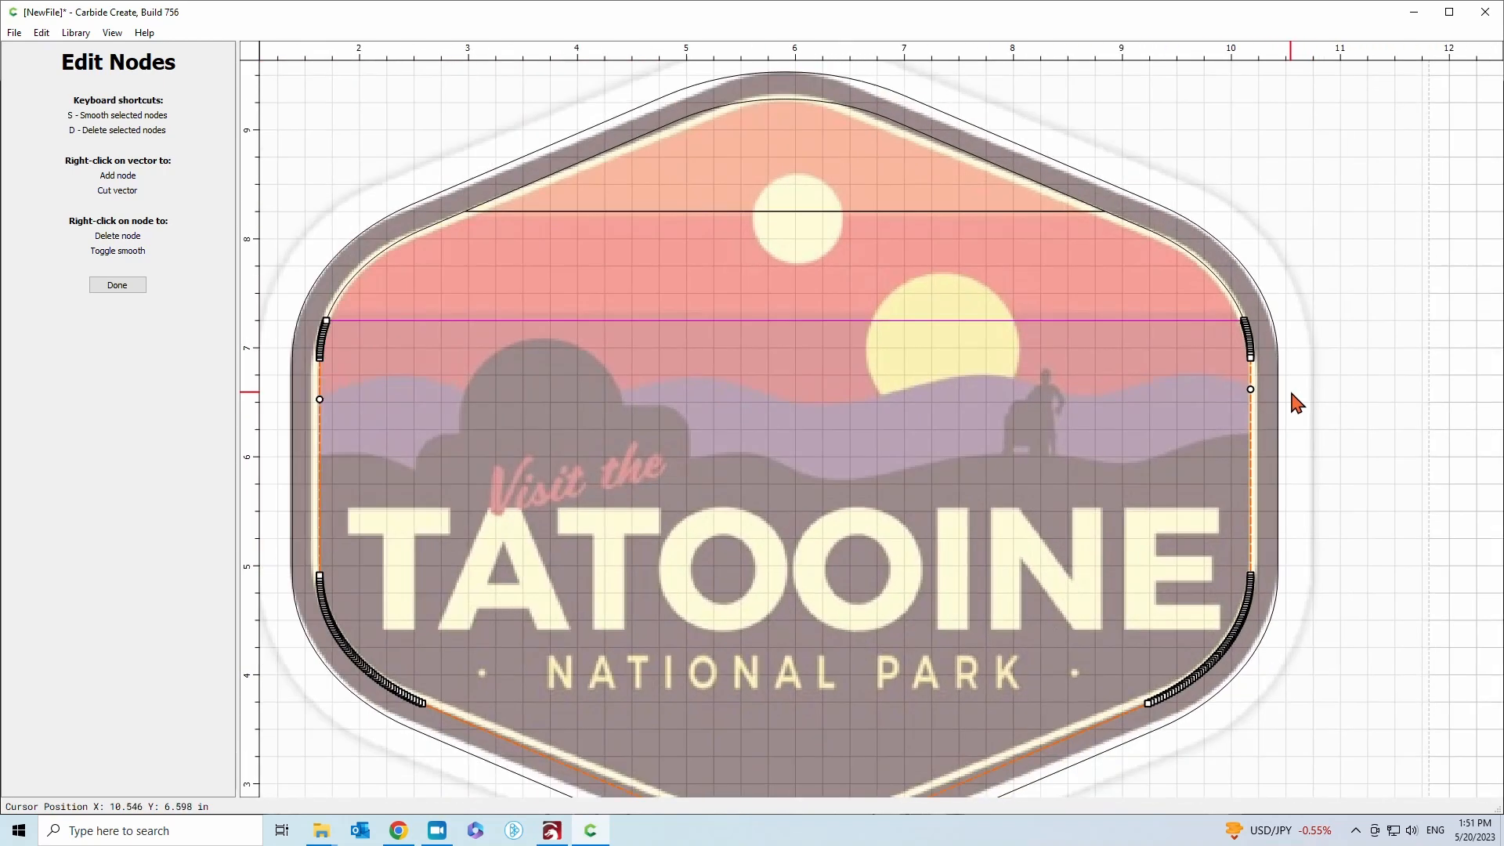
left_click(117, 285)
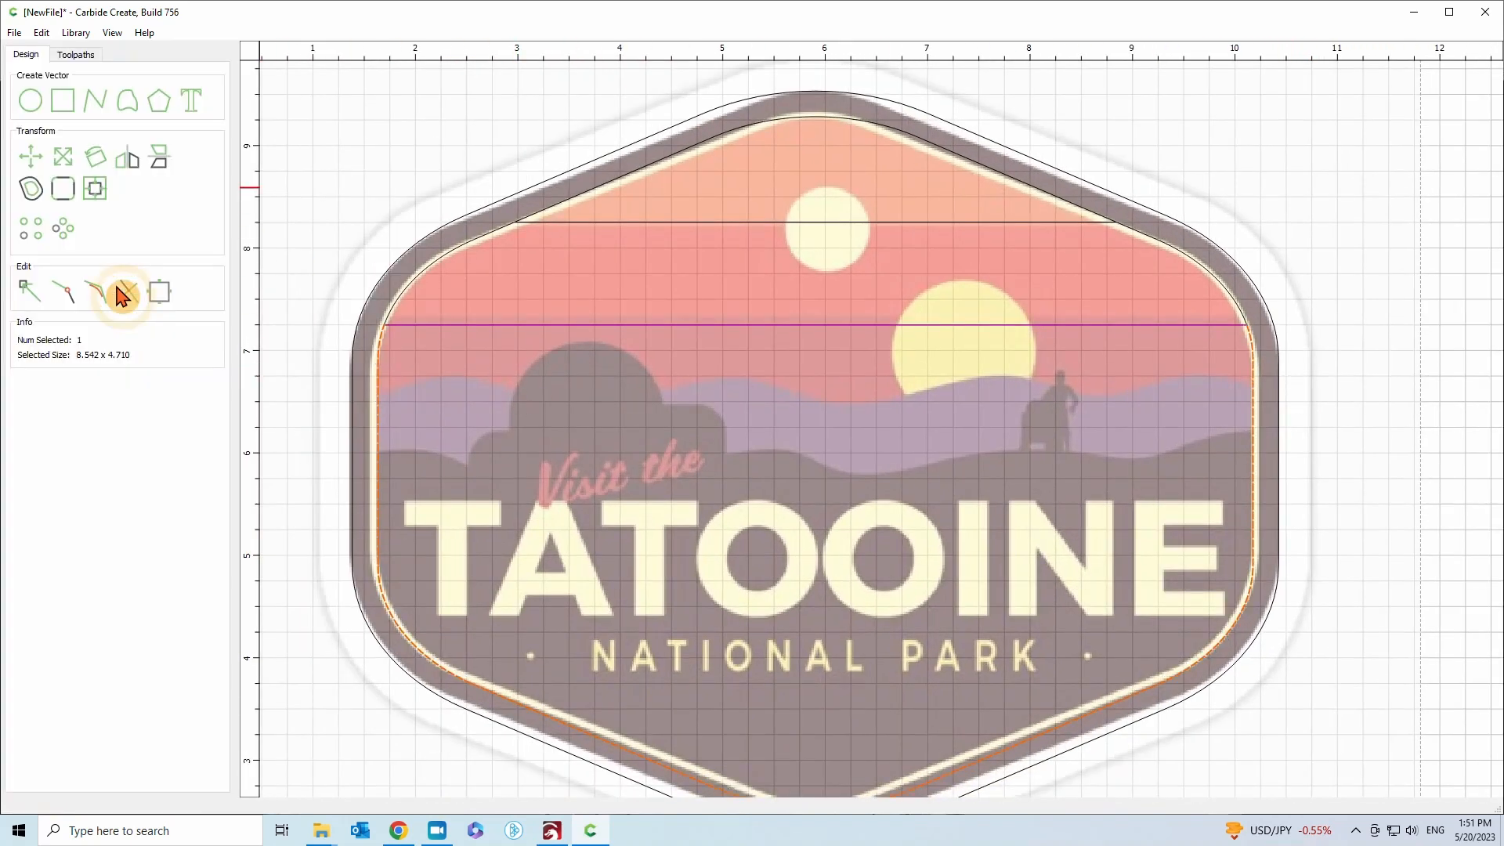
Start a curve at the inner border's new left node and trace the first purple hill's upper edge to the dark dome
left_click(129, 101)
scroll(380, 420, "up", 2)
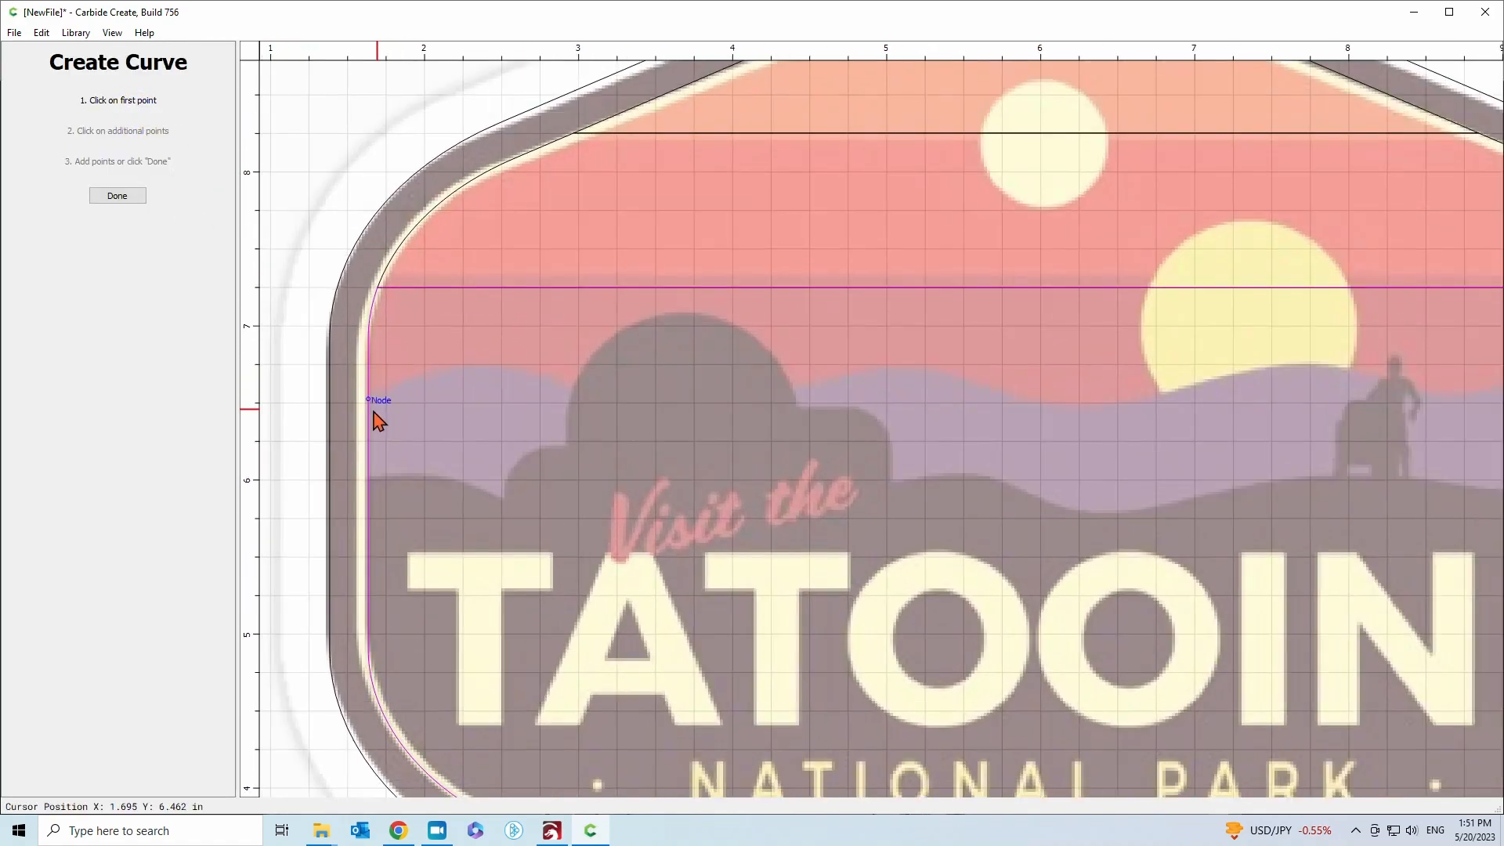
scroll(379, 421, "up", 4)
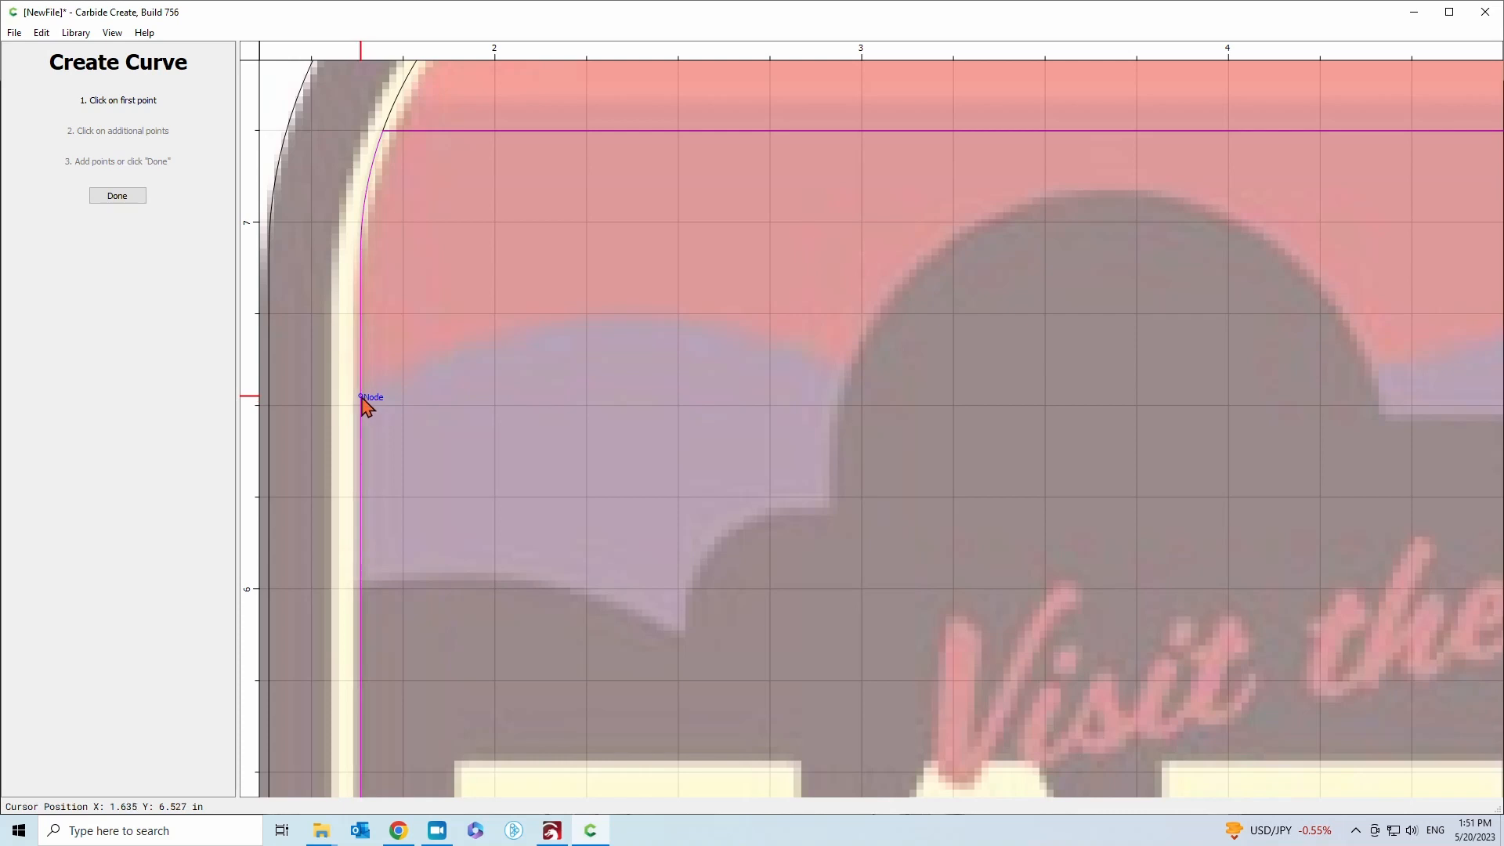
left_click(360, 397)
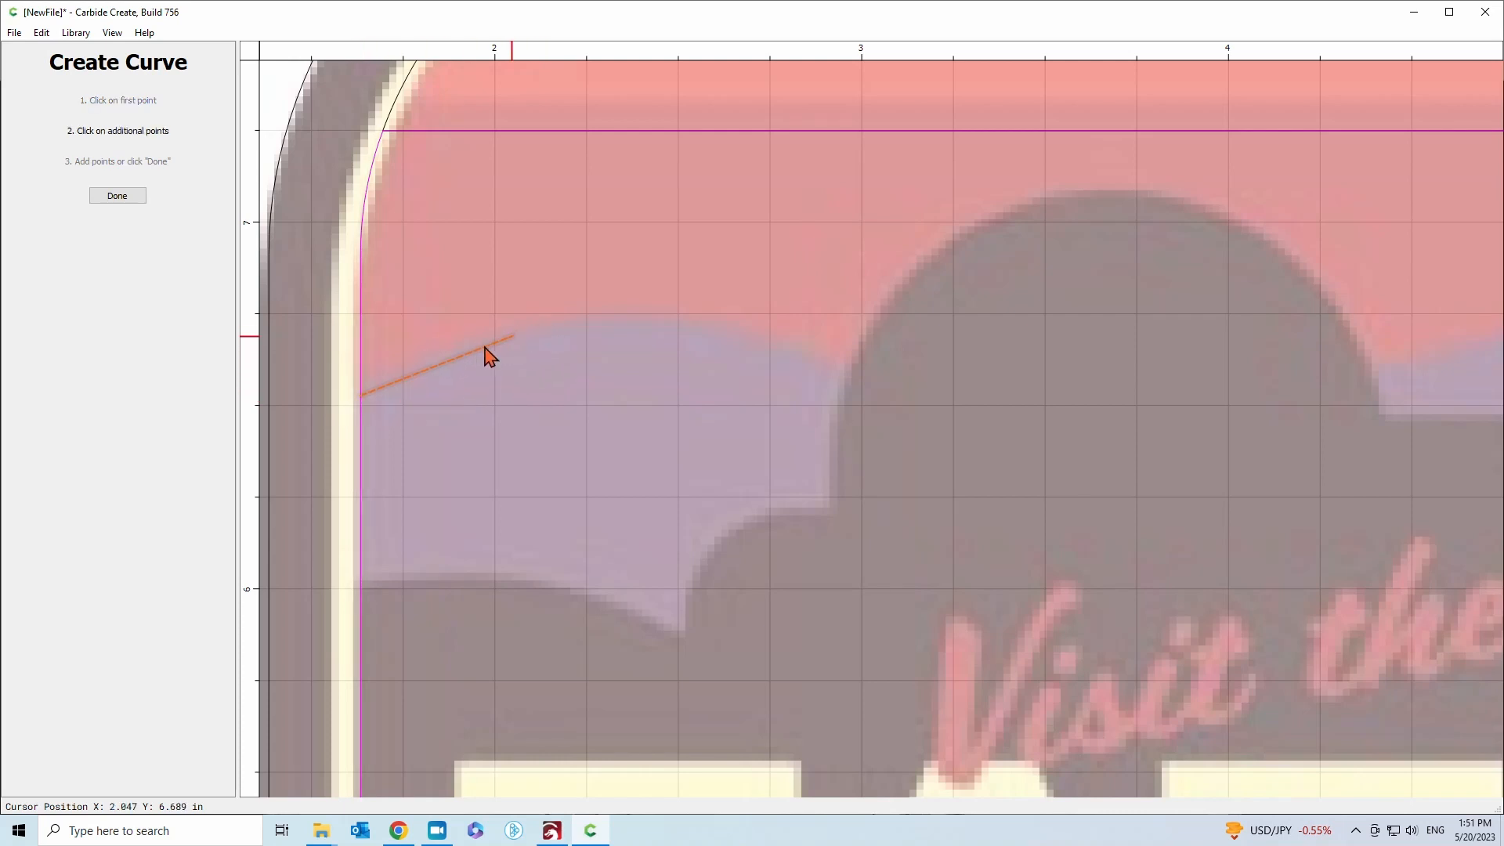
left_click_drag(556, 325, 595, 336)
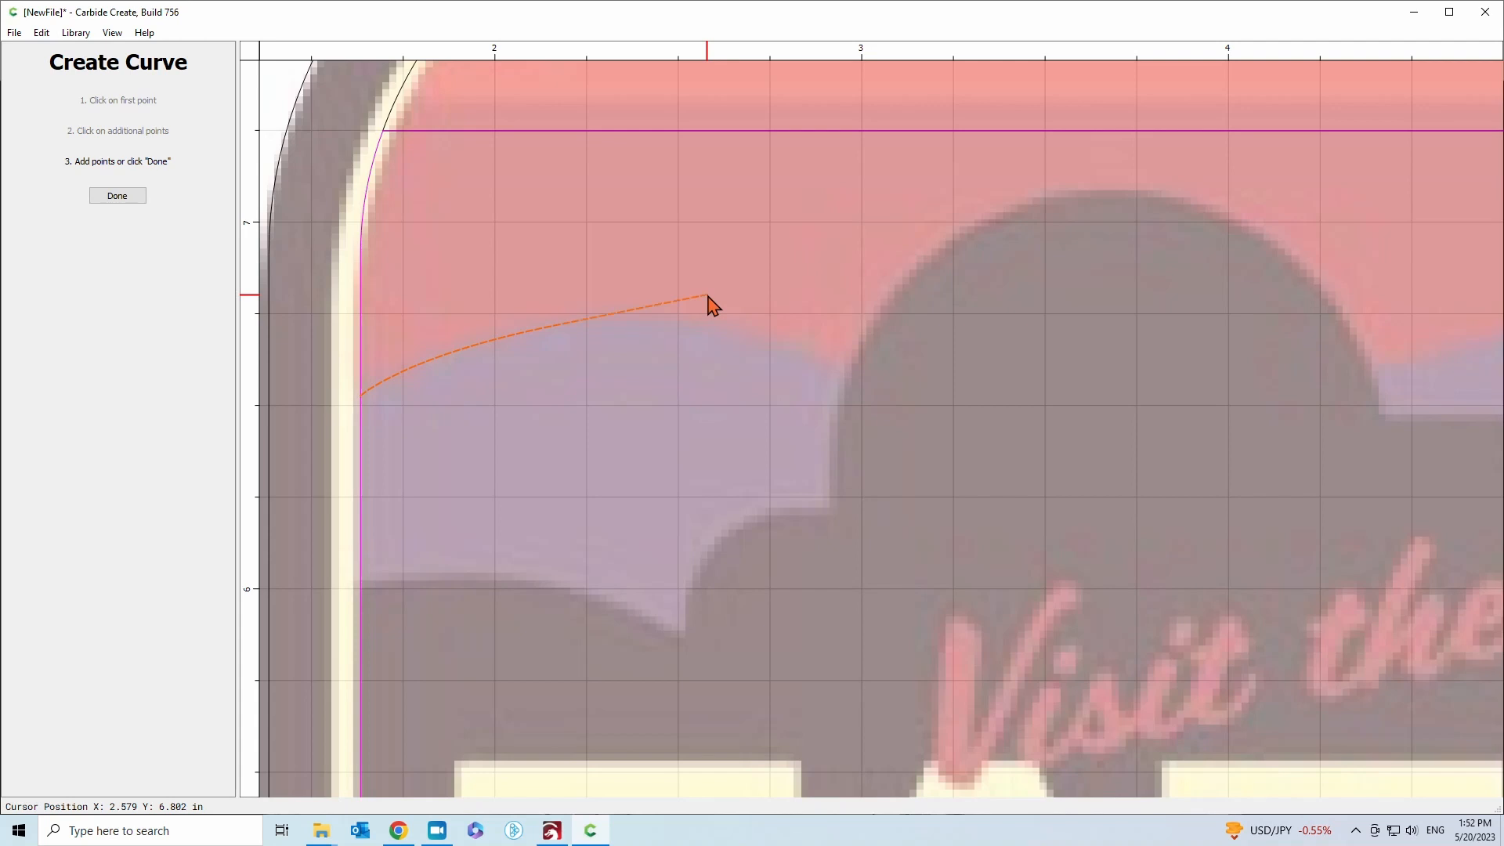
left_click(846, 384)
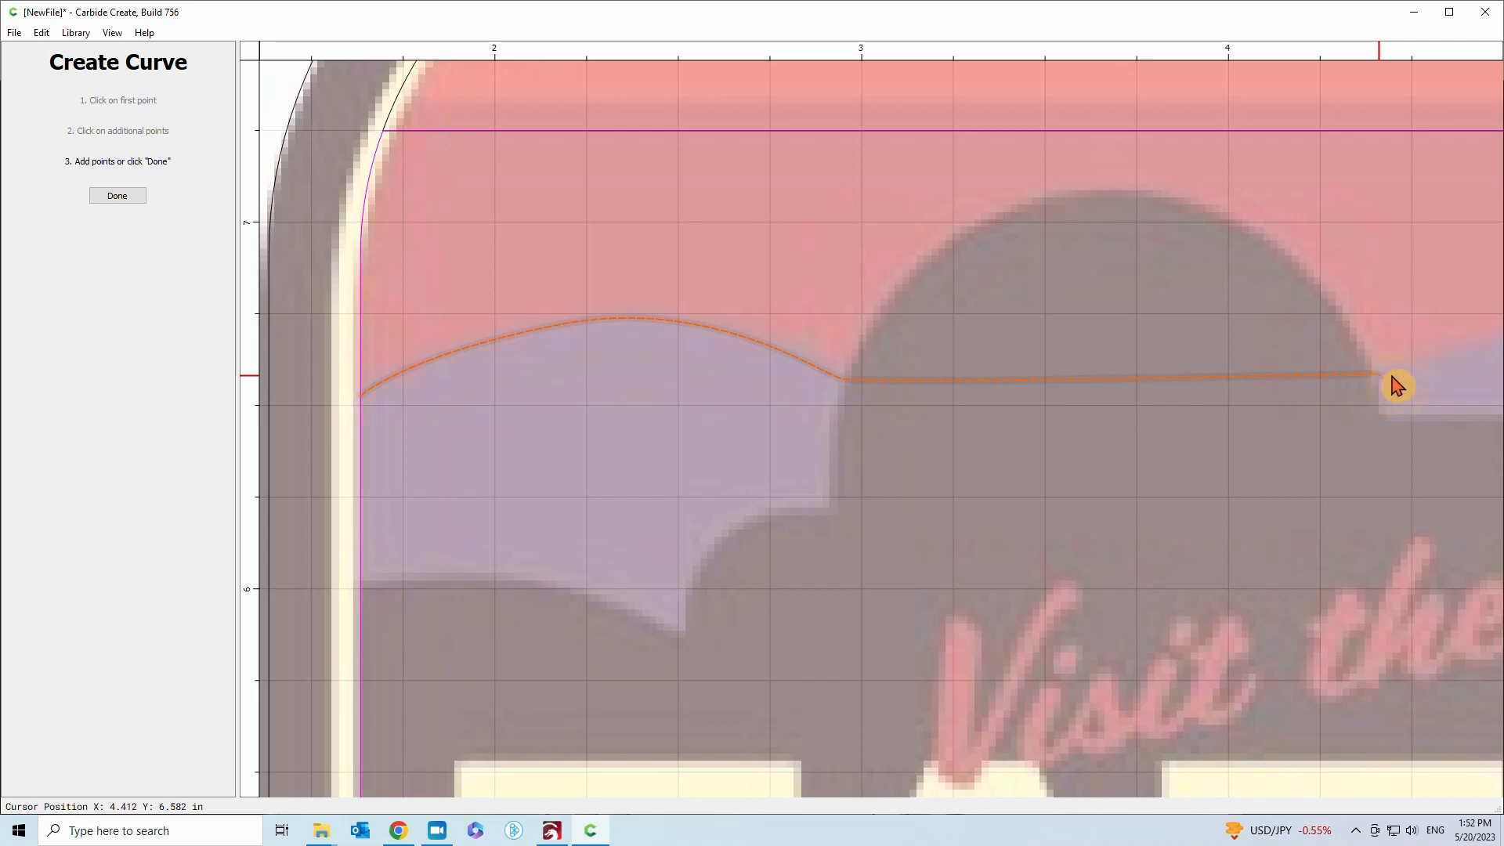
Continue the curve along the hill just past the dark dome, placing a valley point at about X 6.0, Y 6.2 in
scroll(1396, 383, "down", 3)
left_click(1366, 348)
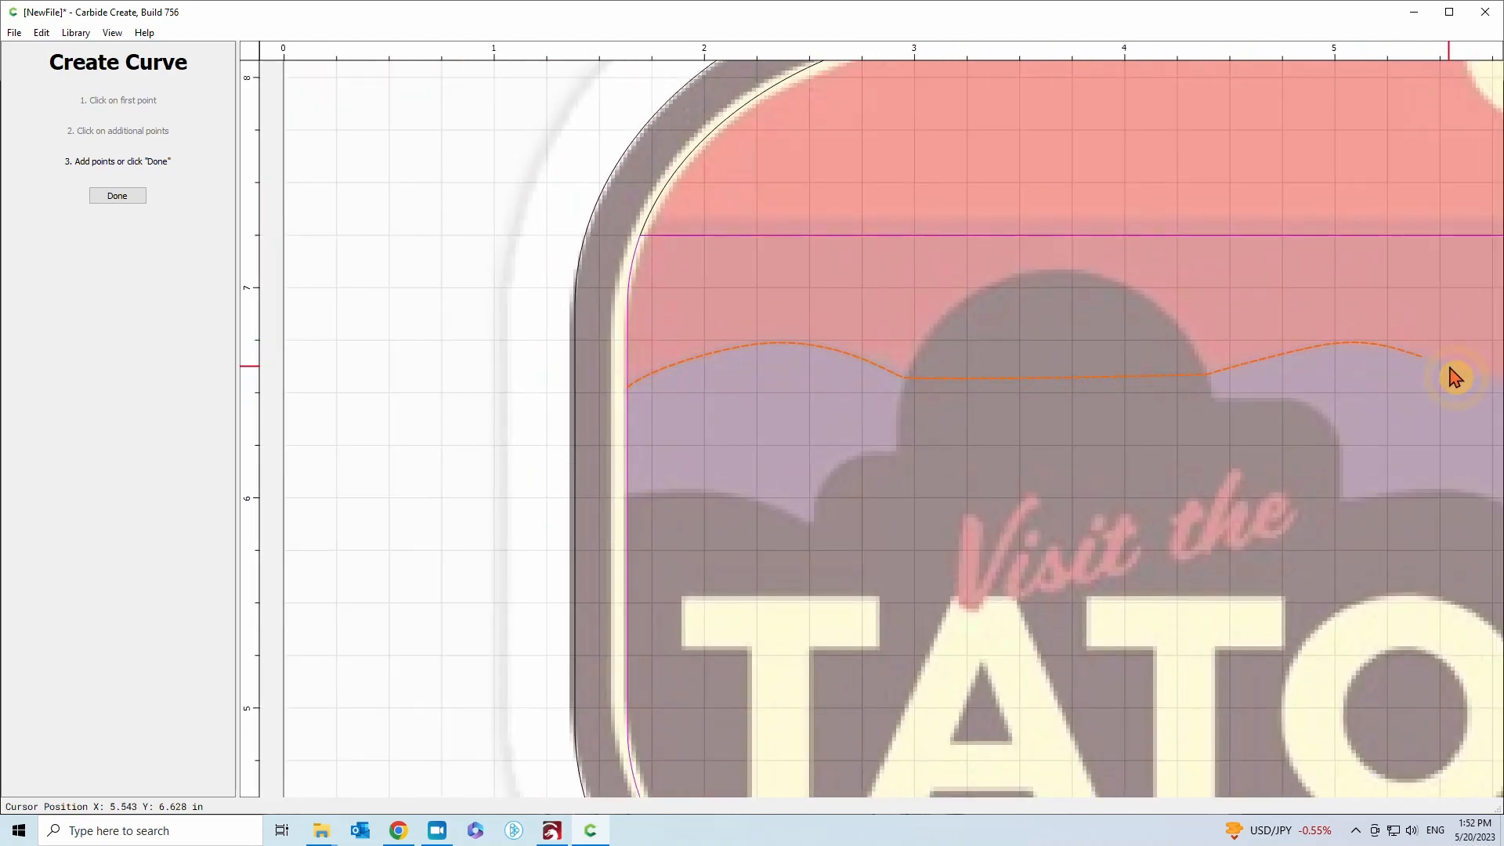
scroll(1063, 390, "down", 2)
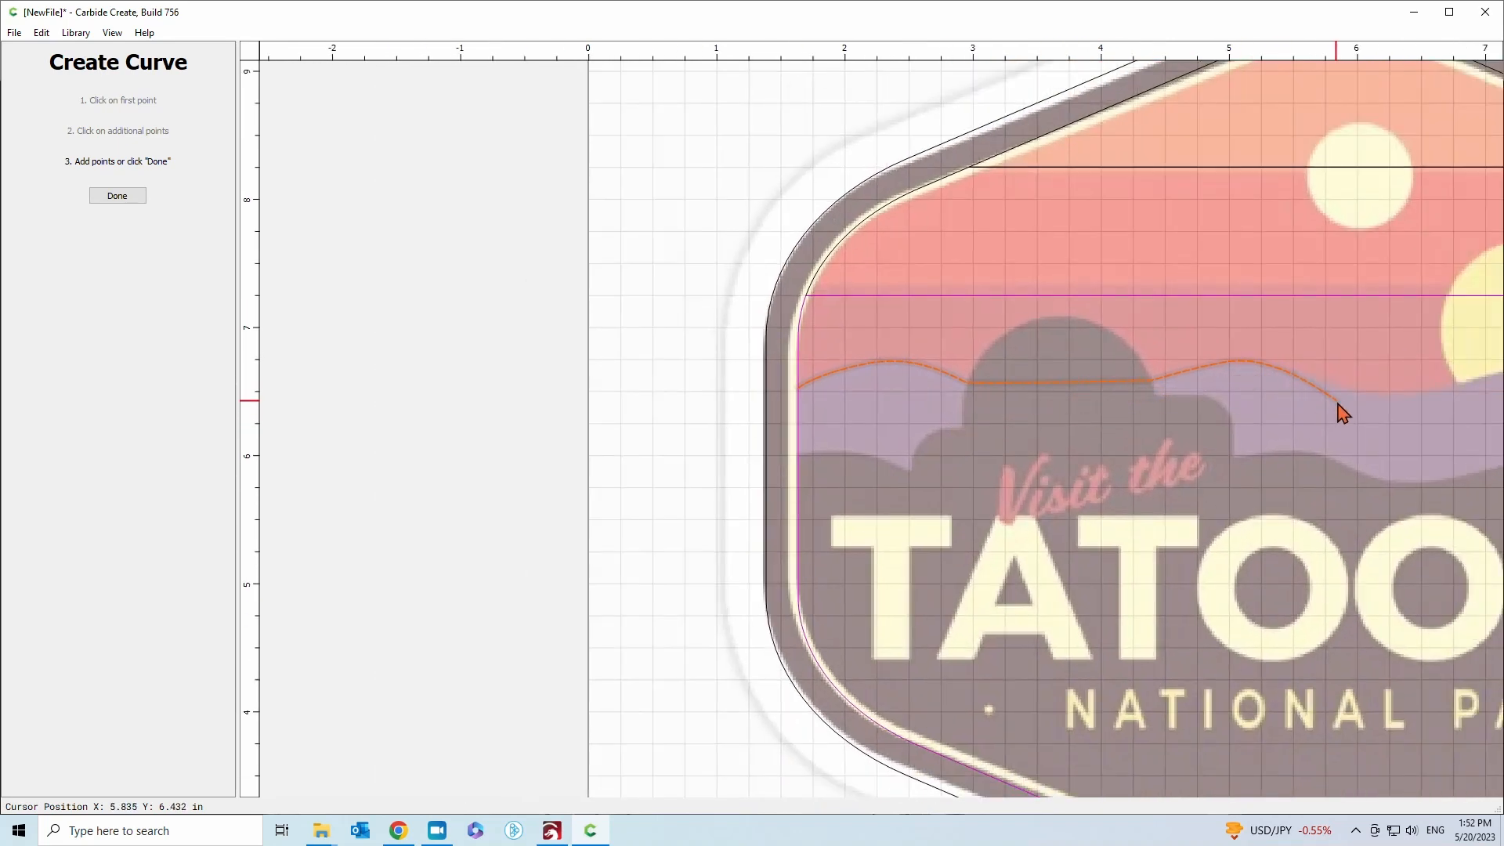
left_click(1356, 428)
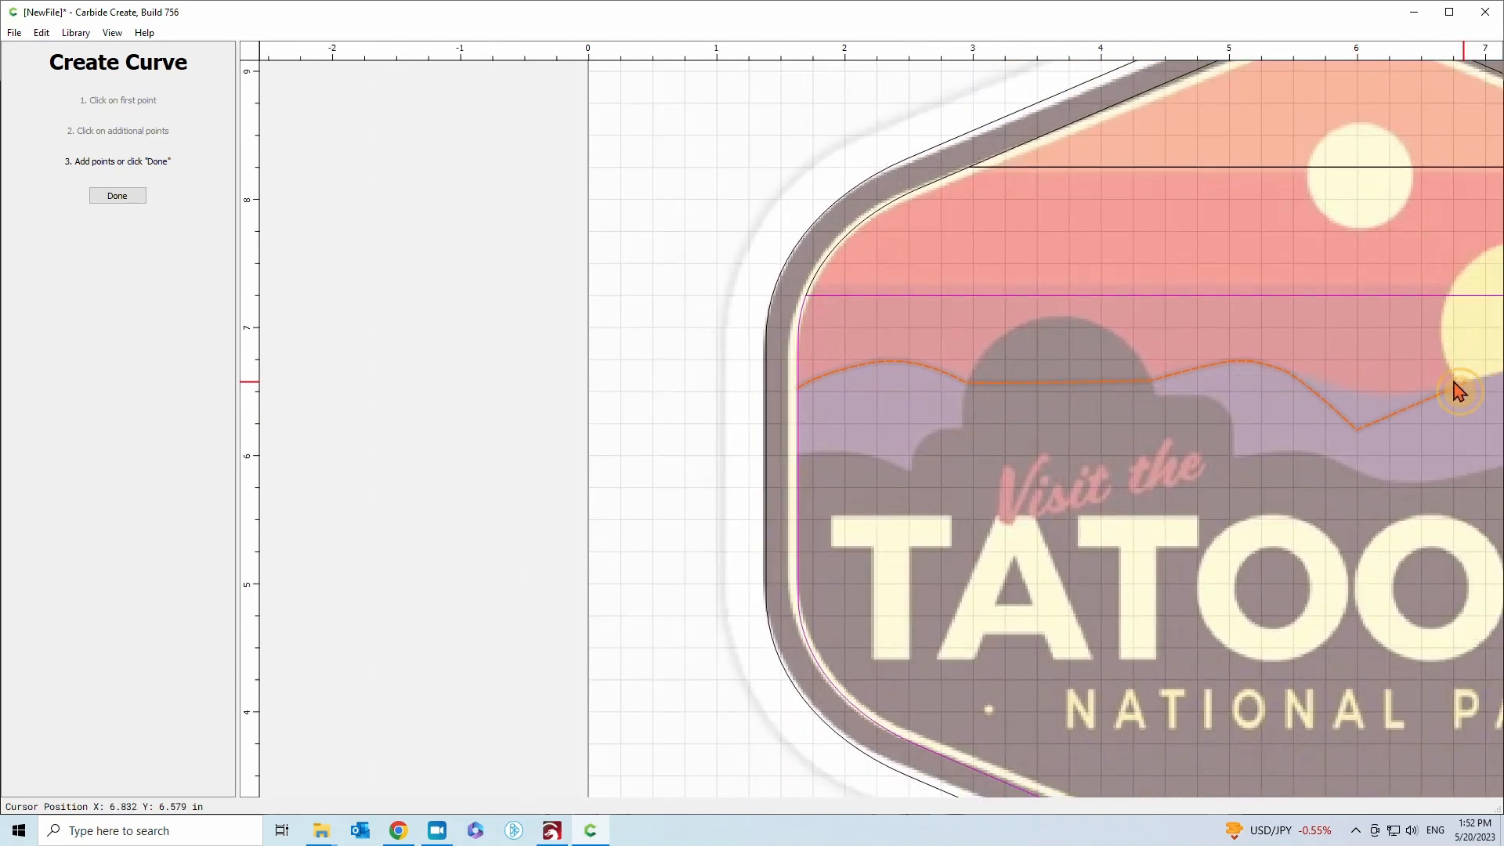
scroll(1459, 389, "down", 2)
Trace the purple hills from below the large sun past the standing figure to the inner border's right node, and finish the curve
scroll(1337, 367, "up", 4)
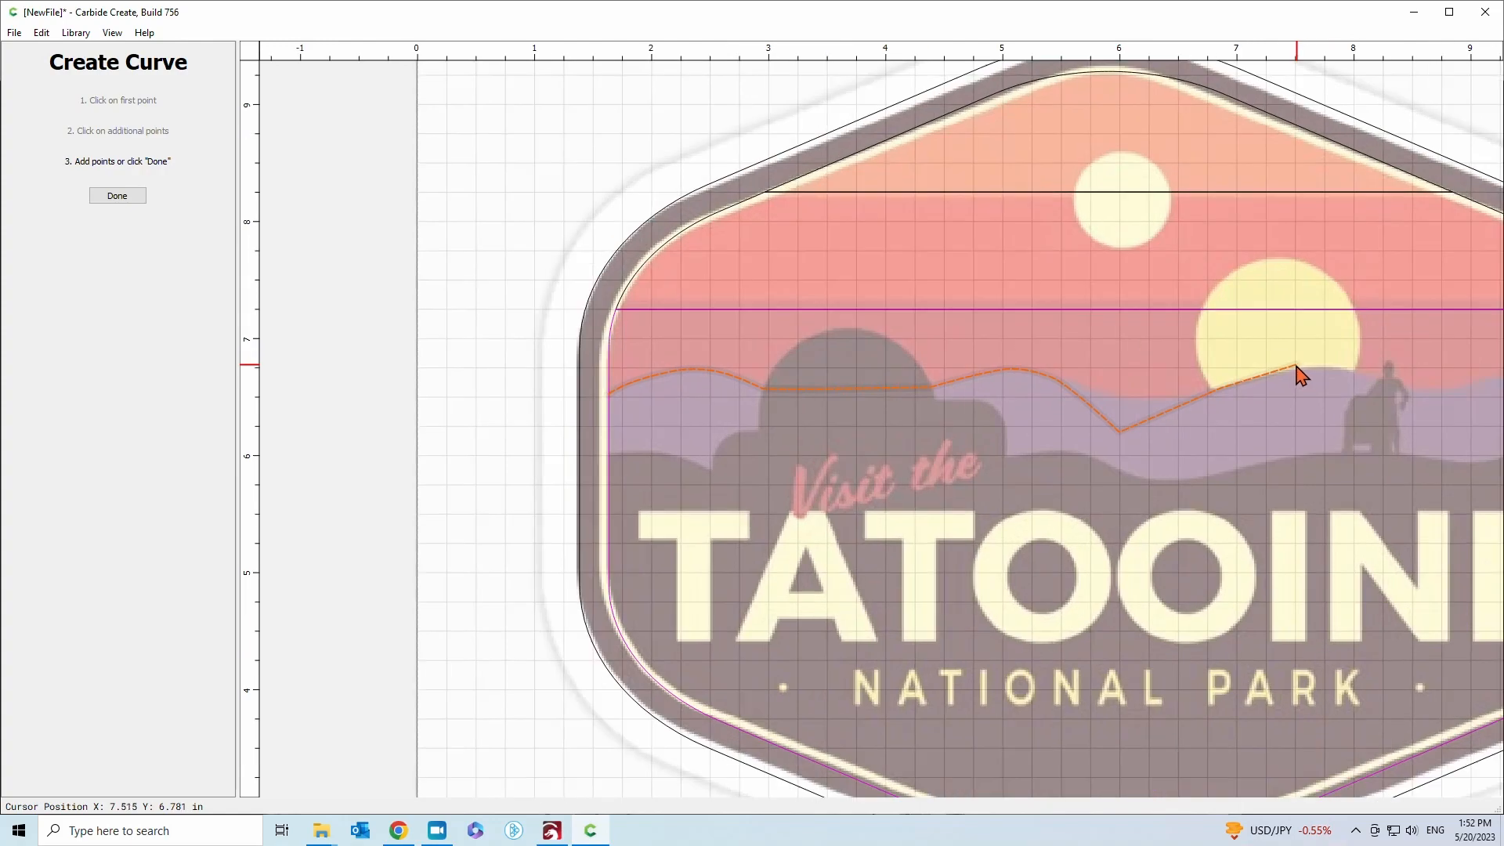
left_click(1303, 364)
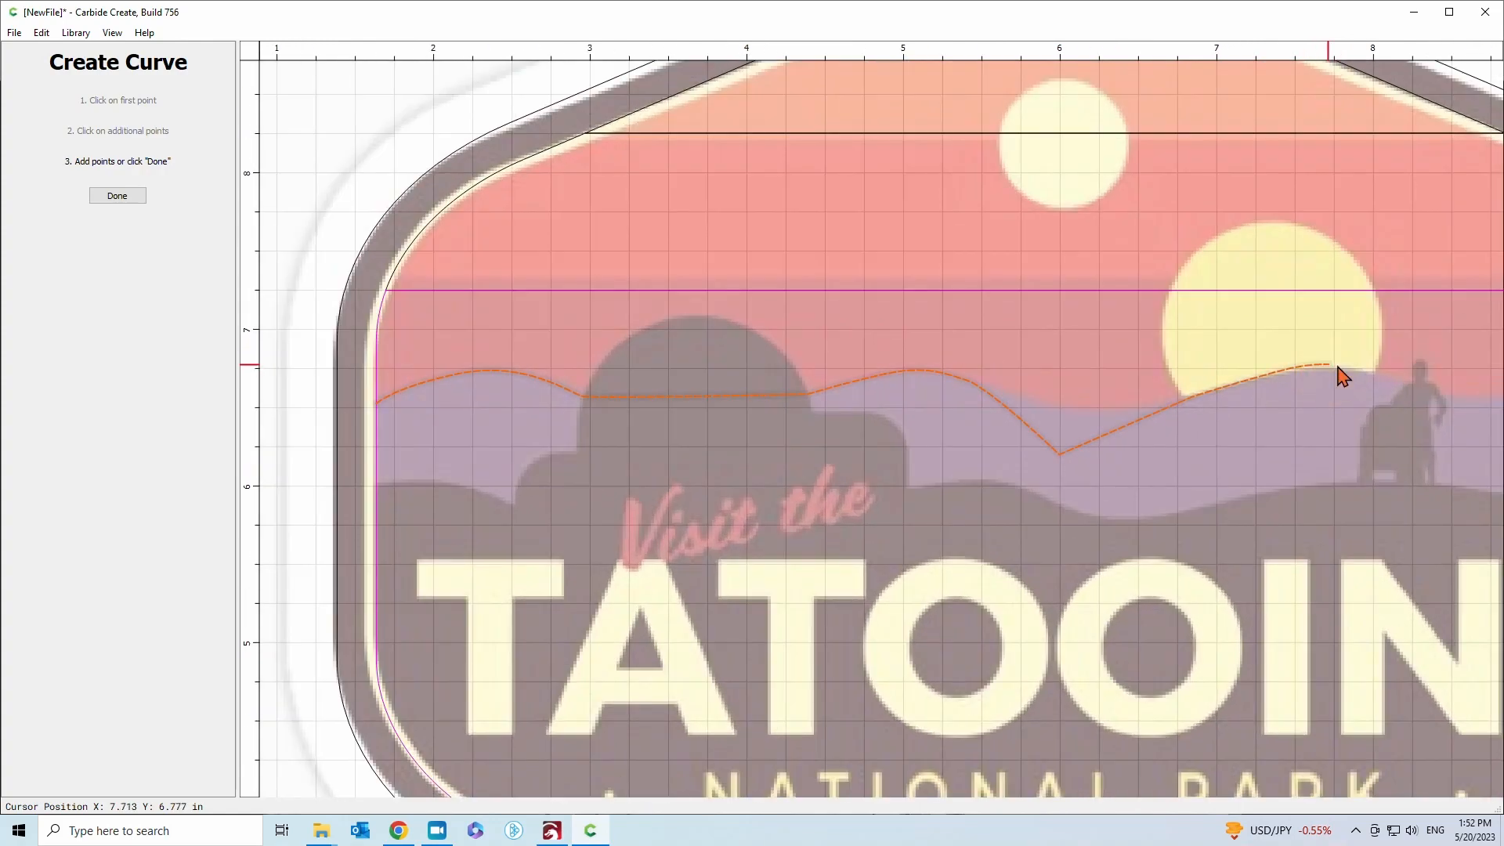
scroll(1443, 407, "down", 3)
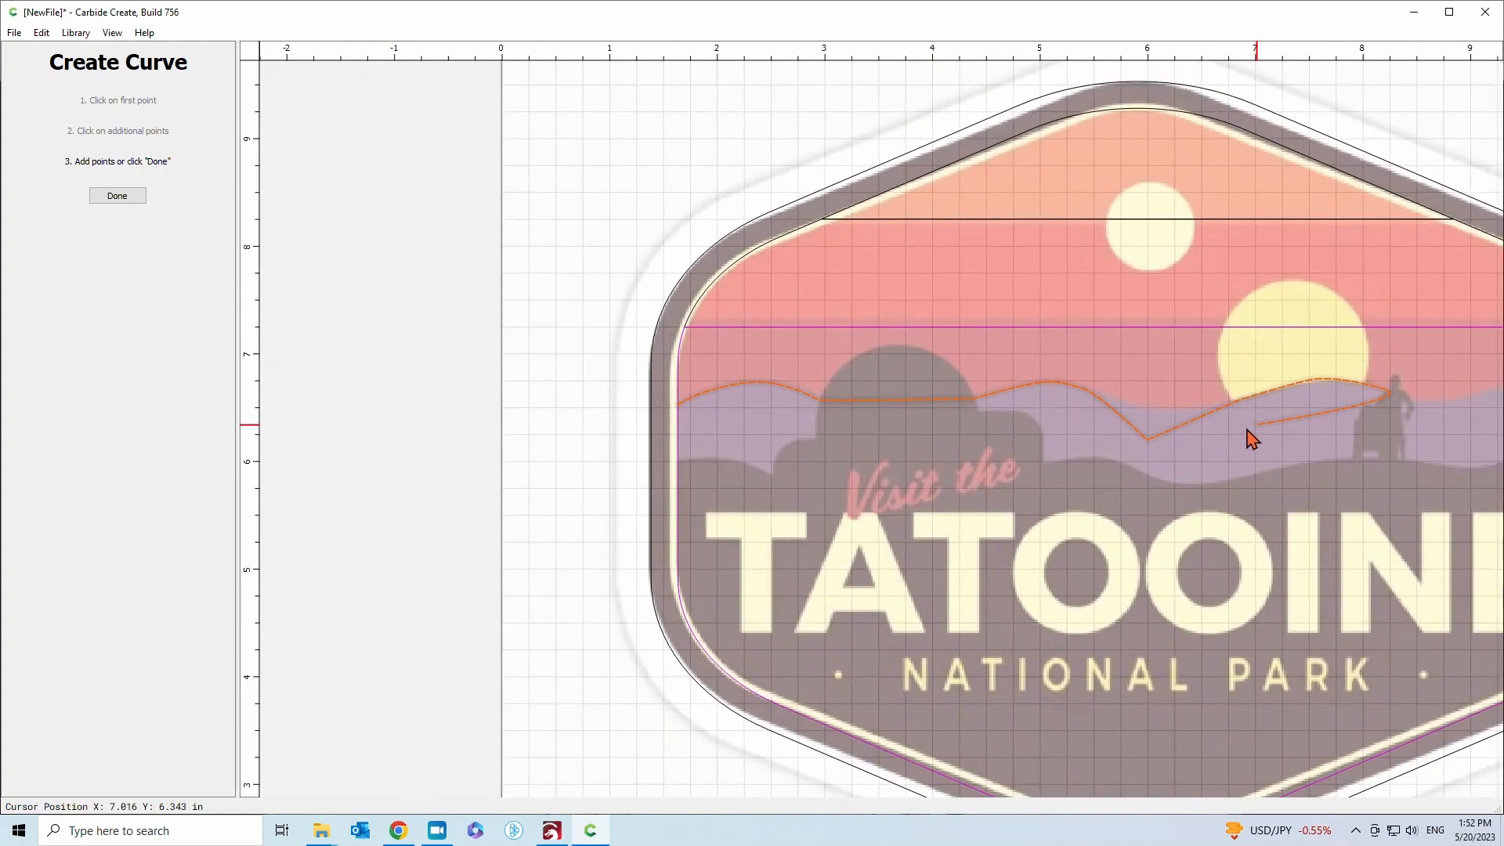
scroll(1439, 415, "up", 1)
middle_click_drag(1416, 404, 1099, 406)
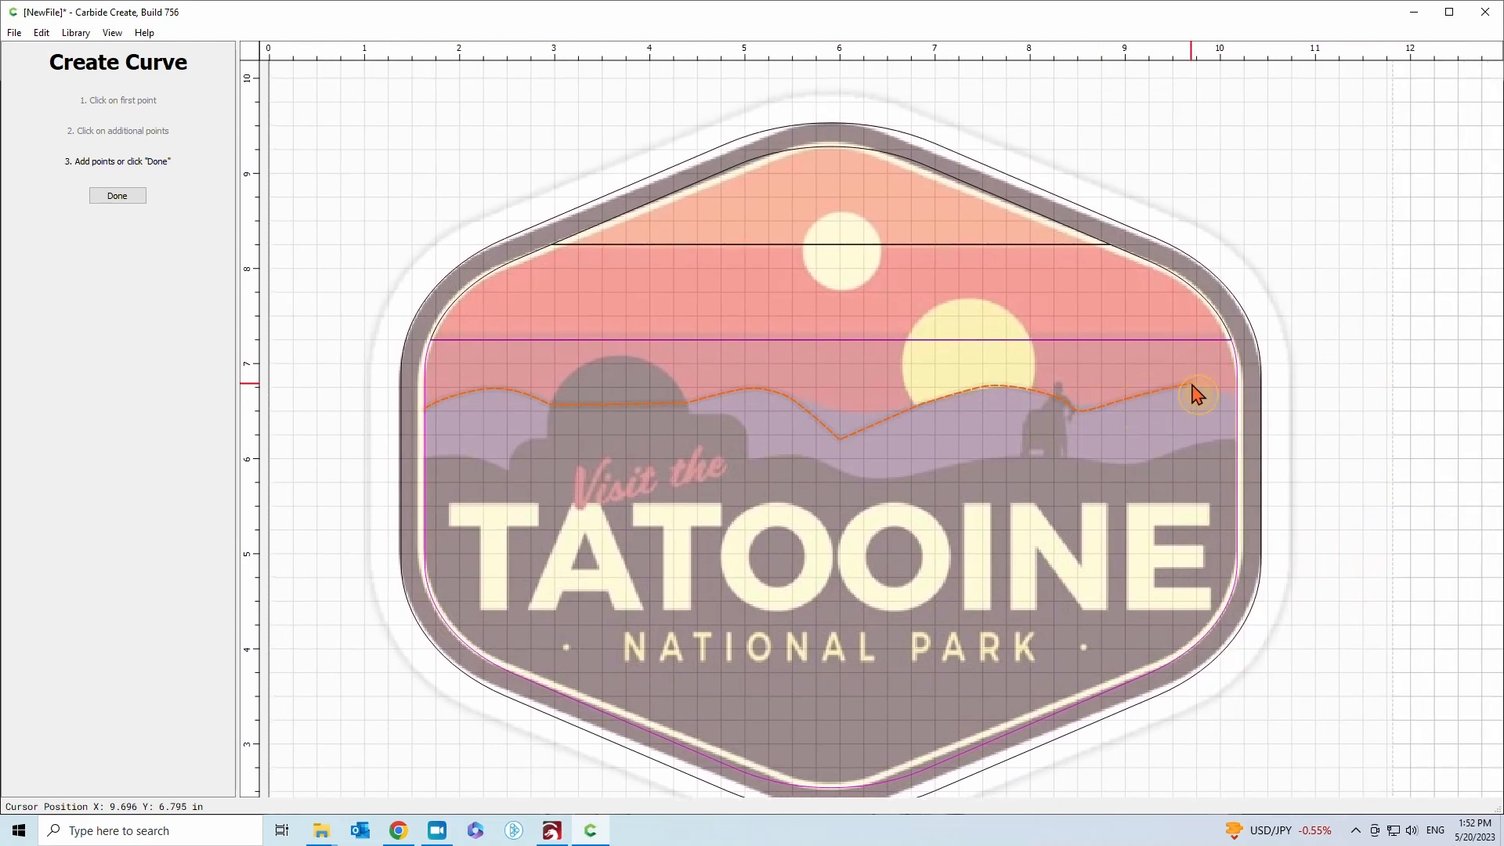
left_click(1240, 405)
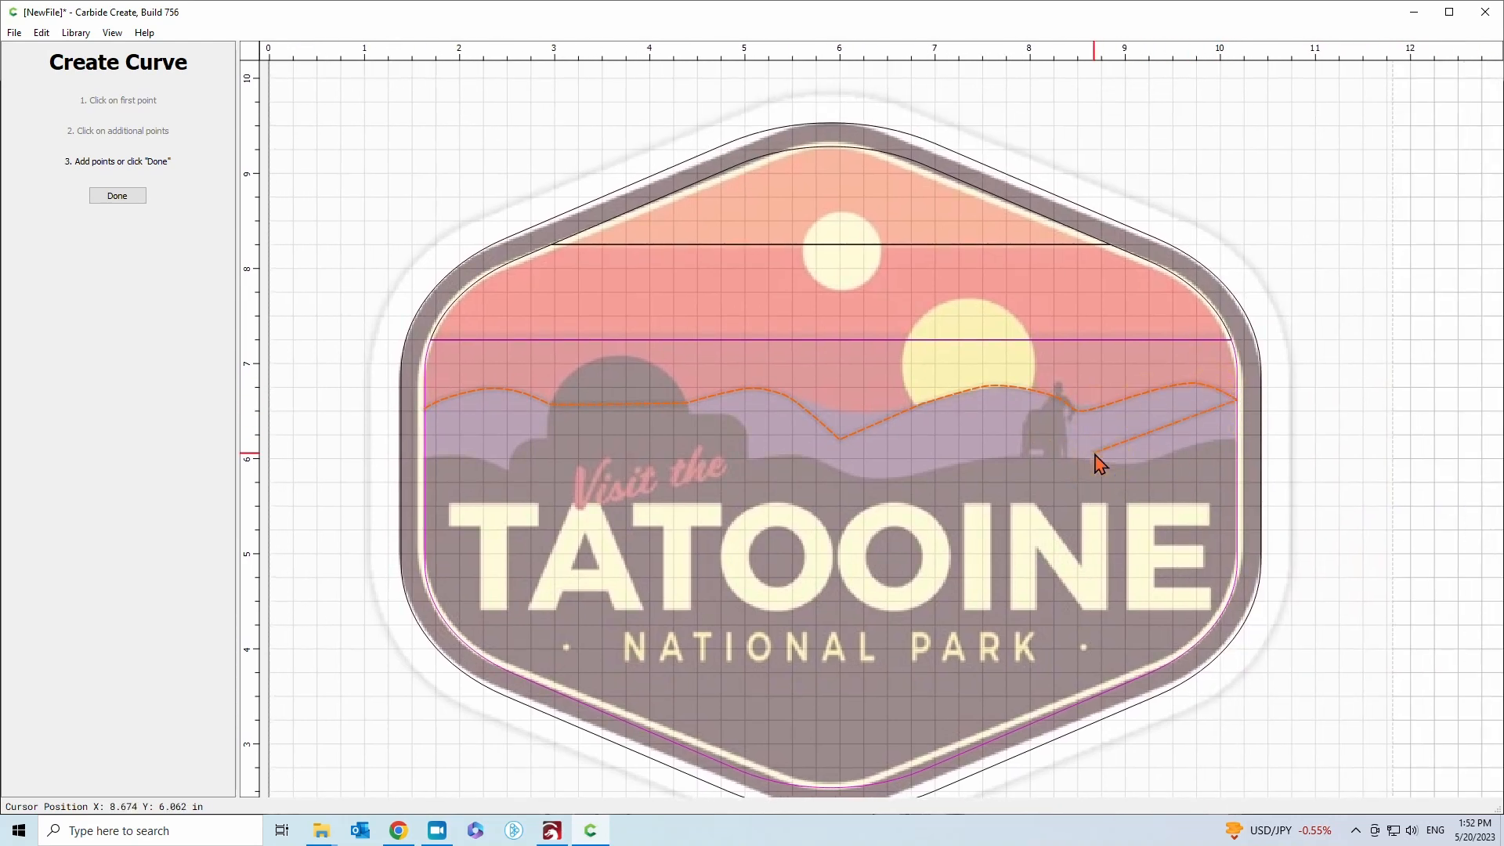
left_click(118, 197)
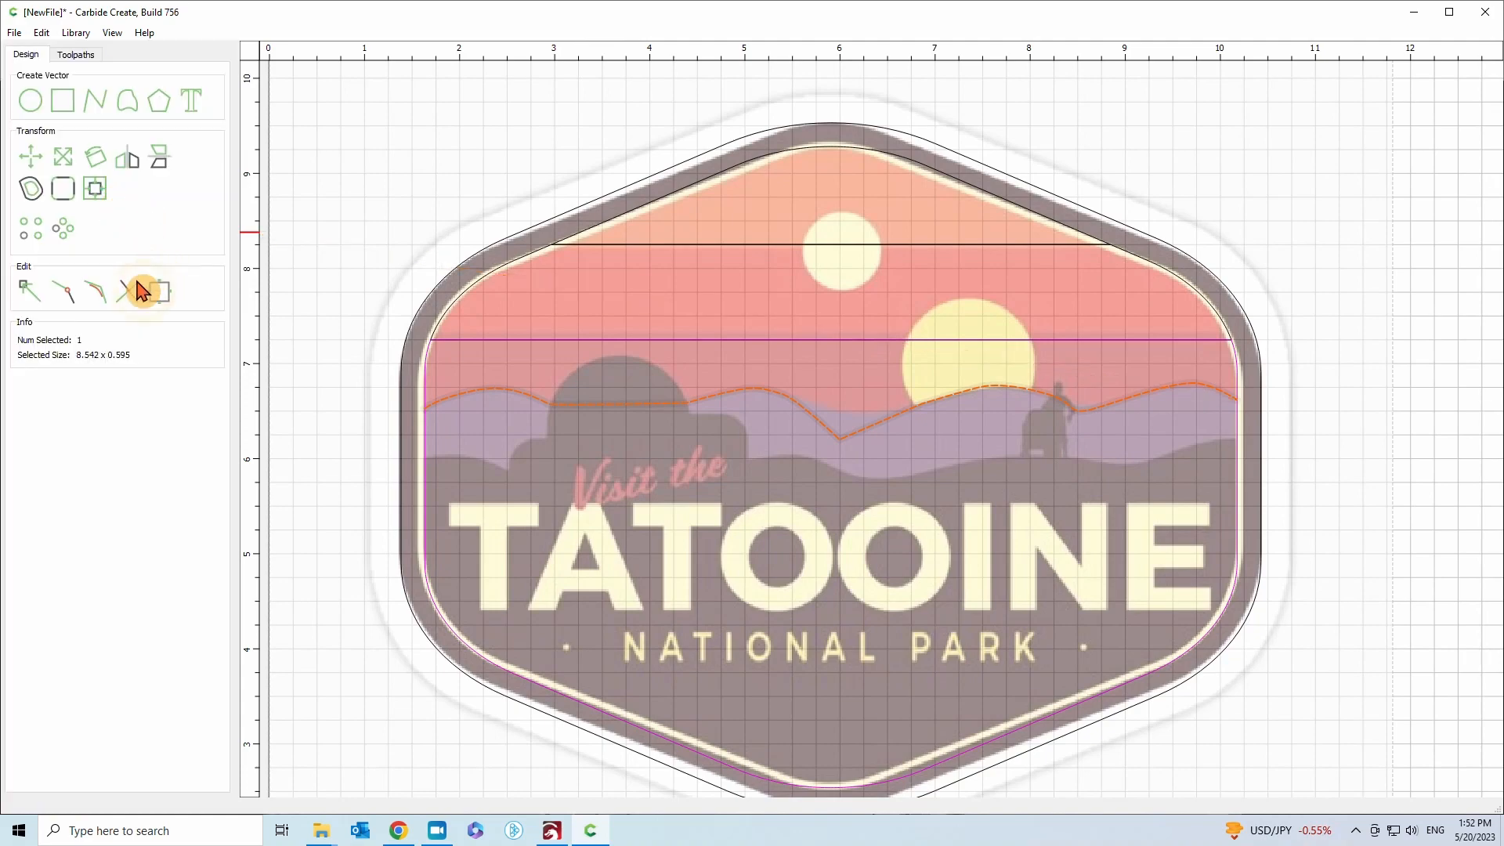
Move the hill curve's valley node onto the purple edge at about X 6.13, Y 6.49 in and make it smooth
left_click(26, 292)
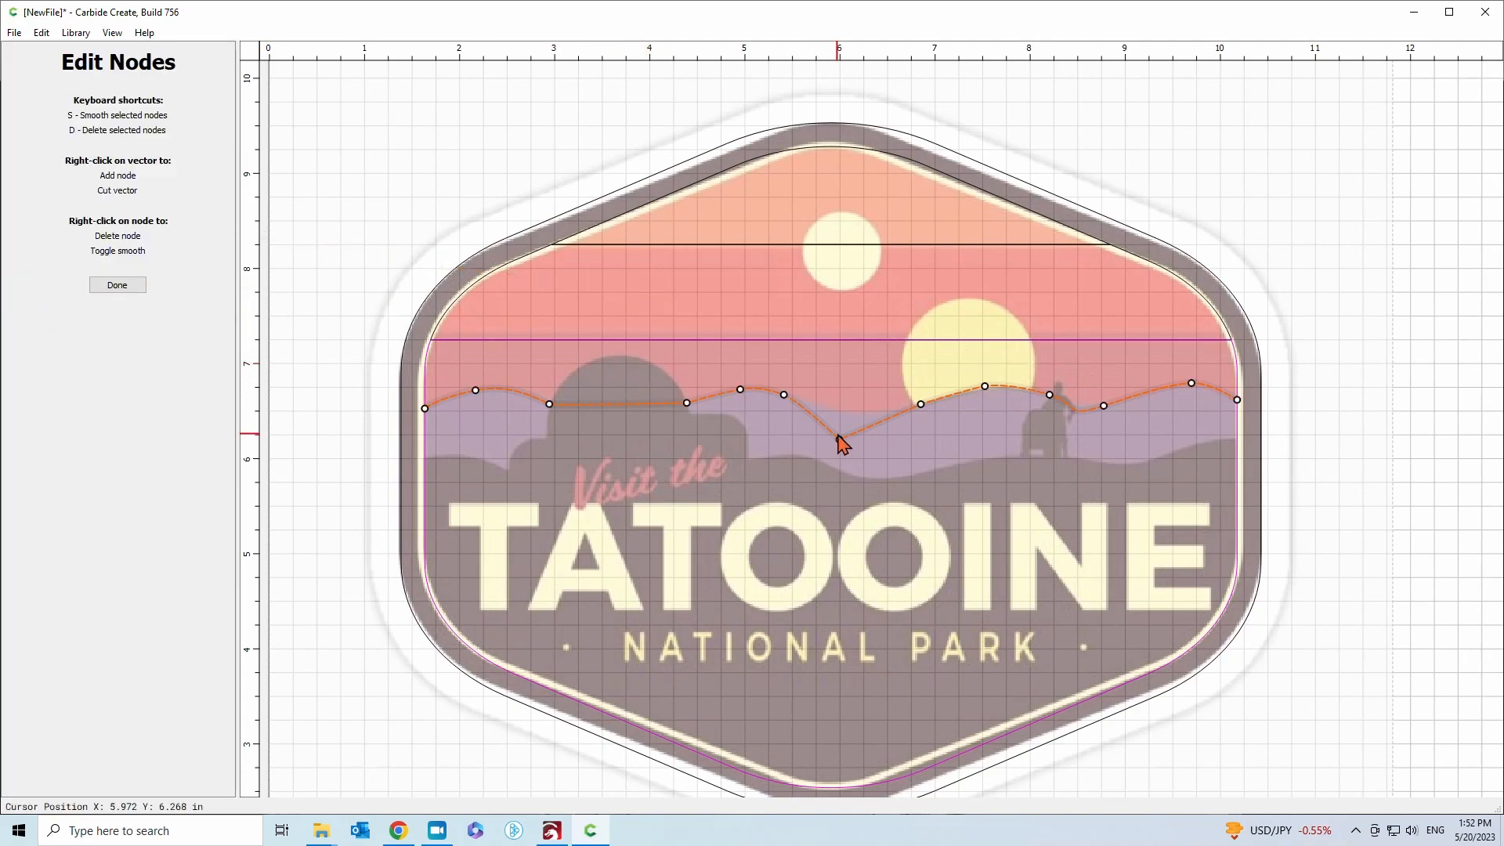
scroll(762, 384, "up", 5)
left_click_drag(883, 474, 914, 408)
right_click(915, 409)
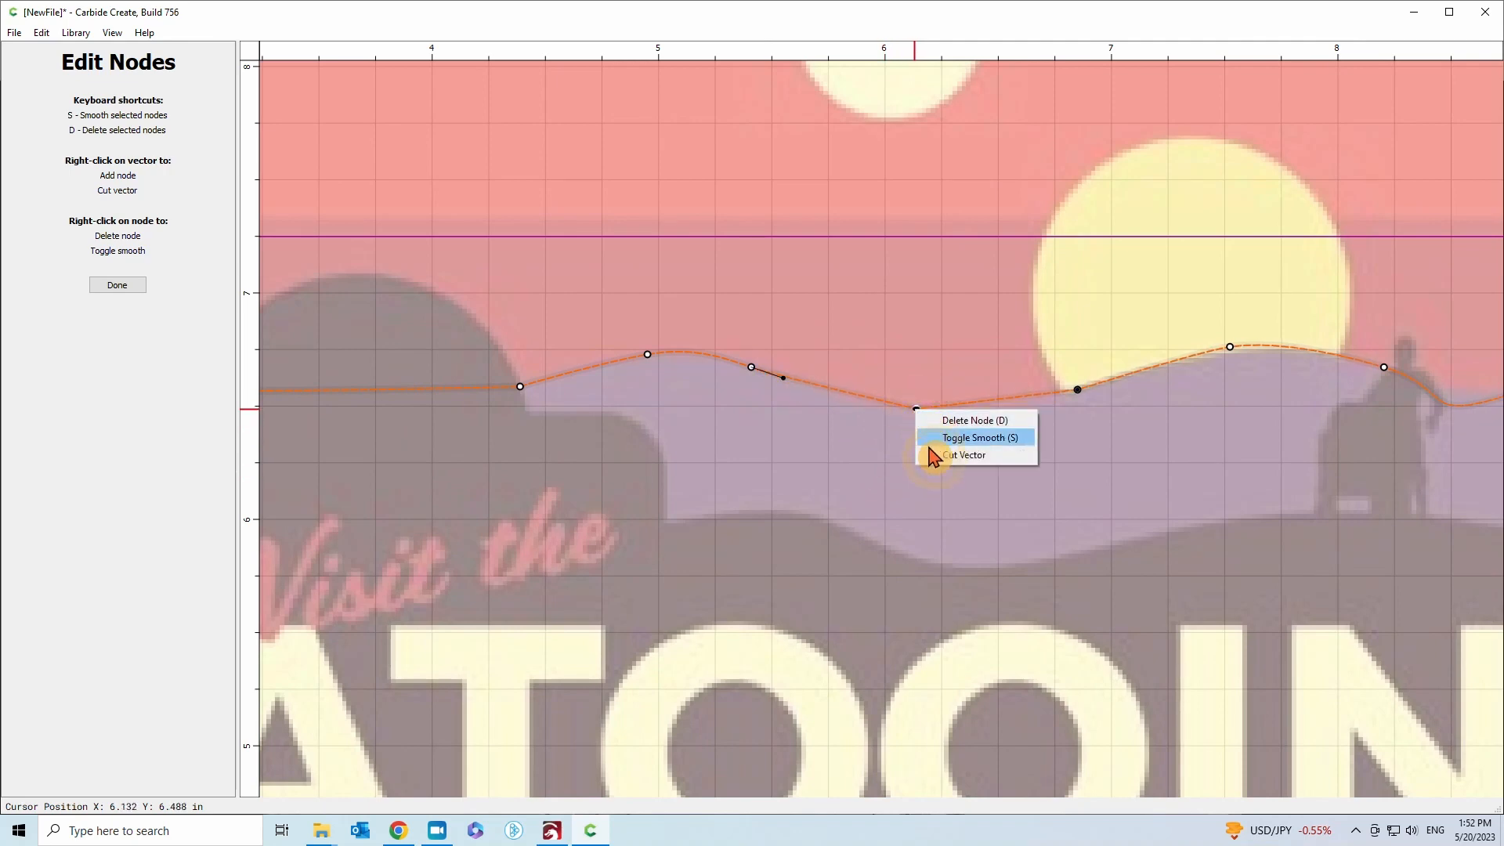
left_click(914, 408)
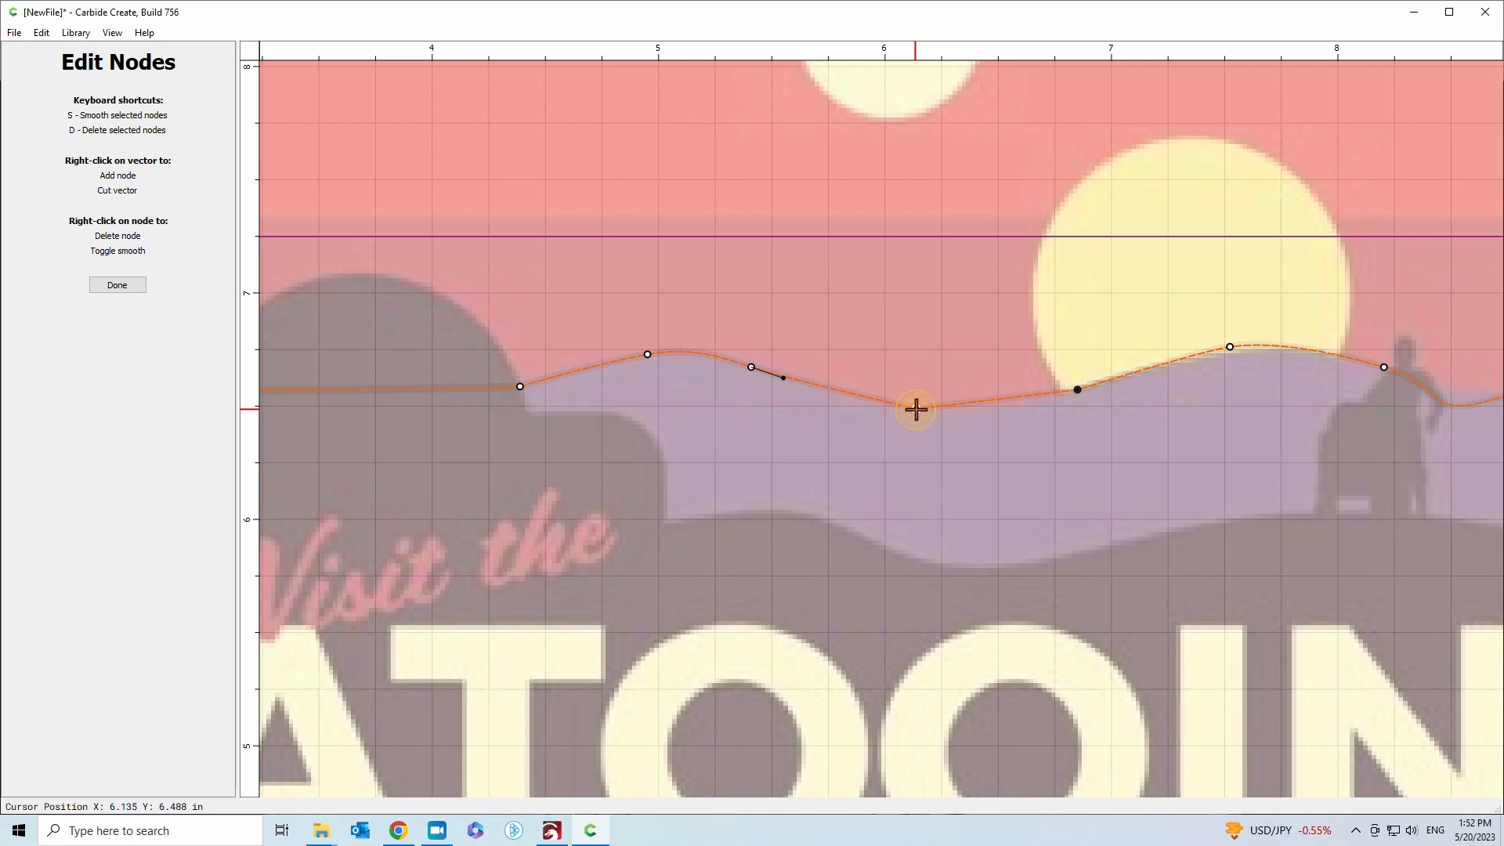
right_click(915, 408)
left_click(936, 437)
left_click_drag(948, 409, 961, 407)
scroll(772, 458, "down", 1)
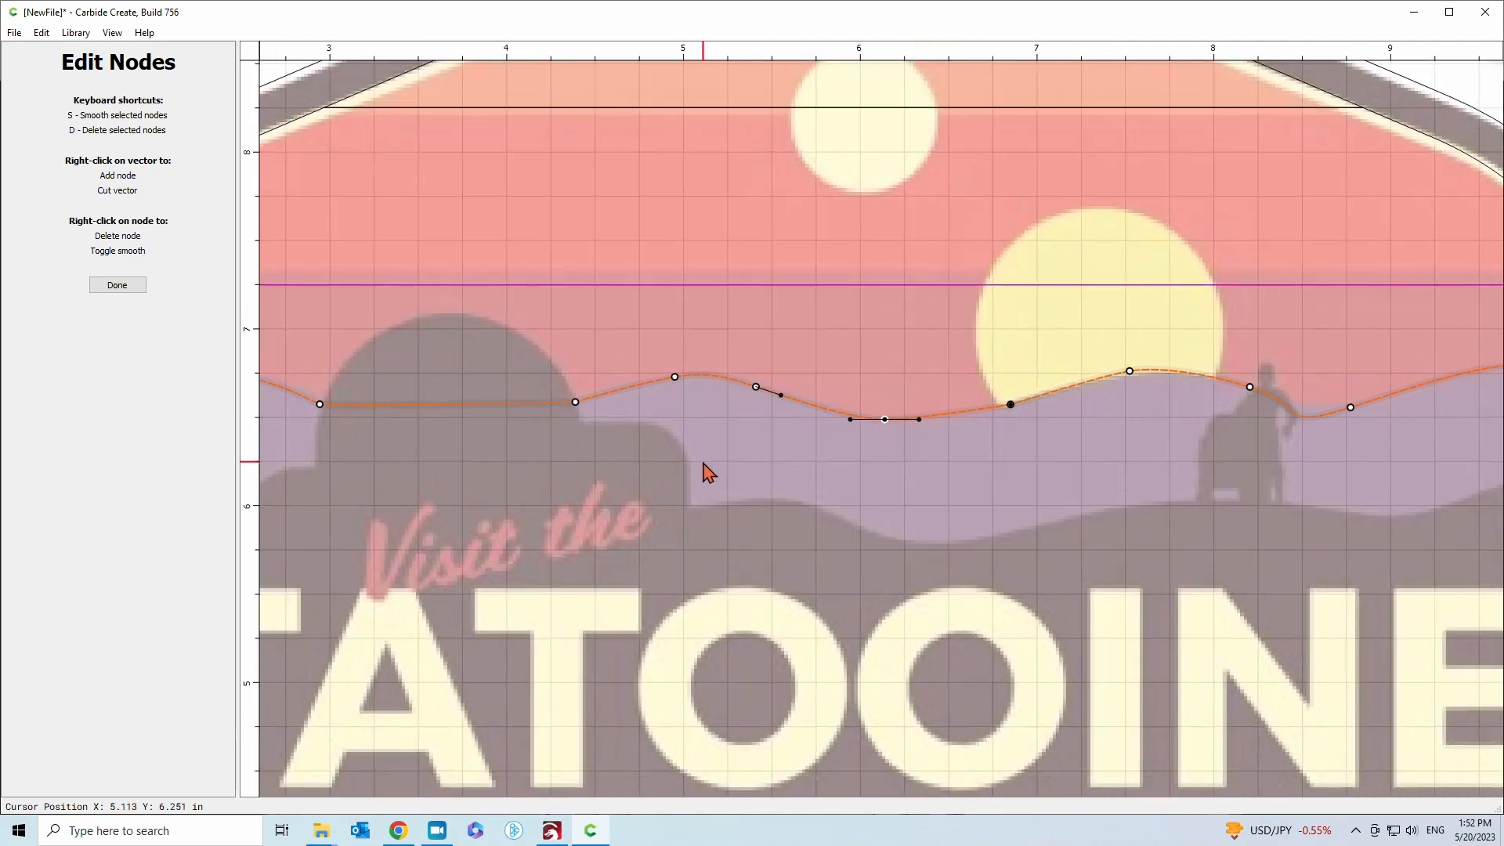
Adjust the handle of the hill curve's node at the standing figure to follow the purple edge, and finish node editing
left_click(1250, 387)
mouse_move(1306, 405)
left_mouse_down()
mouse_move(1289, 426)
mouse_move(1298, 413)
left_mouse_up()
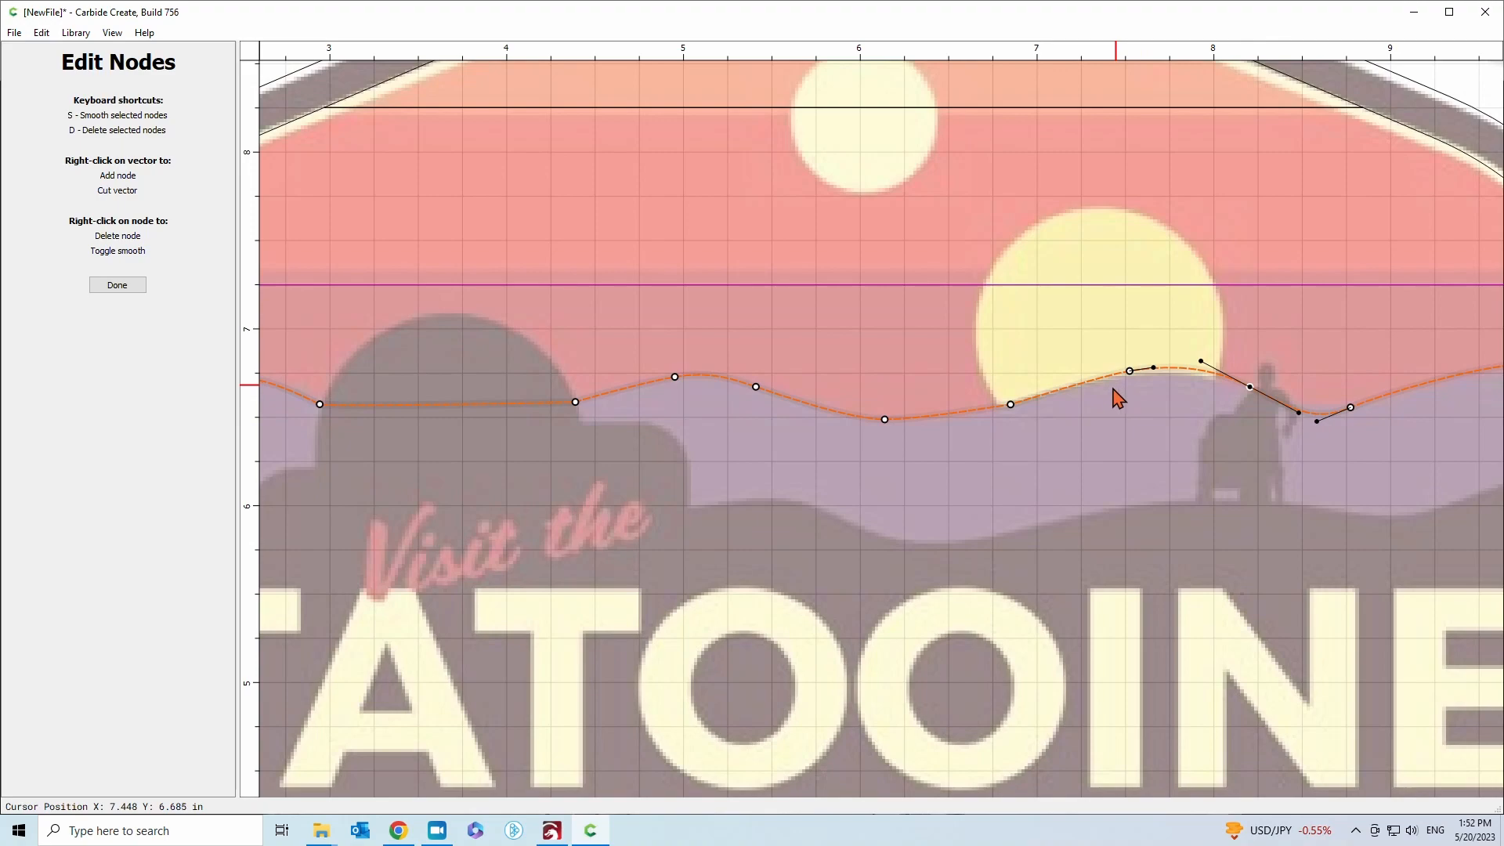
scroll(741, 449, "down", 3)
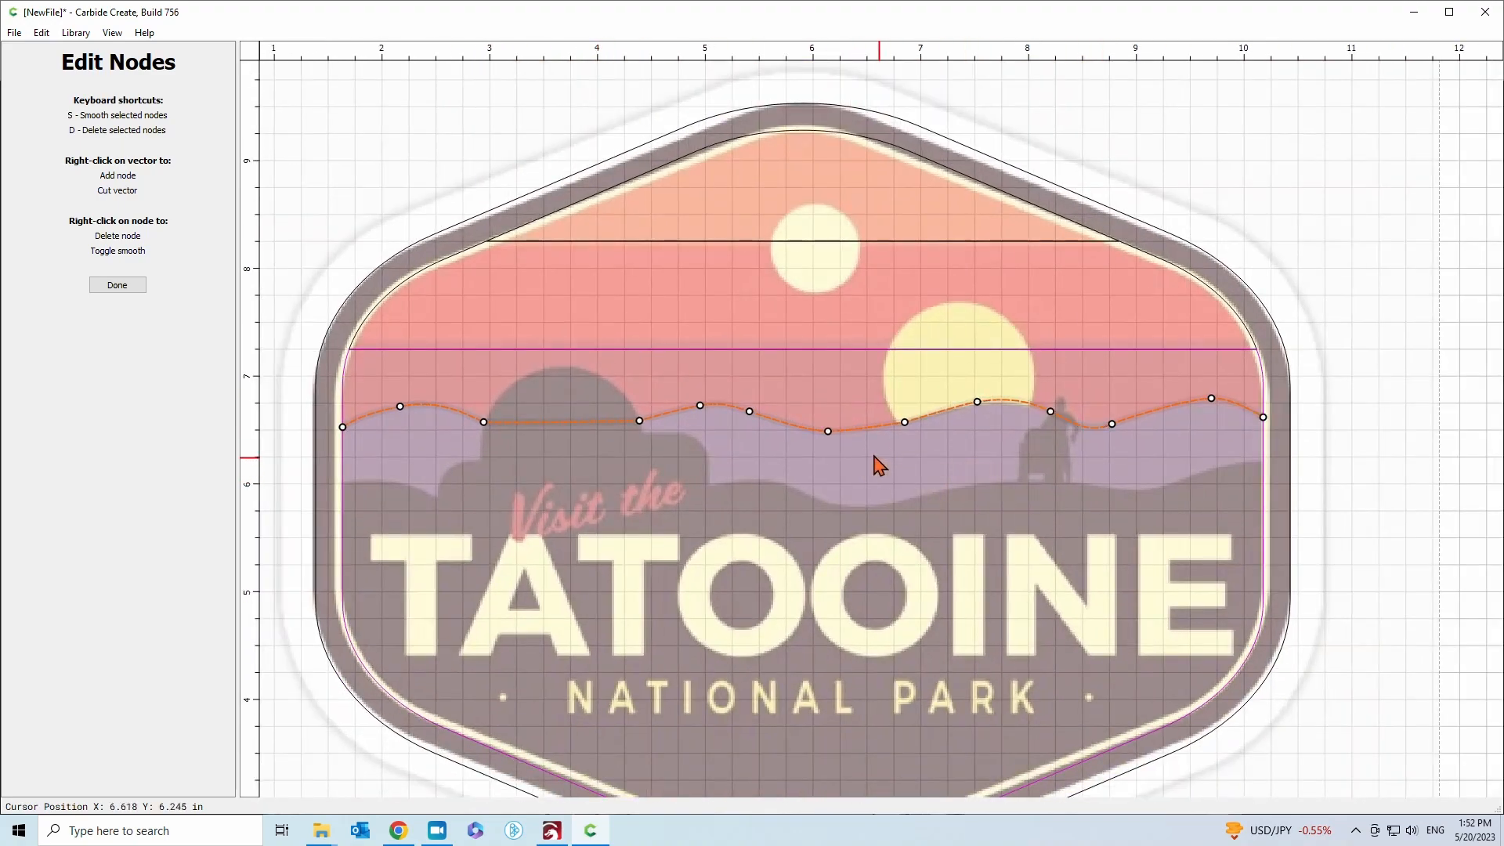
left_click(879, 468)
scroll(1073, 479, "down", 2)
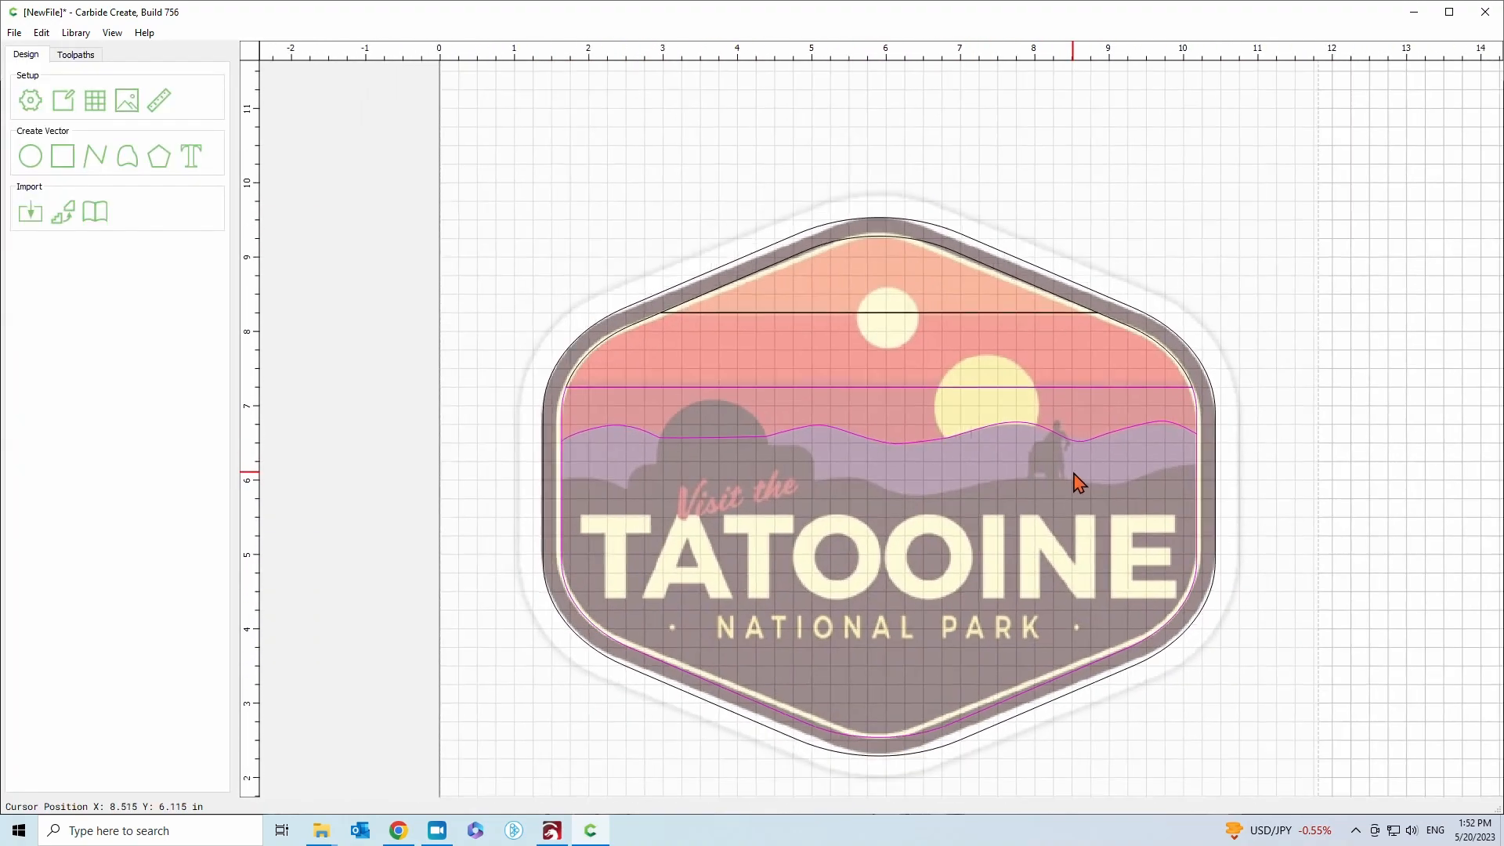
Duplicate the hill curve and align the copy exactly over the original by centring both
scroll(778, 441, "up", 2)
left_click(746, 422)
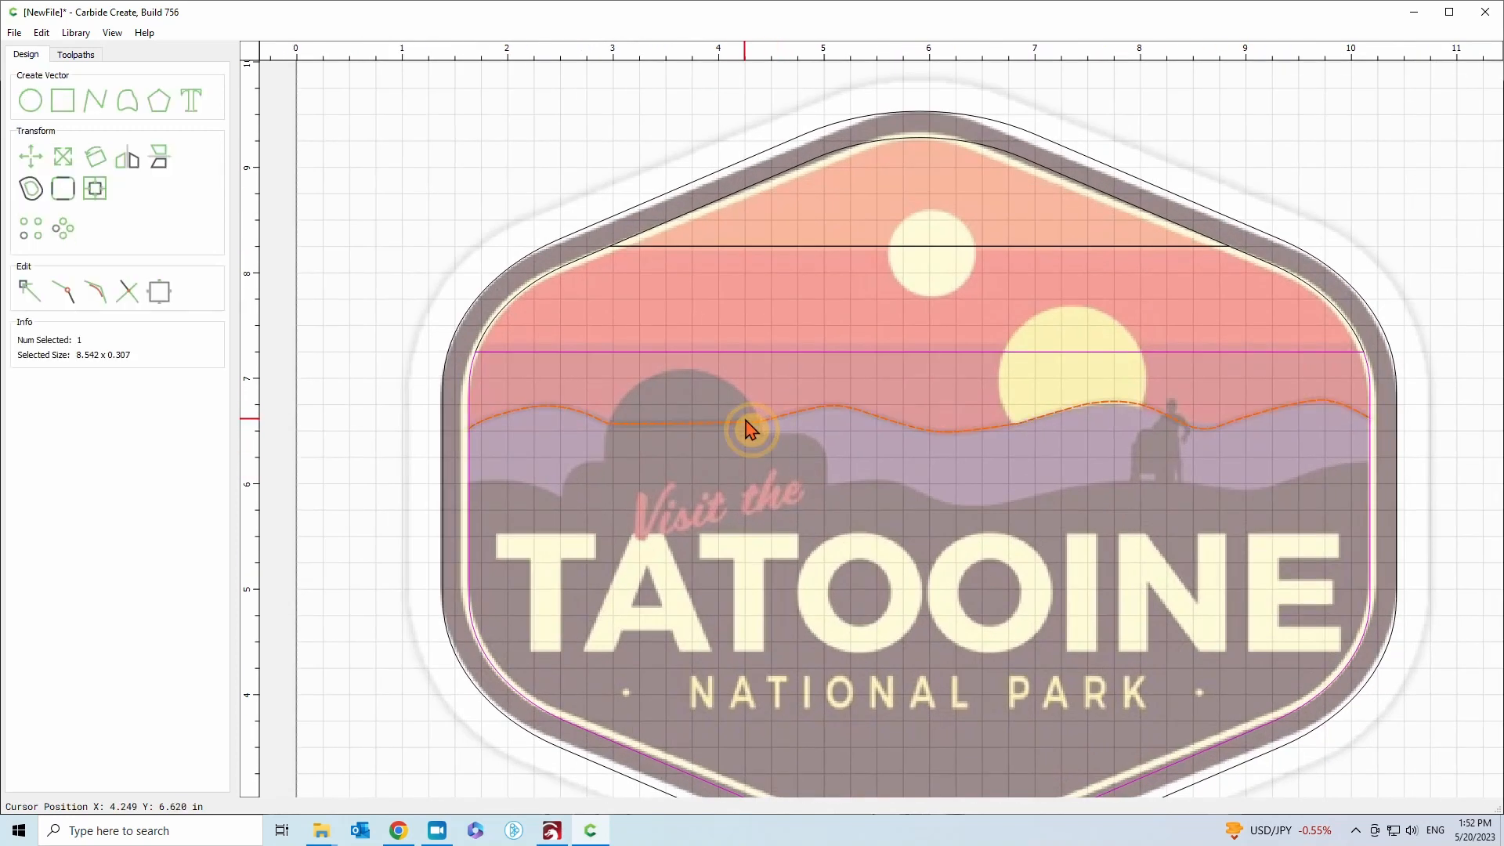
left_click(795, 498)
left_click(745, 423, "shift")
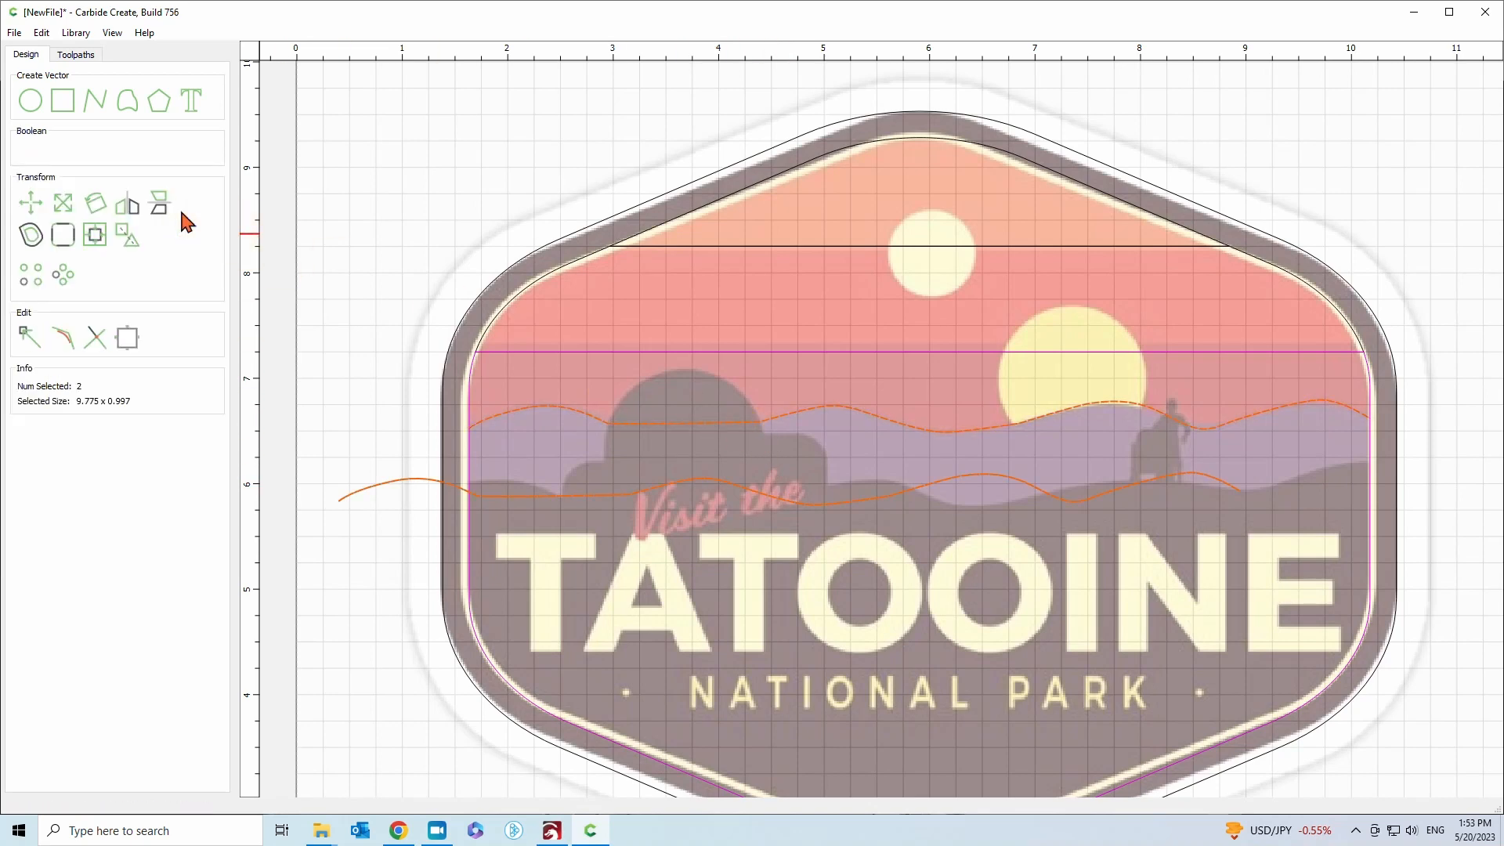
left_click(96, 235)
left_click(53, 127)
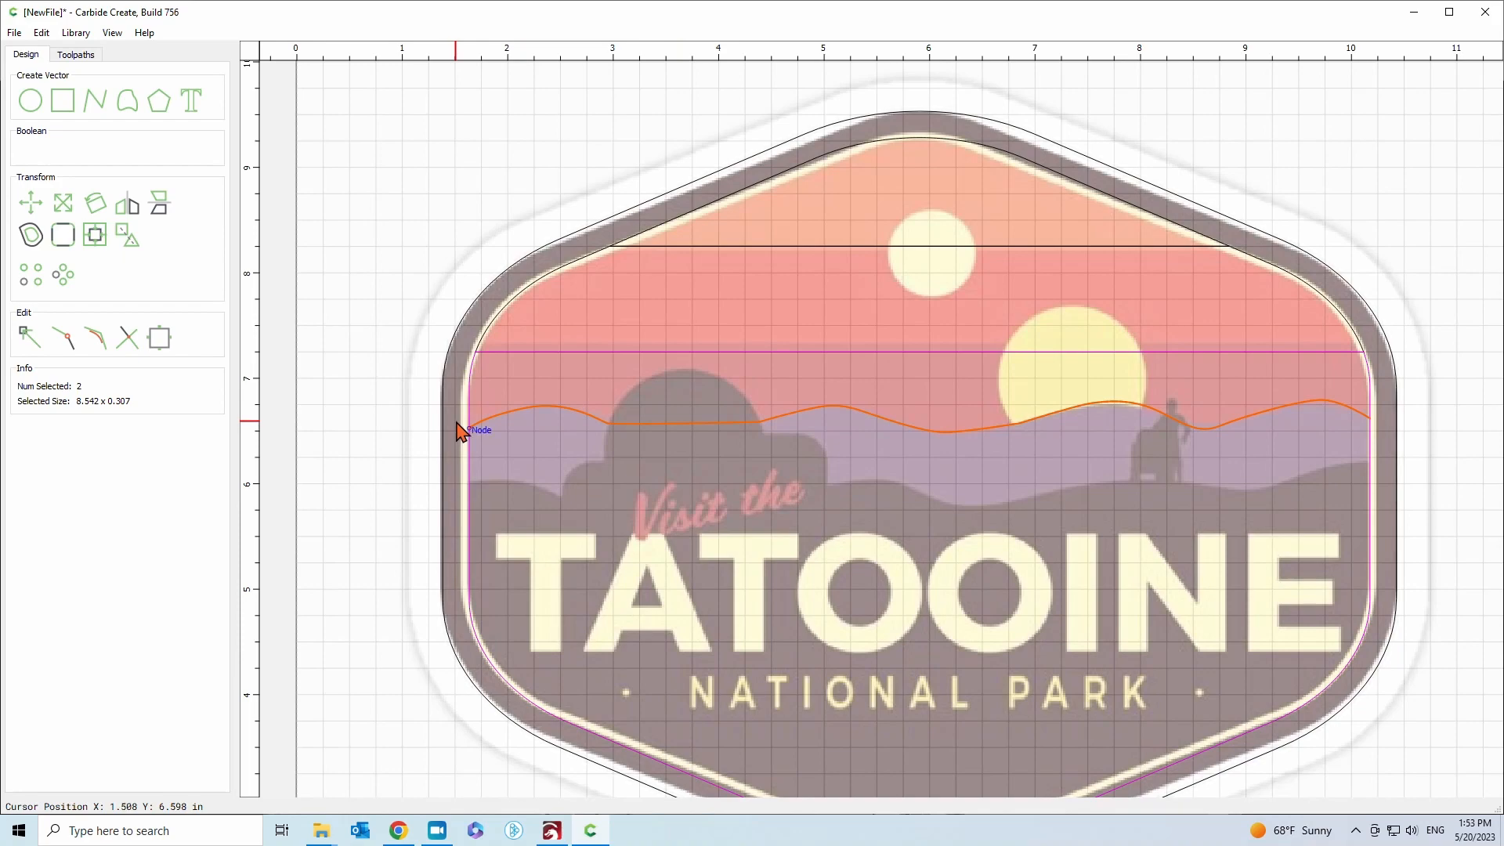
Cut the remaining inner border at its left node where the hill curve starts
scroll(461, 432, "up", 6)
left_click(495, 349)
left_click(30, 294)
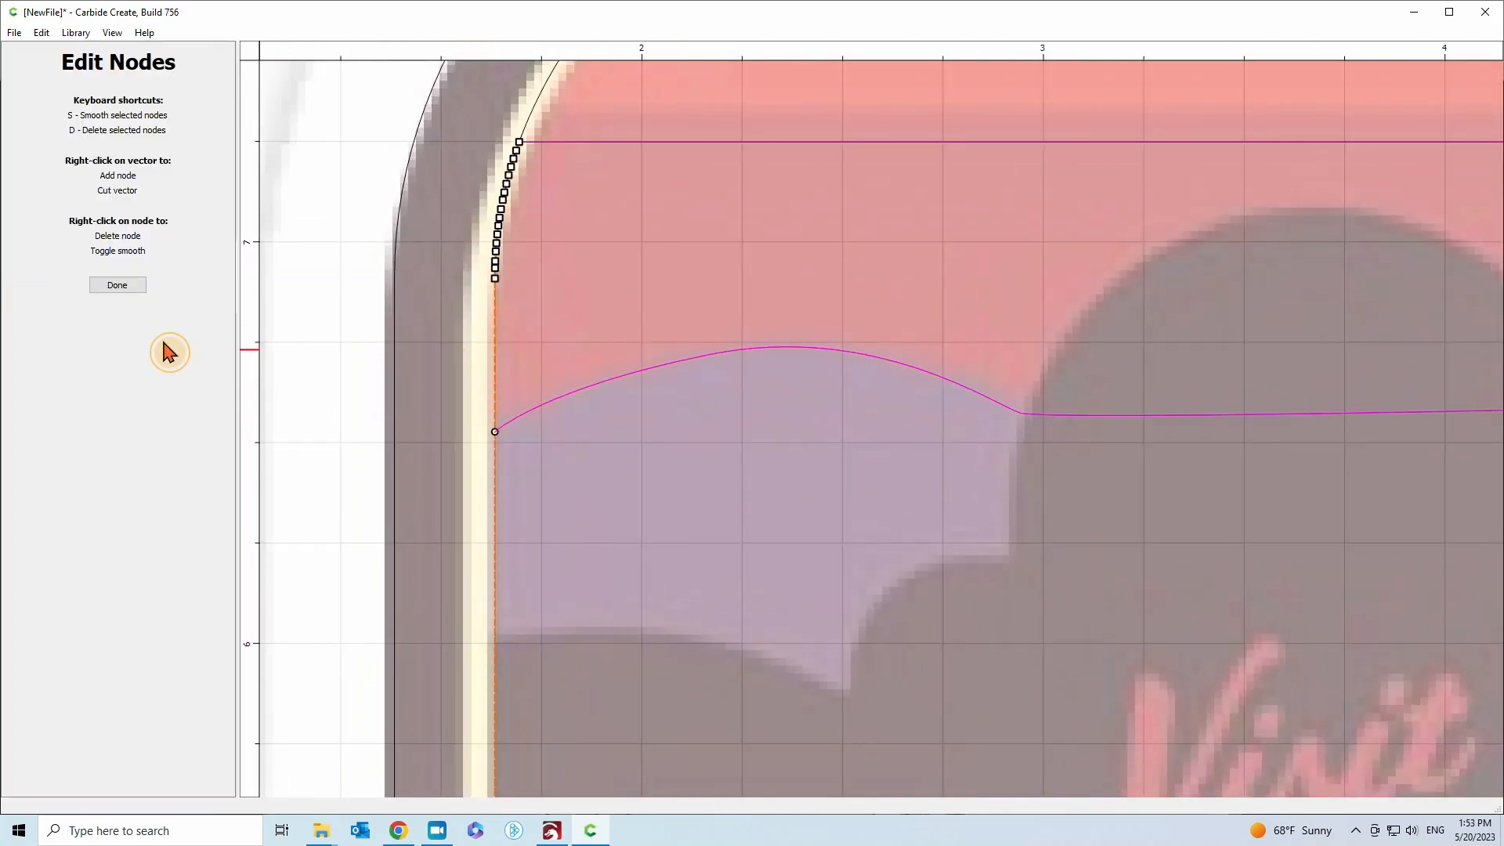
left_click(494, 430)
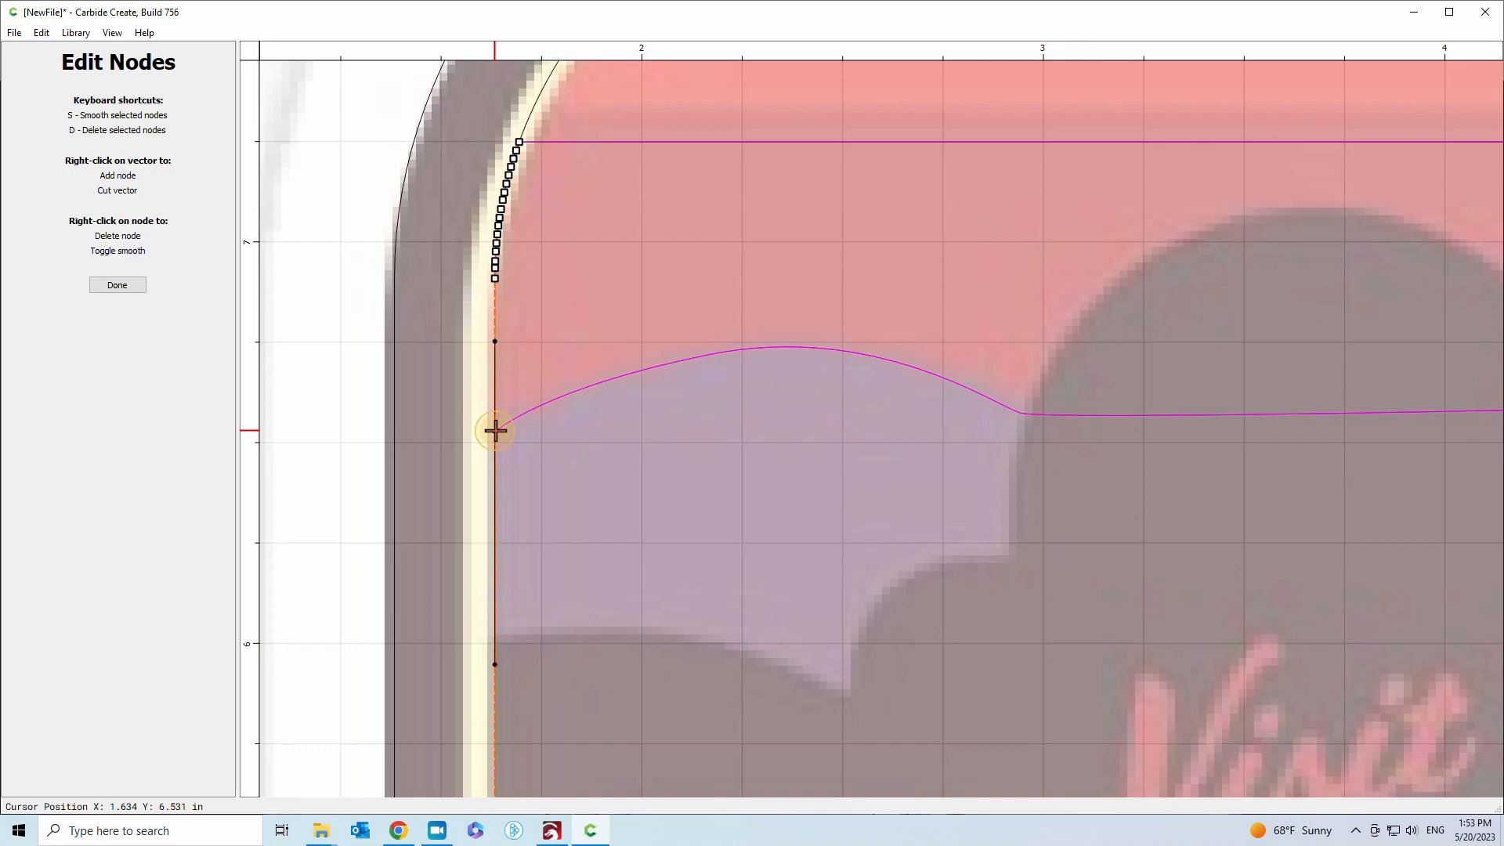
right_click(495, 431)
left_click(553, 461)
scroll(245, 466, "down", 8)
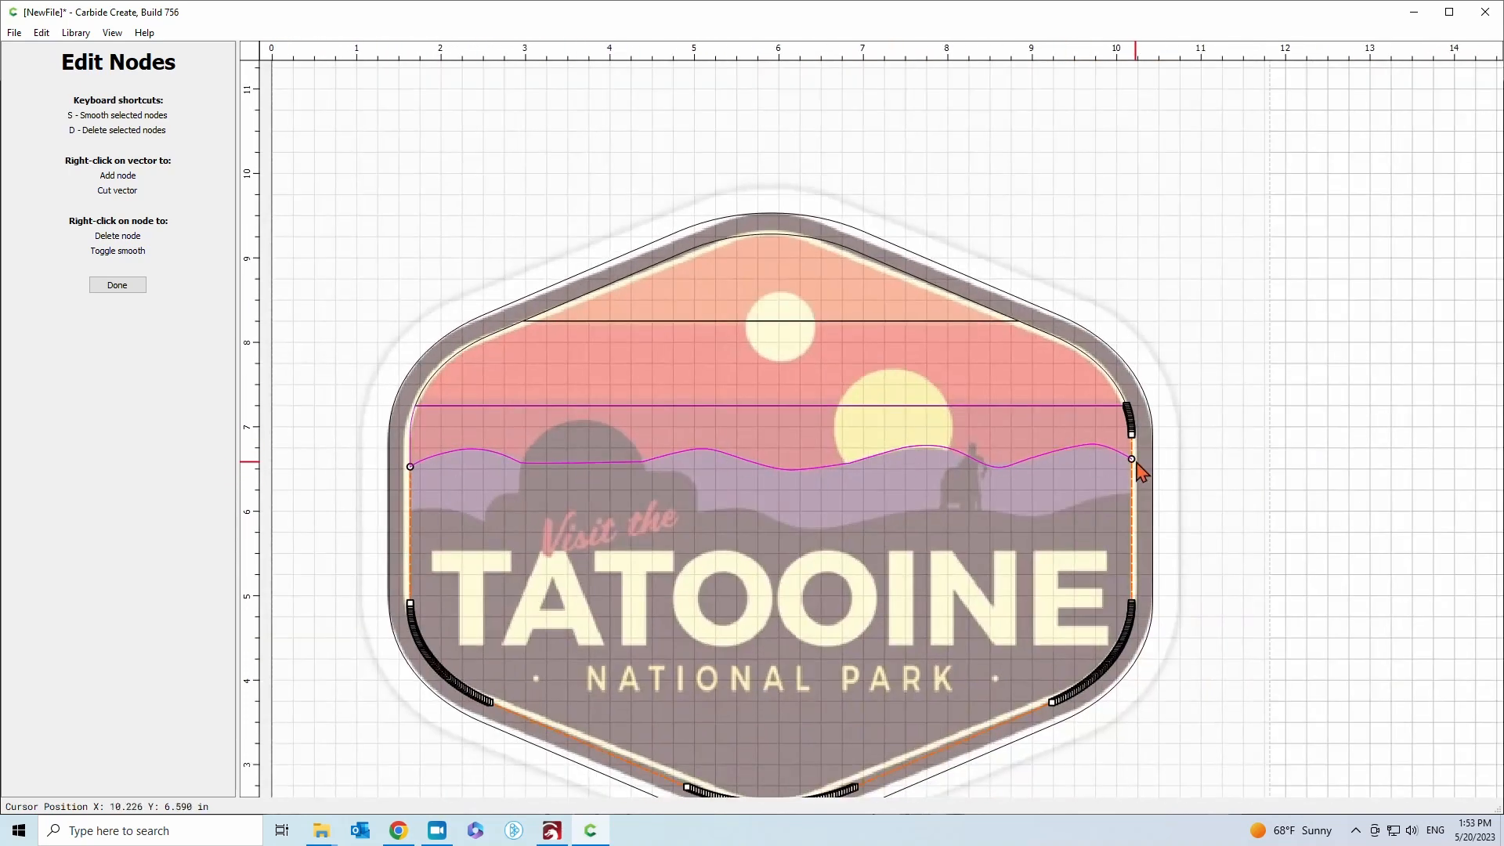
Cut the inner border at its right node where the hill curve ends, and finish node editing
left_click(1131, 459)
right_click(1131, 459)
left_click(1163, 505)
key("Escape")
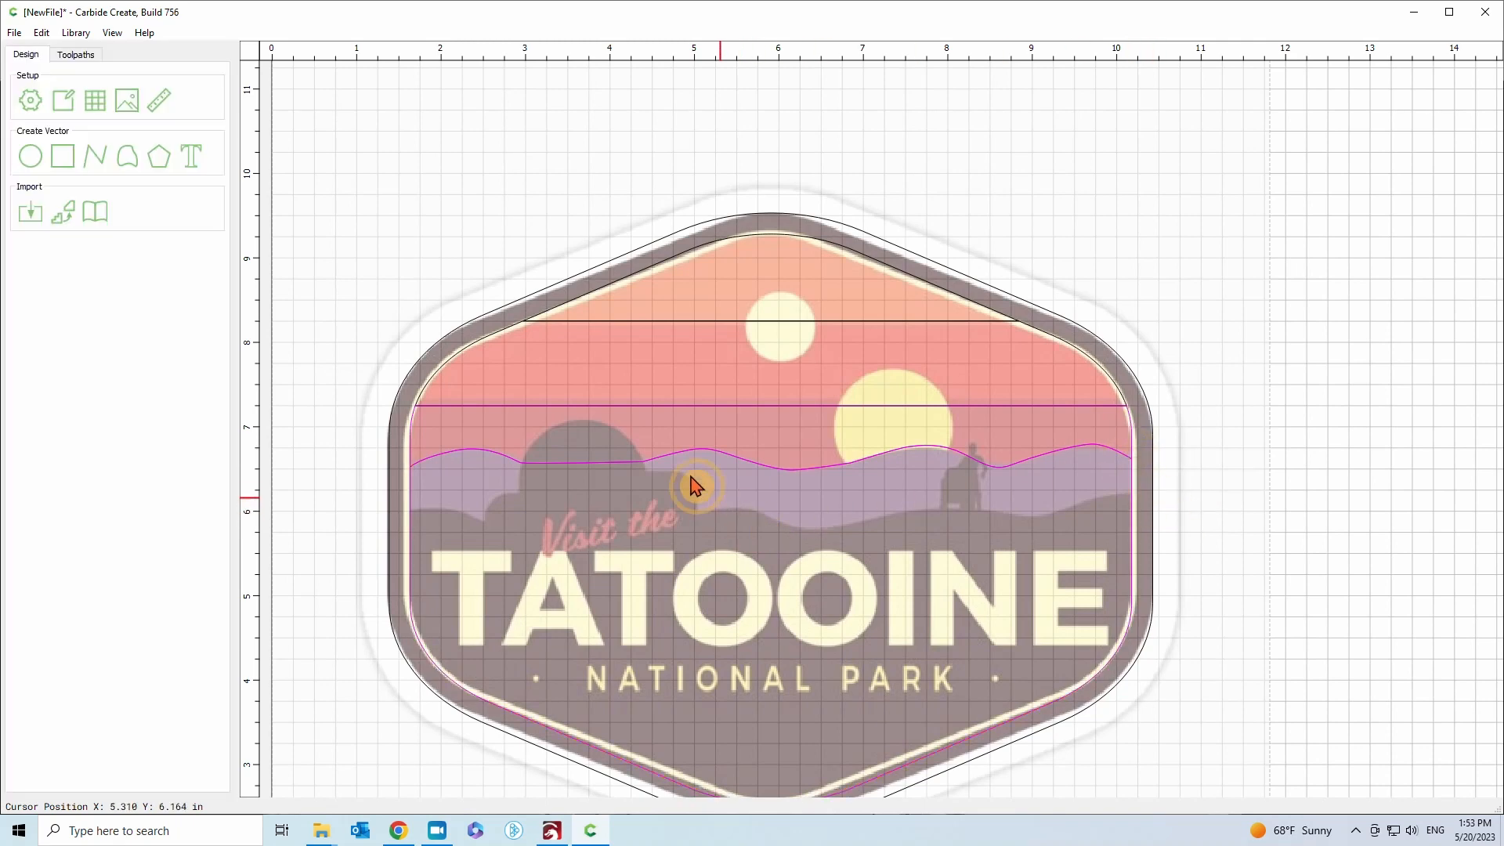
Join the lower horizontal line, both short border sides and one hill curve into a closed sky band, kept at its original position
left_click(672, 408)
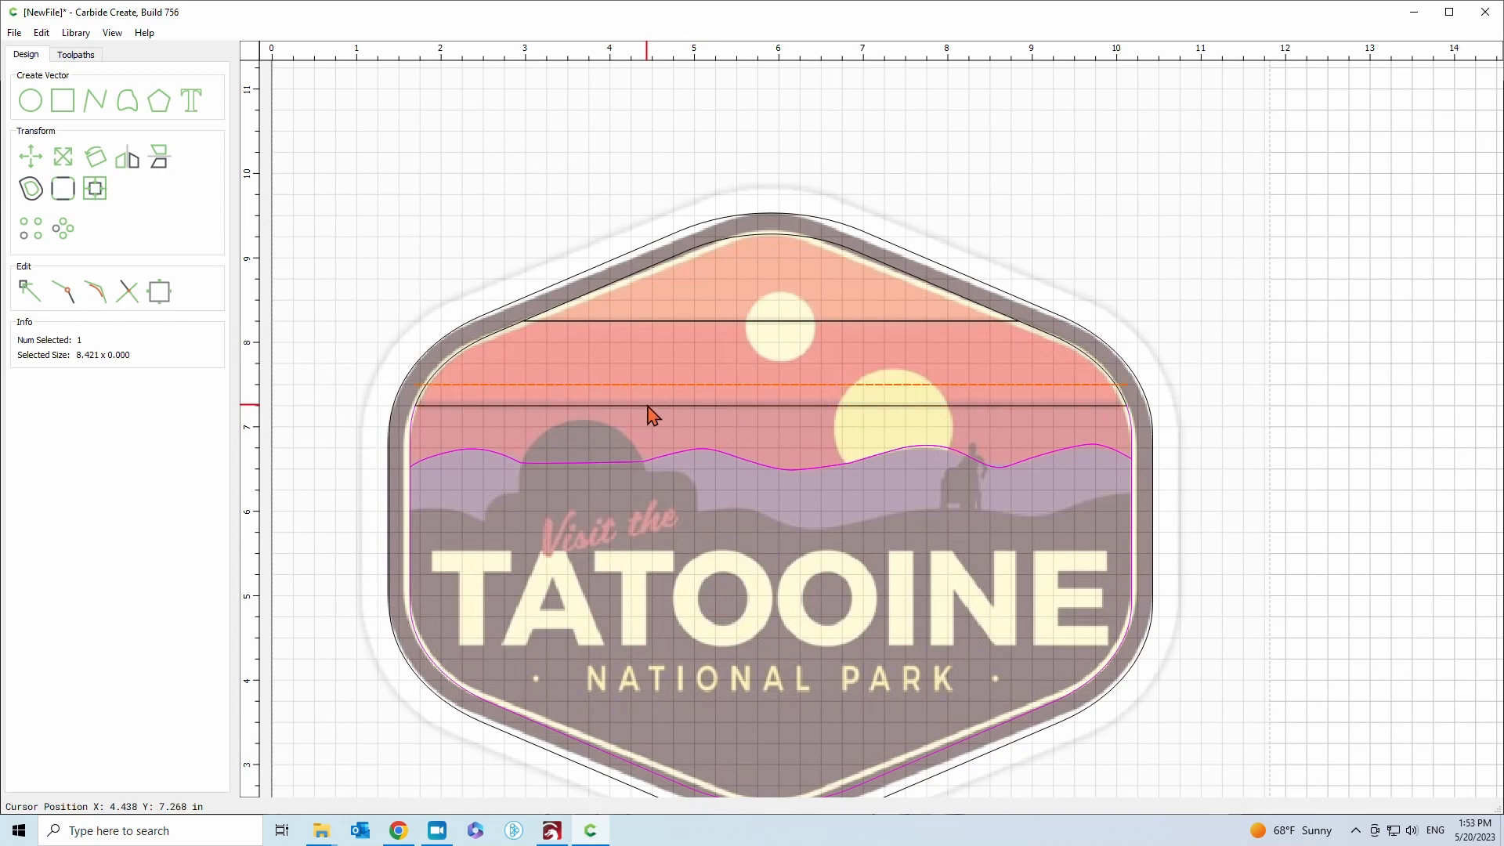
key("Down")
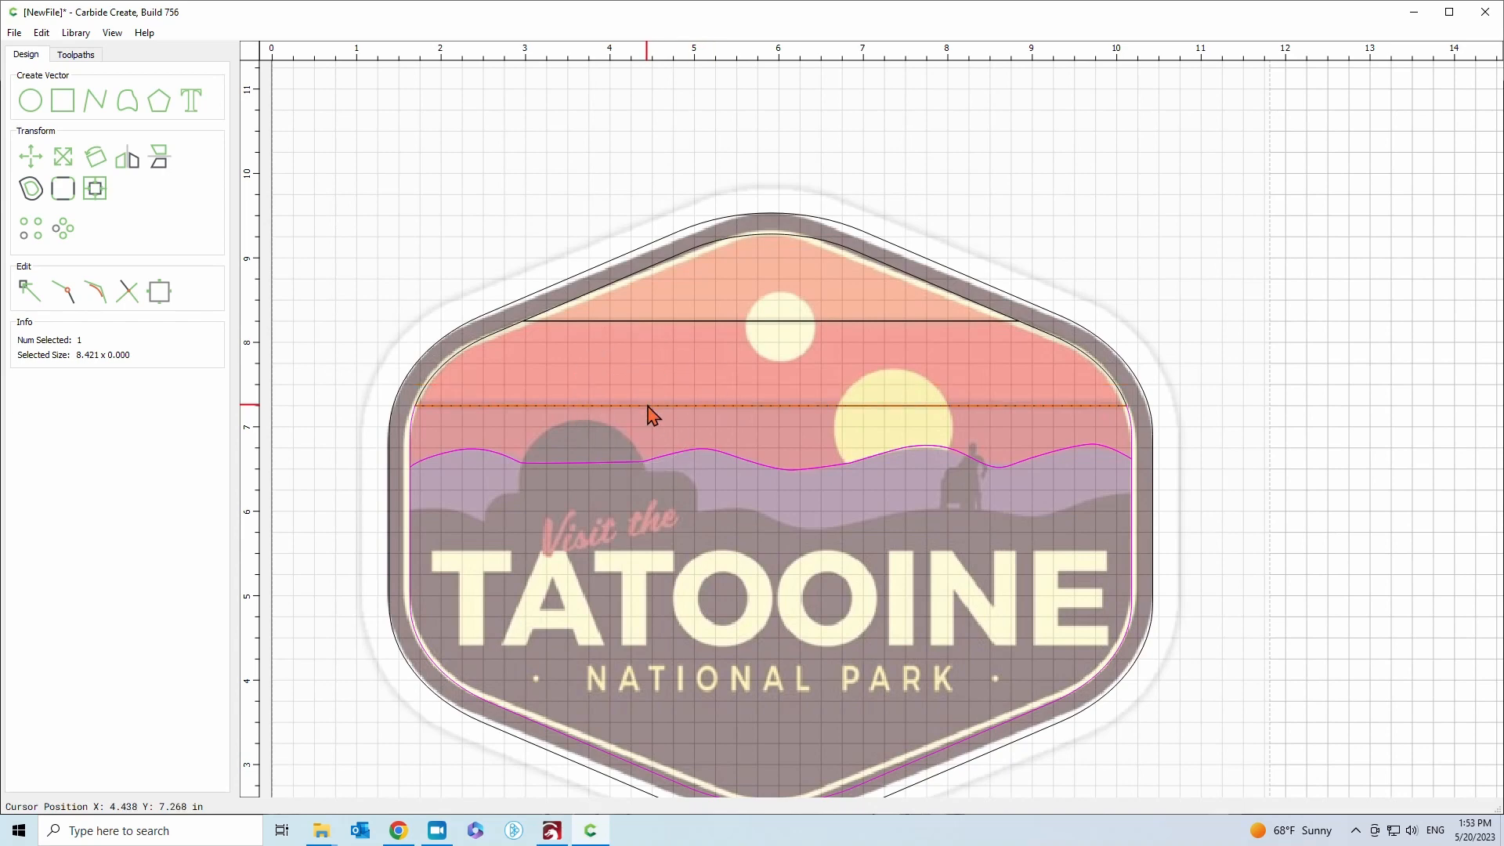
left_click(410, 437, "shift")
left_click(560, 462, "shift")
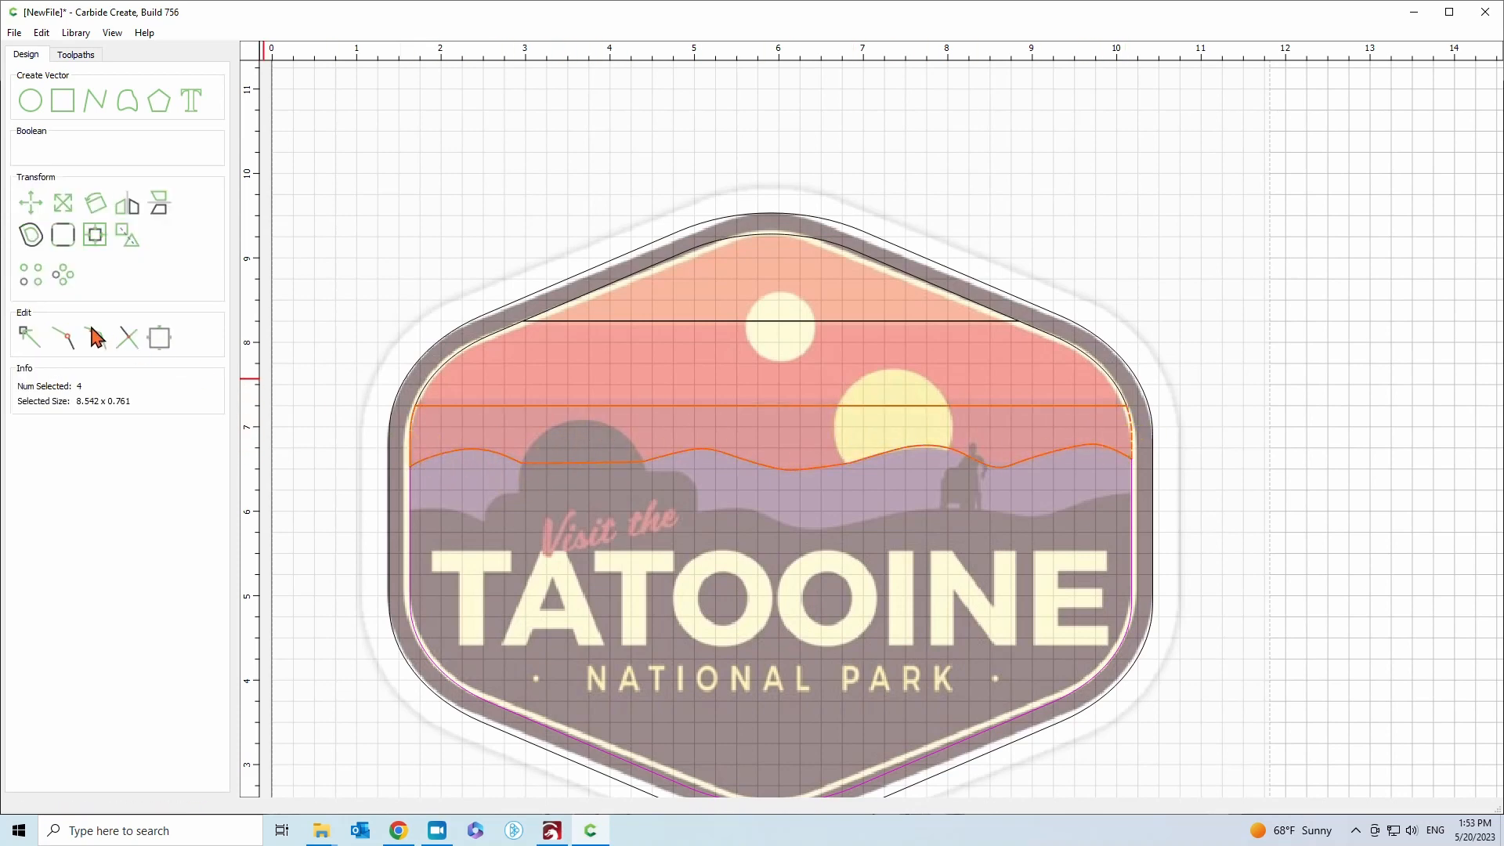
left_click(671, 504)
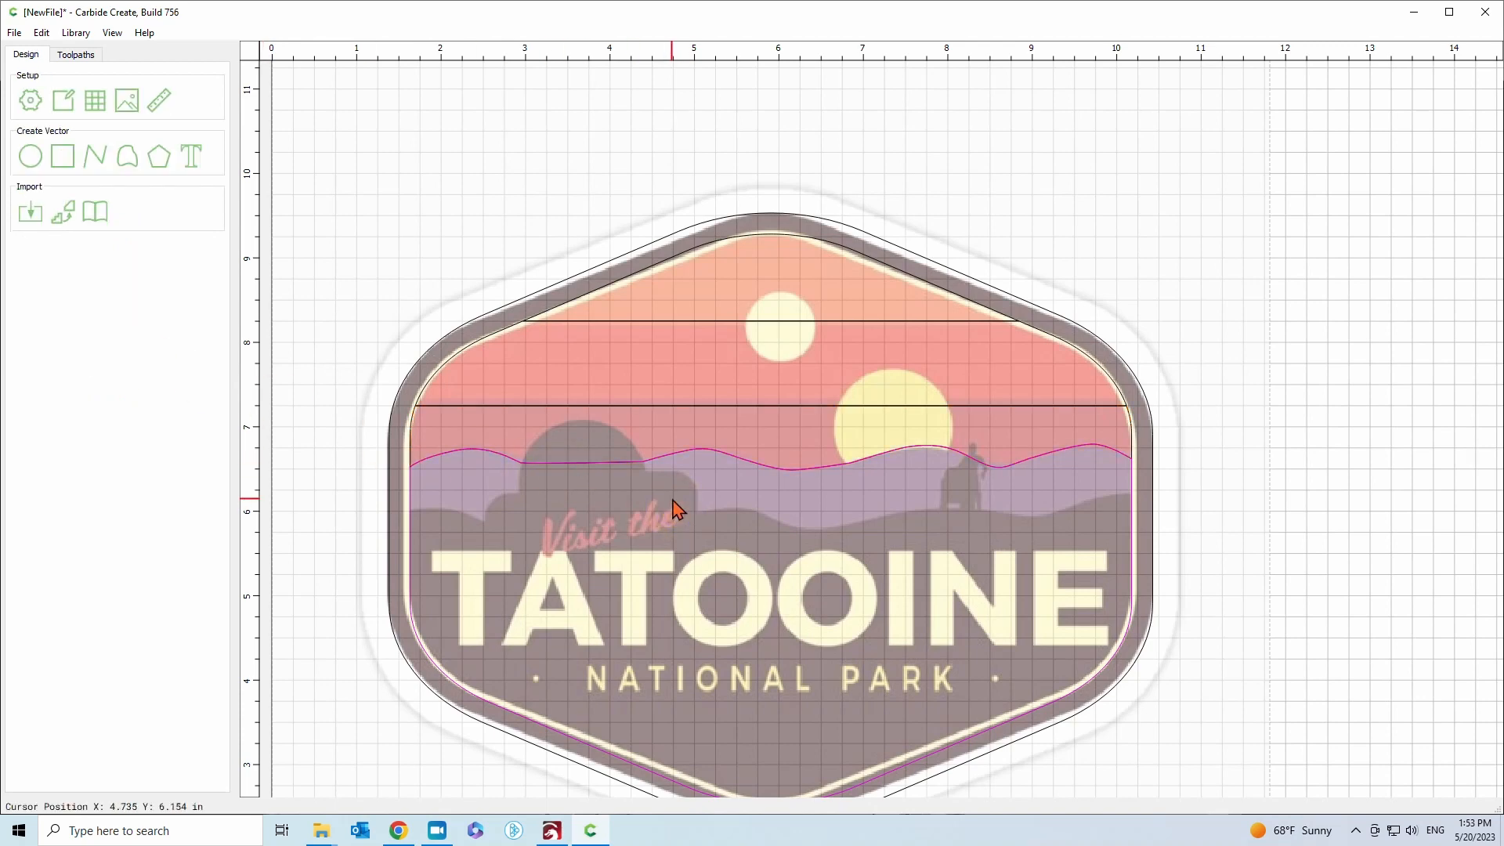
left_click(579, 423)
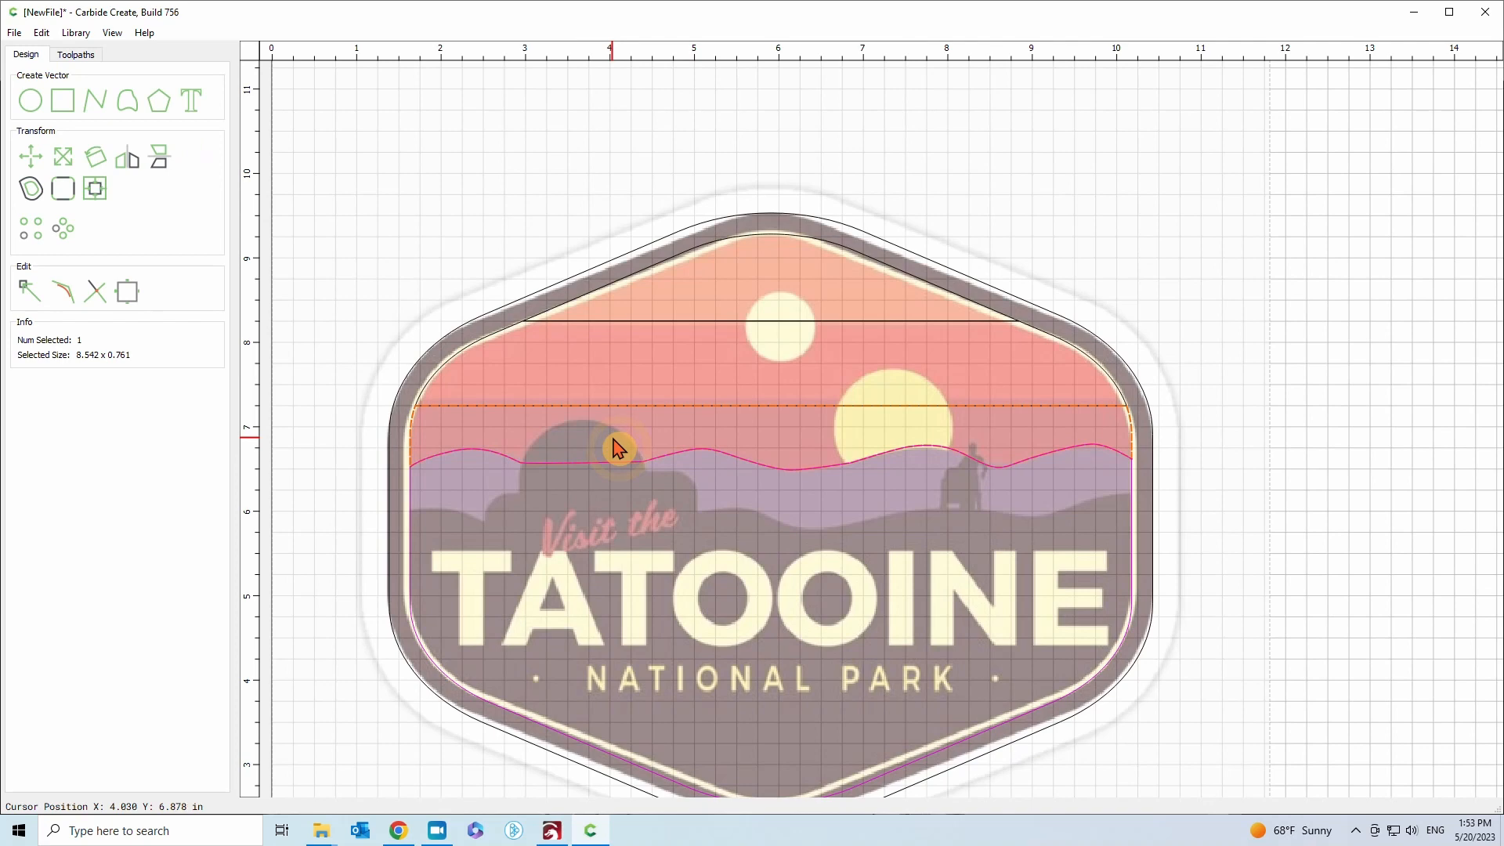
key("Down")
scroll(831, 542, "down", 1)
scroll(509, 540, "up", 5)
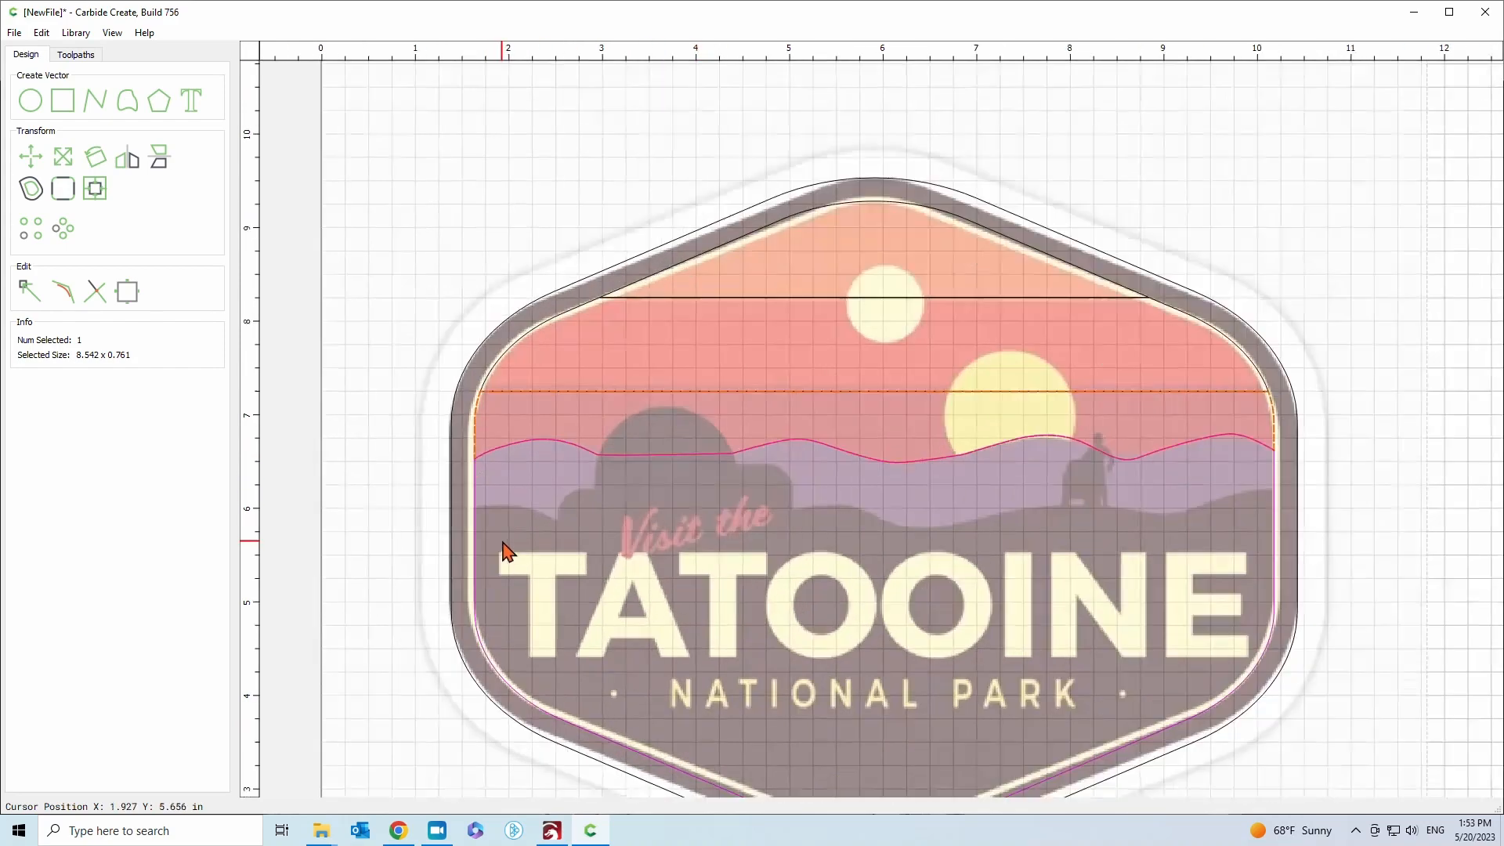
scroll(516, 541, "up", 2)
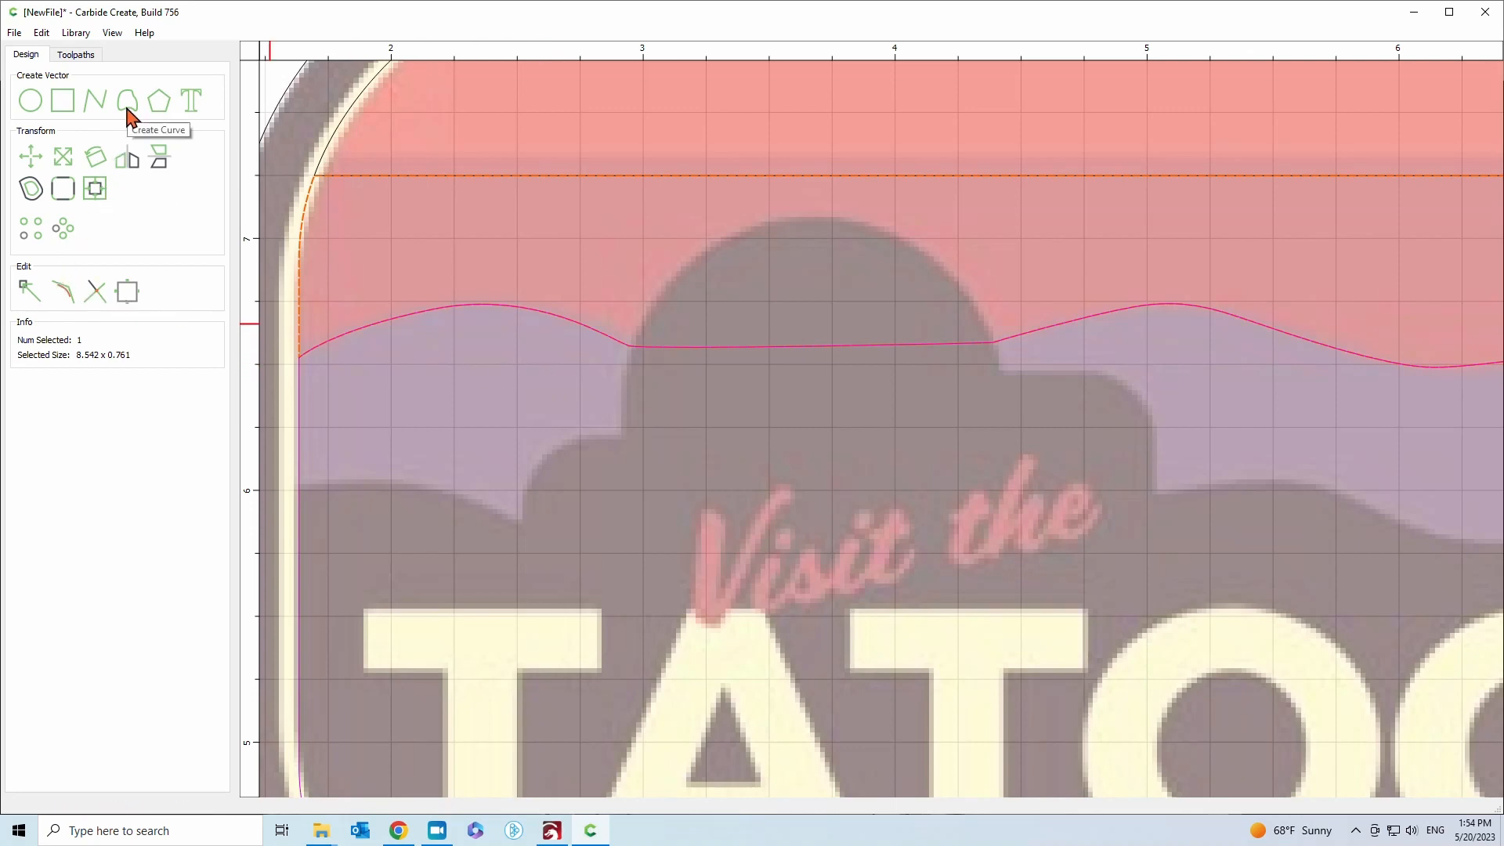
left_click(28, 294)
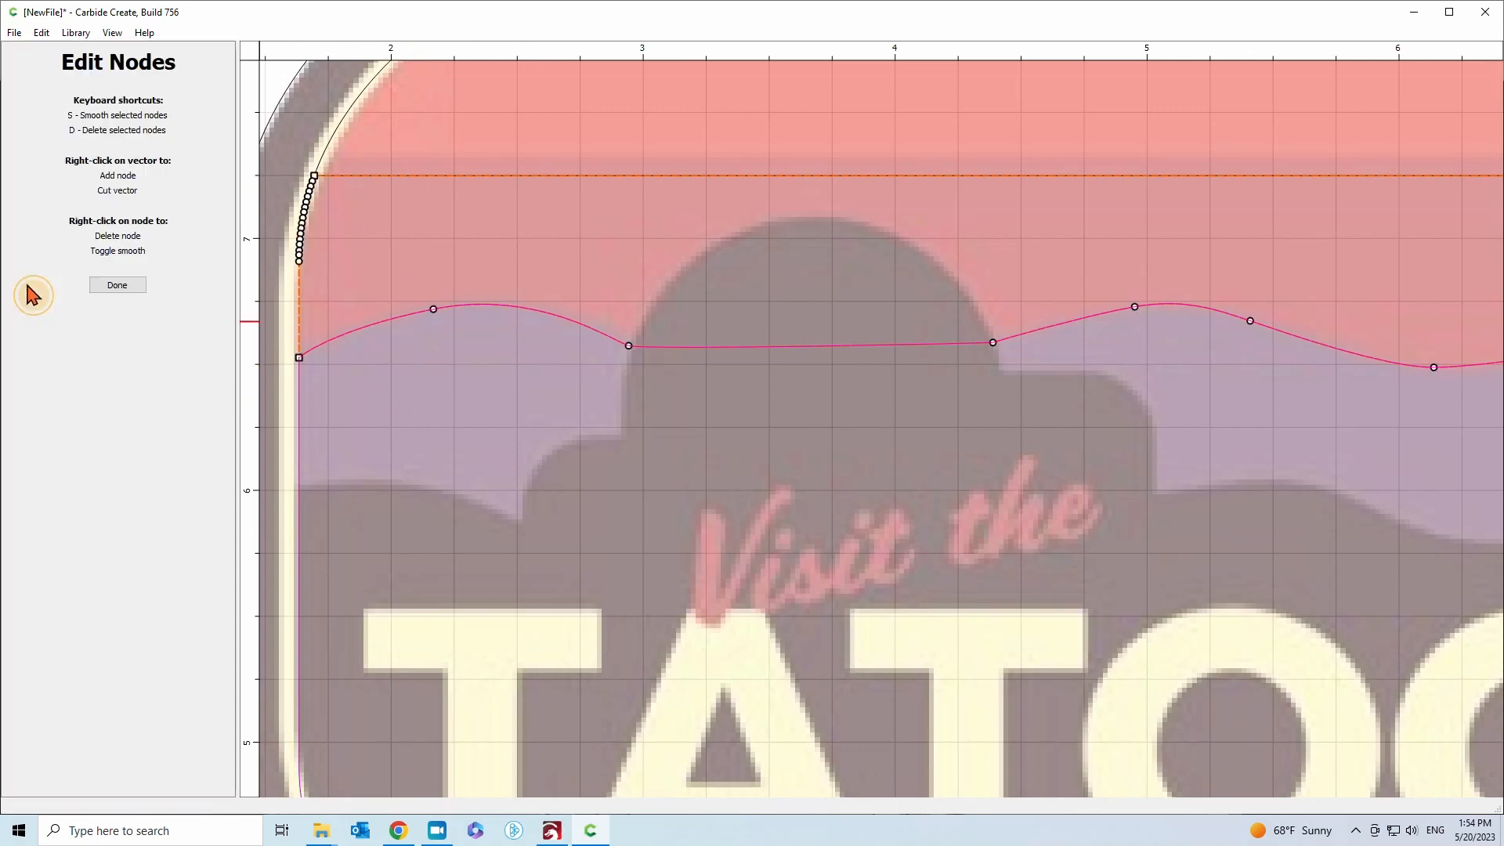
middle_click_drag(459, 417, 581, 413)
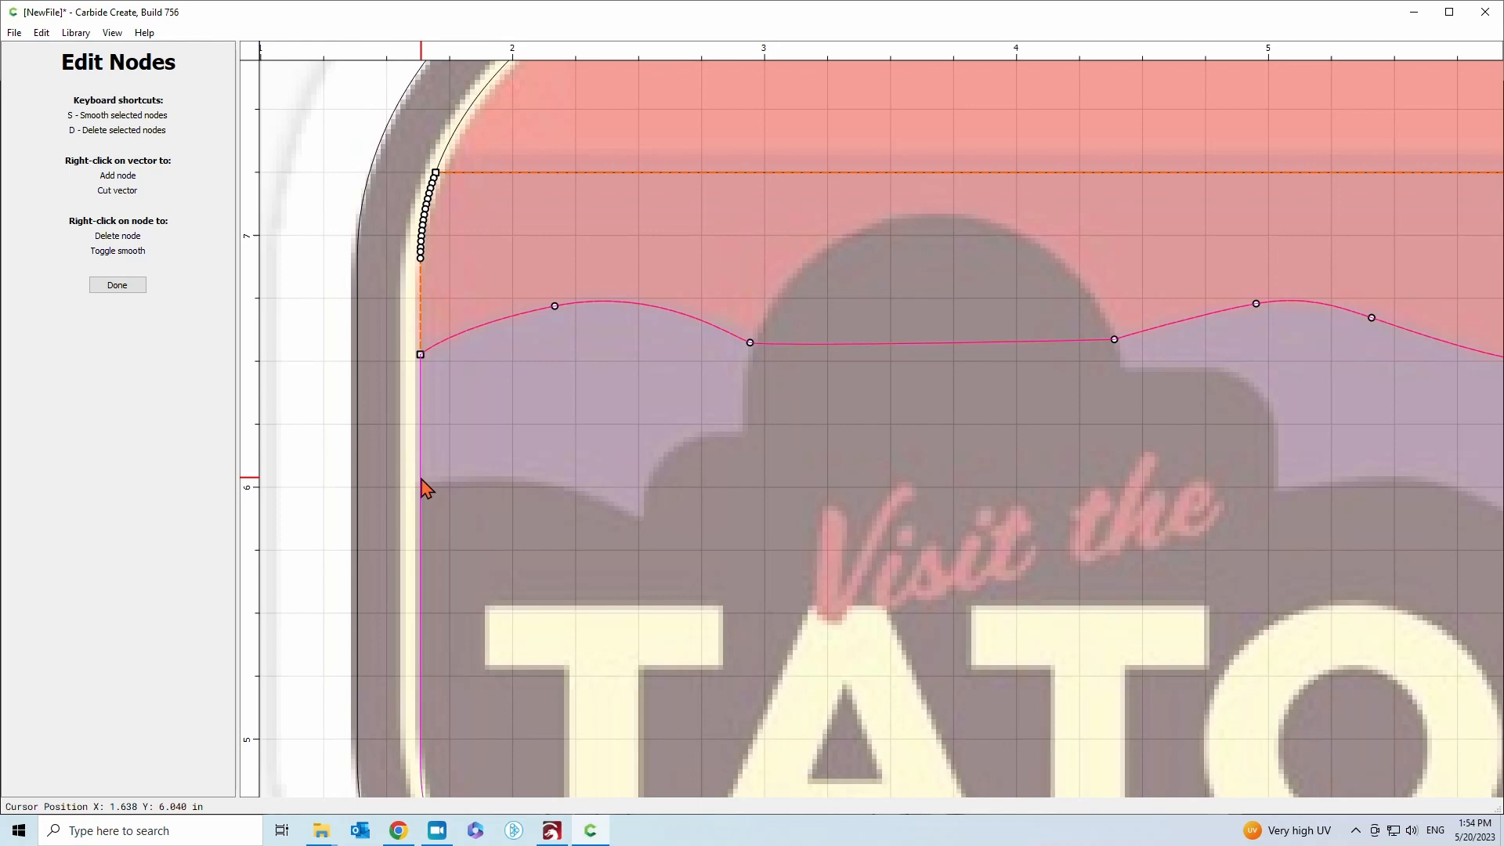
key("Escape")
Add a node on the remaining lower border's left side where the dark hills begin, at about Y 6.0 in
left_click(418, 442)
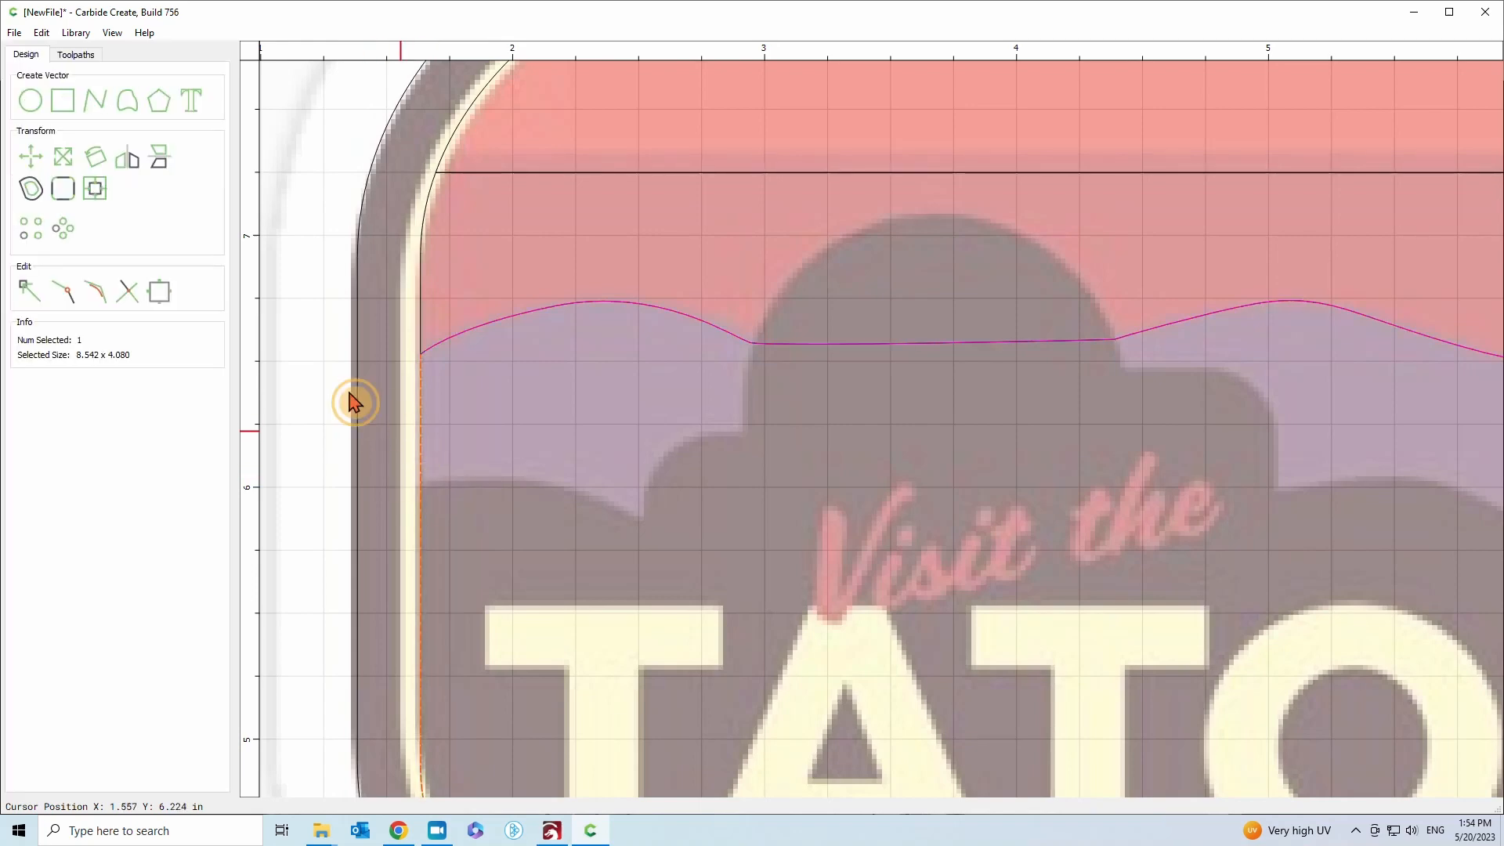
left_click(26, 290)
right_click(424, 493)
left_click(463, 497)
scroll(269, 422, "down", 5)
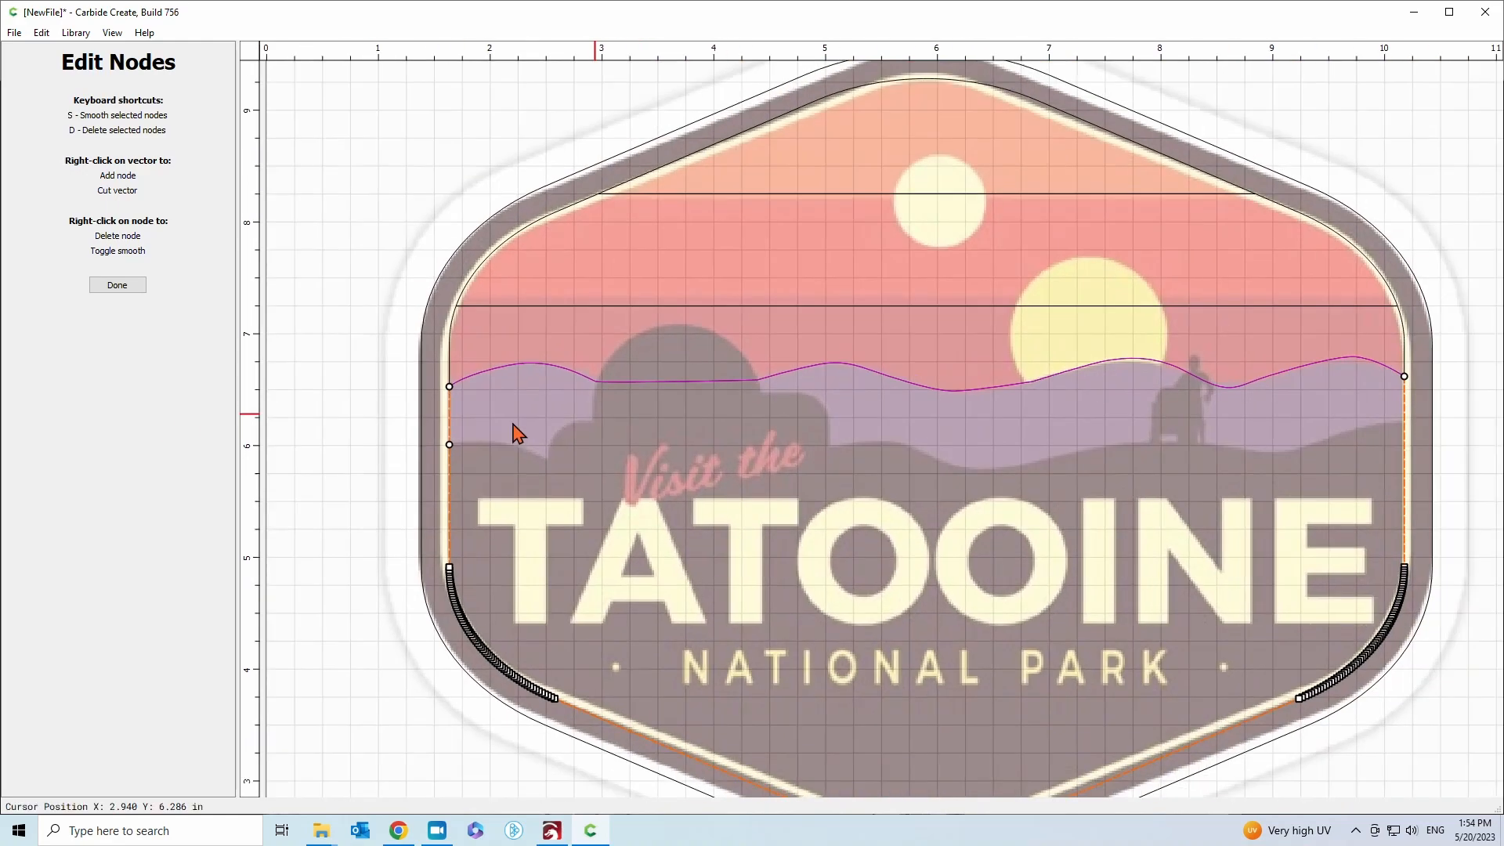
Add a node on the lower border's right side where the dark hills end, at about Y 6.2 in
scroll(517, 433, "down", 2)
right_click(1216, 431)
left_click(1257, 433)
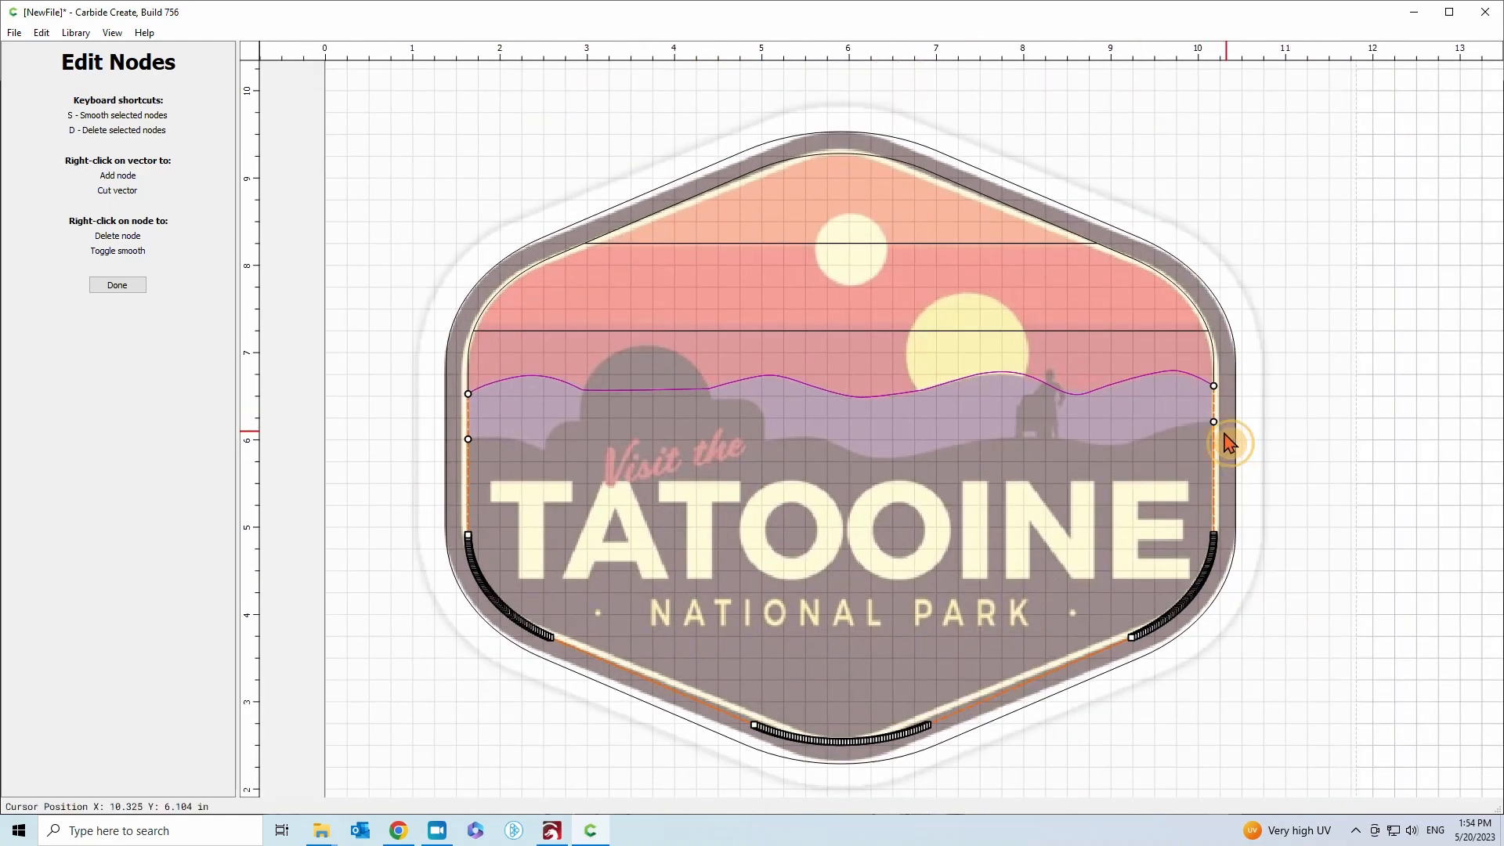
Finish node editing and draw a small circle about 0.22 in across in the blank area beside the badge's upper left
left_click(117, 285)
left_click(30, 100)
left_click(394, 179)
left_click(397, 189)
Scale the small circle to a width of 0.0625 in with its proportions kept
left_click(179, 152)
left_click_drag(179, 151, 54, 149)
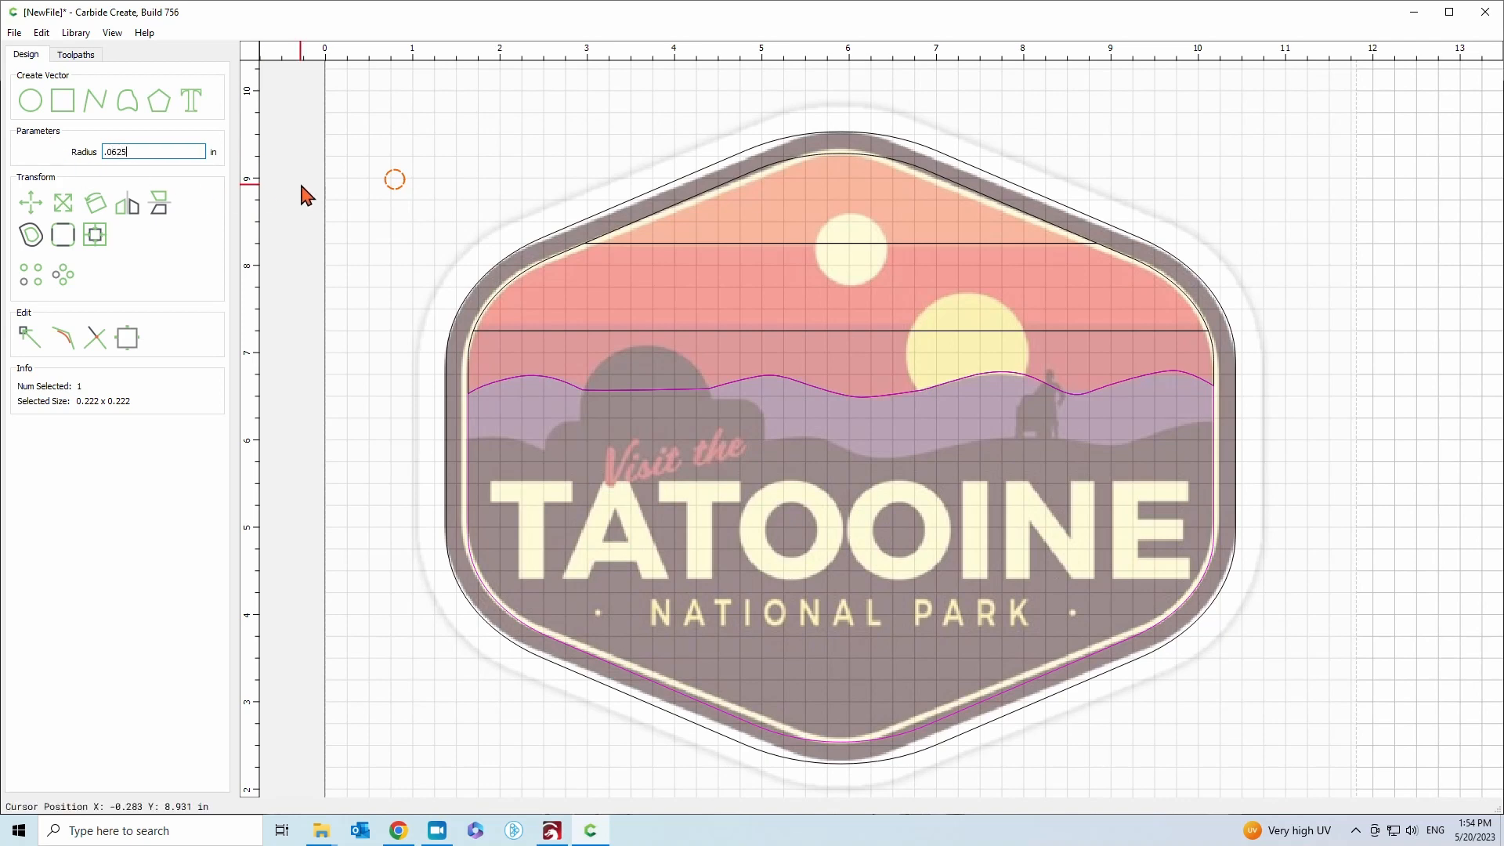
left_click_drag(161, 151, 69, 155)
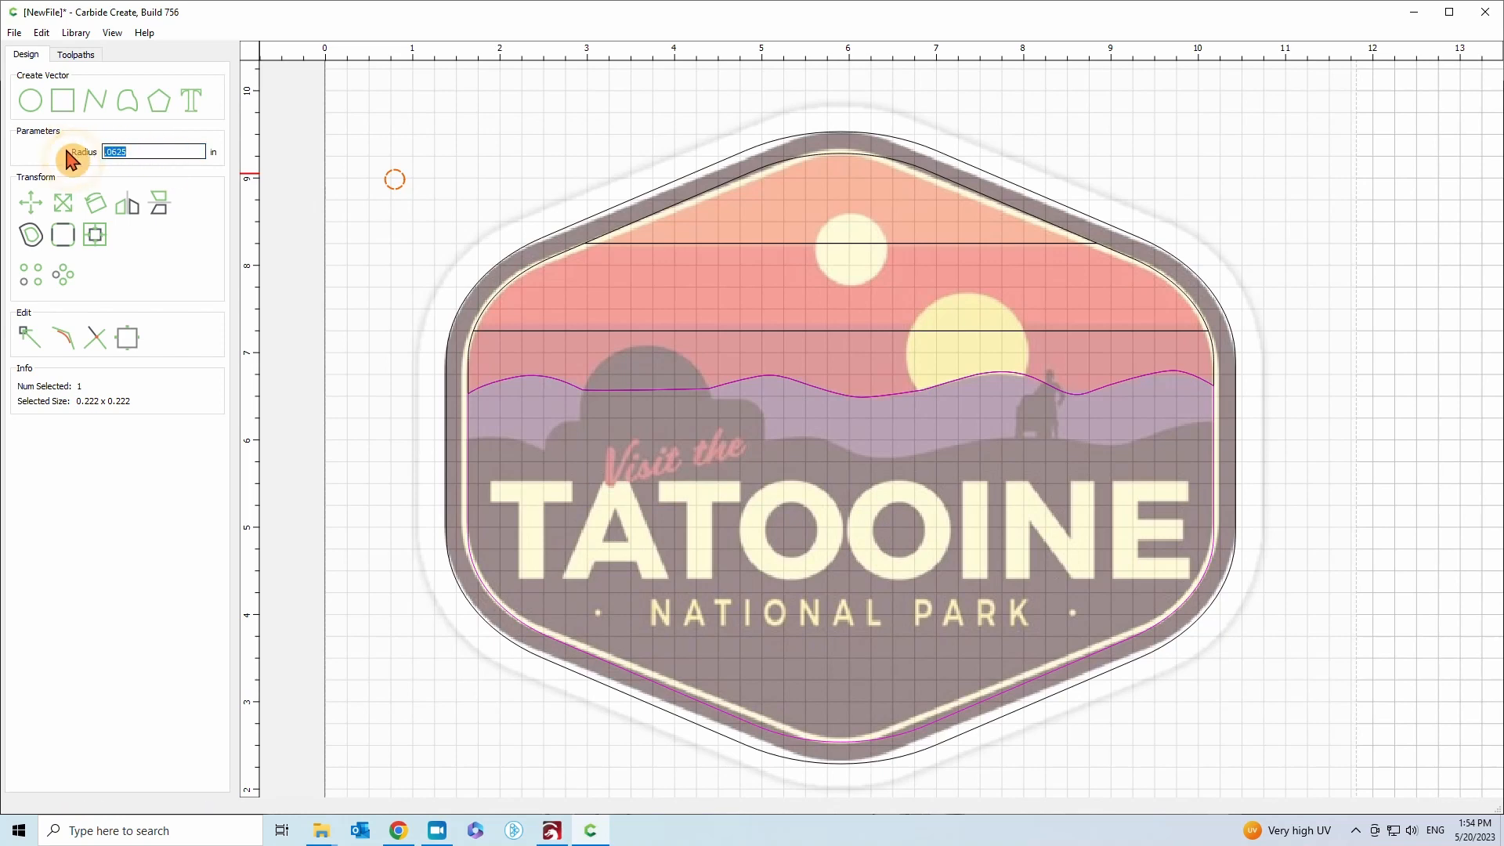
left_click(72, 203)
left_click_drag(162, 122, 80, 123)
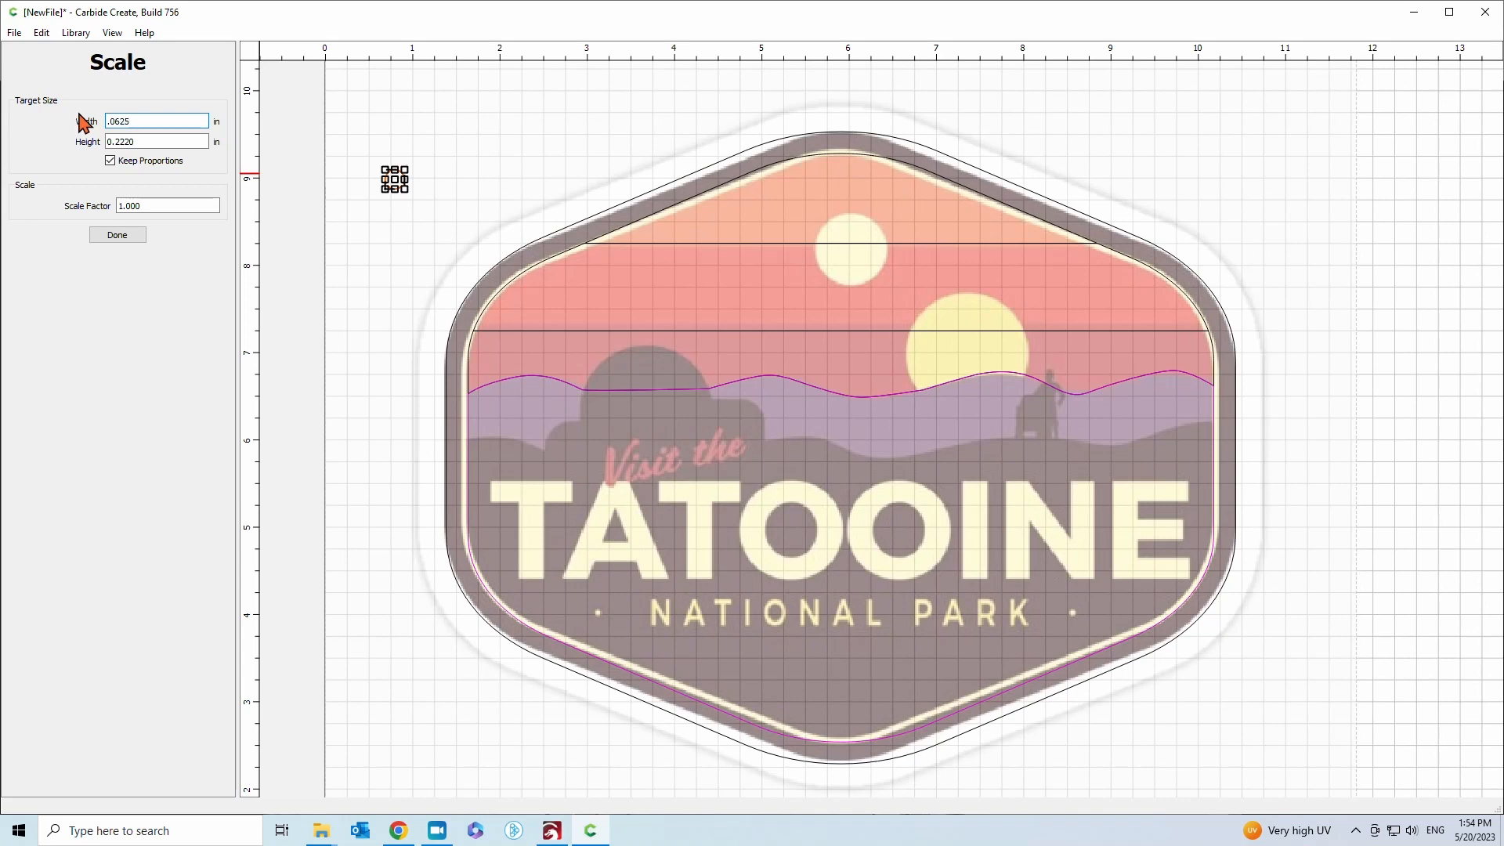
type(".0625")
key("Tab")
left_click(118, 235)
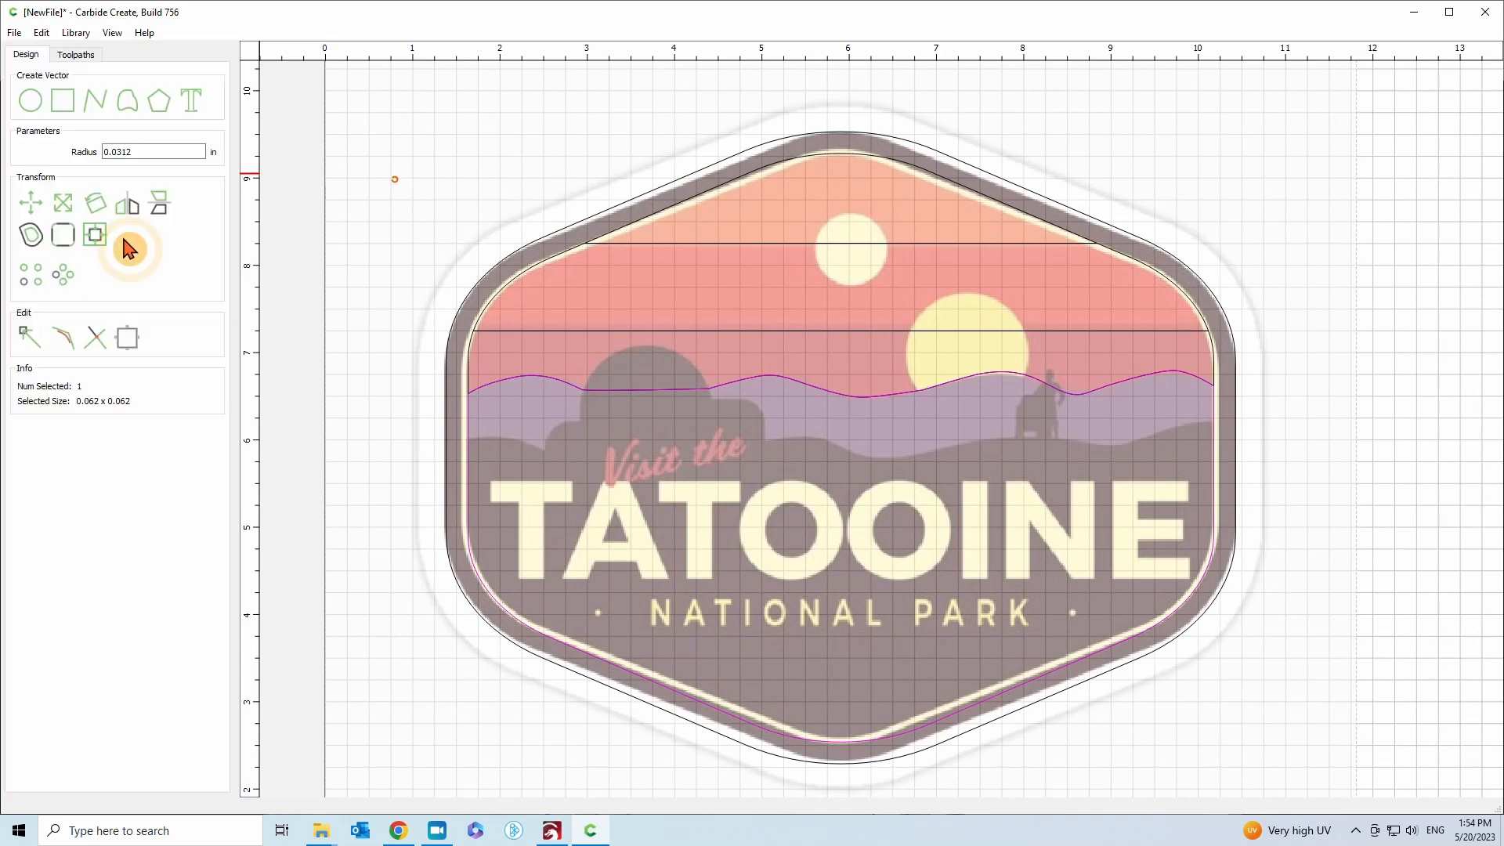
Move the small circle beside the dark hills' left notch, onto the purple hill at about X 2.6, Y 6.3 in
scroll(399, 179, "up", 2)
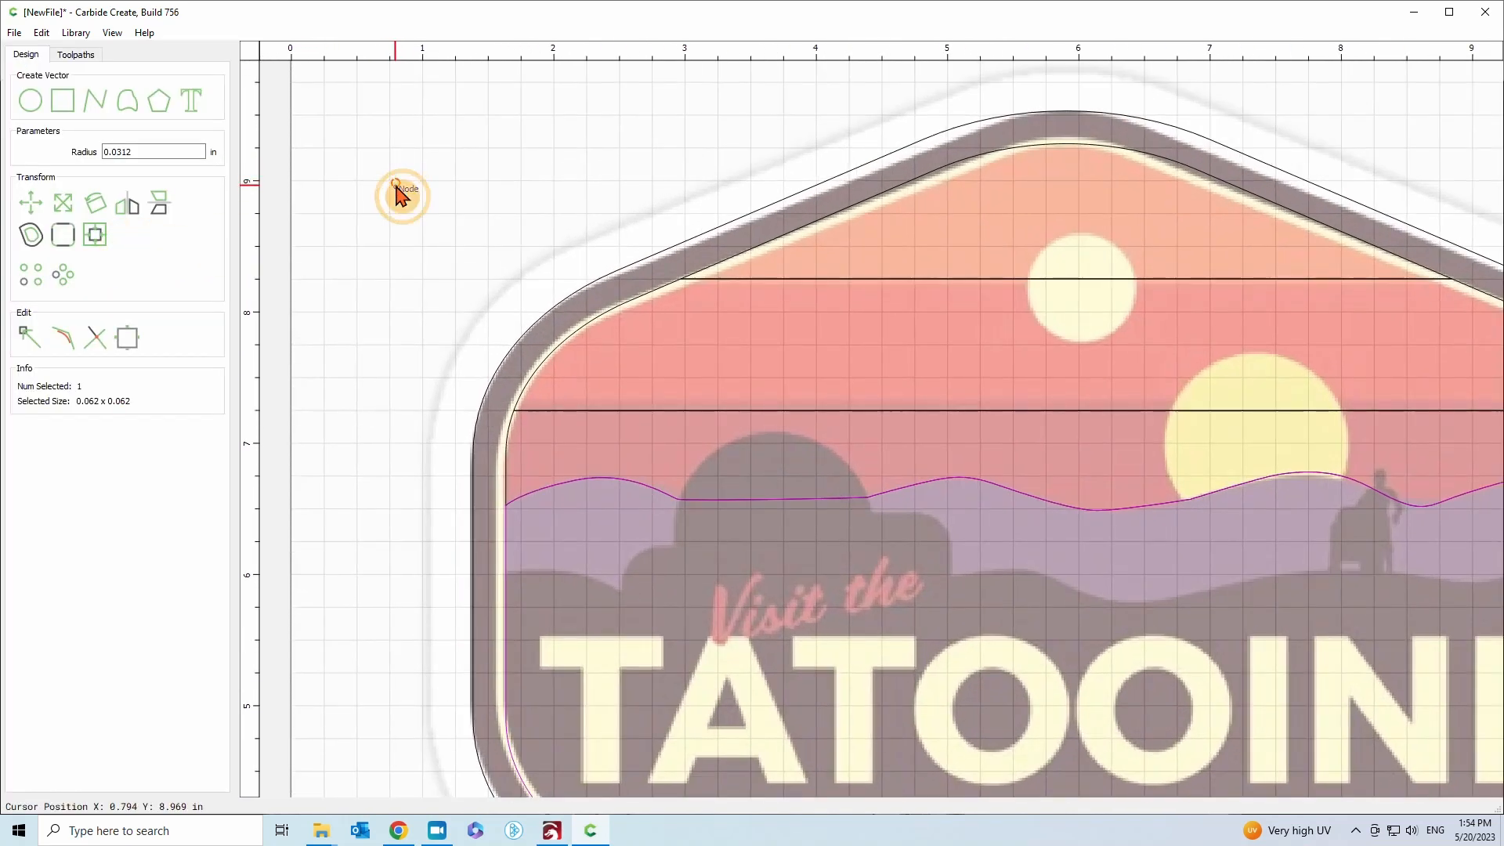
left_click_drag(402, 191, 610, 596)
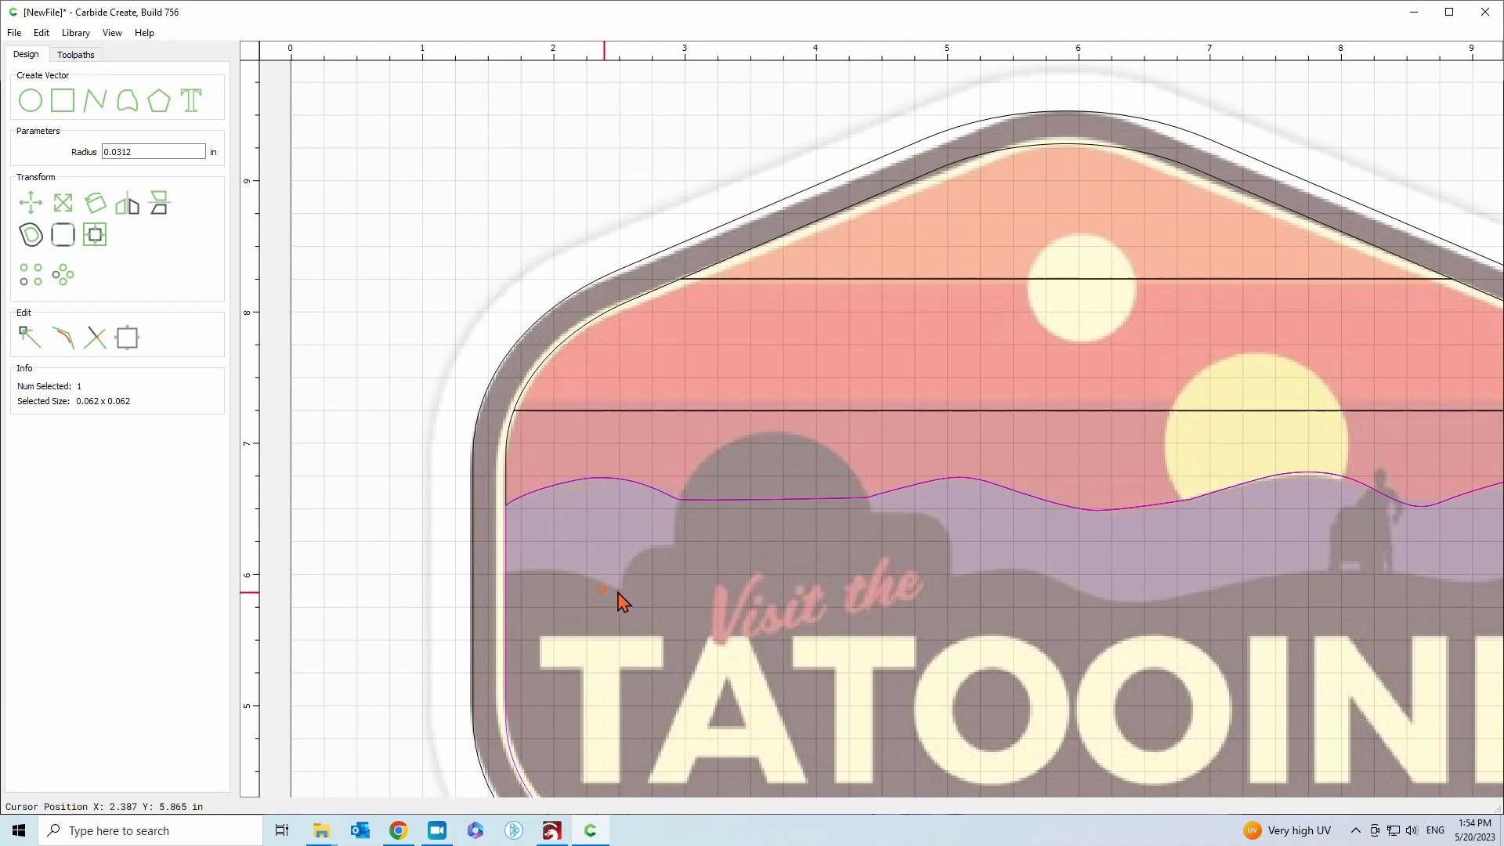
scroll(621, 612, "up", 6)
left_click_drag(592, 527, 664, 325)
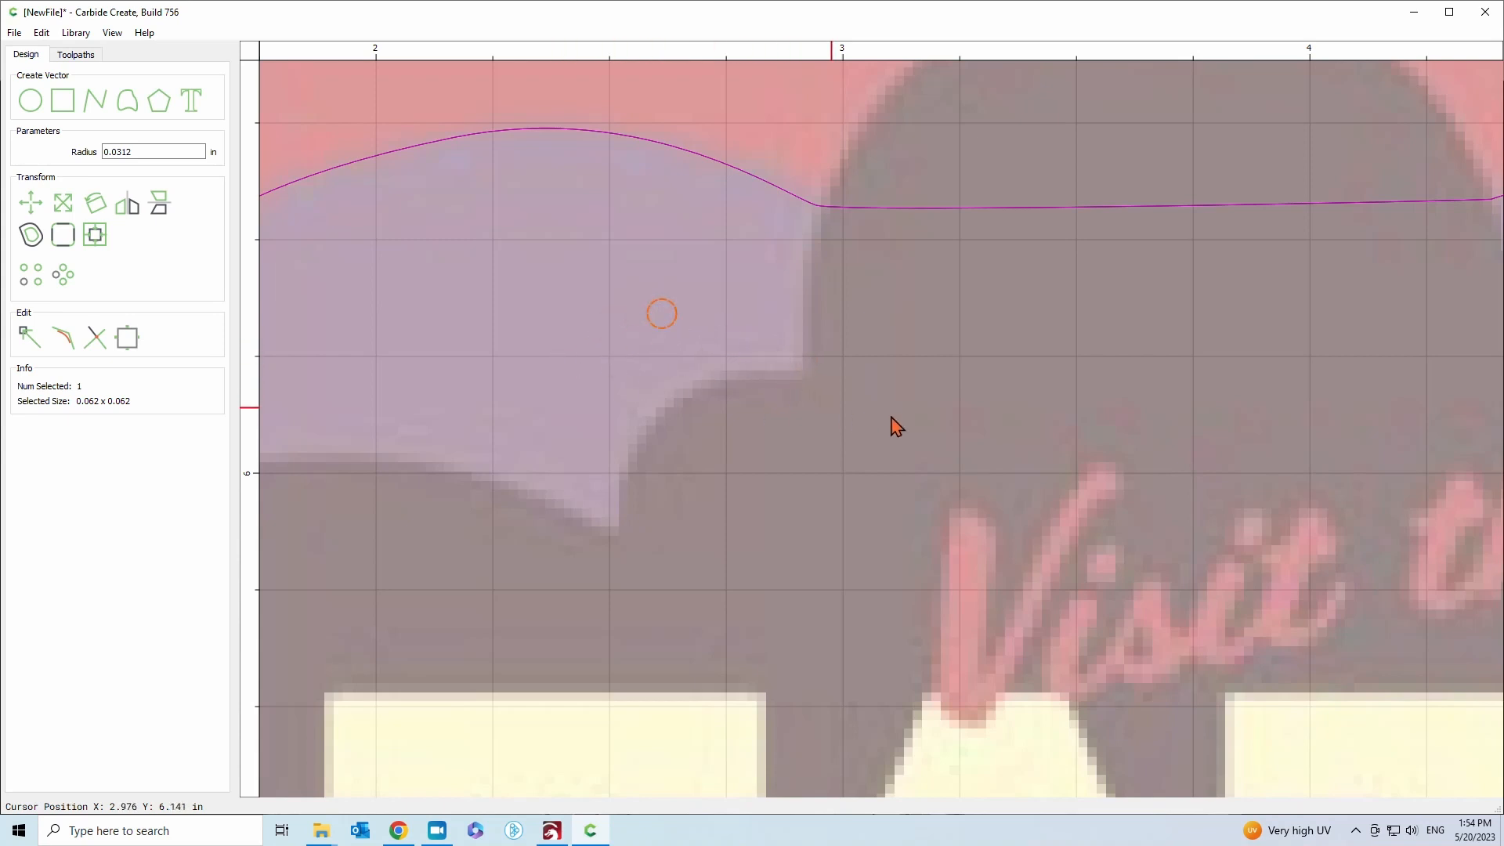
scroll(975, 422, "down", 2)
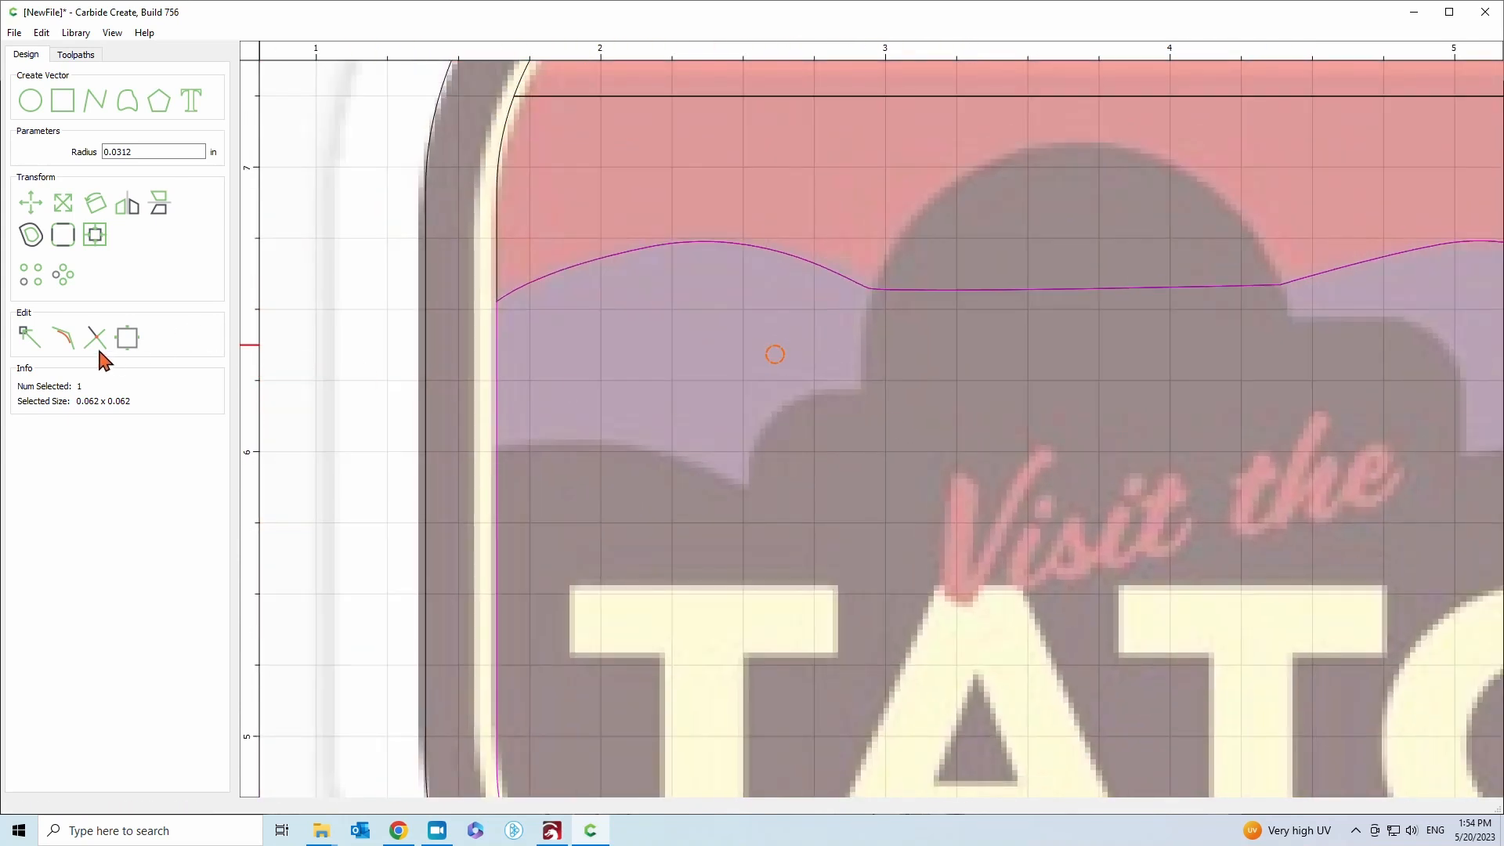
Start a curve at the dark hills' left border node and trace the notch and left shoulder up to the dome's base
left_click(127, 100)
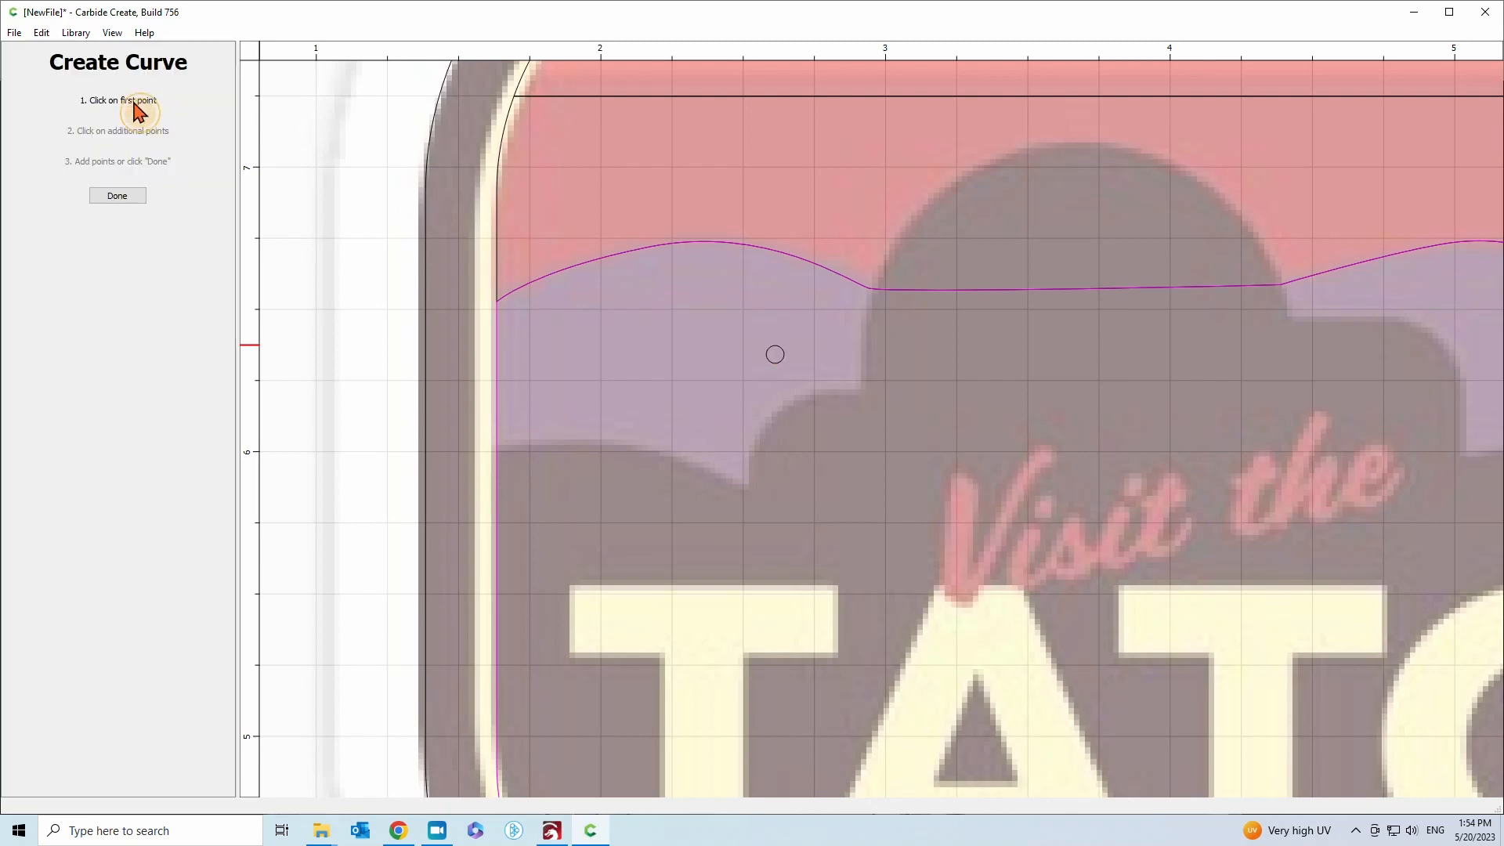
left_click(498, 448)
left_click(634, 452)
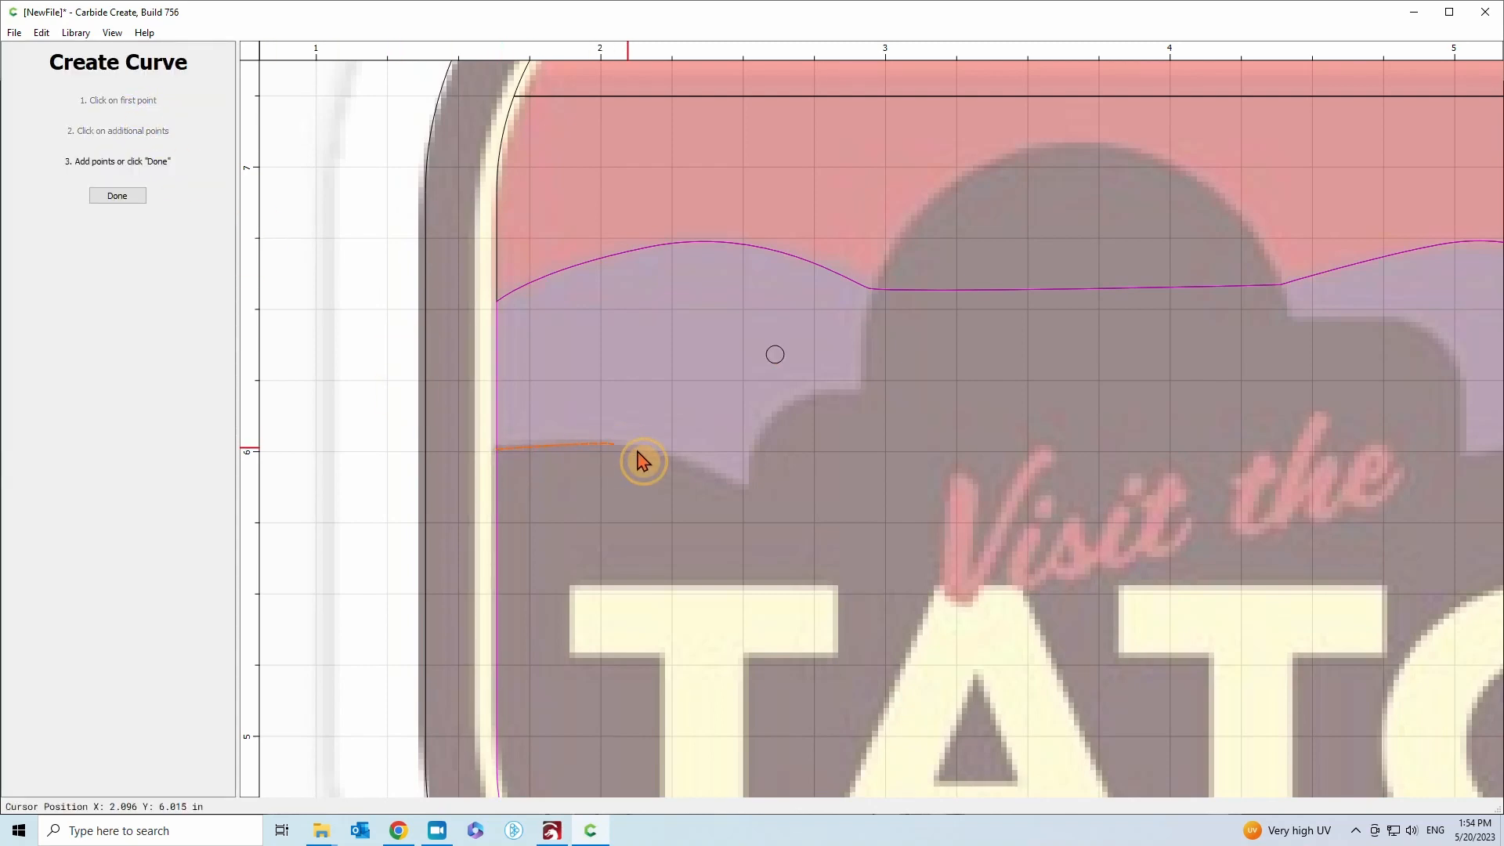
left_click(708, 482)
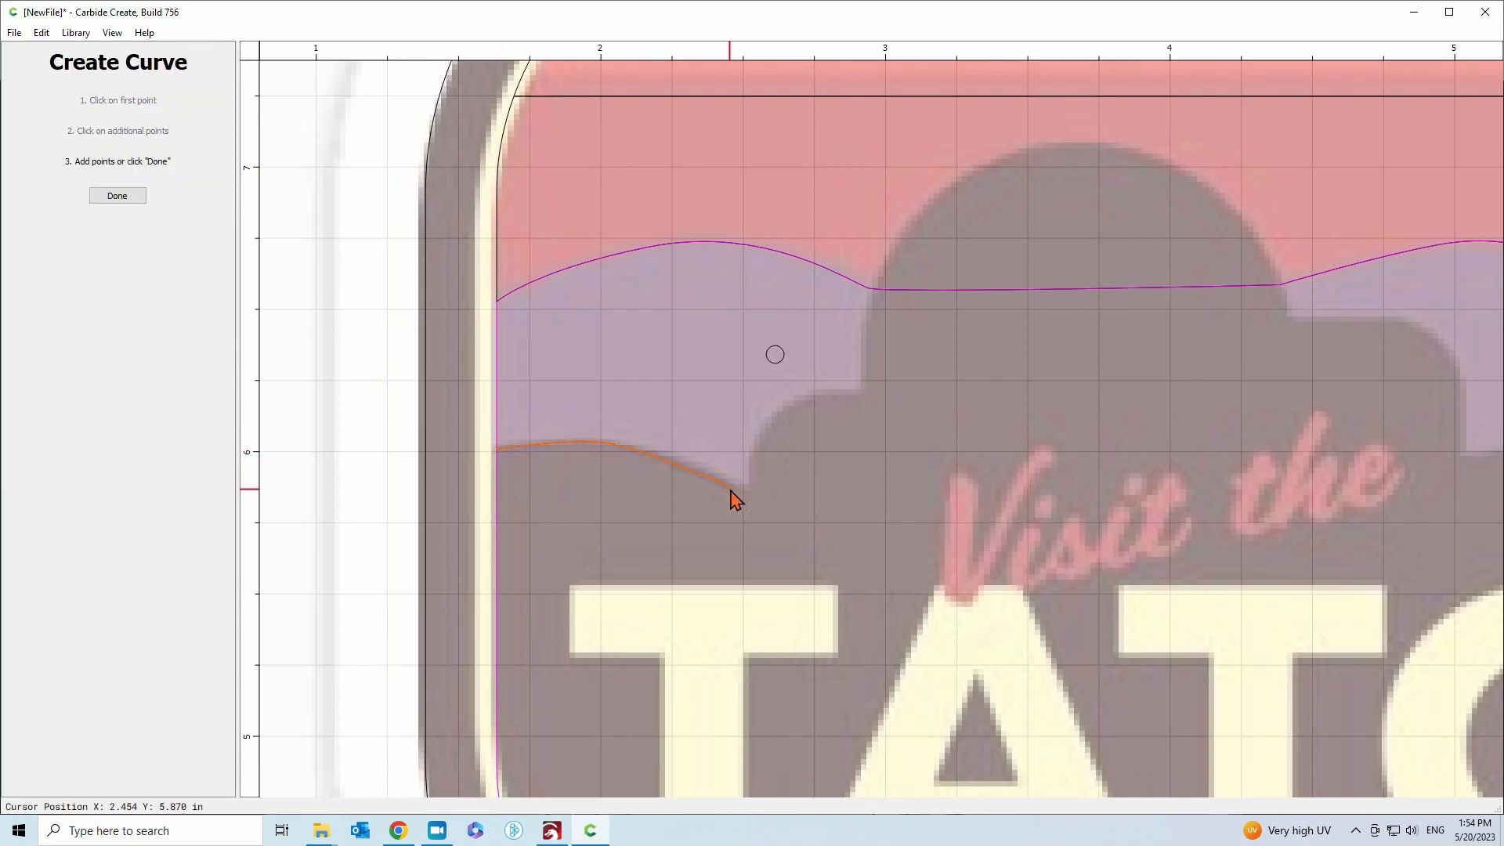
left_click(752, 496)
left_click(764, 476)
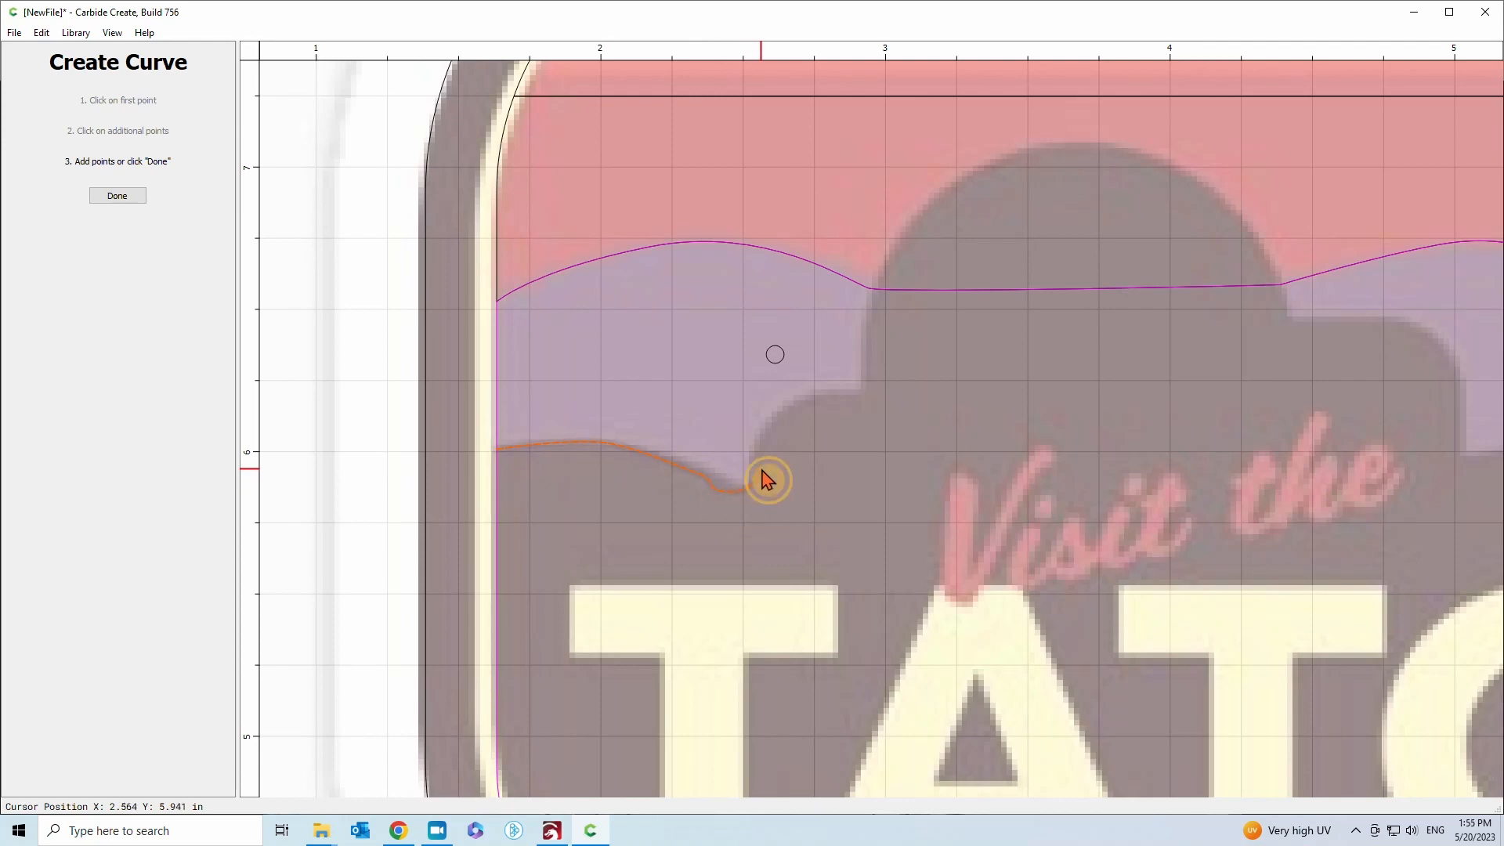
left_click(782, 419)
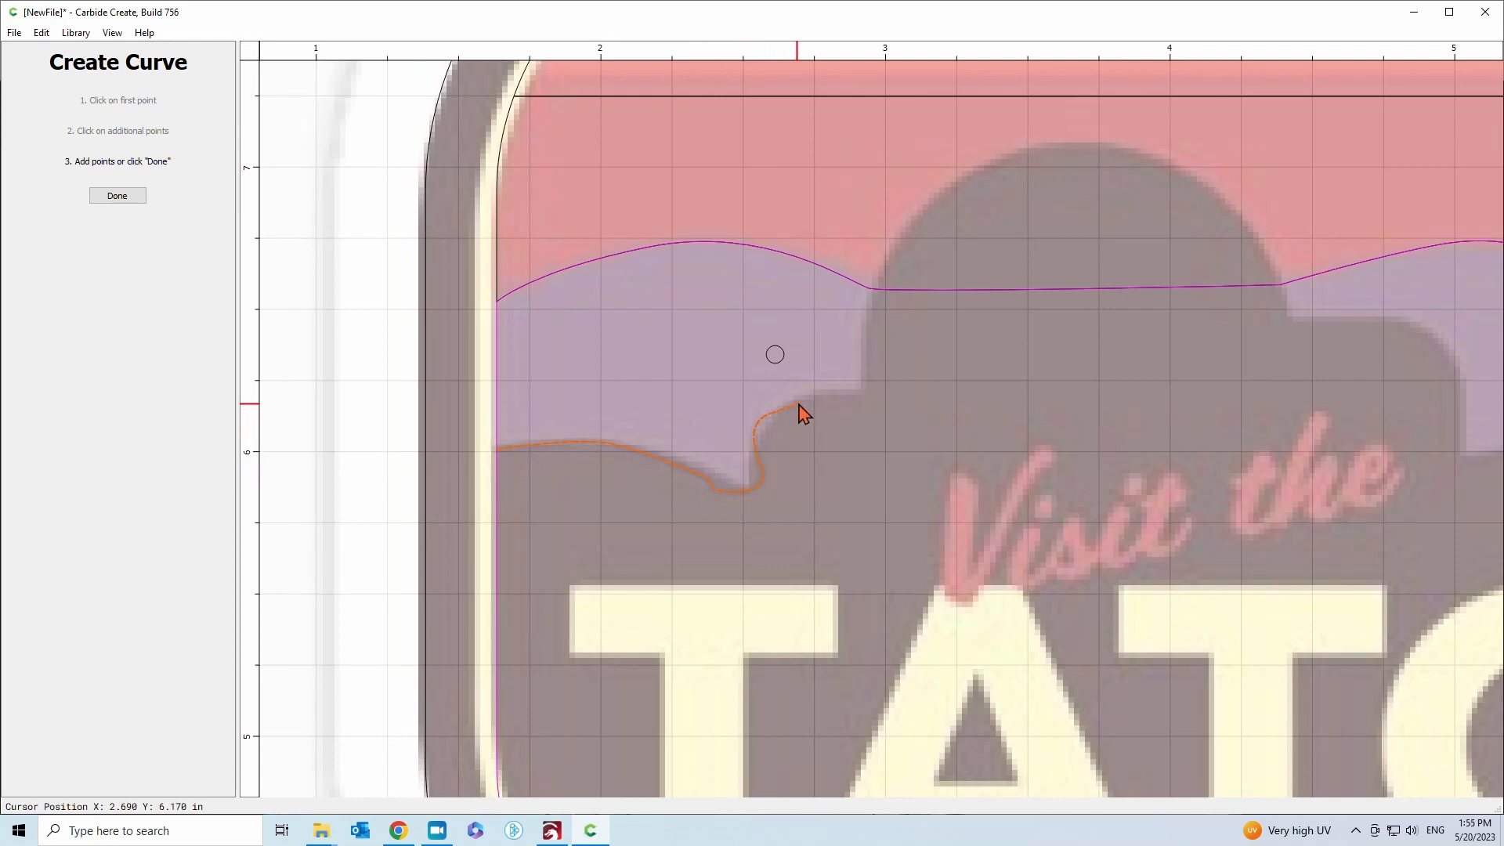
left_click(865, 389)
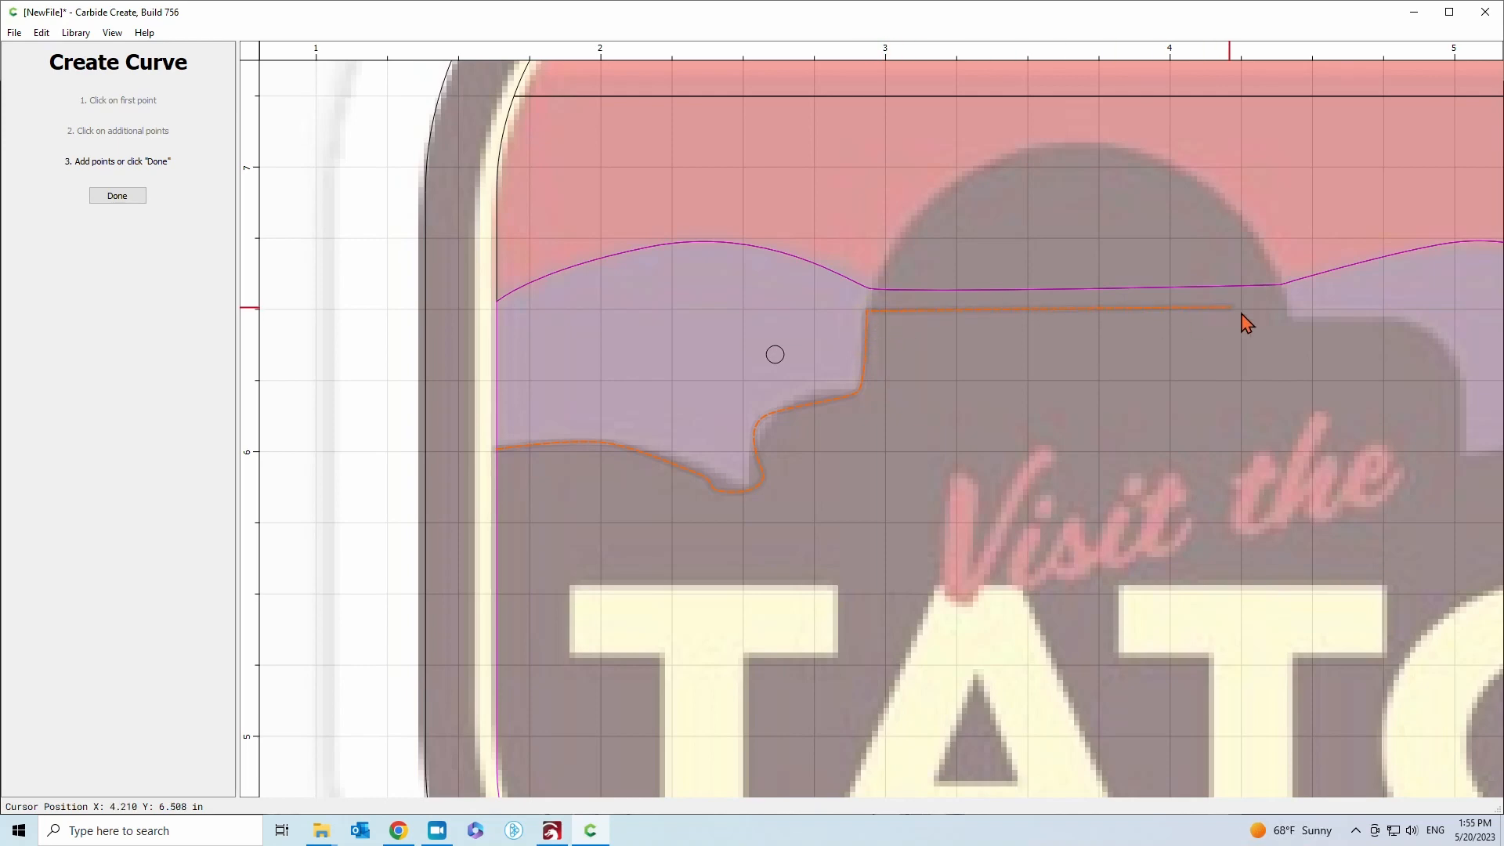
Continue the curve straight beneath the dome and around the right shoulder down to the hills at about X 5.0, Y 6.0 in
scroll(1292, 308, "up", 4)
scroll(1291, 308, "up", 2)
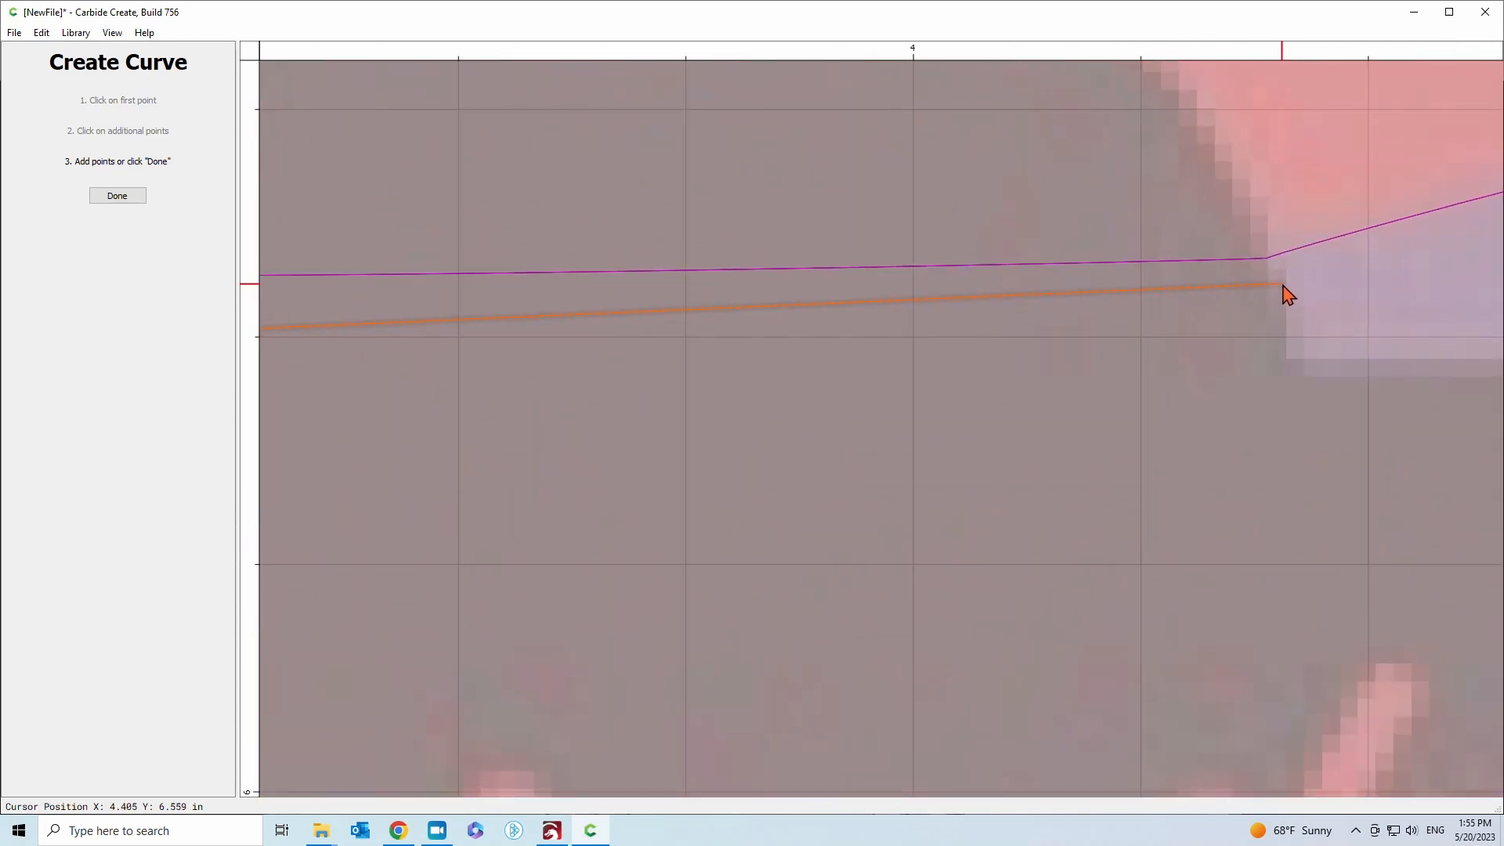
left_click(1282, 285)
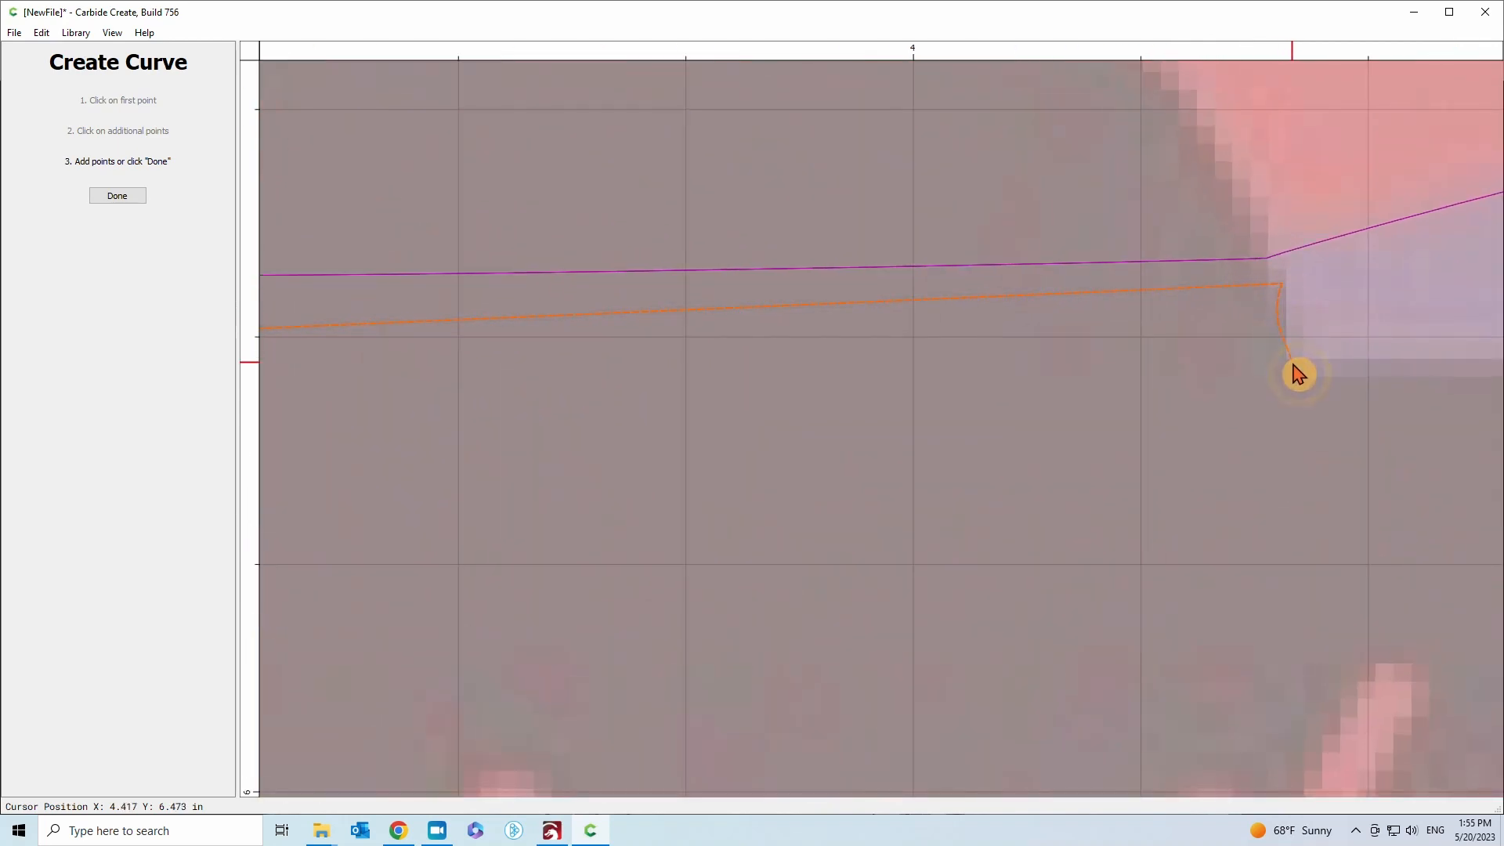
left_click(1323, 389)
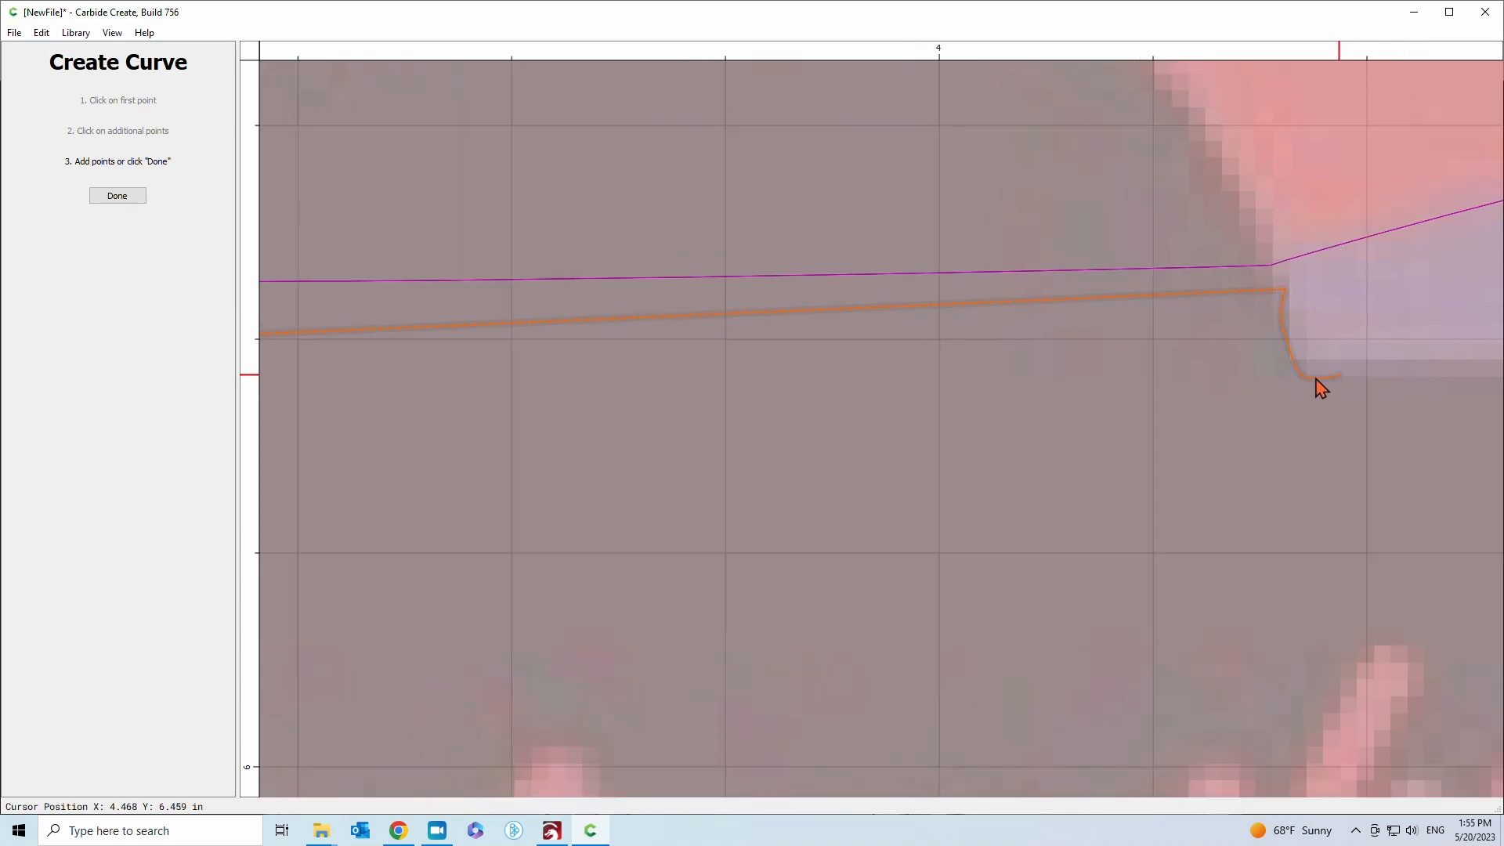
scroll(1300, 380, "down", 3)
scroll(1136, 395, "down", 2)
left_click(1373, 402)
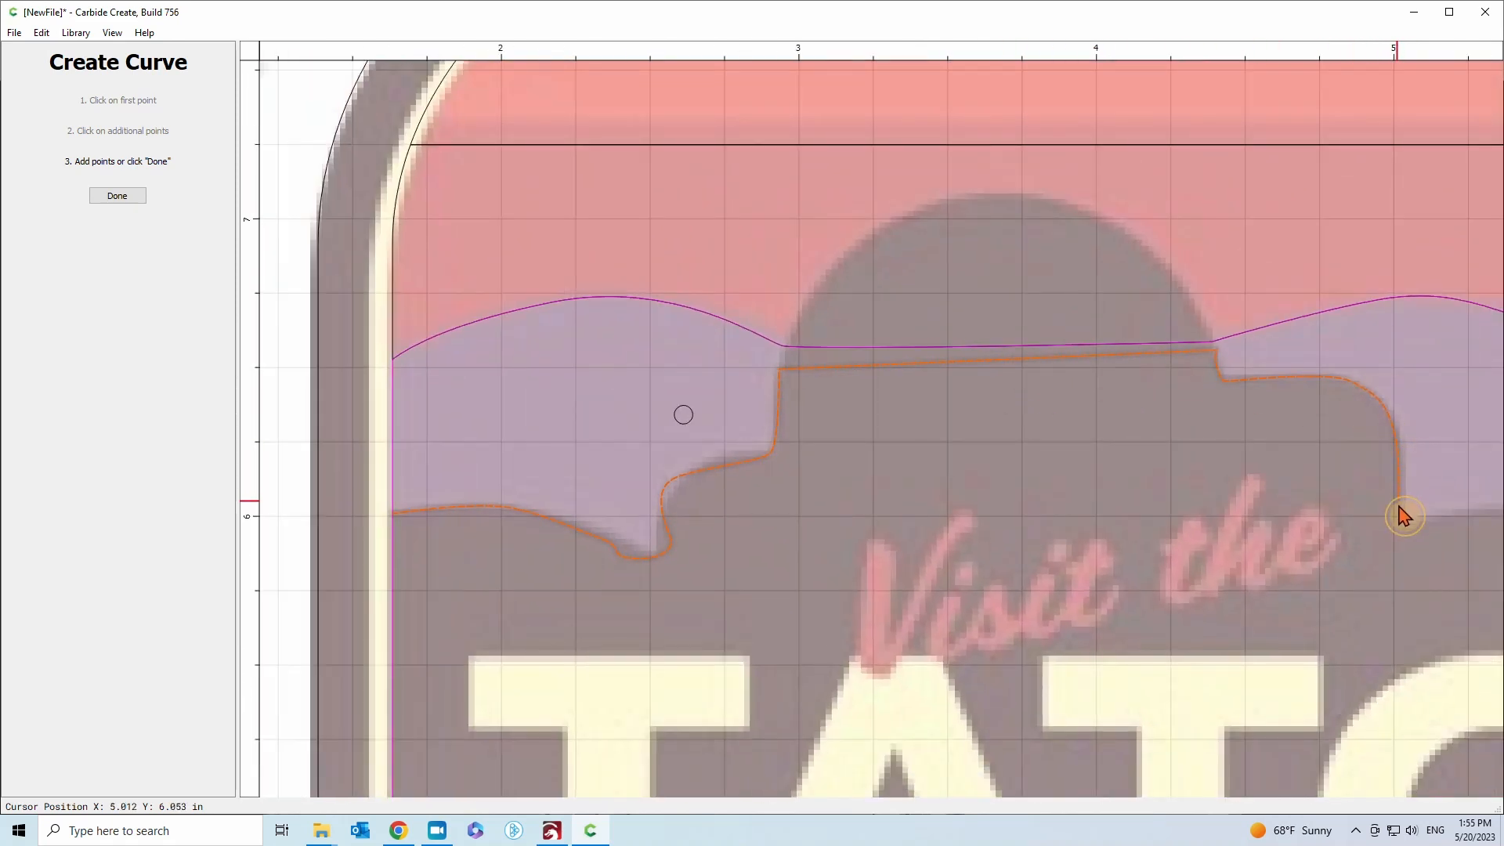
left_click(1420, 518)
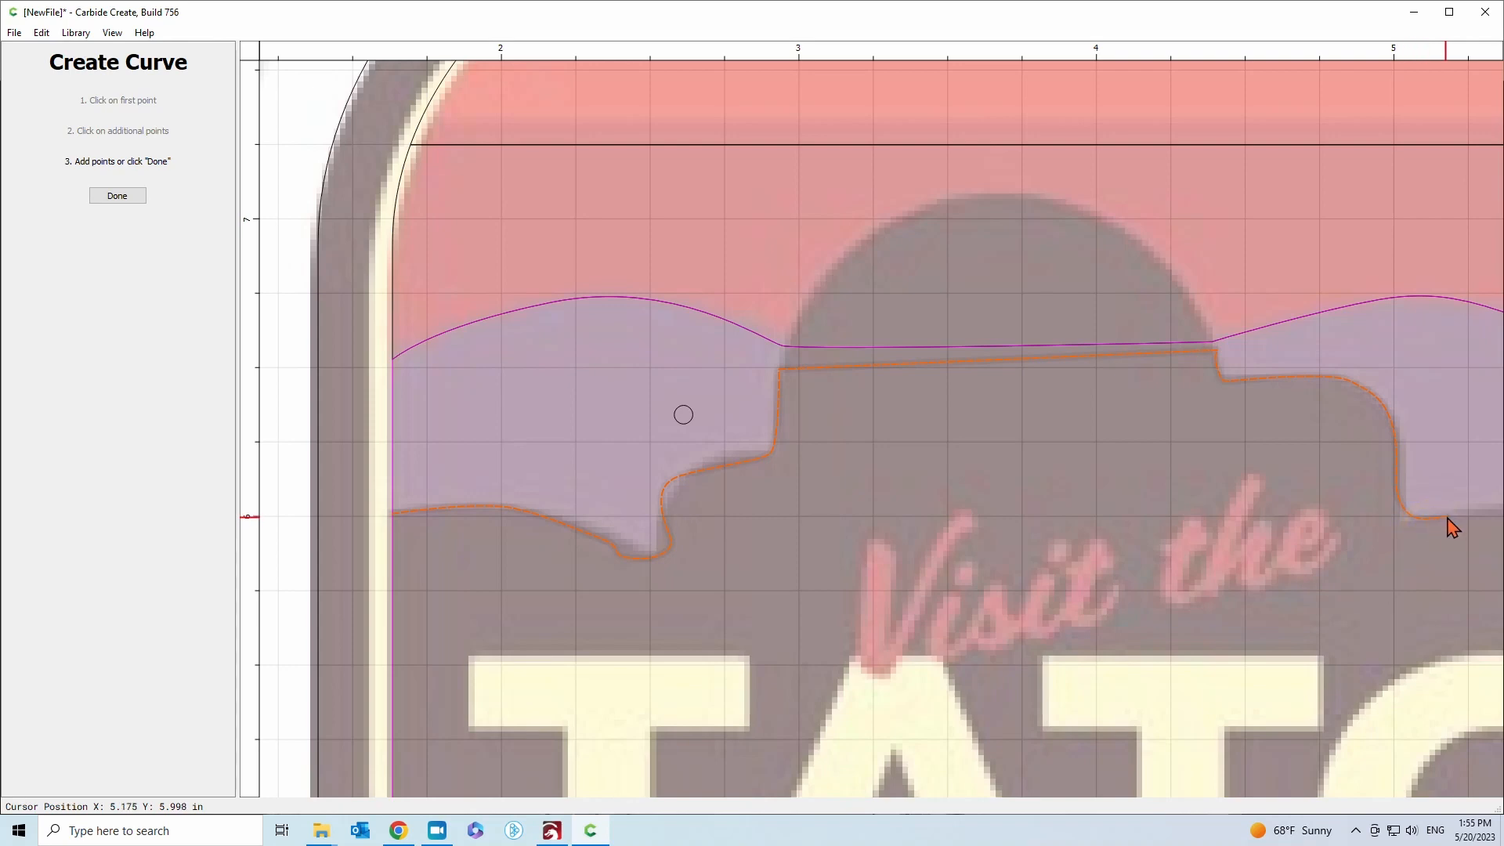
Trace the remaining dark hill edge to the right border at about Y 6.2 in and finish the curve
scroll(1023, 513, "down", 3)
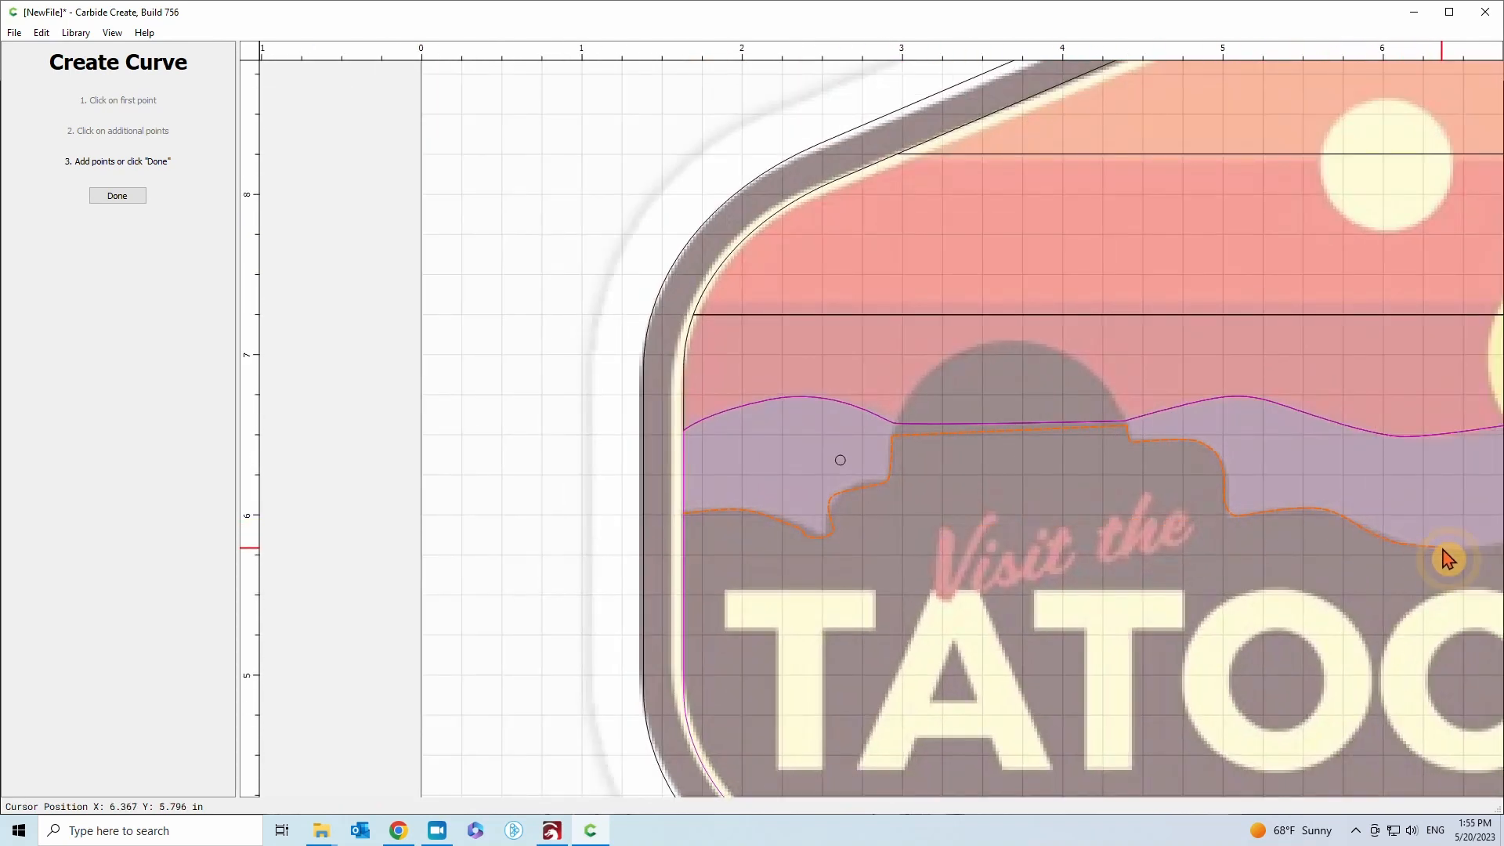
scroll(1171, 541, "down", 3)
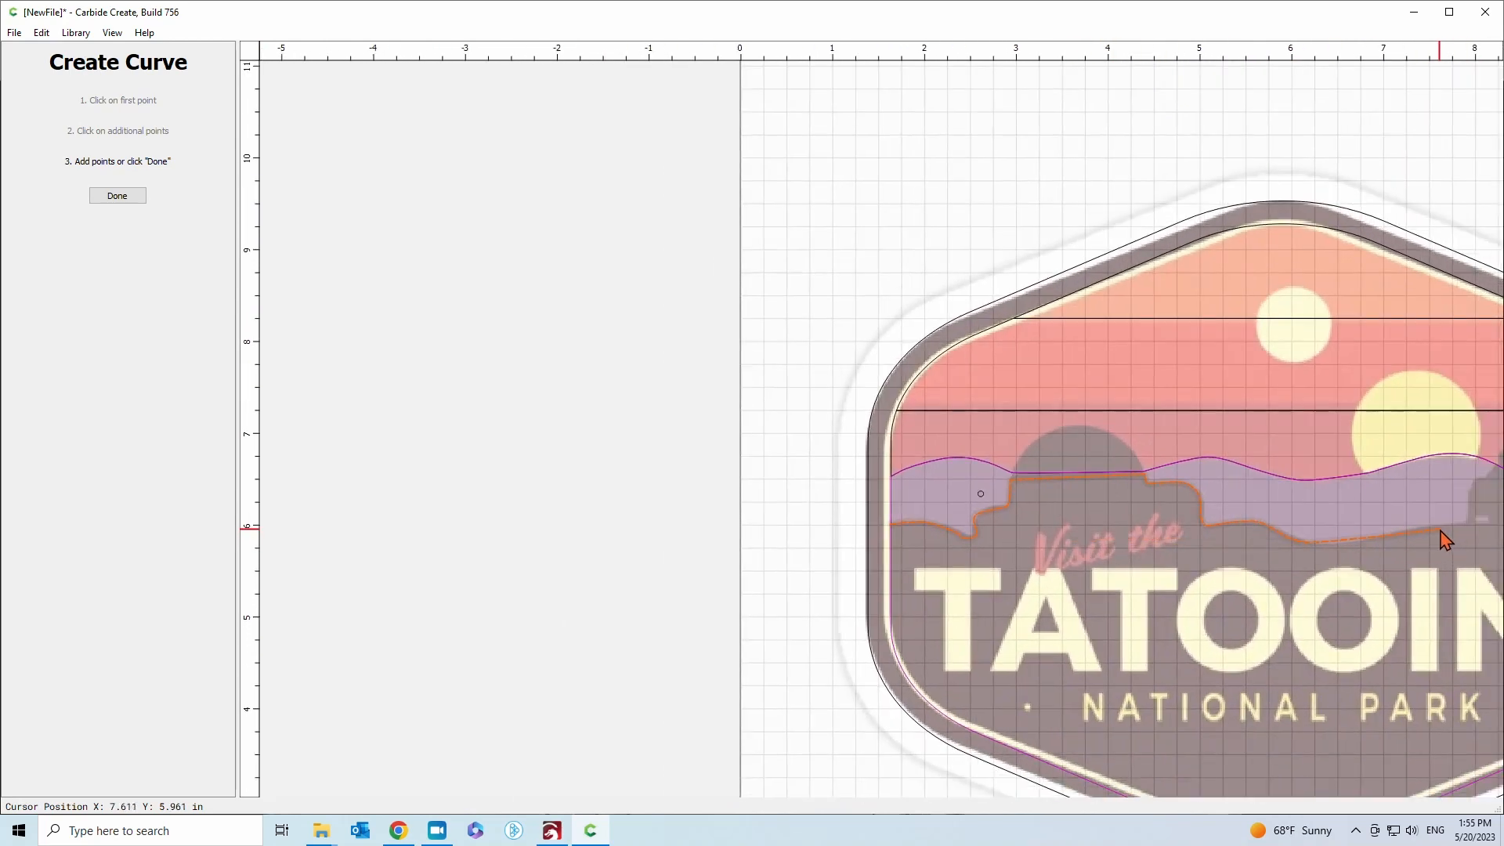
left_click(1410, 538)
left_click(1463, 521)
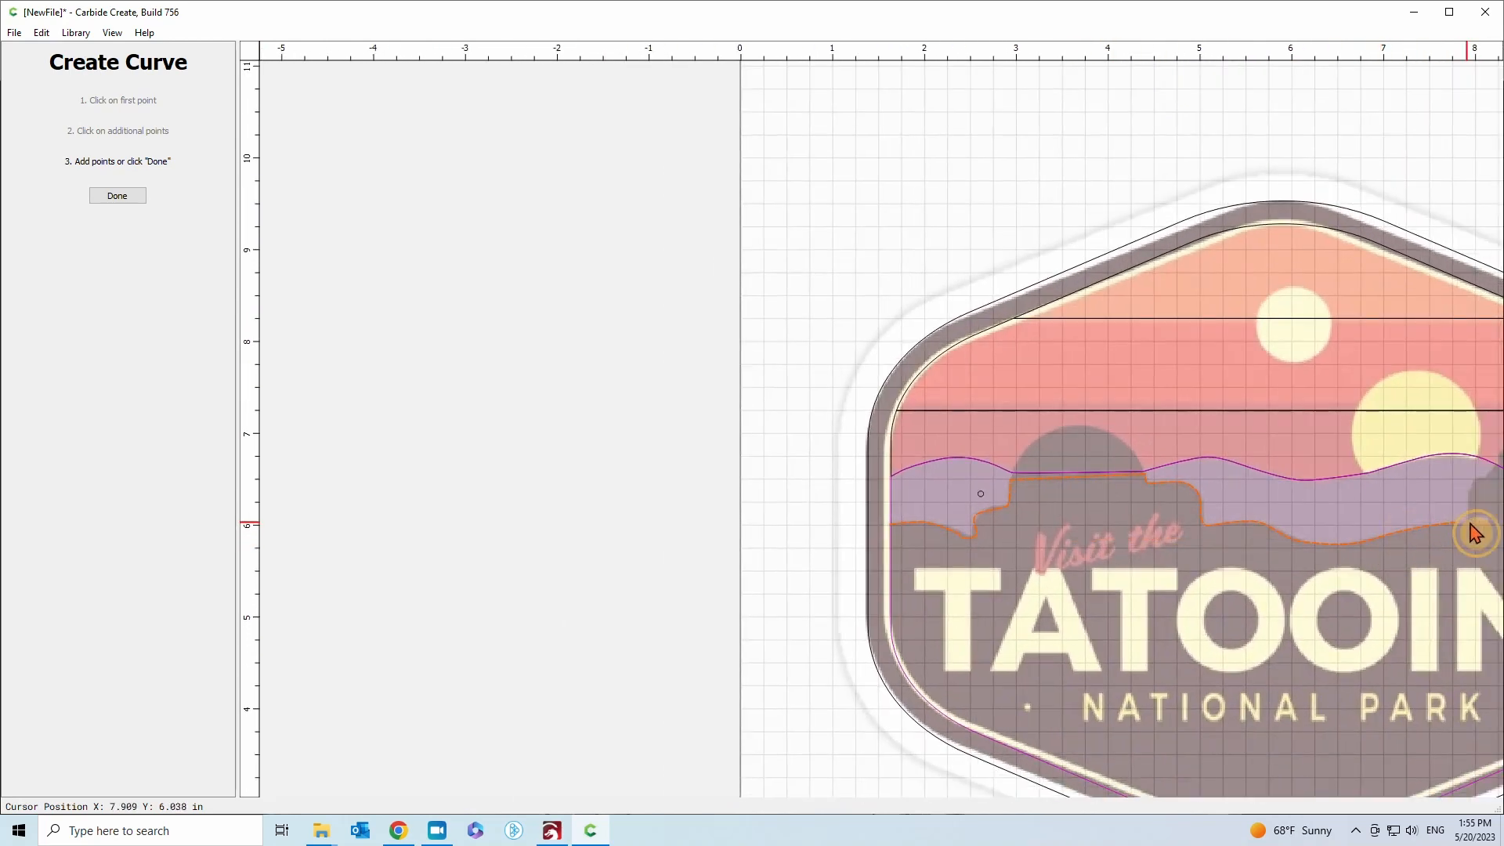
middle_click_drag(1384, 539, 742, 460)
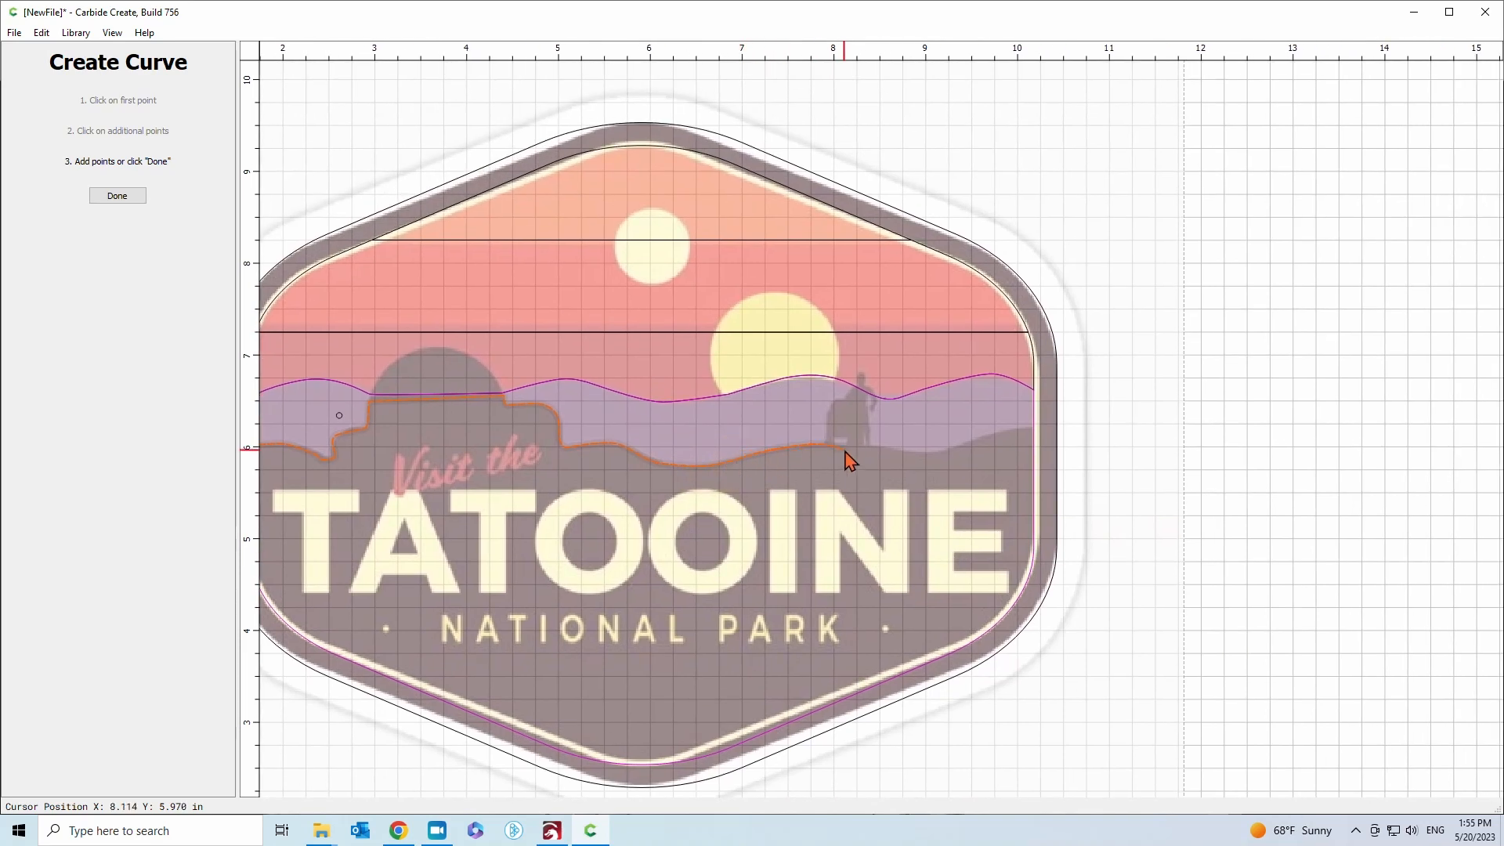
left_click(882, 448)
left_click(1033, 428)
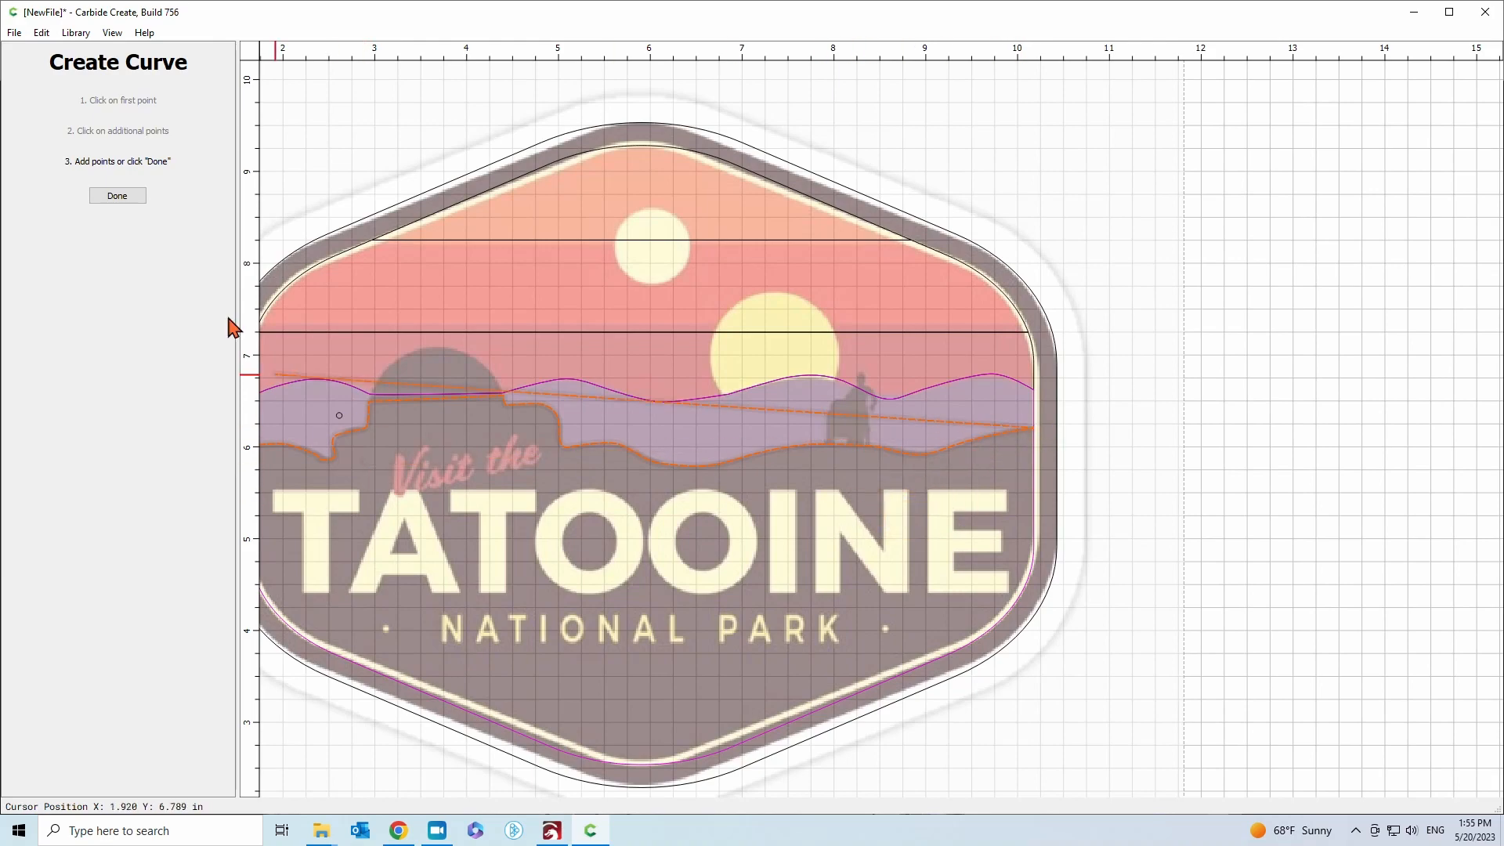
left_click(117, 195)
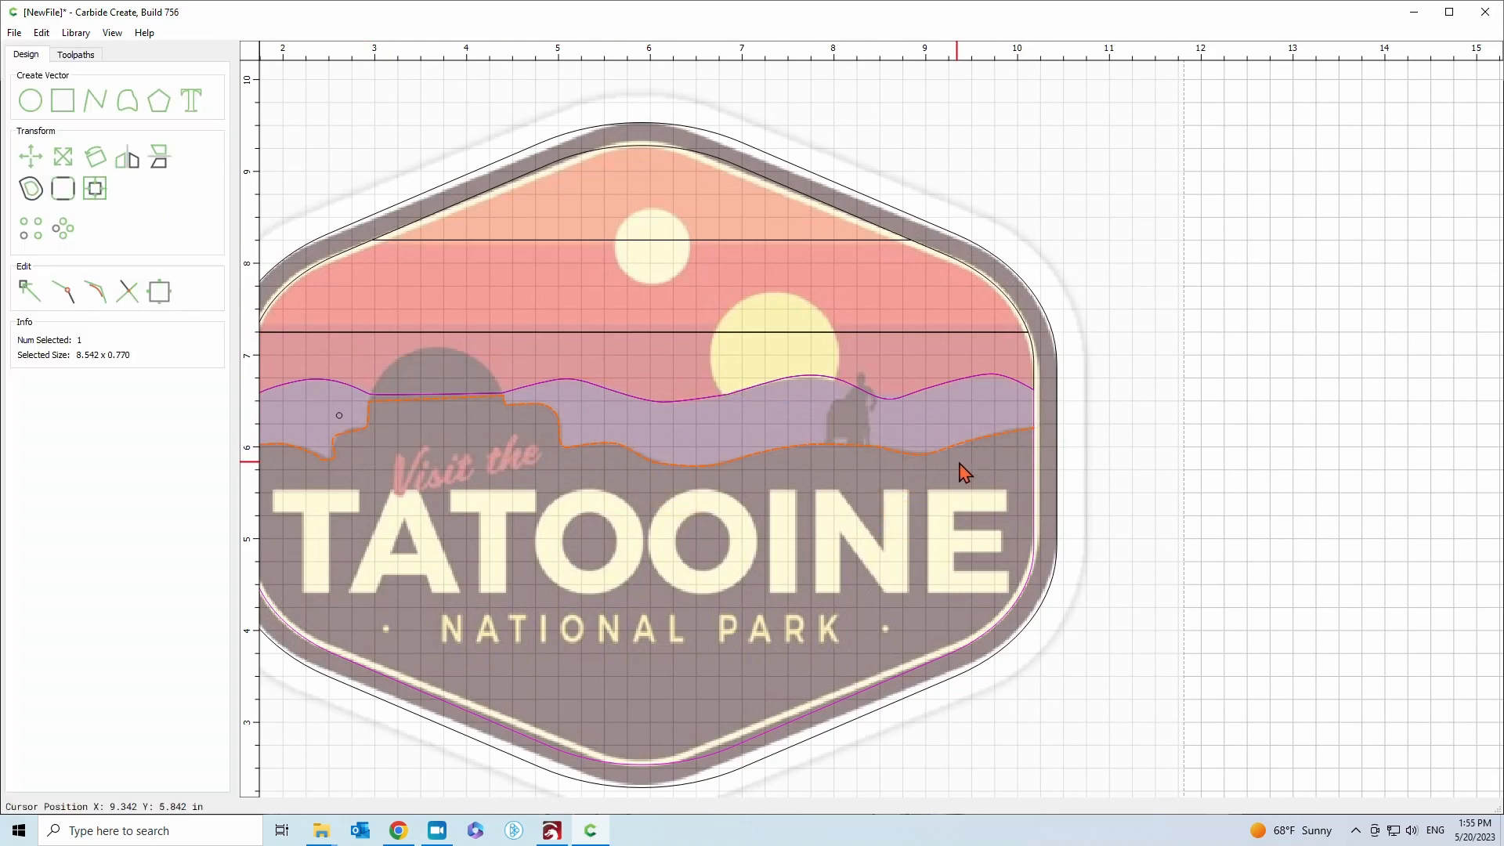
Edit the dark hill curve's nodes, adjusting the left notch and moving the left shoulder node to about X 2.67, Y 6.18 in
scroll(947, 470, "up", 3)
scroll(1034, 497, "down", 5)
scroll(453, 433, "up", 6)
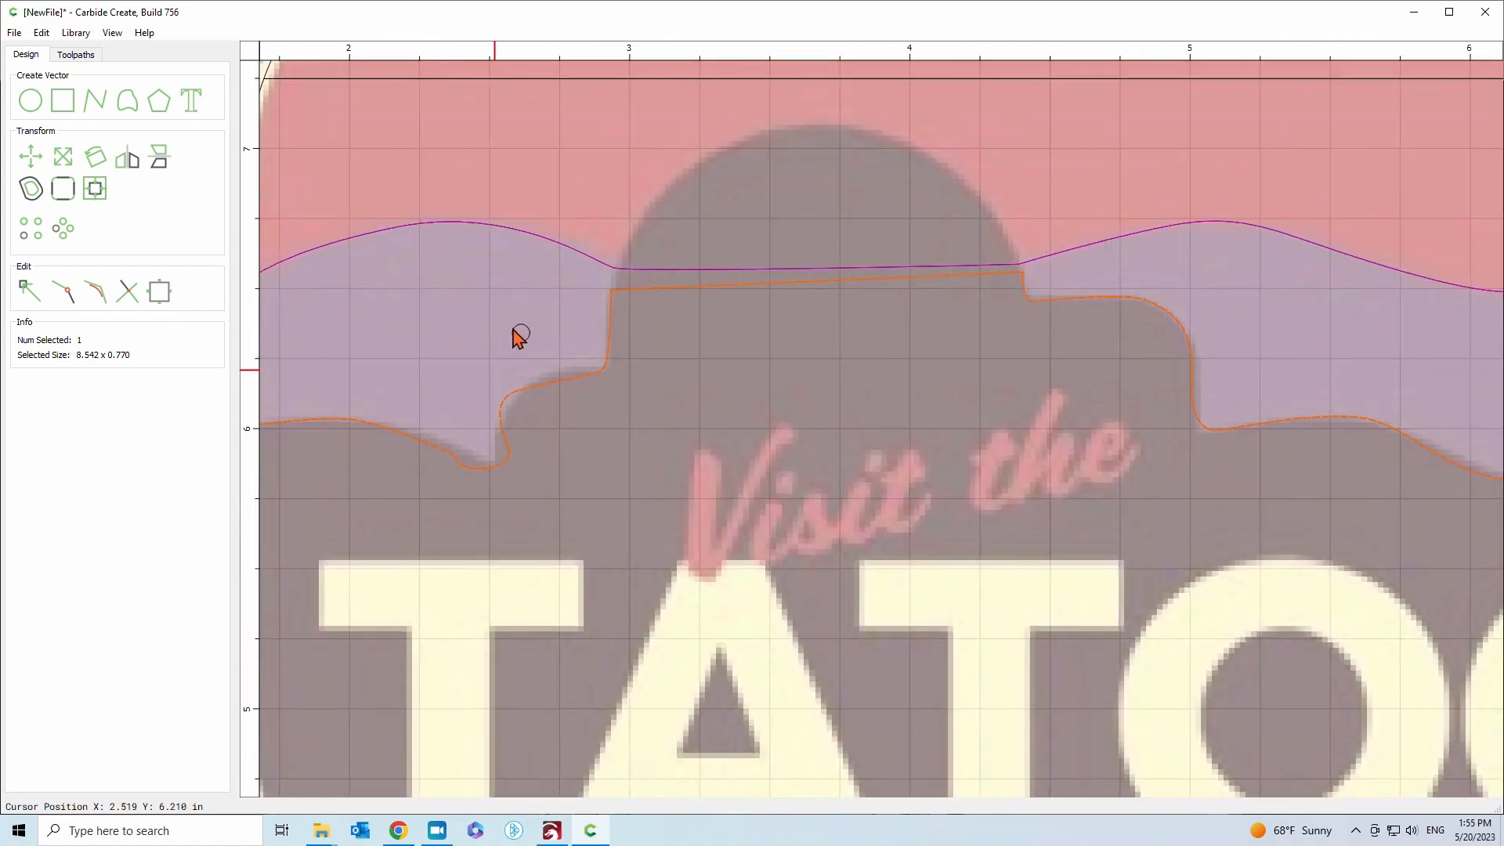
left_click(521, 341)
left_click(420, 443)
left_click(64, 289)
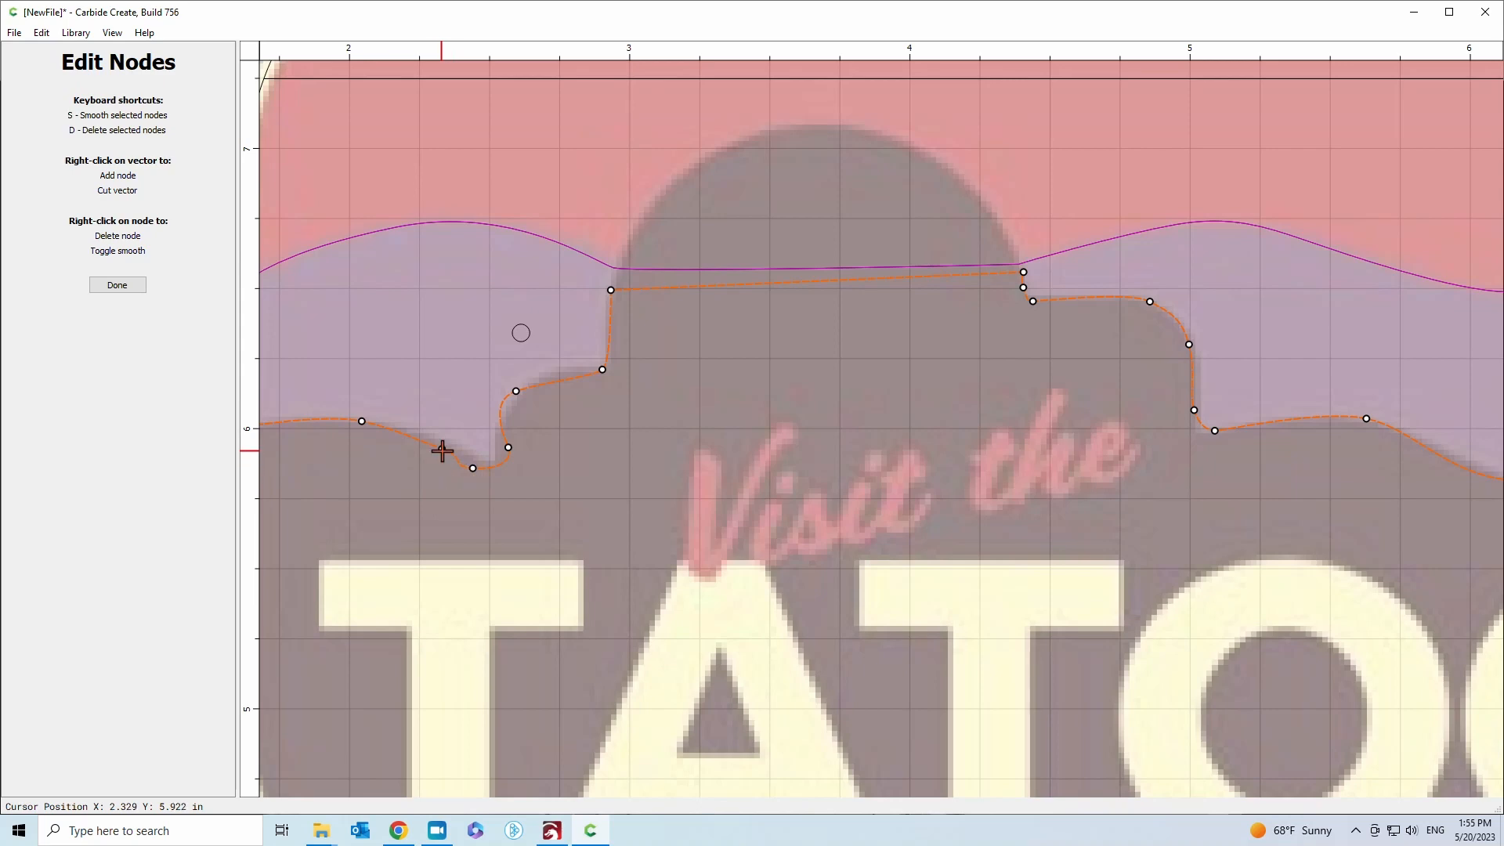
left_click_drag(468, 457, 461, 464)
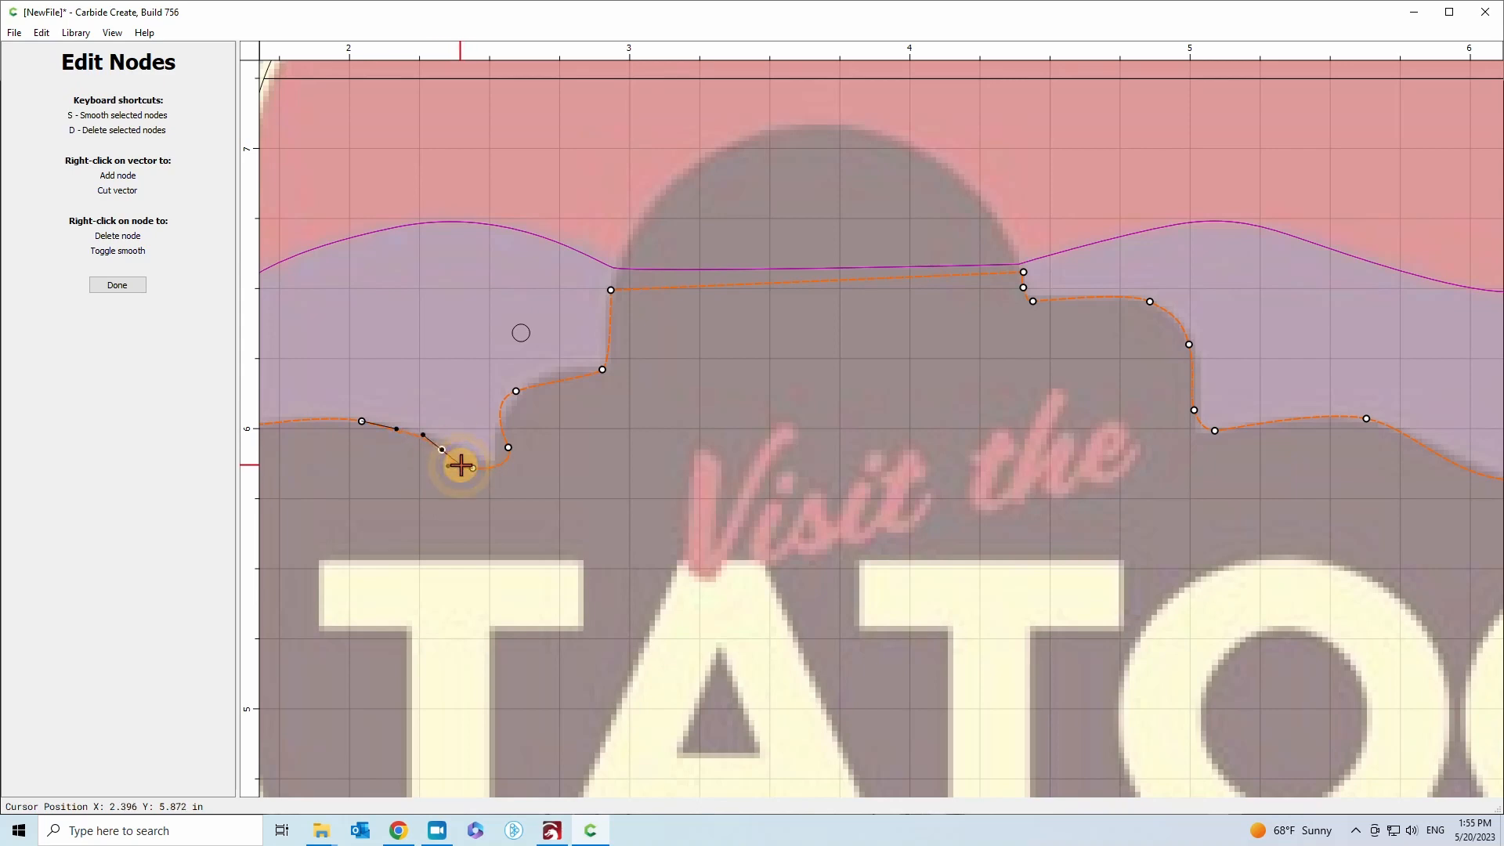
left_click_drag(514, 390, 536, 377)
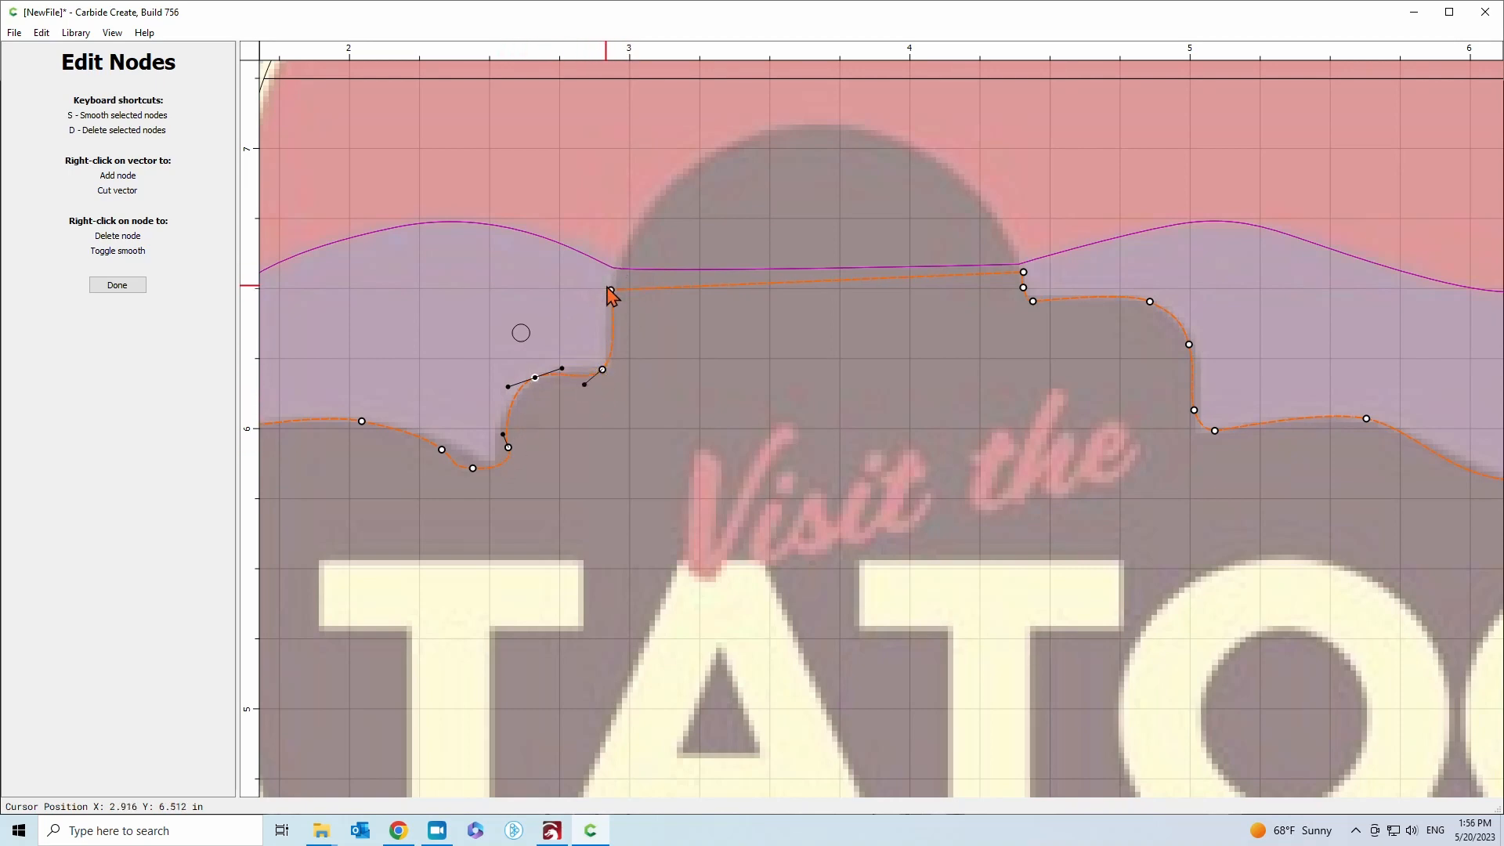
Pull the upper handle of the corner node below the dome's left side to about X 2.94, Y 6.29 in
scroll(611, 295, "up", 3)
left_click_drag(595, 473, 618, 421)
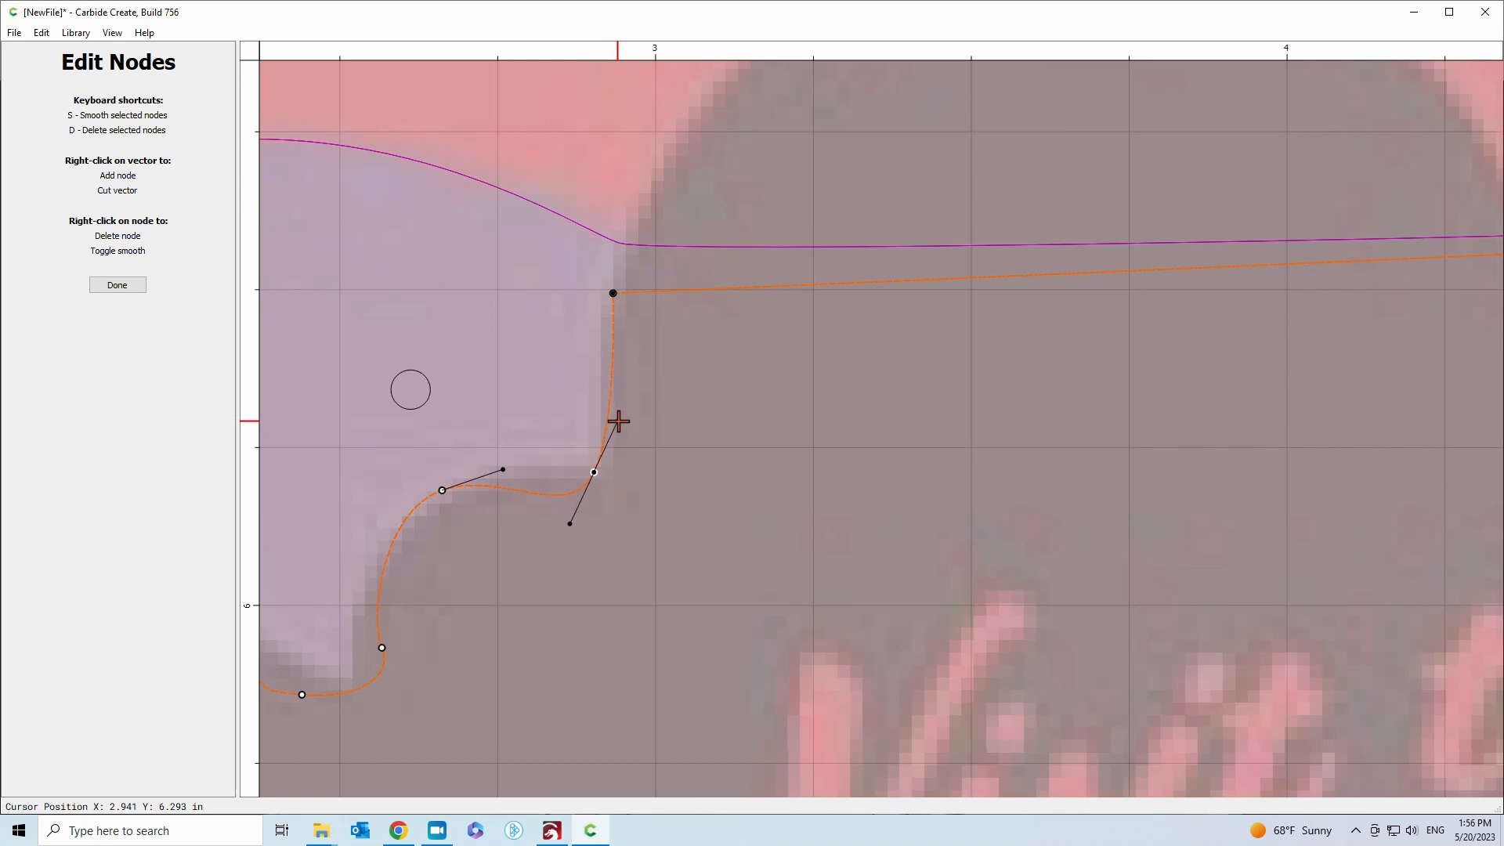
scroll(496, 411, "down", 2)
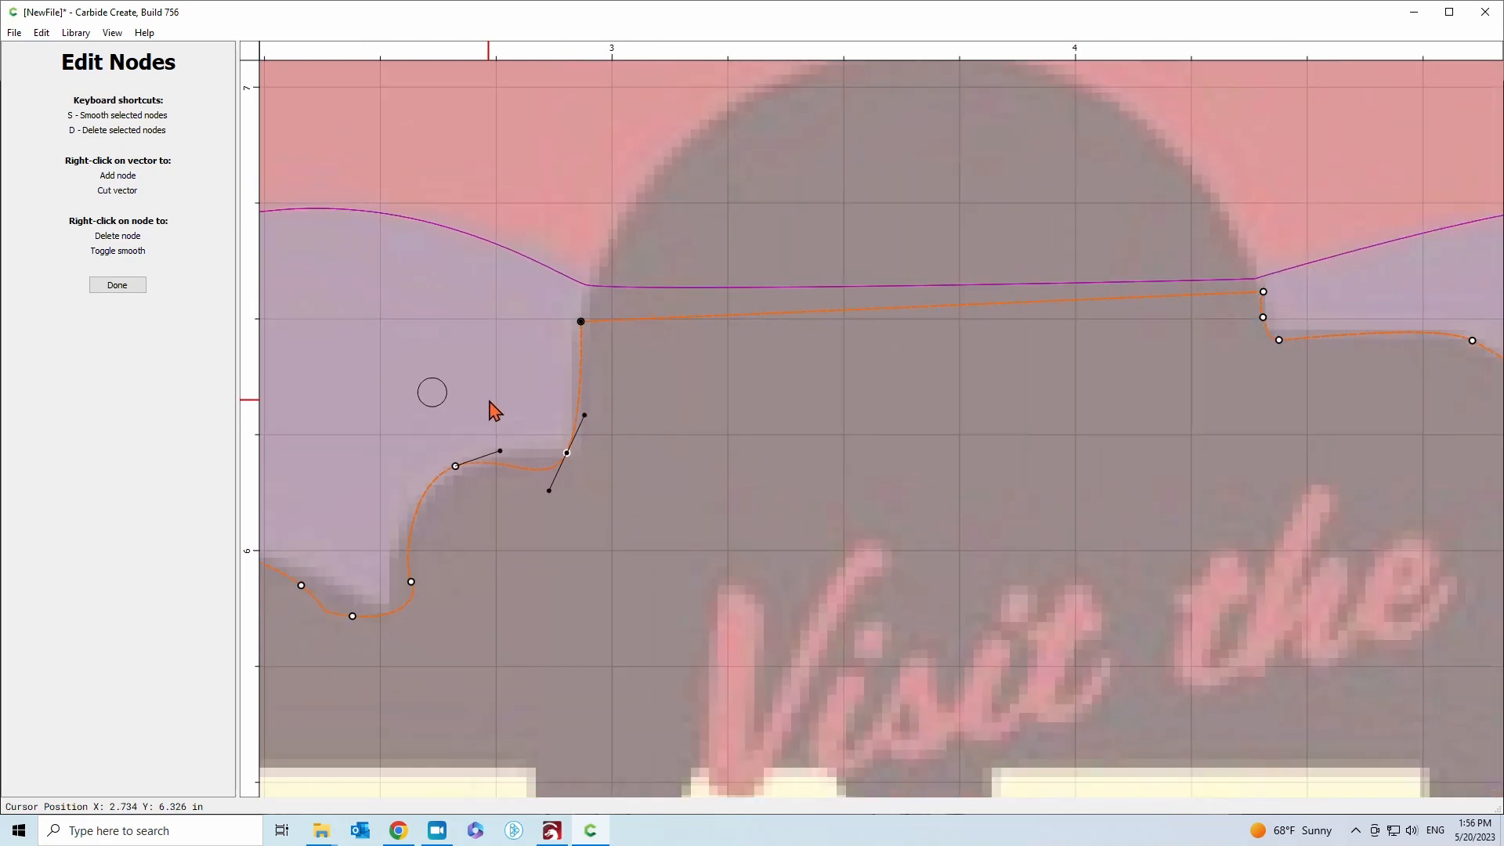
Move the curve's corner node at the dome's lower right to about X 4.39, Y 6.56 in
scroll(1284, 298, "up", 5)
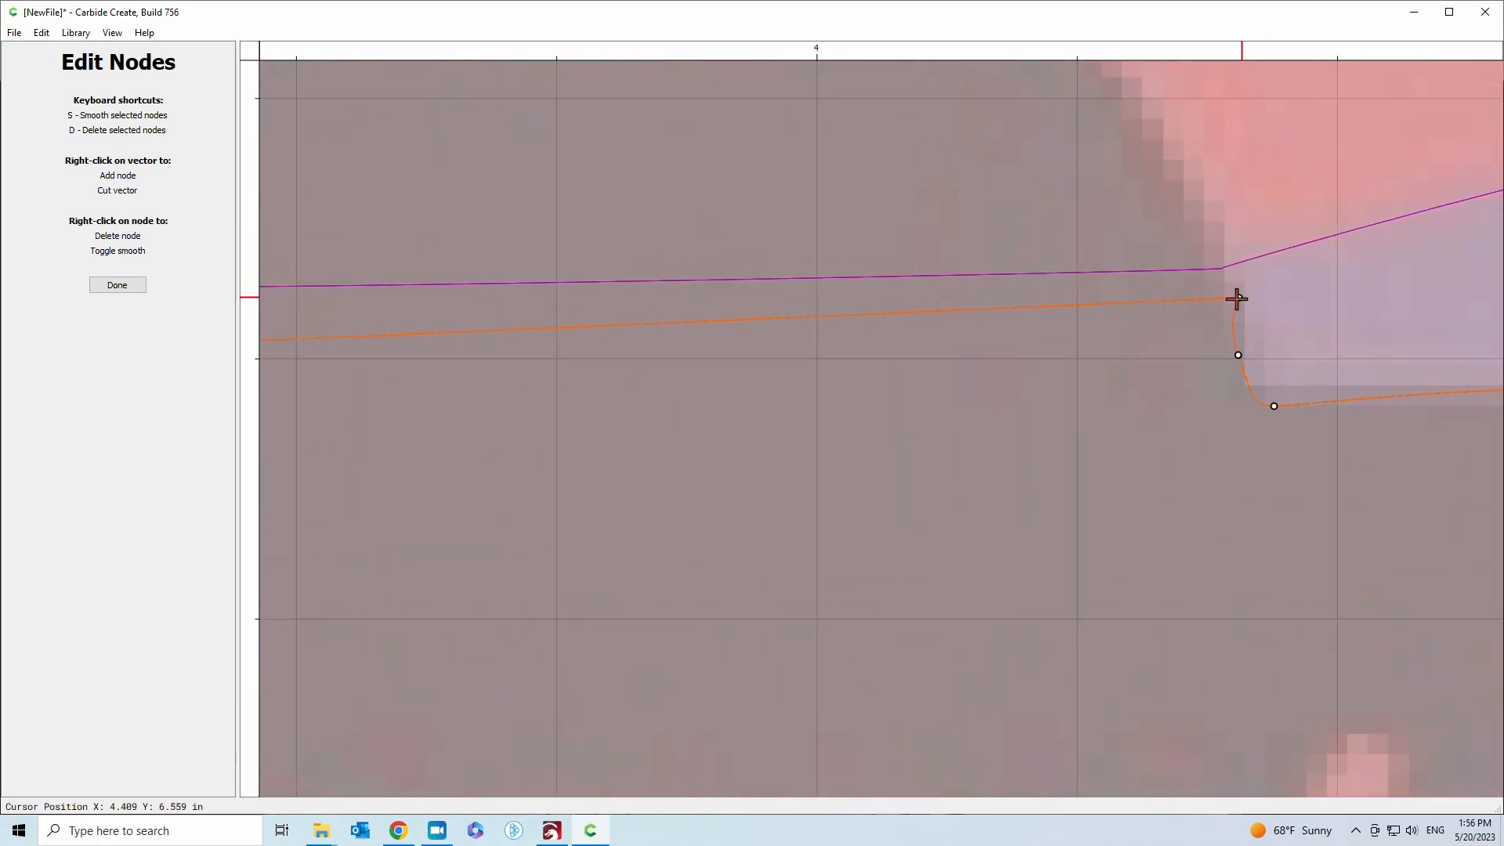
left_click(1238, 297)
left_click(1237, 298)
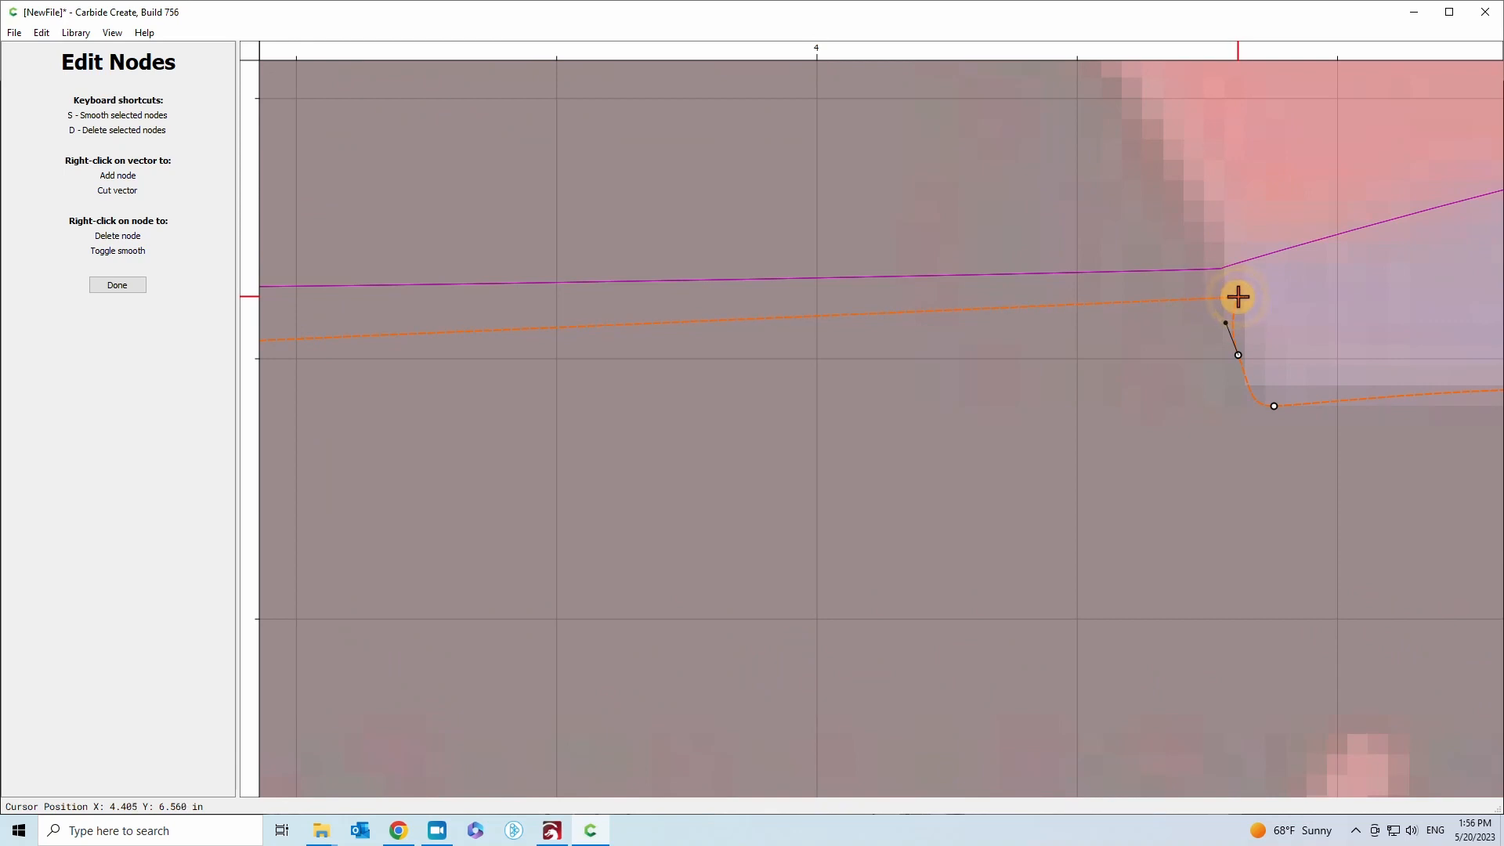
left_click_drag(1235, 296, 1226, 295)
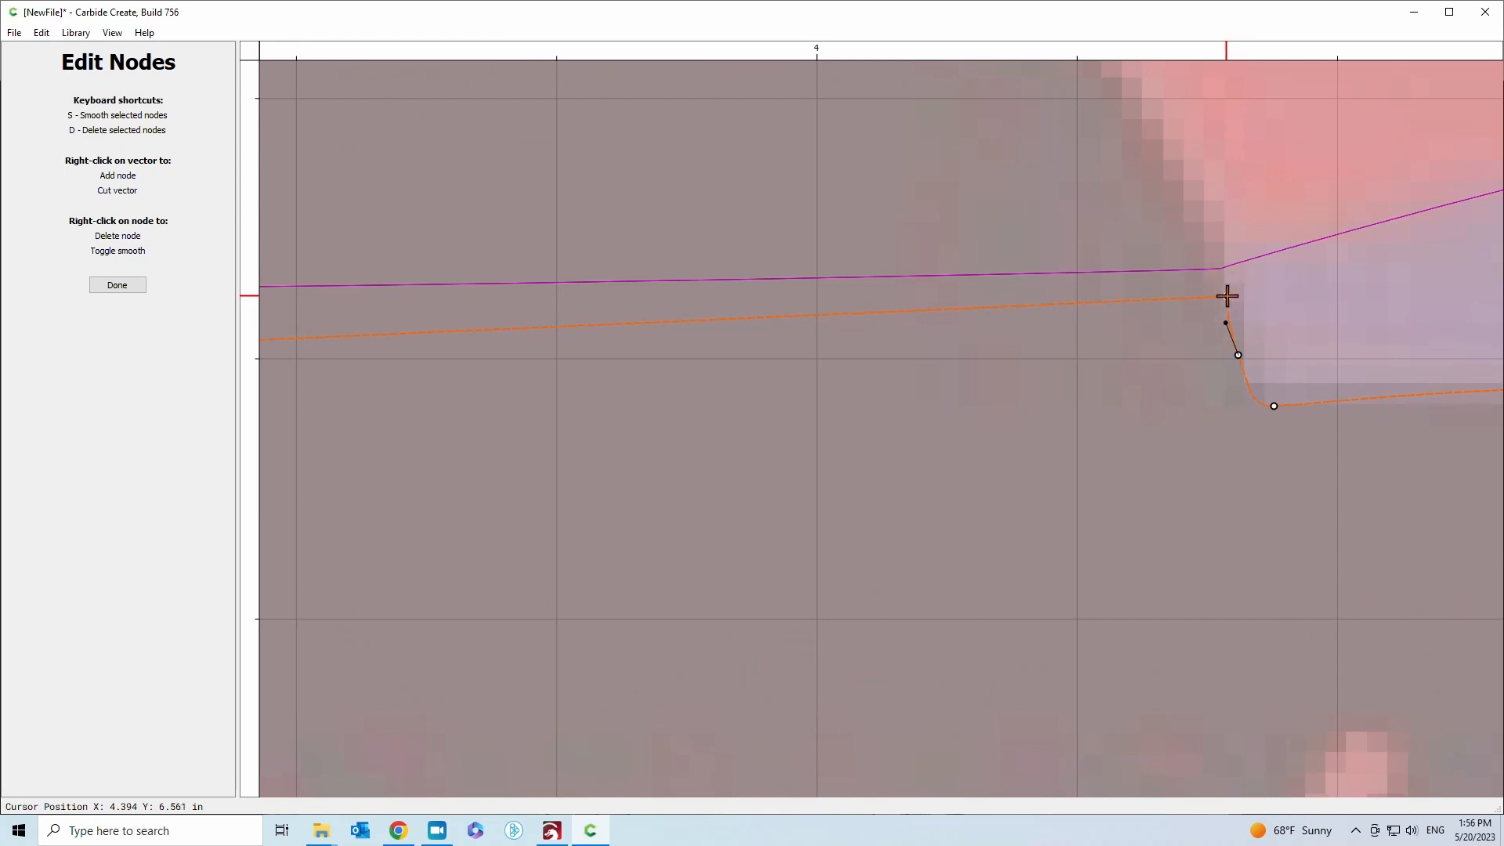
left_click(1230, 322)
scroll(1313, 357, "down", 2)
scroll(1312, 357, "down", 1)
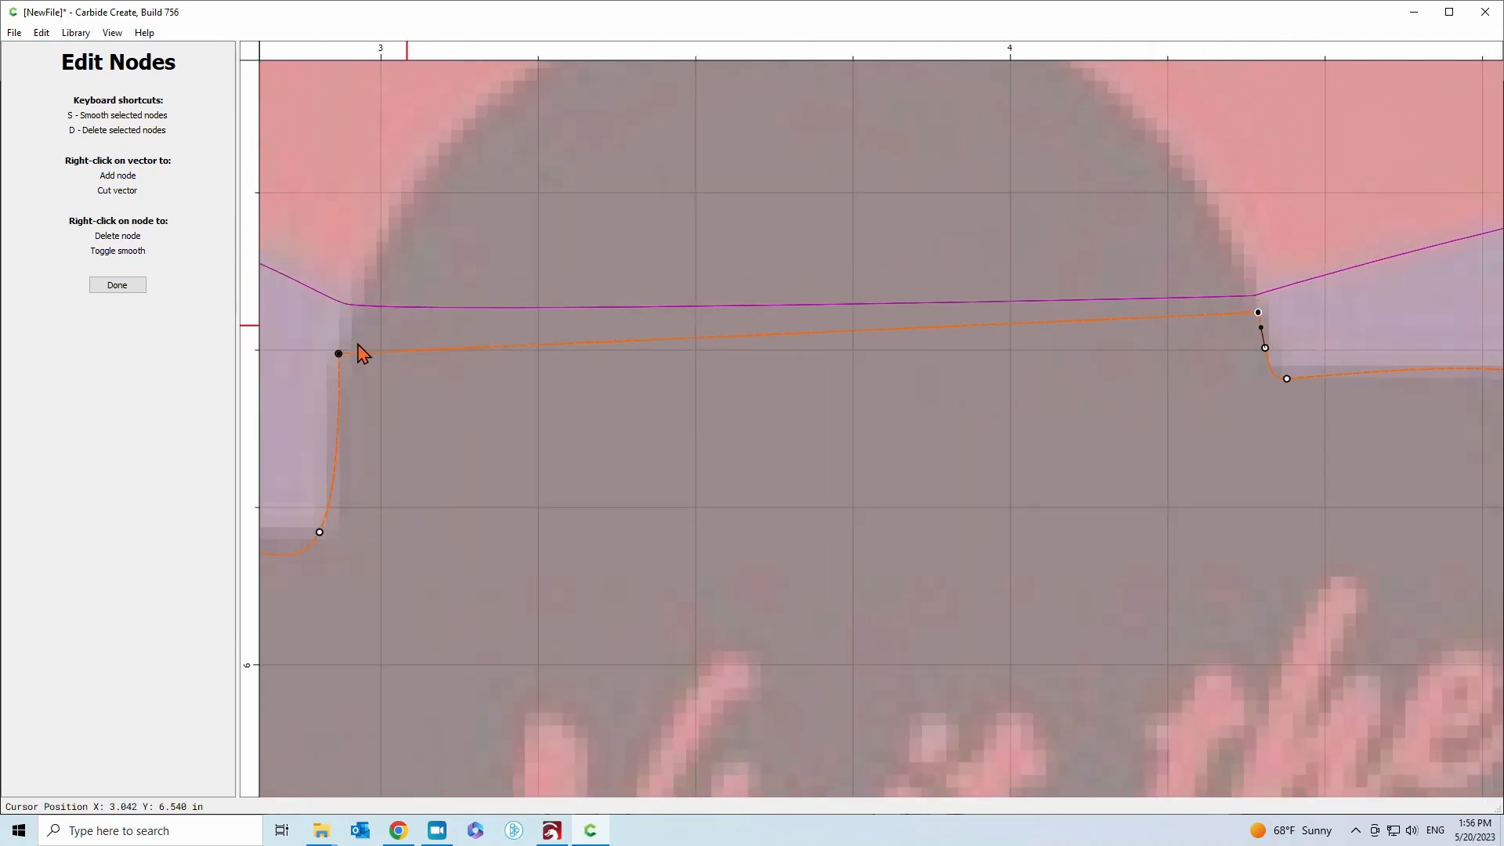
Finish node editing and move the 0.0312 in radius circle to the dark hill's left notch at about X 2.40, Y 5.91 in
scroll(987, 384, "down", 3)
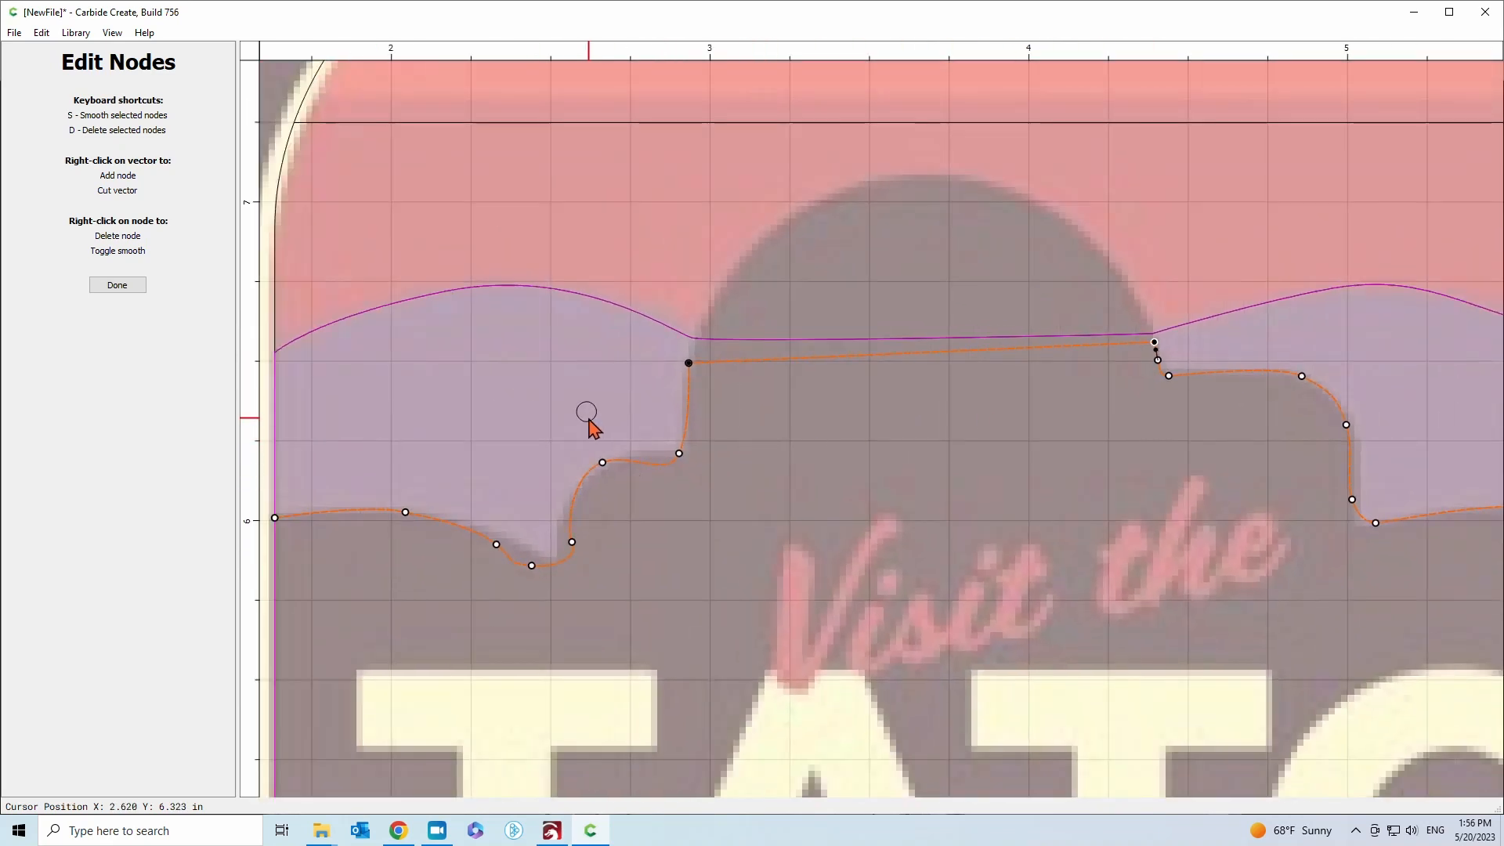
key("Escape")
left_click_drag(594, 421, 520, 554)
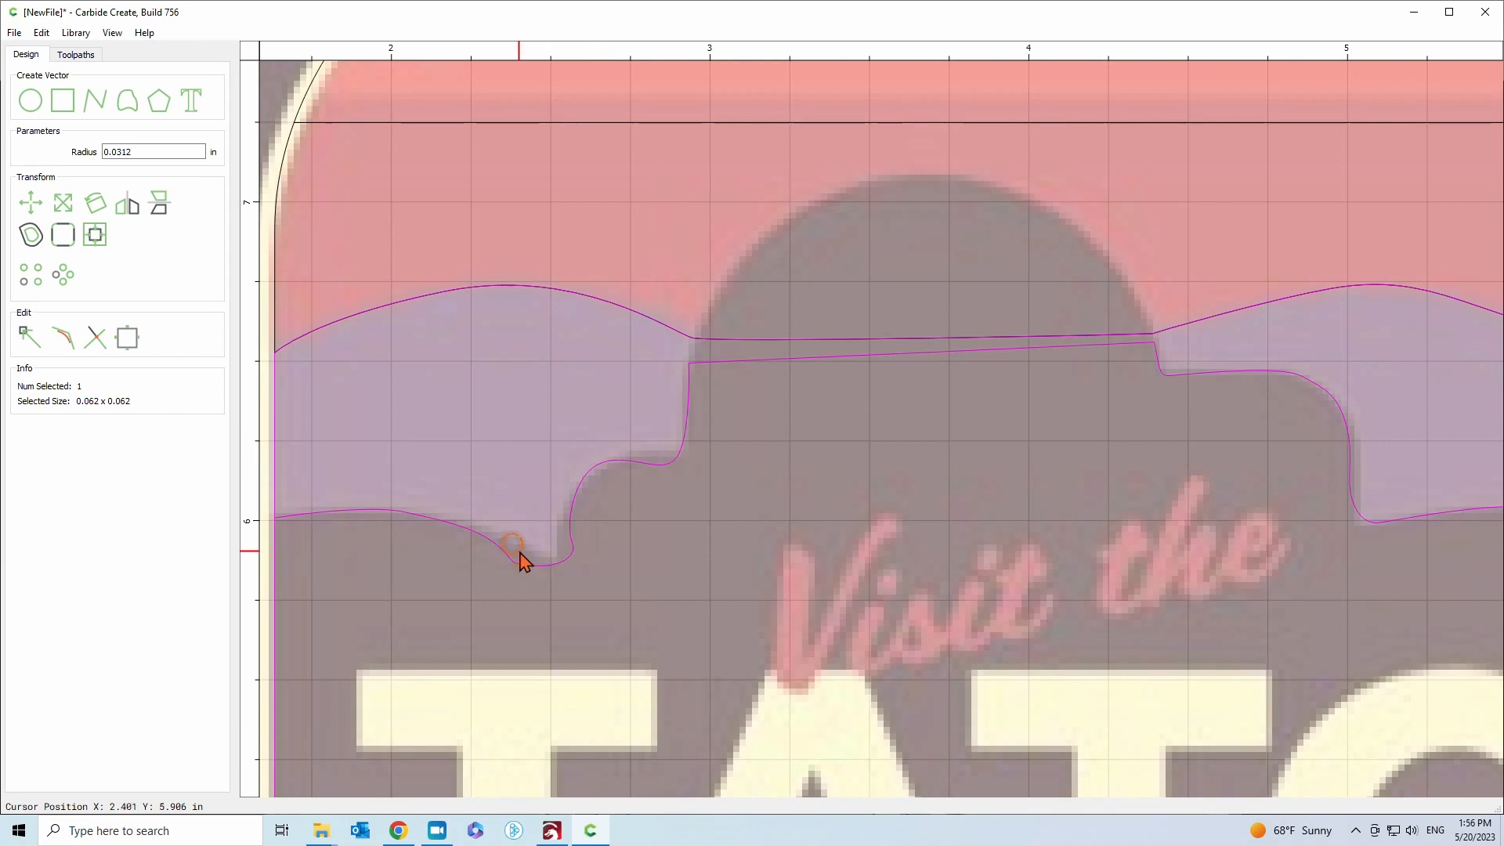
scroll(524, 561, "up", 3)
Edit the dark hill curve's left notch, moving the slope node's lower handle to about X 2.35, Y 5.91 in
left_click(561, 558)
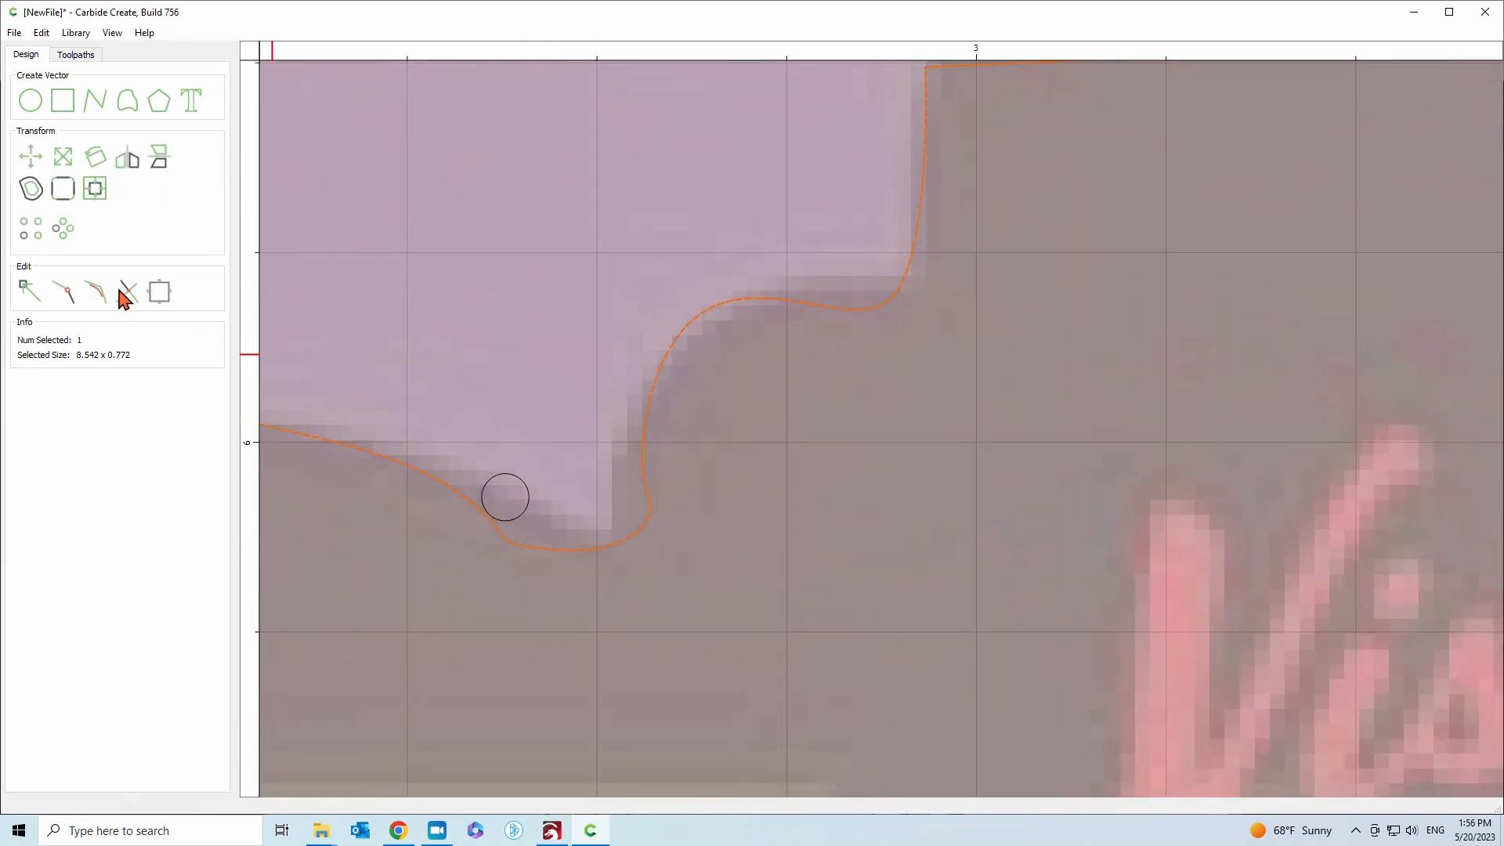
left_click(28, 291)
left_click(481, 536)
left_click(468, 498)
left_click_drag(519, 538, 481, 514)
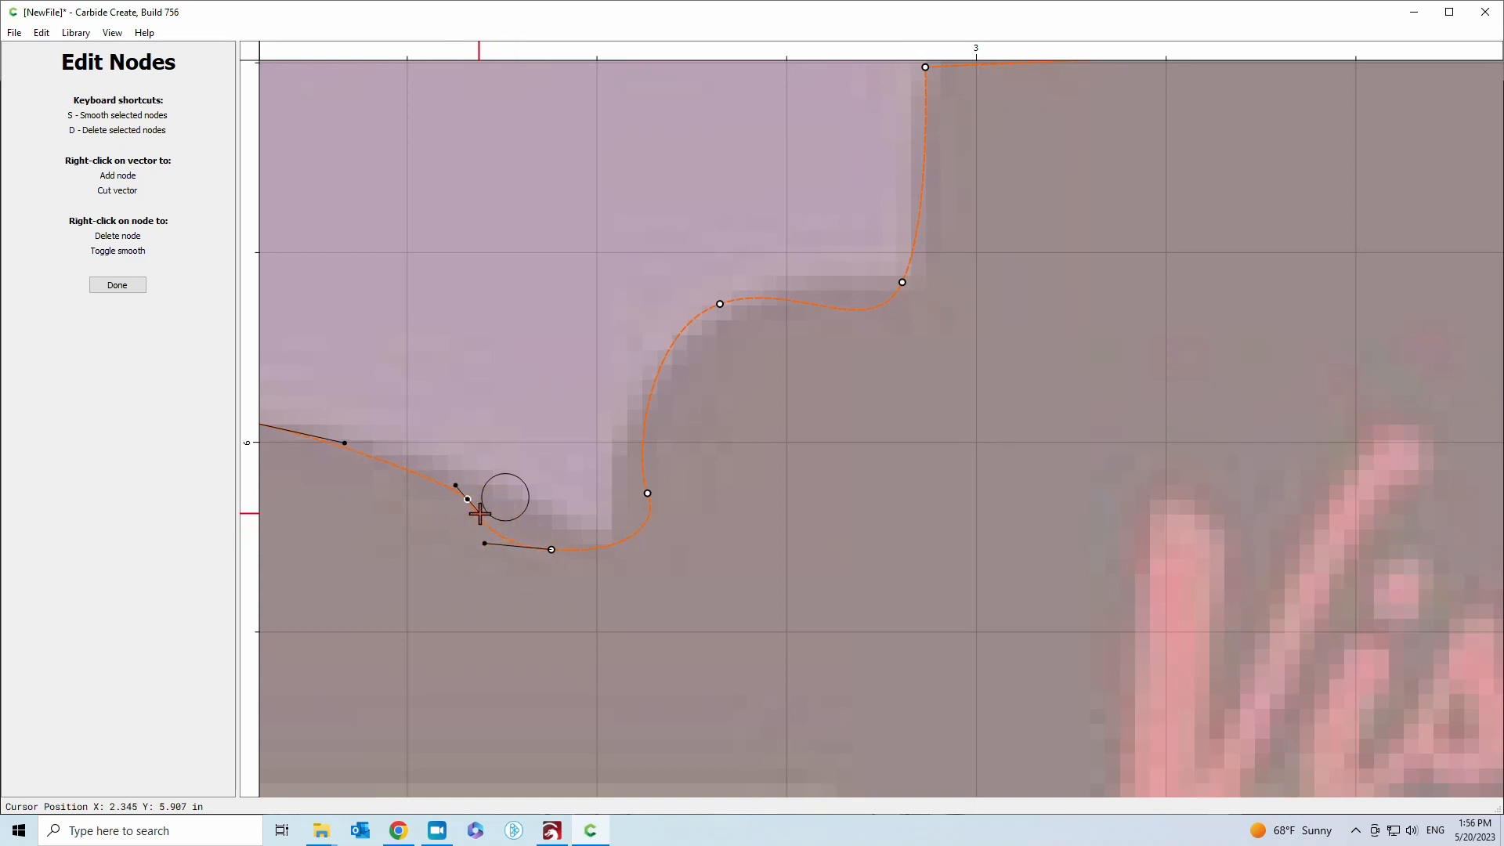
Check the left shoulder with the small circle and place it at the curve's corner near X 4.47, Y 6.51 in
left_click(511, 522)
left_click(524, 520)
left_click(517, 517)
left_click_drag(517, 524, 685, 345)
scroll(689, 386, "down", 5)
scroll(583, 449, "up", 3)
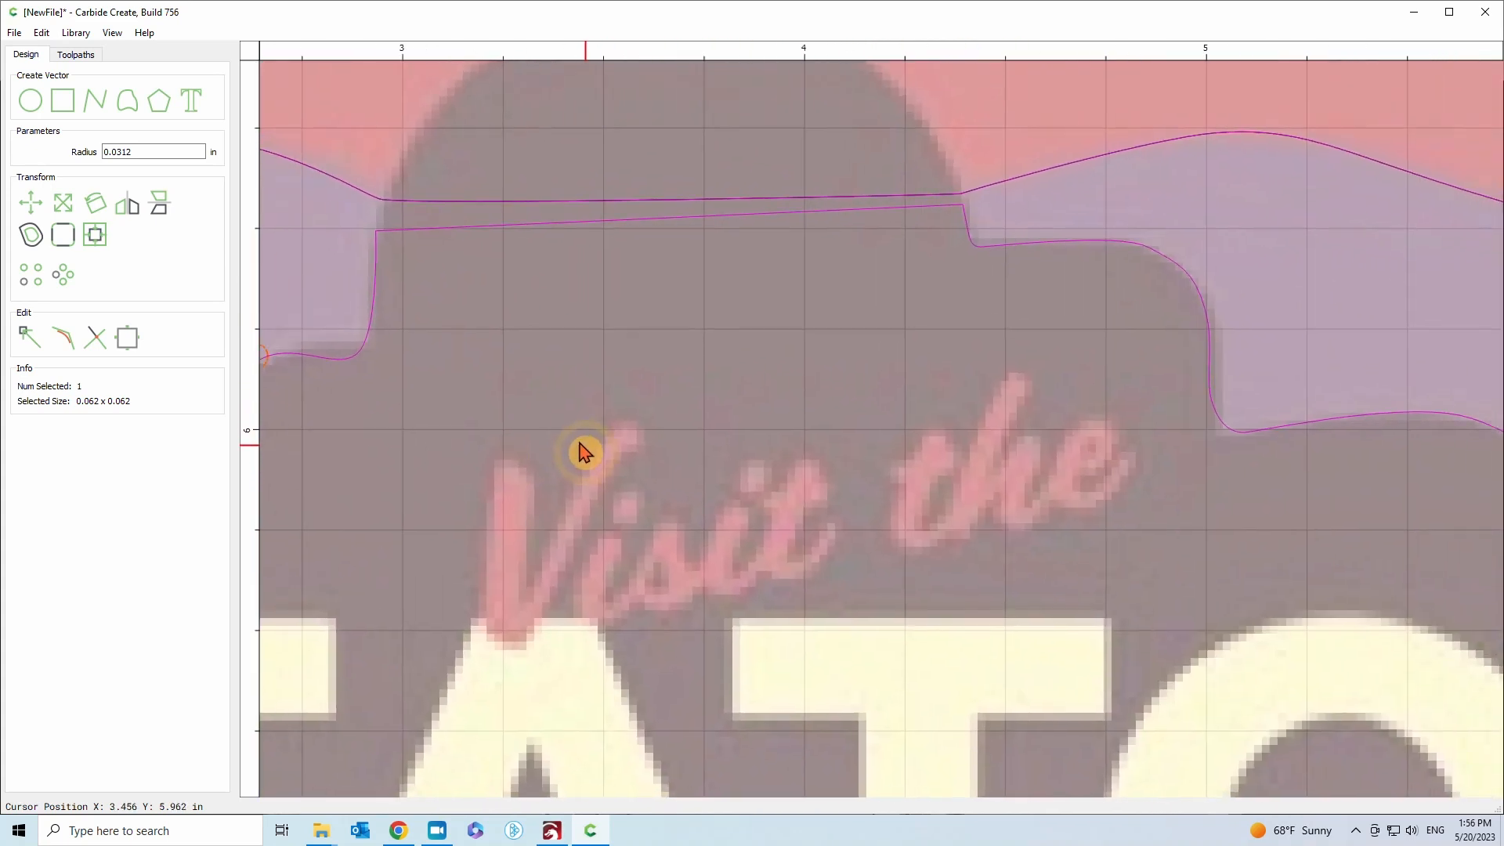
middle_click_drag(590, 383, 669, 371)
left_click_drag(324, 350, 1084, 214)
Add a node to the dark hill curve's rounded corner below the dome's right side at about X 4.41, Y 6.48 in
scroll(1058, 219, "up", 6)
left_click(731, 251)
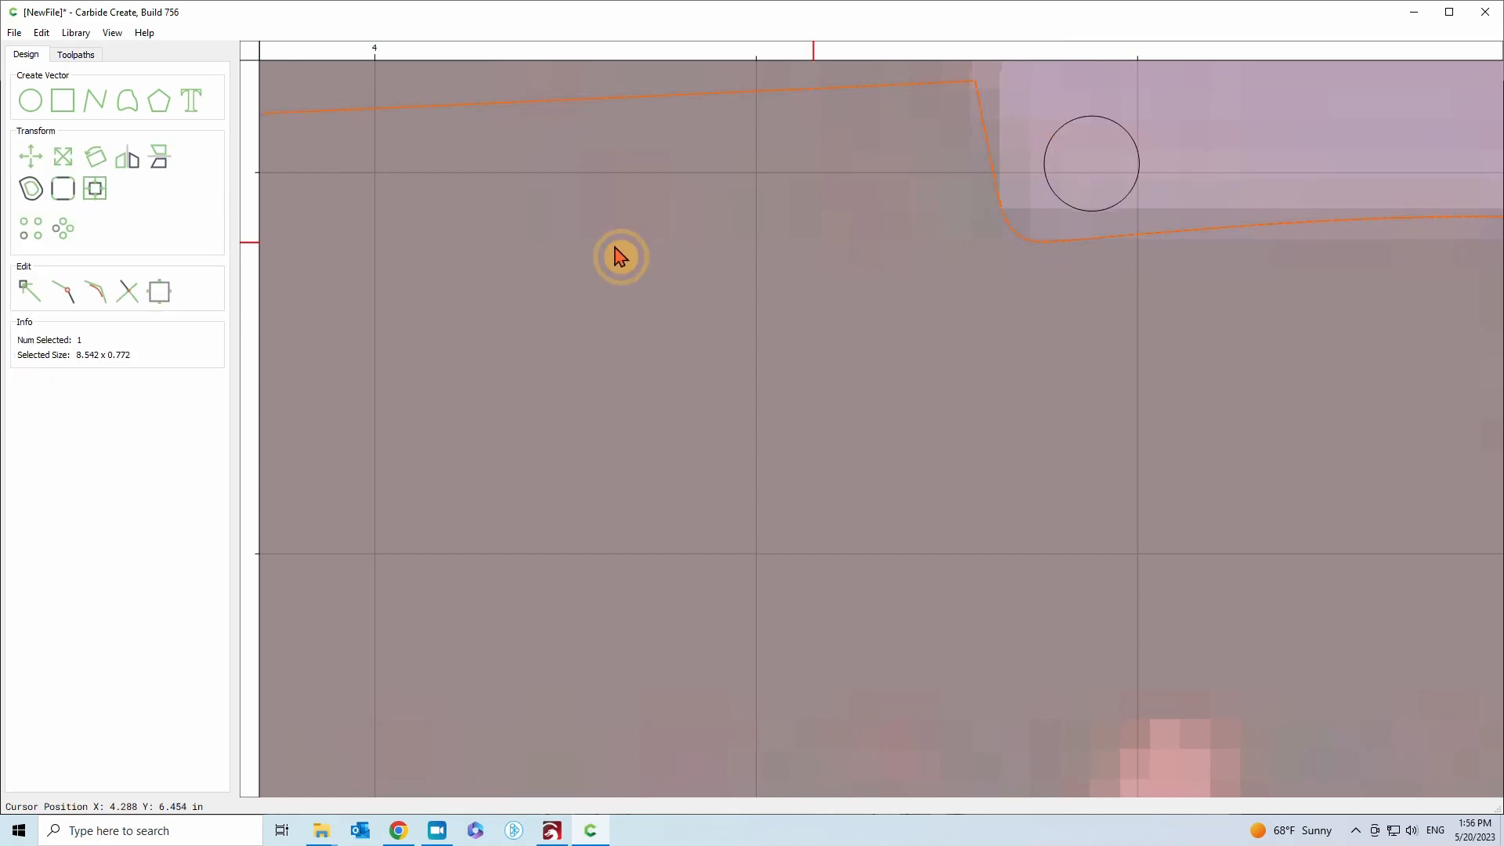
left_click(29, 291)
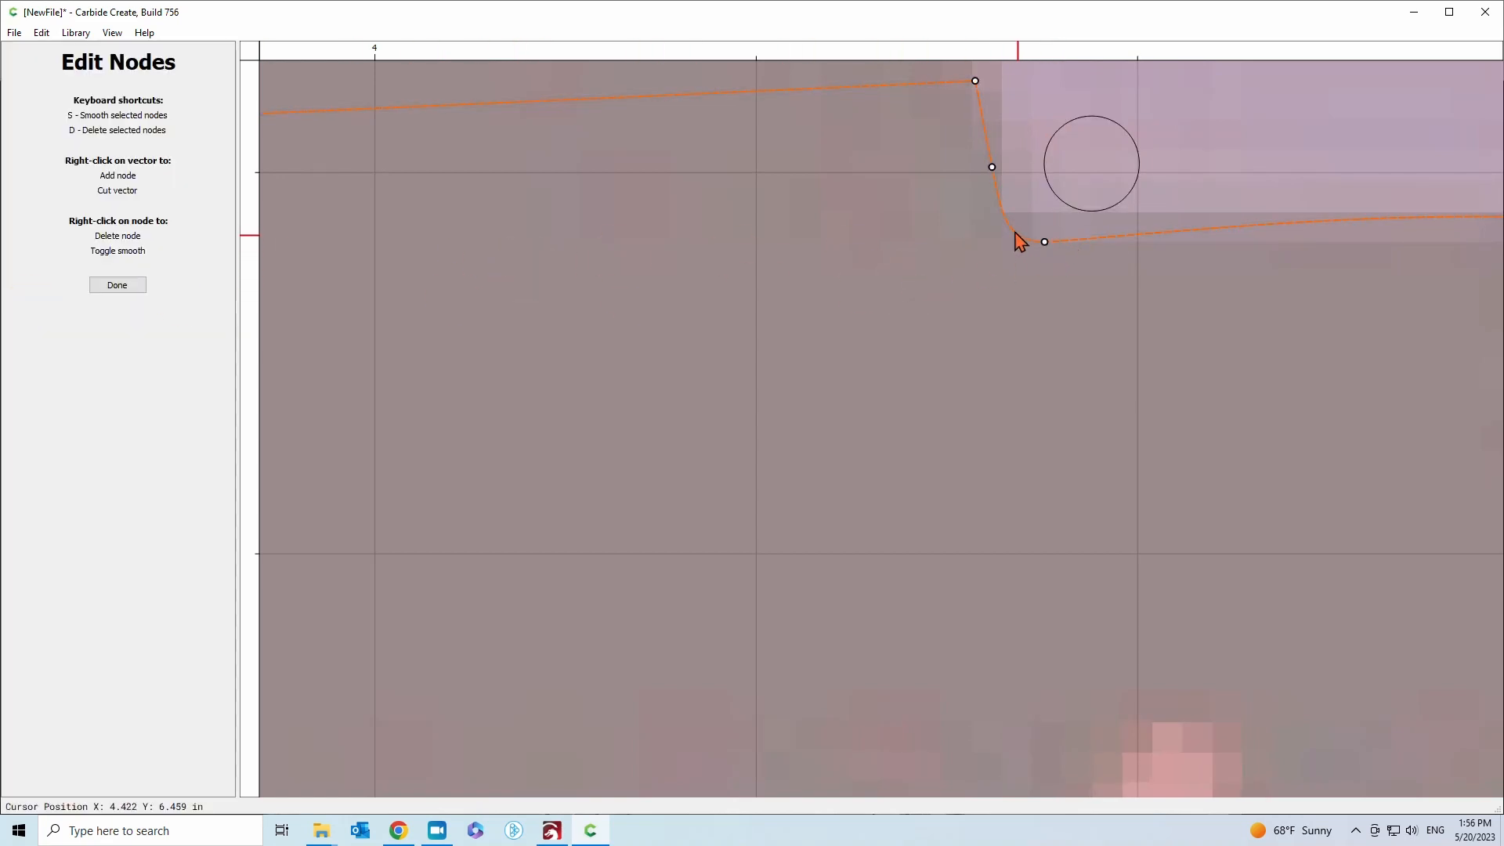
right_click(996, 213)
left_click(1026, 214)
left_click(998, 205)
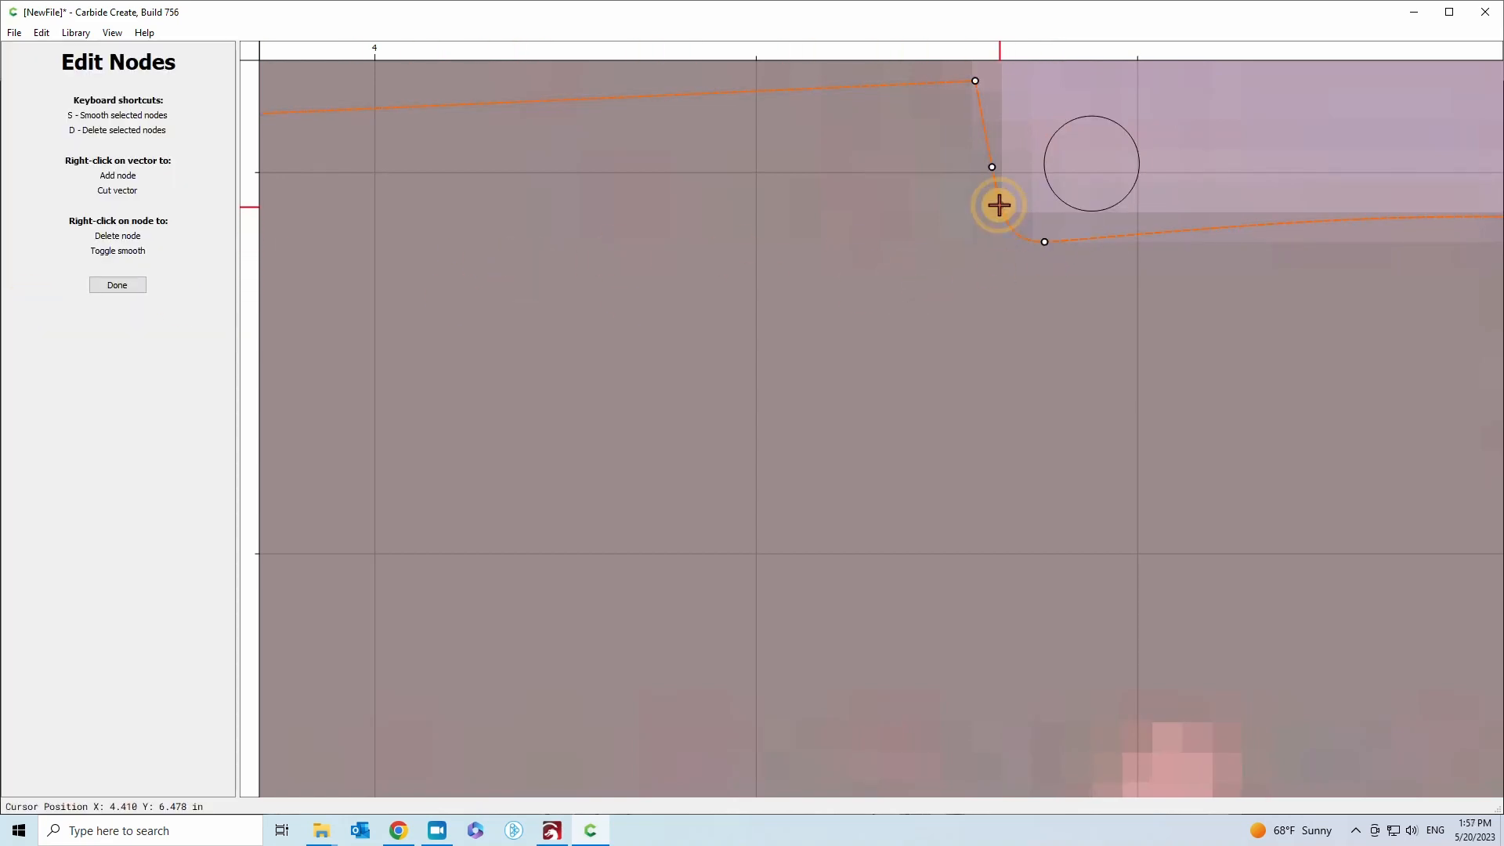
left_click_drag(999, 206, 994, 206)
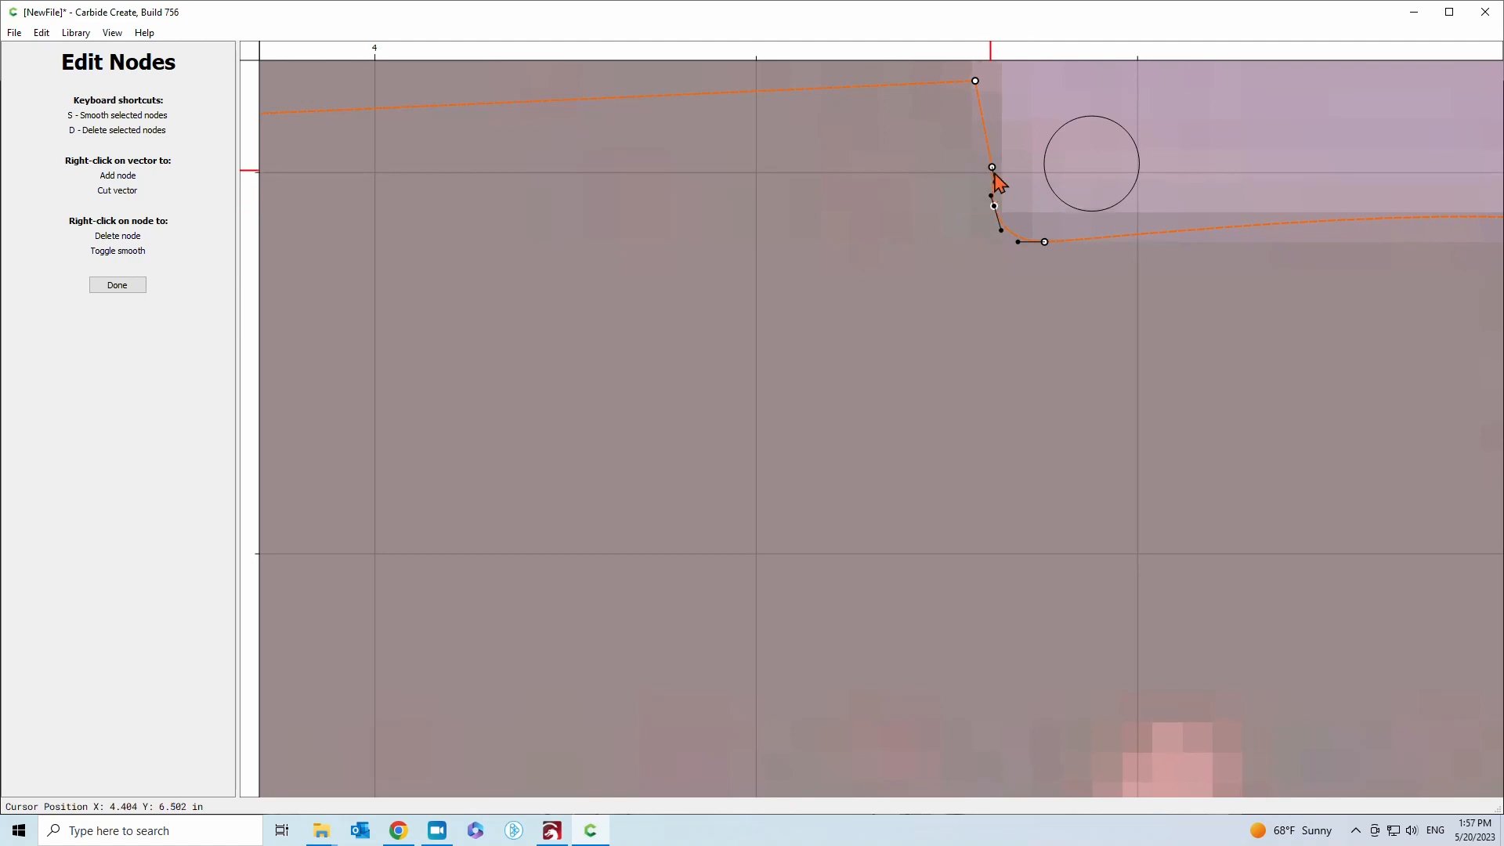
Move the node above the rounded corner slightly left and the dome's lower-right corner node to about X 4.40, Y 6.56 in
left_click(991, 180)
left_click(991, 167)
left_click_drag(991, 166, 986, 164)
left_click(974, 79)
left_click_drag(974, 79, 979, 76)
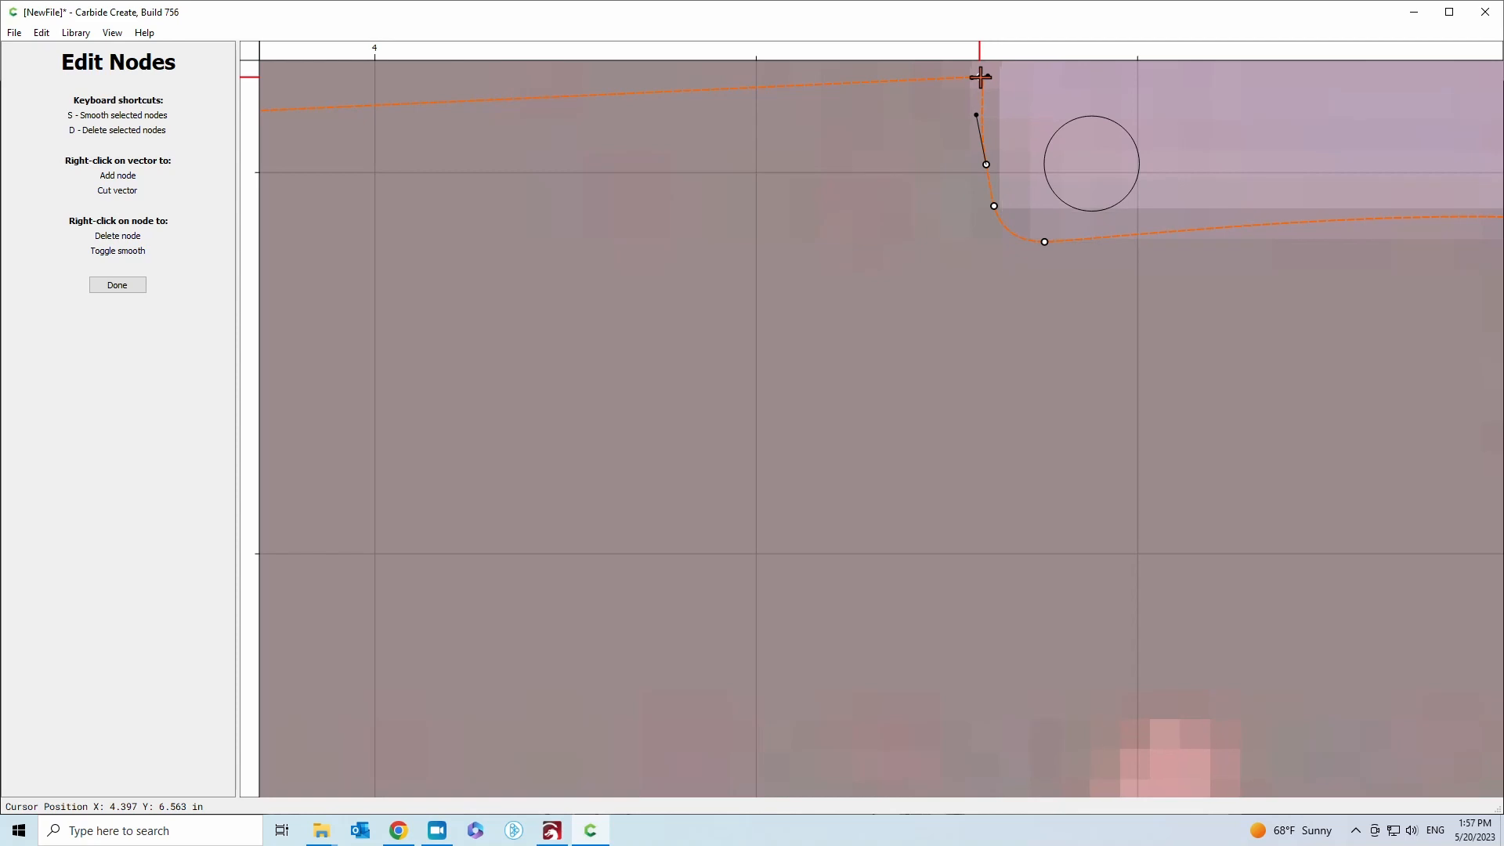
key("Escape")
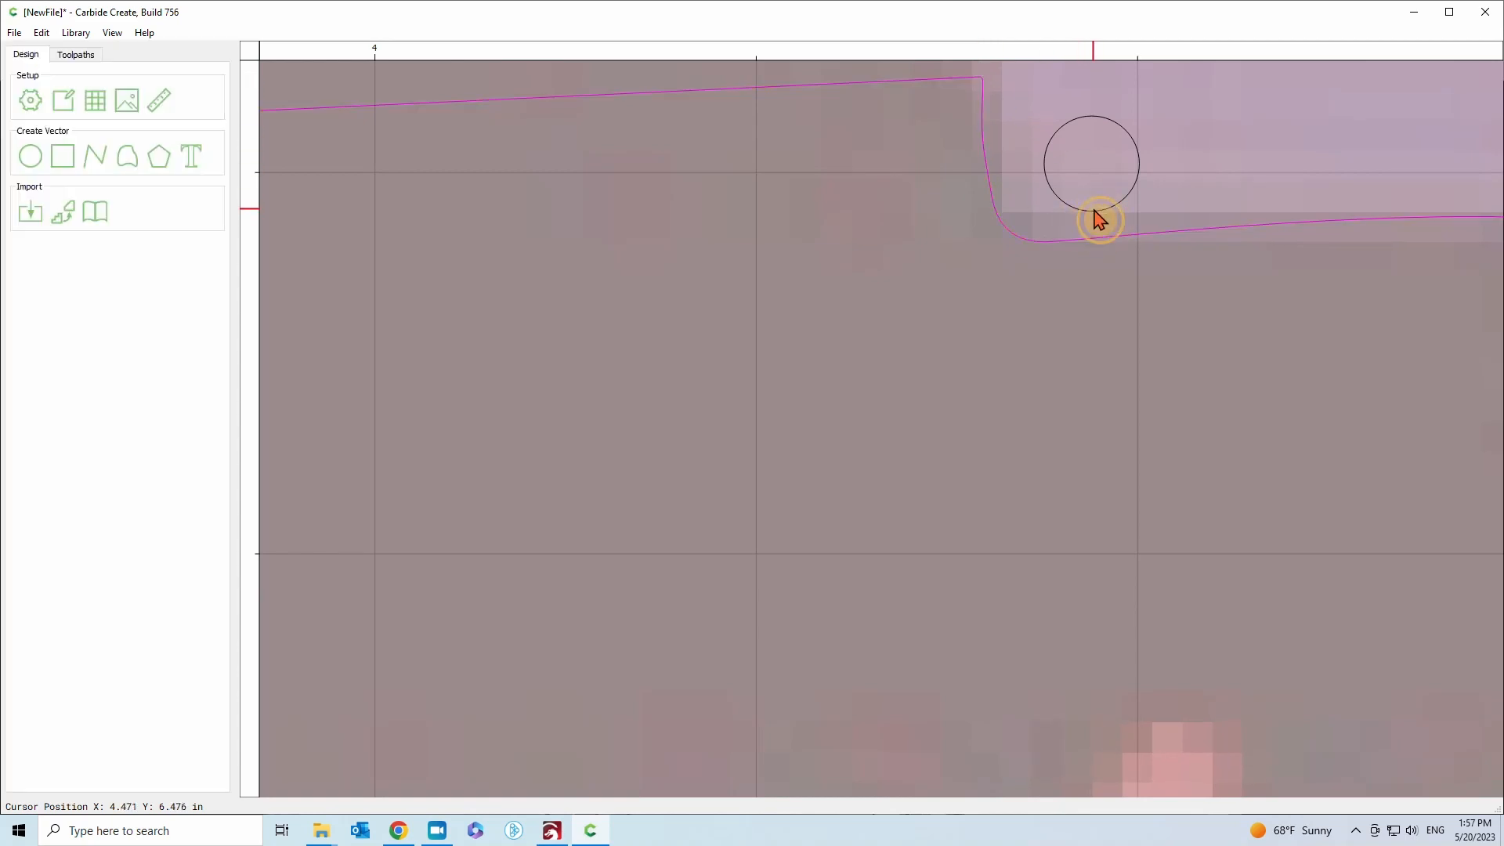
Fit the 0.0312 in radius circle into the rounded corner below the dome's right side to check its curvature
left_click_drag(1097, 216, 1012, 239)
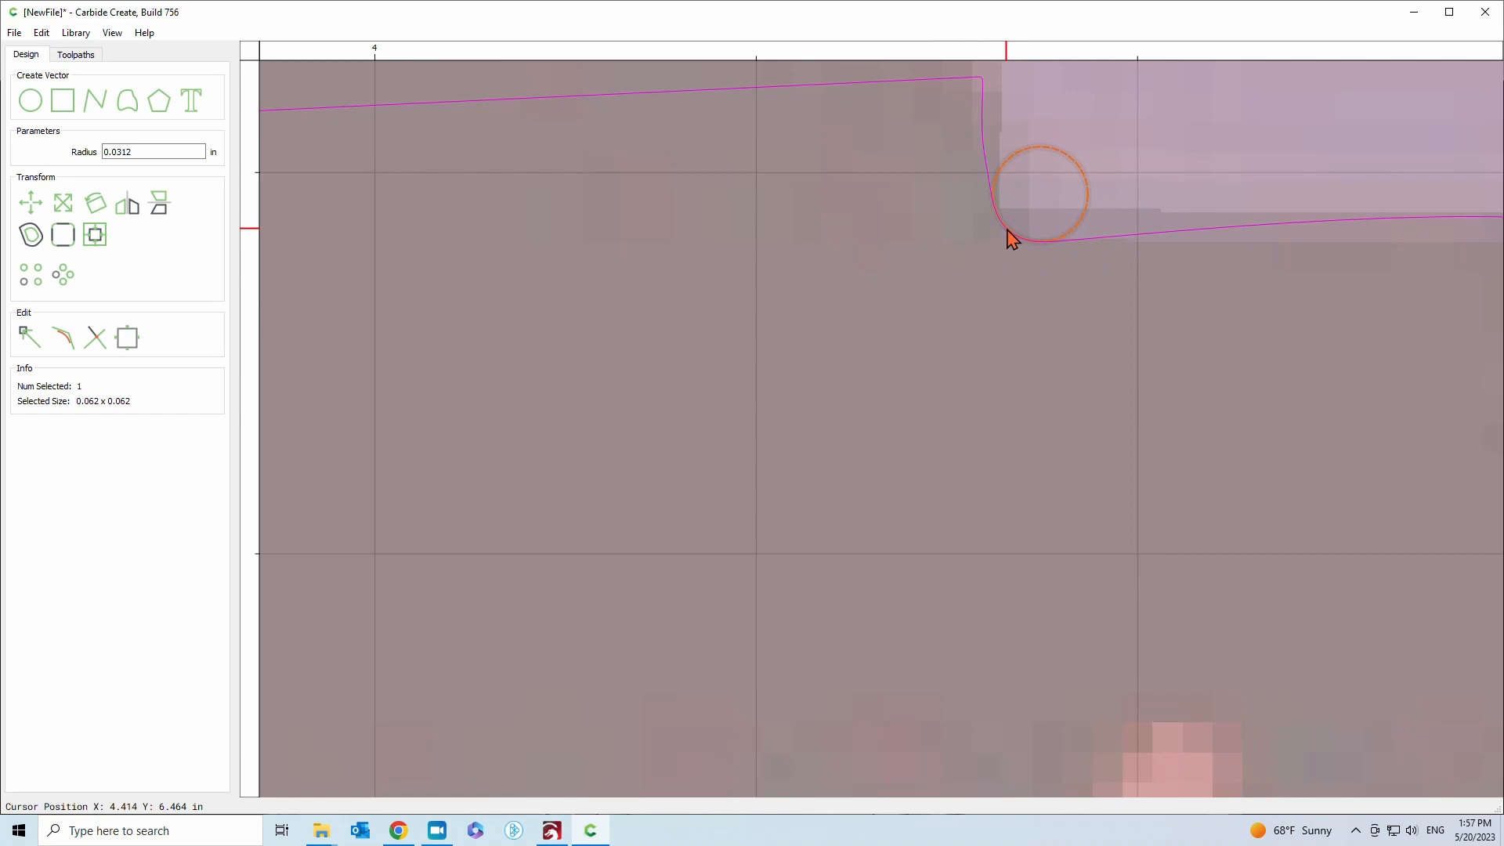
scroll(1003, 285, "up", 1)
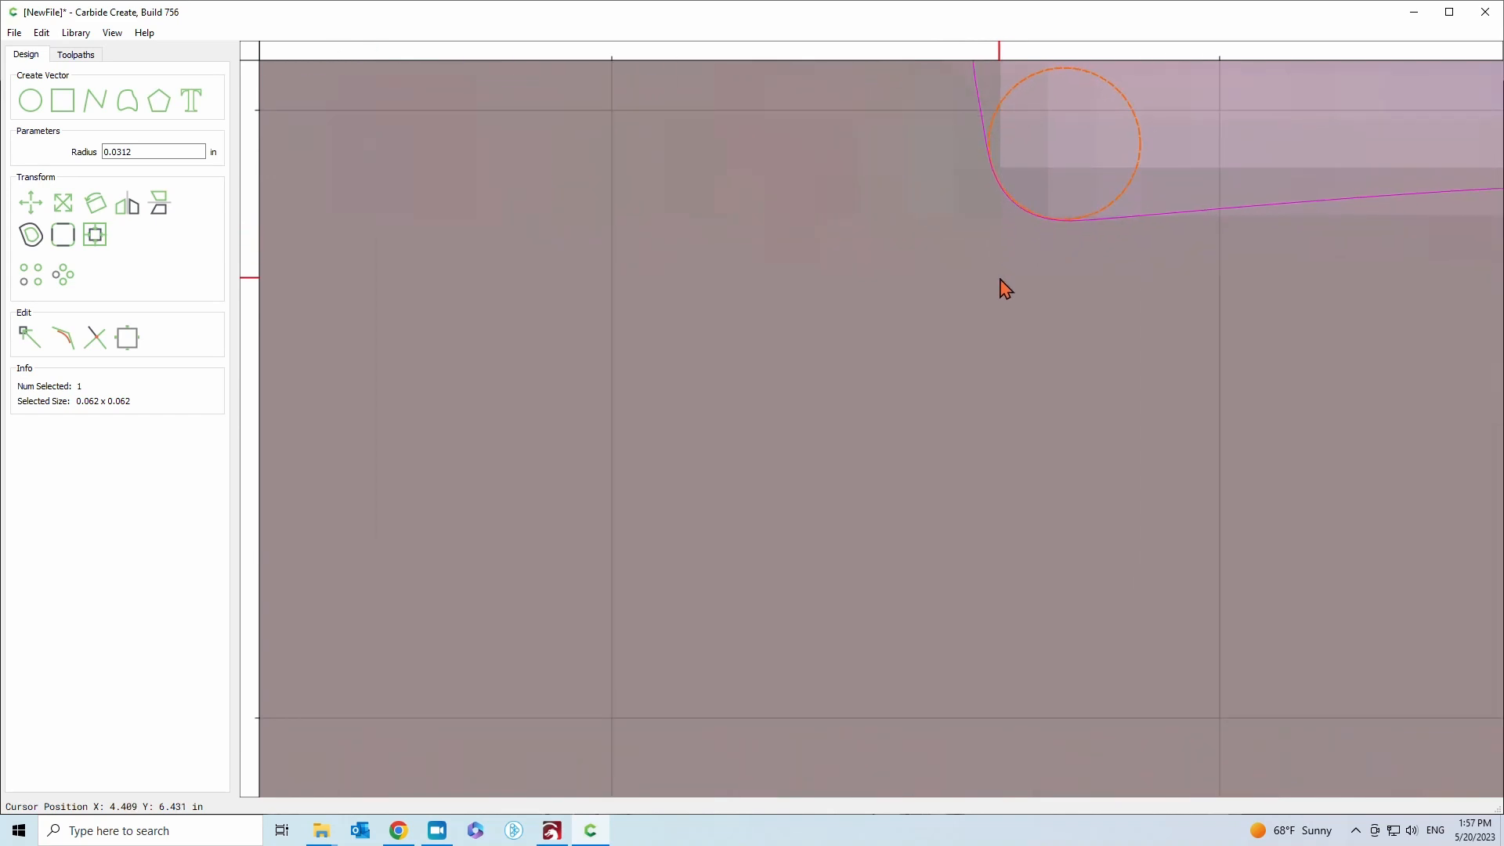
scroll(1008, 285, "down", 3)
scroll(1014, 284, "down", 3)
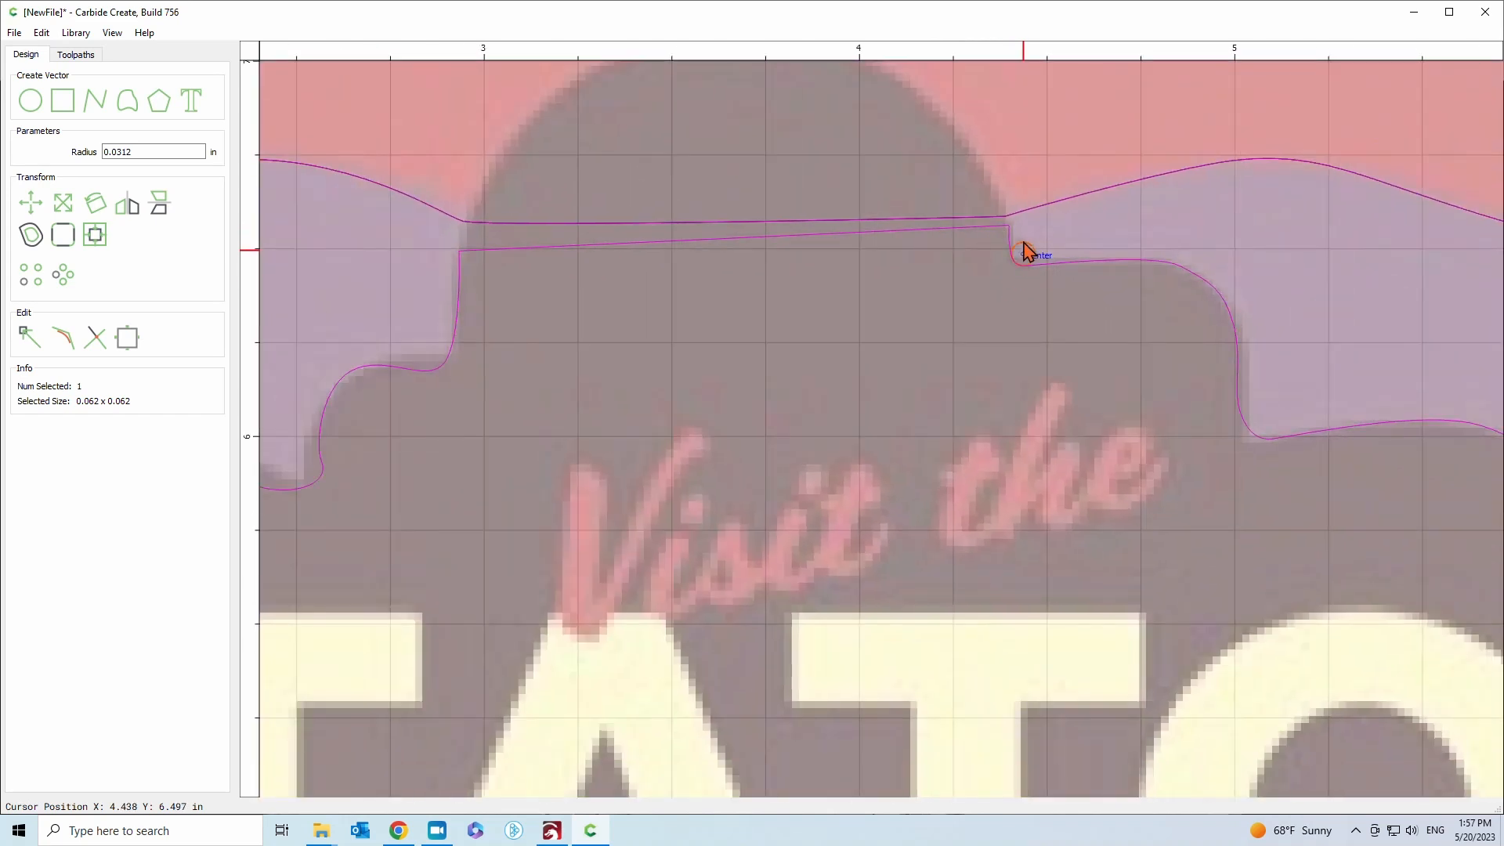
Move the small gauge circle out of the corner and delete it
left_click_drag(1030, 255, 809, 354)
scroll(822, 383, "down", 2)
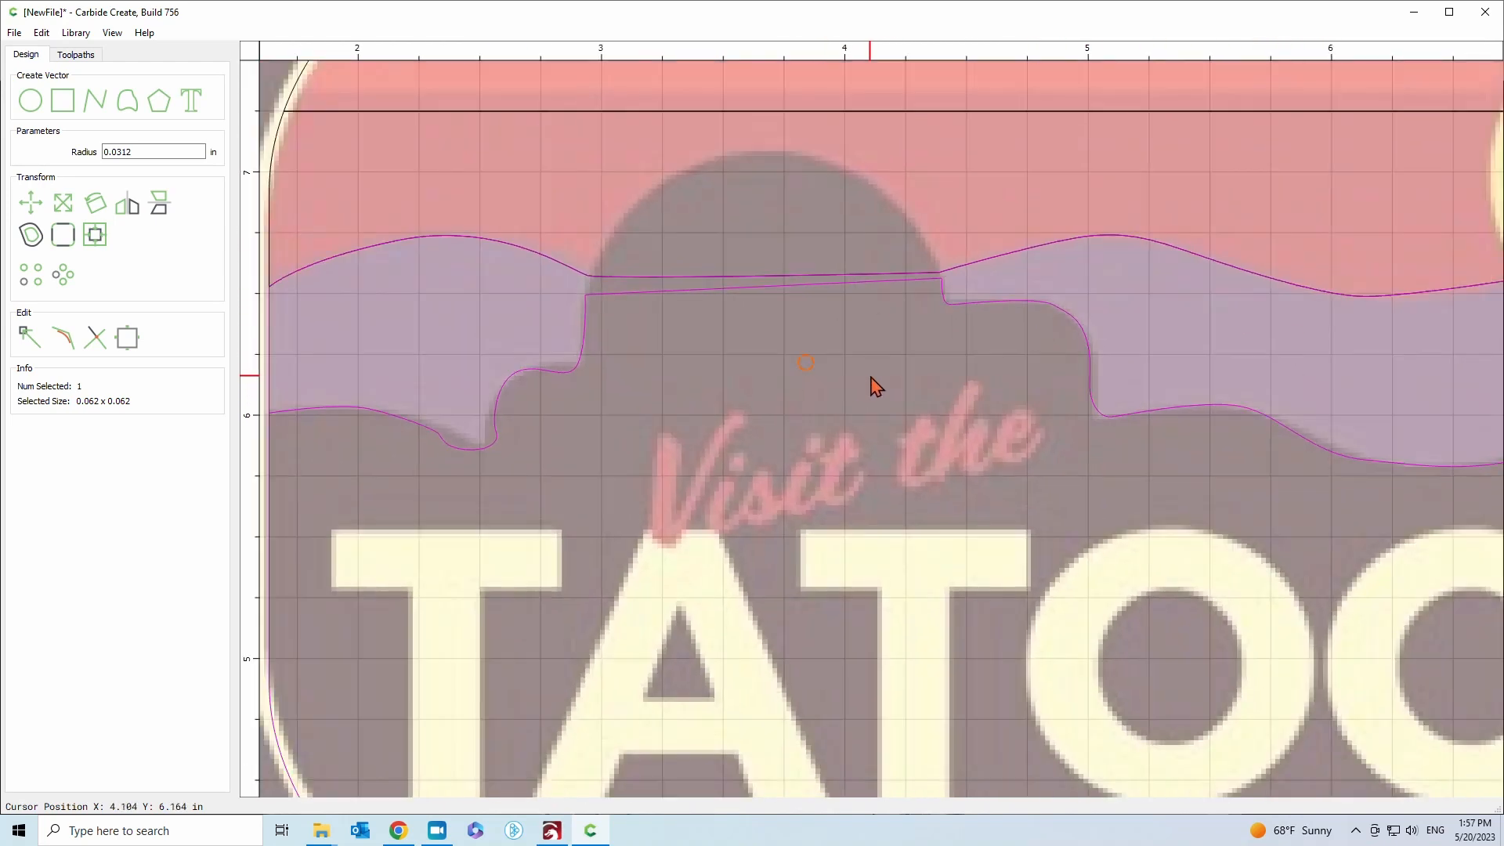
key("Delete")
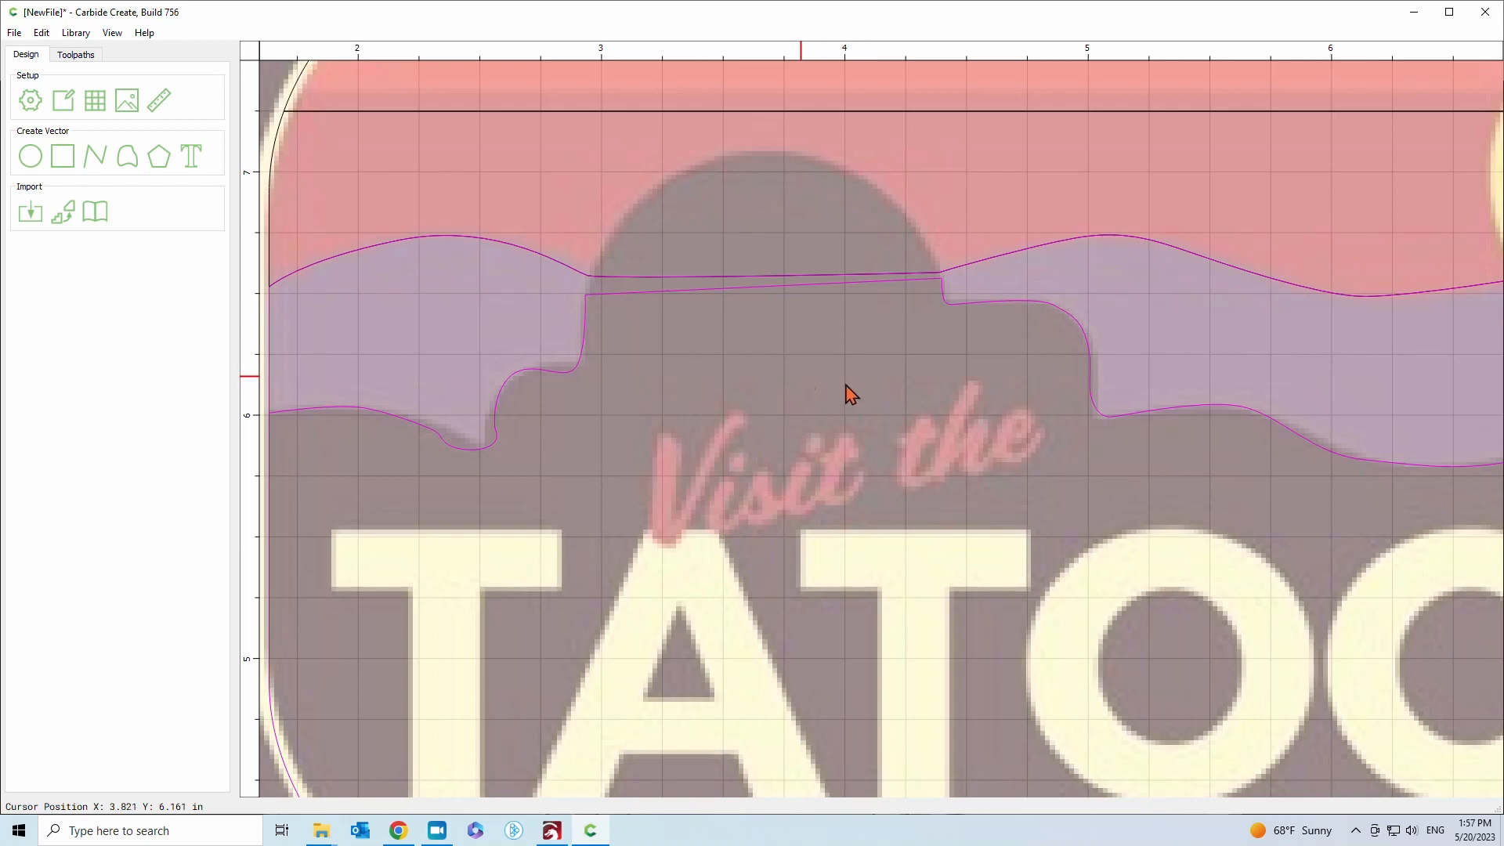
Duplicate the dark hill curve and align the copy exactly over the original
scroll(1007, 386, "down", 2)
scroll(806, 386, "down", 1)
scroll(797, 390, "up", 1)
scroll(795, 390, "up", 1)
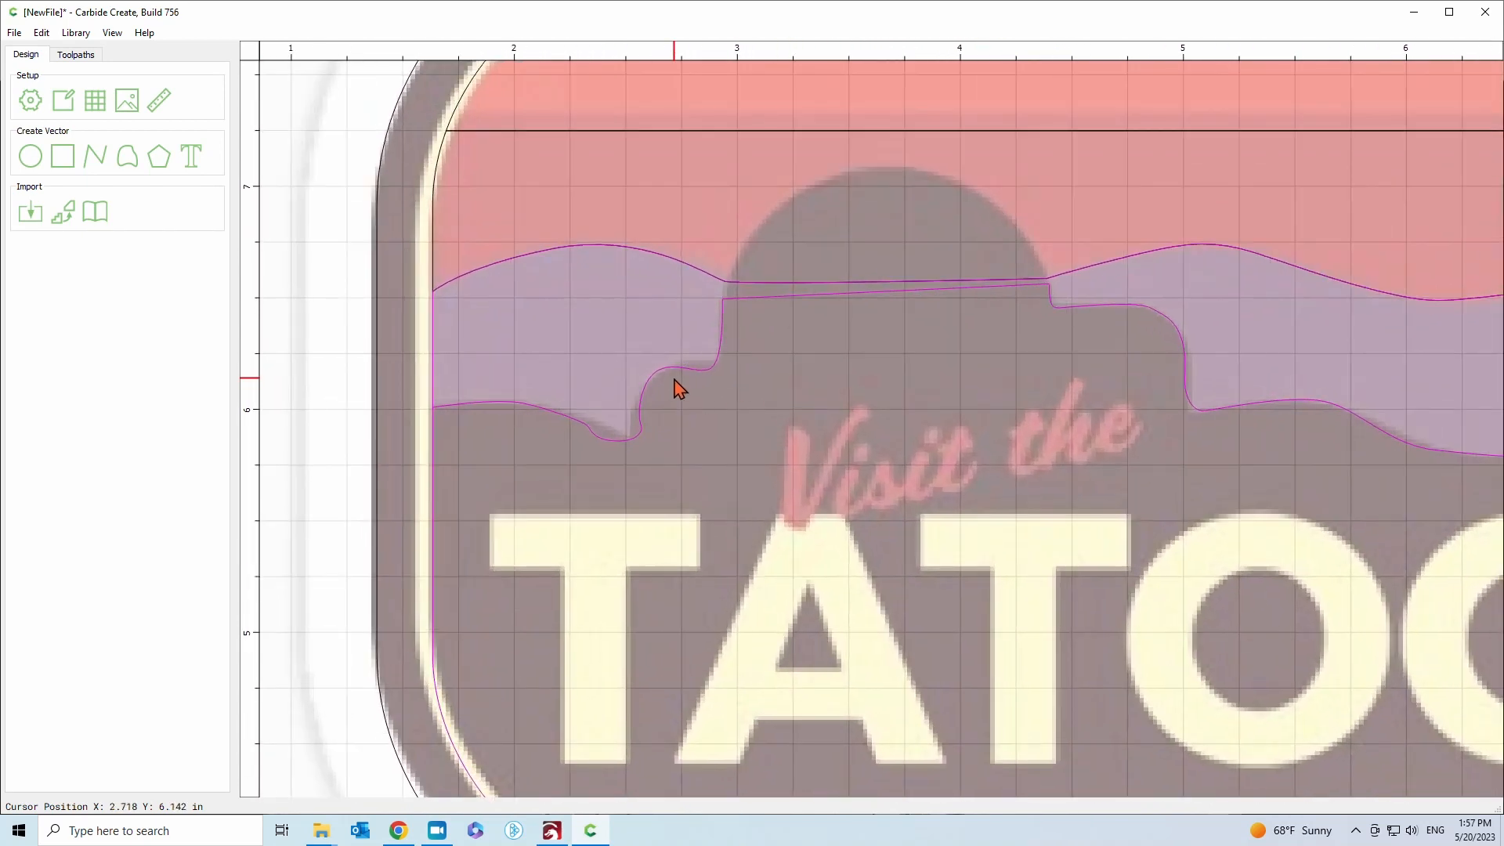
left_click(655, 377)
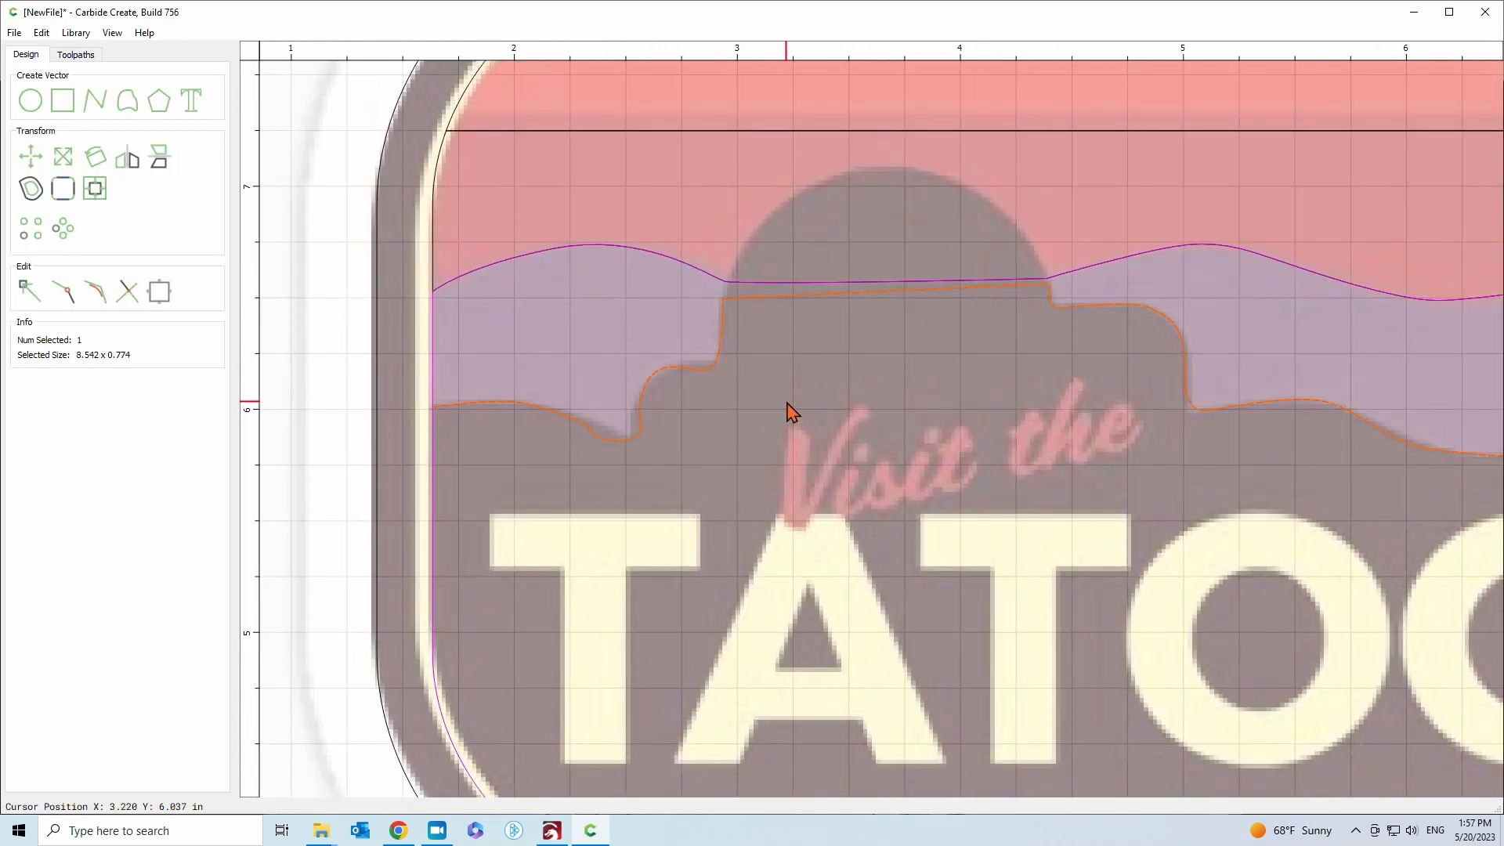
key("ctrl+v")
left_click(719, 362)
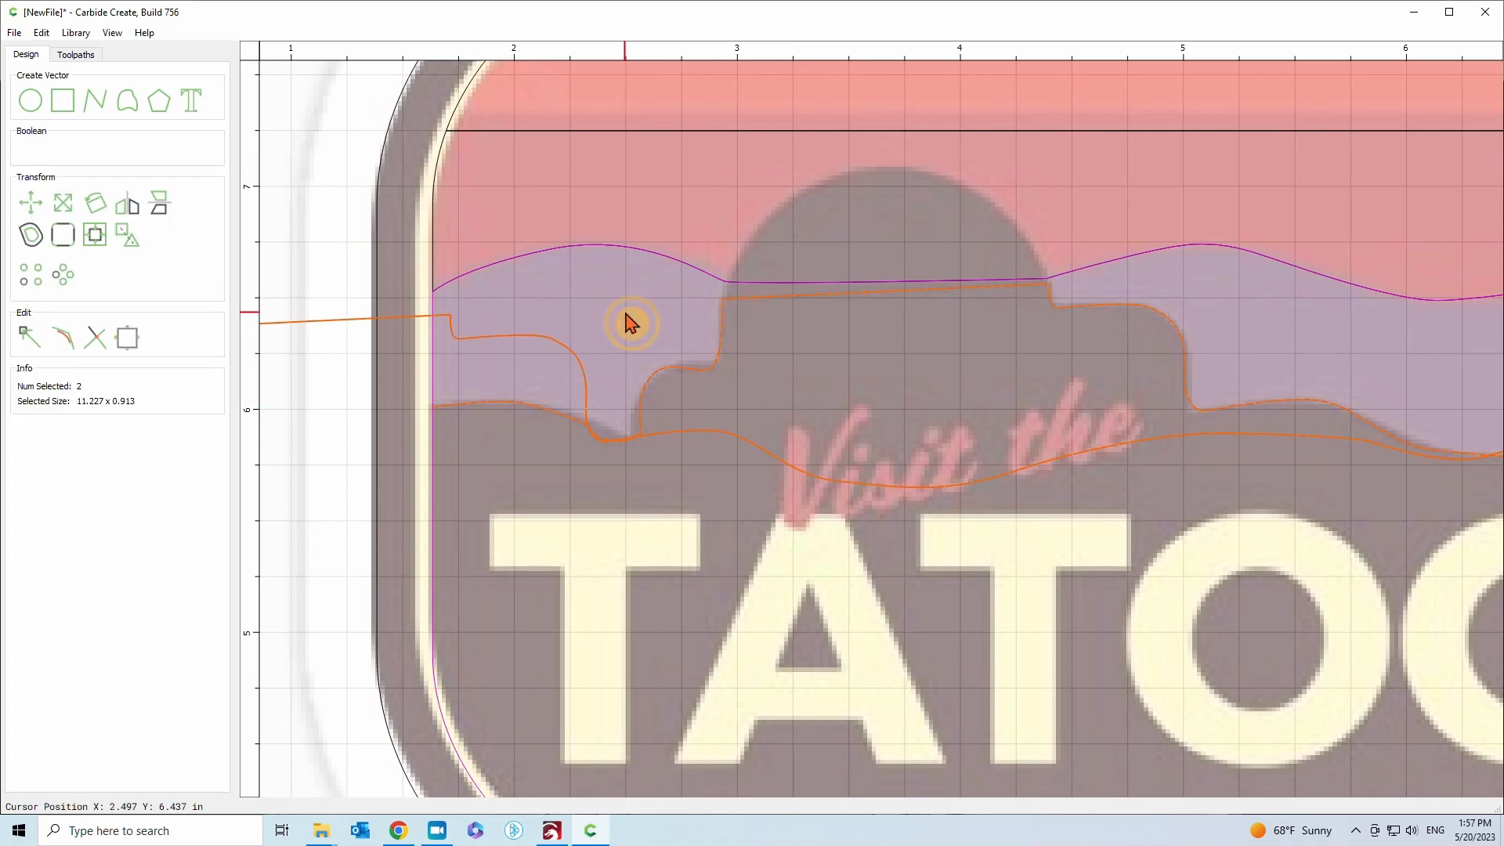
left_click(96, 246)
left_click(73, 94)
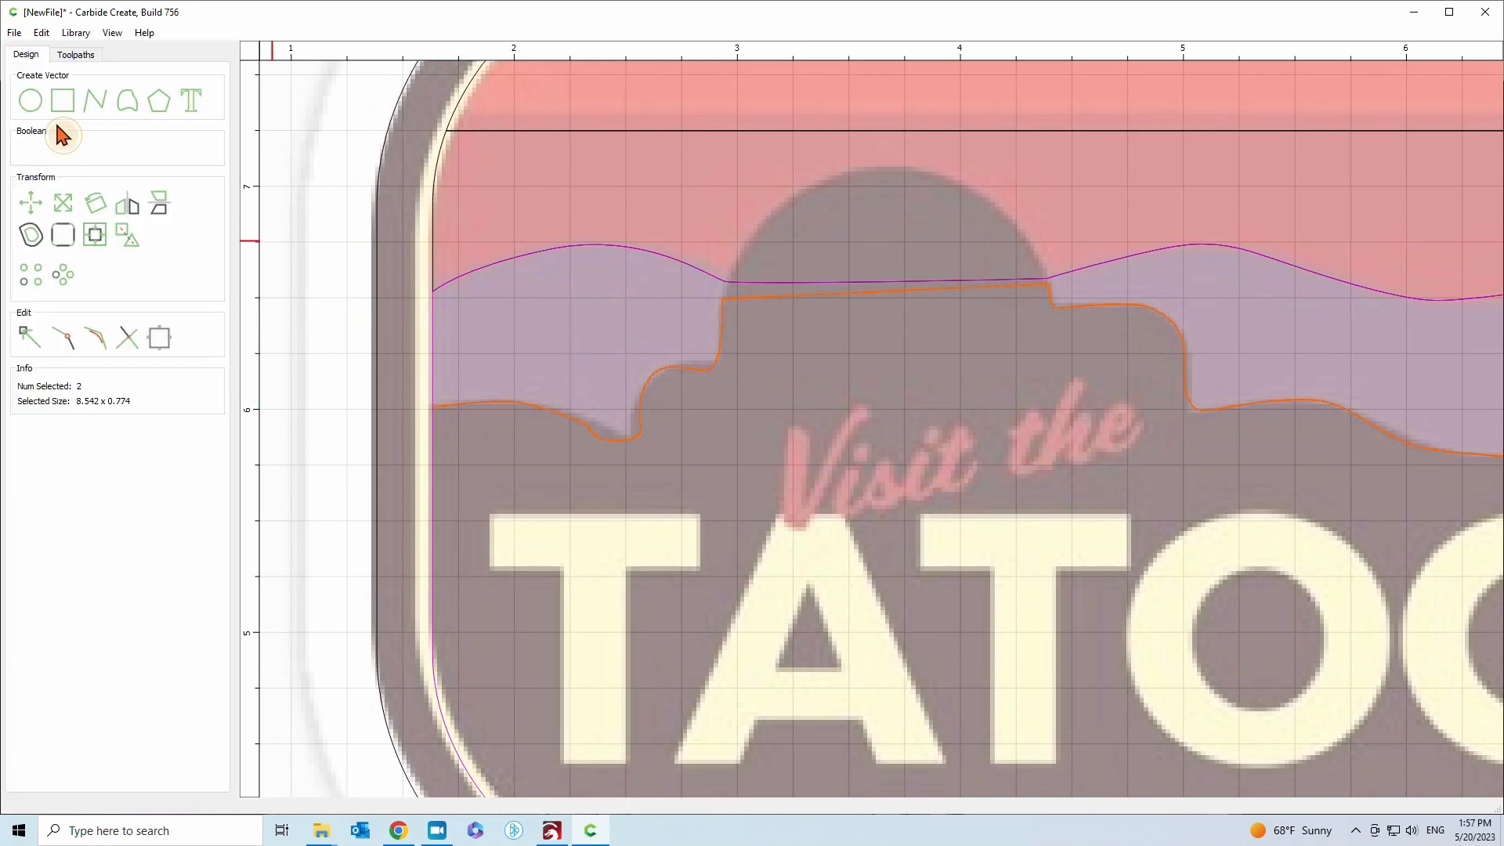
Cut the lower border vector at both ends of the dark hill curve, near Y 6.0 in left and Y 6.2 in right
scroll(886, 445, "down", 2)
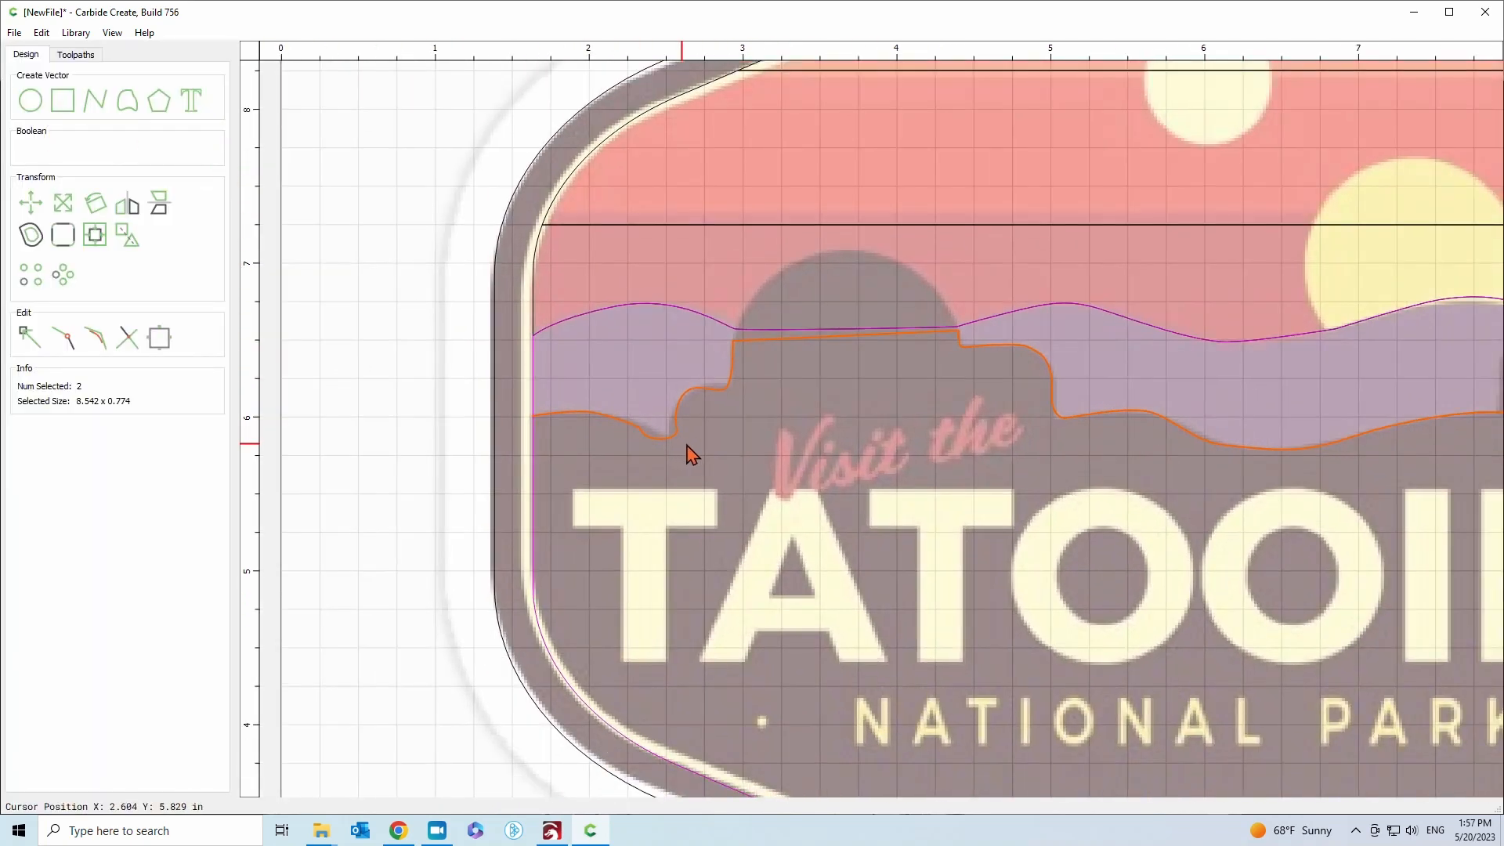
left_click(532, 373)
left_click(29, 290)
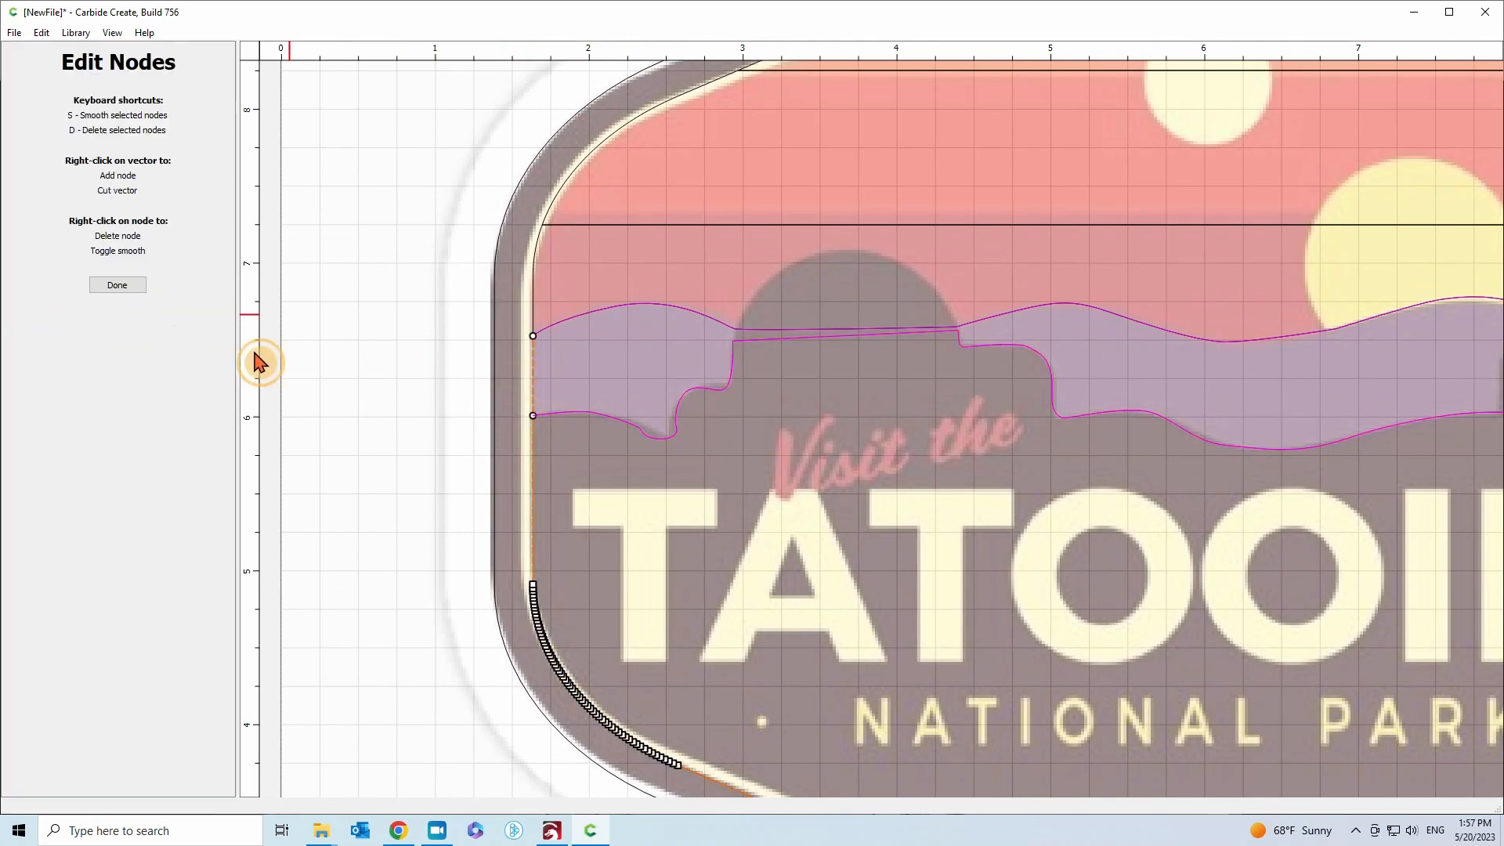
right_click(531, 416)
left_click(564, 461)
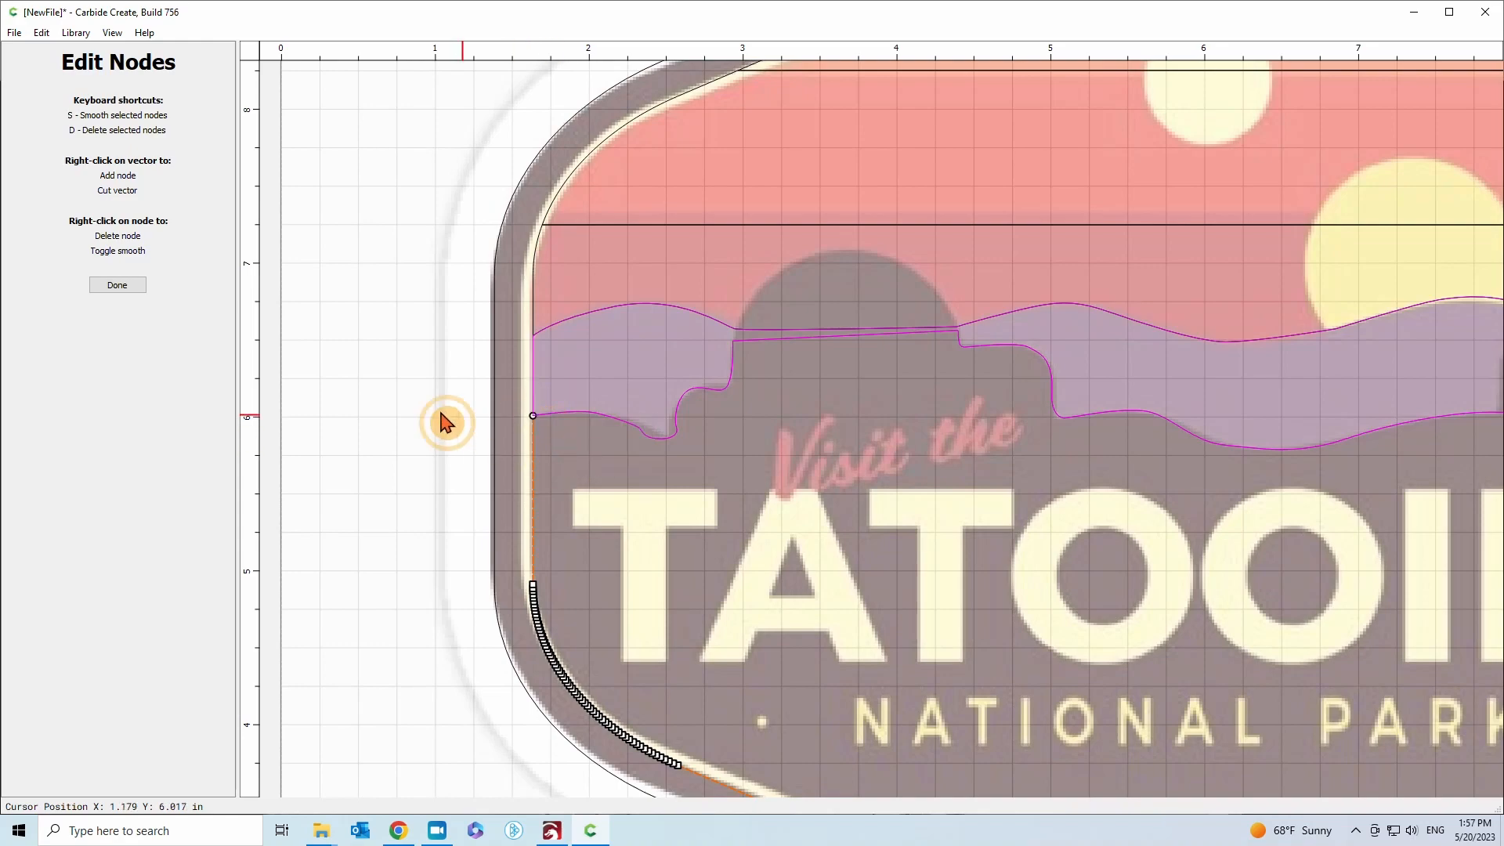
scroll(447, 423, "down", 3)
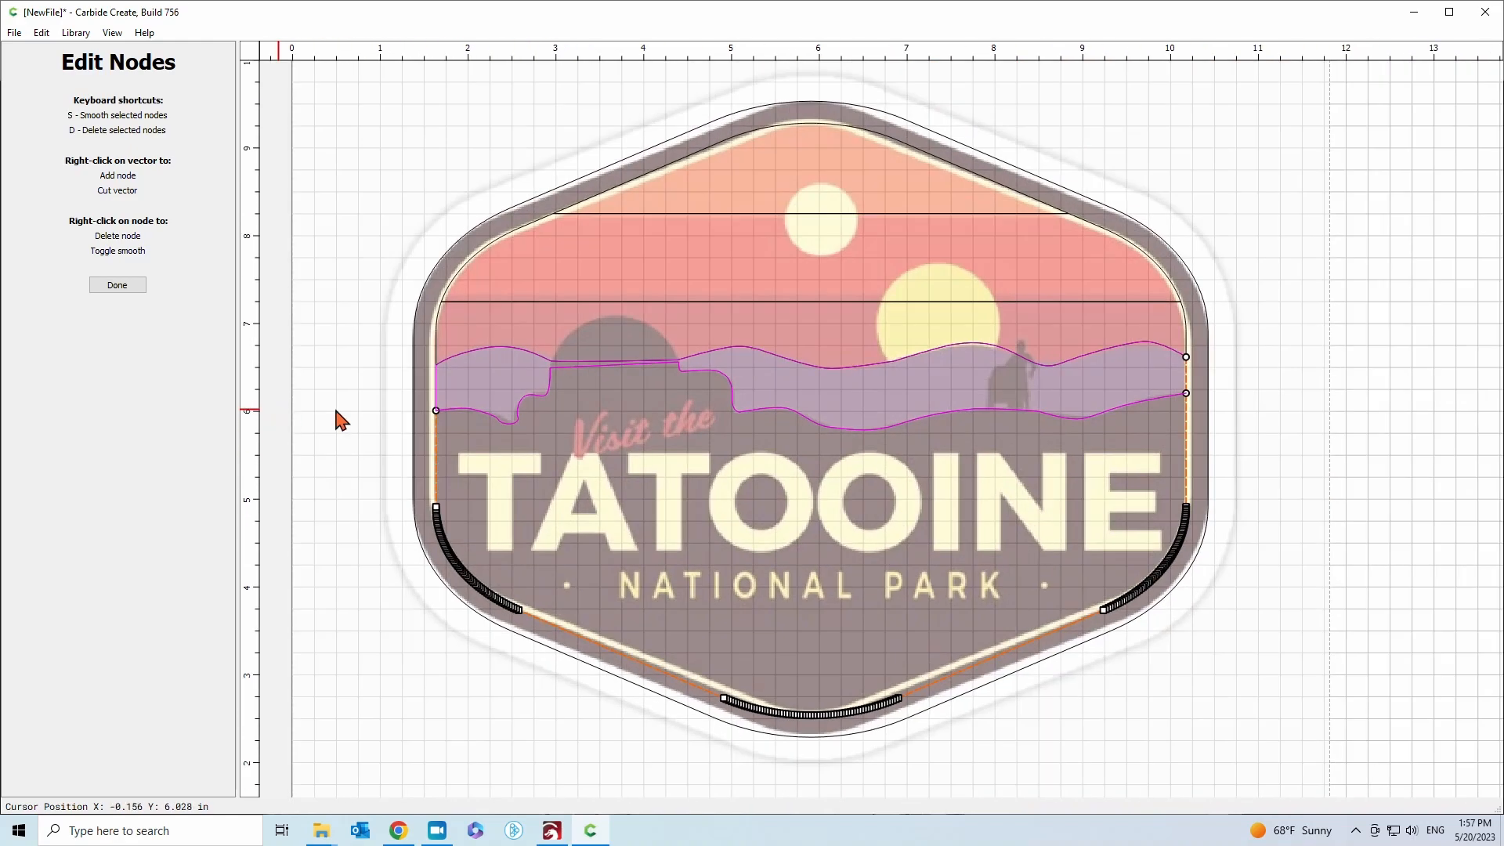
right_click(1186, 393)
left_click(1237, 436)
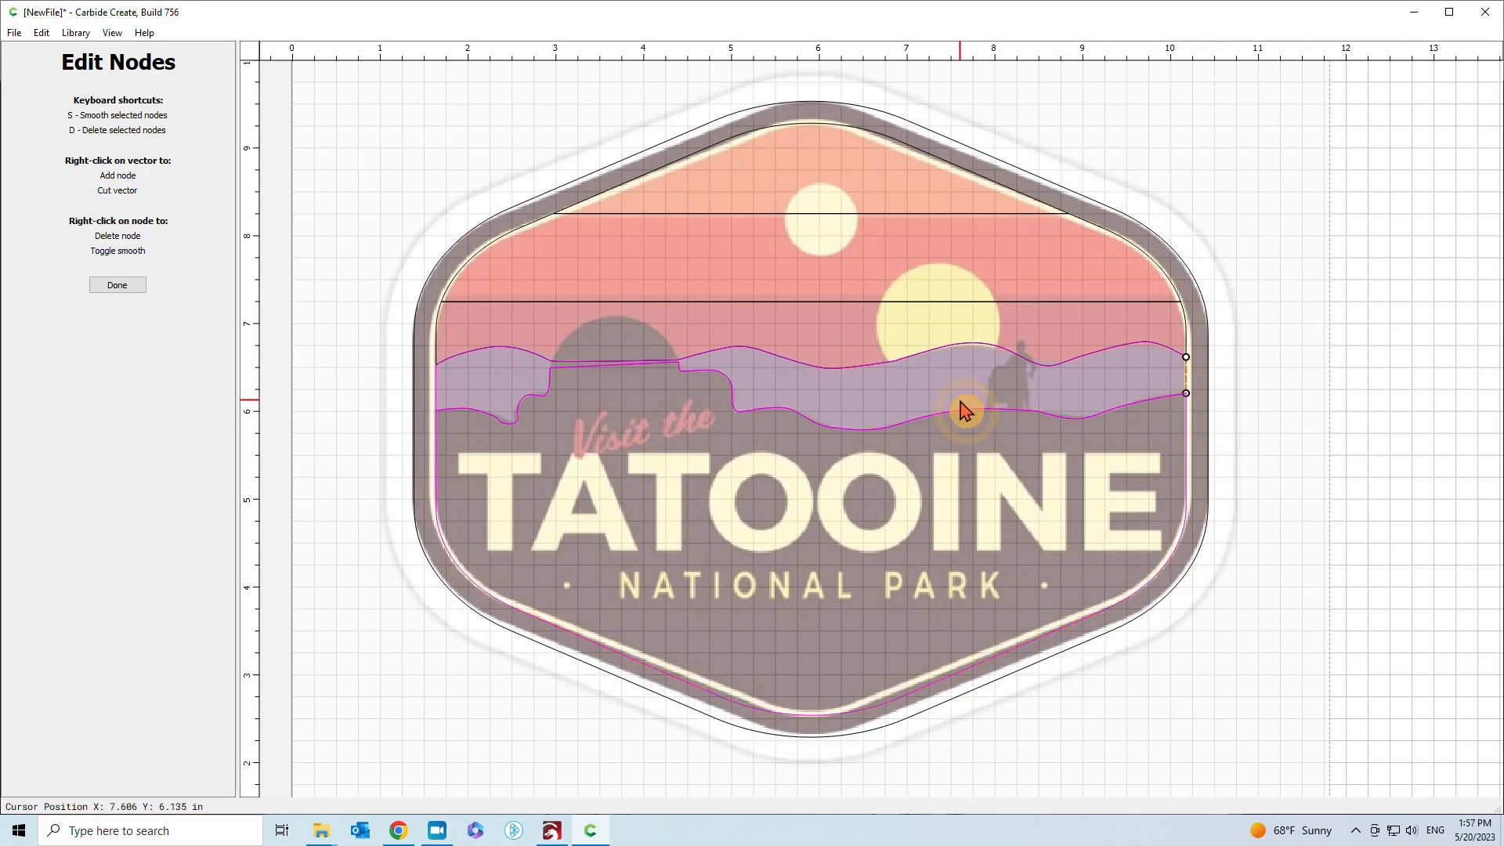
key("Escape")
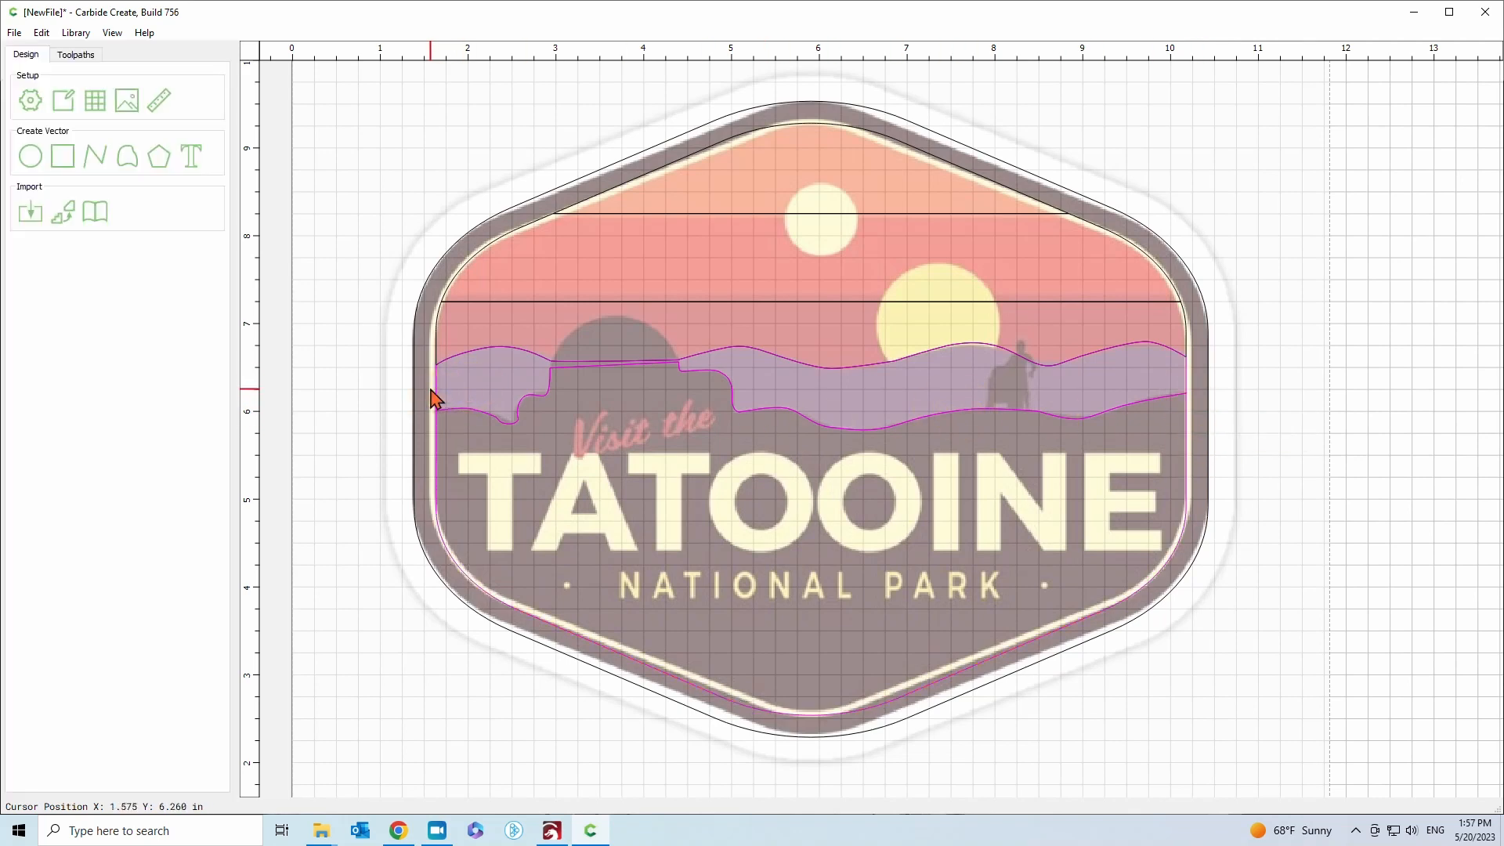
Join the upper hill curve, one dark hill curve and the two short side border segments into a closed purple band
left_click(436, 392)
left_click(608, 362, "shift")
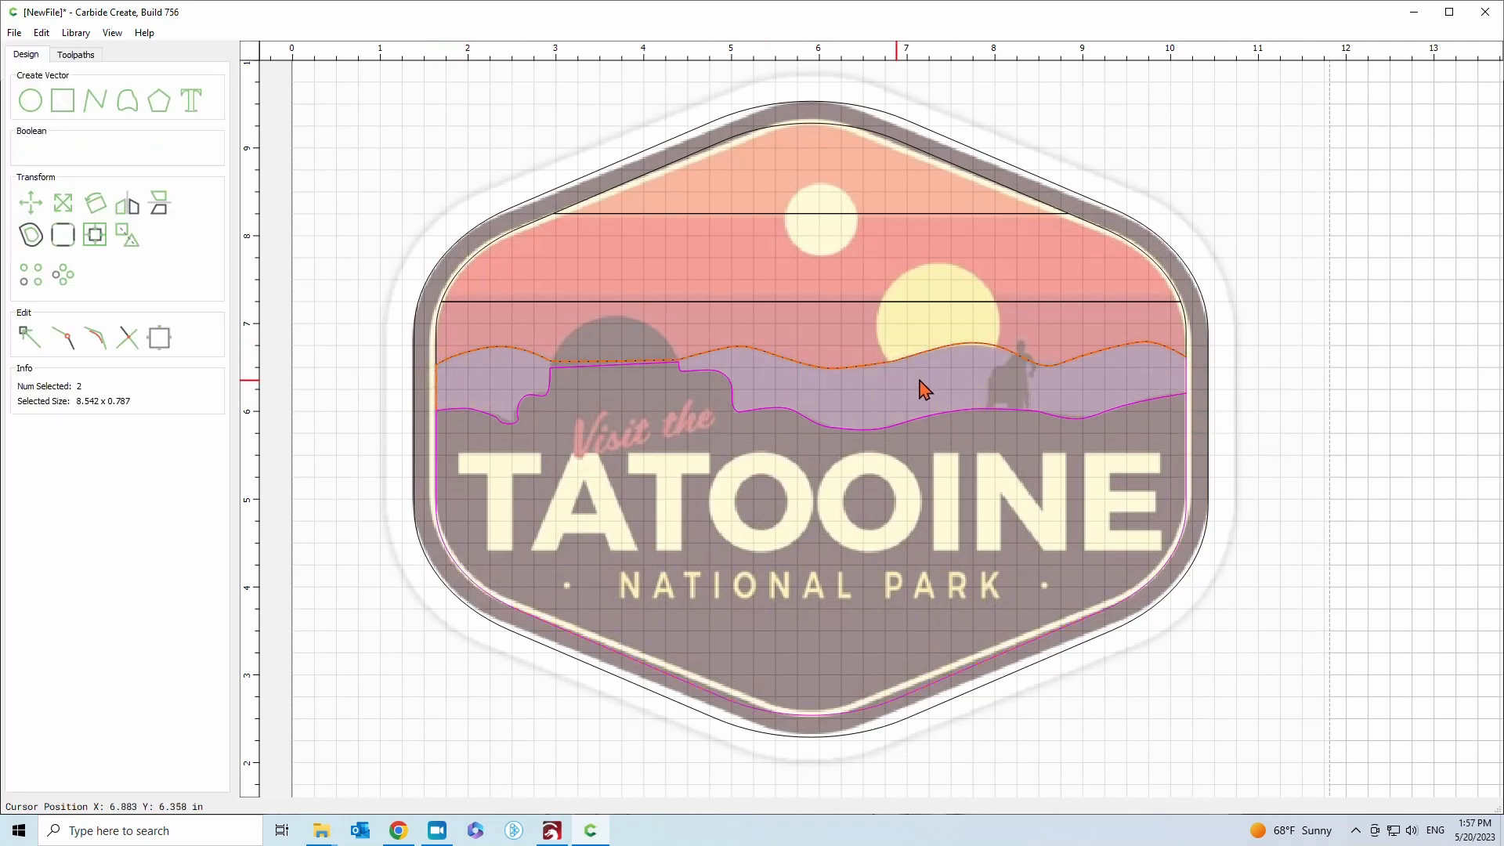
left_click(1186, 383, "shift")
left_click(789, 426, "shift")
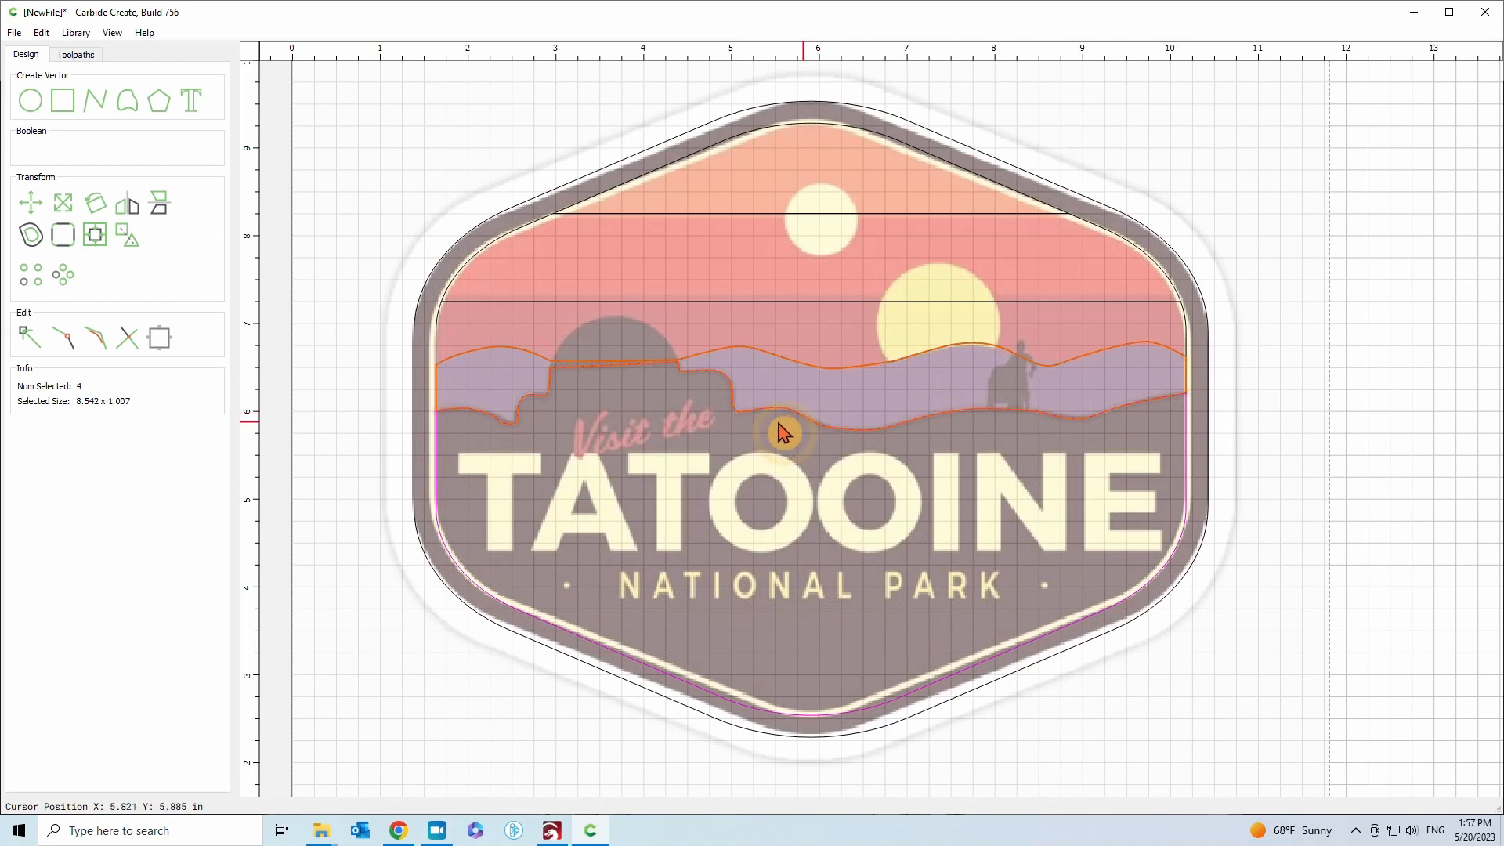
left_click(67, 341)
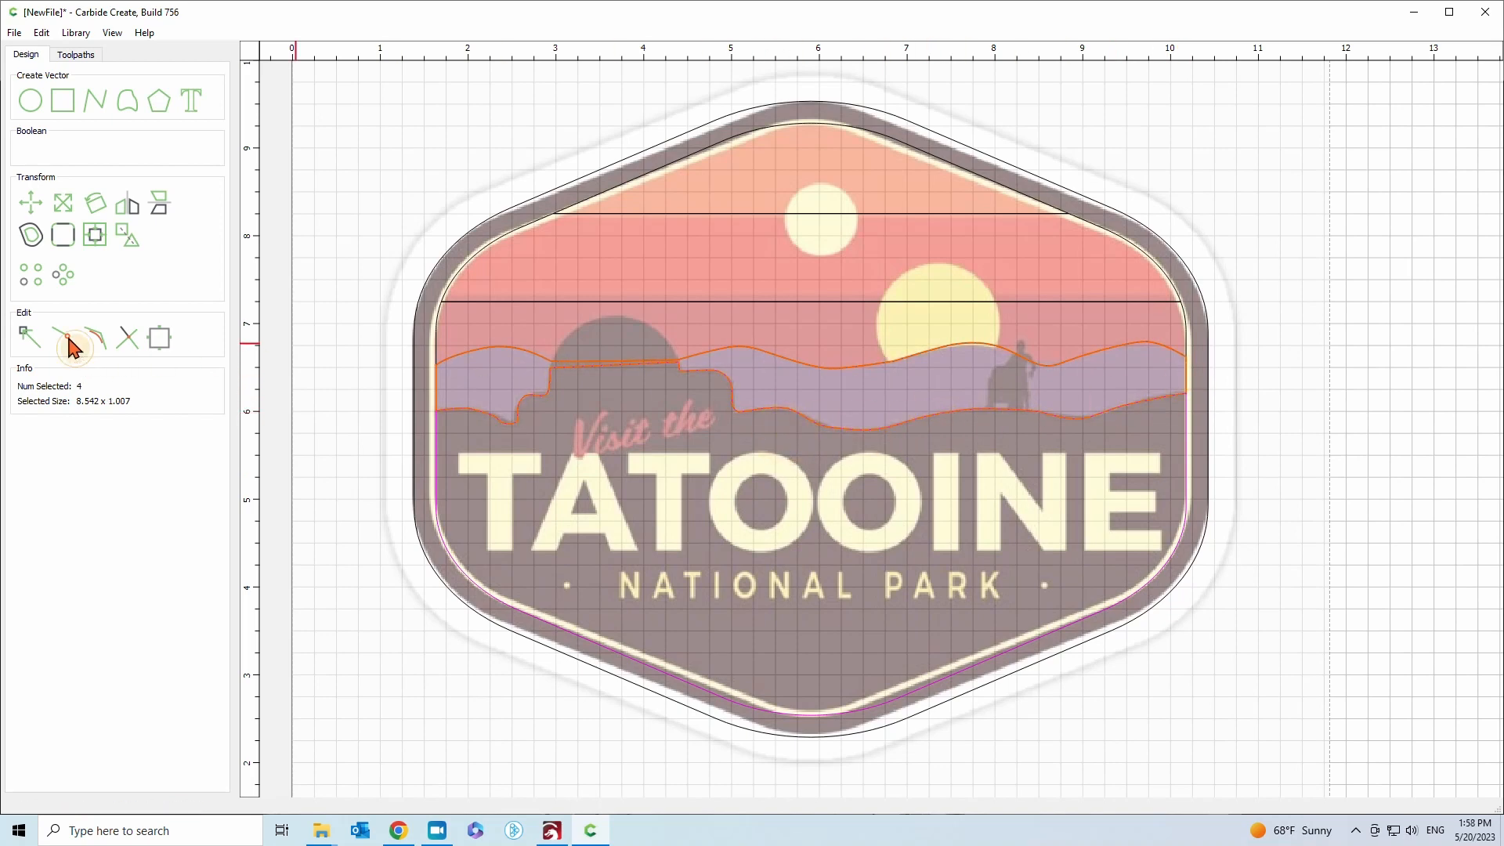
left_click(337, 327)
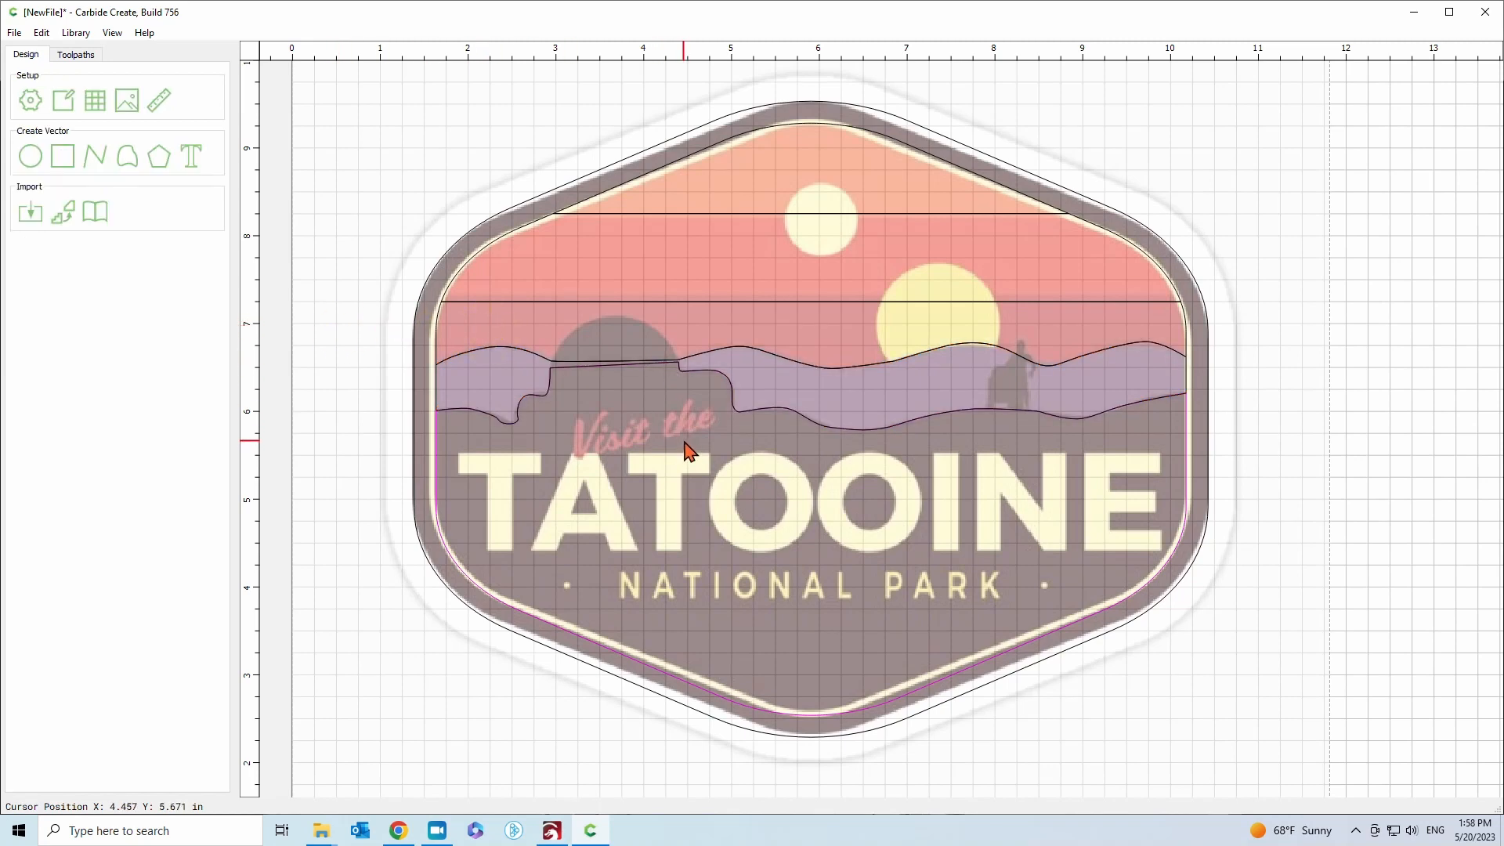
Select the joined purple band vector and nudge it up about 0.25 in
scroll(611, 361, "up", 6)
left_click(609, 365)
left_click(609, 366)
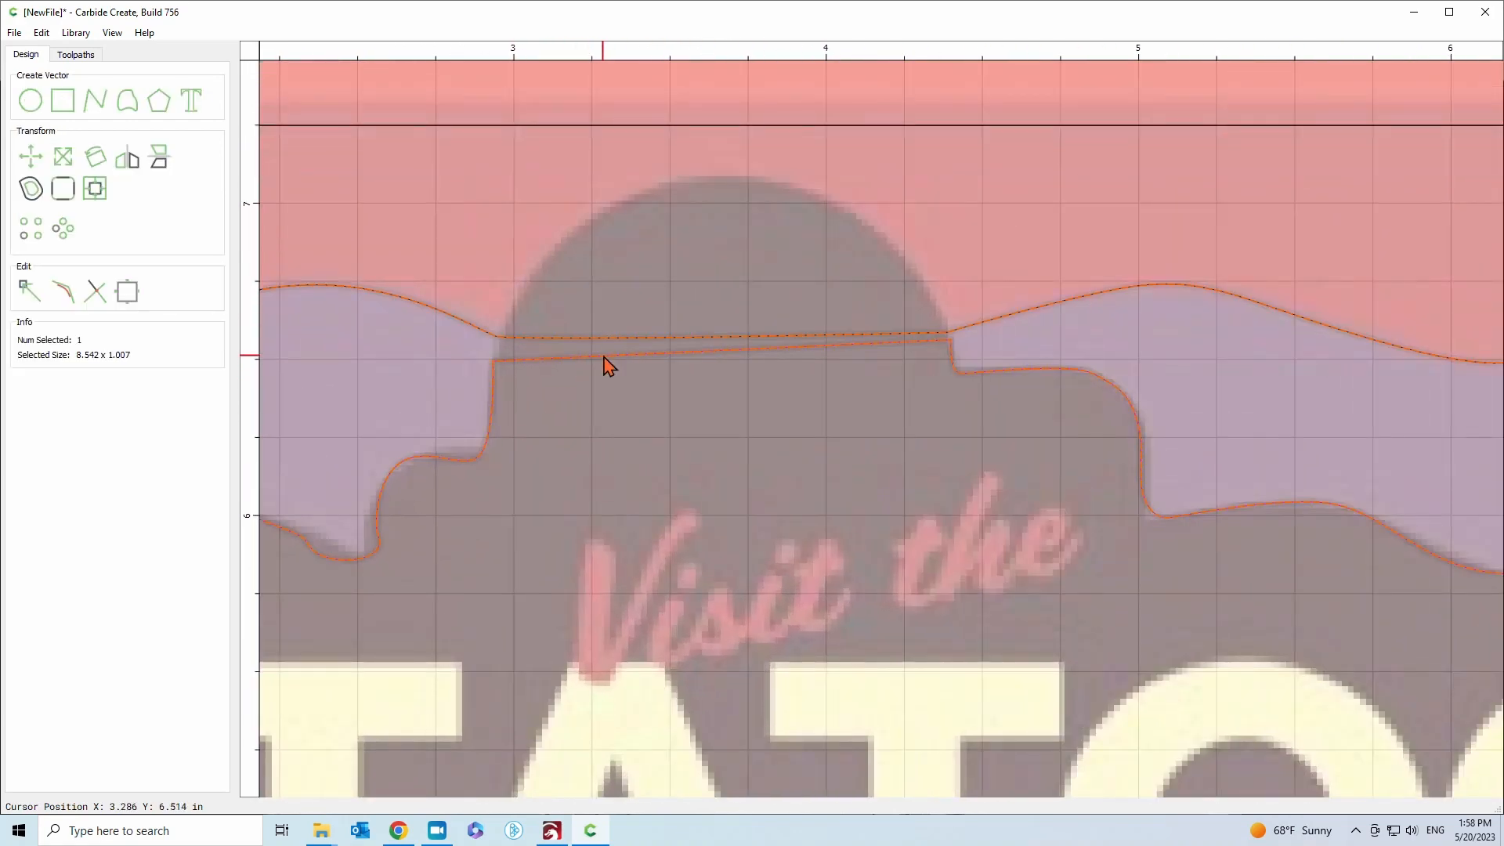
key("Up")
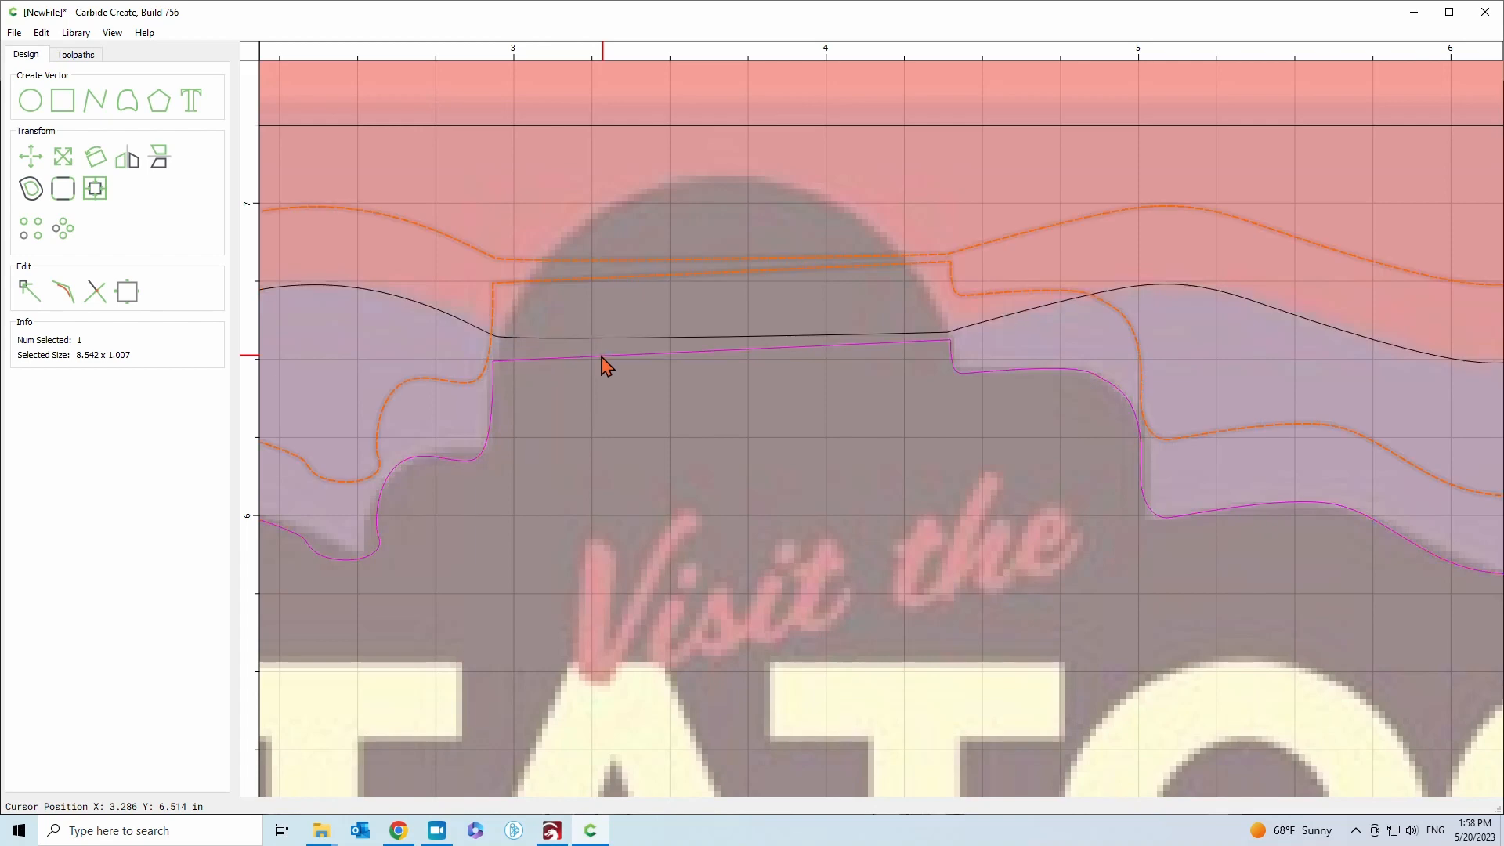
Cut the remaining dark hill curve at both ends of its straight dome-base segment, near X 2.93 in and X 4.40 in
left_click(548, 370)
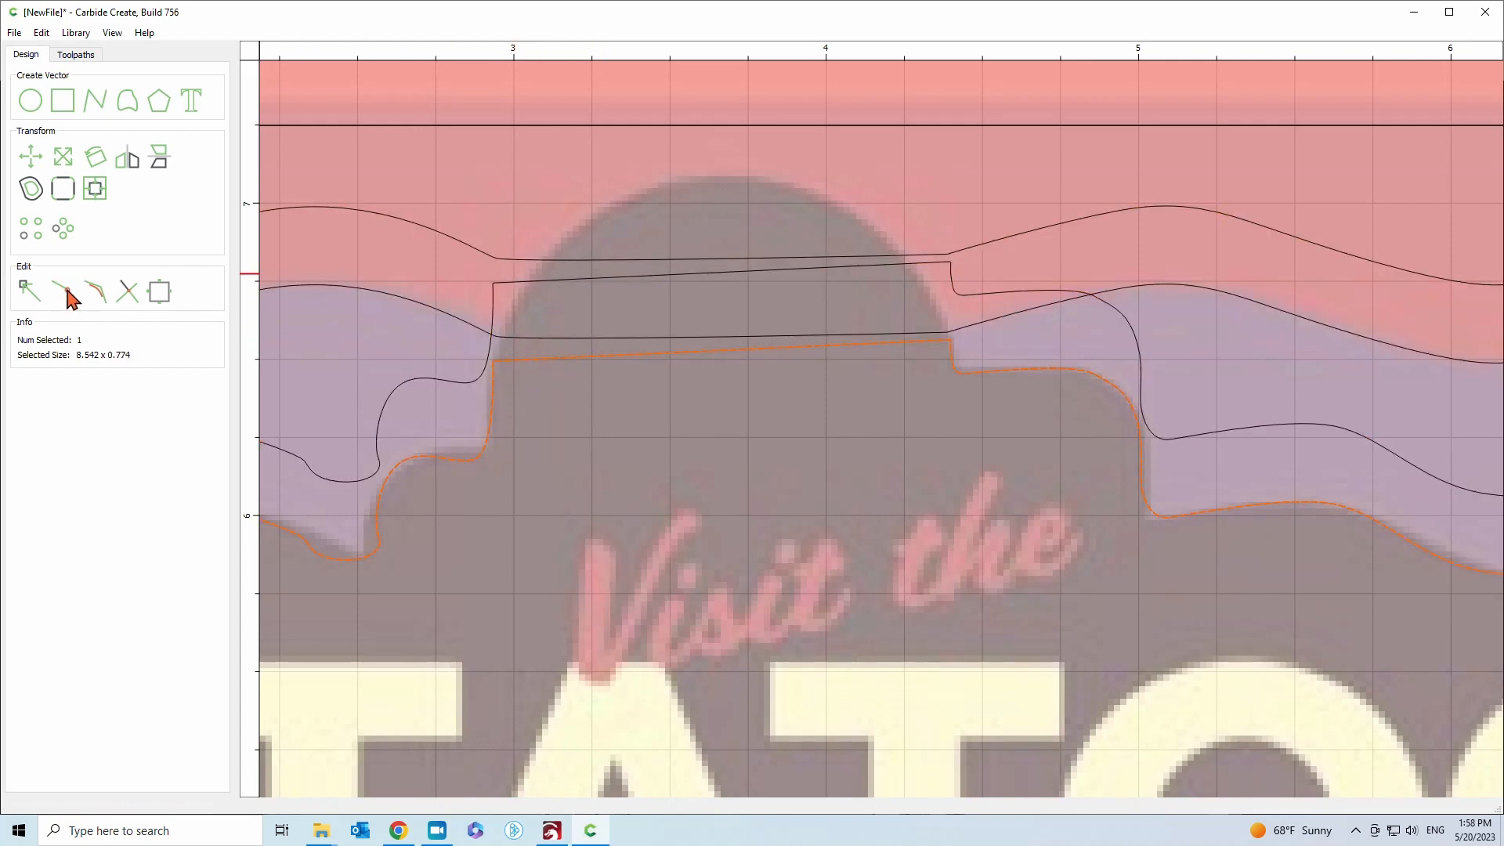
left_click(23, 288)
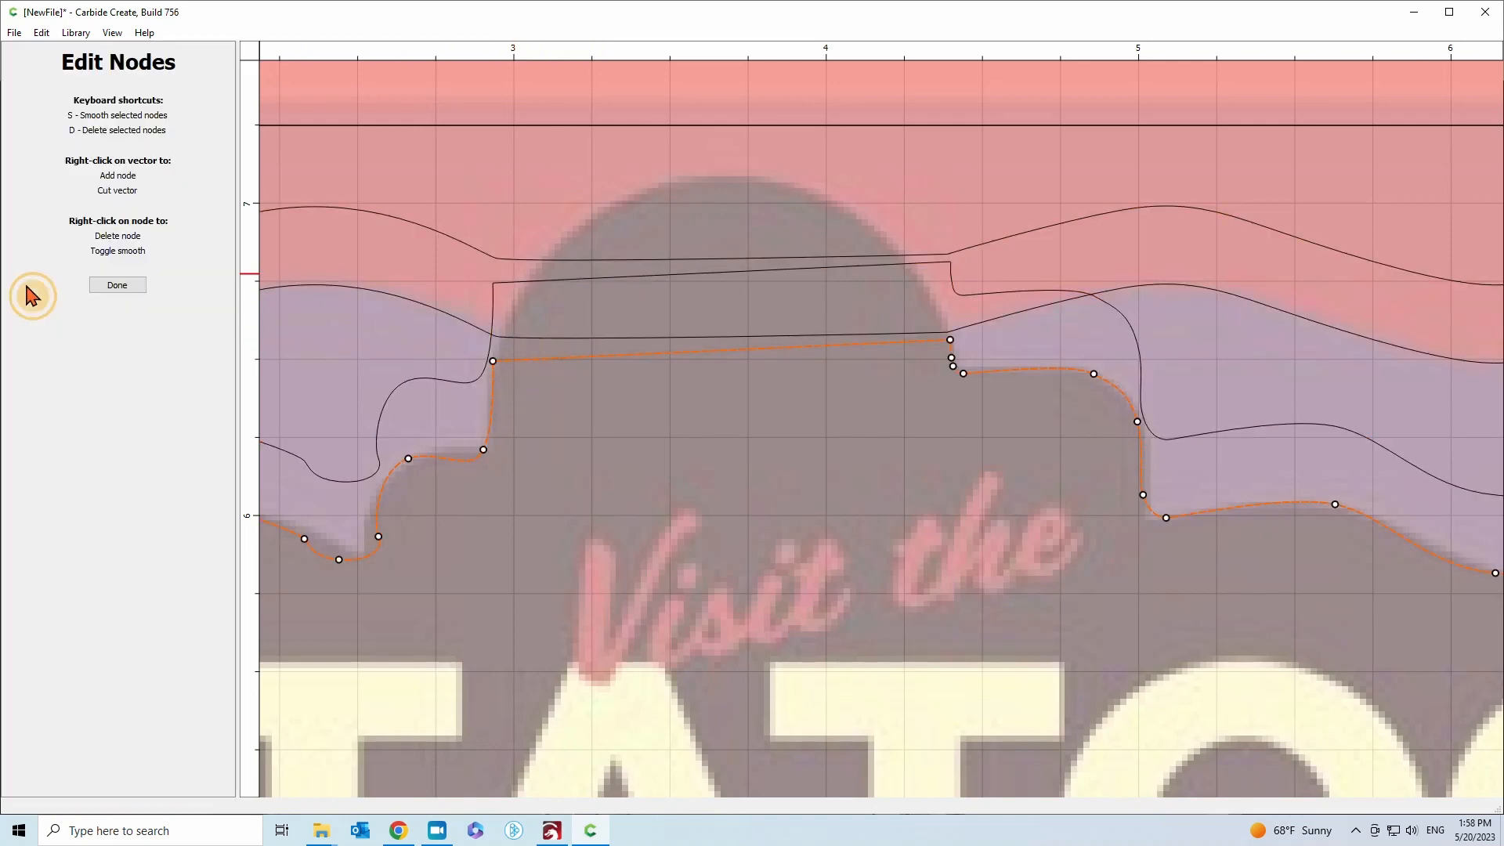
left_click(492, 361)
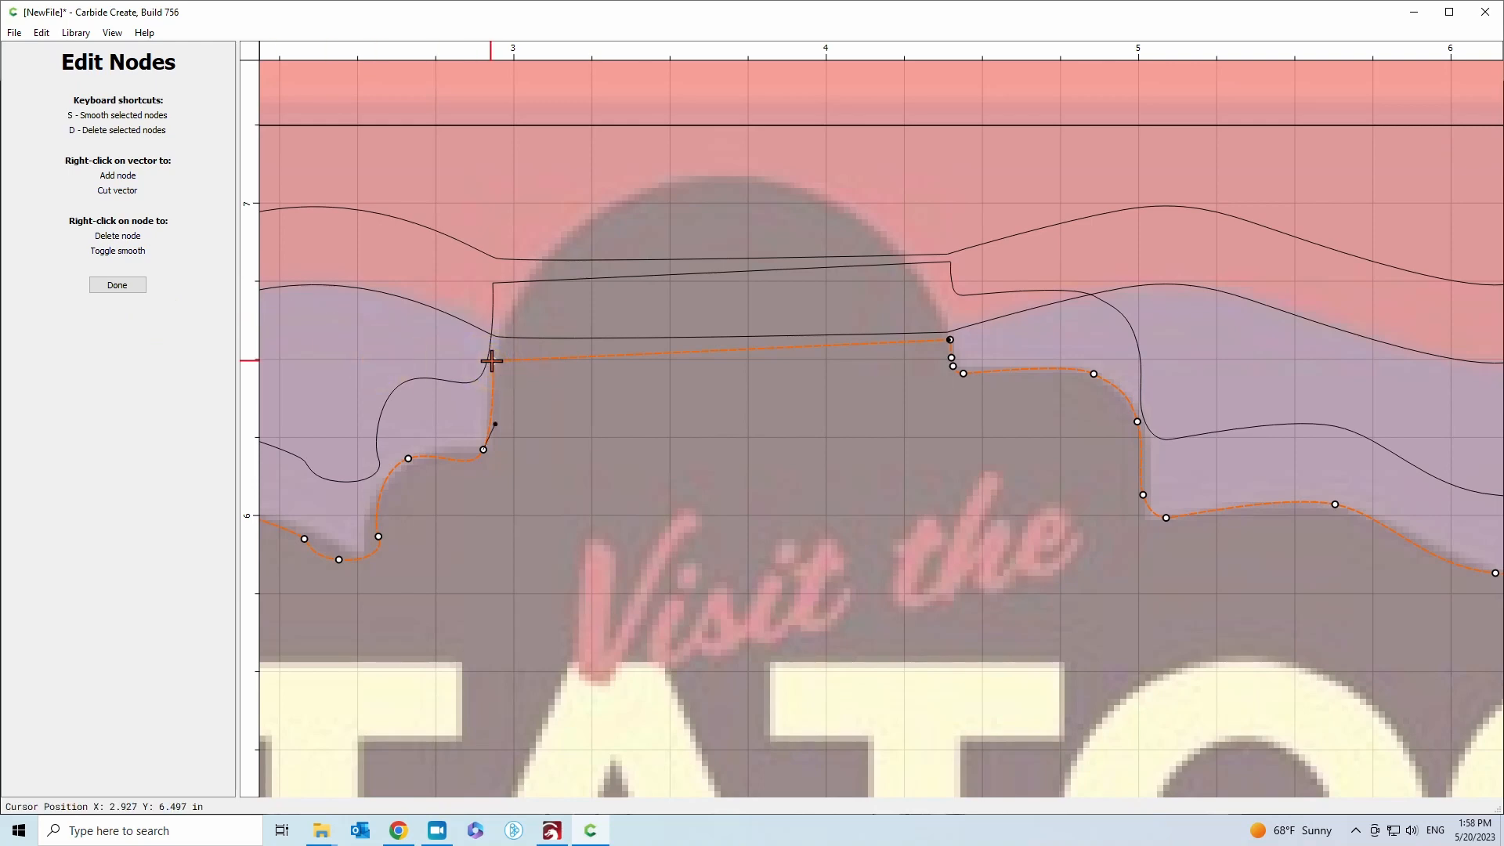
right_click(492, 361)
left_click(520, 404)
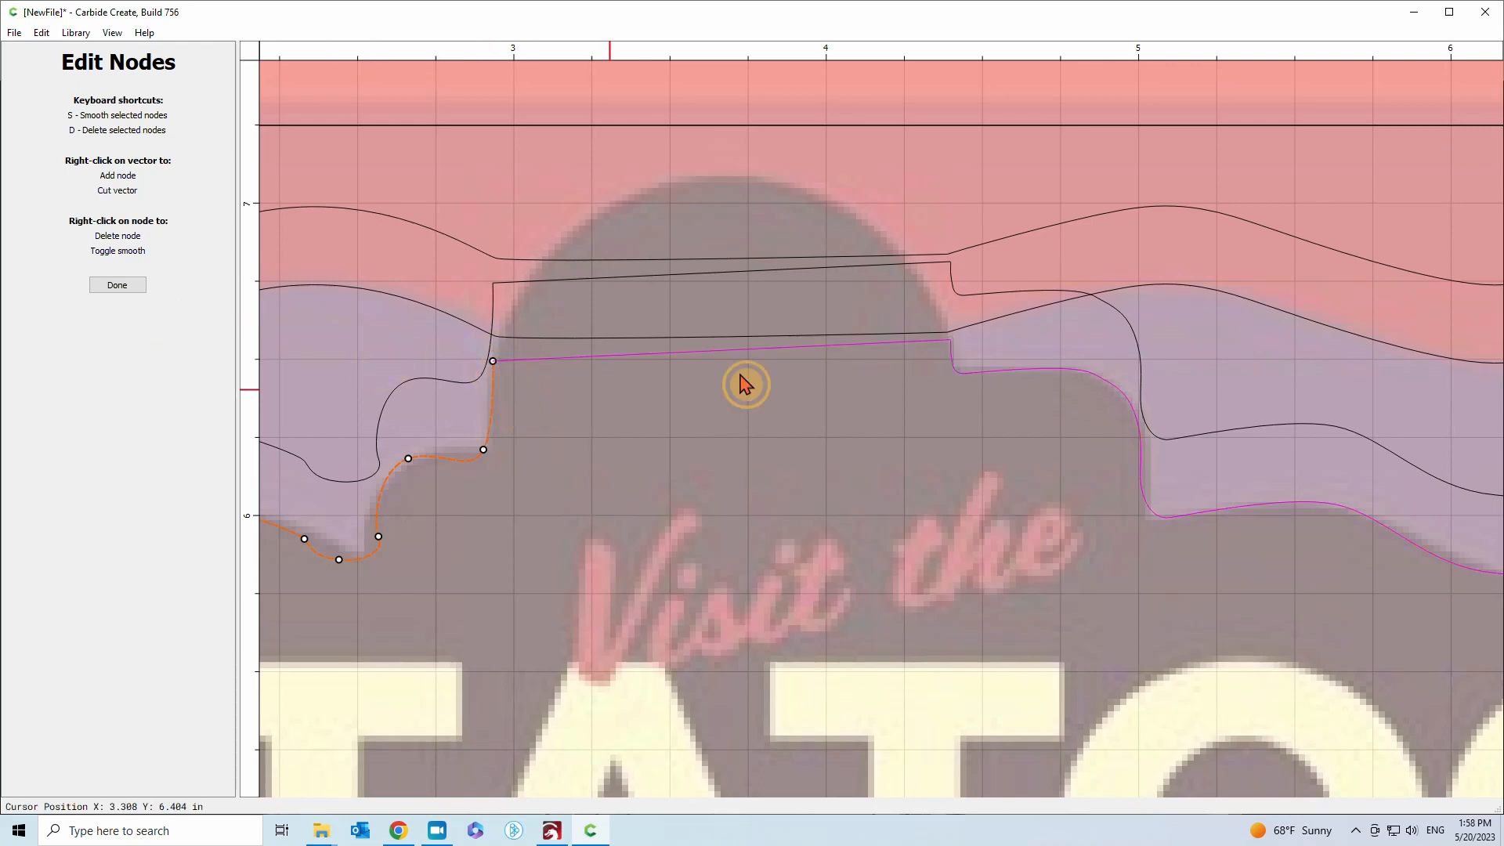
left_click(932, 352)
left_click(928, 350)
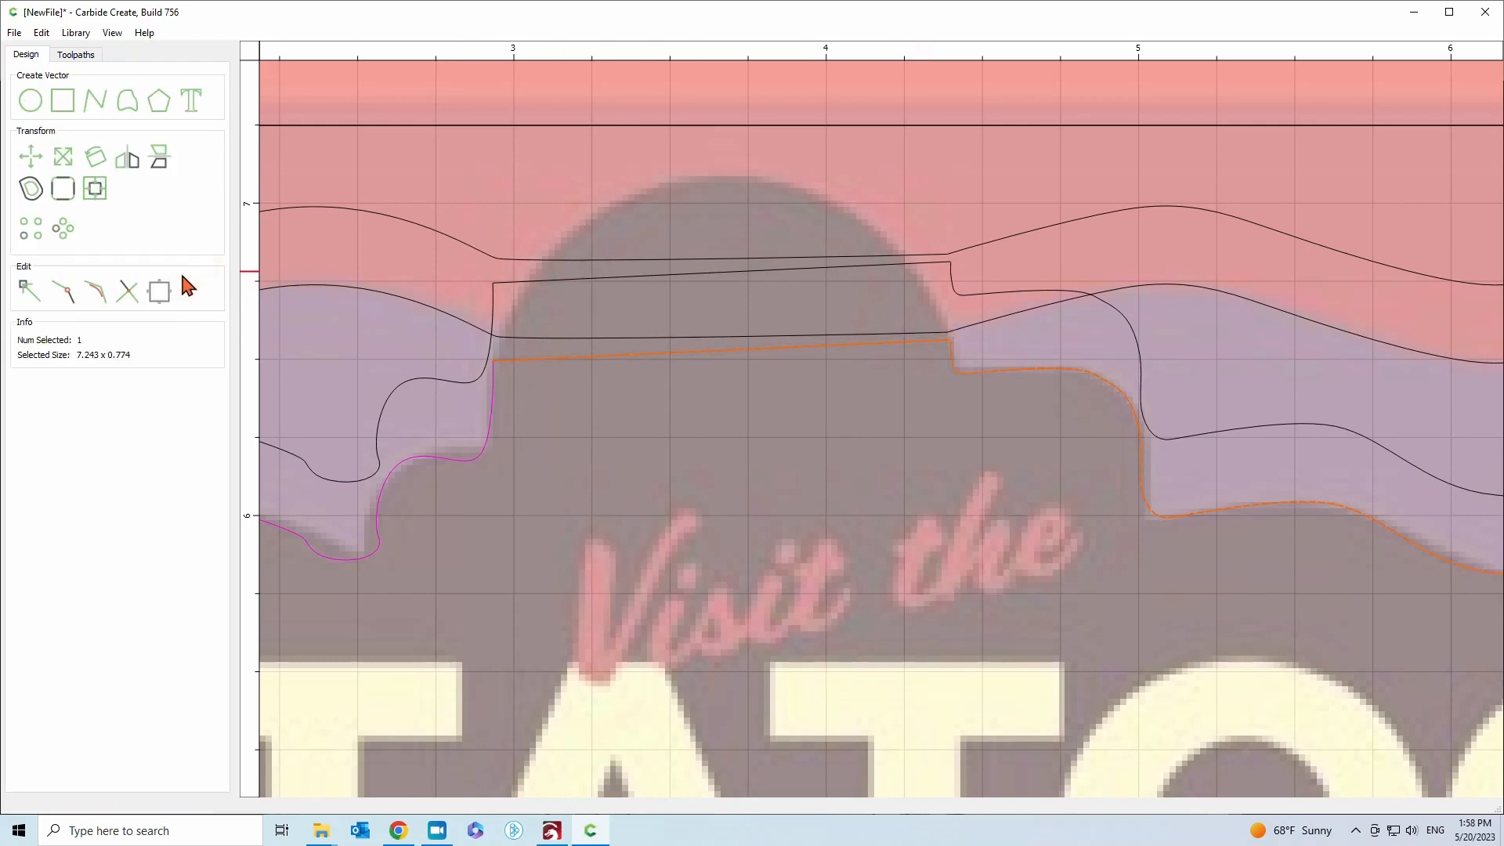
left_click(26, 290)
left_click(950, 340)
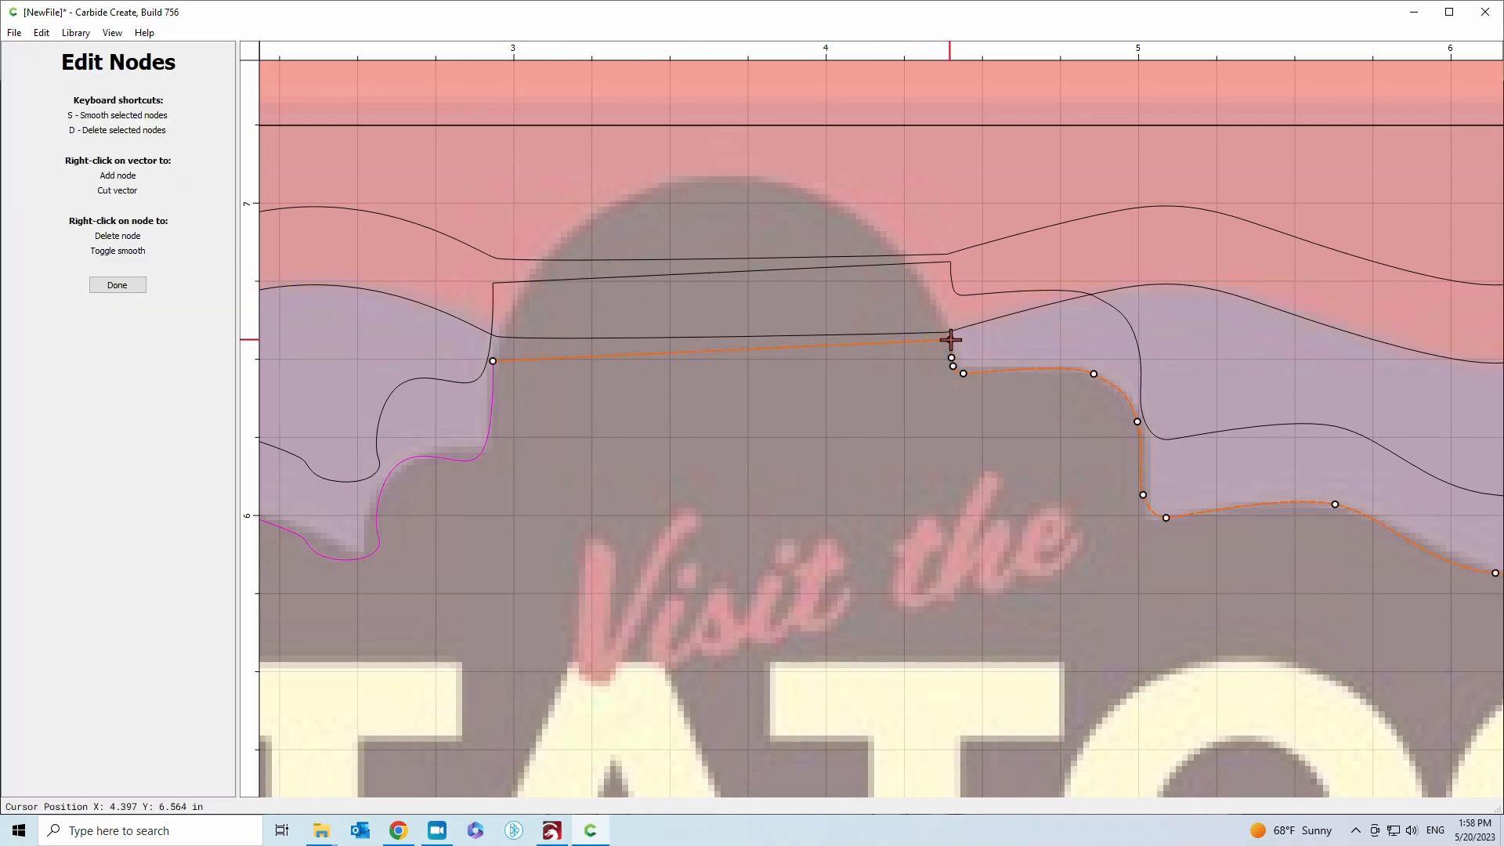
left_click(950, 339)
right_click(950, 339)
left_click(971, 386)
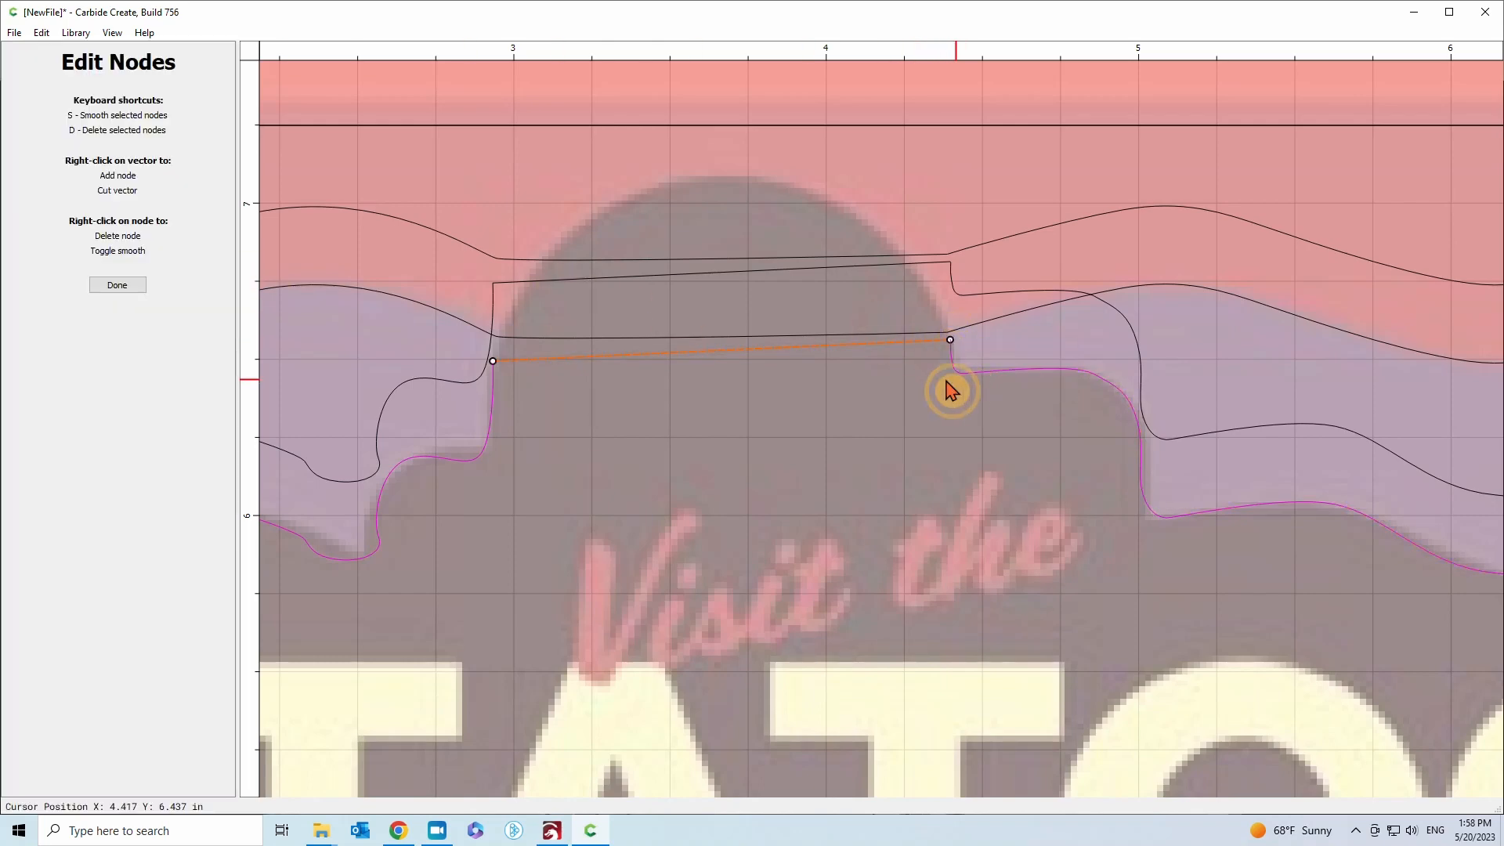
Delete the straight segment between the two cuts beneath the dome
left_click(681, 360)
left_click(681, 360)
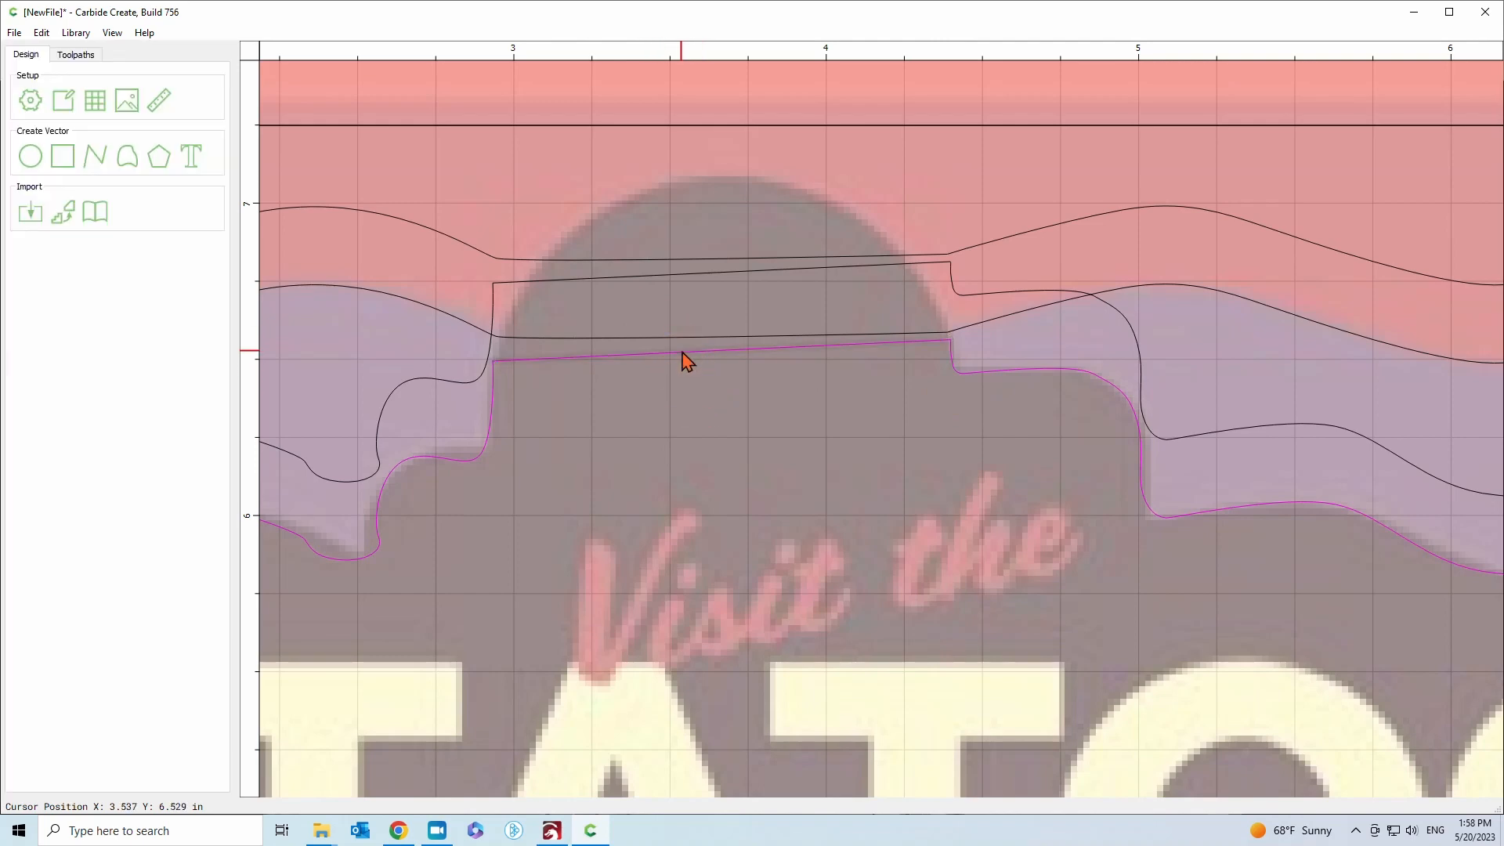
left_click(697, 367)
key("Delete")
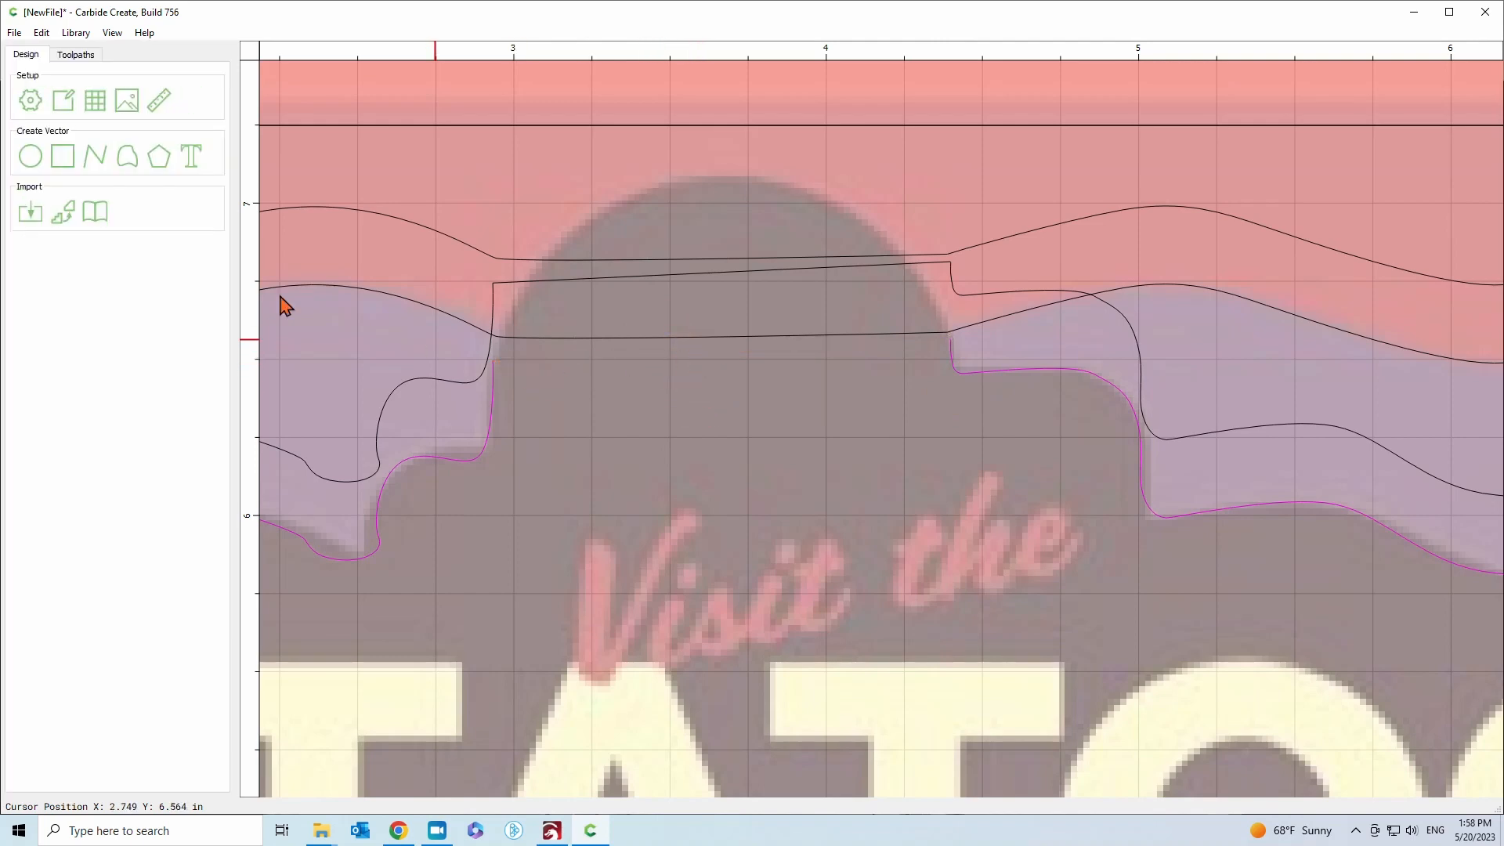
Trace the dome's outline with a curve about 1.46 × 0.61 in, connecting the two open ends of the dark hill curve
left_click(127, 159)
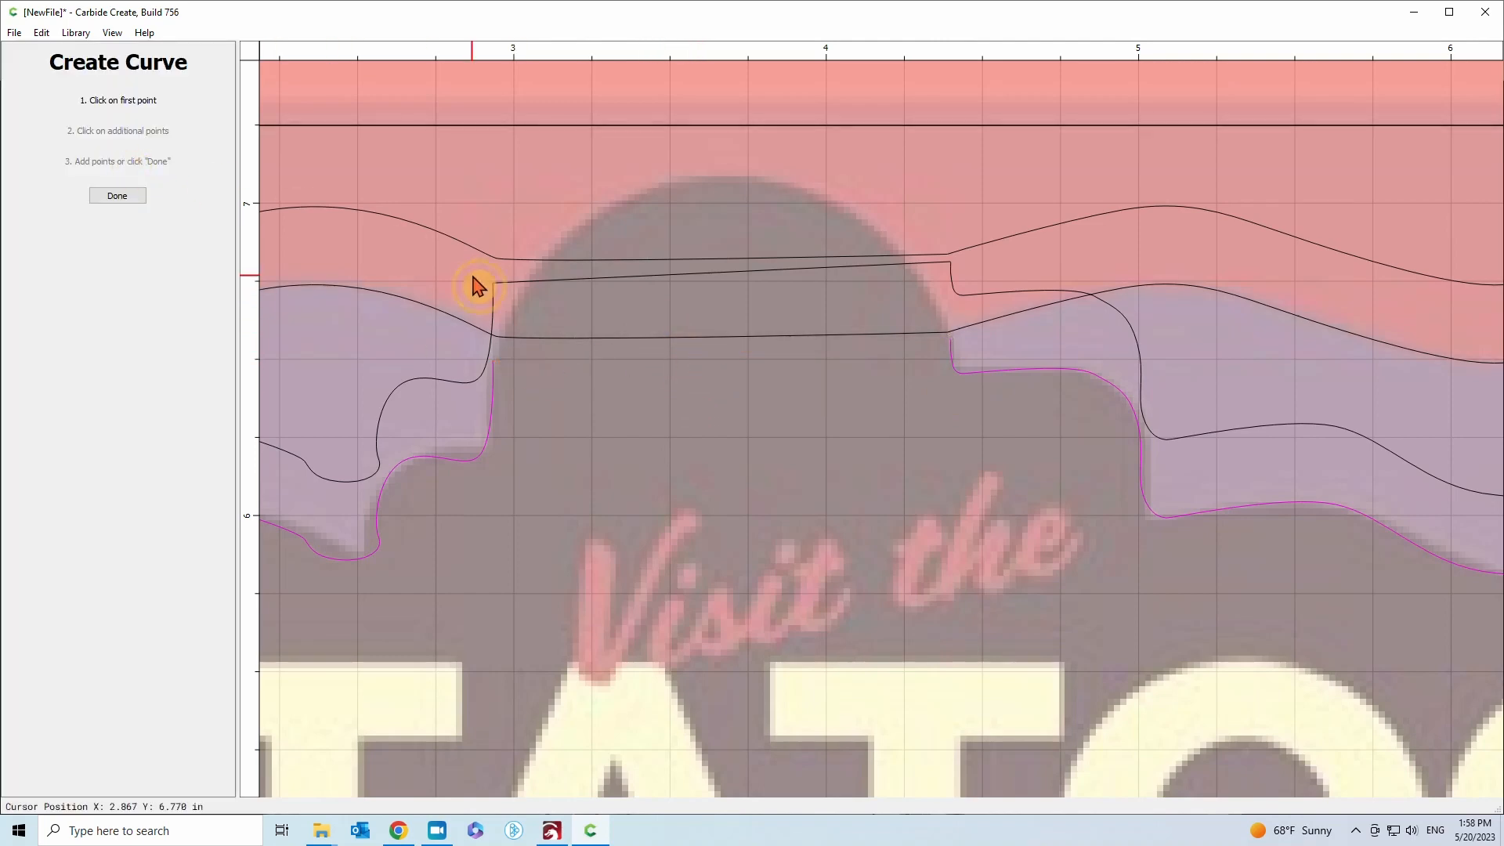
left_click(495, 362)
left_click_drag(588, 217, 641, 222)
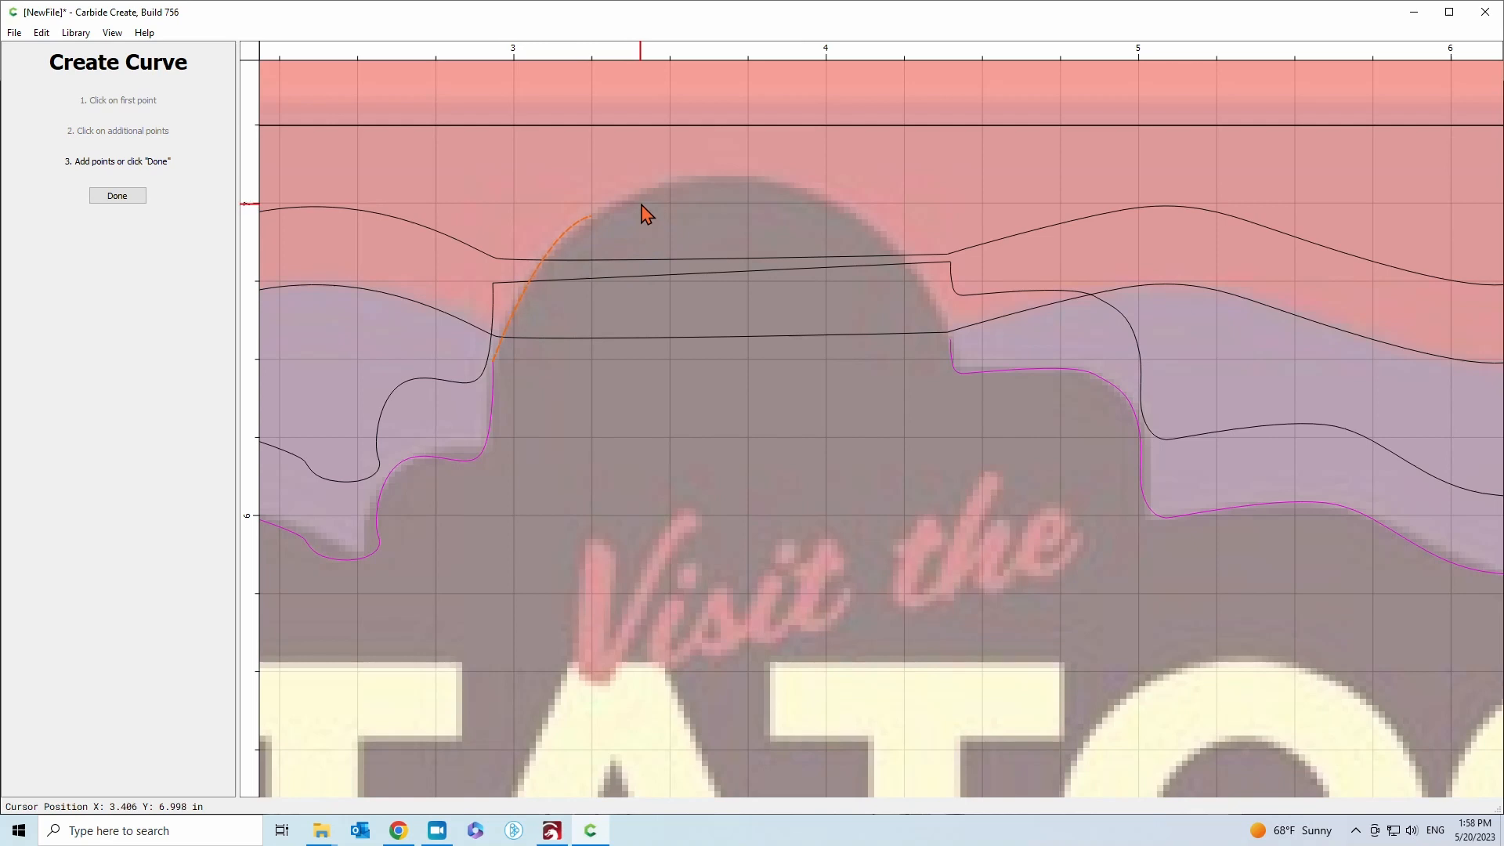
left_click_drag(711, 175, 752, 191)
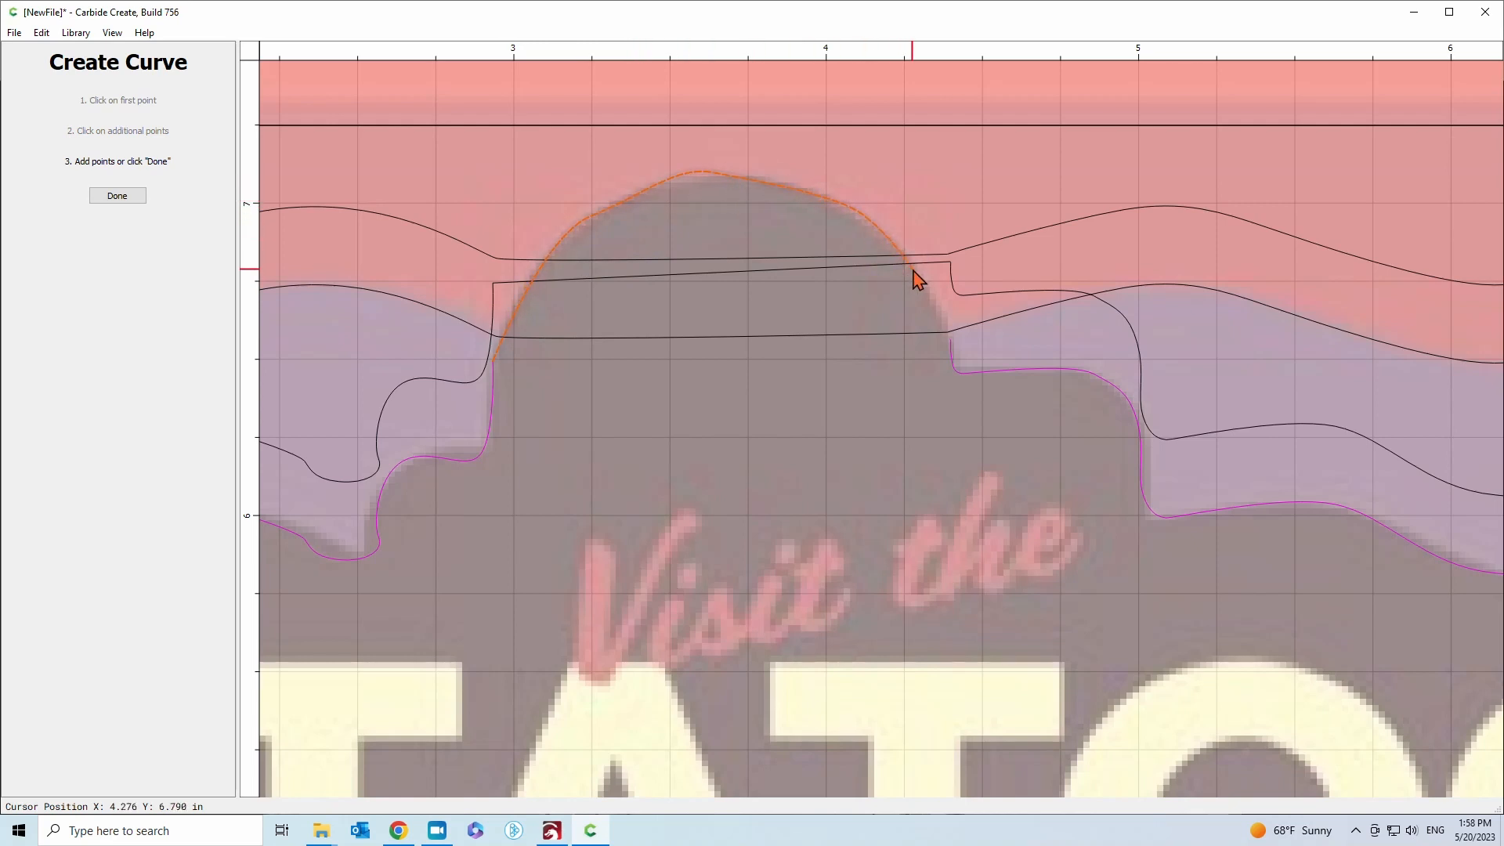
scroll(949, 345, "up", 3)
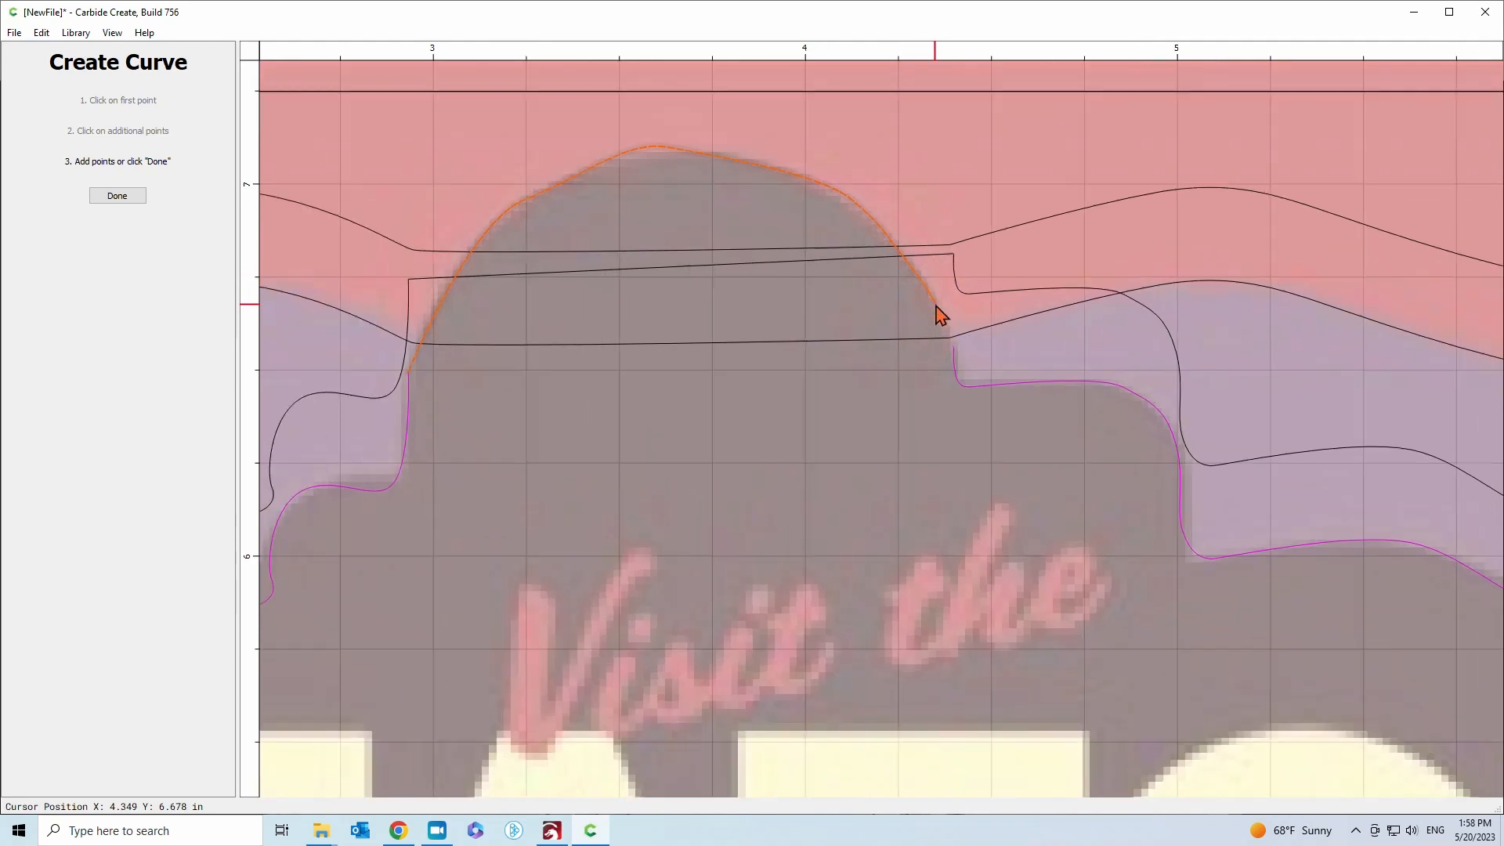
left_click(948, 335)
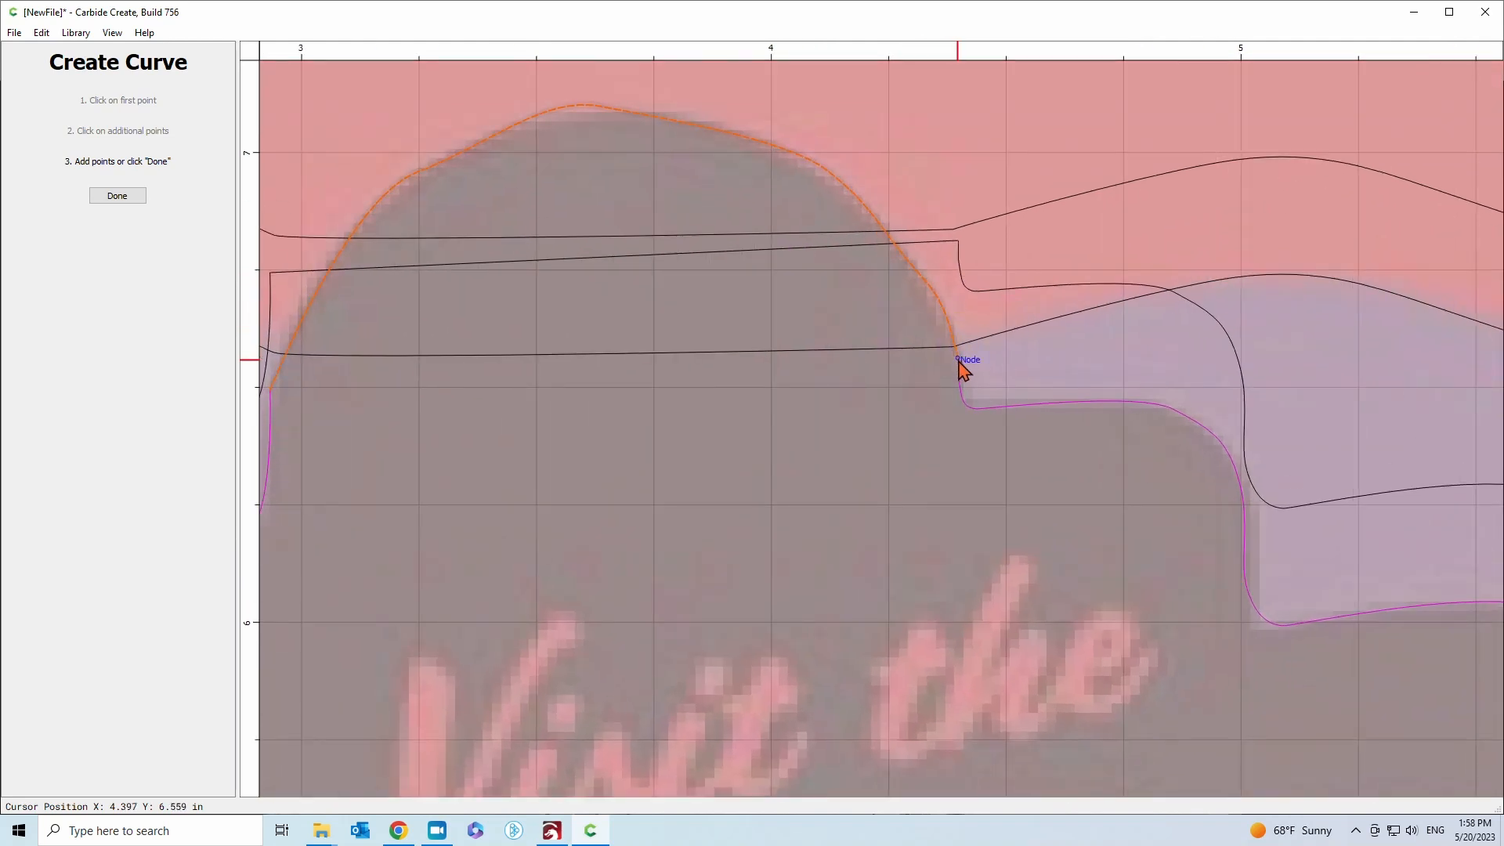
left_click(106, 196)
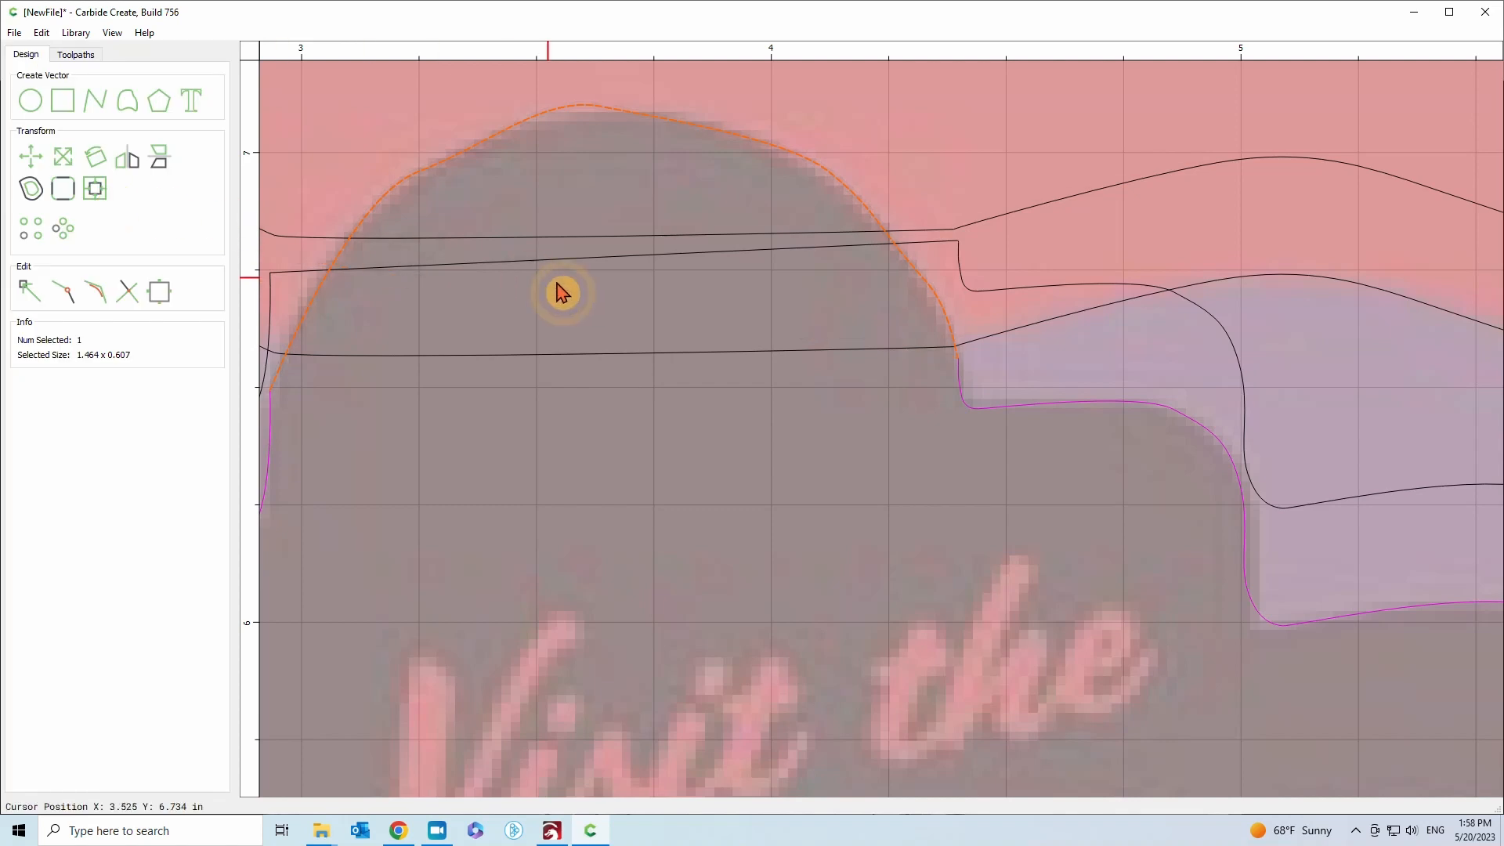
Smooth the dome curve's crown by levelling the top node's handles and adjusting the handle of the node to its left
scroll(927, 370, "down", 3)
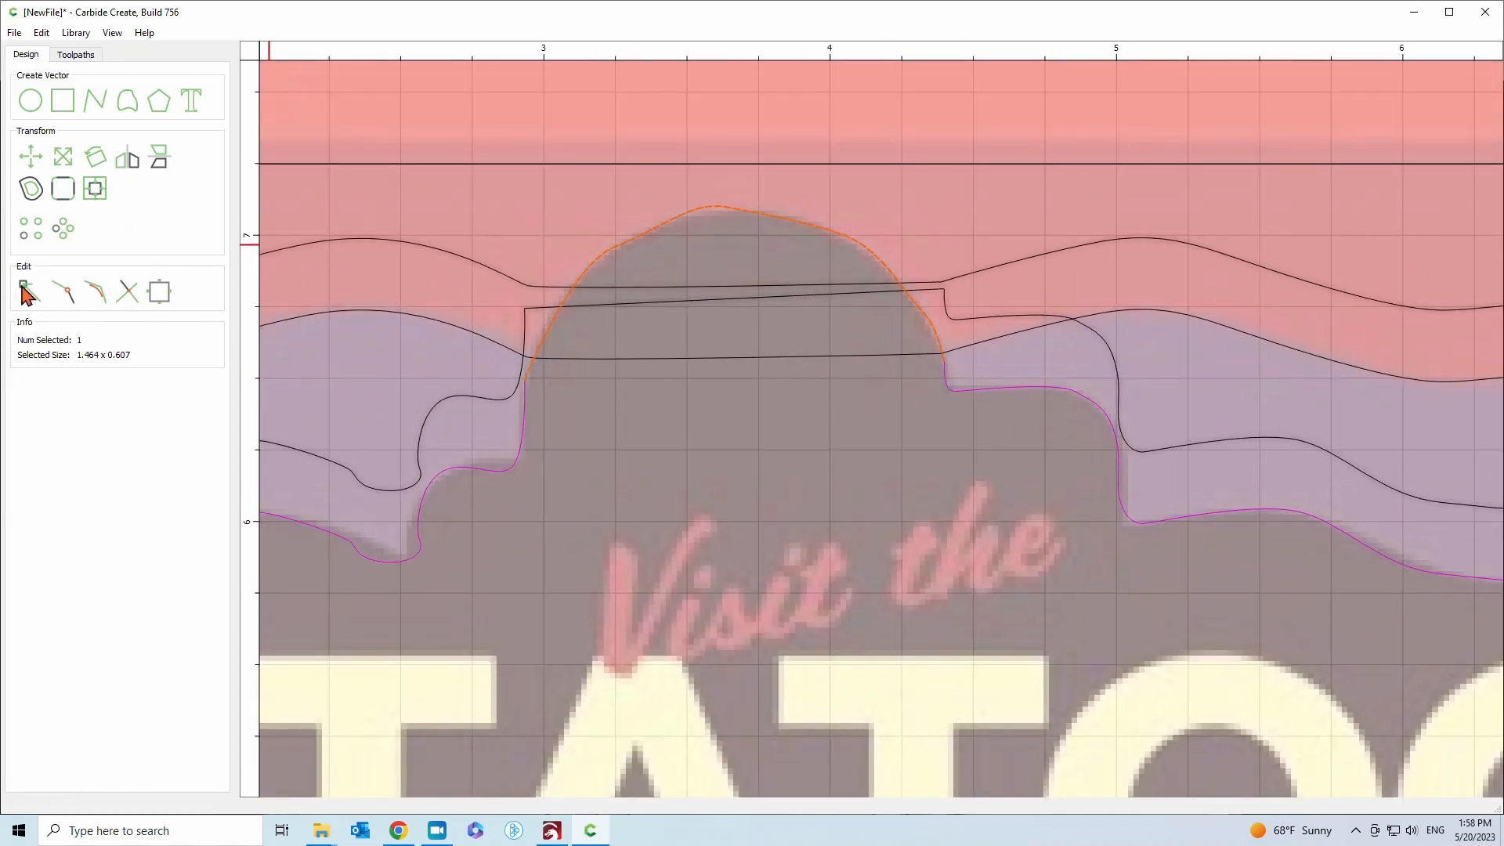
left_click(24, 291)
left_click(721, 204)
left_click(697, 205)
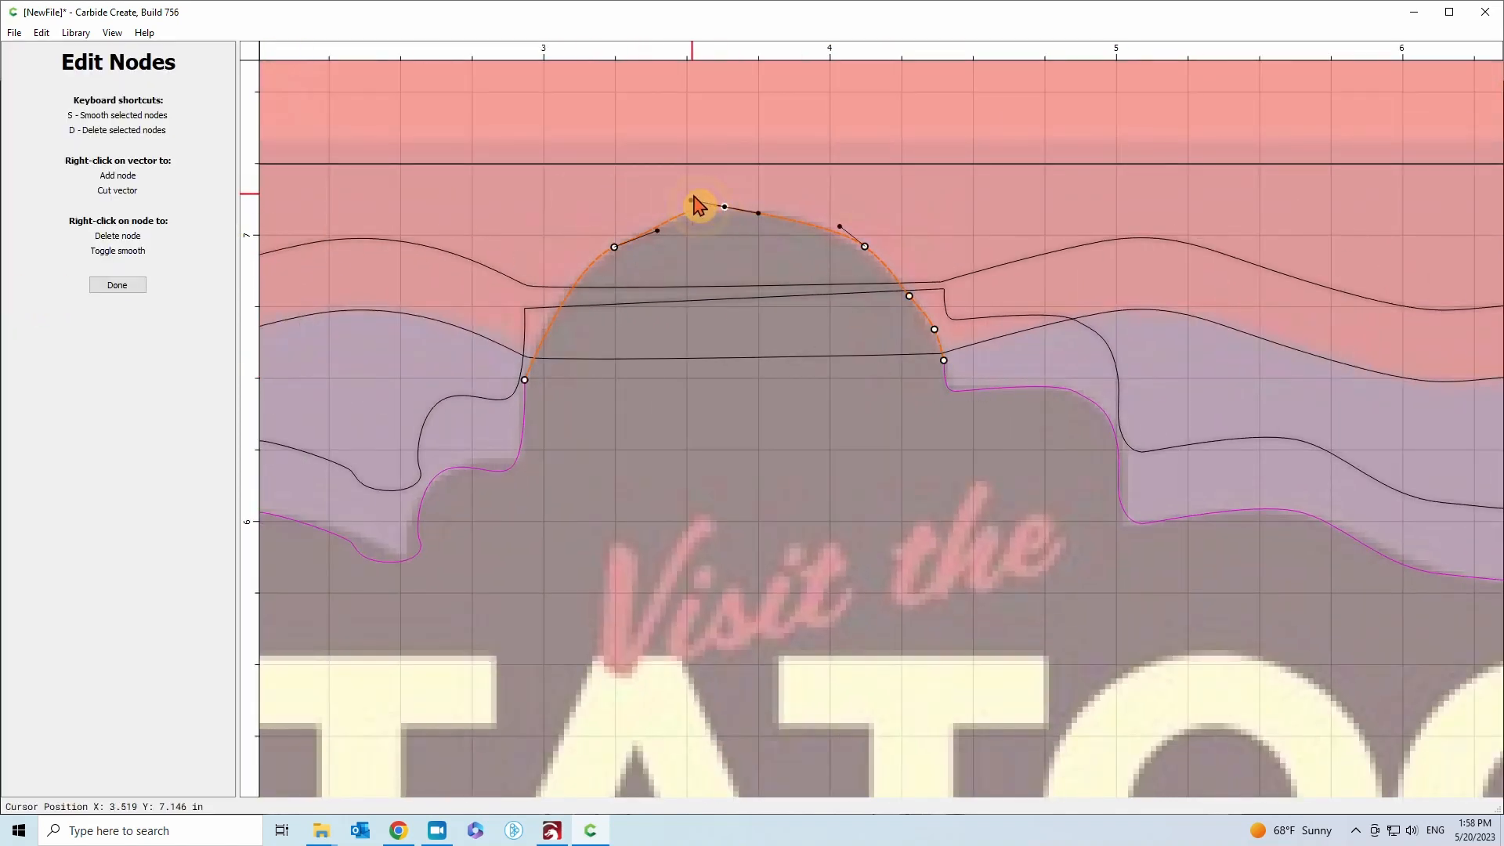
left_click_drag(691, 195, 653, 226)
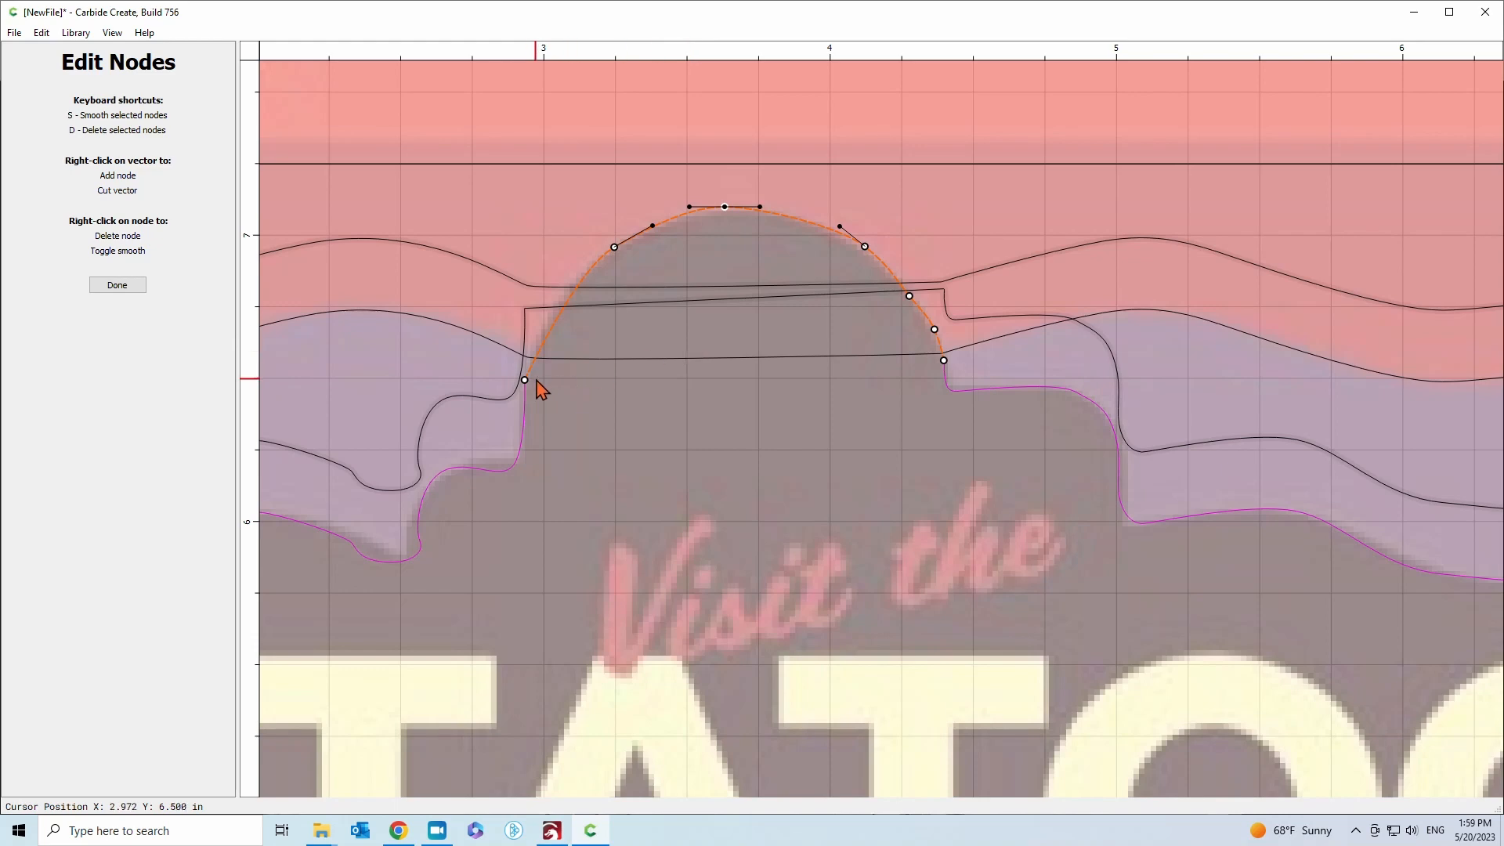
left_click(115, 287)
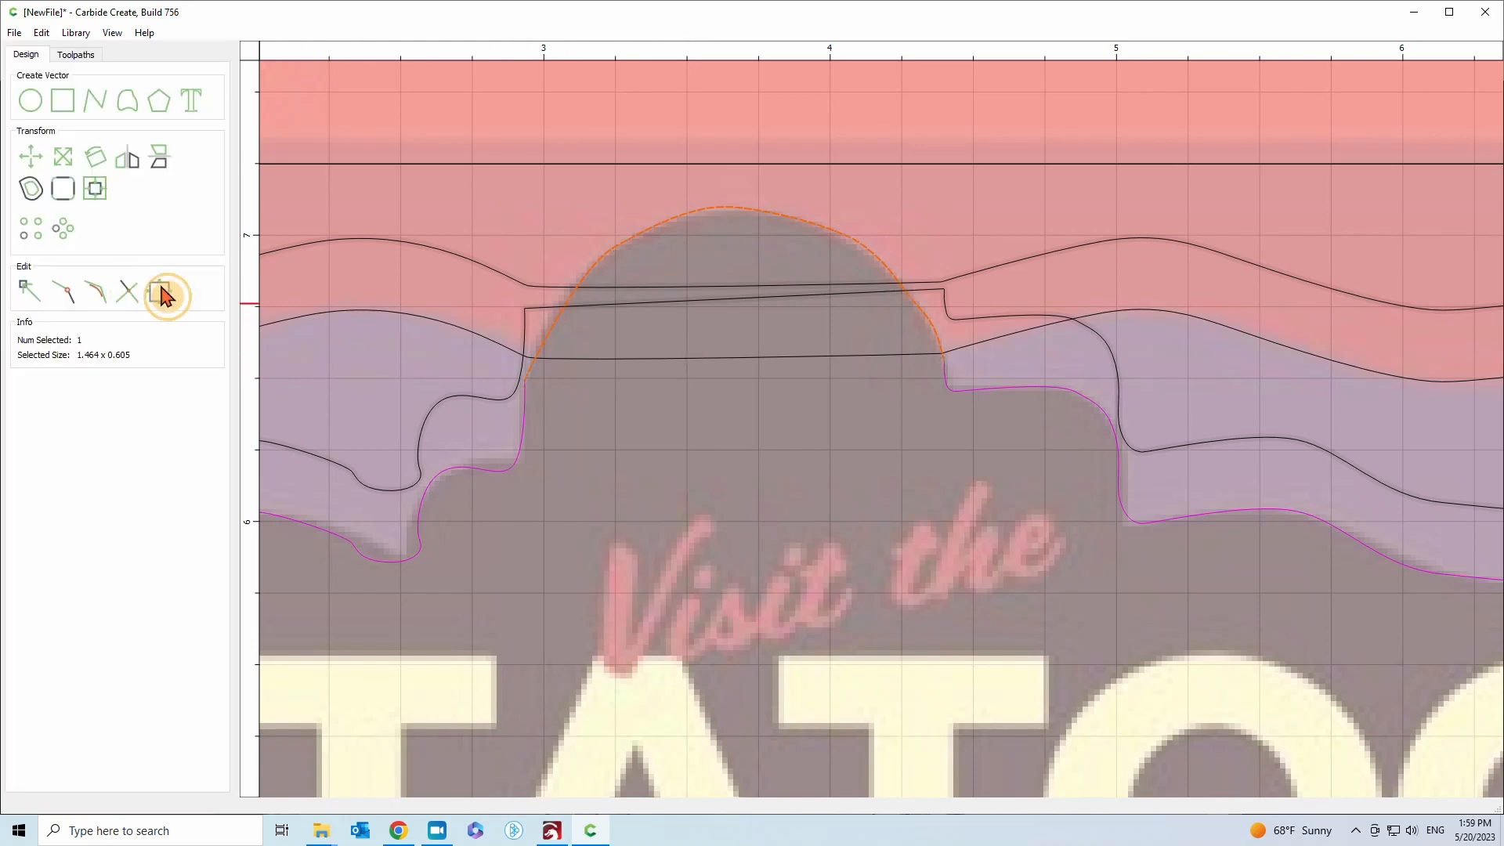
left_click(764, 474)
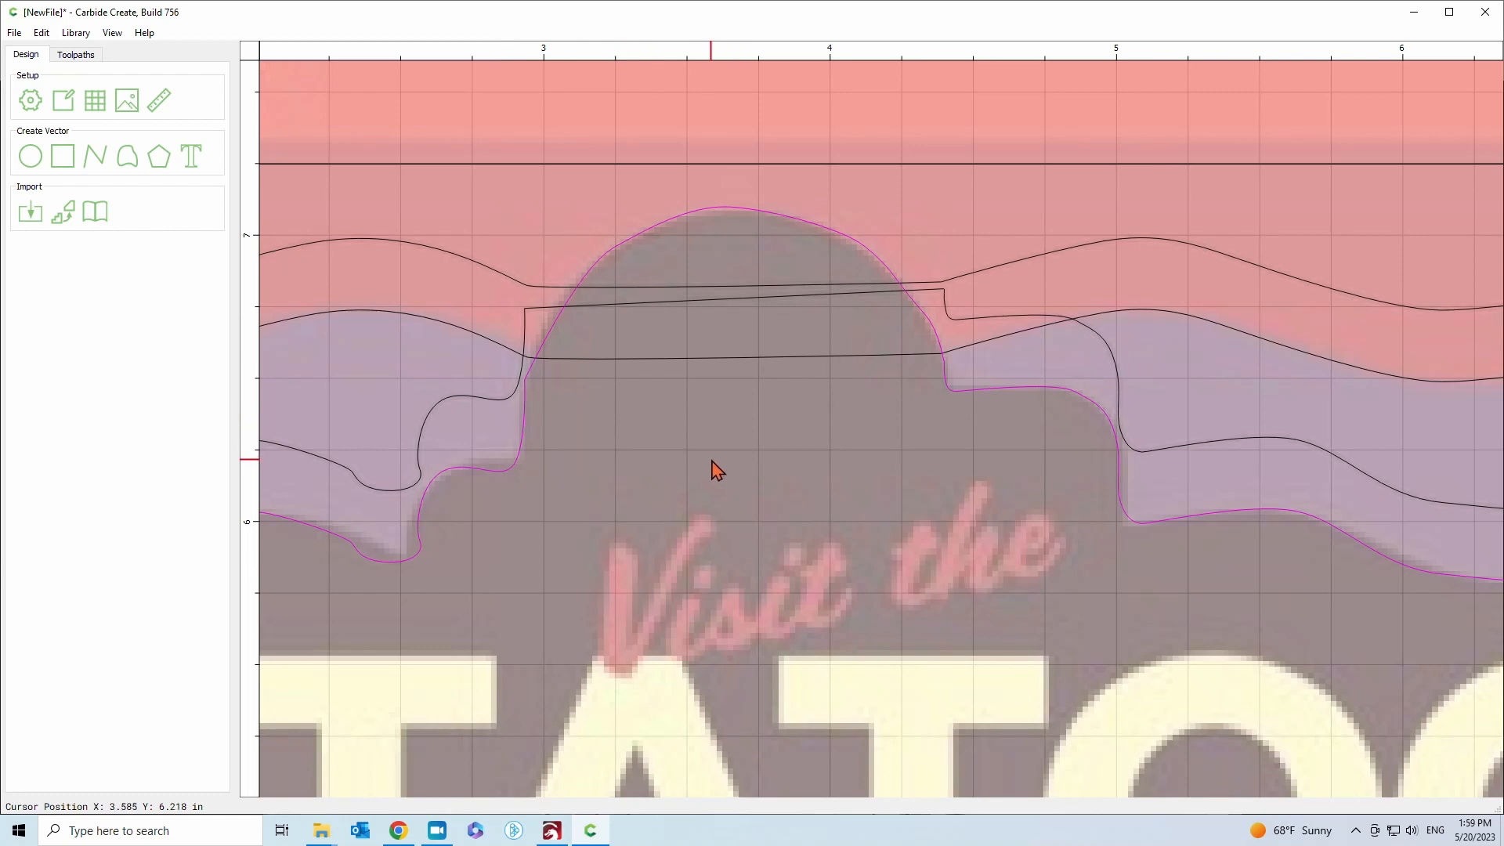
Join both dark hill curve pieces, the dome curve and the lower border into one closed vector
scroll(631, 312, "down", 3)
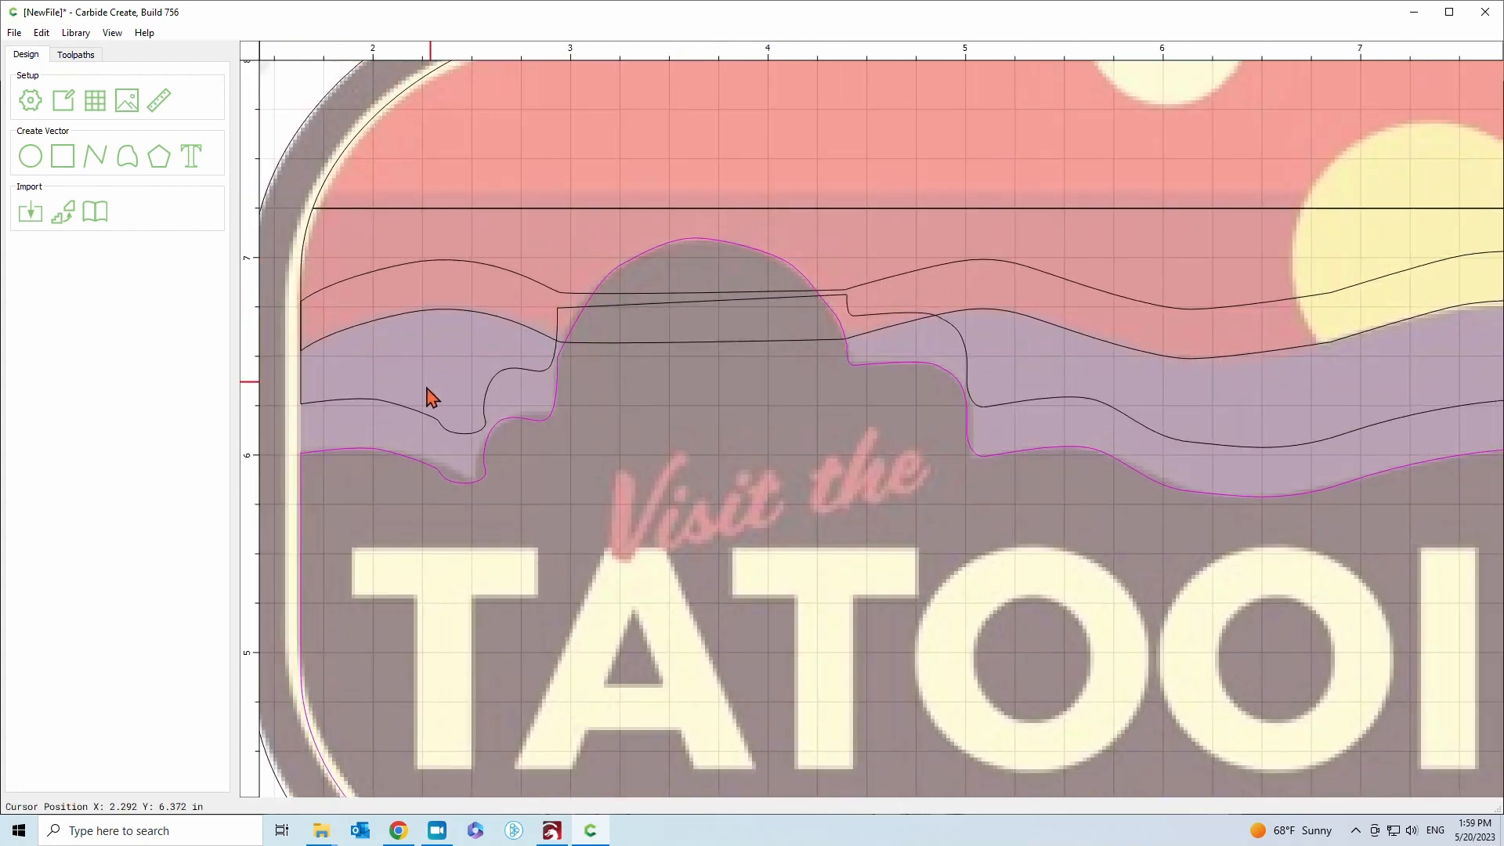
left_click(386, 461)
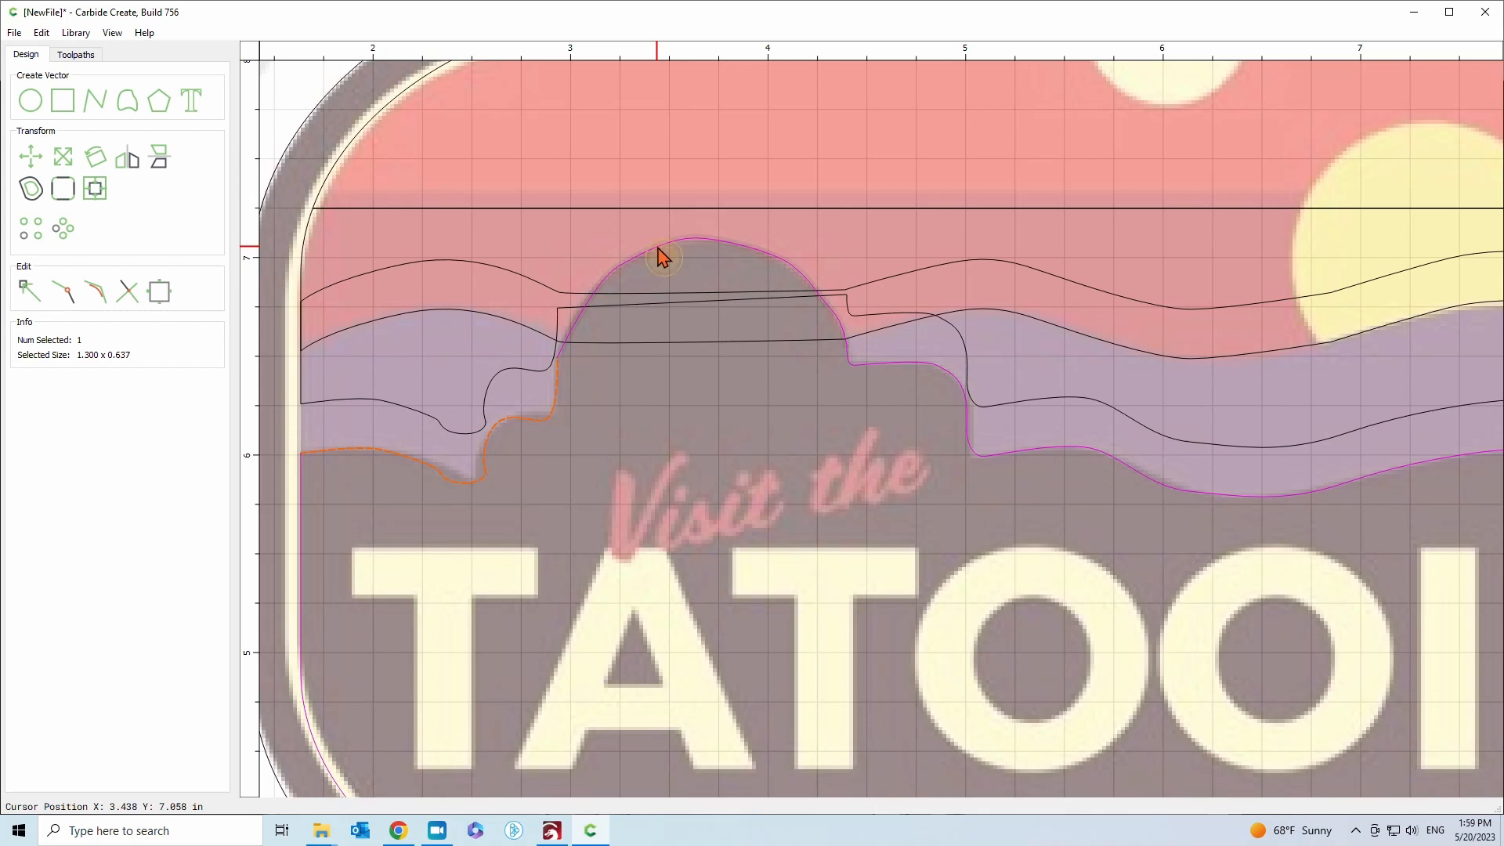
left_click(662, 257, "shift")
left_click(906, 364, "shift")
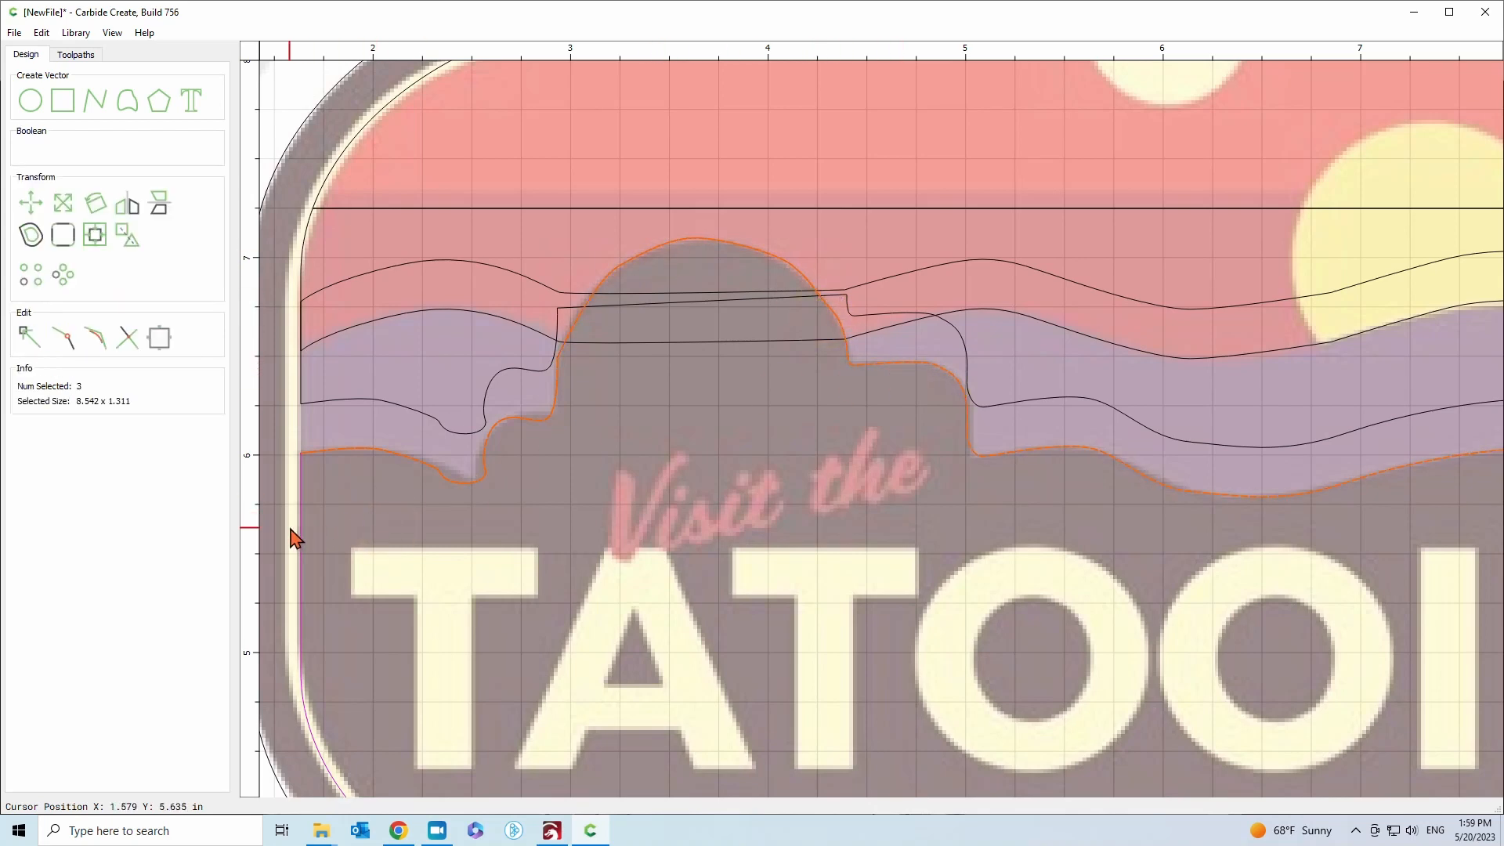
left_click(67, 341)
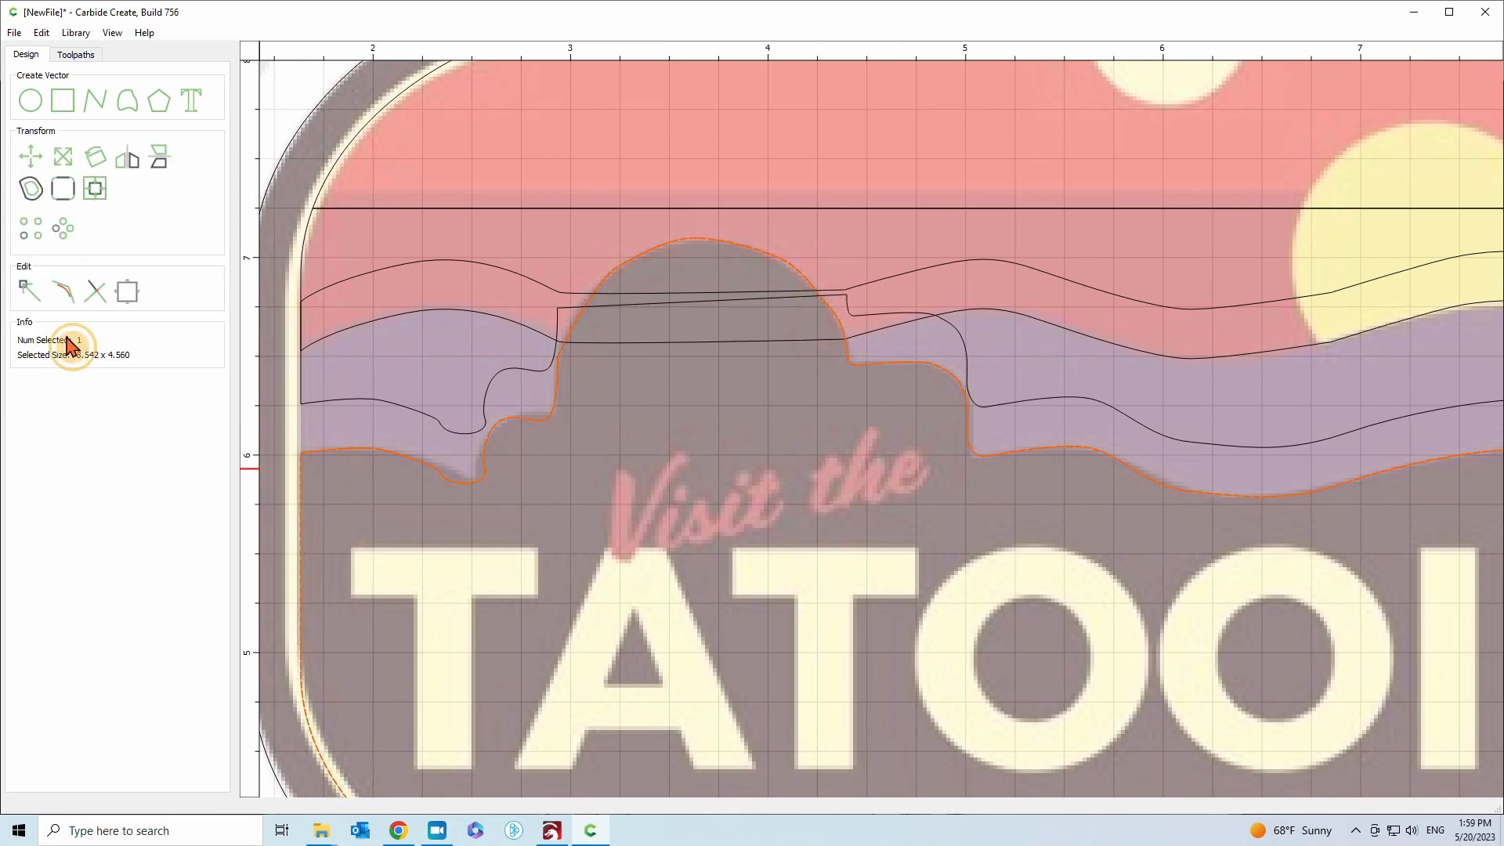
Return the raised purple band vector to its original position over the background image
left_click(317, 431)
left_click(389, 405)
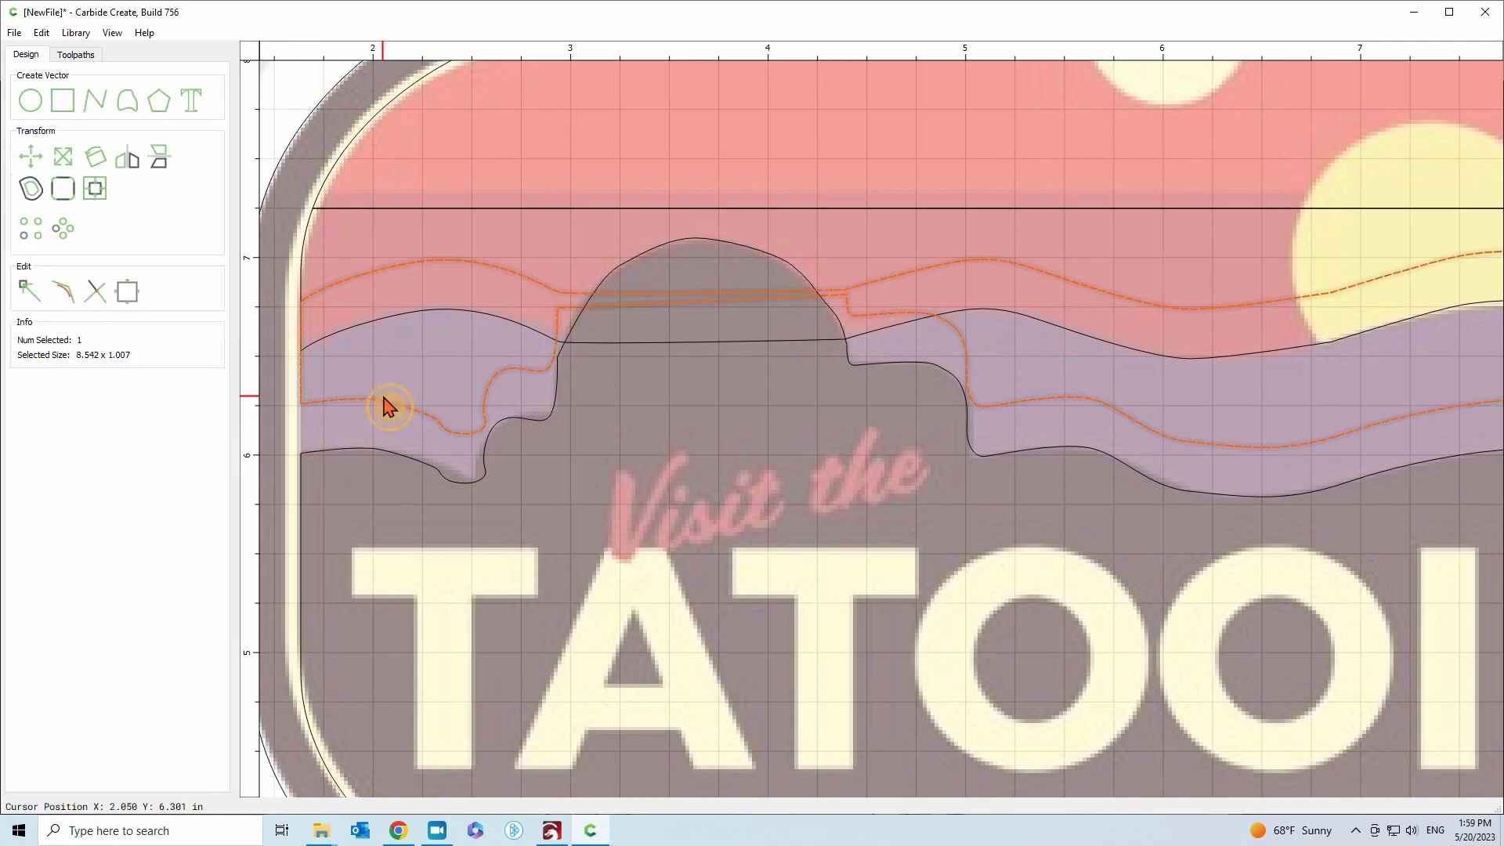
key("ctrl+z")
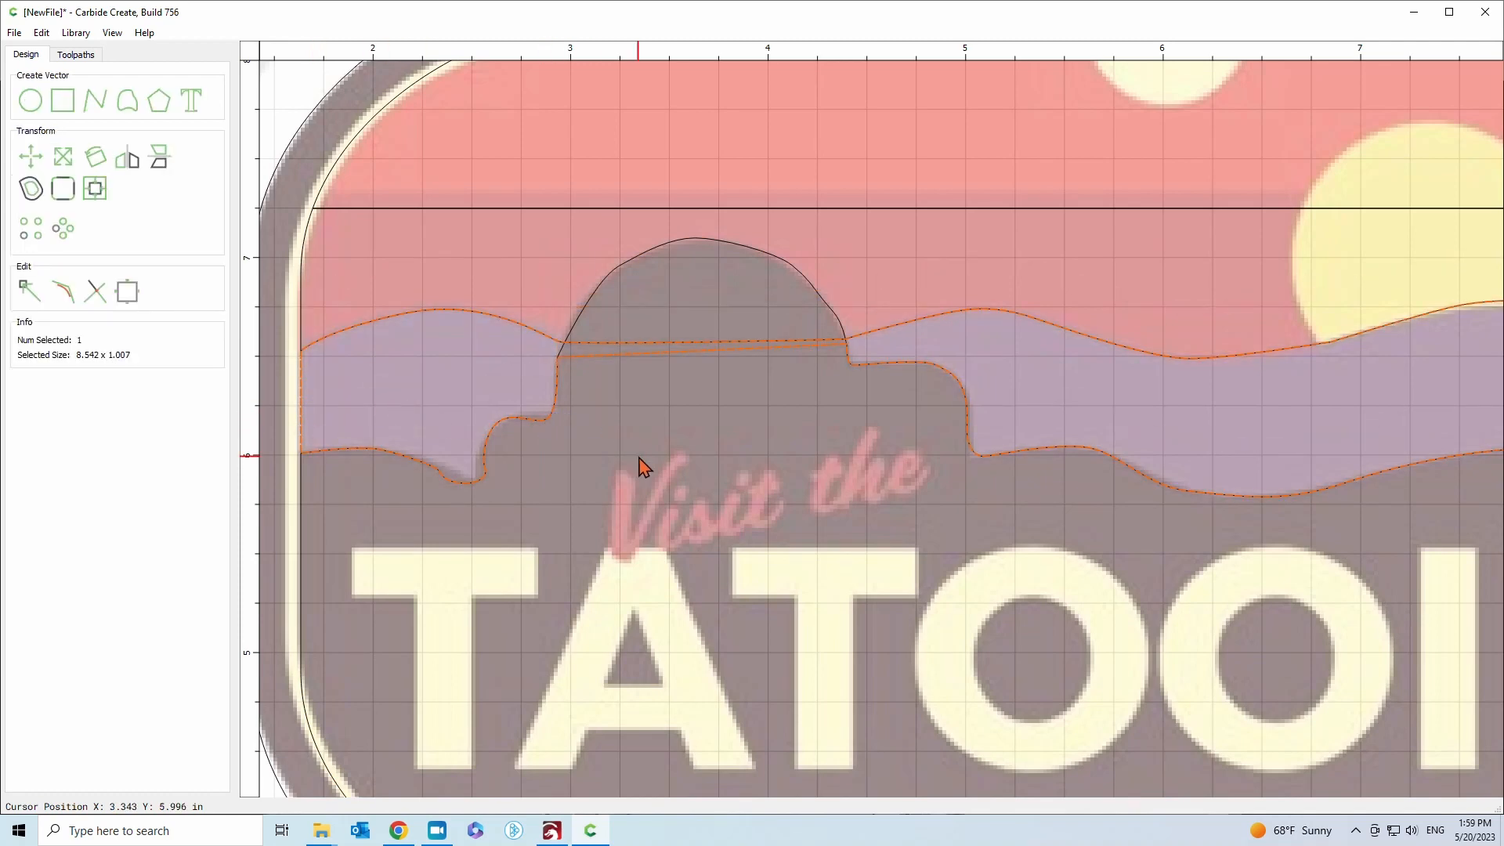
Subtract the closed dark hill vector from the purple band with a Boolean operation, keeping the original vectors
scroll(638, 467, "down", 4)
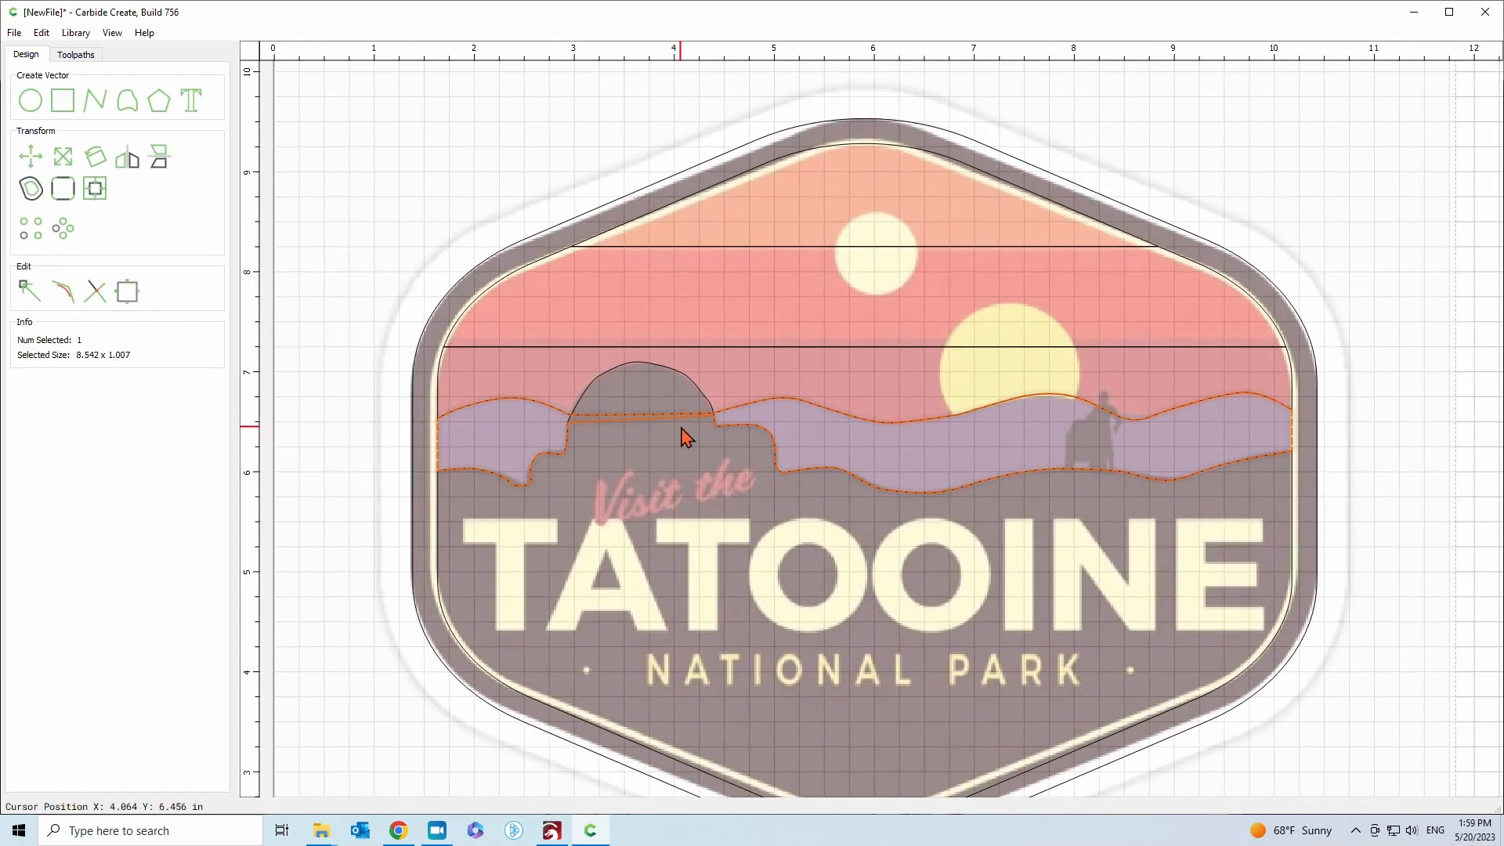
scroll(565, 434, "up", 4)
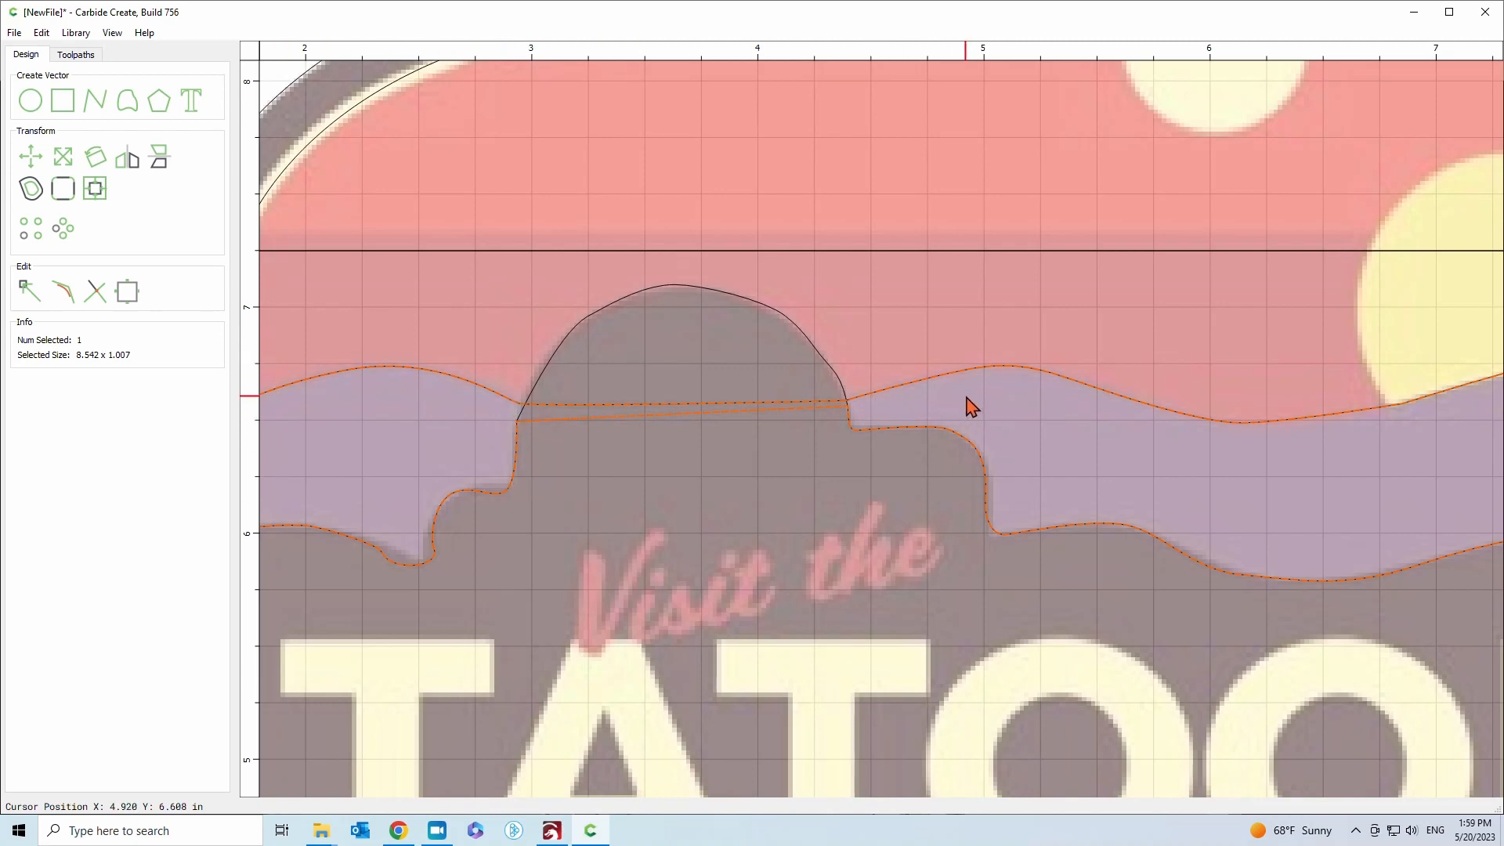
scroll(1046, 479, "down", 2)
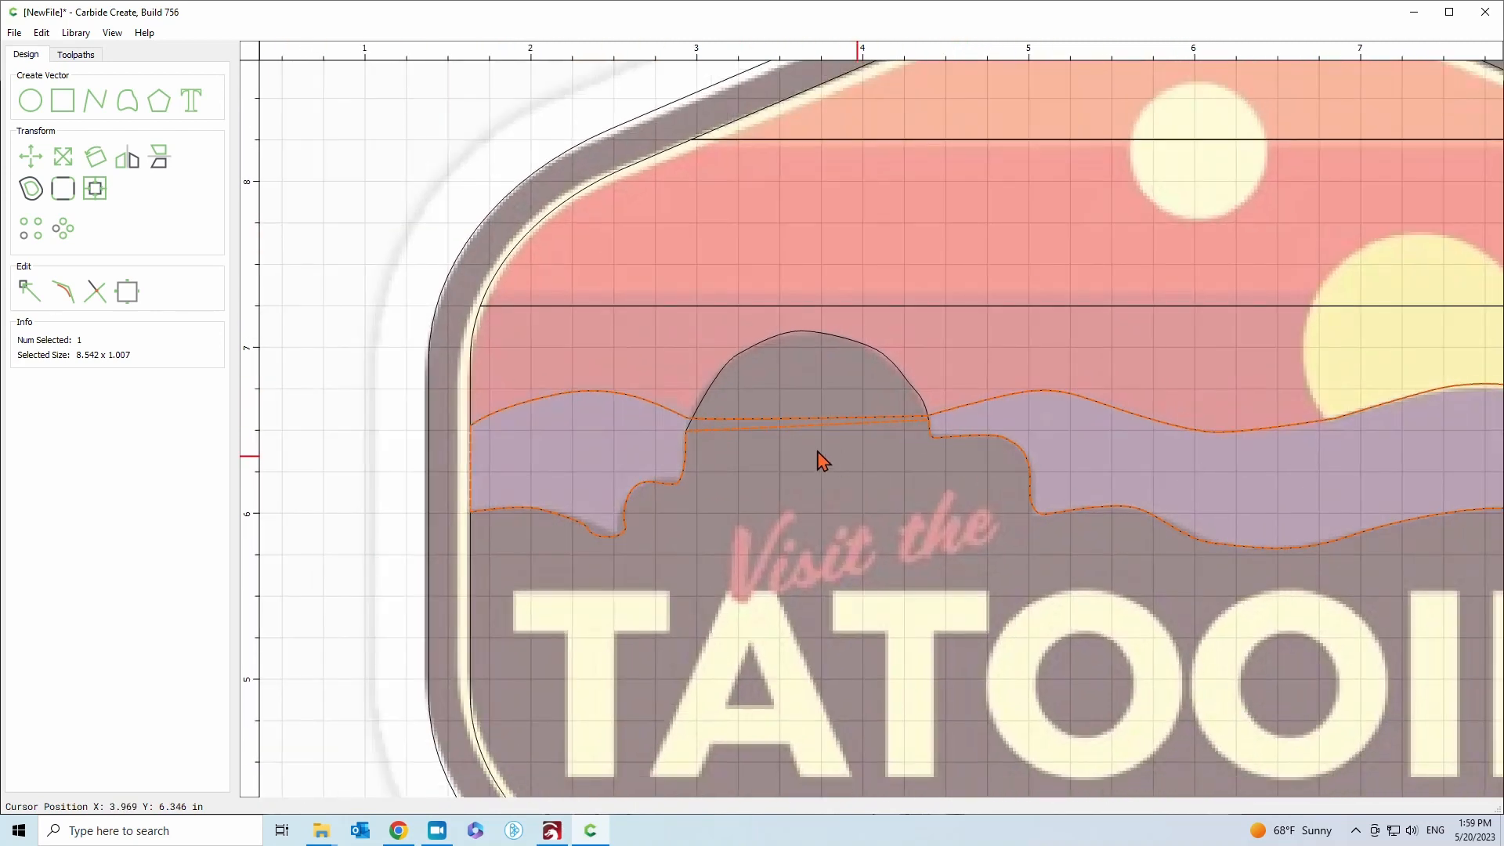
left_click(711, 389, "shift")
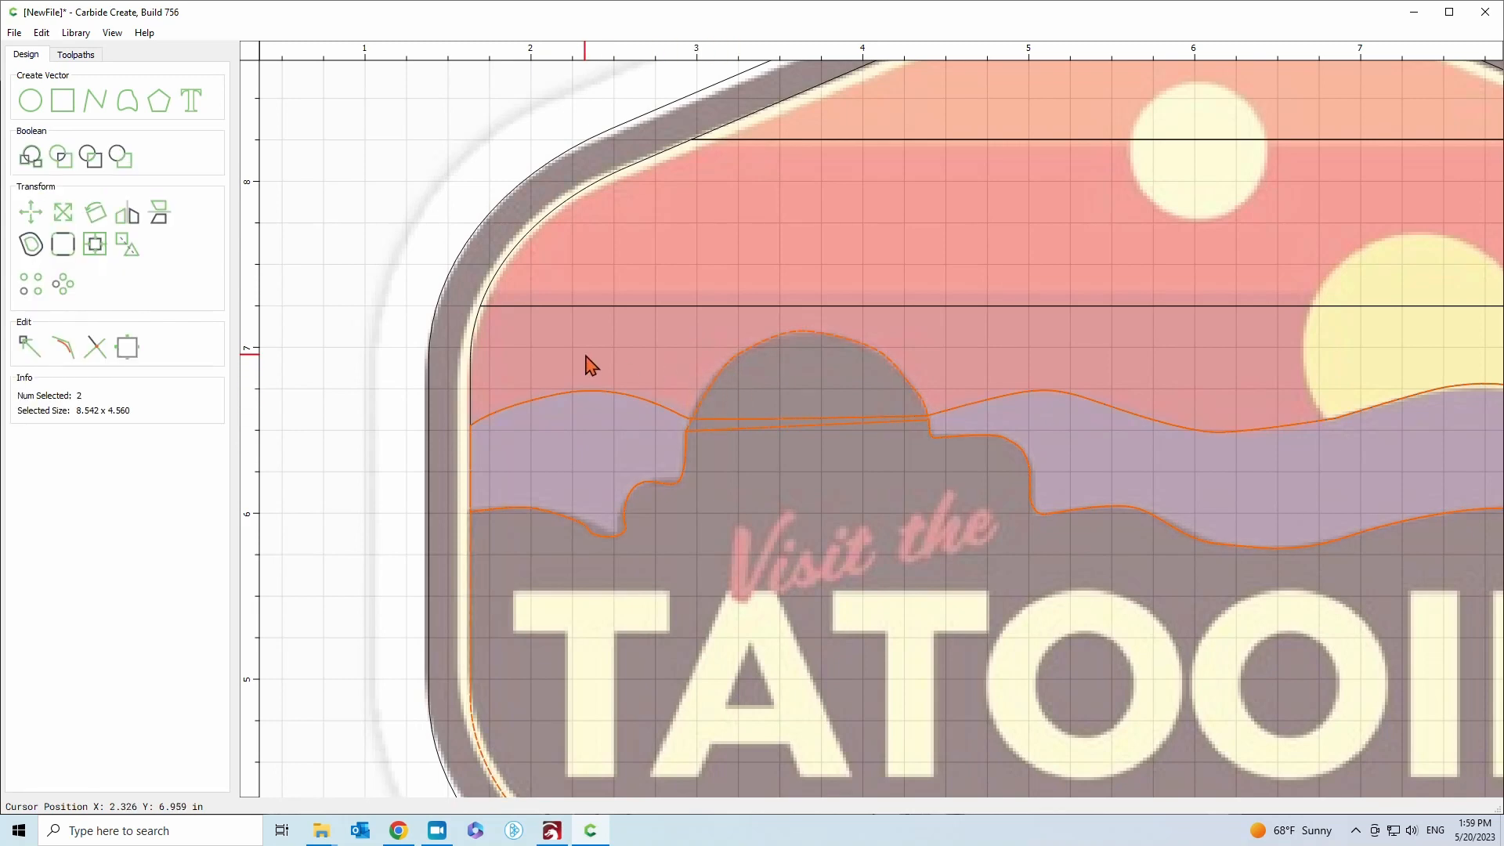
left_click(123, 159)
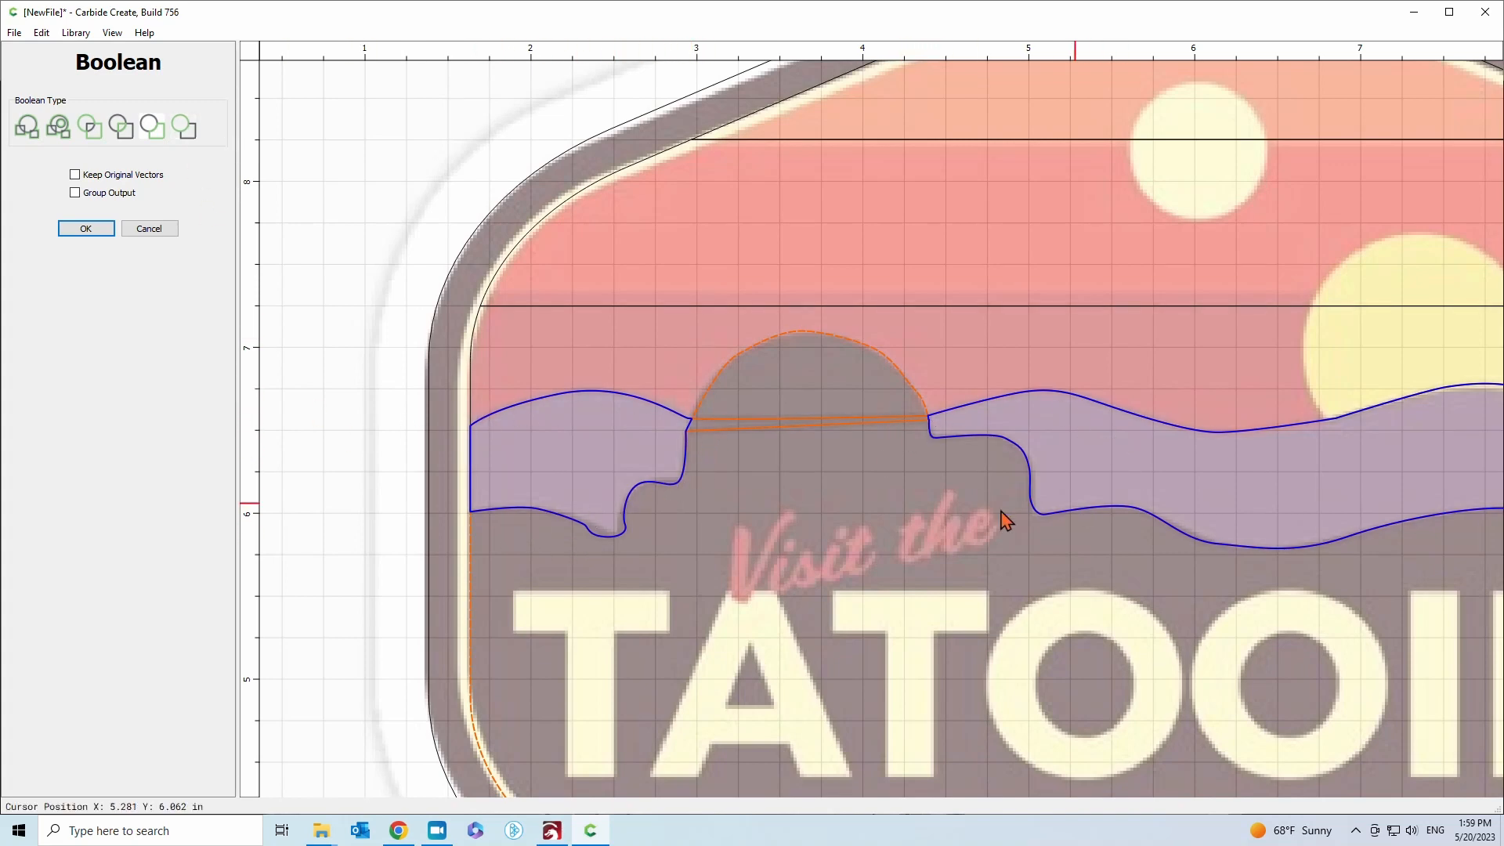
left_click(75, 175)
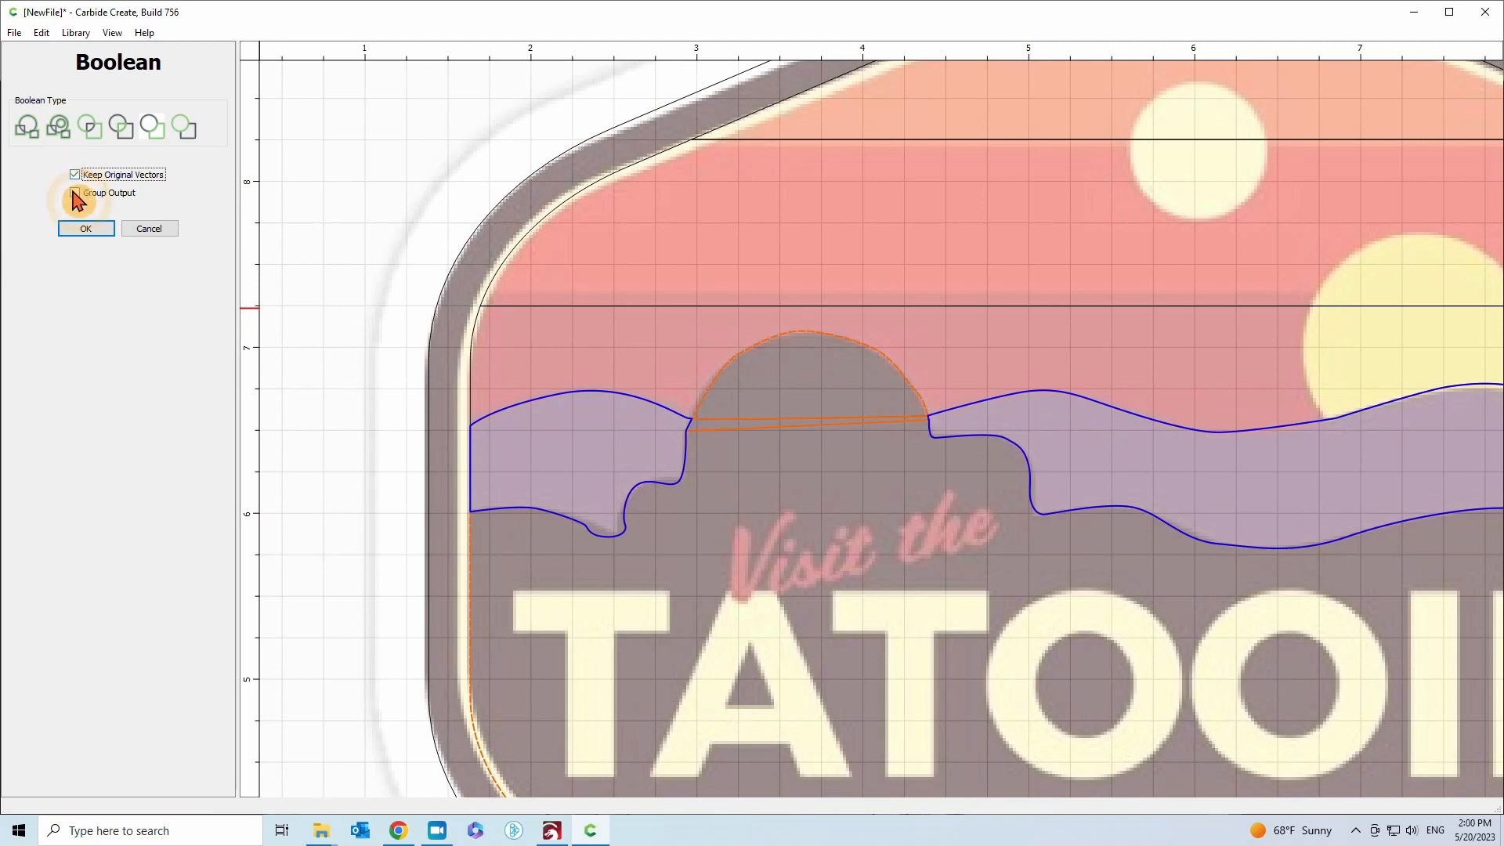
left_click(85, 229)
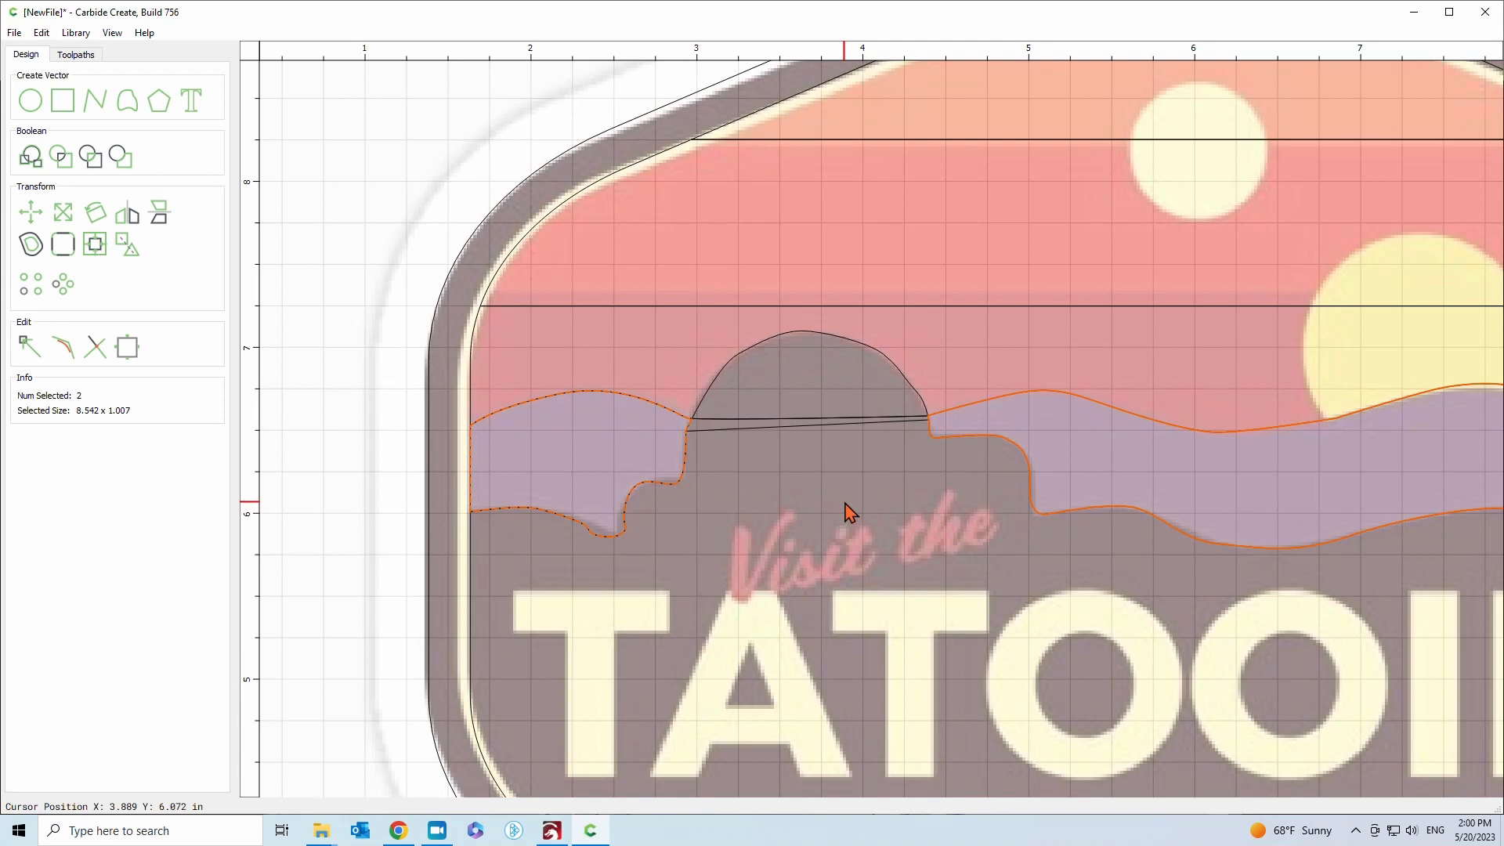
Check the Boolean result by selecting the left and right purple band pieces and the dark hill vector individually
left_click(799, 487)
left_click(582, 403)
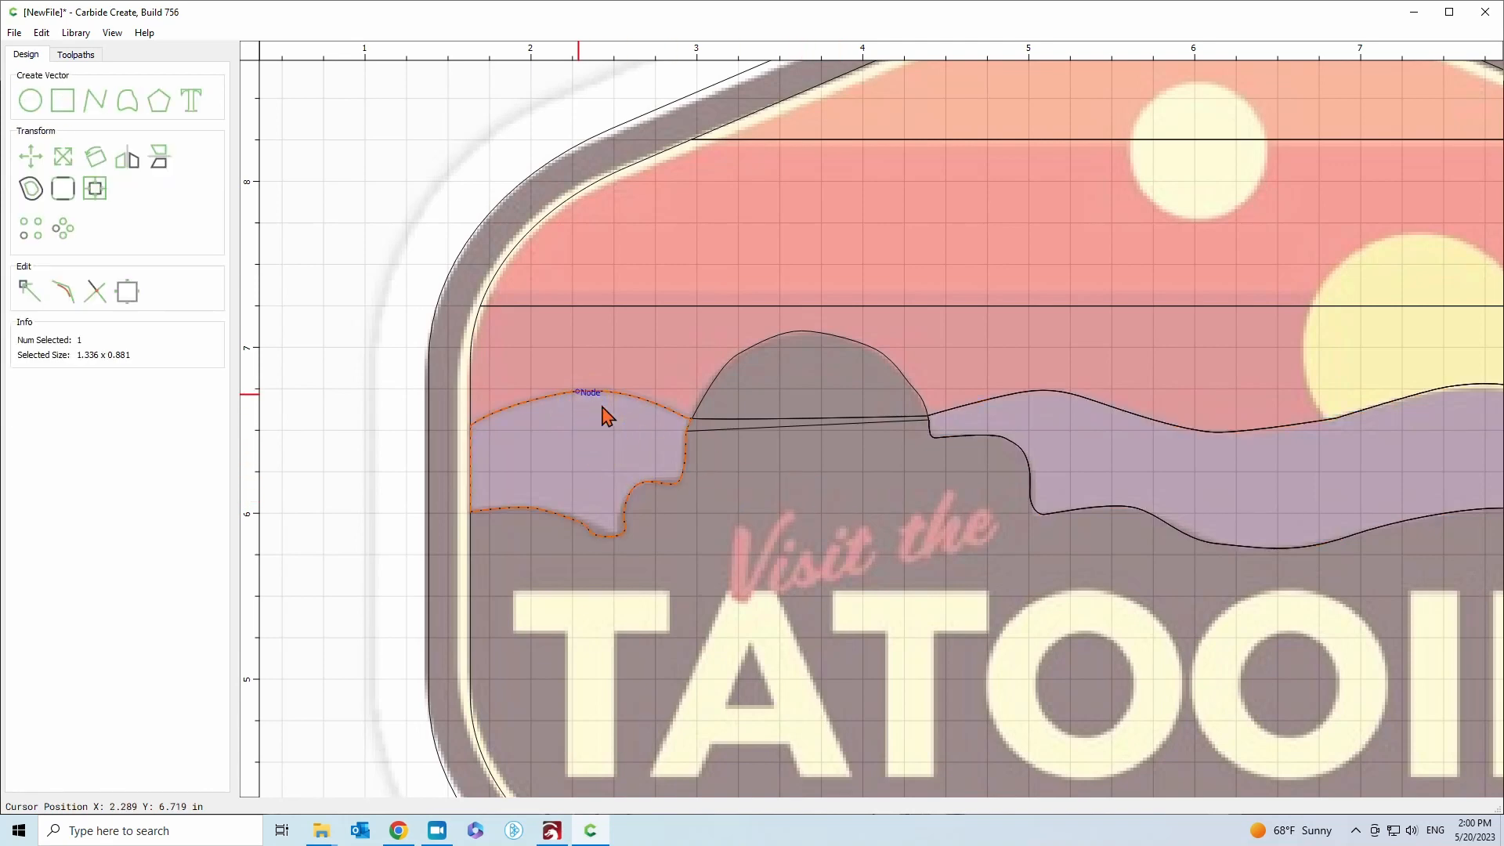
left_click(1040, 405)
left_click(470, 576)
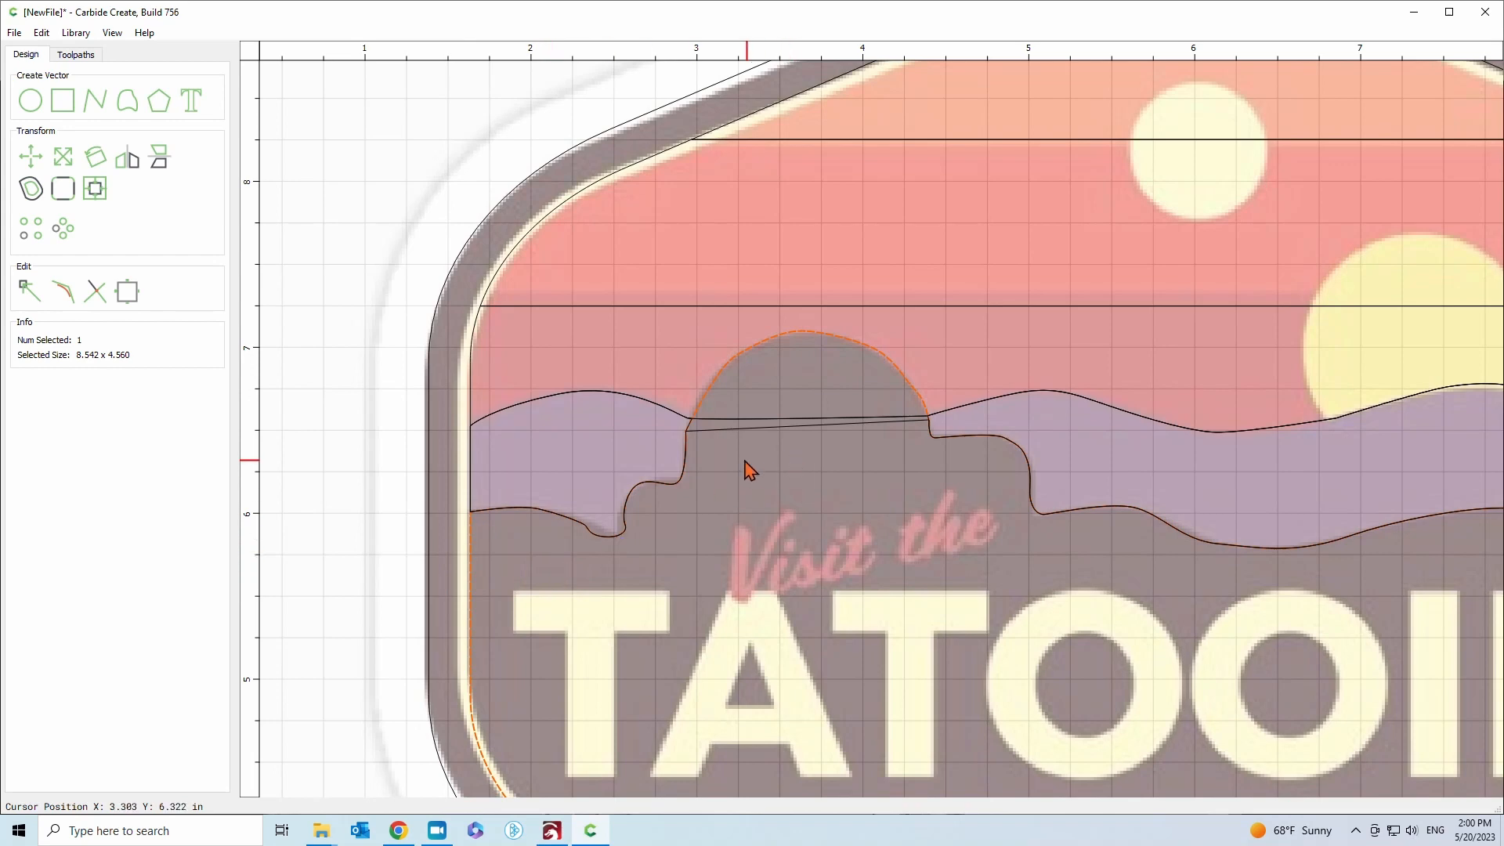
Delete the original uncut purple band vector and check both remaining purple pieces and the dark hill by selecting each
left_click(745, 435)
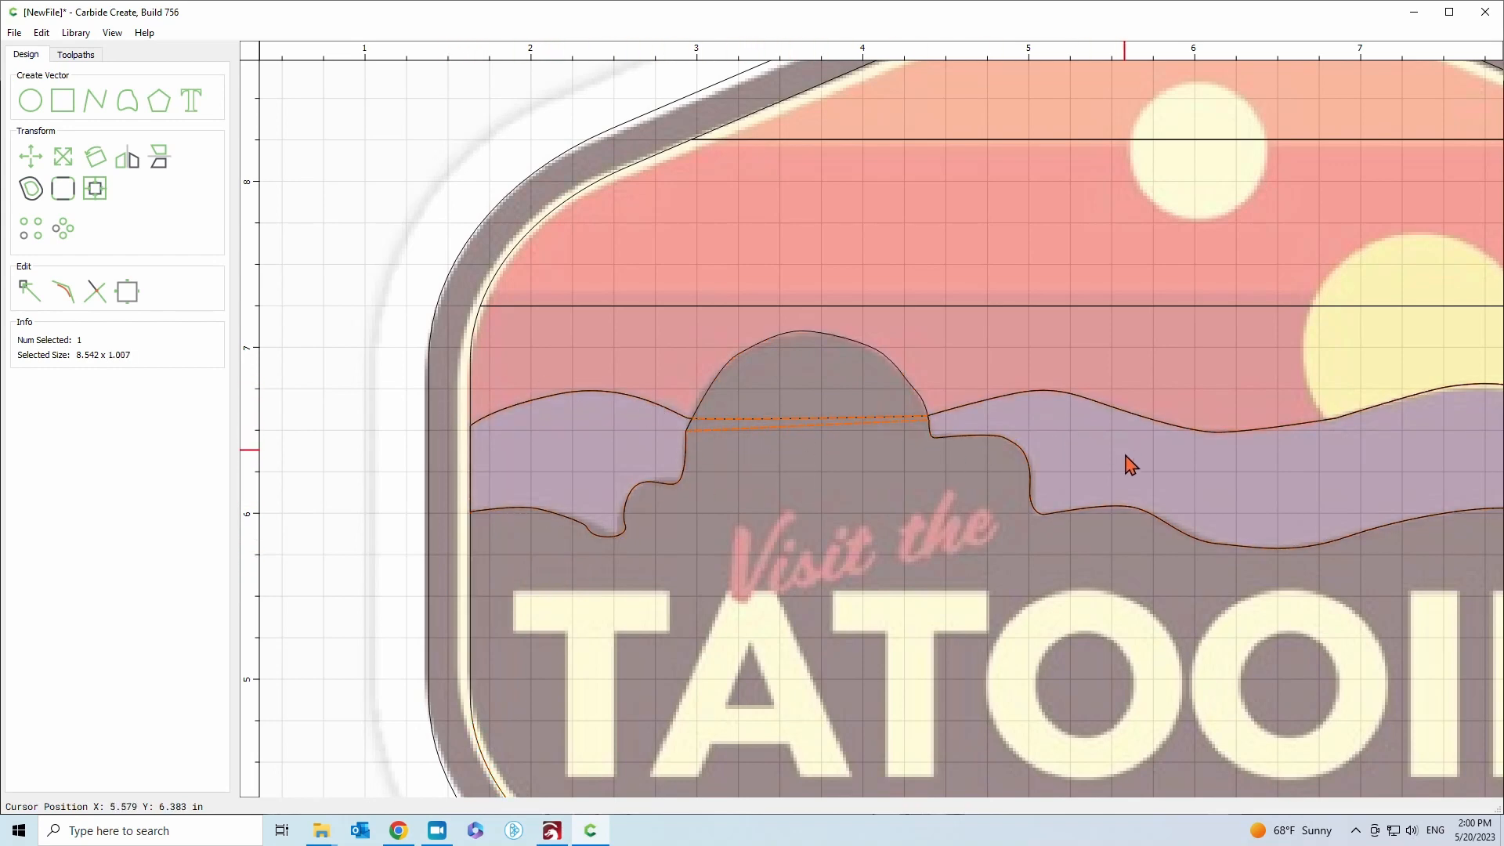
key("Escape")
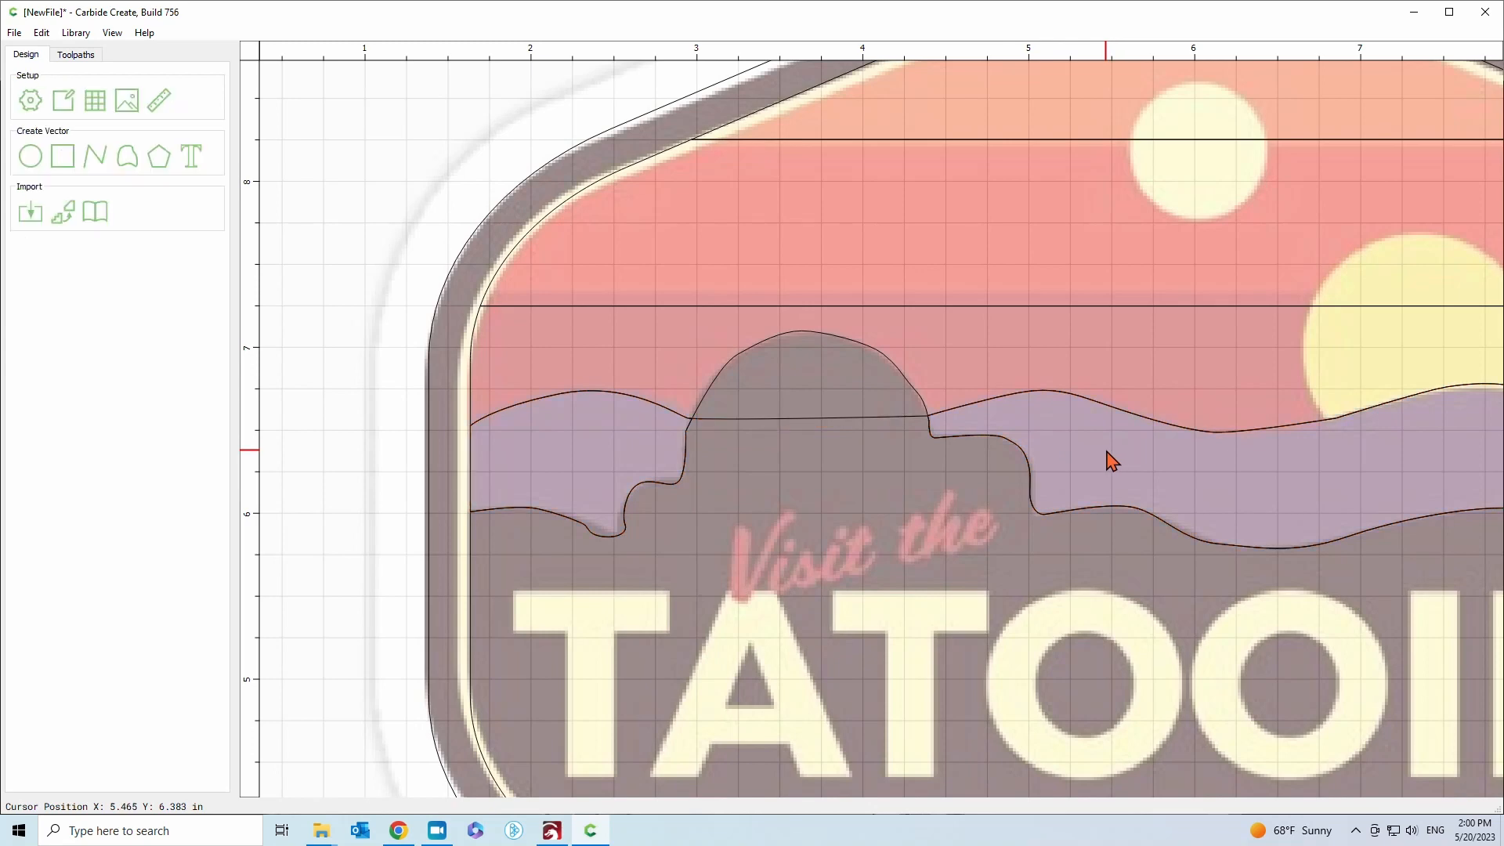
left_click(677, 487)
left_click(1074, 407)
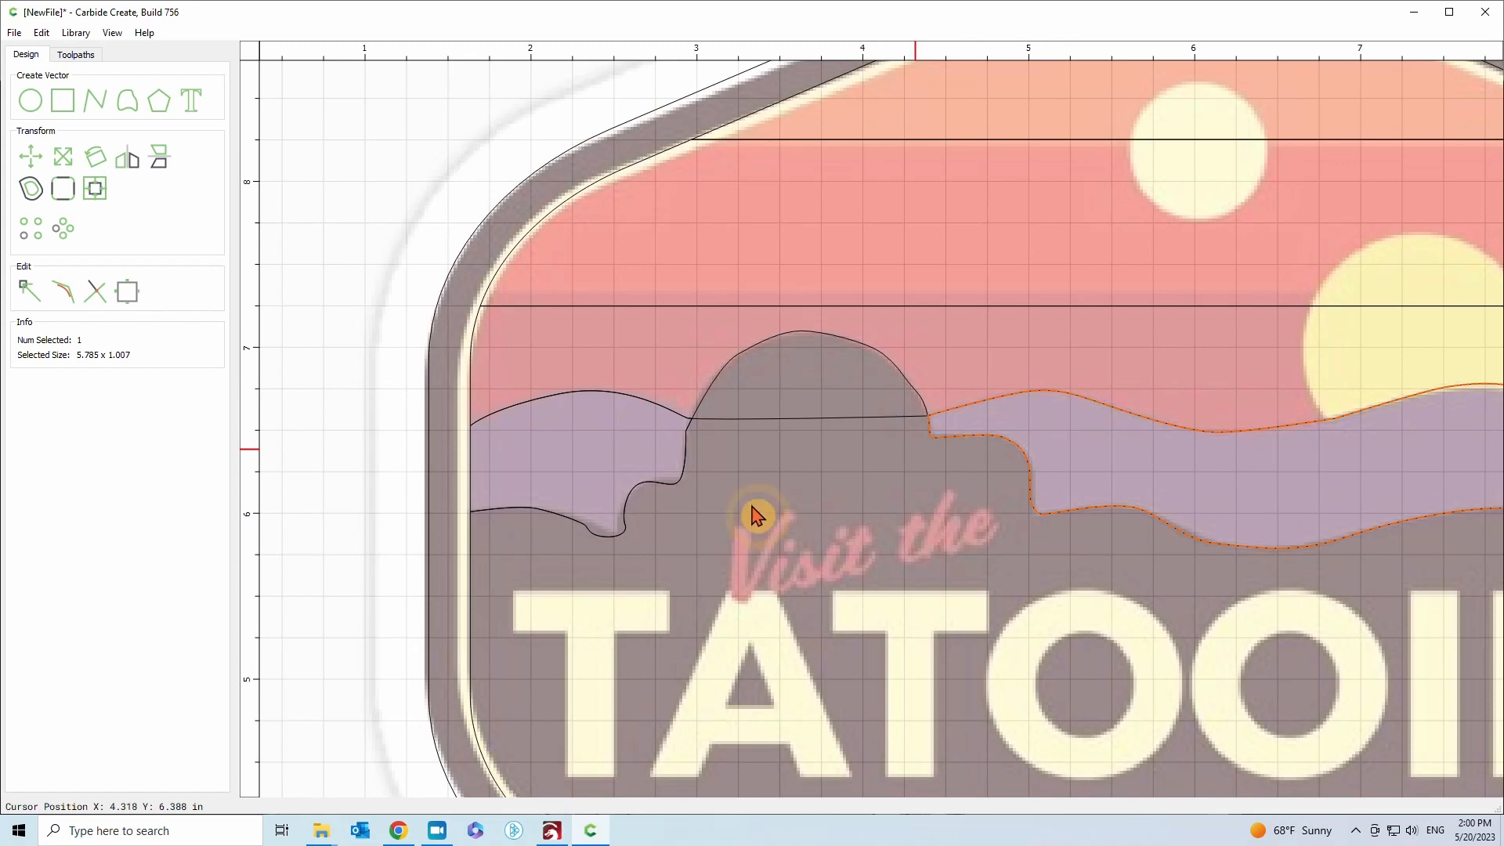
left_click(472, 605)
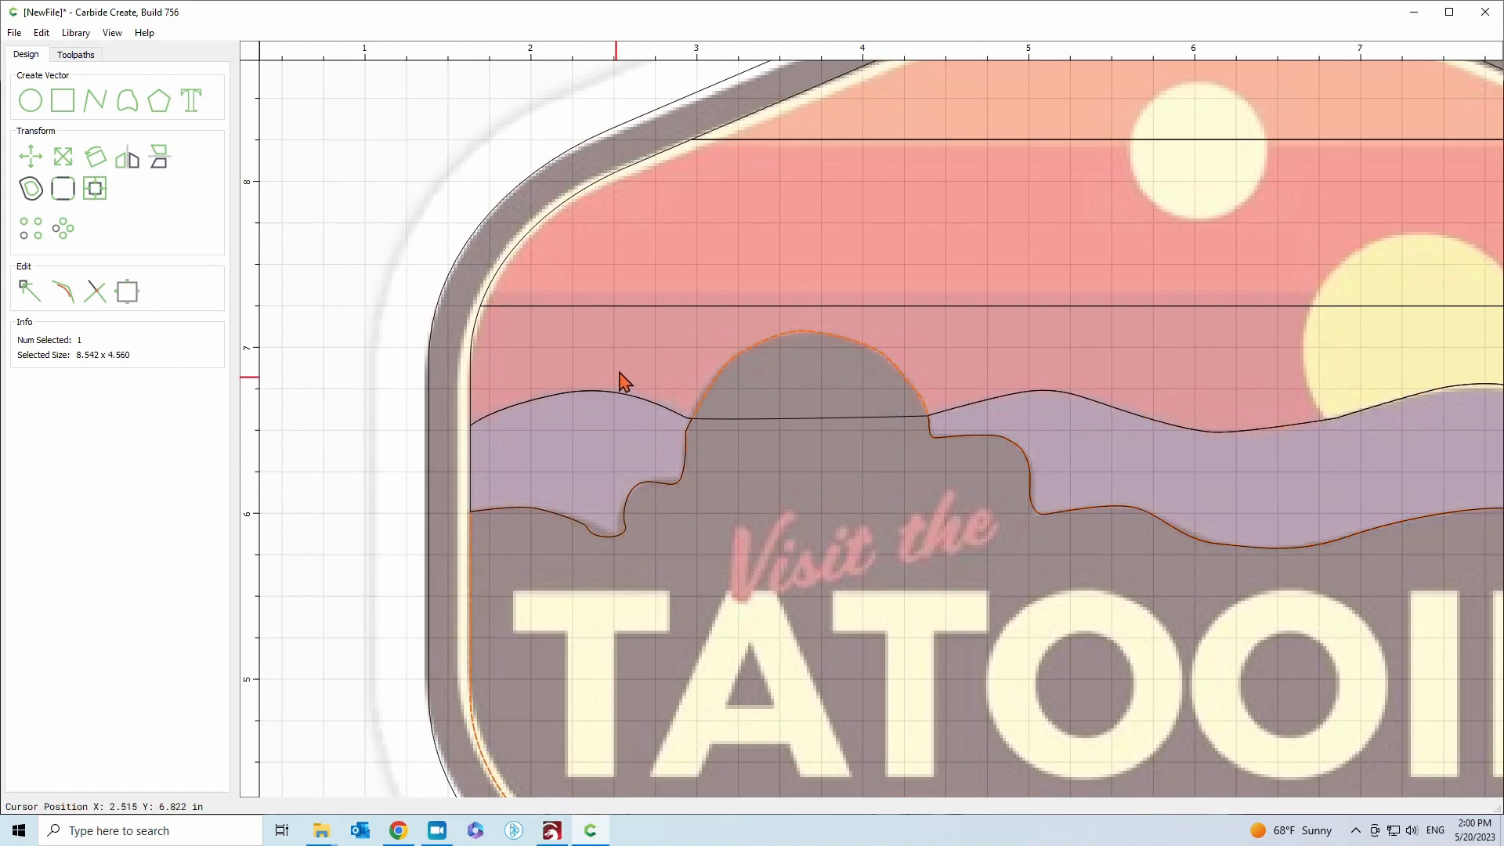
Subtract the domed dark hill vector from the lowest sky band with a Boolean operation, keeping the original vectors
left_click(517, 350)
left_click(477, 352)
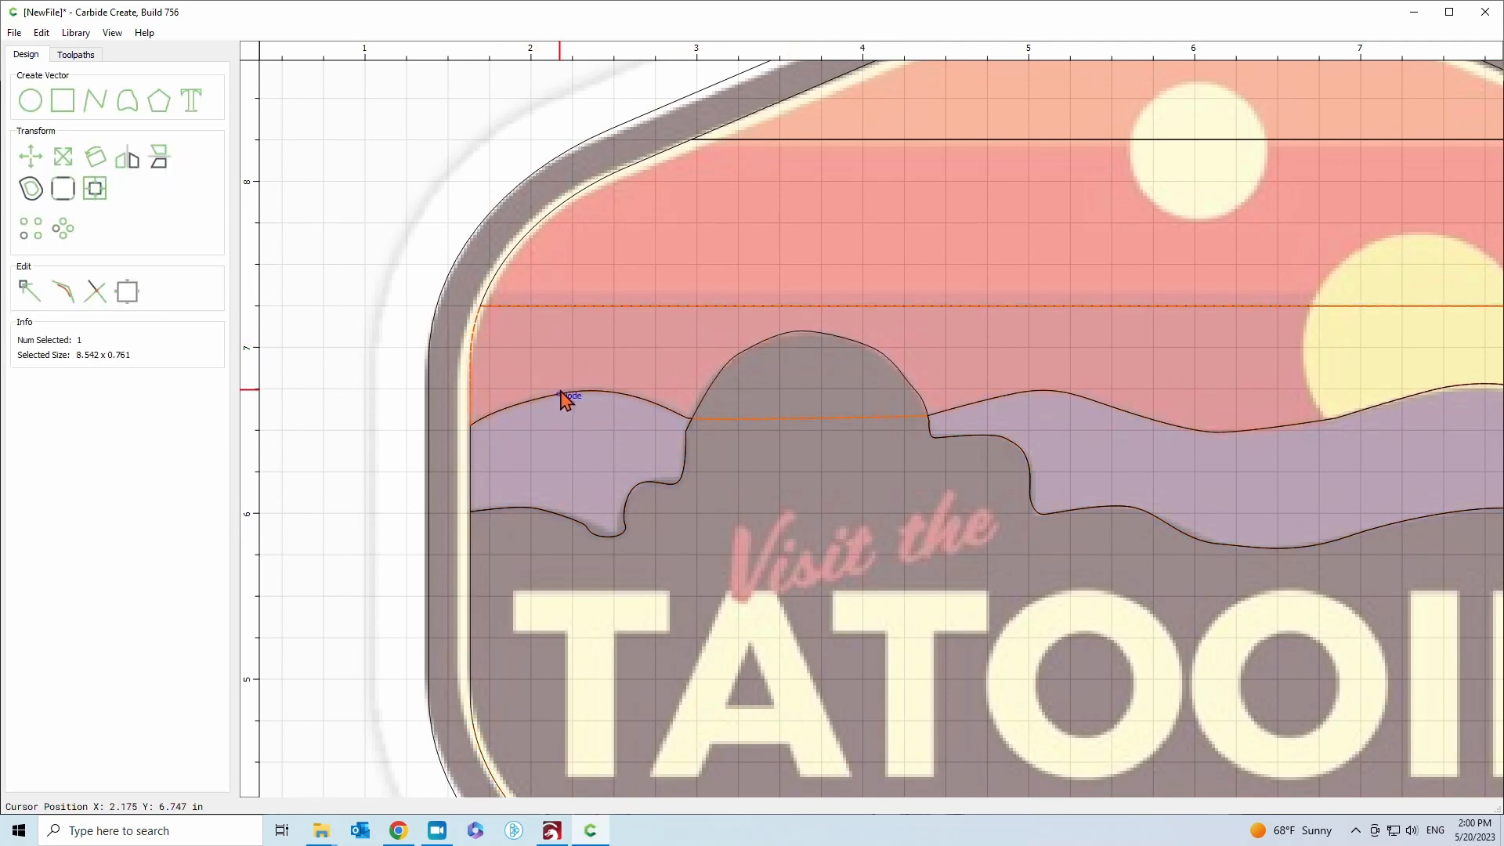
left_click(471, 566, "shift")
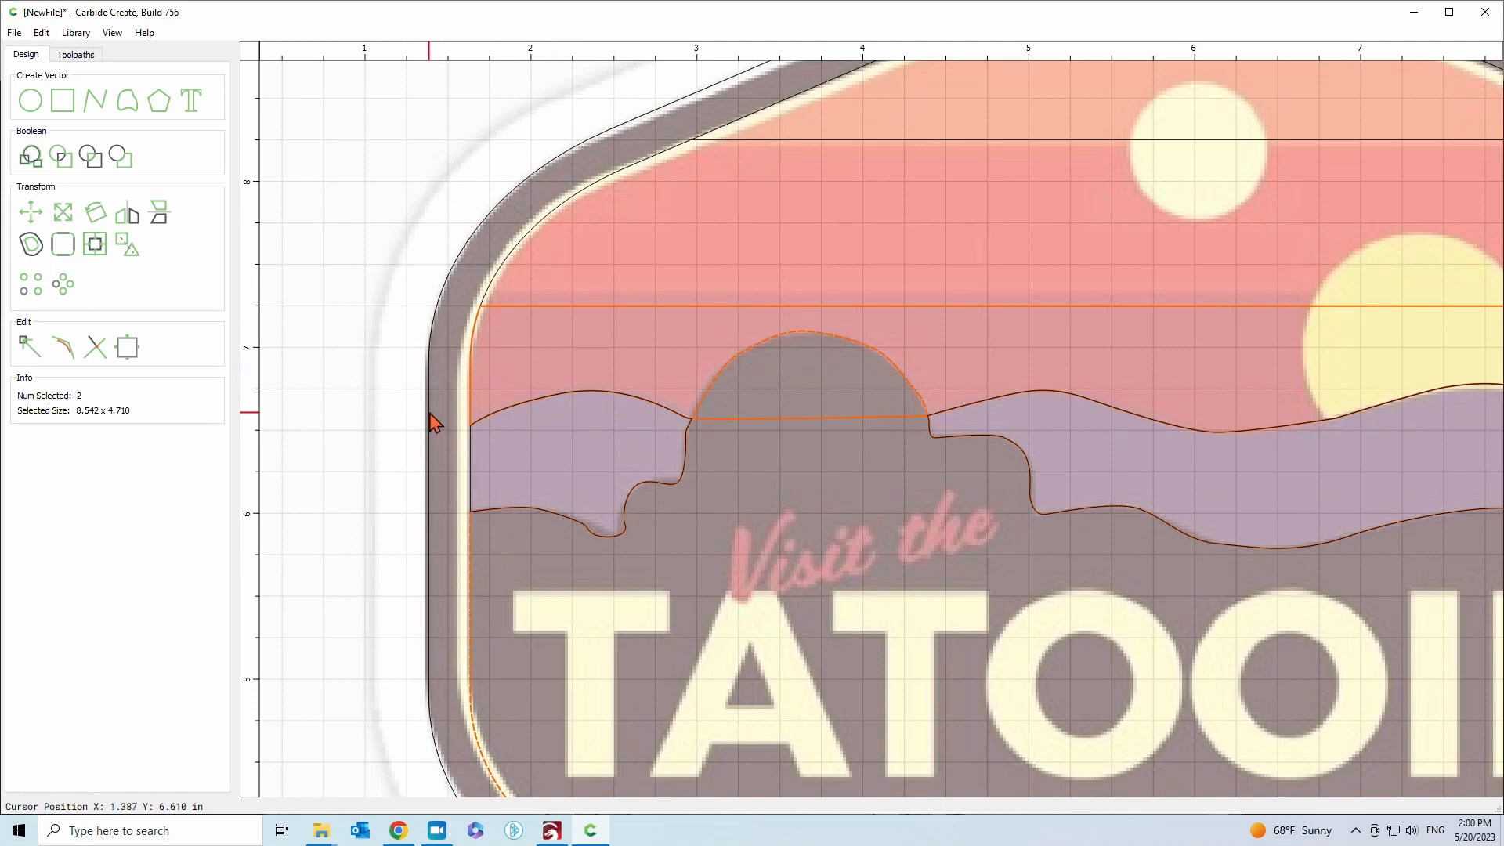
scroll(368, 399, "down", 2)
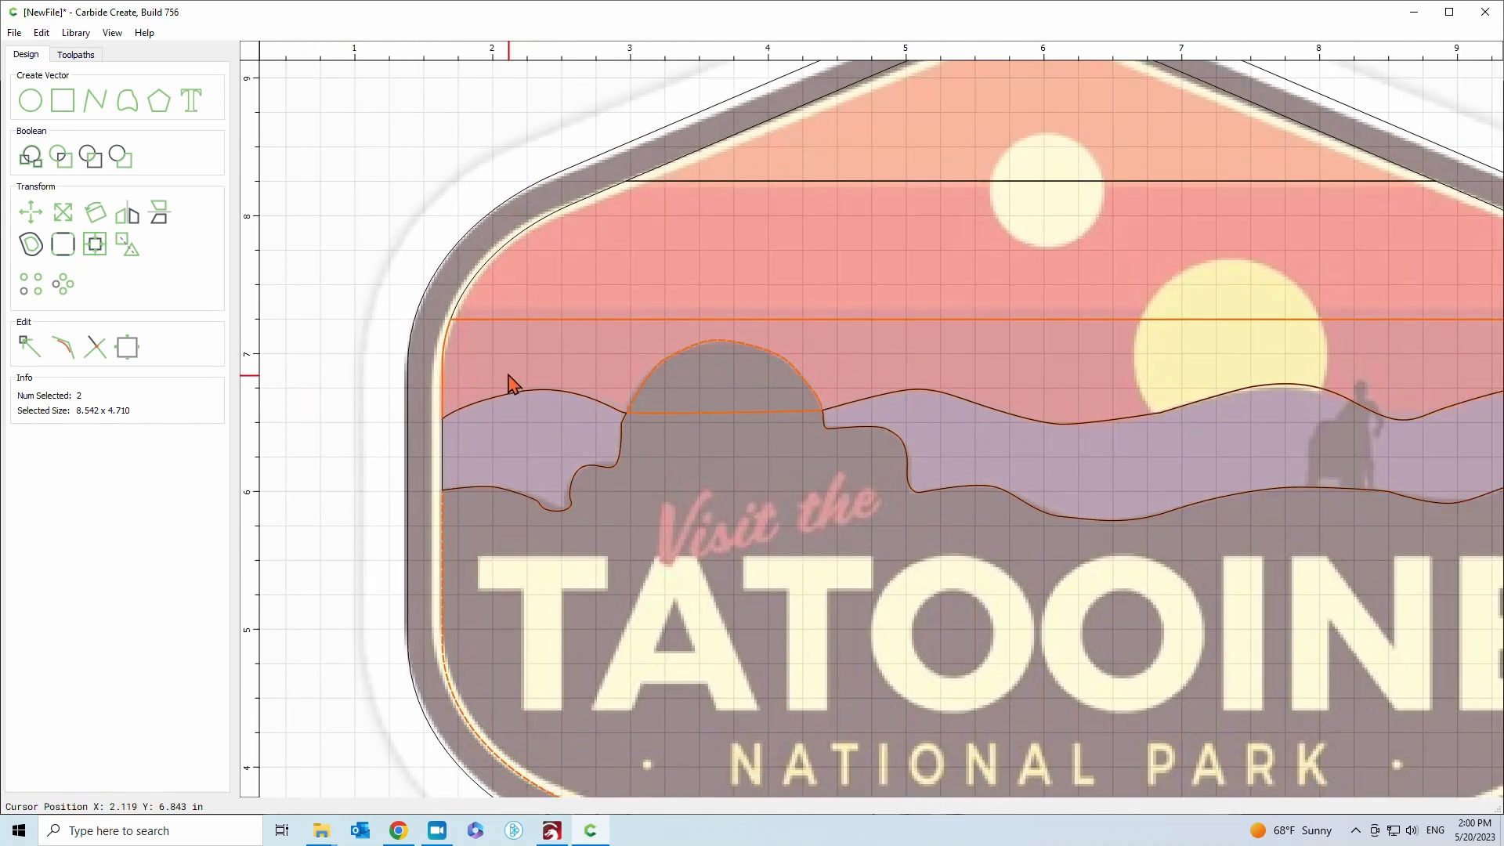
left_click(121, 157)
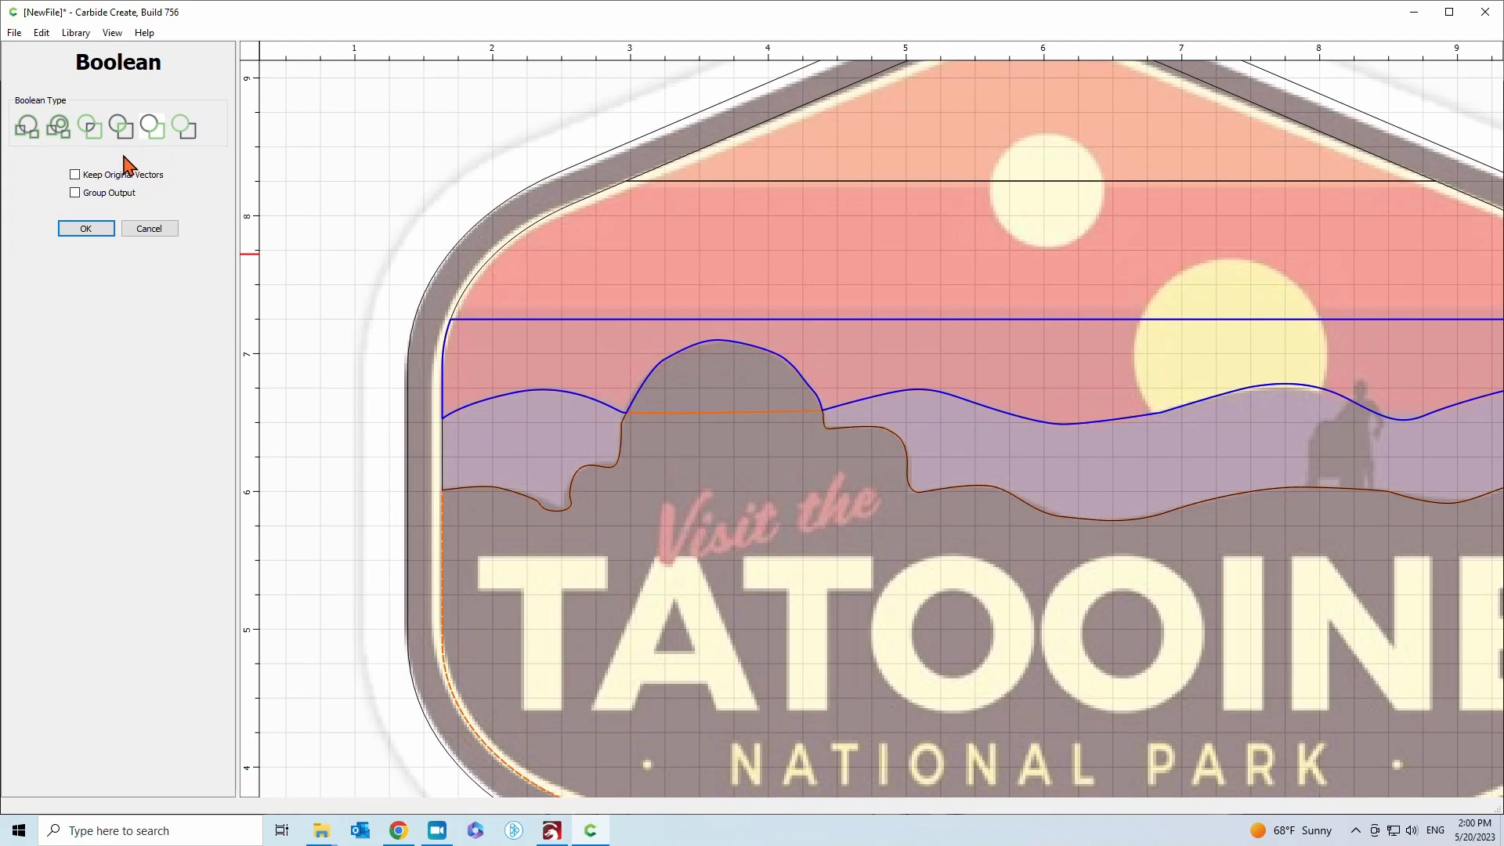
left_click(75, 175)
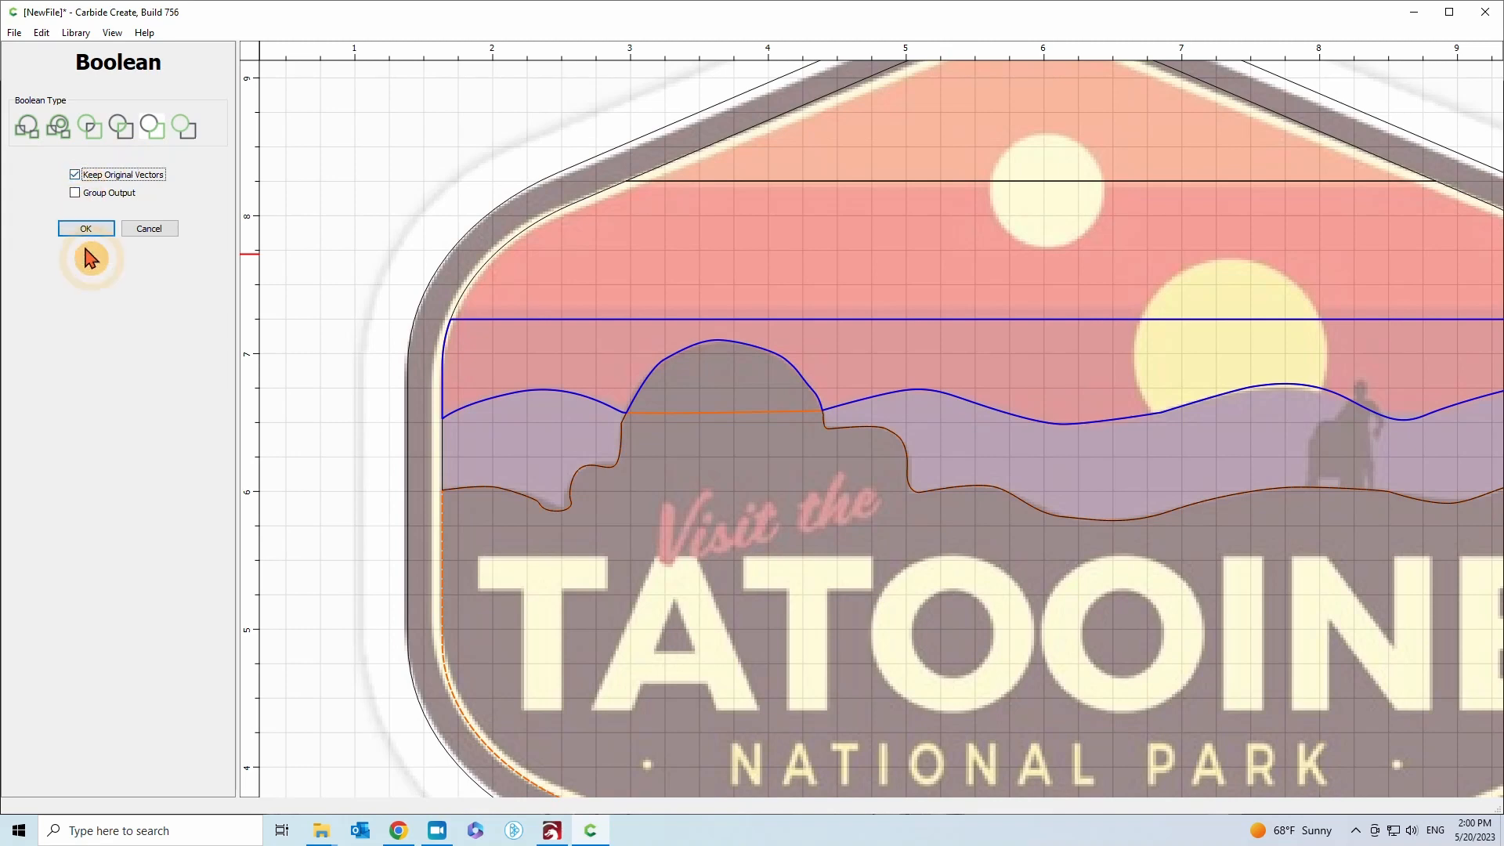
left_click(87, 231)
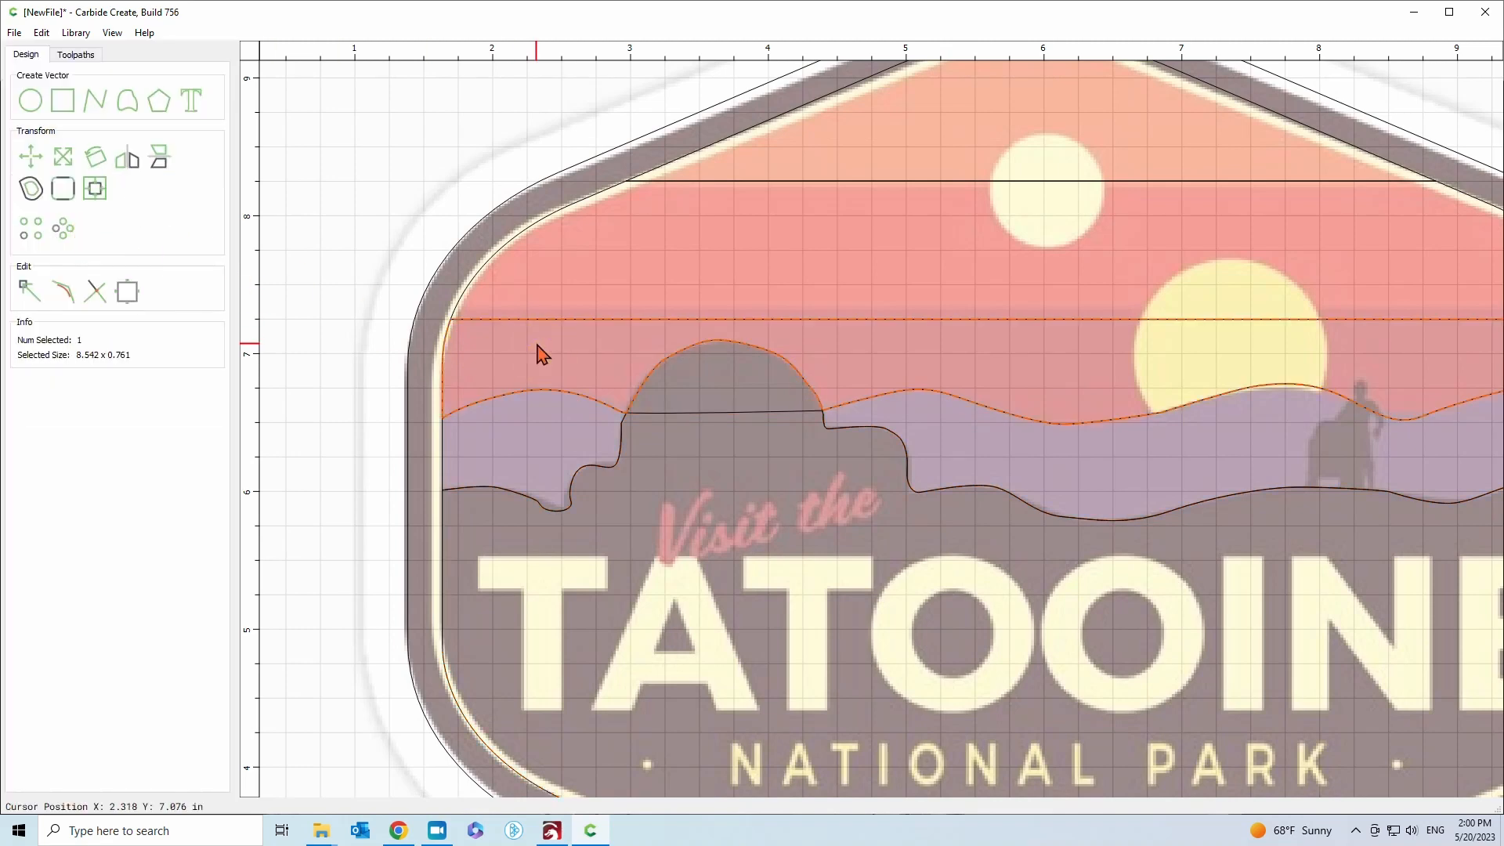
Delete the original uncut lowest sky band and check the two purple pieces and the trimmed sky band by selecting each
left_click(722, 446)
left_click(768, 436)
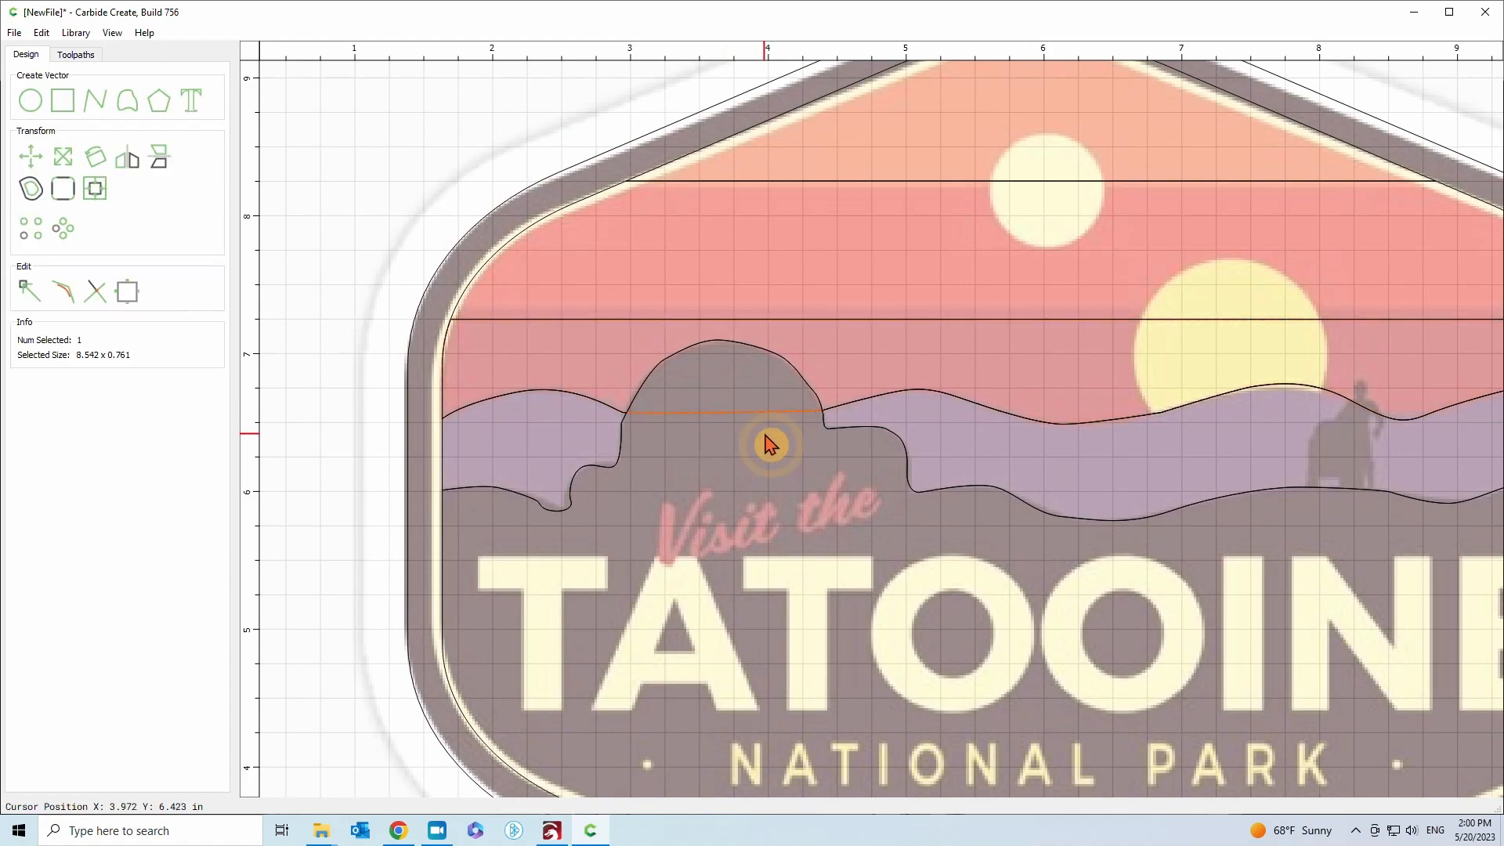
key("Escape")
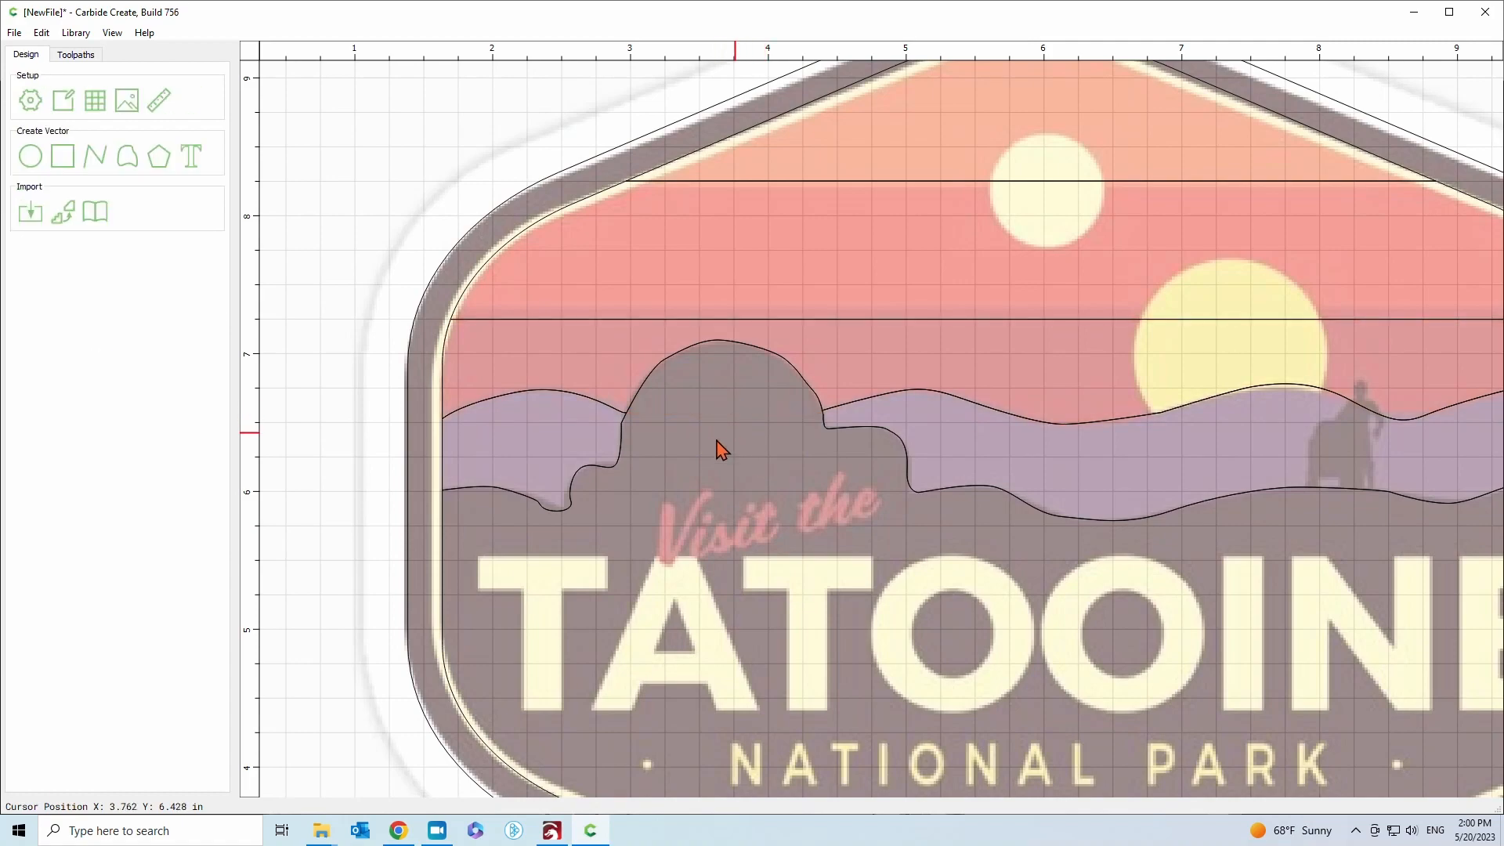
scroll(736, 444, "down", 3)
left_click(600, 470)
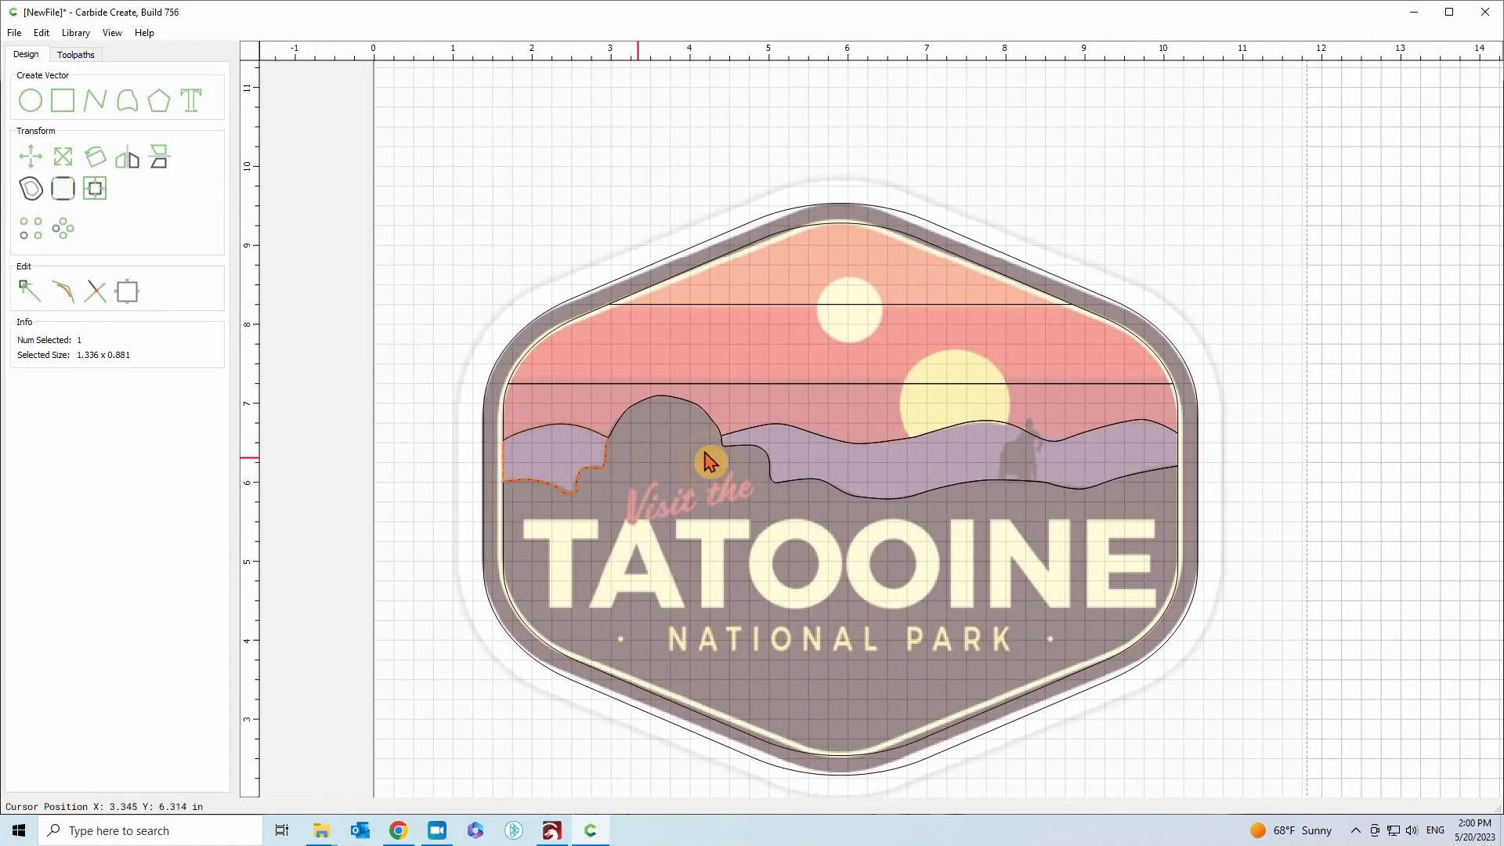
left_click(782, 473)
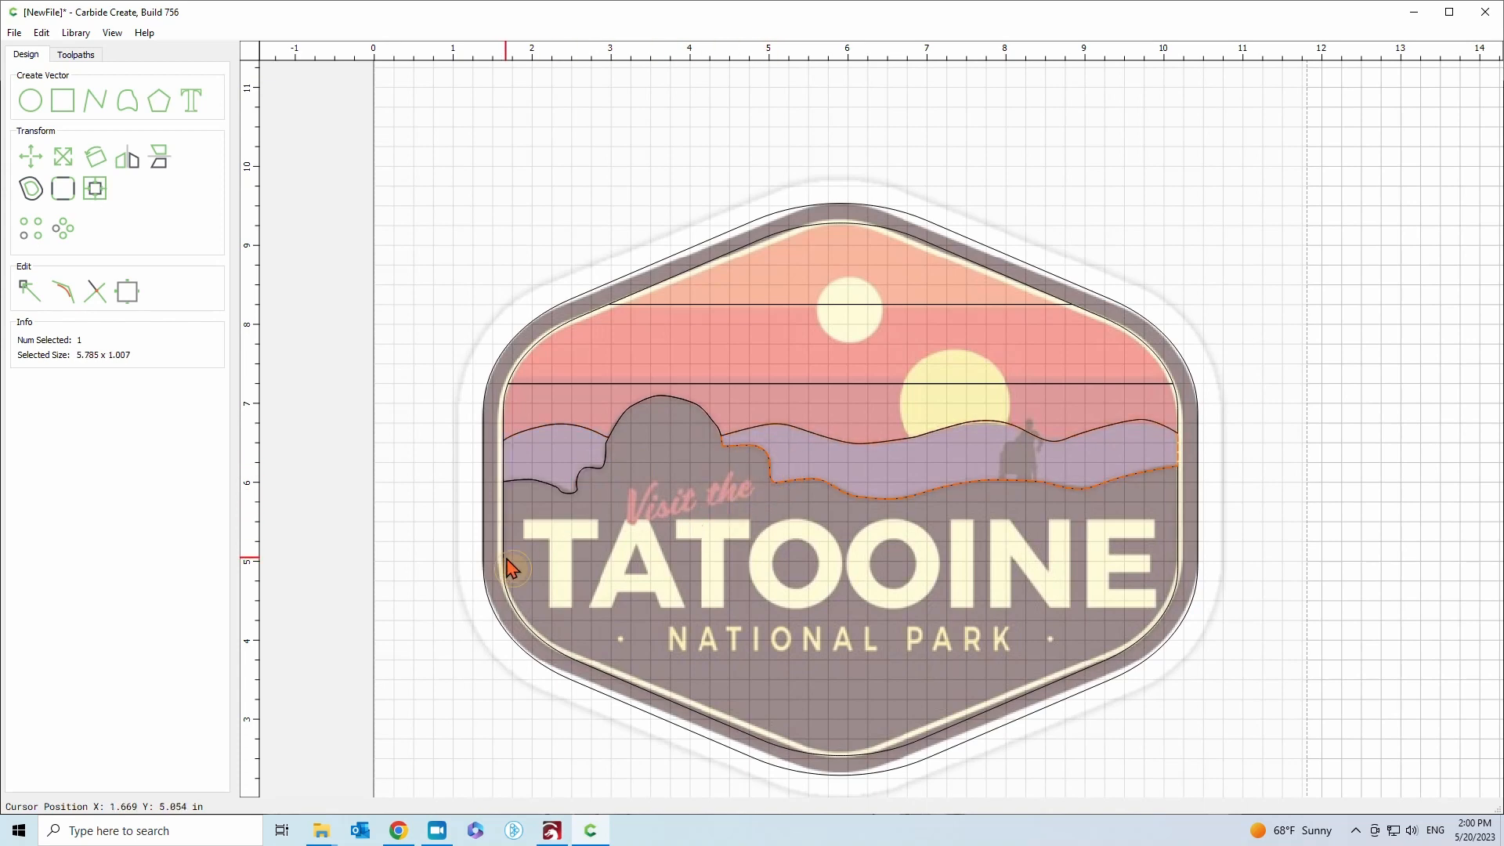
left_click(504, 415)
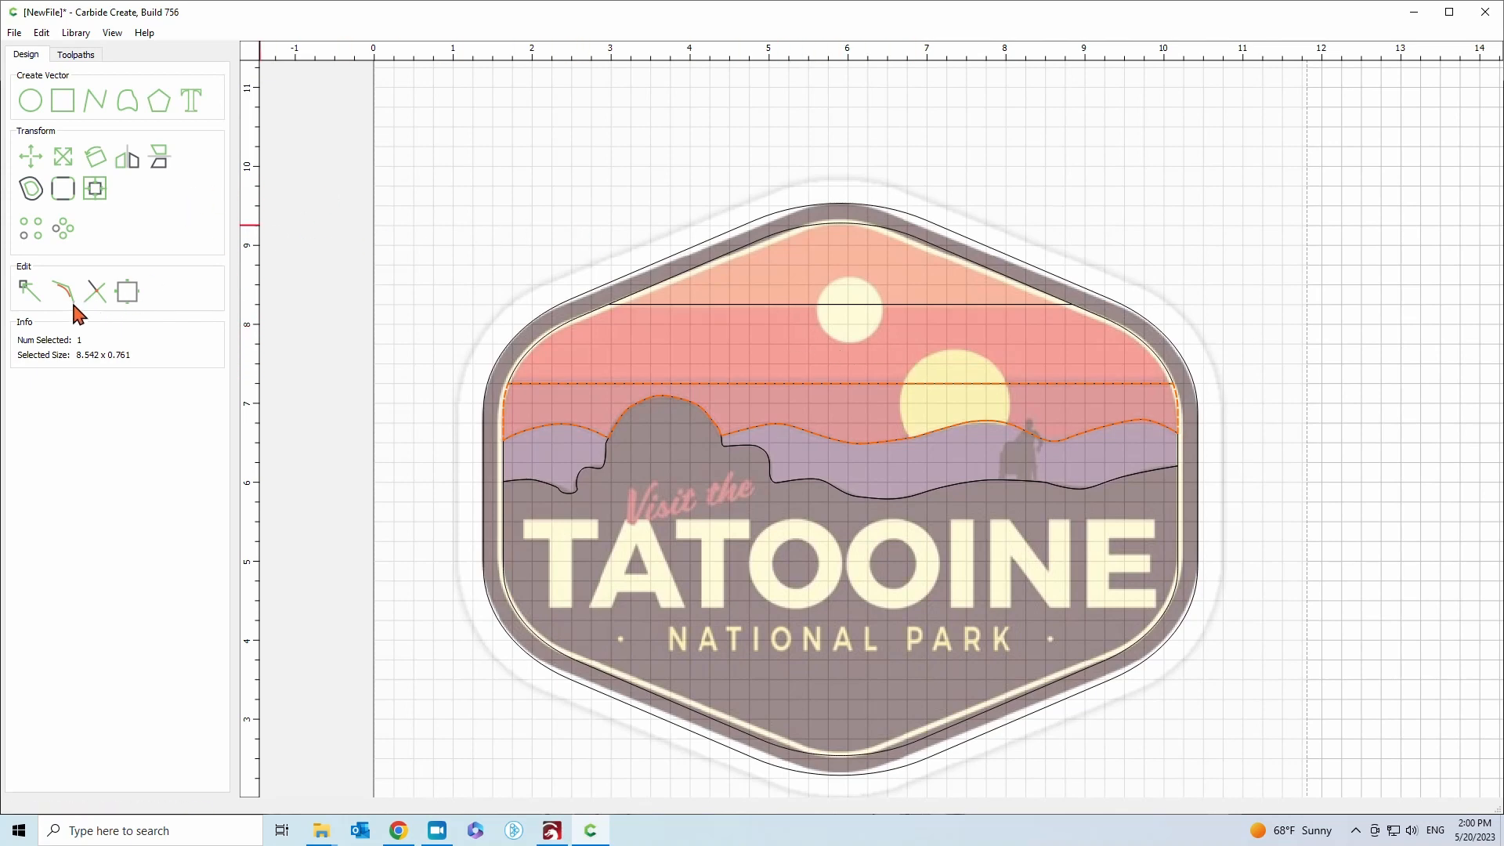
Draw a circle of about 0.42 in radius over the small upper sun in the background image
left_click(31, 102)
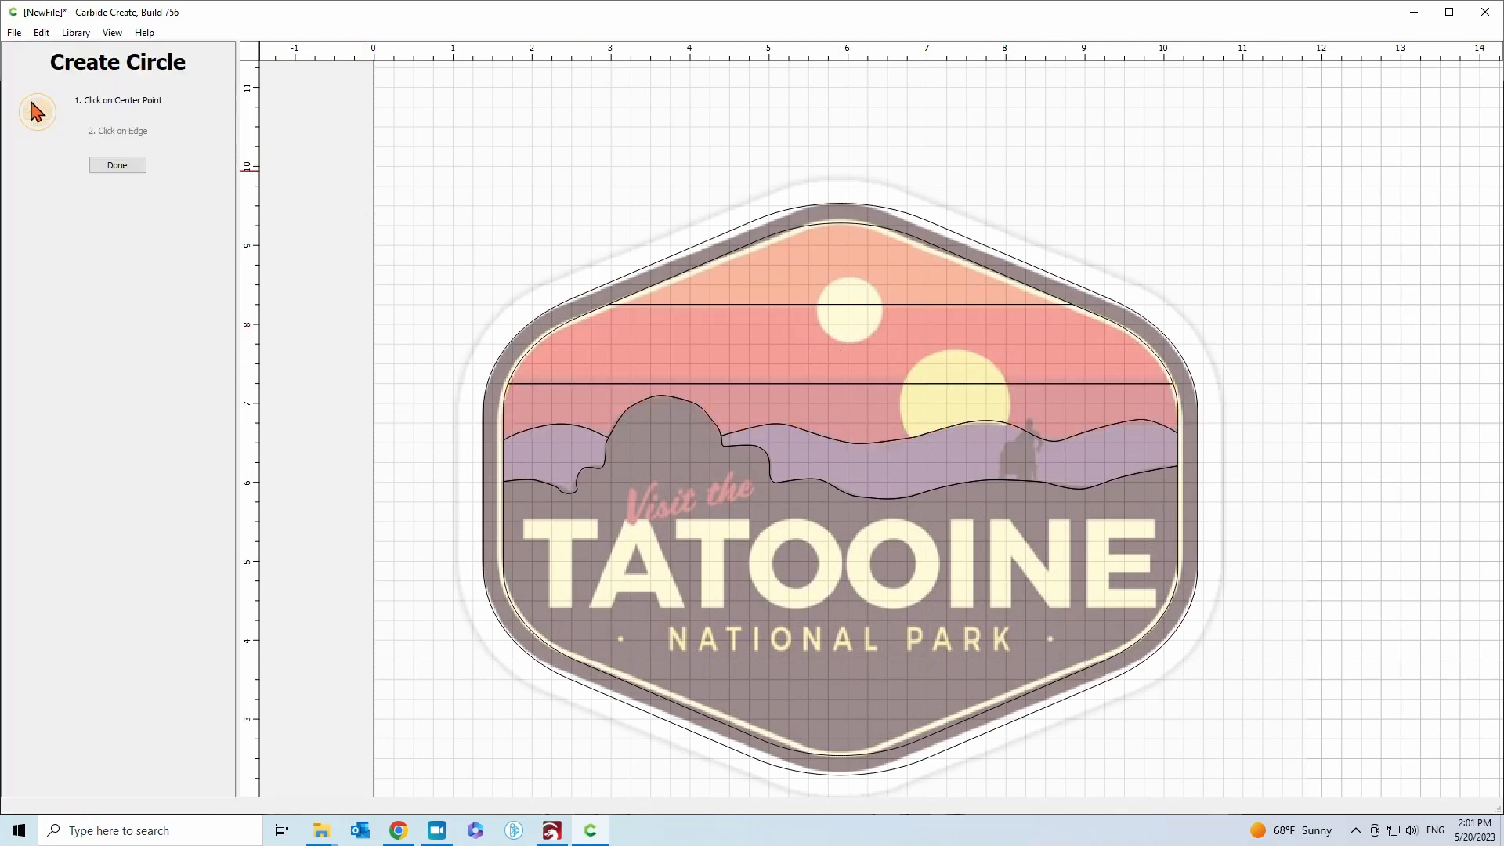
left_click(849, 313)
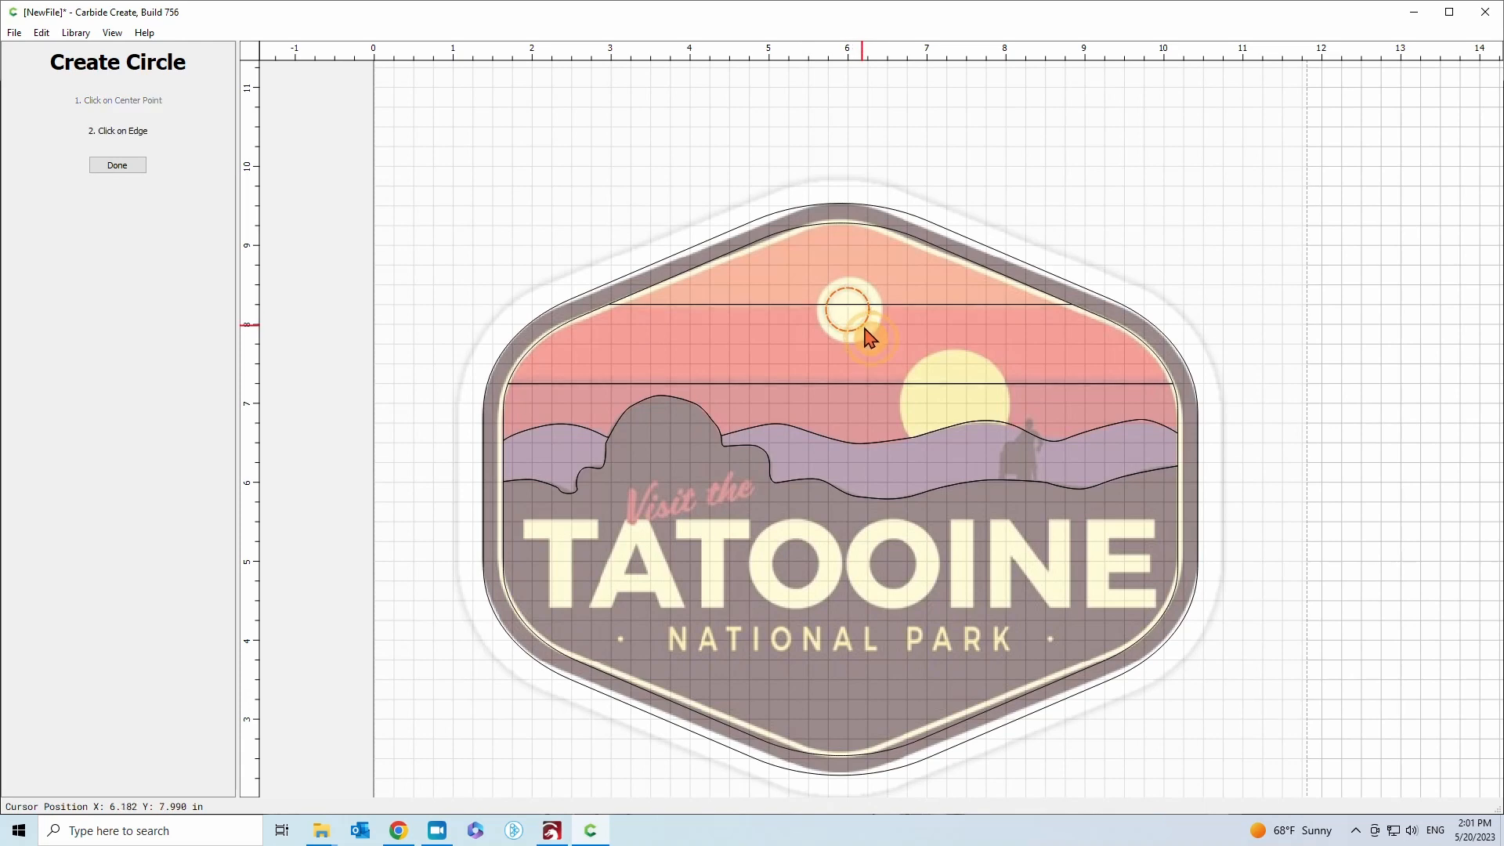
left_click(872, 334)
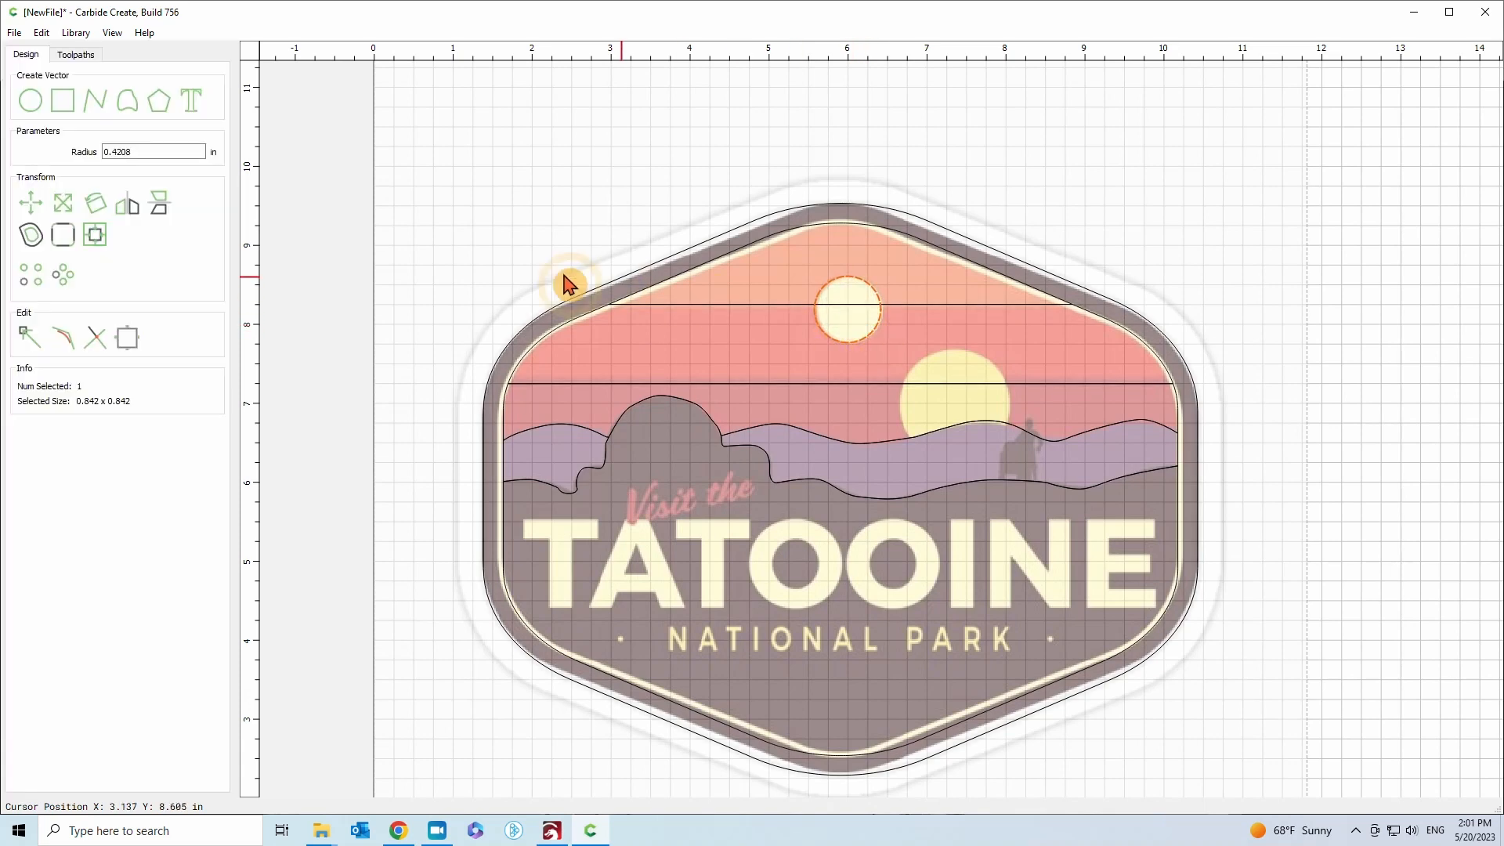
Draw a circle over the large sun, align it with the image and scale it proportionally to about 1.34 in diameter
left_click(32, 102)
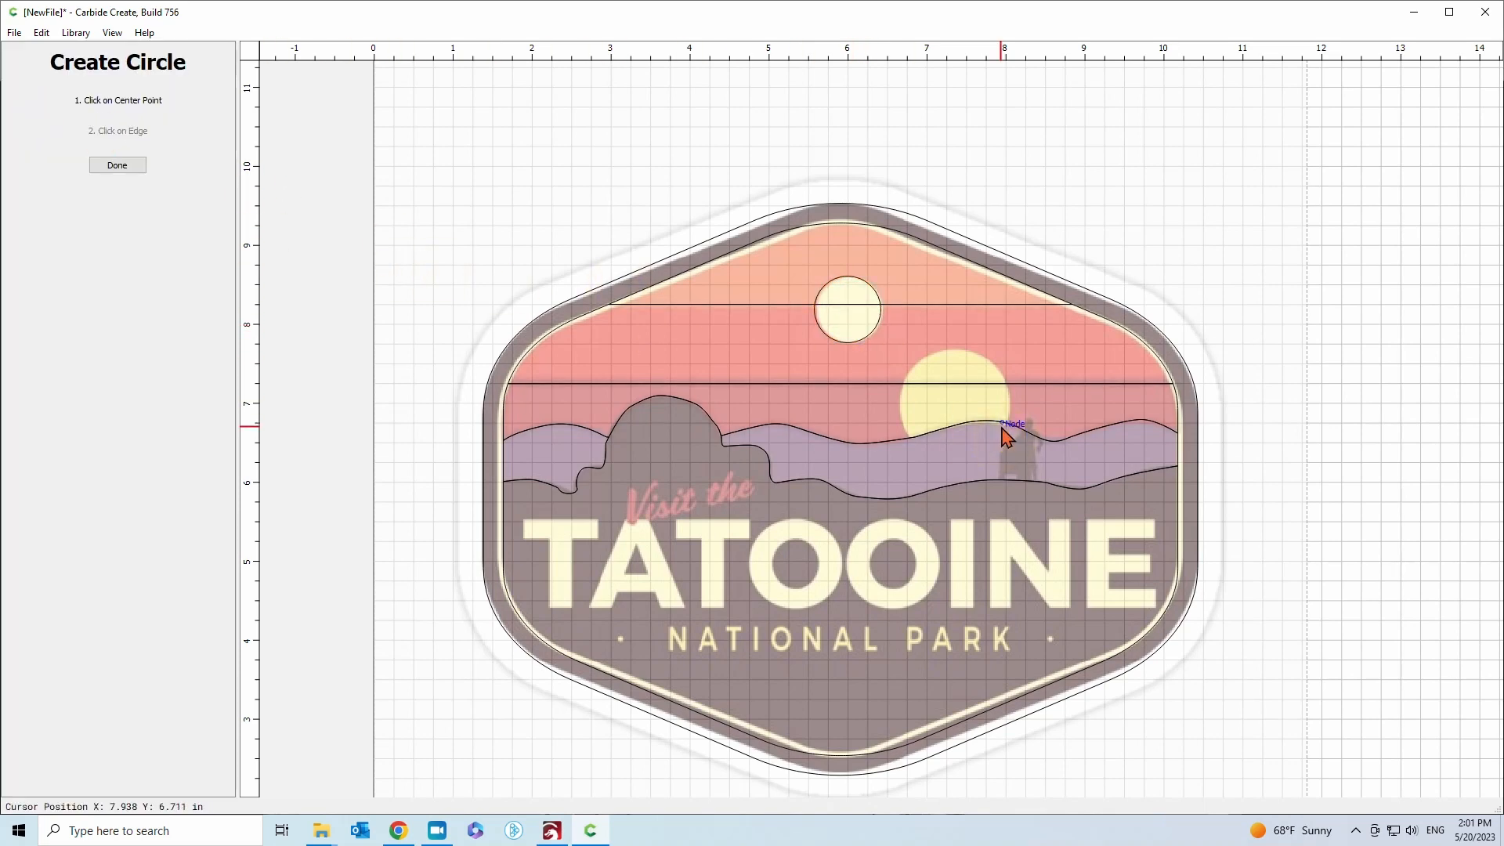
left_click(941, 368)
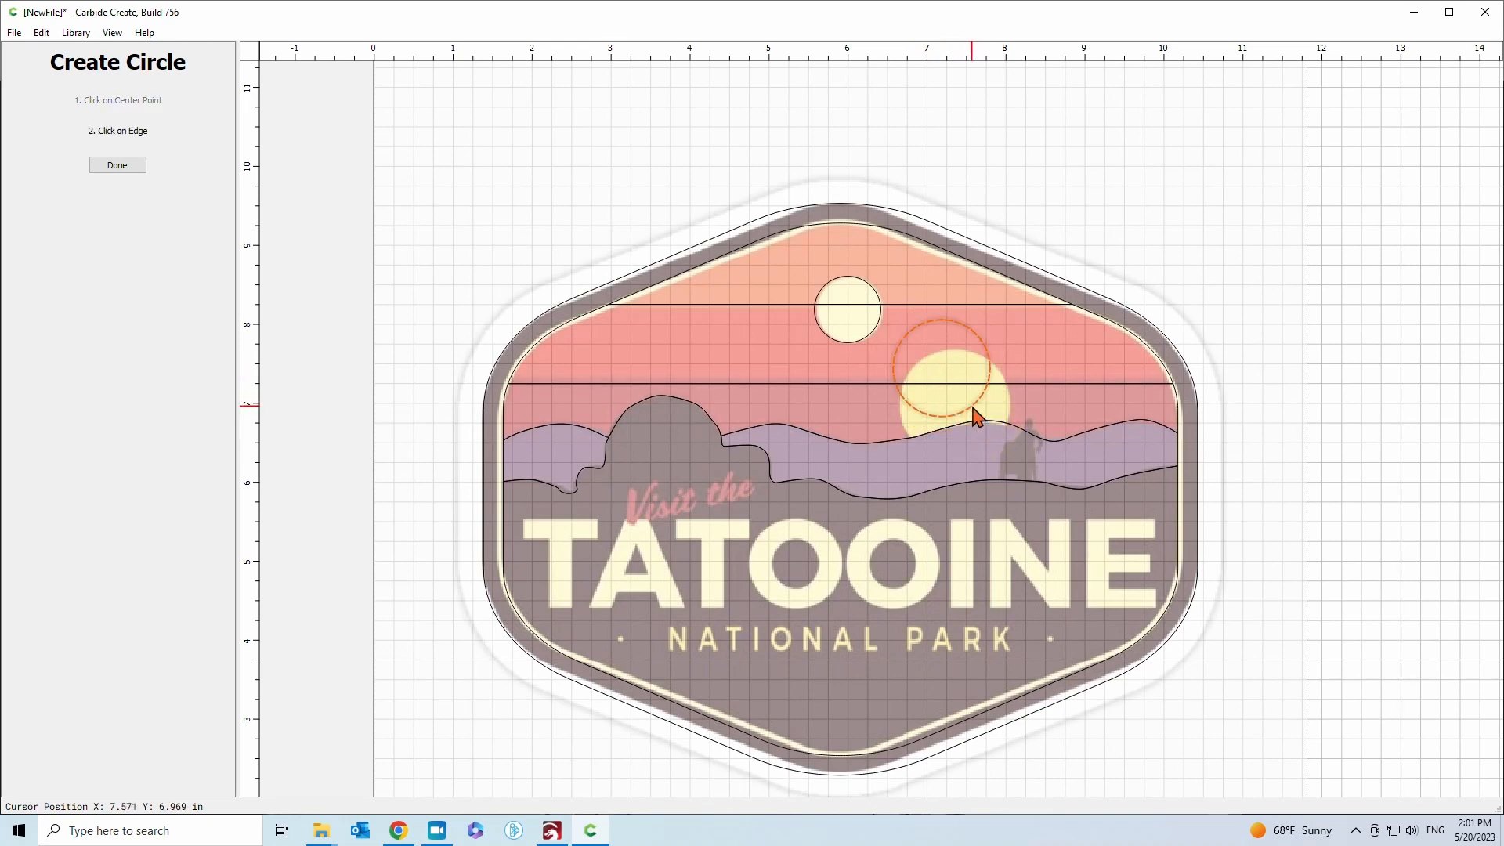
scroll(975, 420, "up", 3)
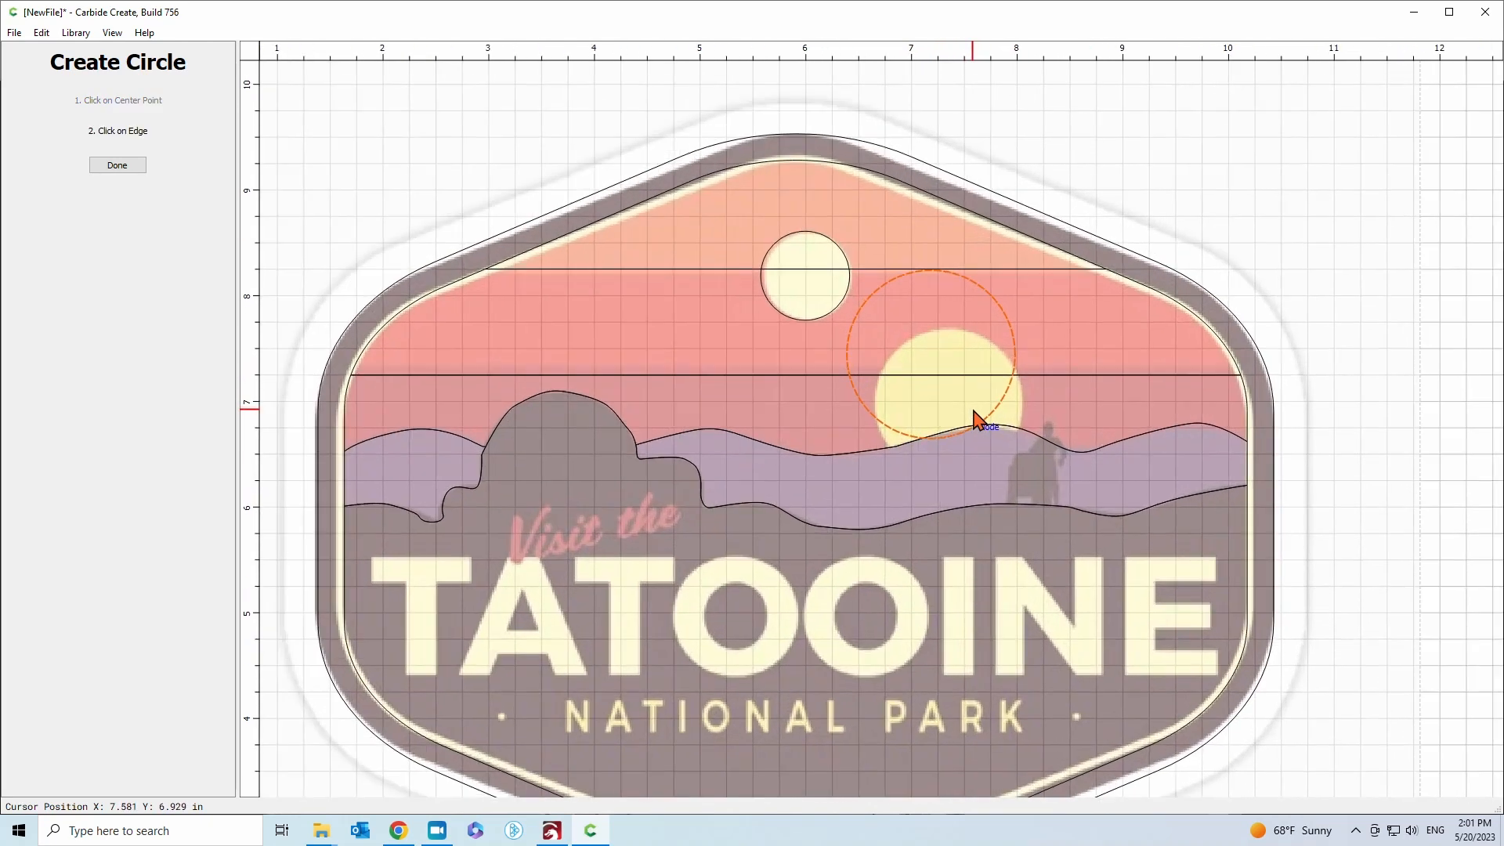
left_click(970, 408)
left_click_drag(940, 419, 946, 470)
left_click(63, 205)
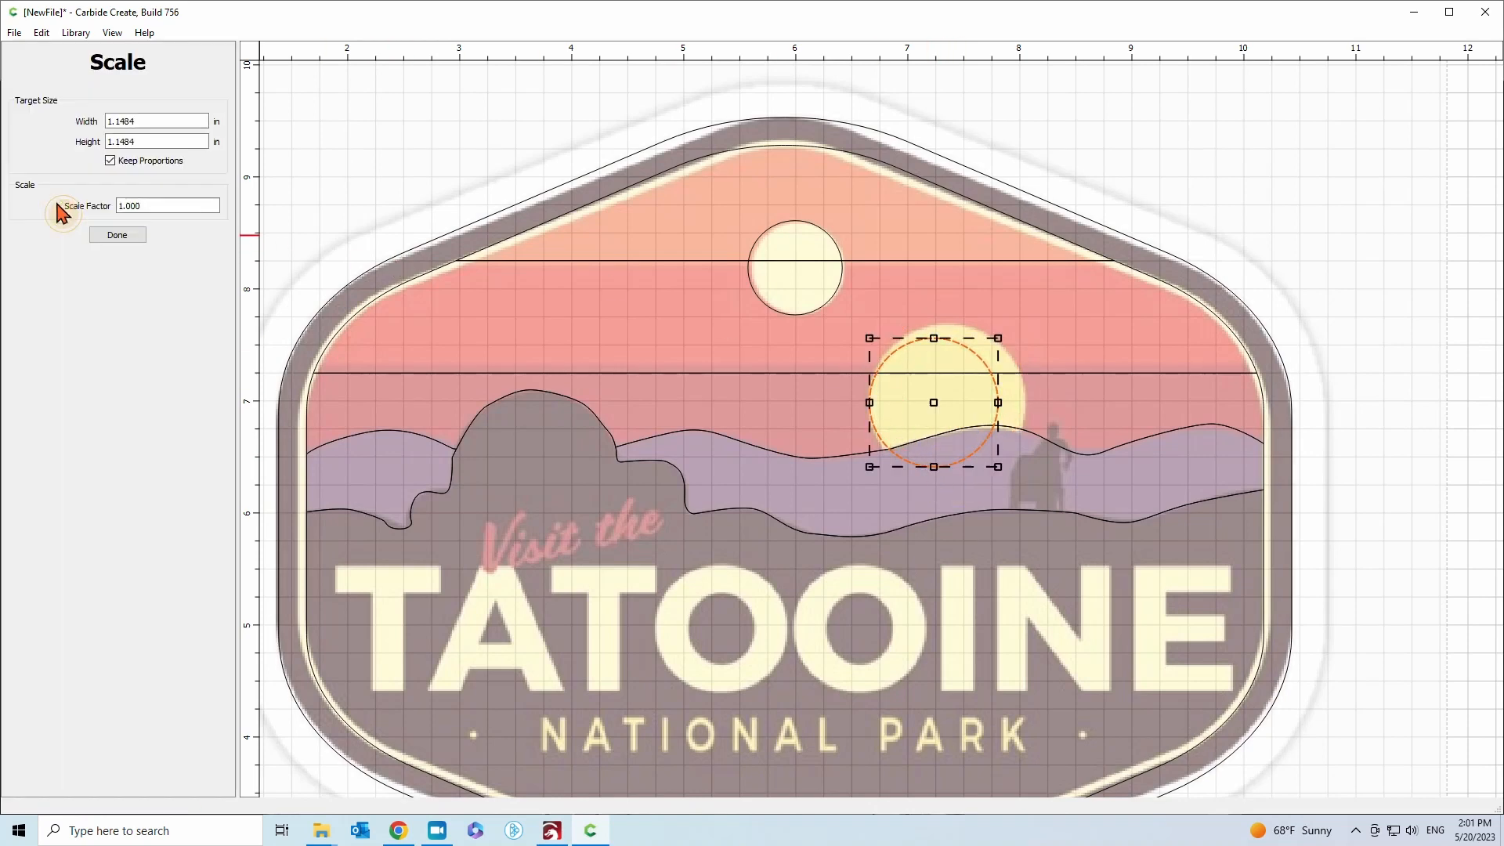
left_click_drag(997, 337, 1084, 316)
left_click_drag(942, 390, 943, 399)
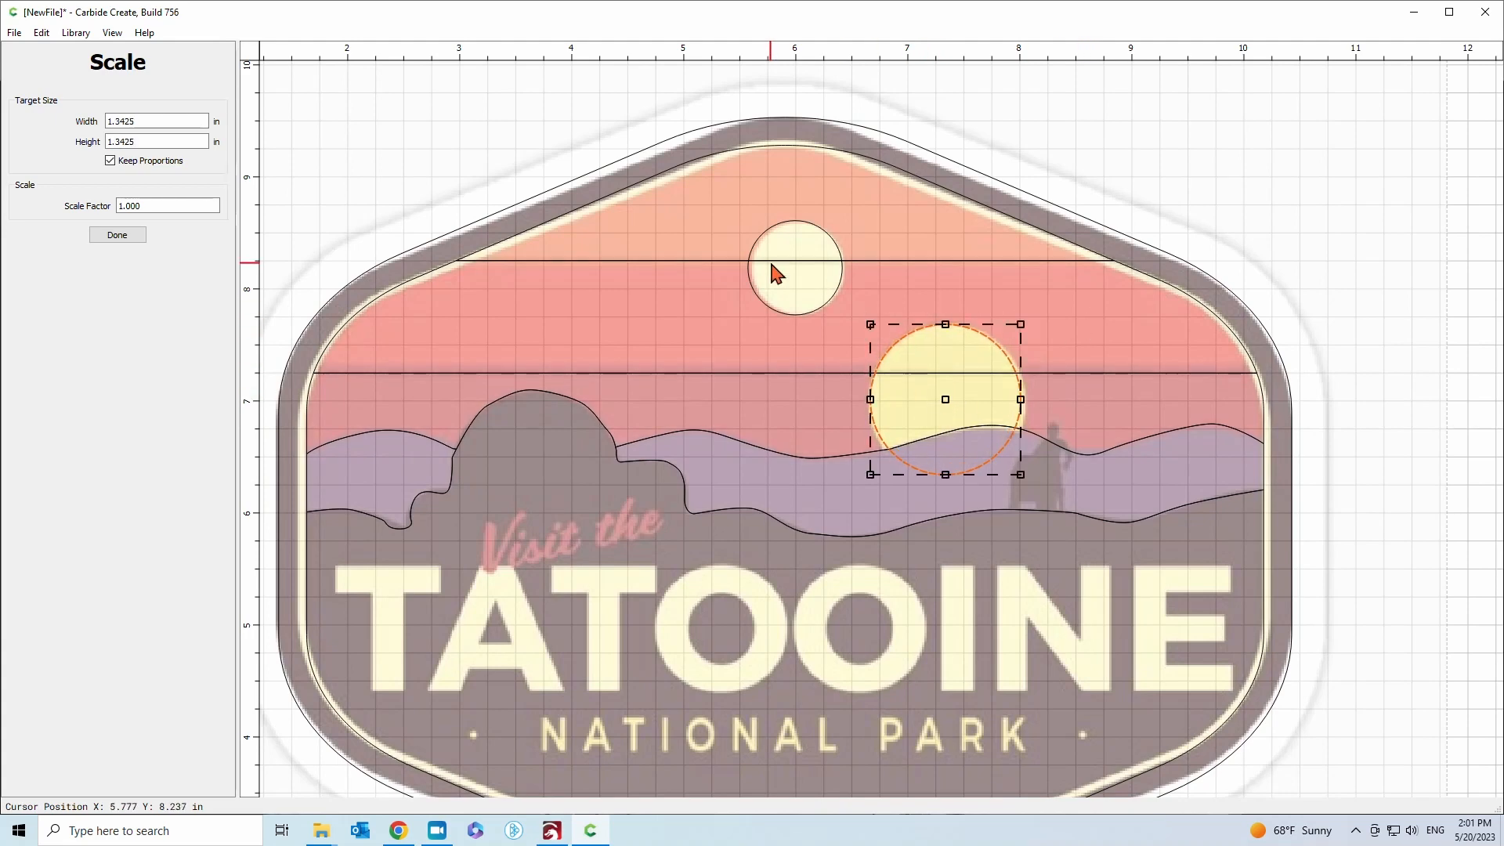
left_click(117, 235)
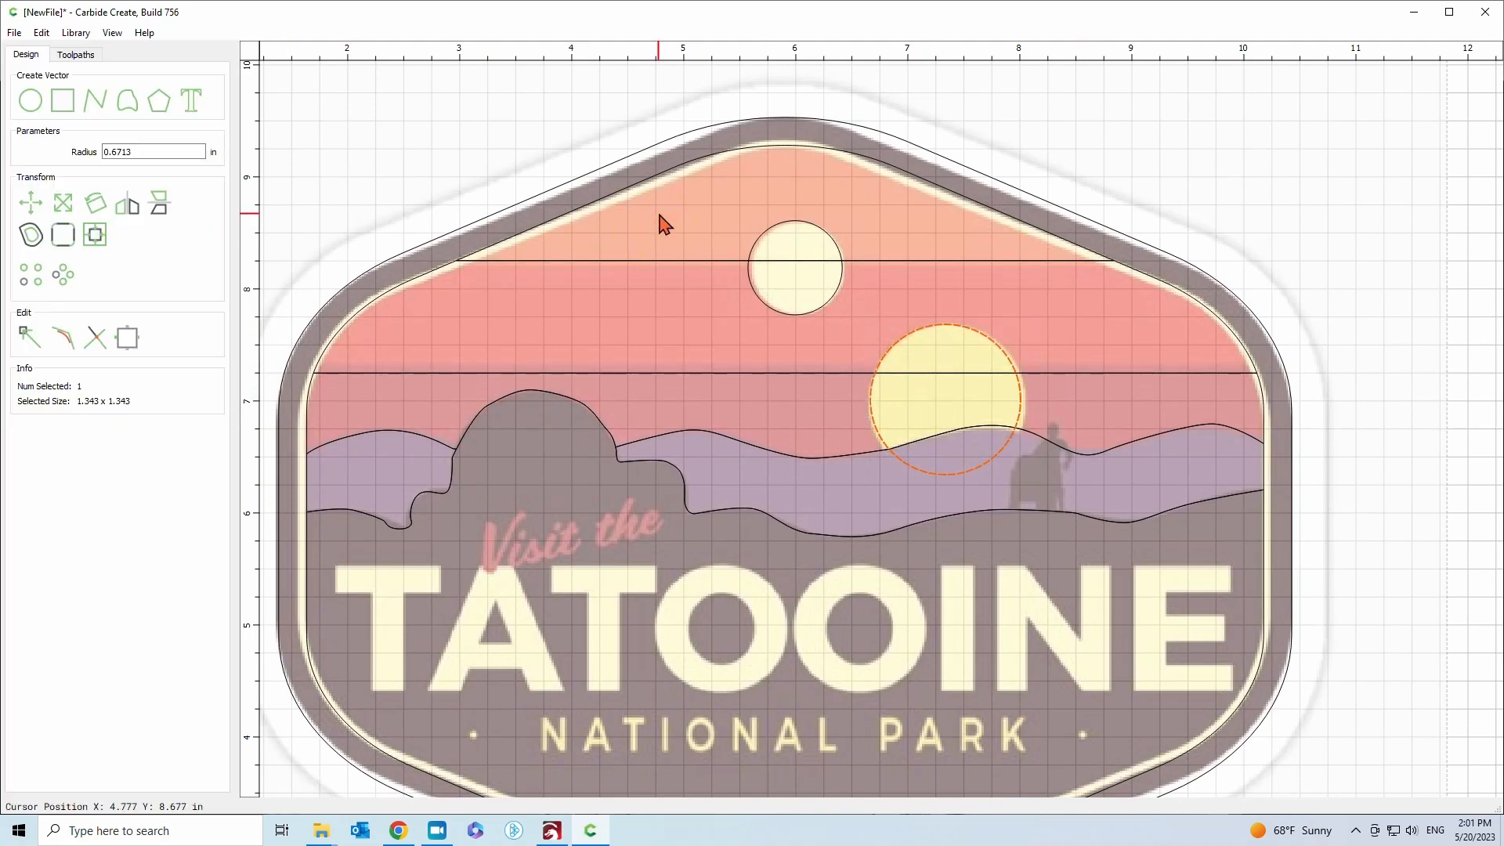
Subtract the small sun circle from the top sky vector with a Boolean operation, keeping the original vectors
left_click(602, 205)
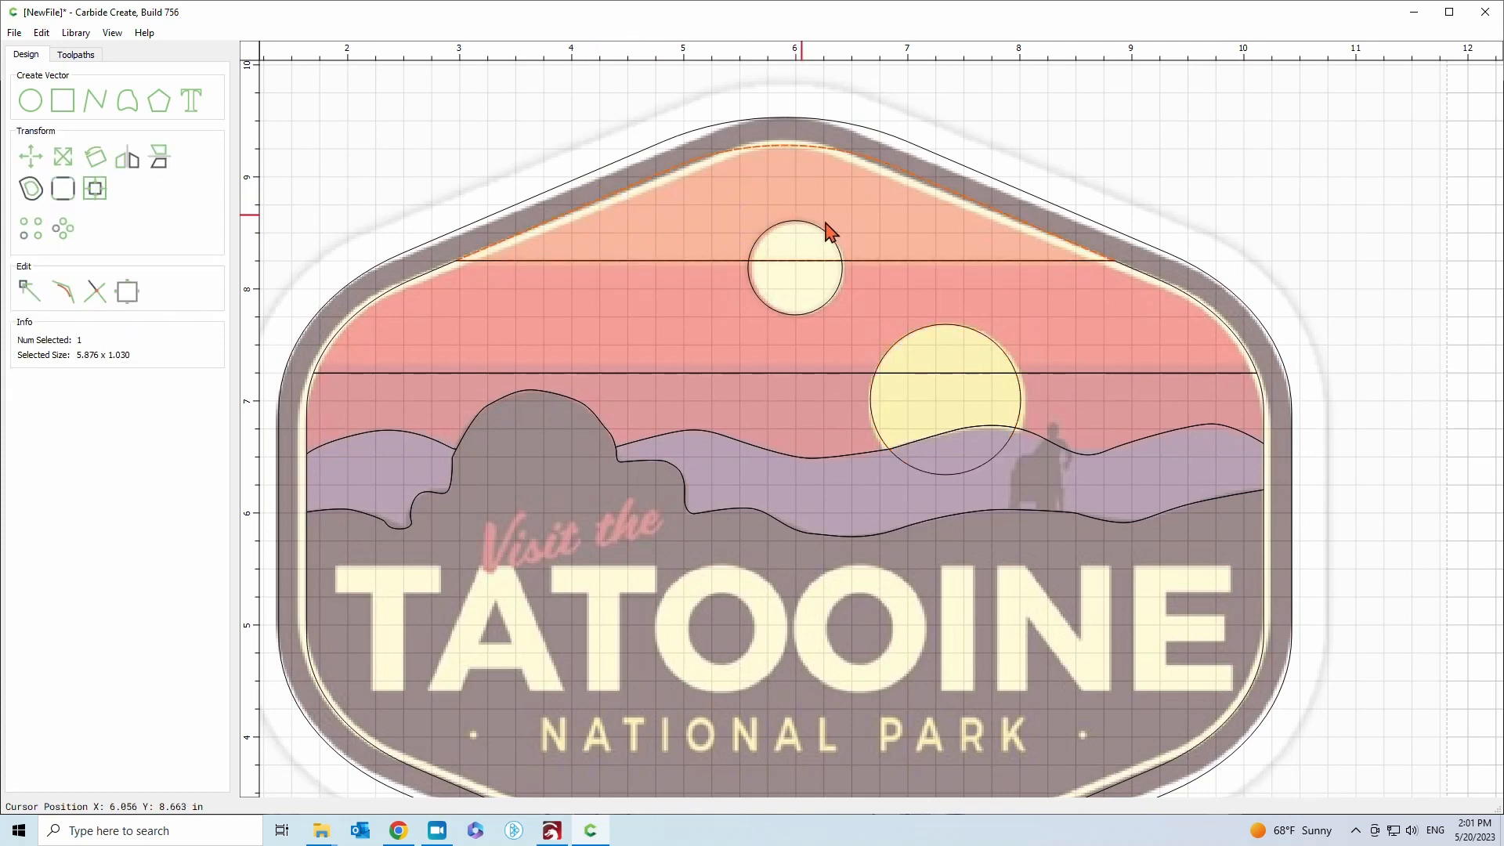
left_click(806, 226, "shift")
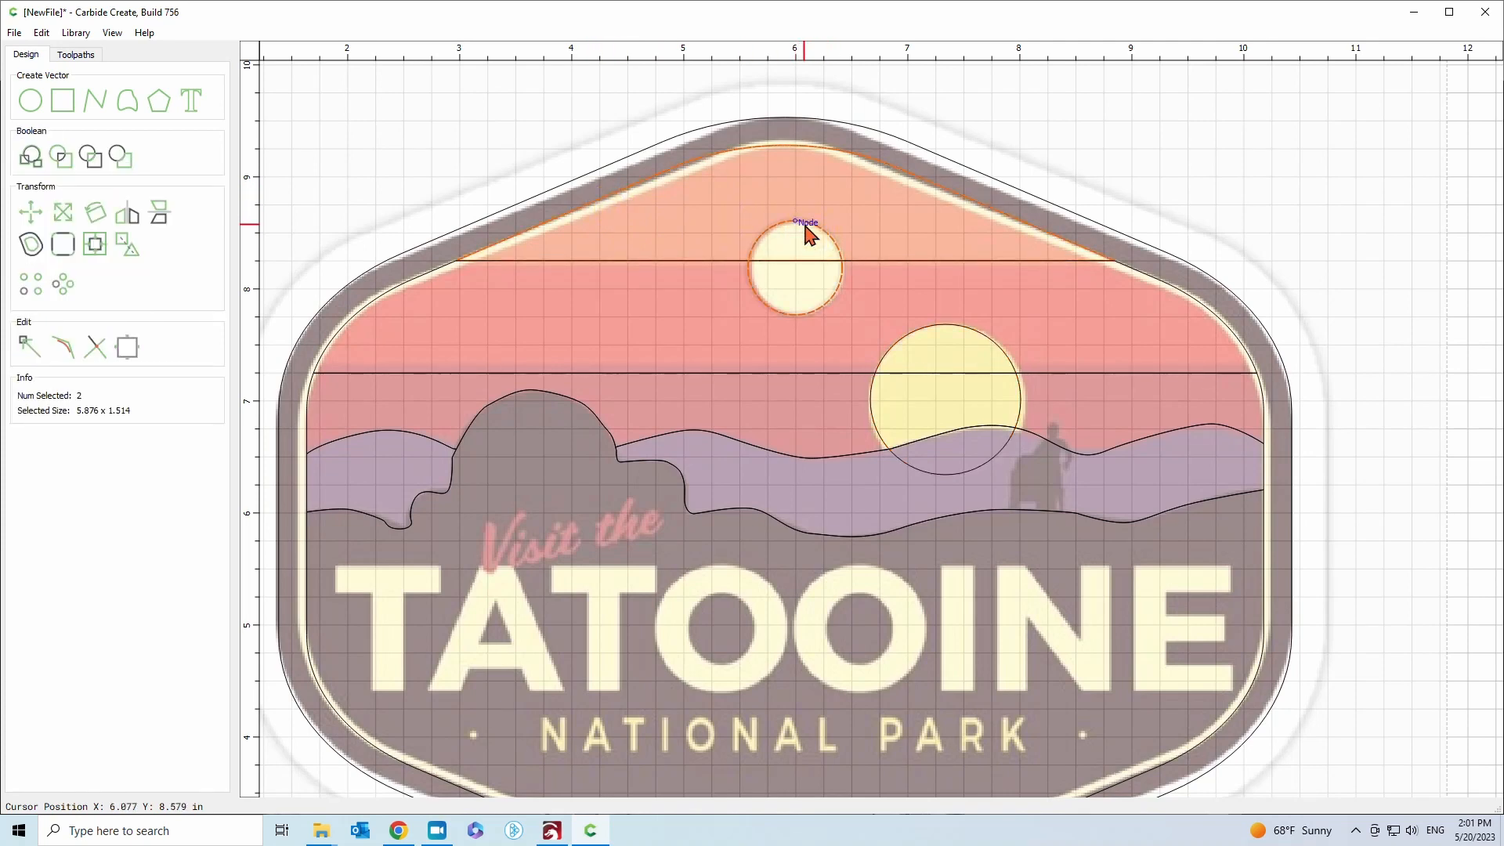
left_click(119, 157)
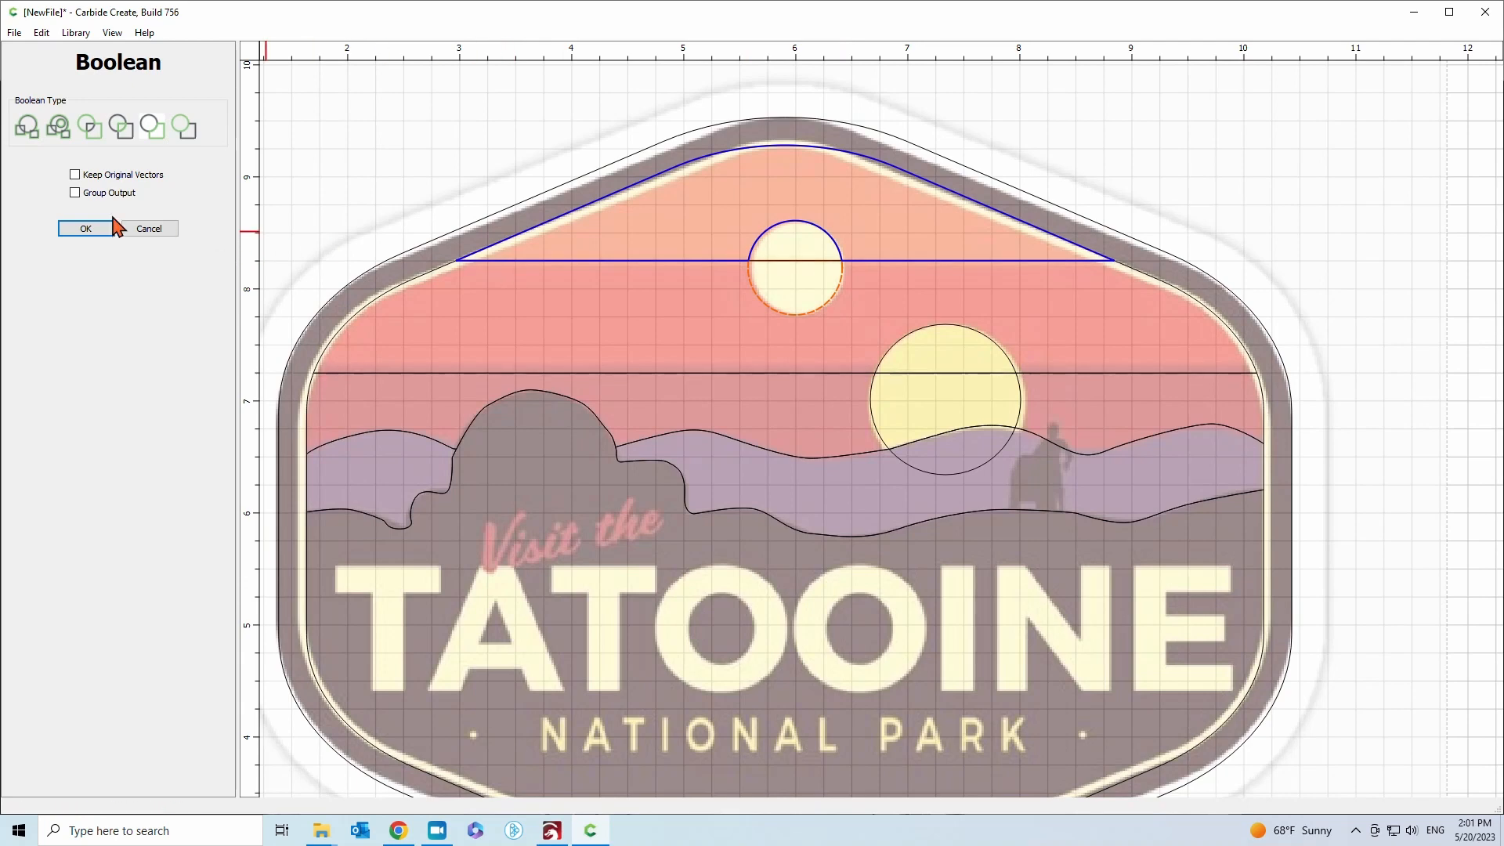
left_click(73, 176)
left_click(83, 231)
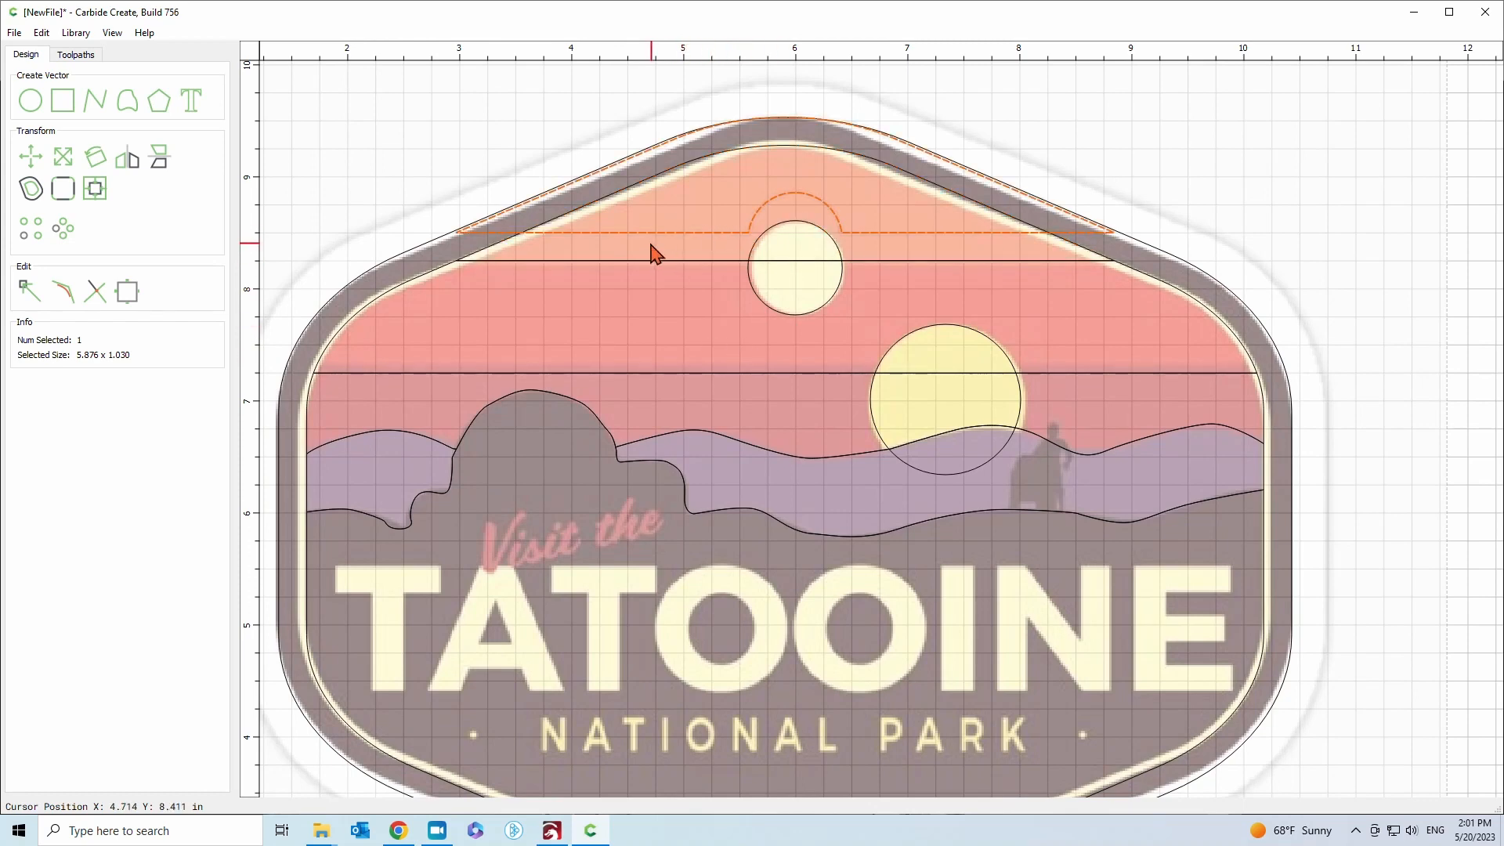
Delete the original uncut top sky vector and return the raised cut-out version to its position around the small sun
left_click_drag(628, 201, 635, 199)
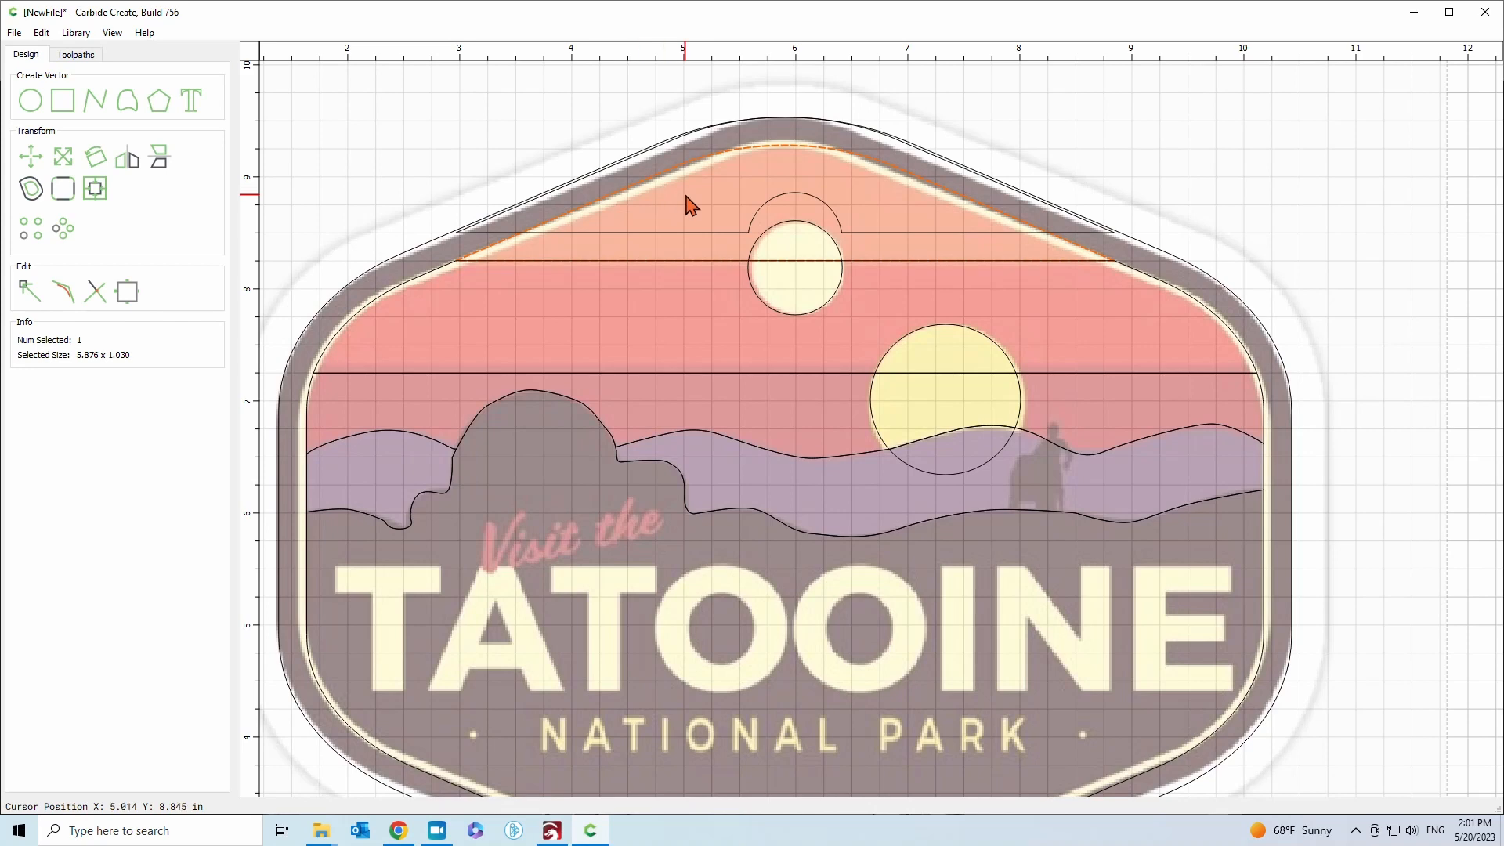
left_click(713, 231)
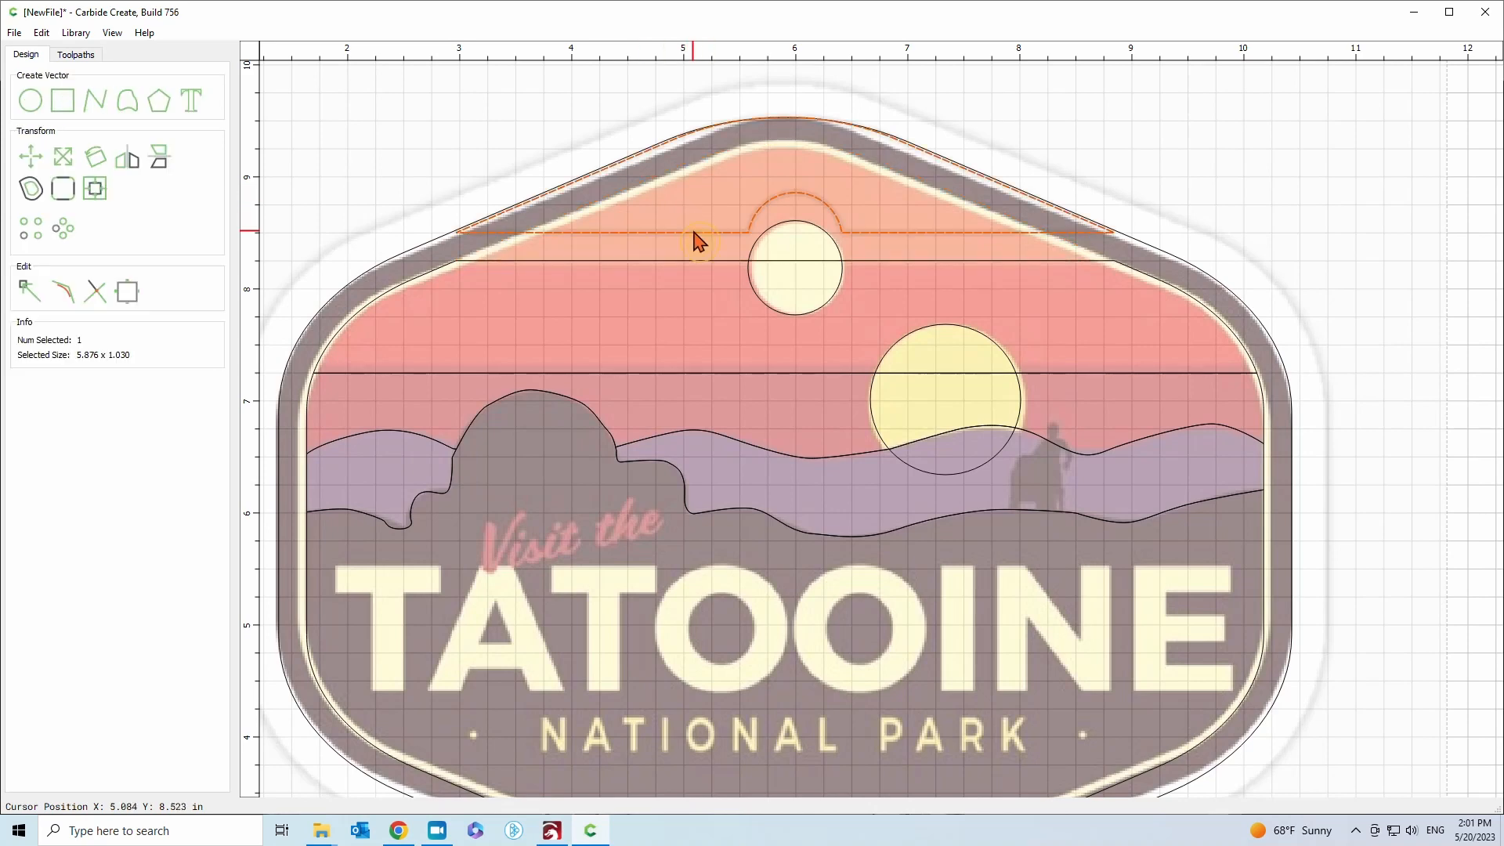
key("Delete")
Subtract the small sun circle from the middle sky band, keeping the original vectors, and delete the uncut band
left_click(405, 292)
left_click(697, 280)
left_click(787, 315, "shift")
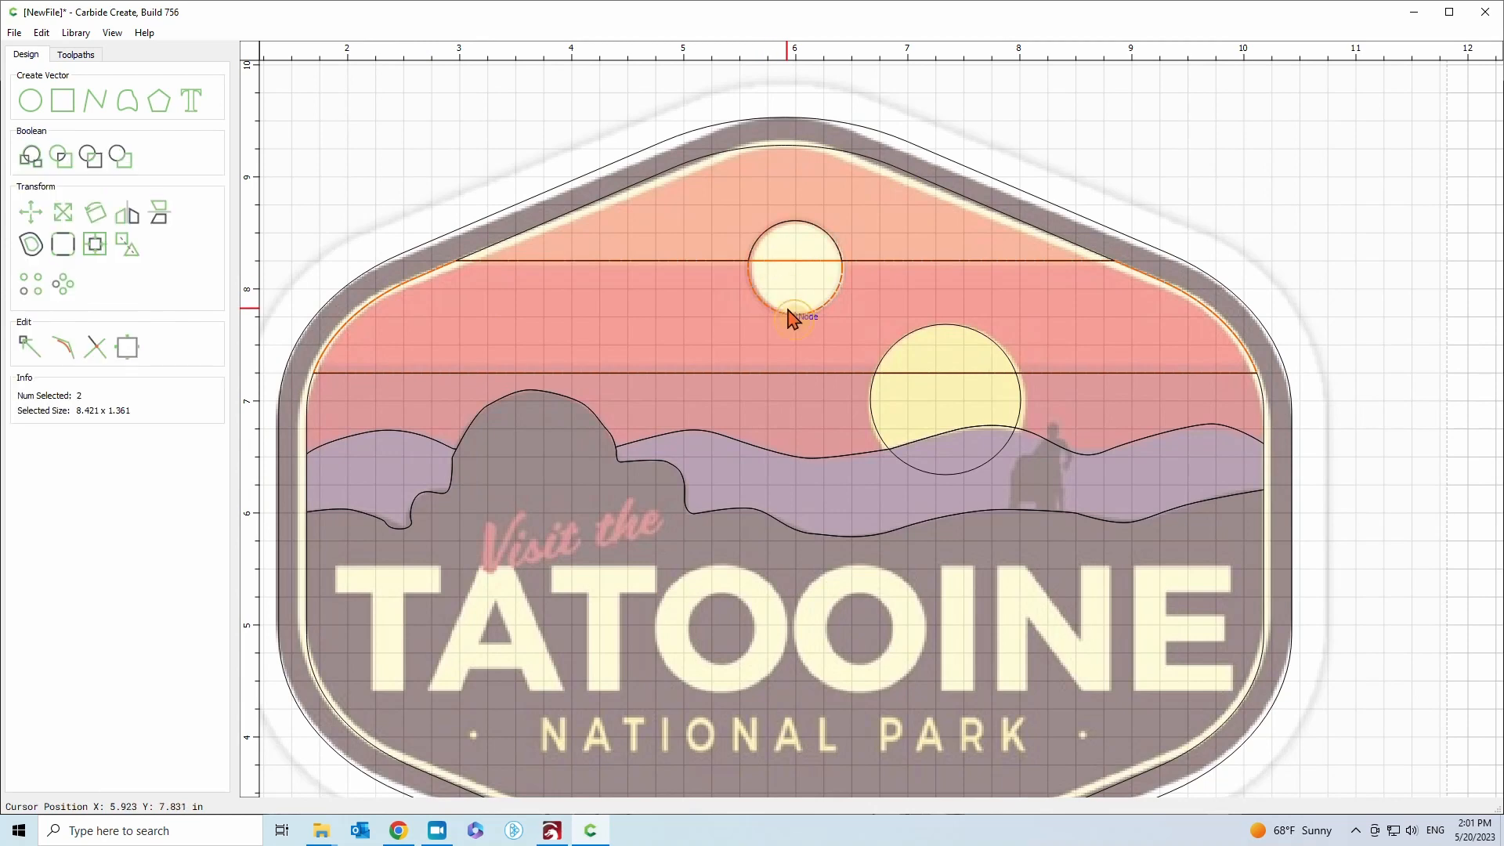
left_click(123, 157)
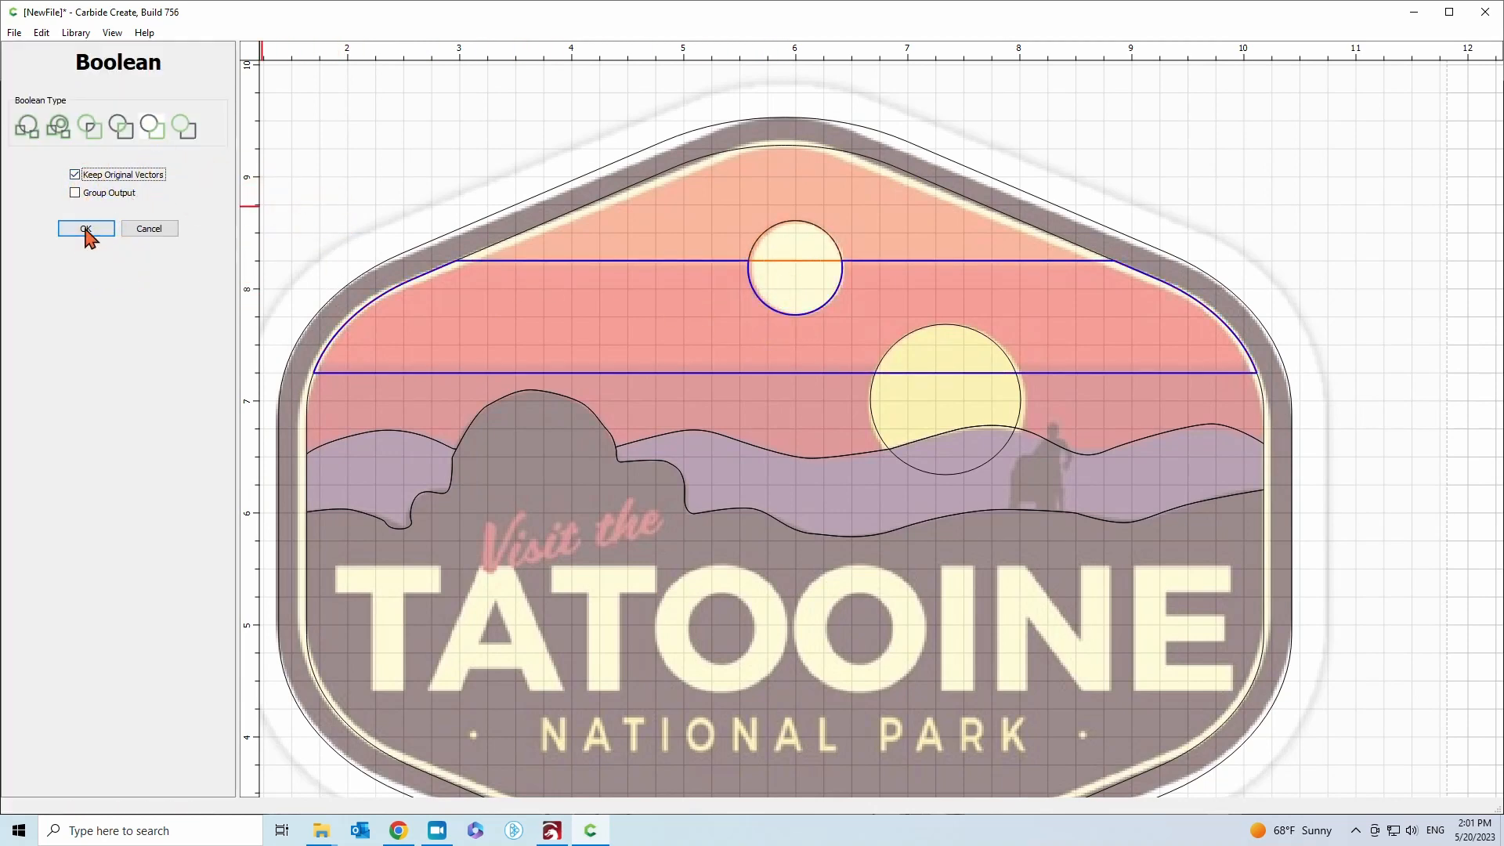
left_click(85, 228)
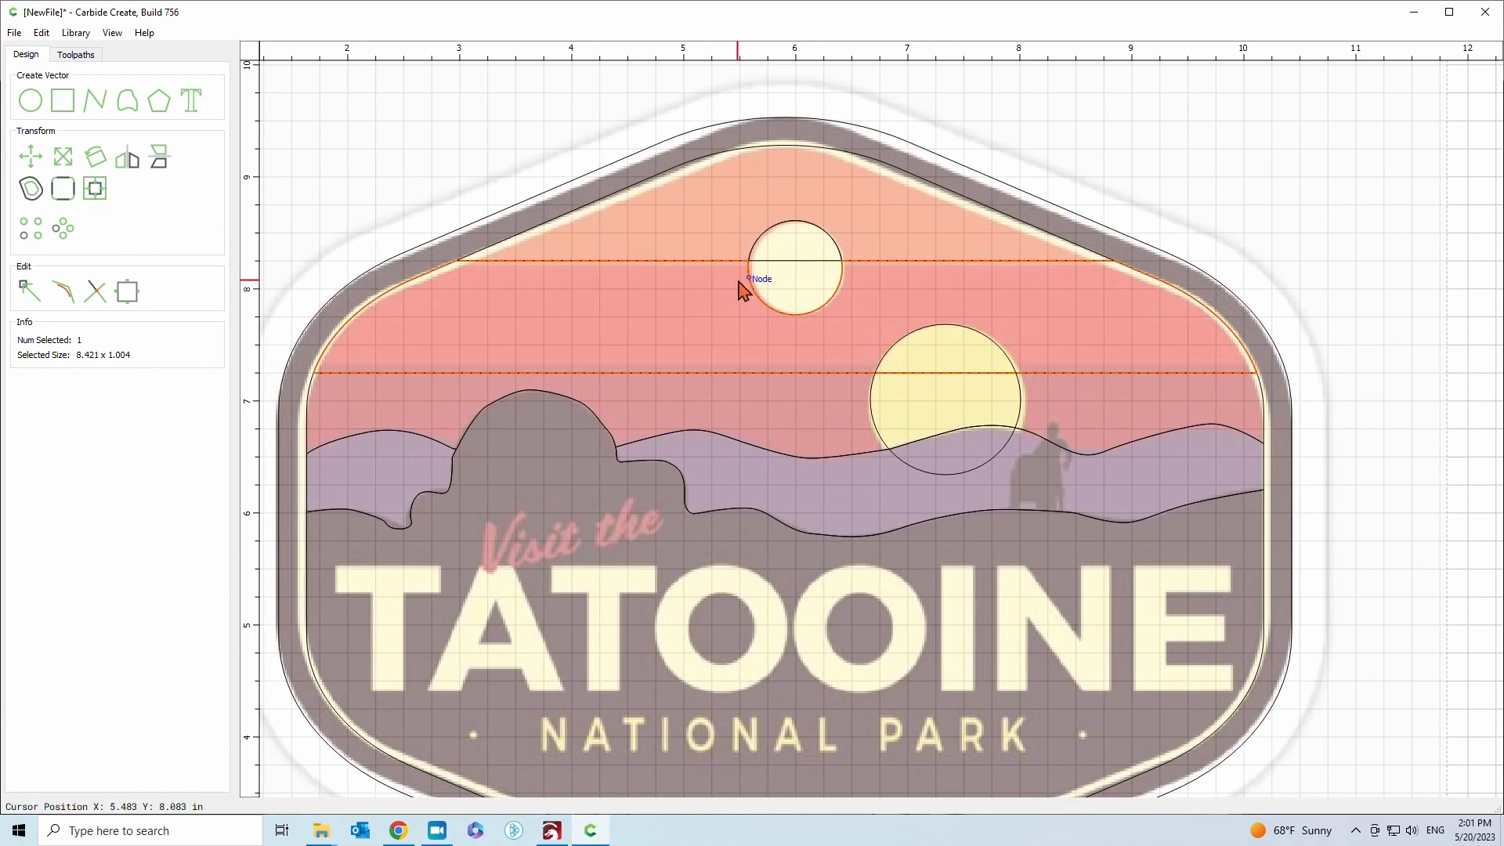
left_click(796, 260)
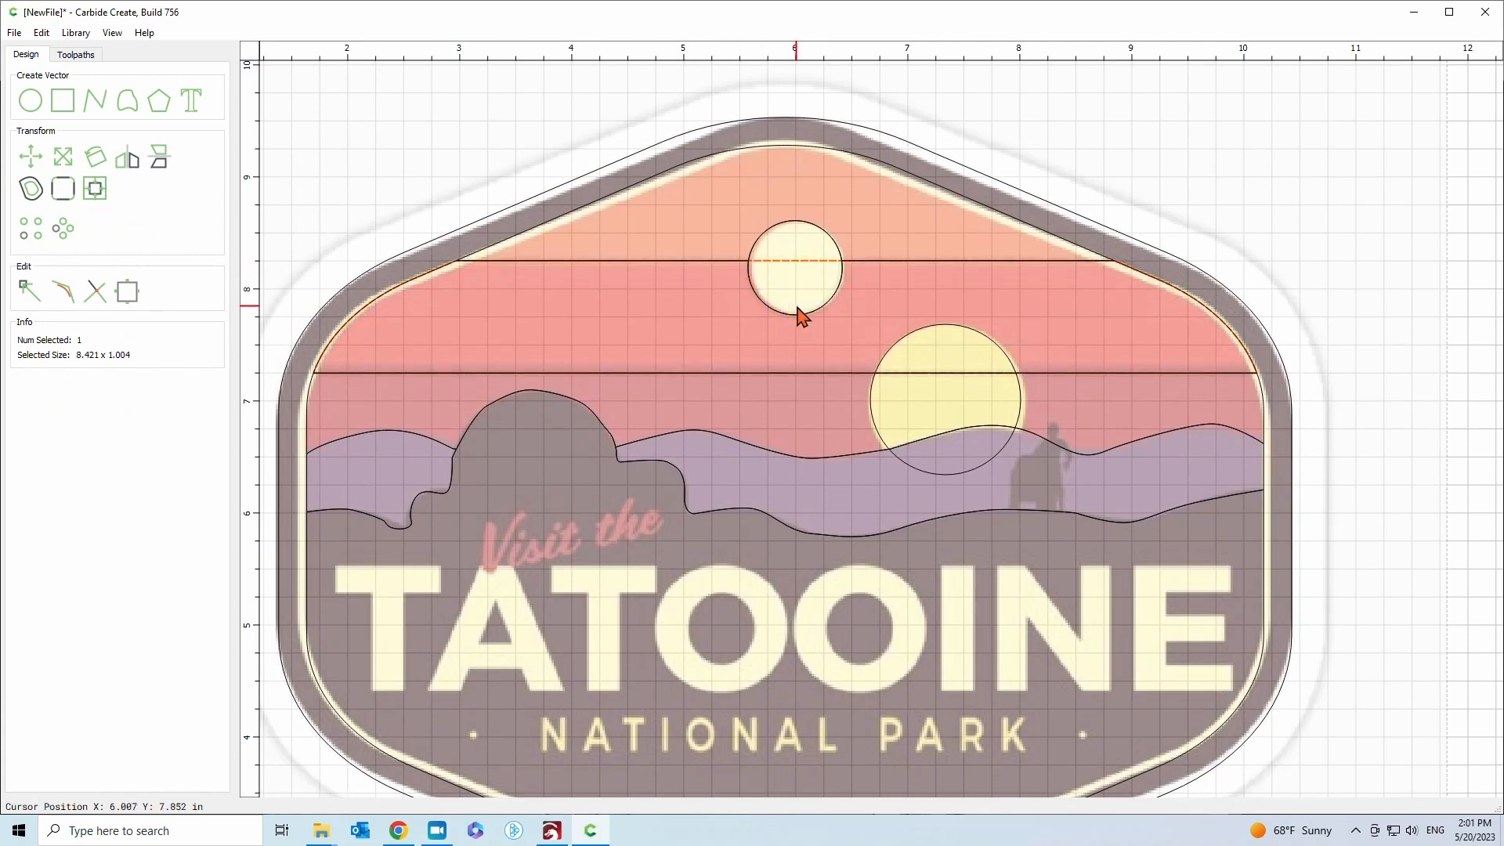
key("Escape")
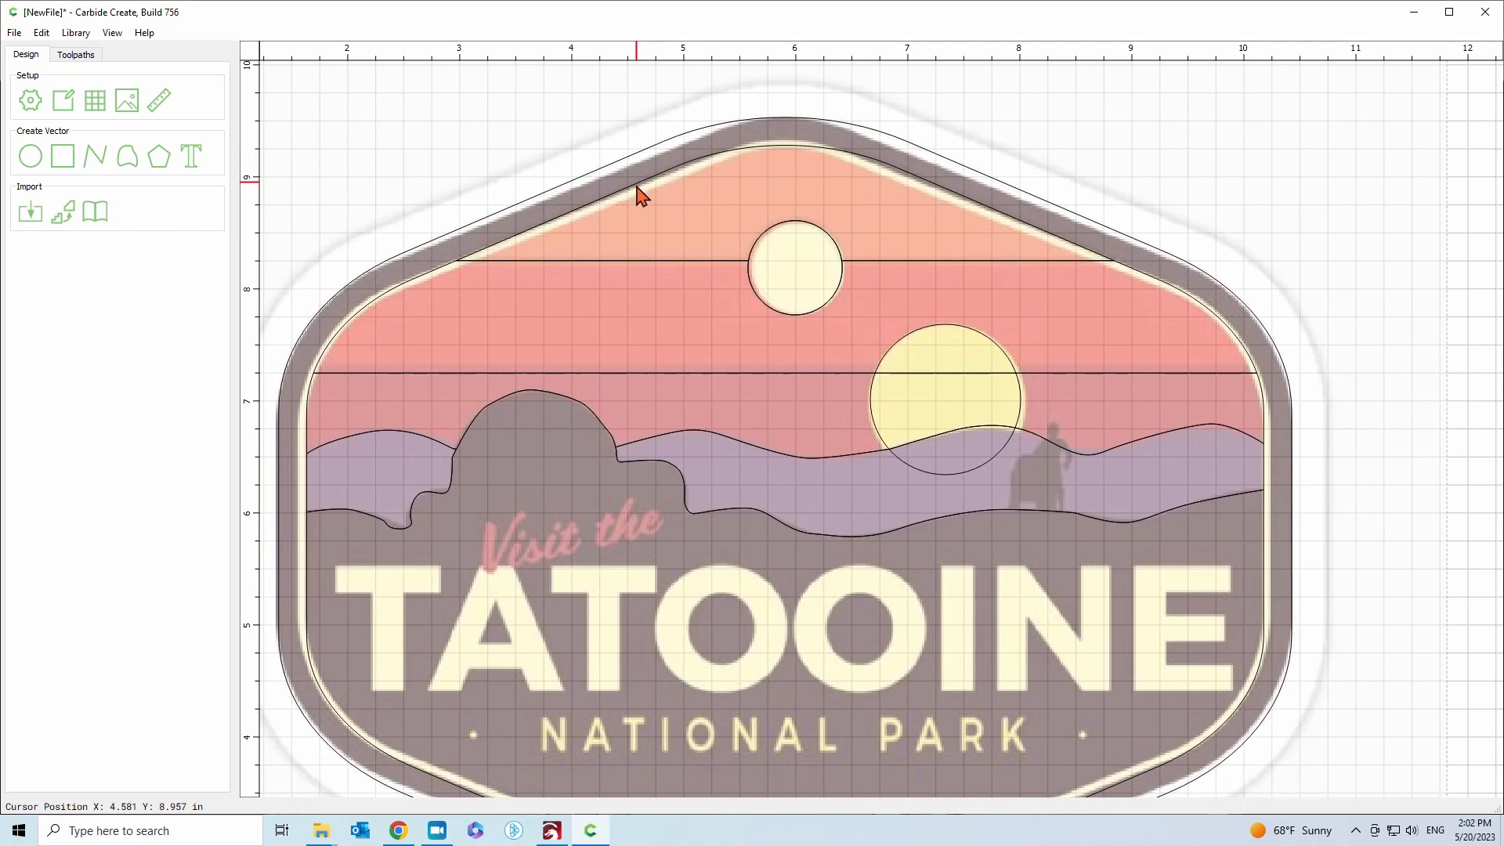
Hide the background image so that only the traced vectors are shown
left_click(639, 193)
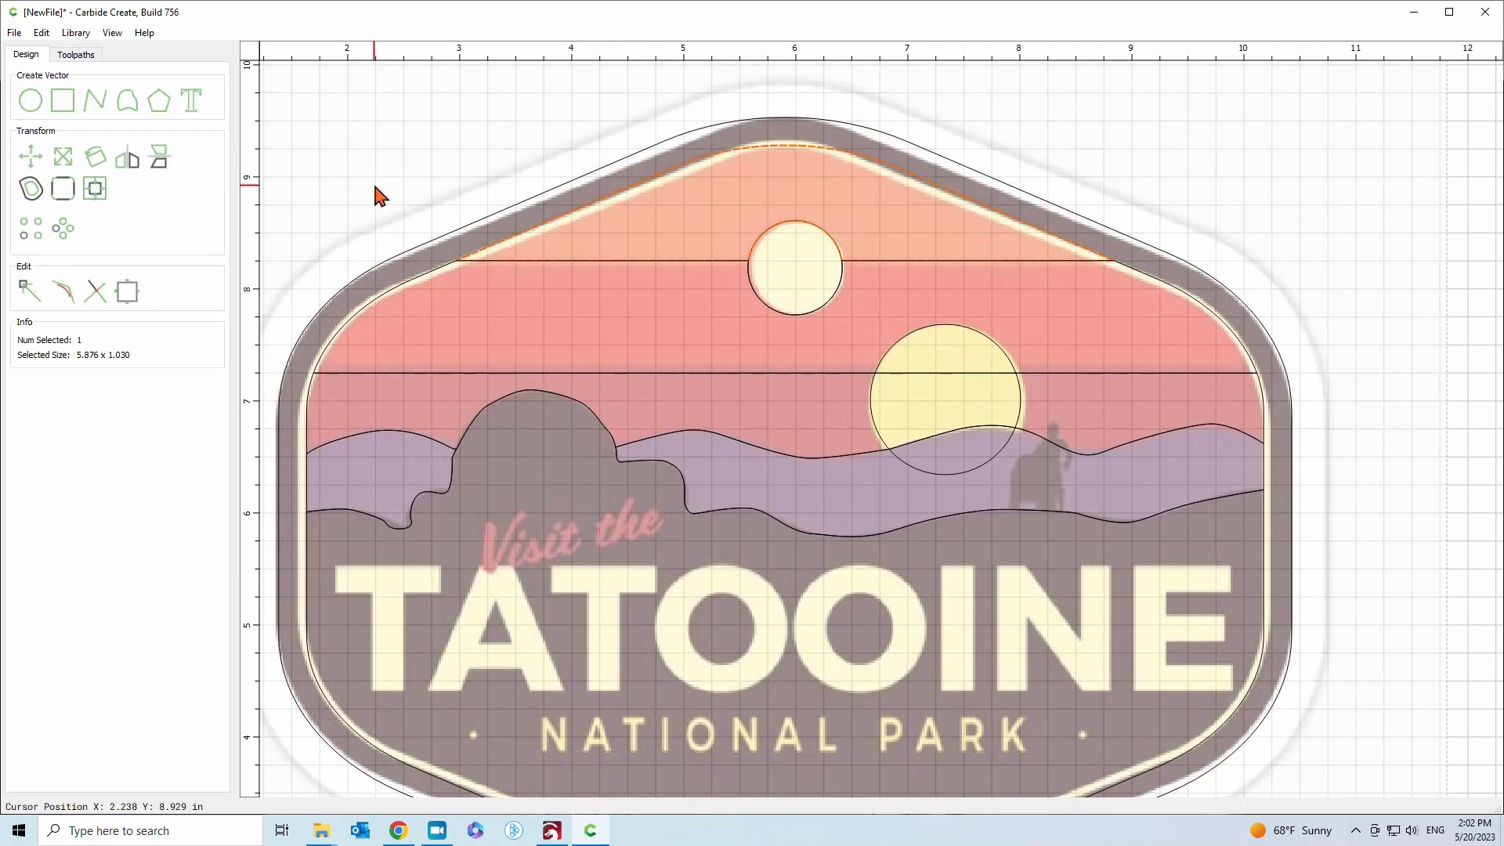
left_click(362, 162)
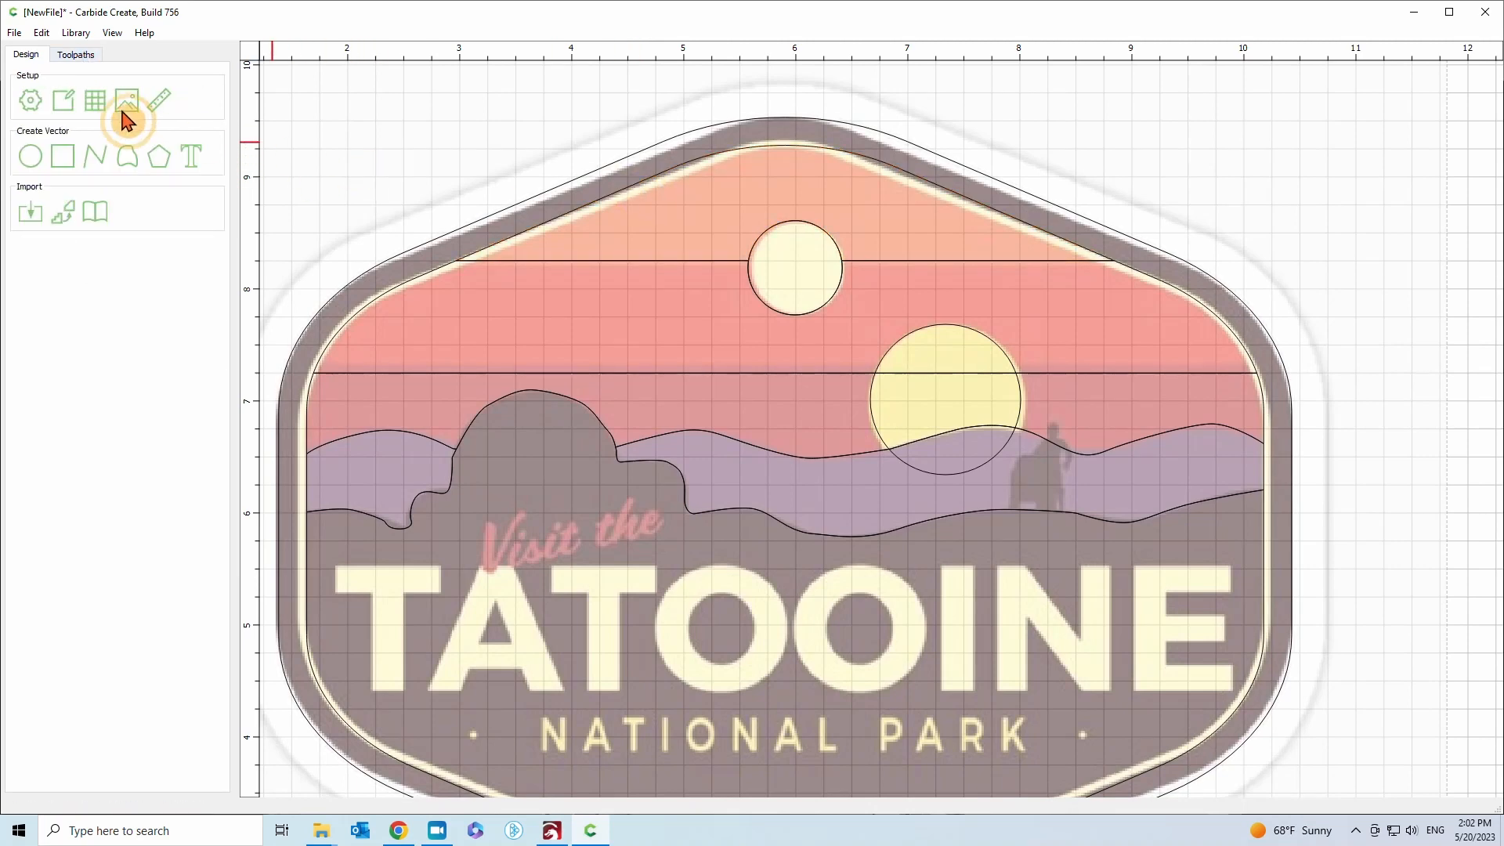
left_click(128, 100)
left_click(122, 198)
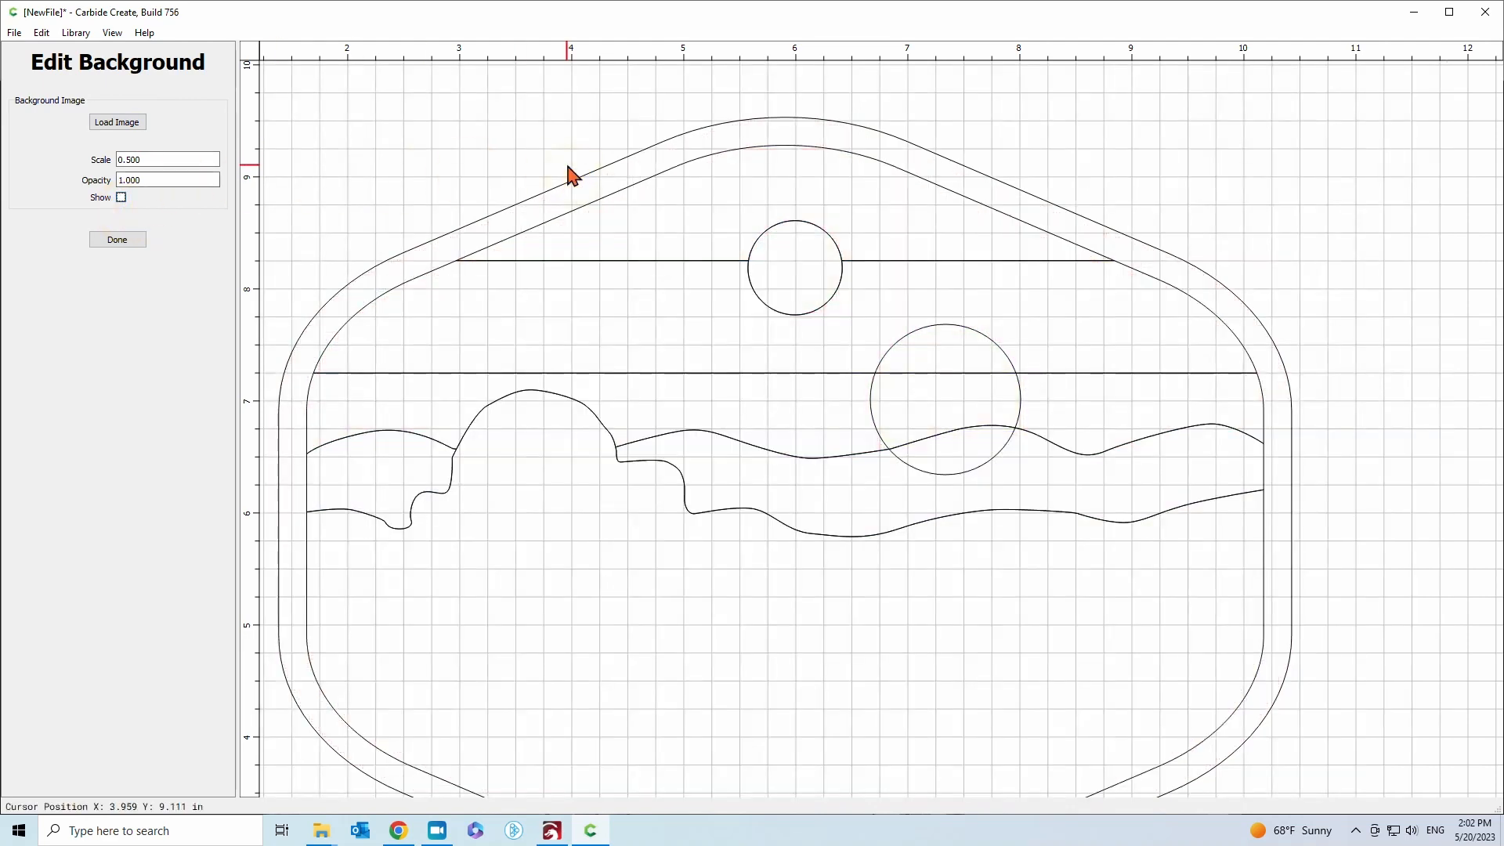
left_click(592, 171)
left_click(604, 196)
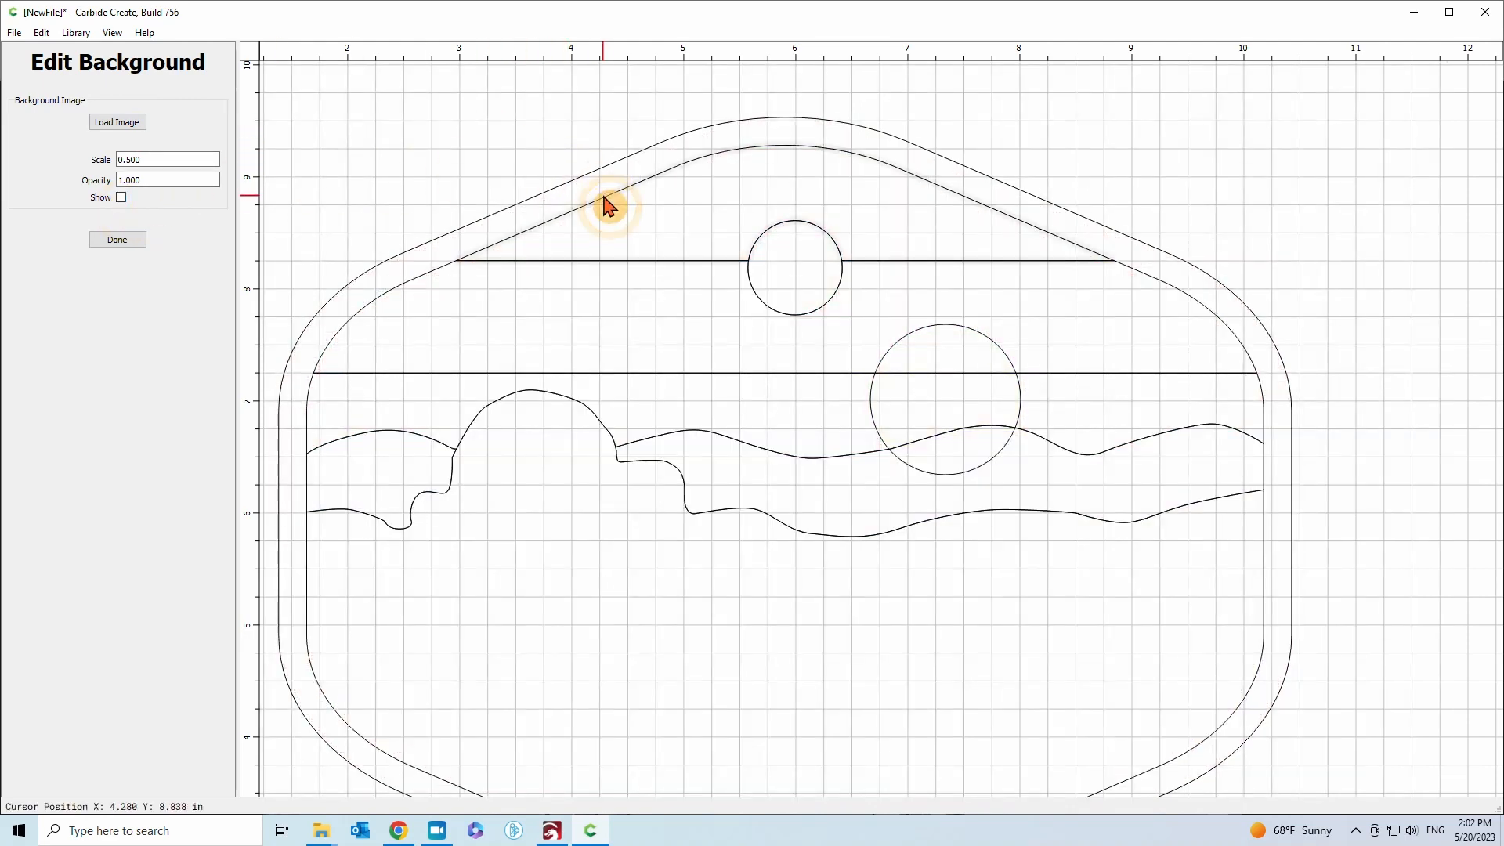
left_click(576, 223)
left_click(128, 246)
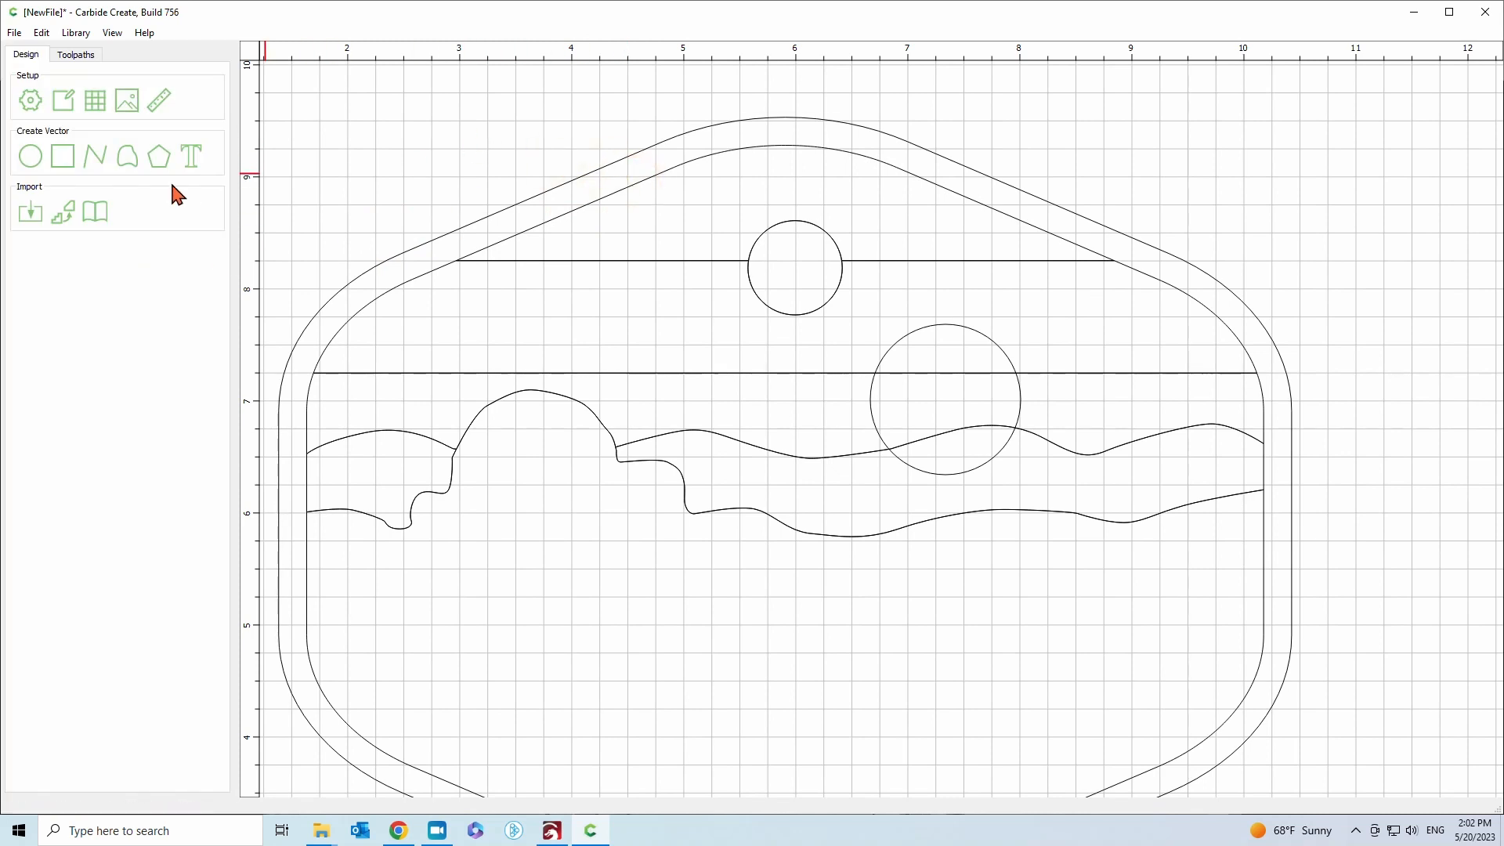
Nudge the top sky vector, small sun circle and middle band up and back down to check that they are separate vectors
left_click(605, 196)
key("Up")
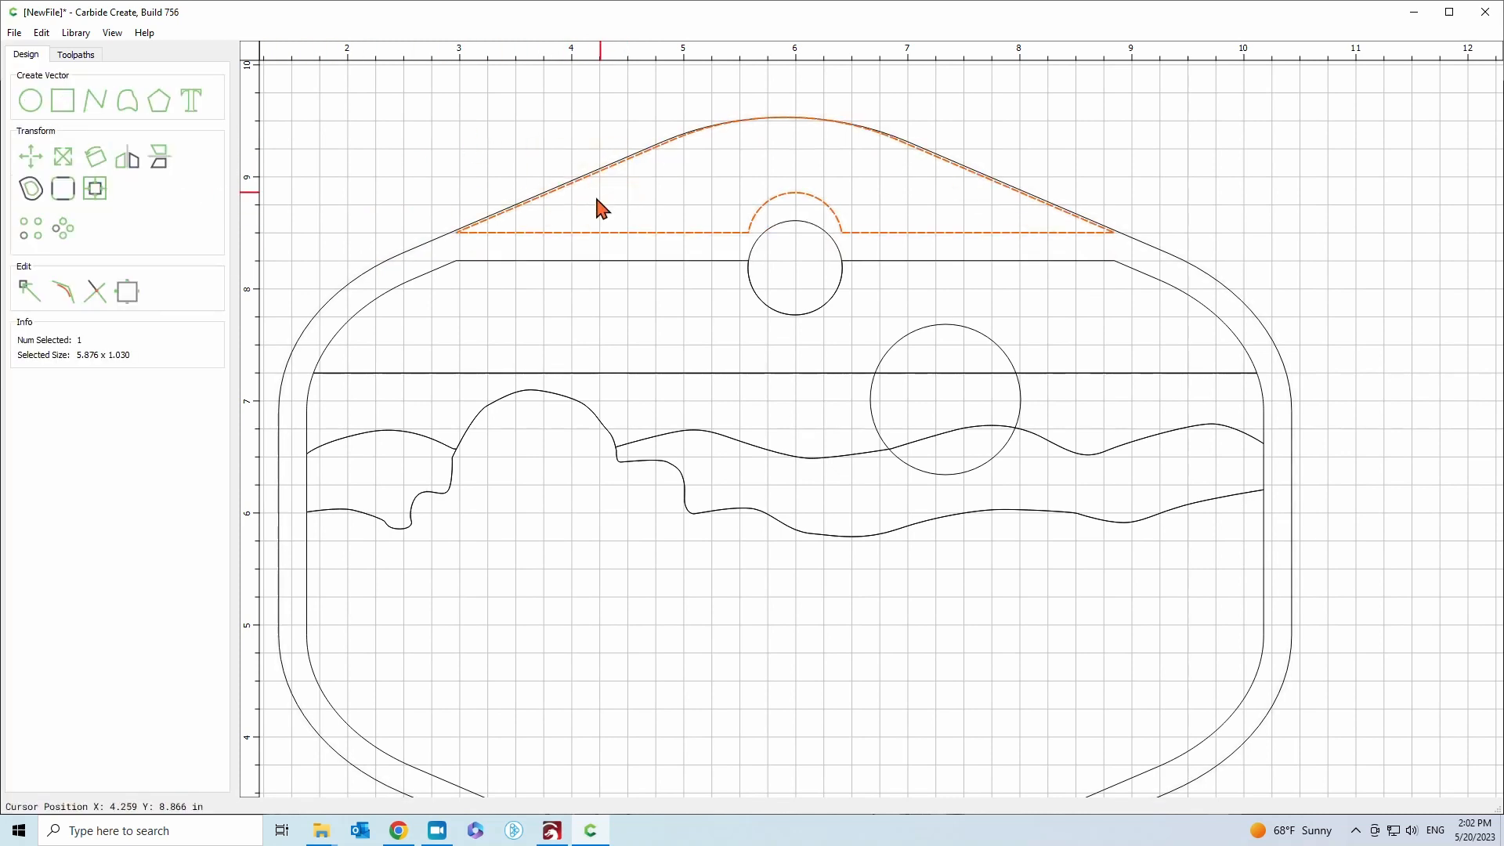
left_click(789, 235)
key("Up")
left_click(668, 269)
key("Up")
key("Down")
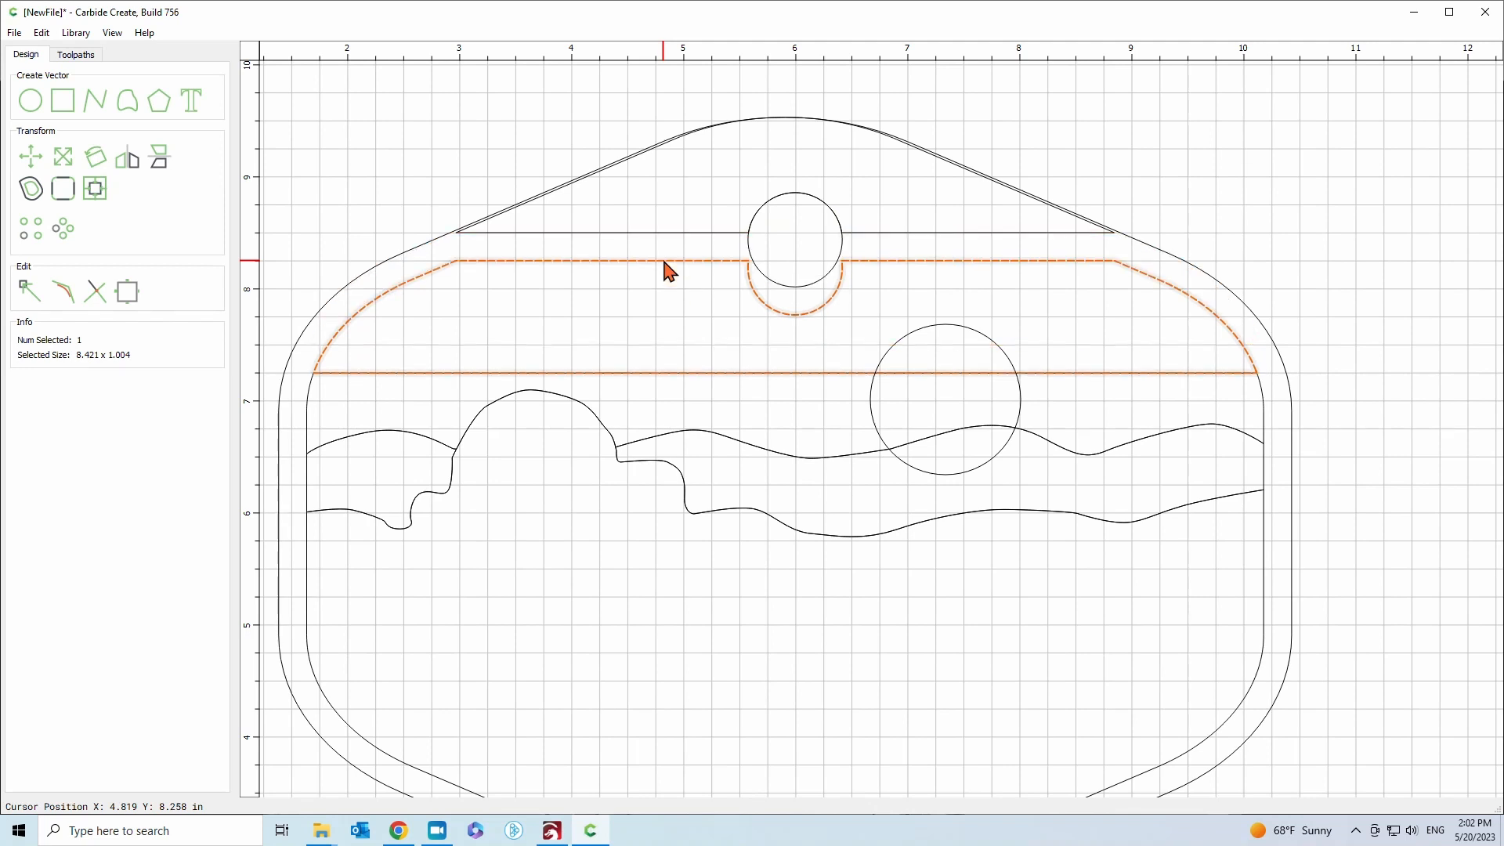
left_click(667, 235)
key("Down")
left_click(796, 195)
key("Down")
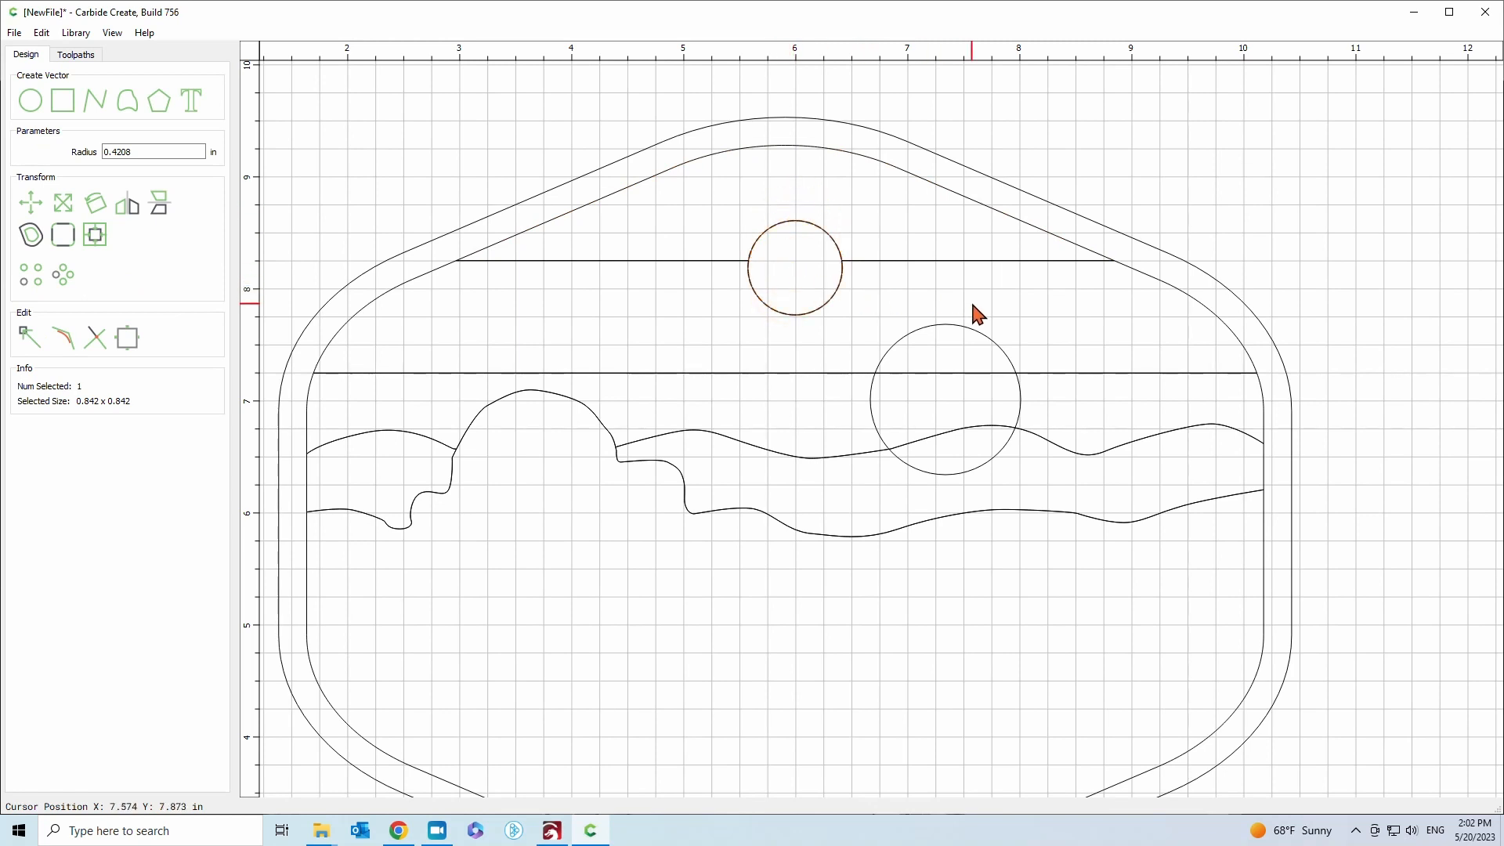
Subtract the large sun circle from the middle sky band with a Boolean operation, keeping the original vectors
left_click(934, 331)
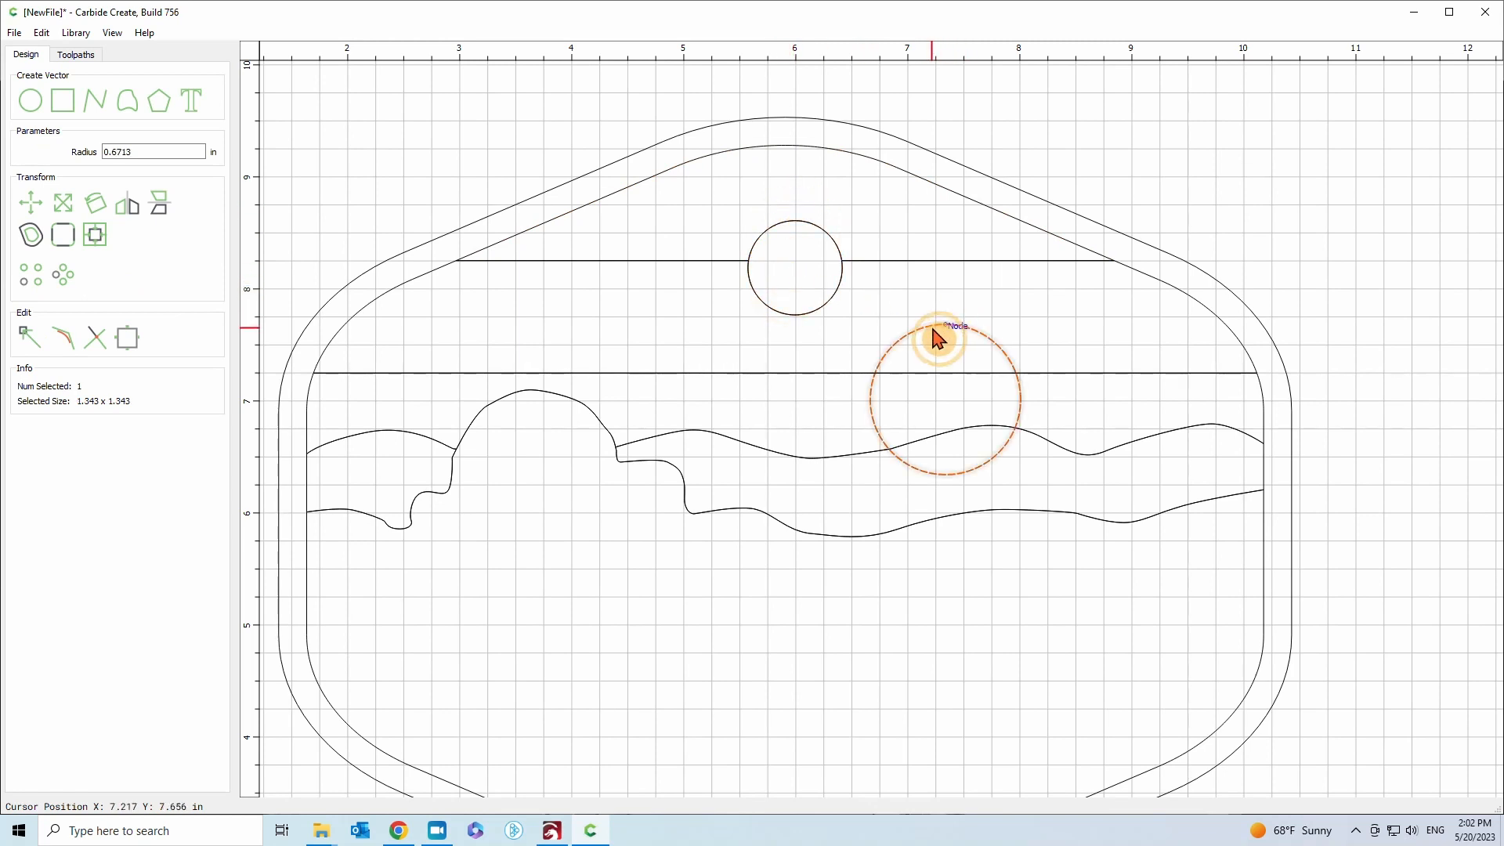
left_click(370, 308, "shift")
left_click(131, 154)
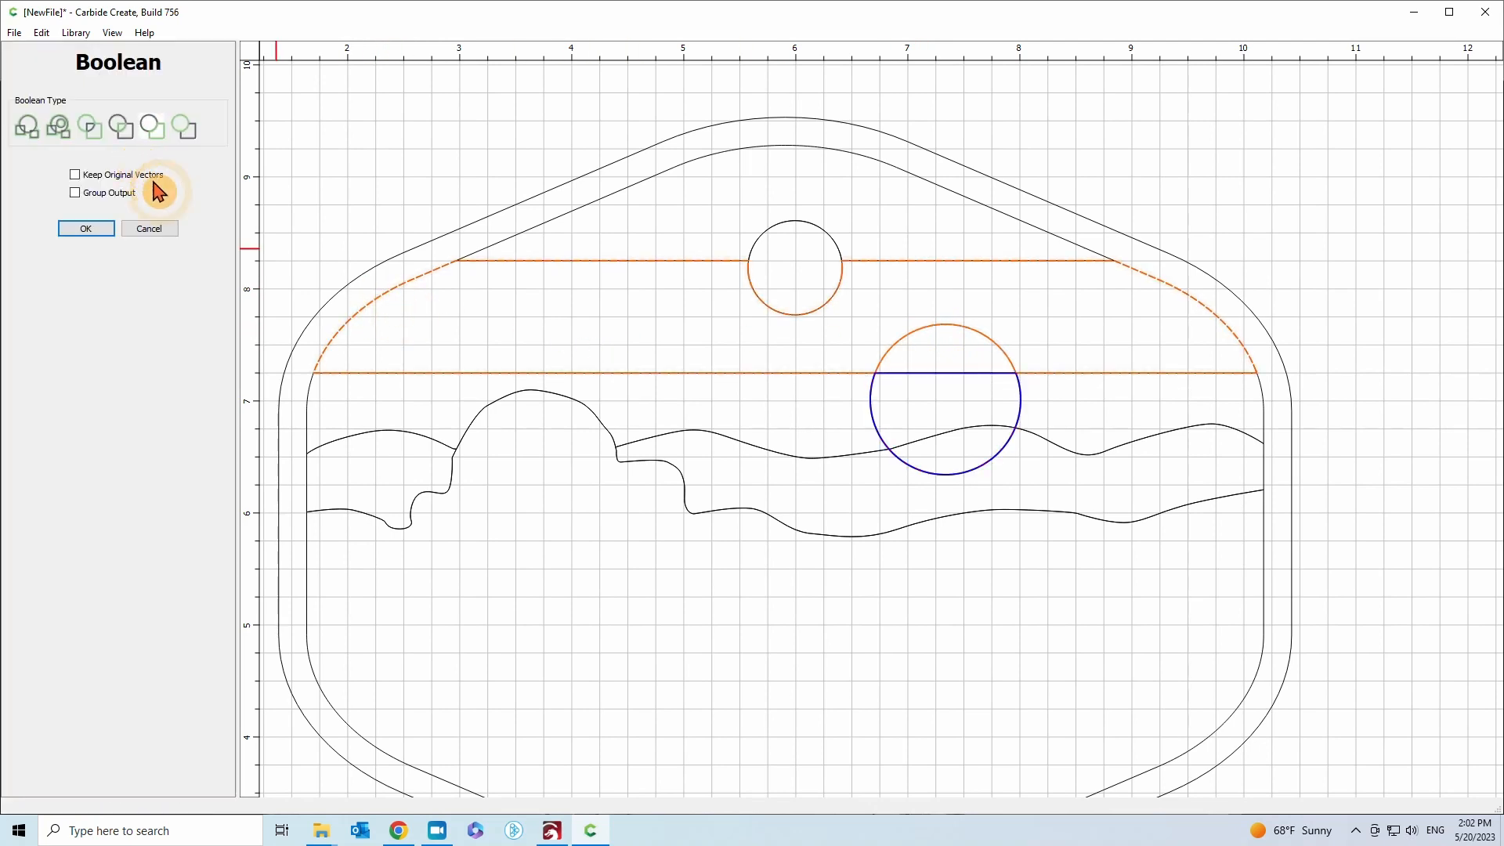
left_click(188, 124)
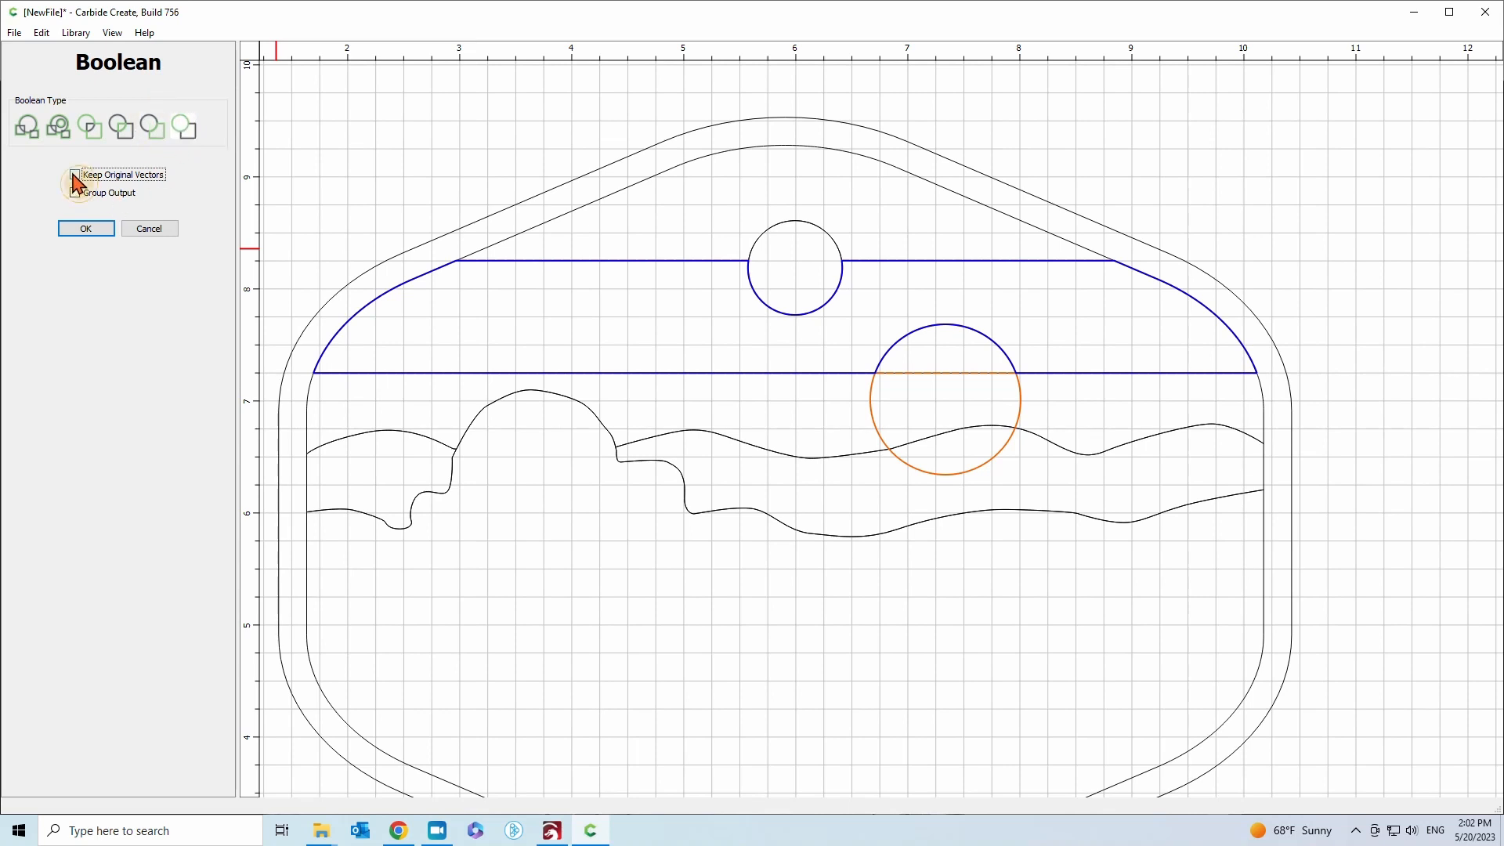
left_click(78, 228)
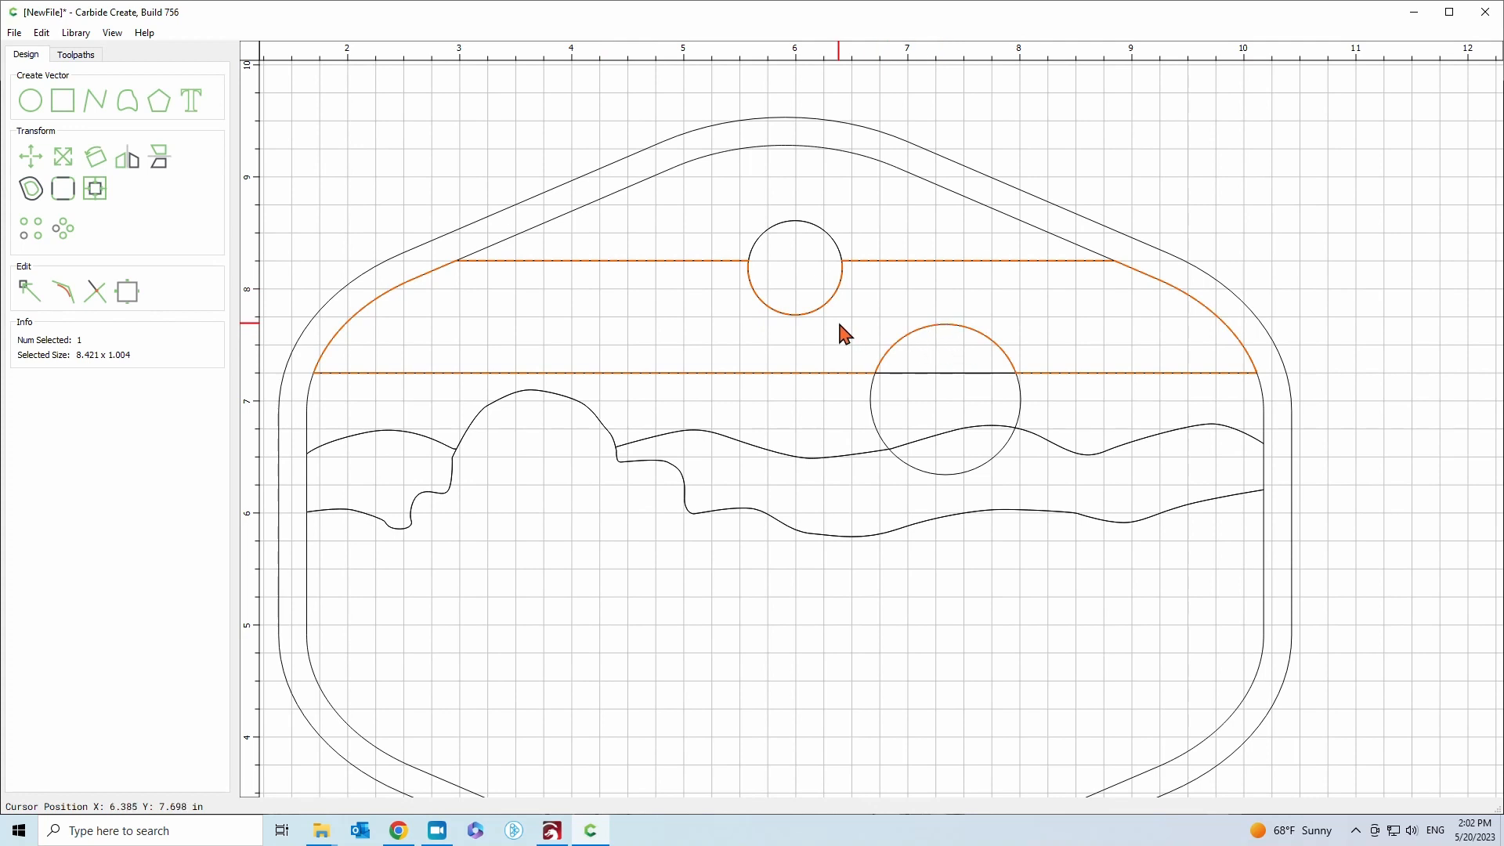
Undo the accidental shift of the uncut middle band and return the raised cut-out version to its position around the large sun
key("Up")
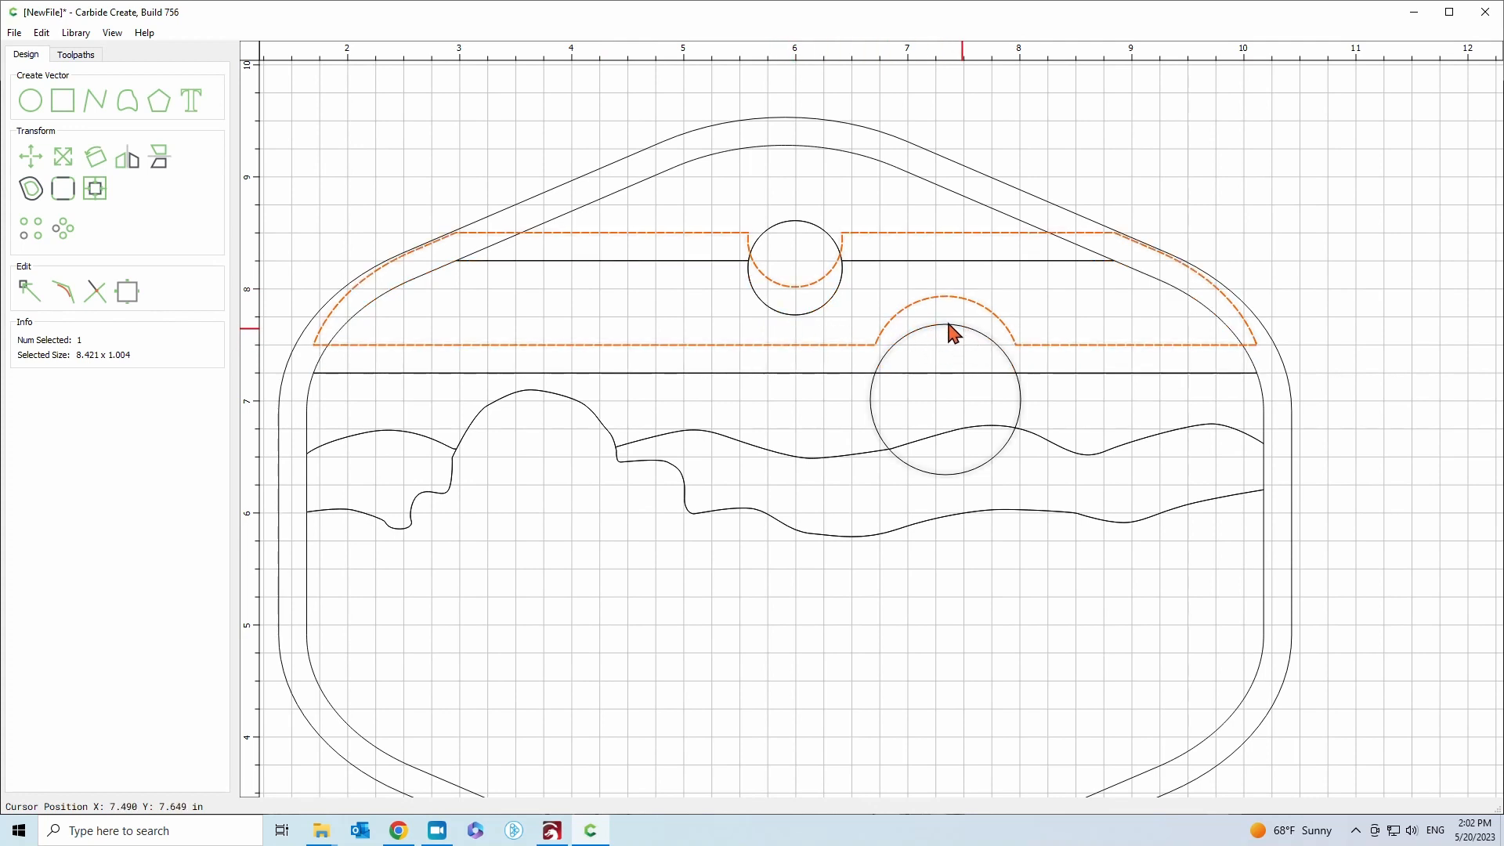
left_click(439, 308)
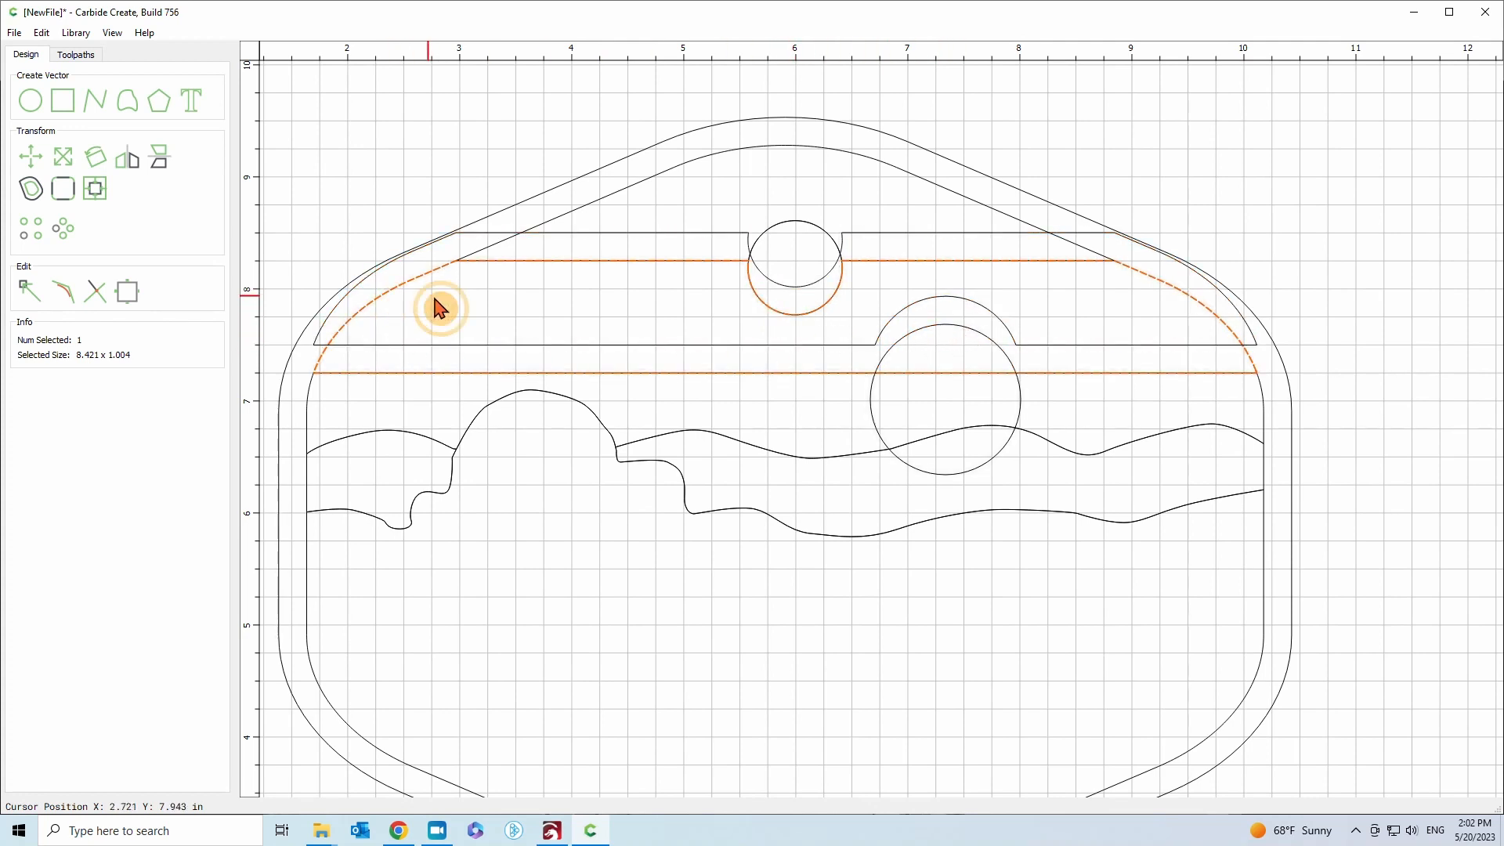
key("Up")
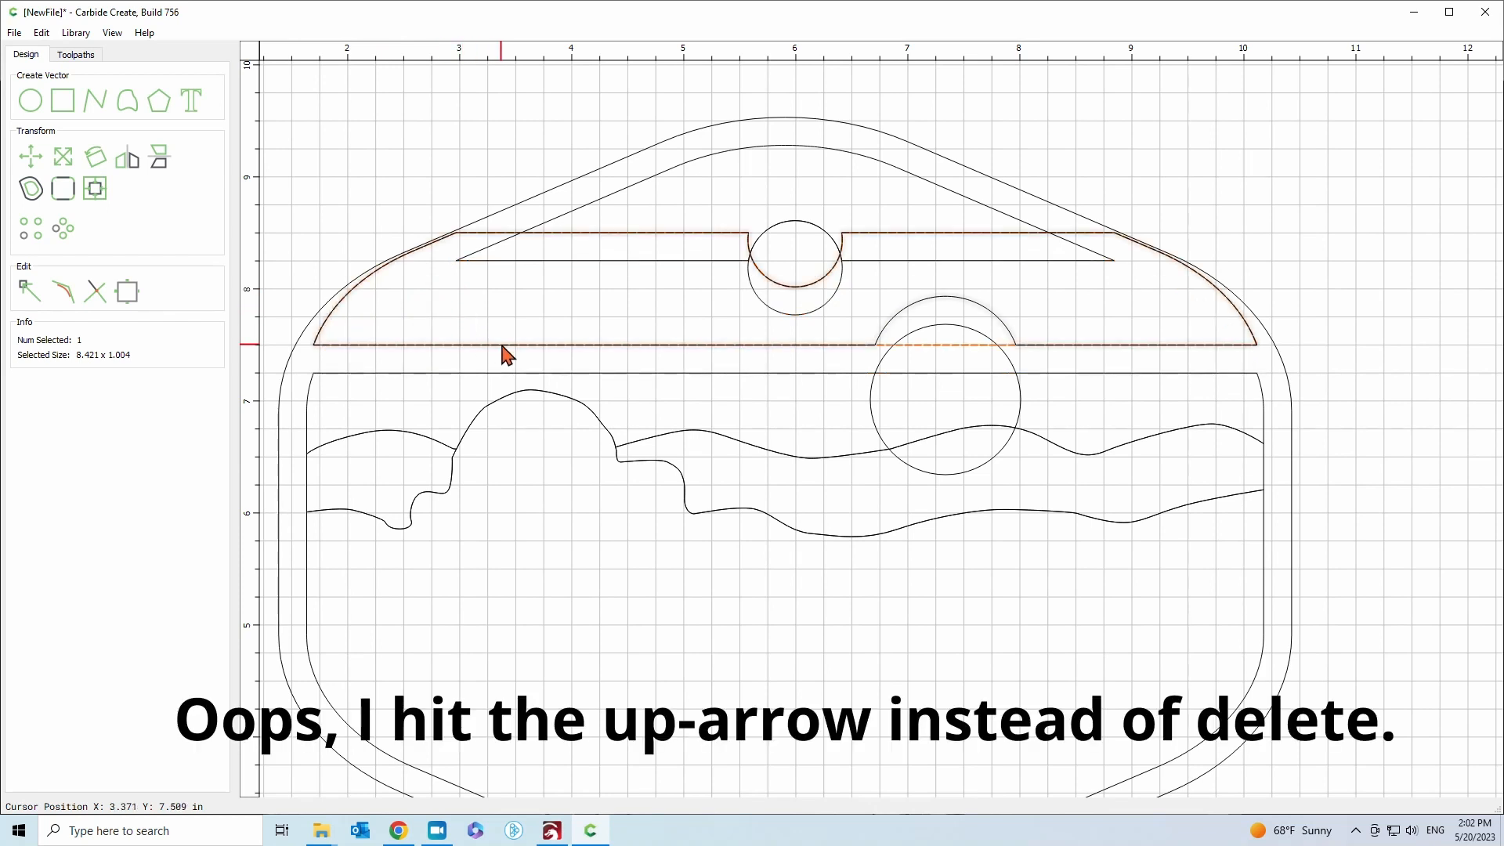
key("ctrl+z")
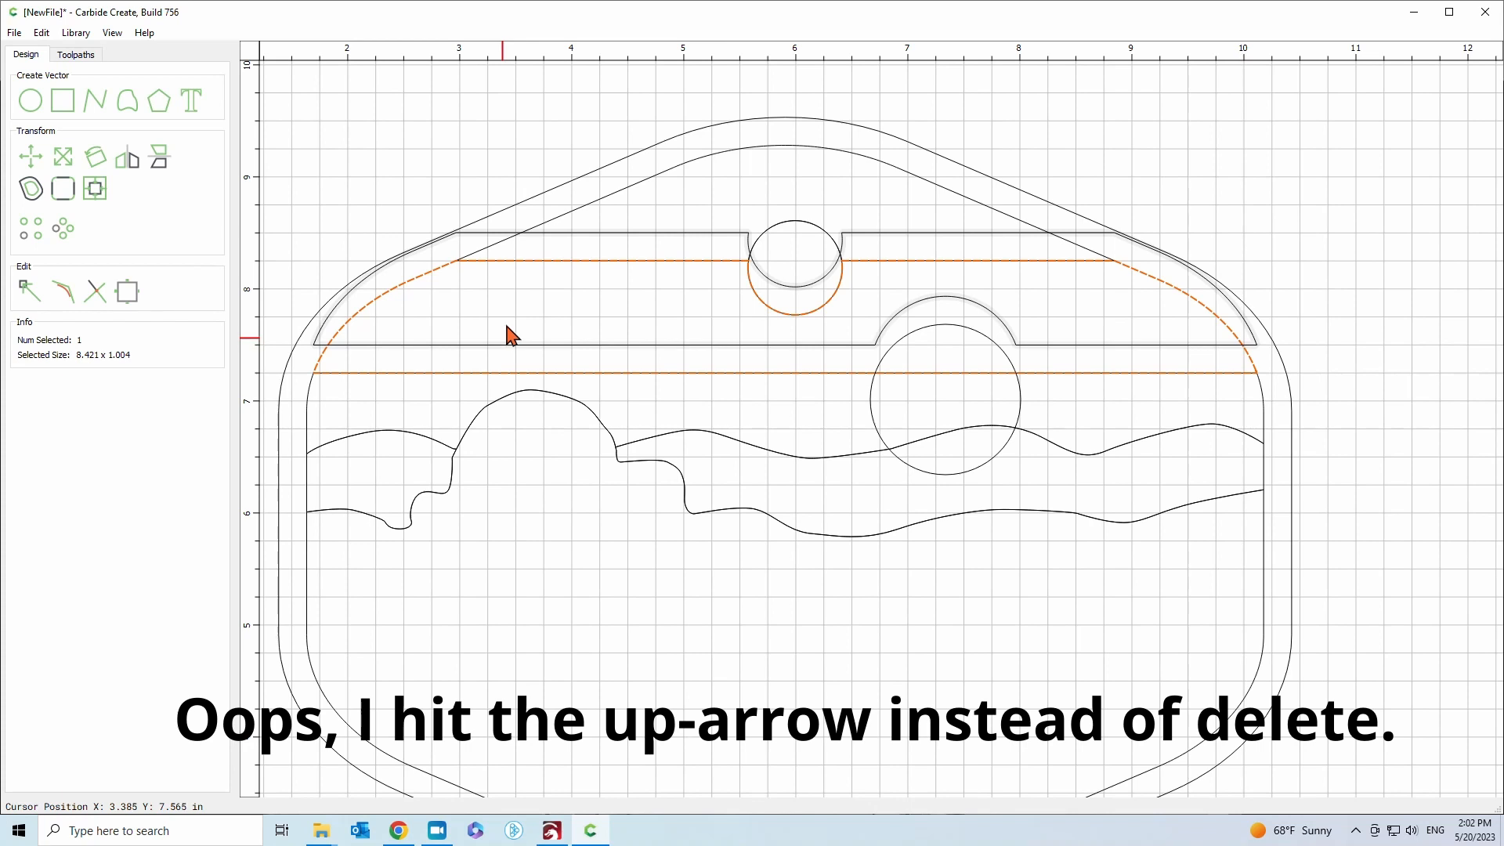
left_click(617, 235)
key("ctrl+z")
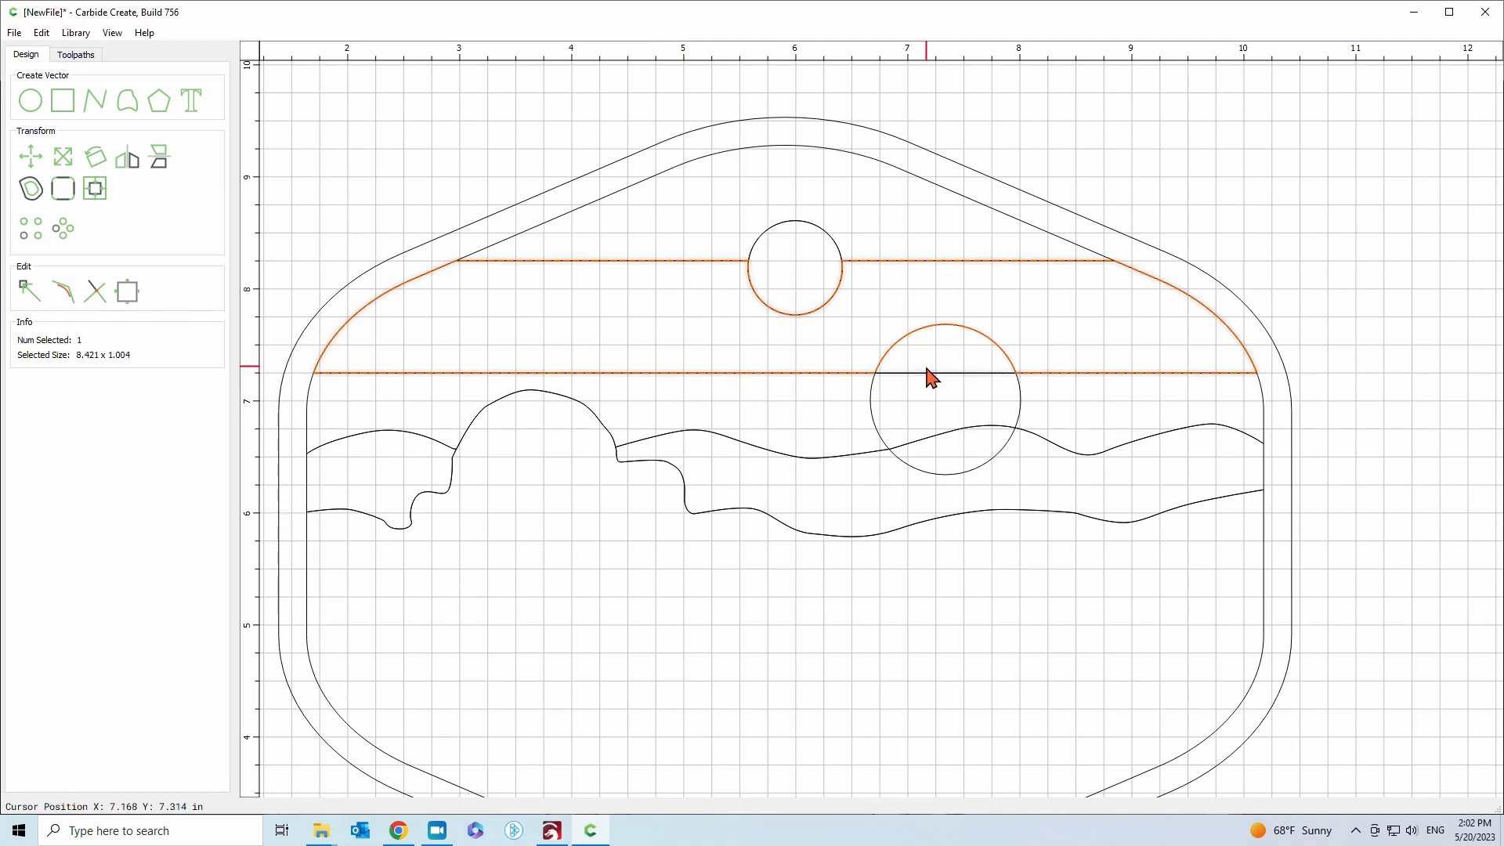
Subtract the large sun circle from the lower sky band with a Boolean operation, keeping the original vectors
left_click(1022, 403)
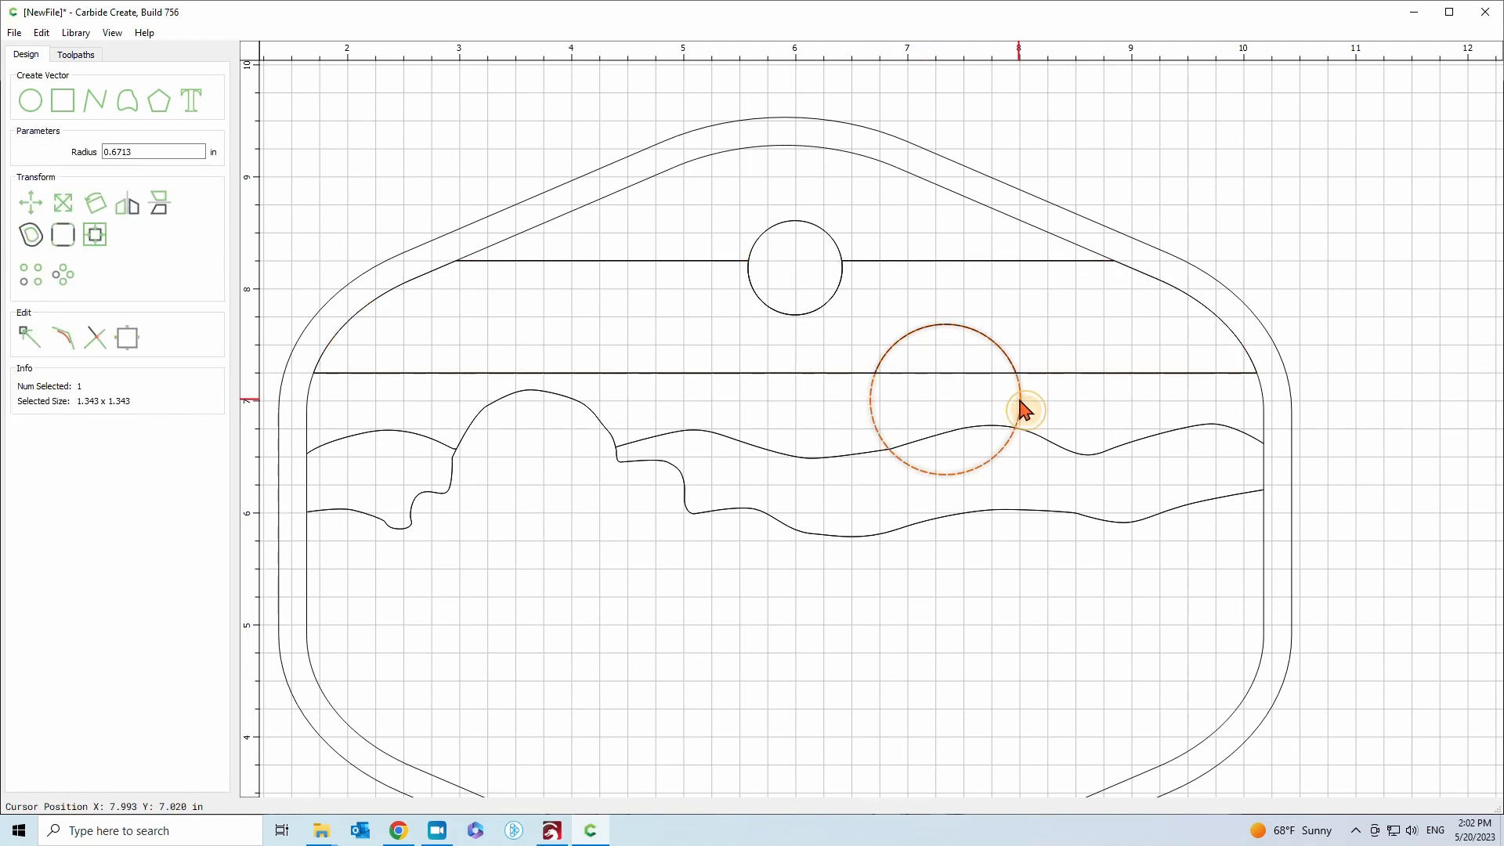
left_click(1260, 405)
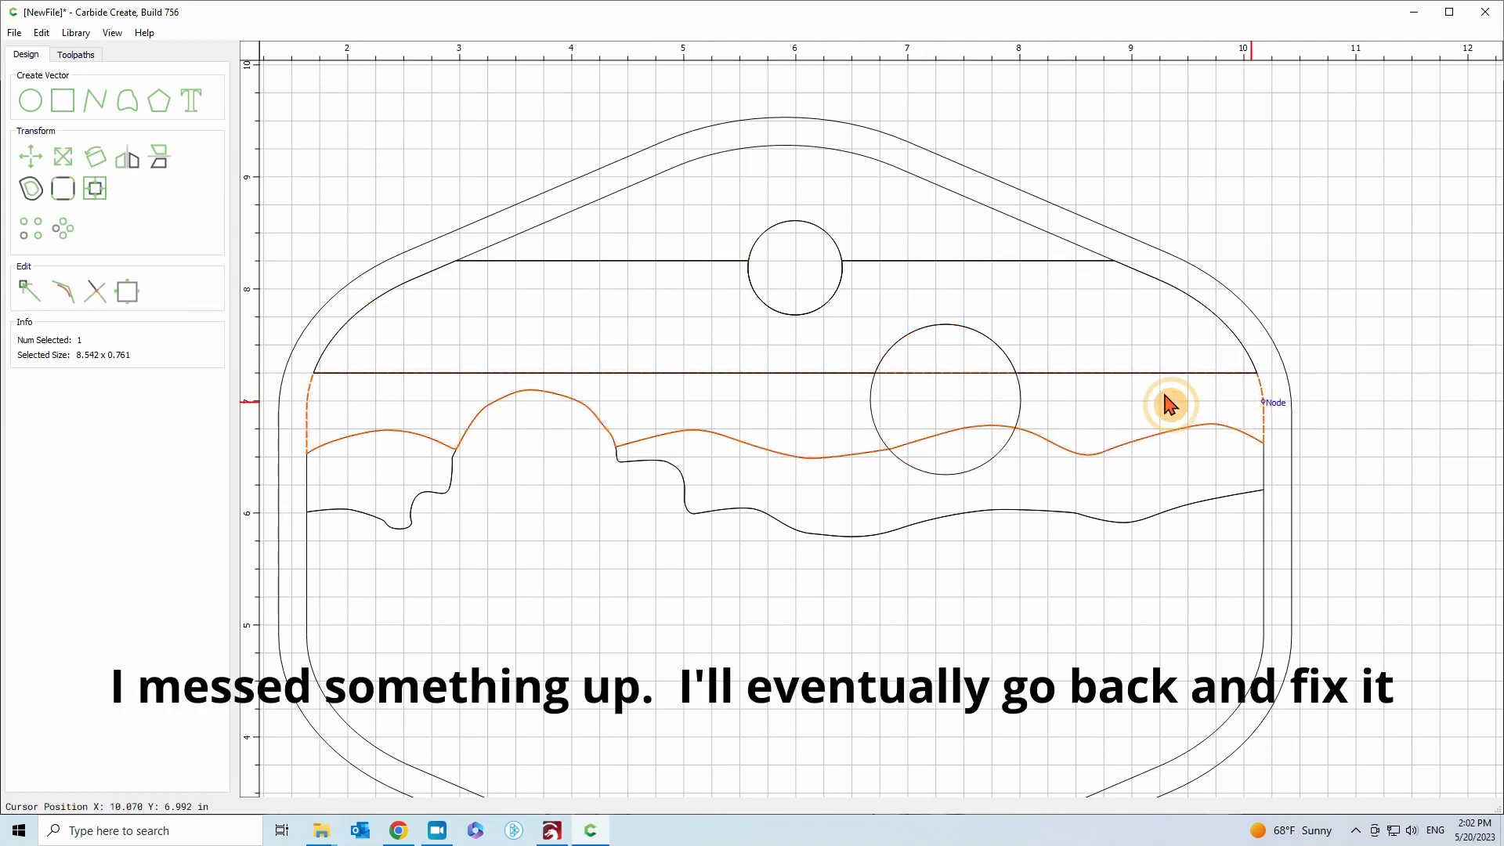
left_click(869, 405, "shift")
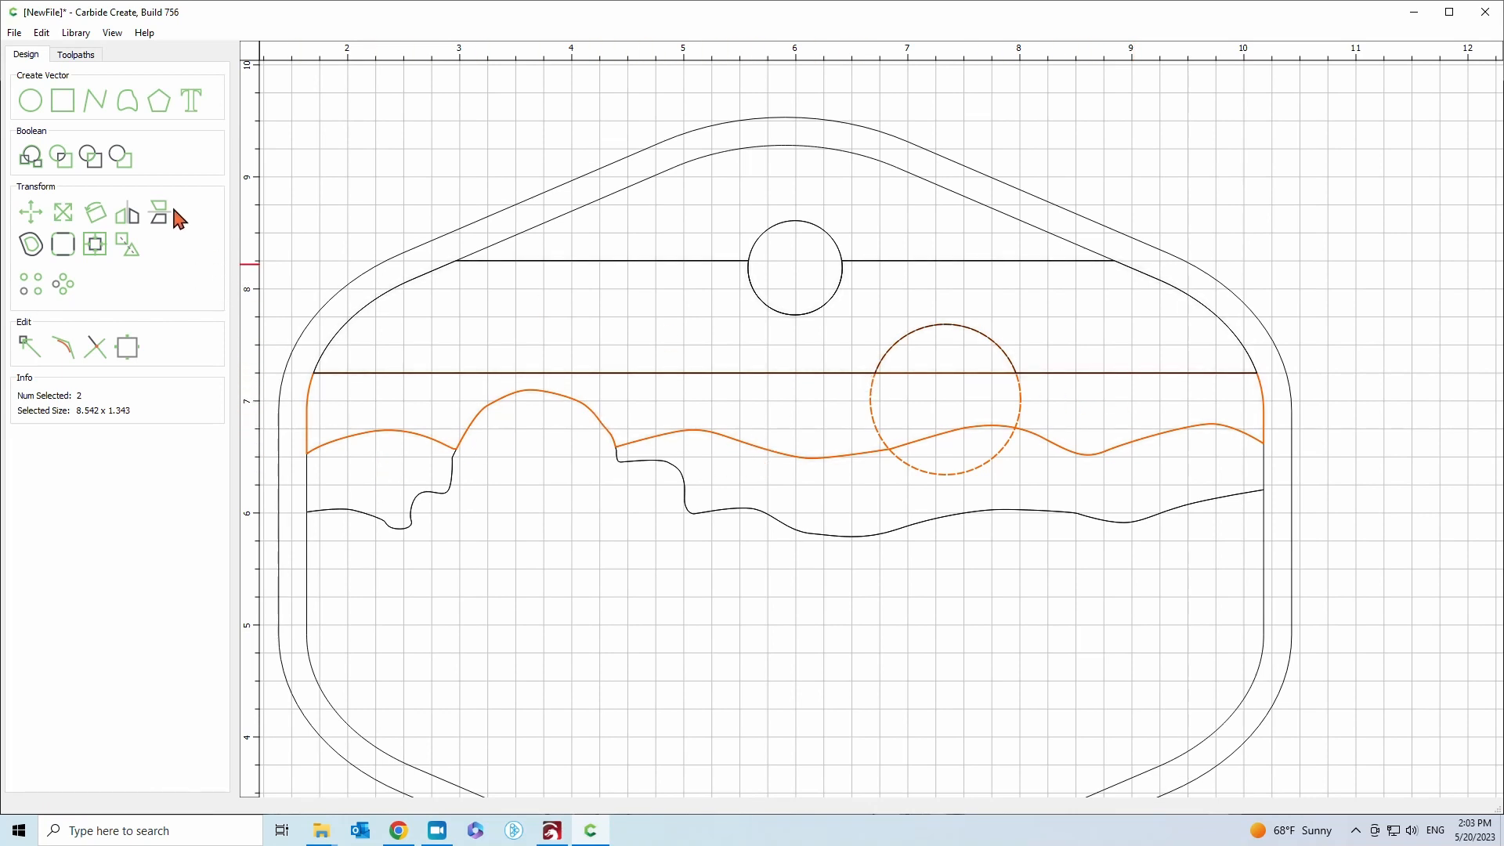
left_click(124, 160)
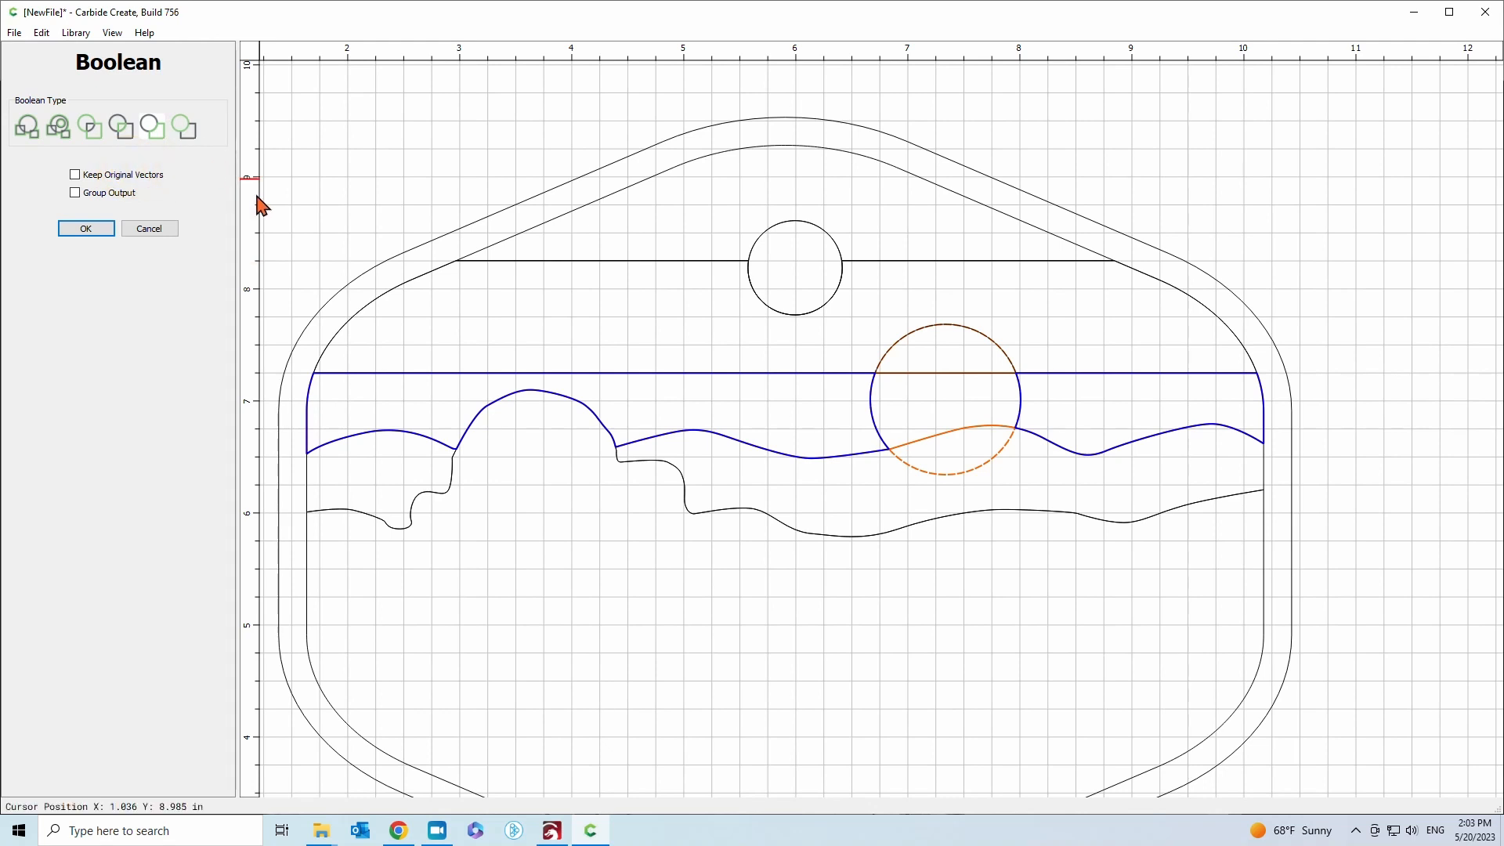
left_click(76, 175)
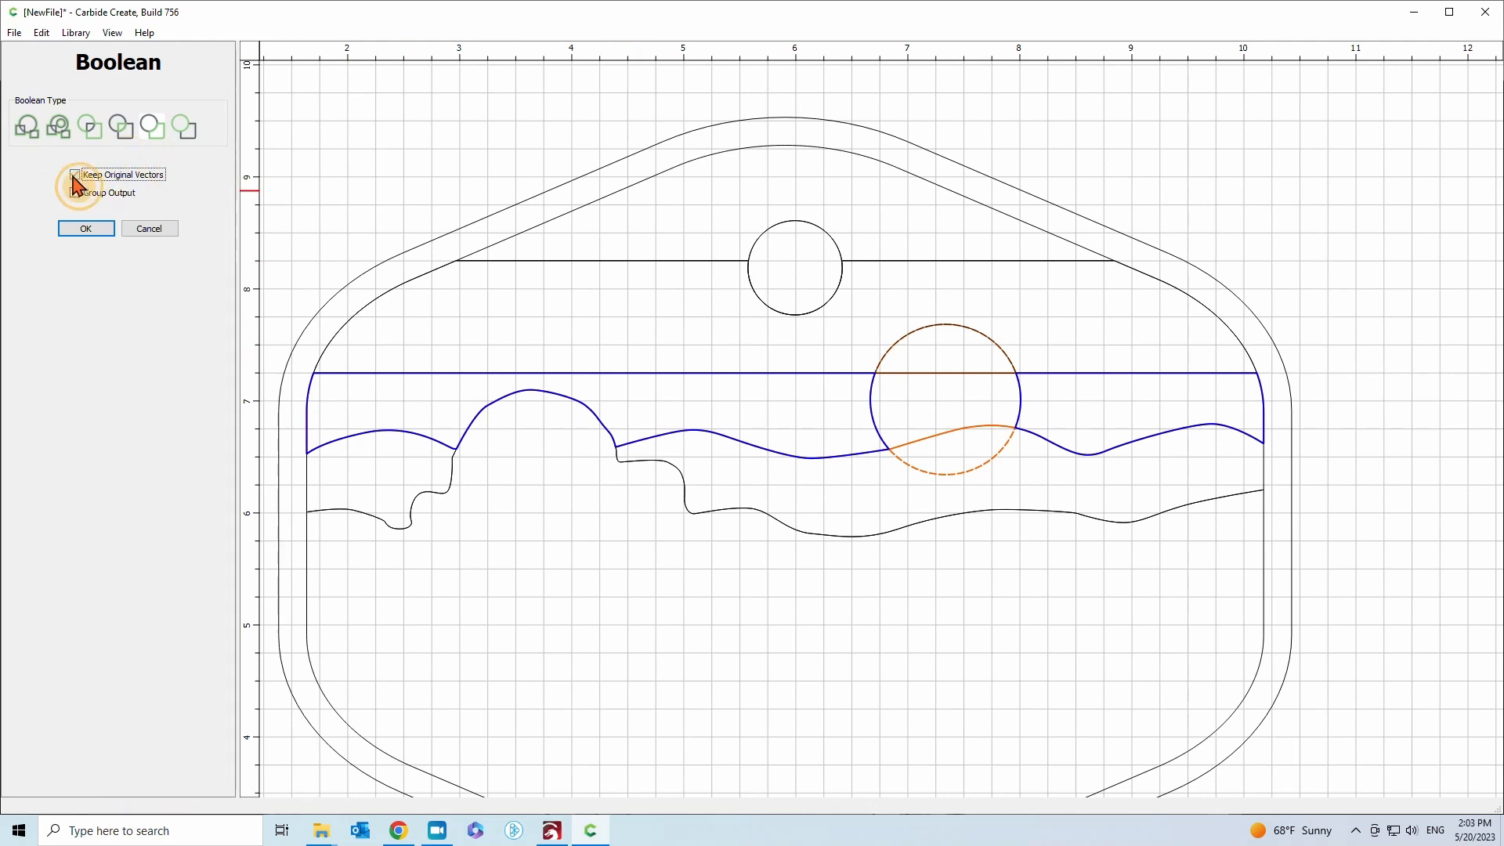
left_click(83, 229)
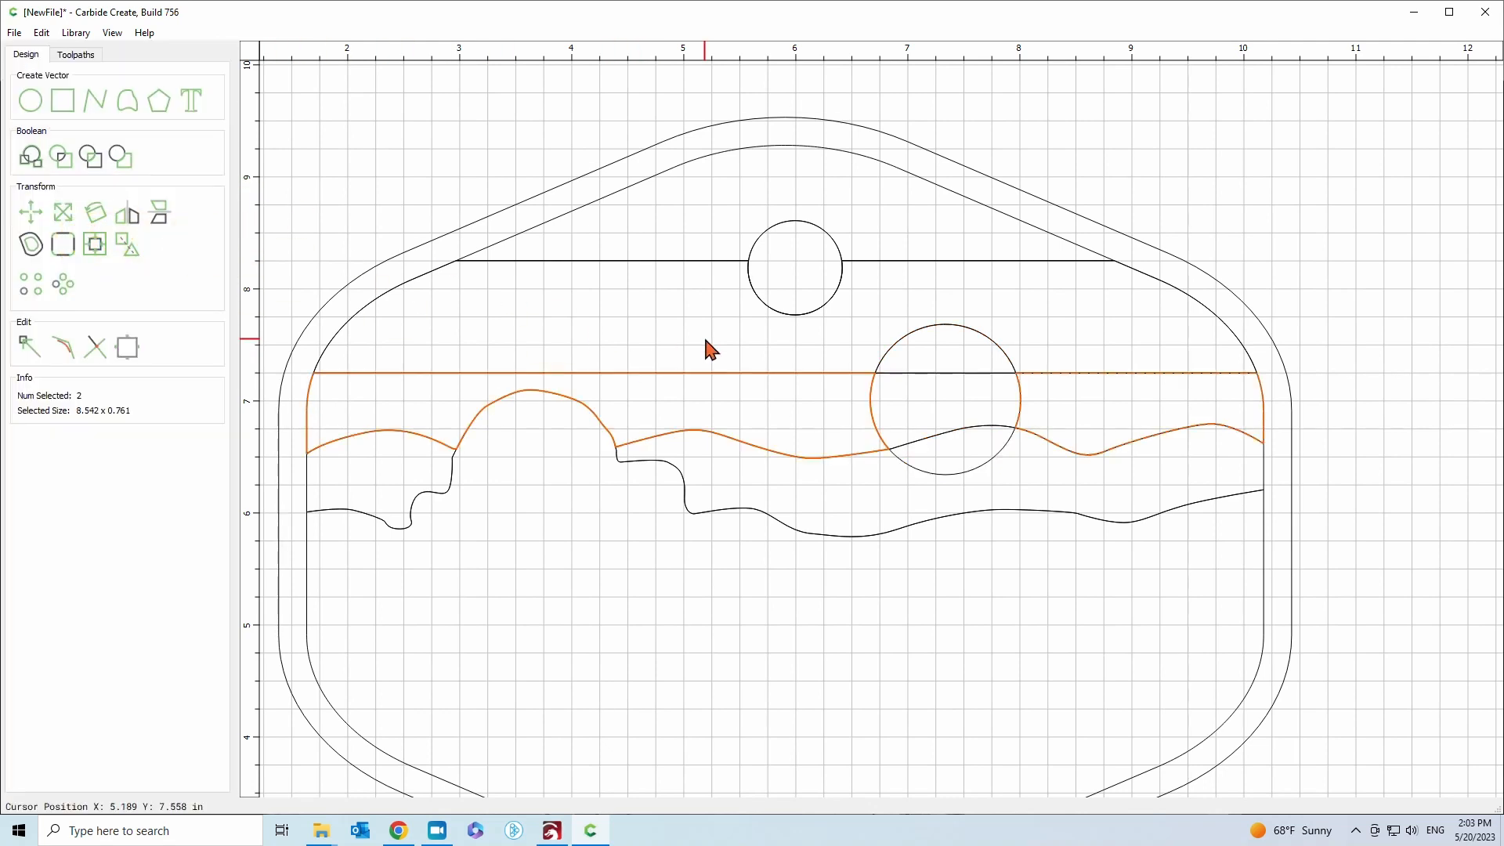
Delete the uncut lower sky band, and undo back to before the large sun was subtracted from it
left_click(943, 377)
left_click(942, 391)
left_click(938, 376)
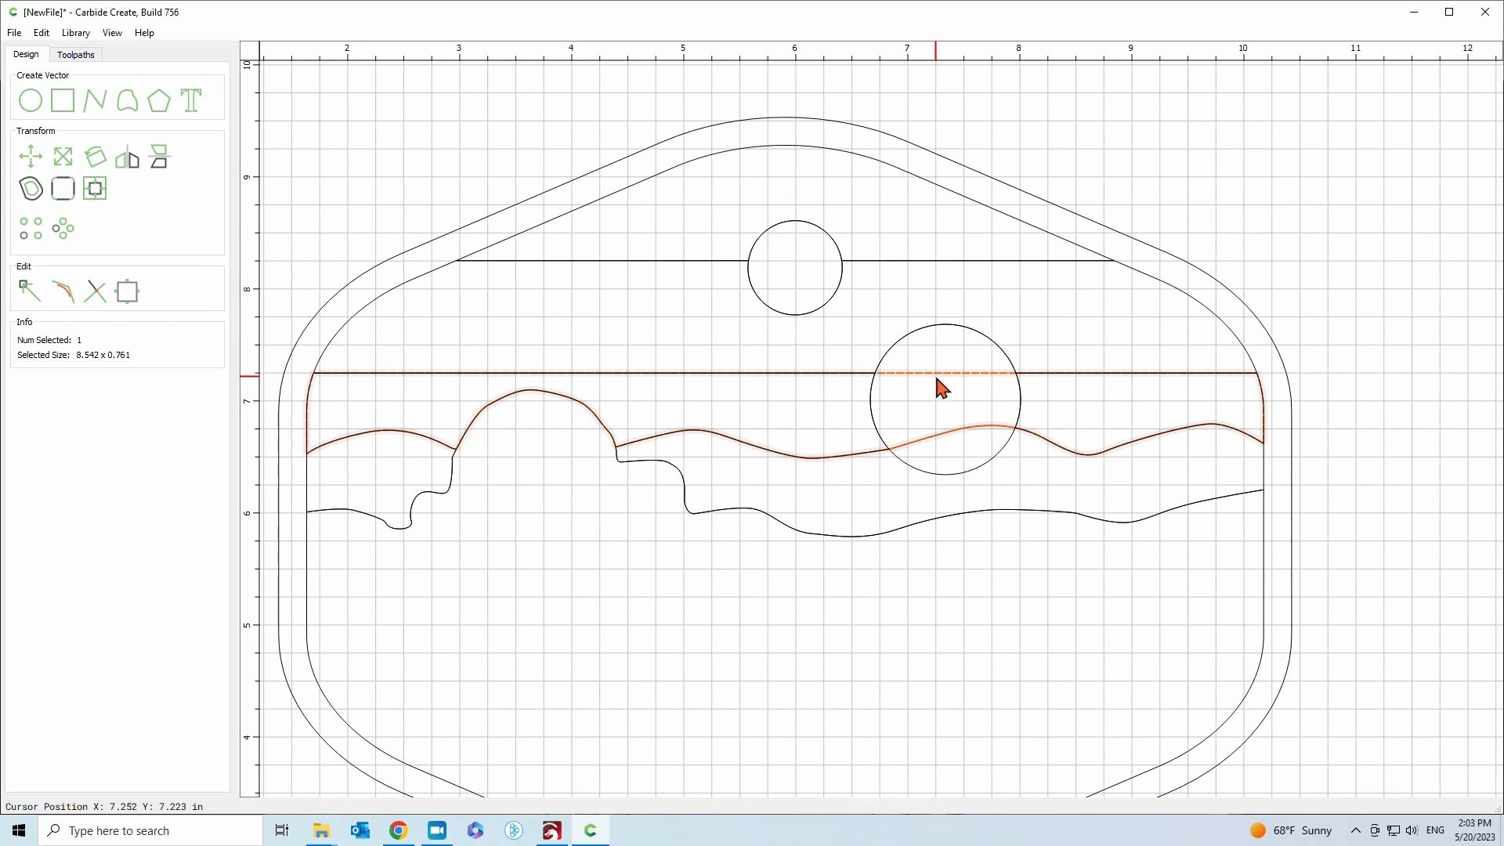
left_click(942, 390)
left_click(803, 373)
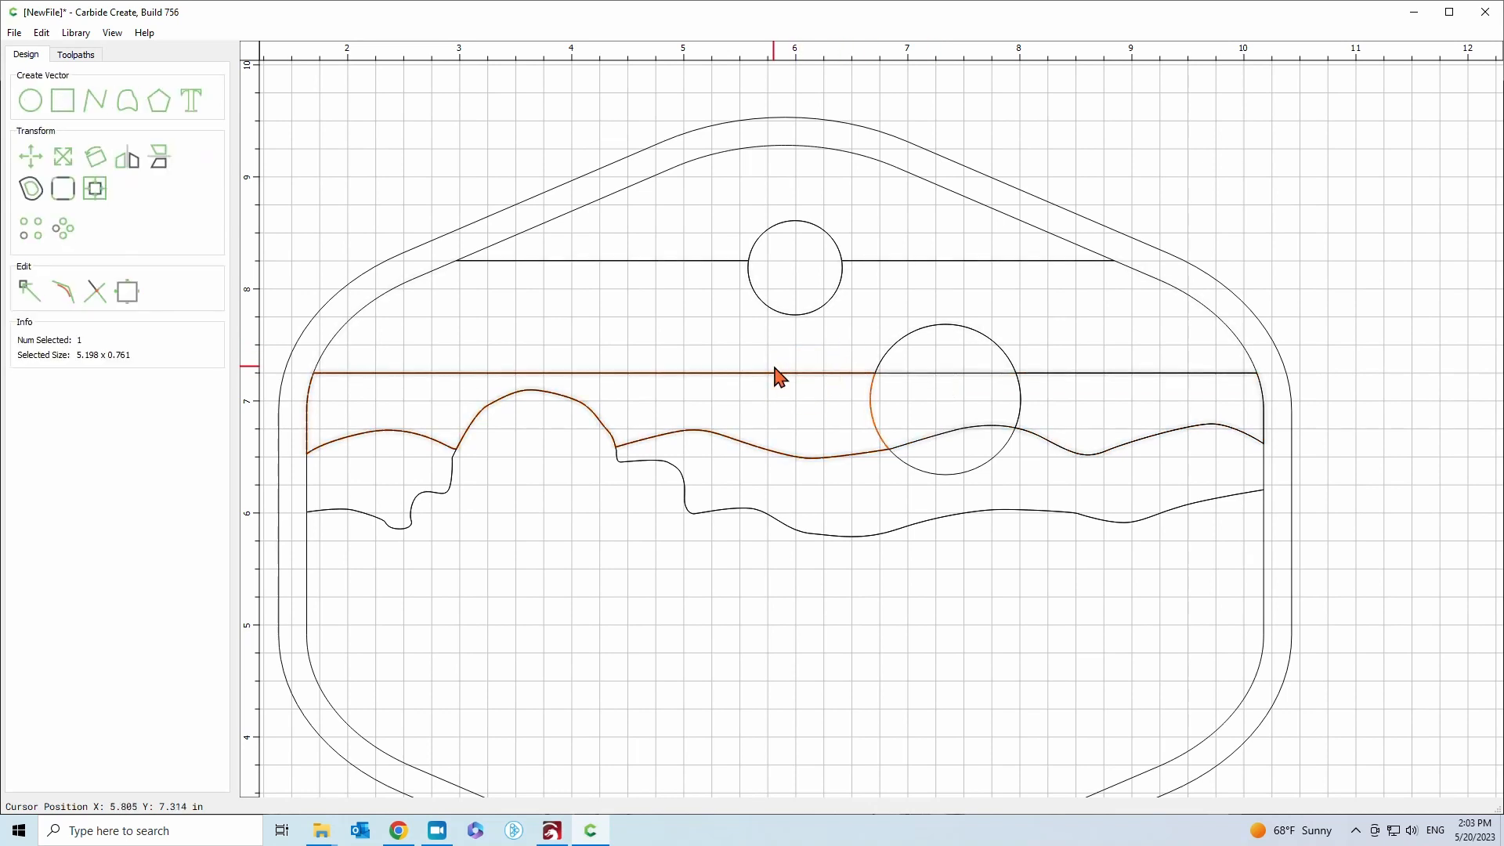
left_click(778, 375, "shift")
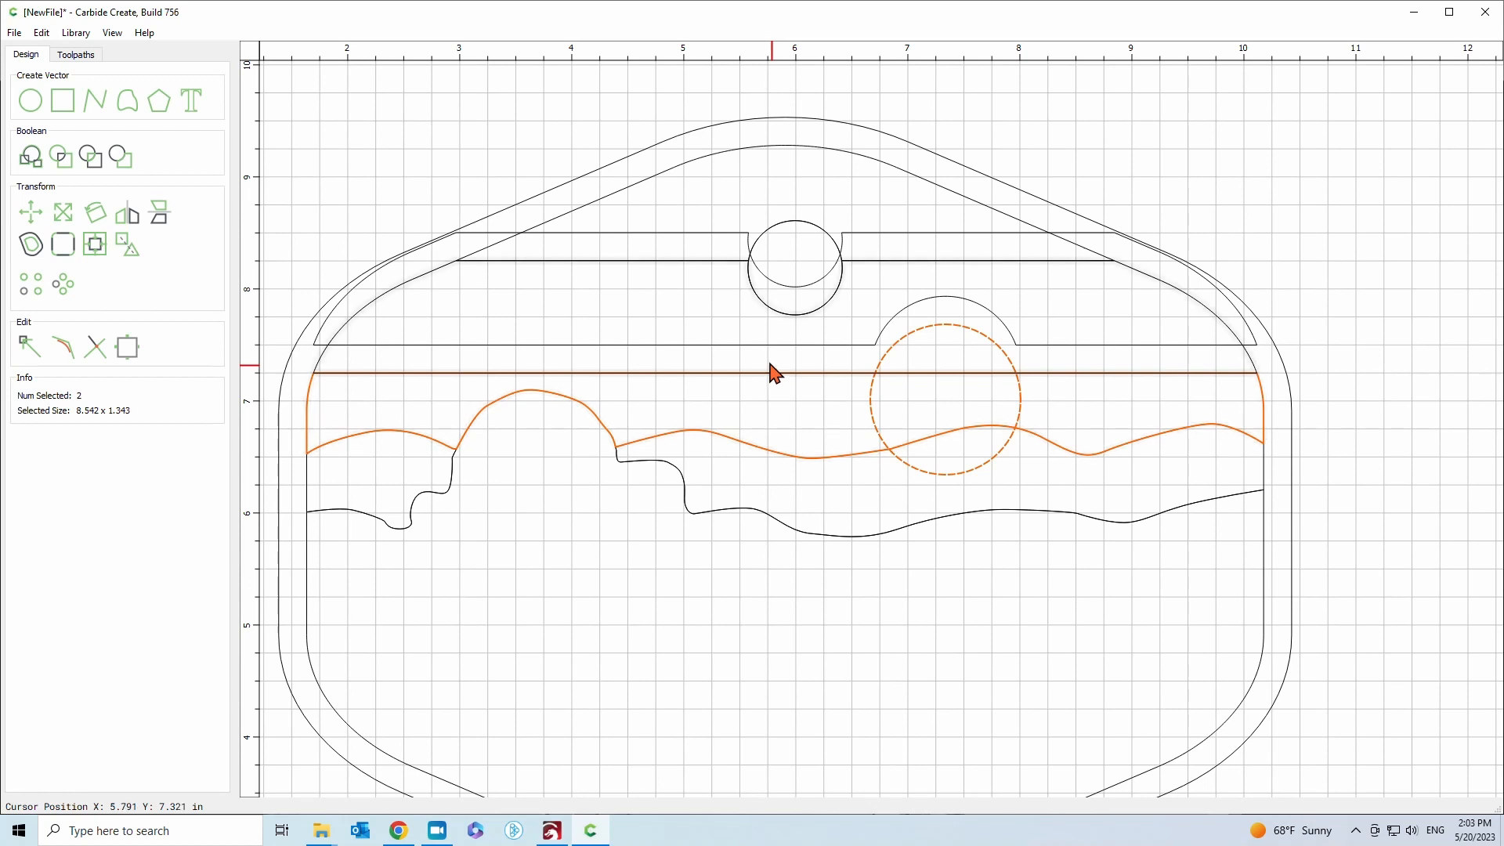
Return the raised cut-out middle band to its position, and nudge the lower sky band up and back down to check it
left_click(765, 345)
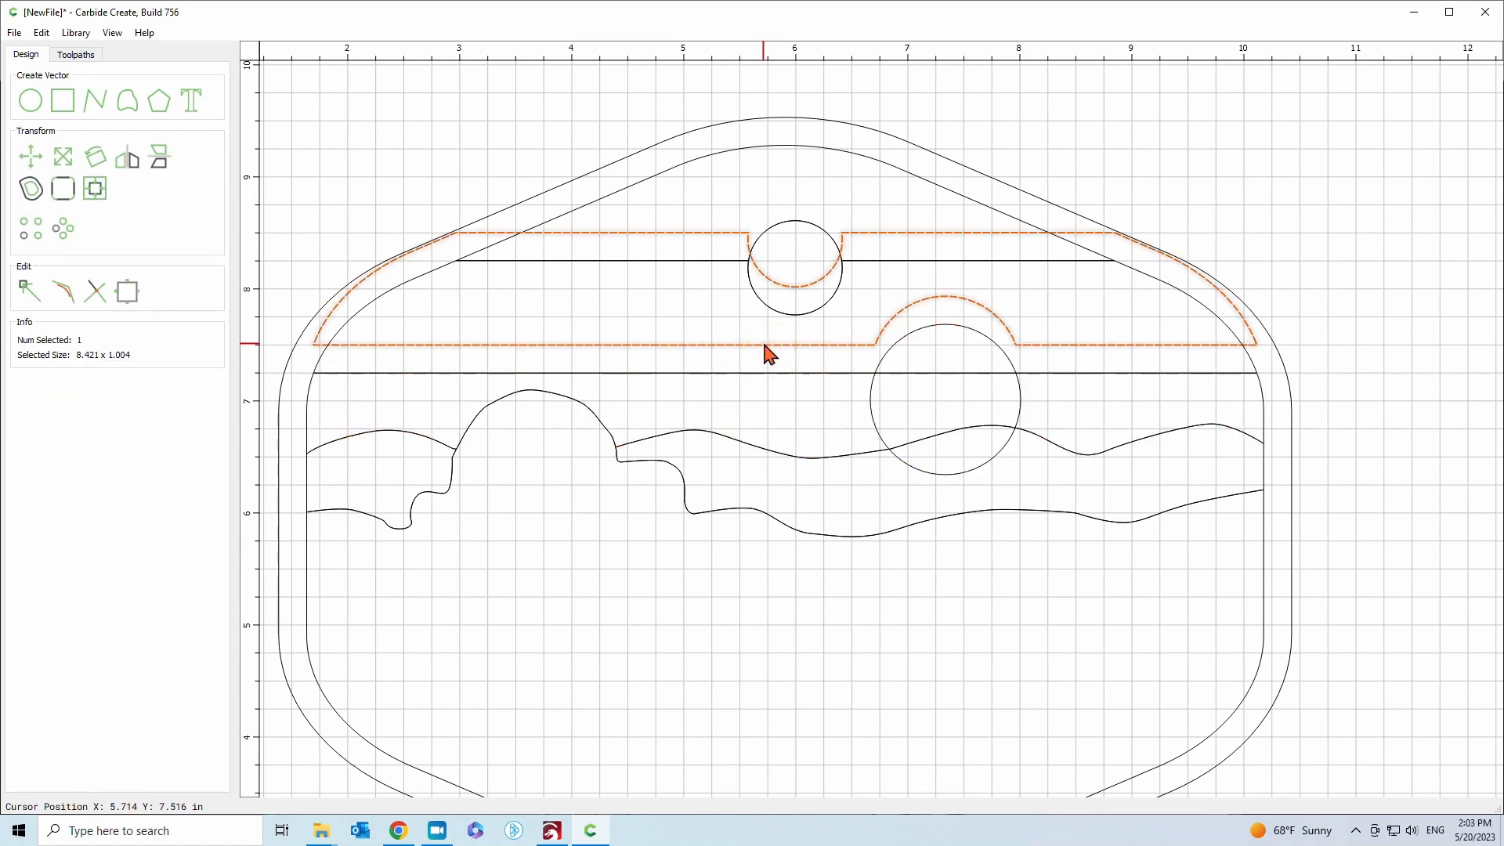
left_click(934, 390)
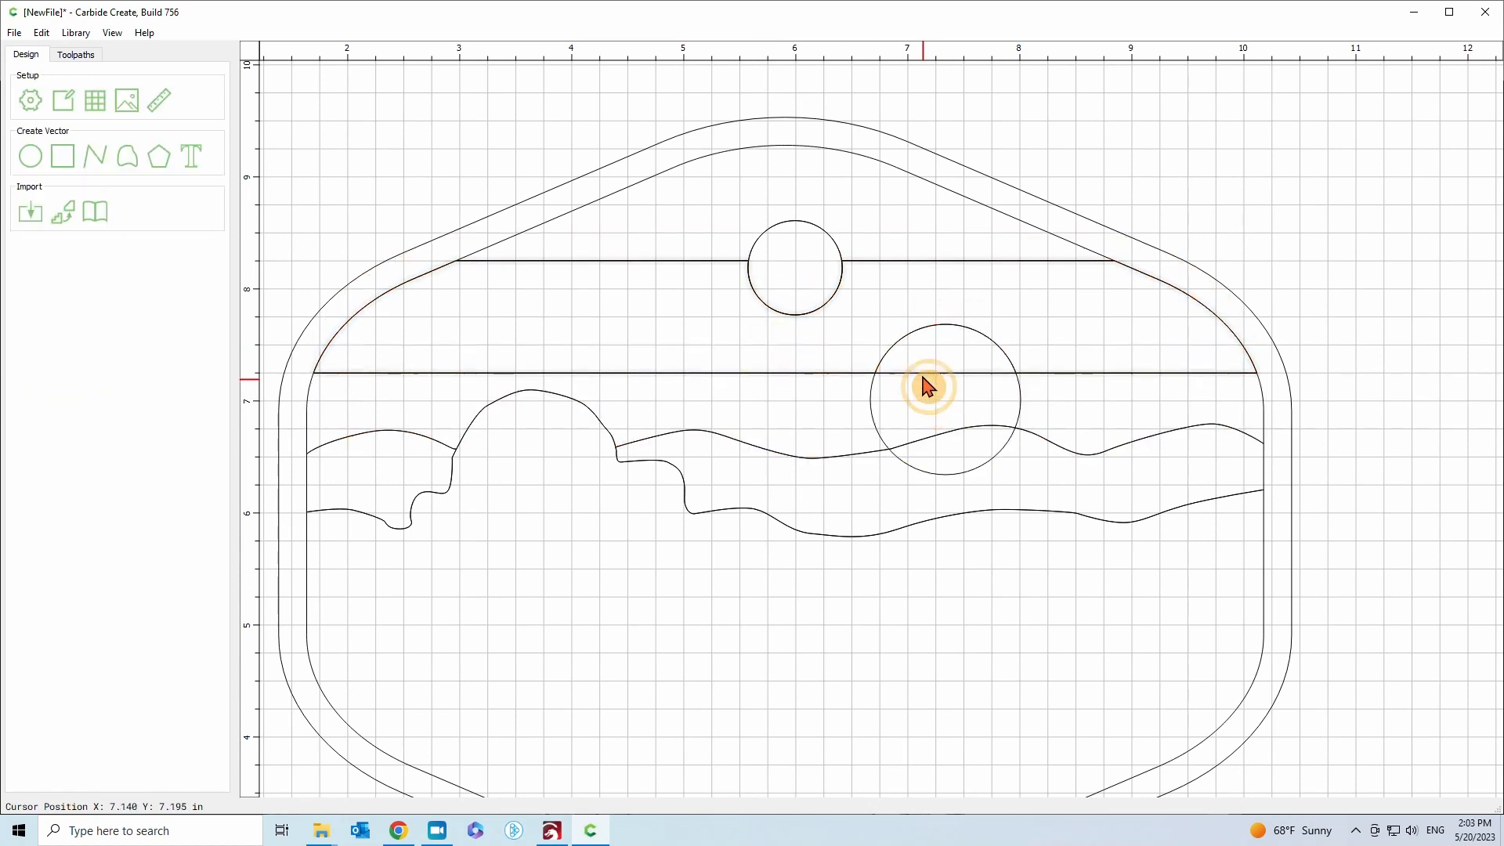
left_click(1263, 402)
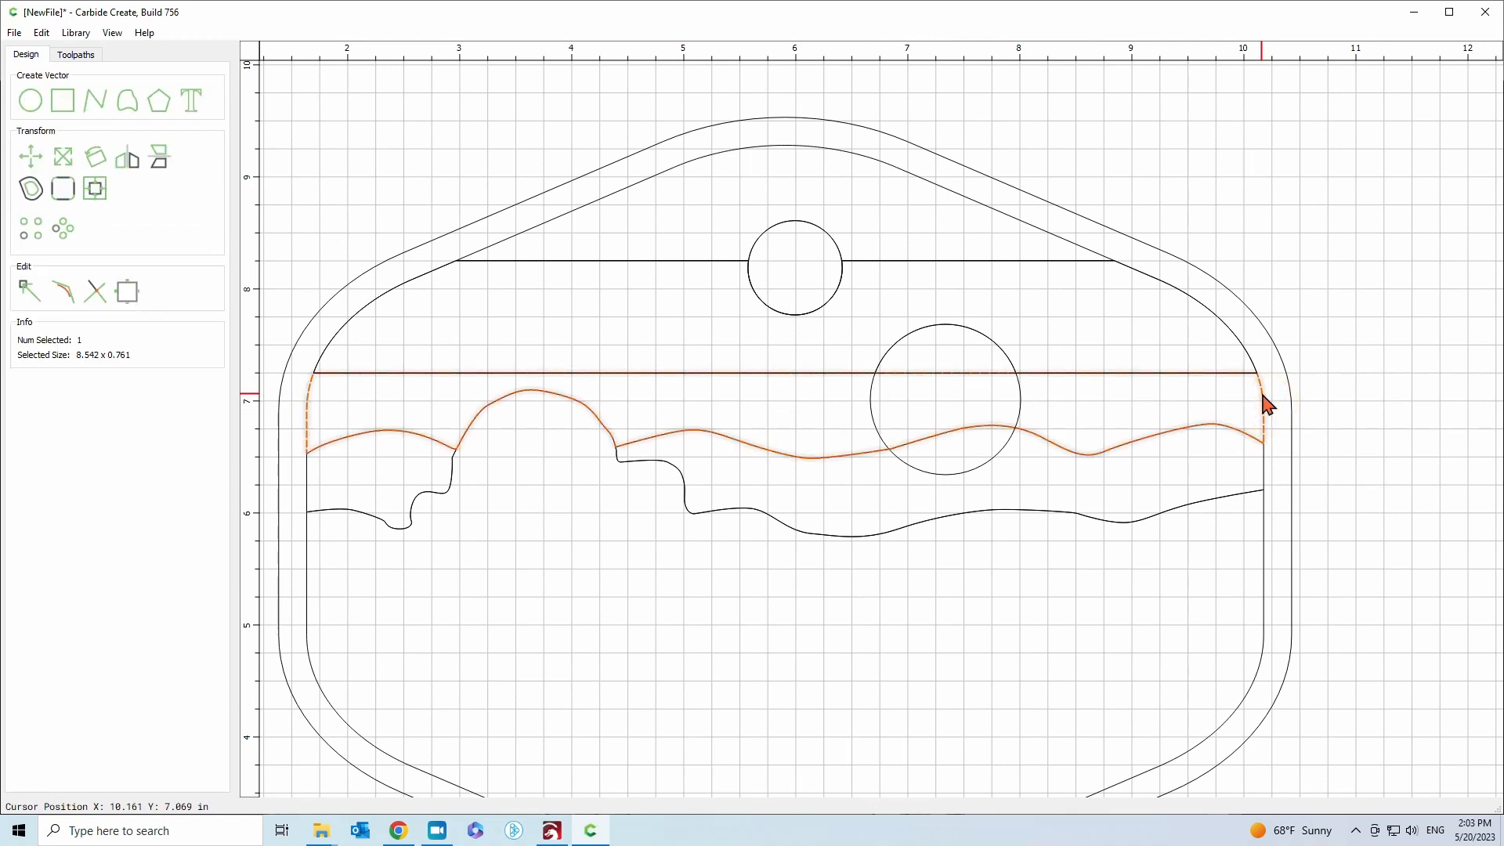
left_click(1074, 393)
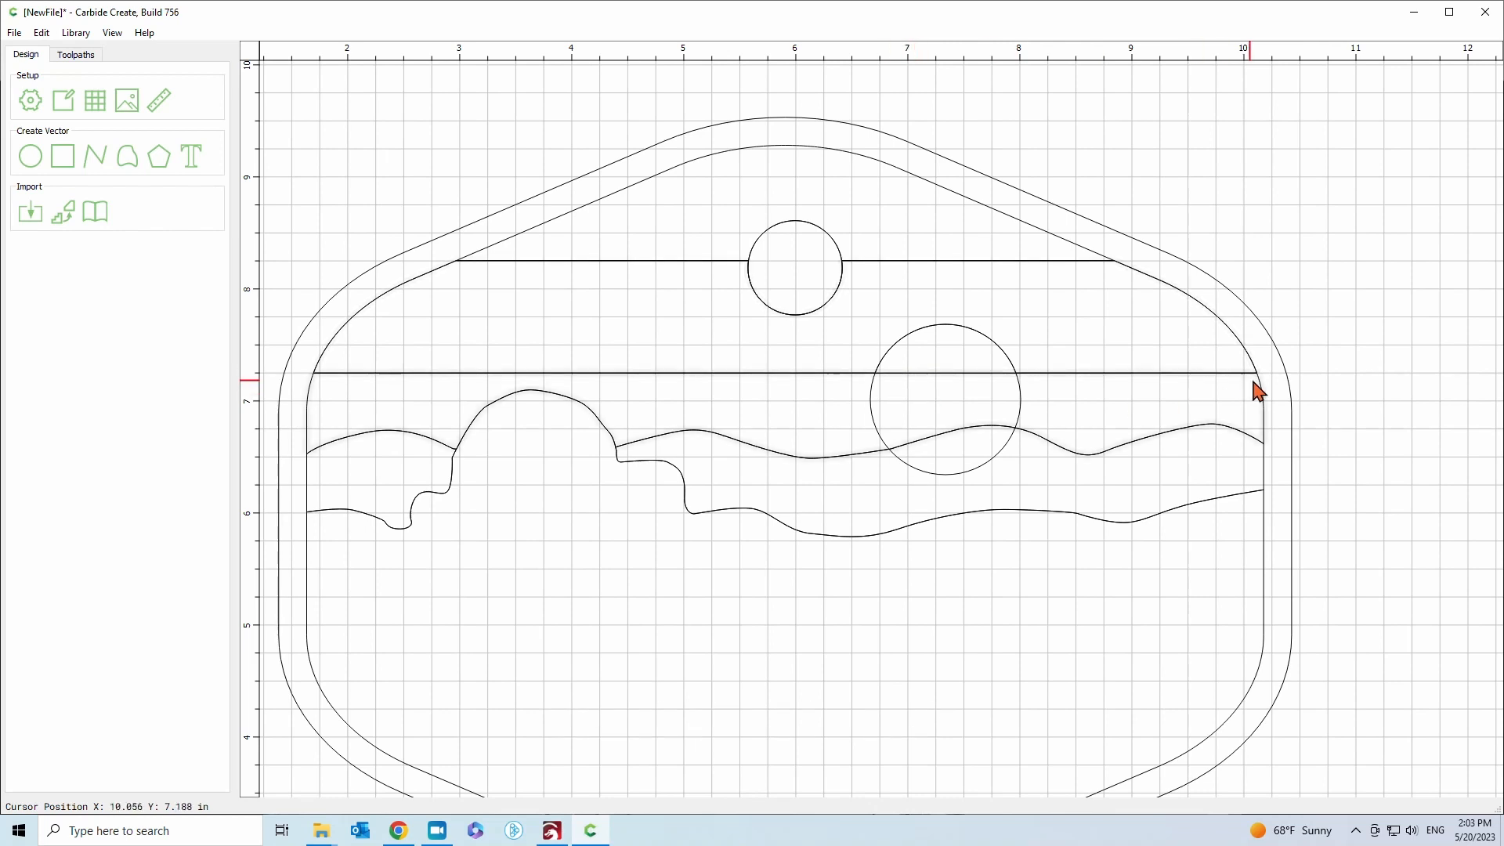
left_click(1264, 400)
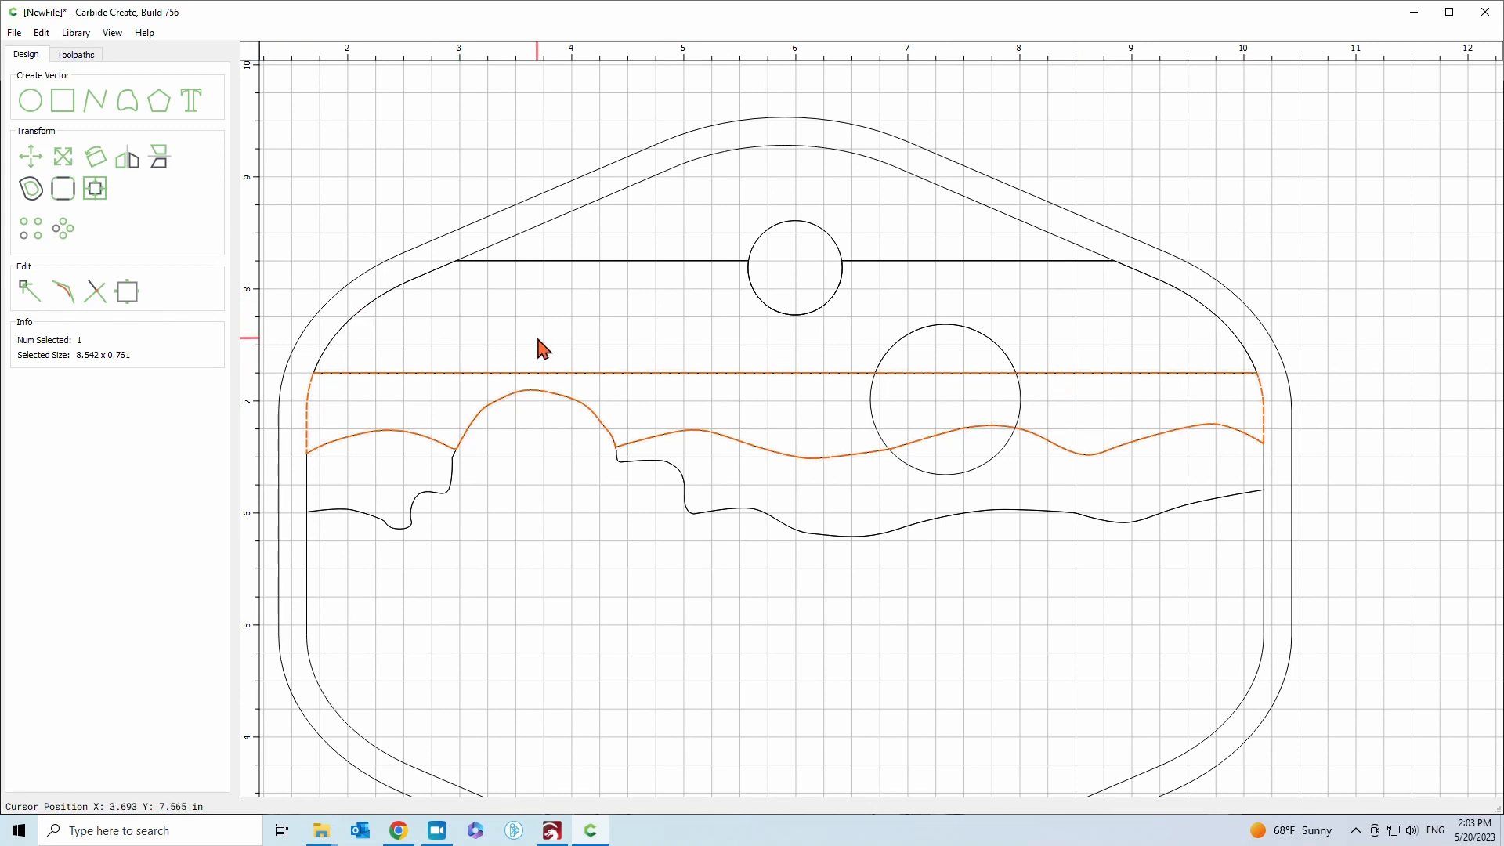
key("Up")
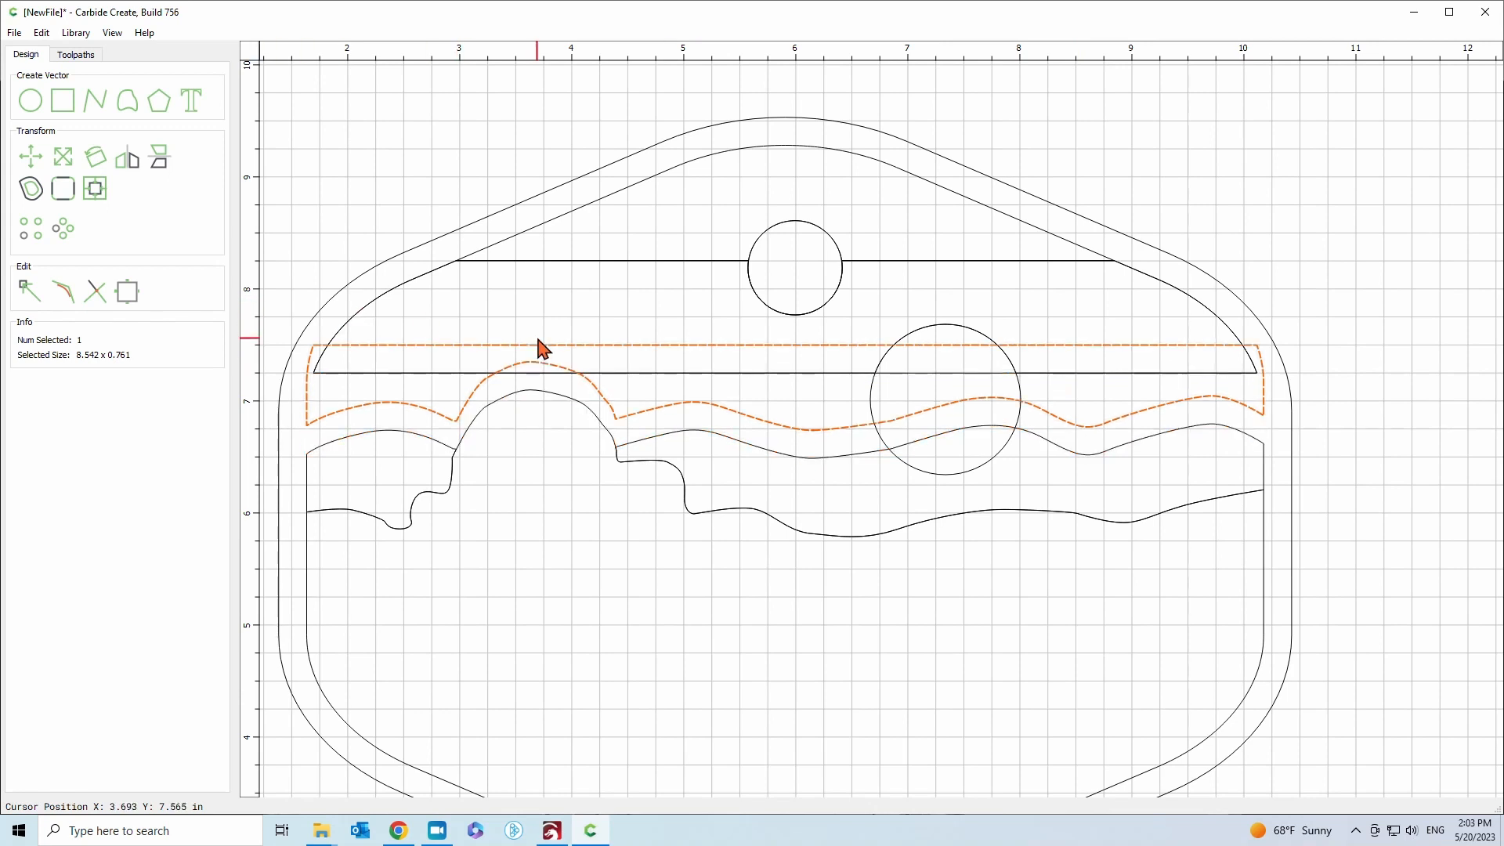
key("Down")
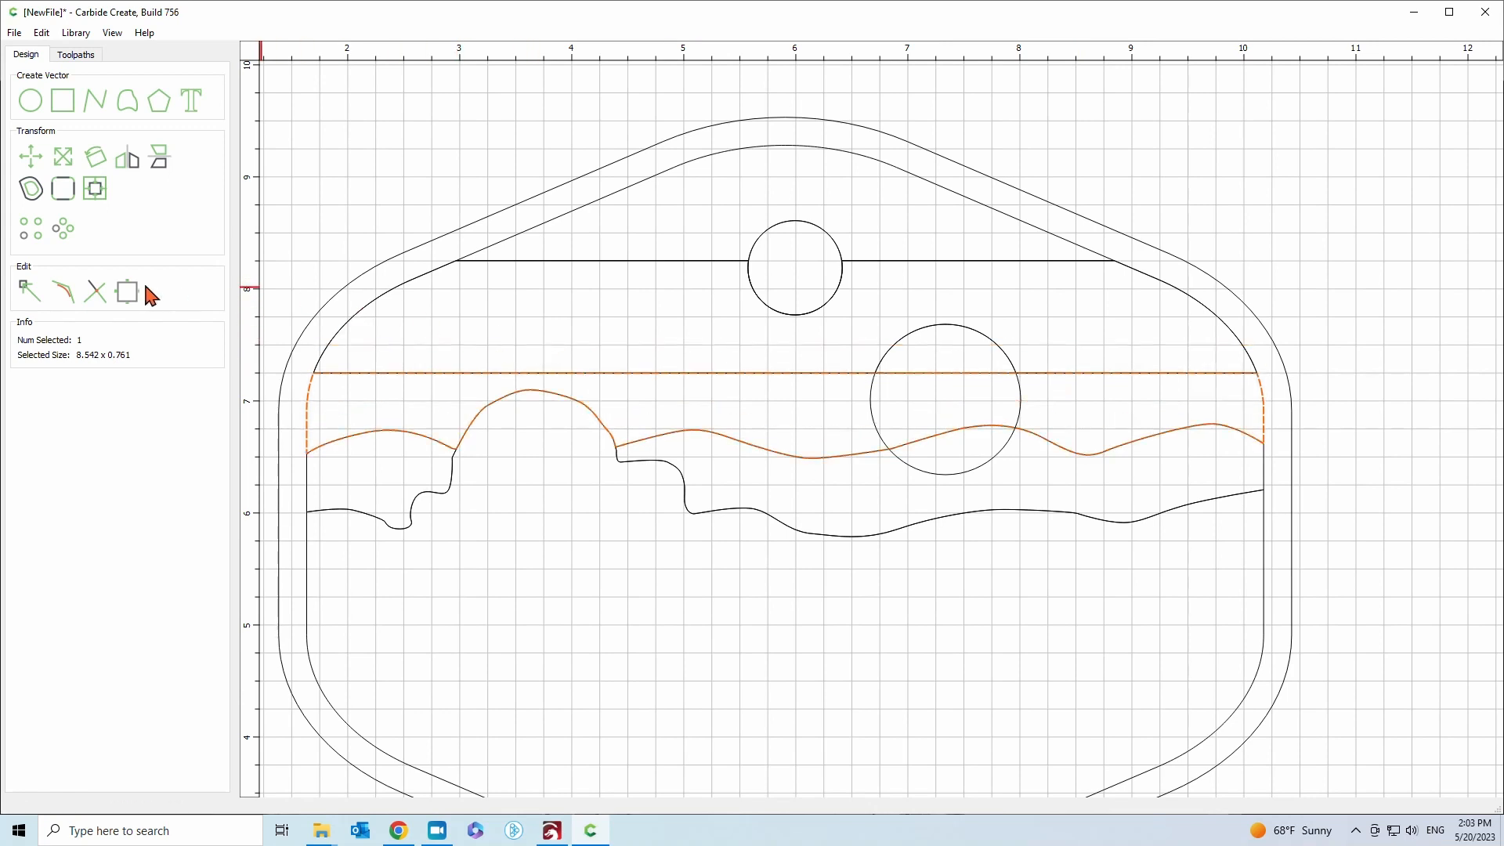
Subtract the large sun circle from the lower sky band again with a Boolean operation, keeping the original vectors
left_click(871, 402)
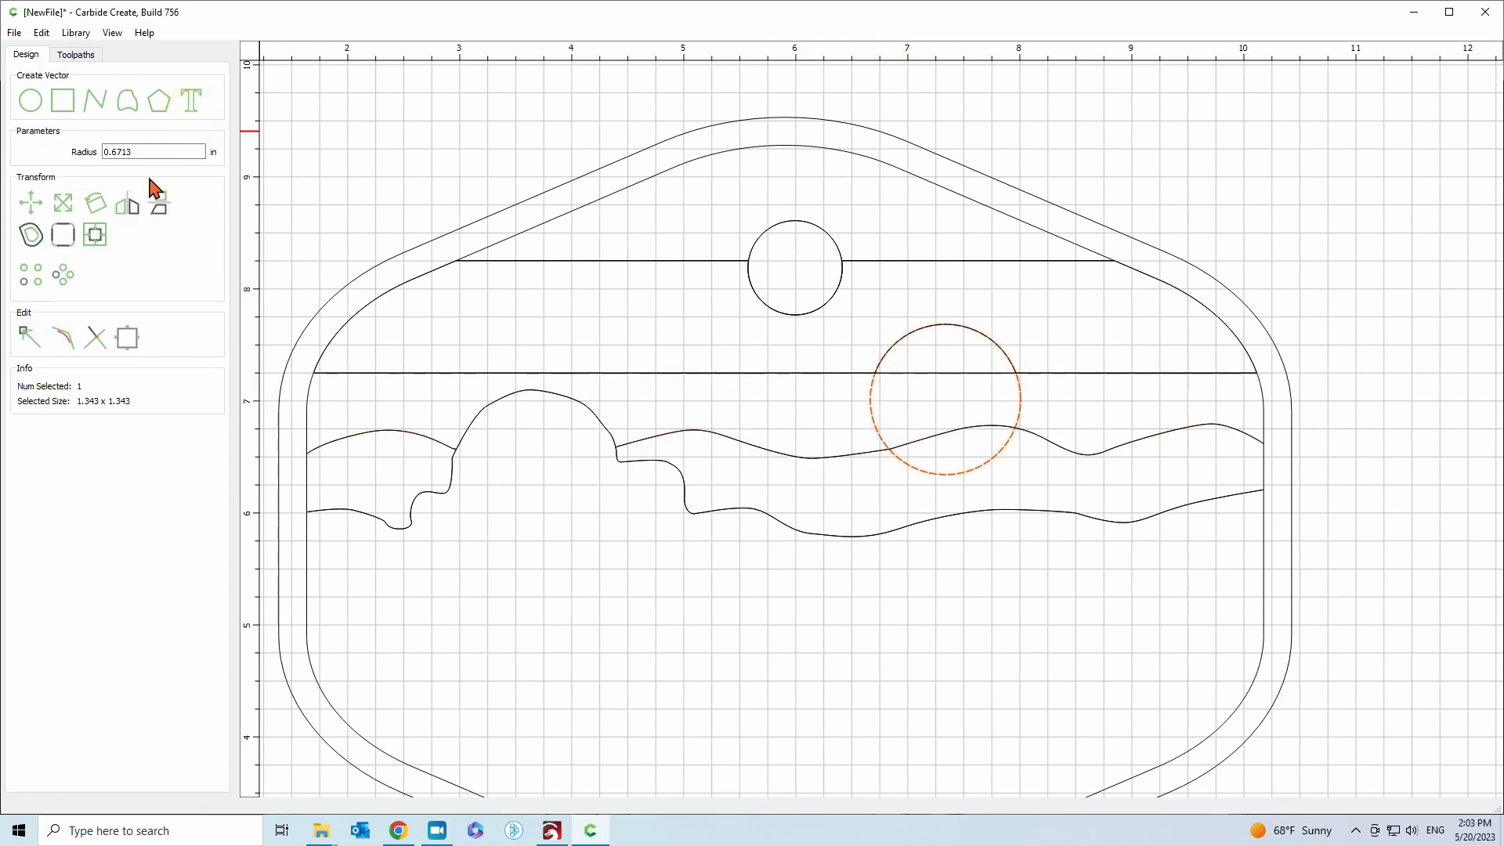
left_click(770, 374, "shift")
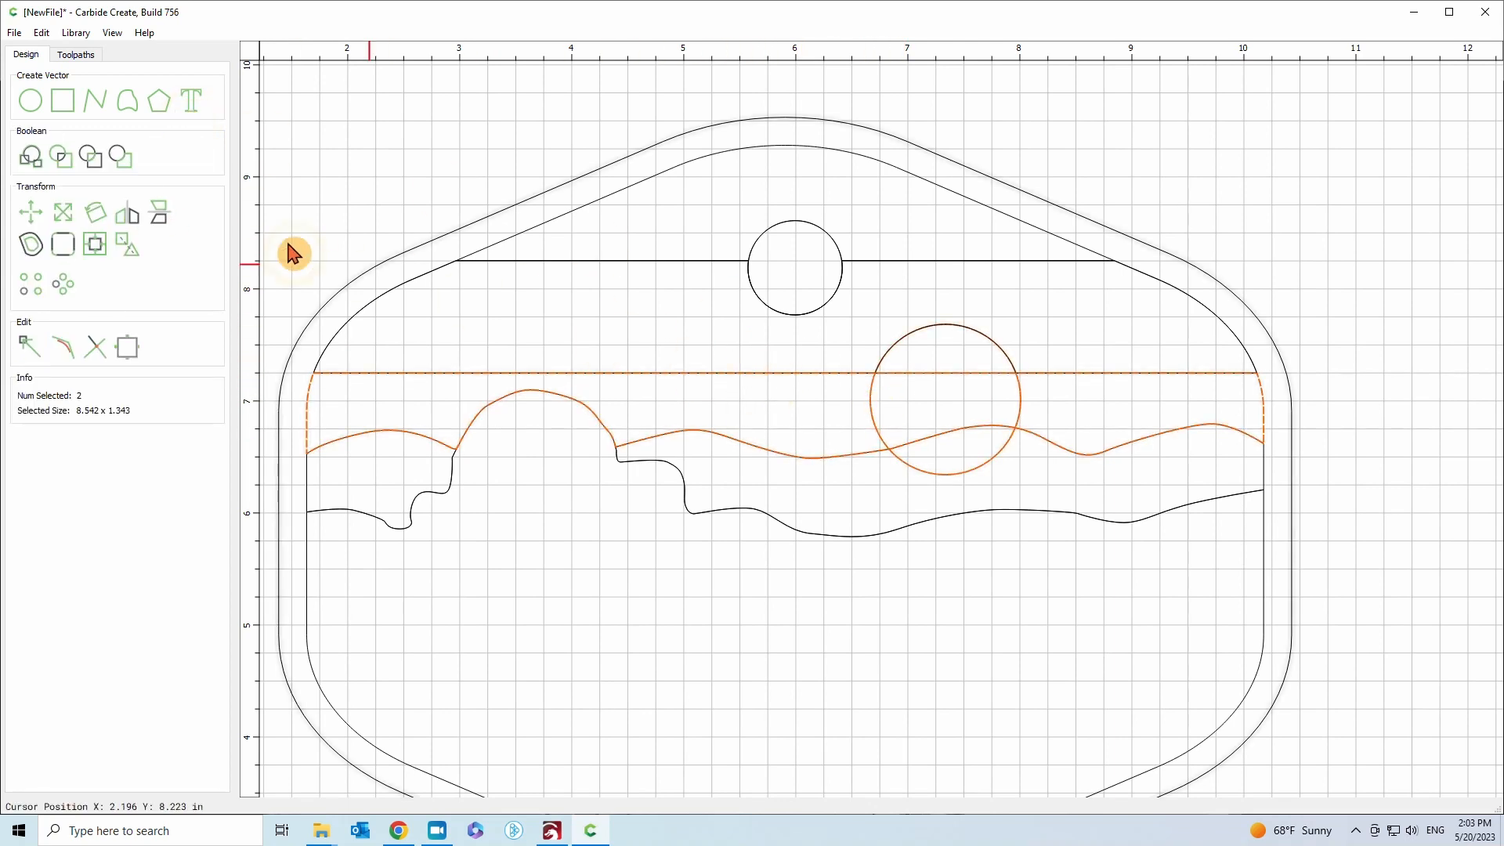
left_click(126, 159)
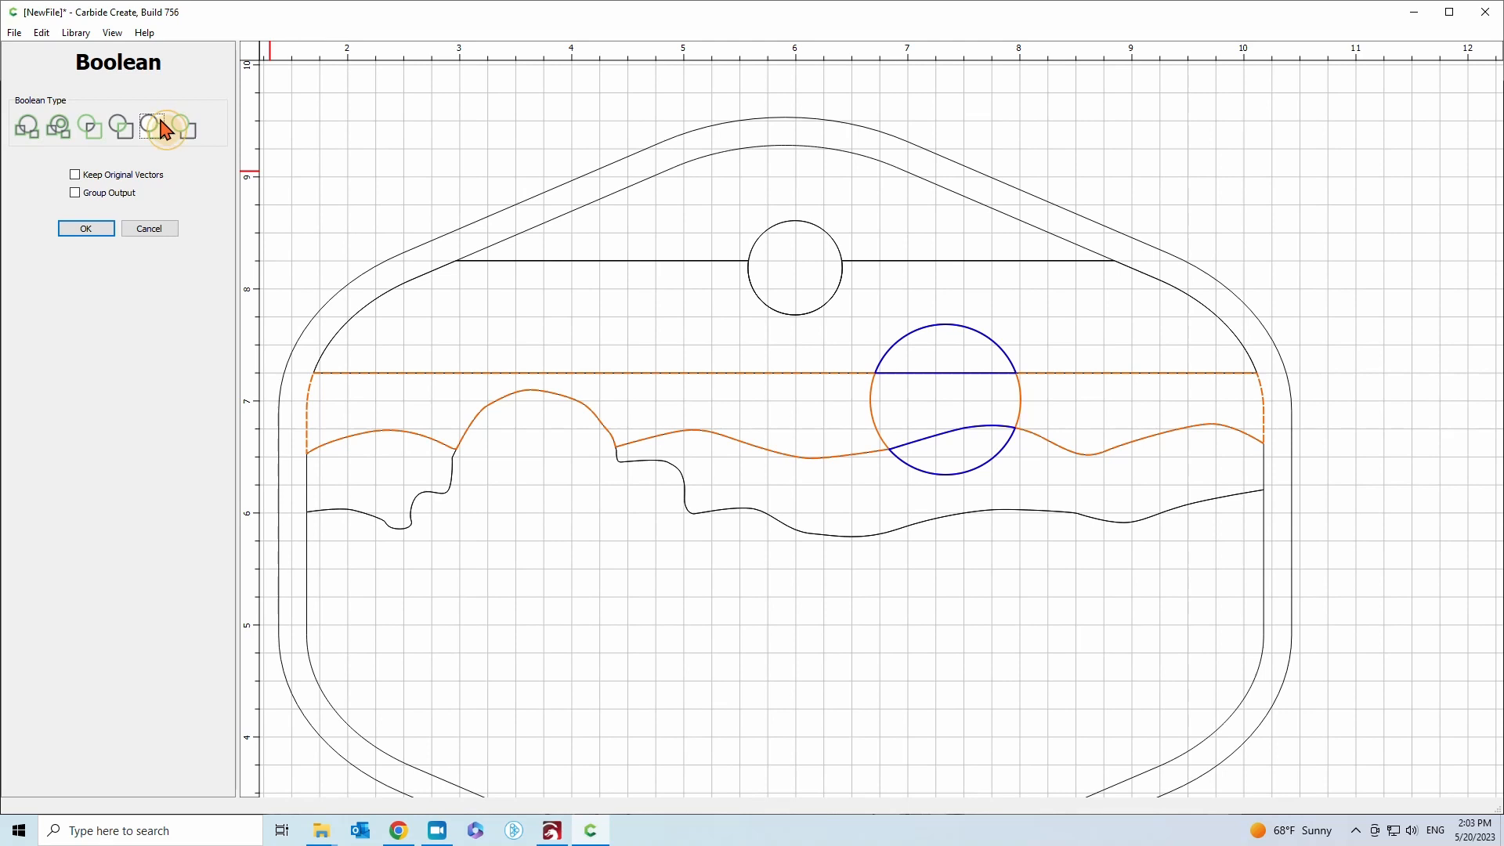
left_click(188, 133)
left_click(75, 175)
left_click(84, 228)
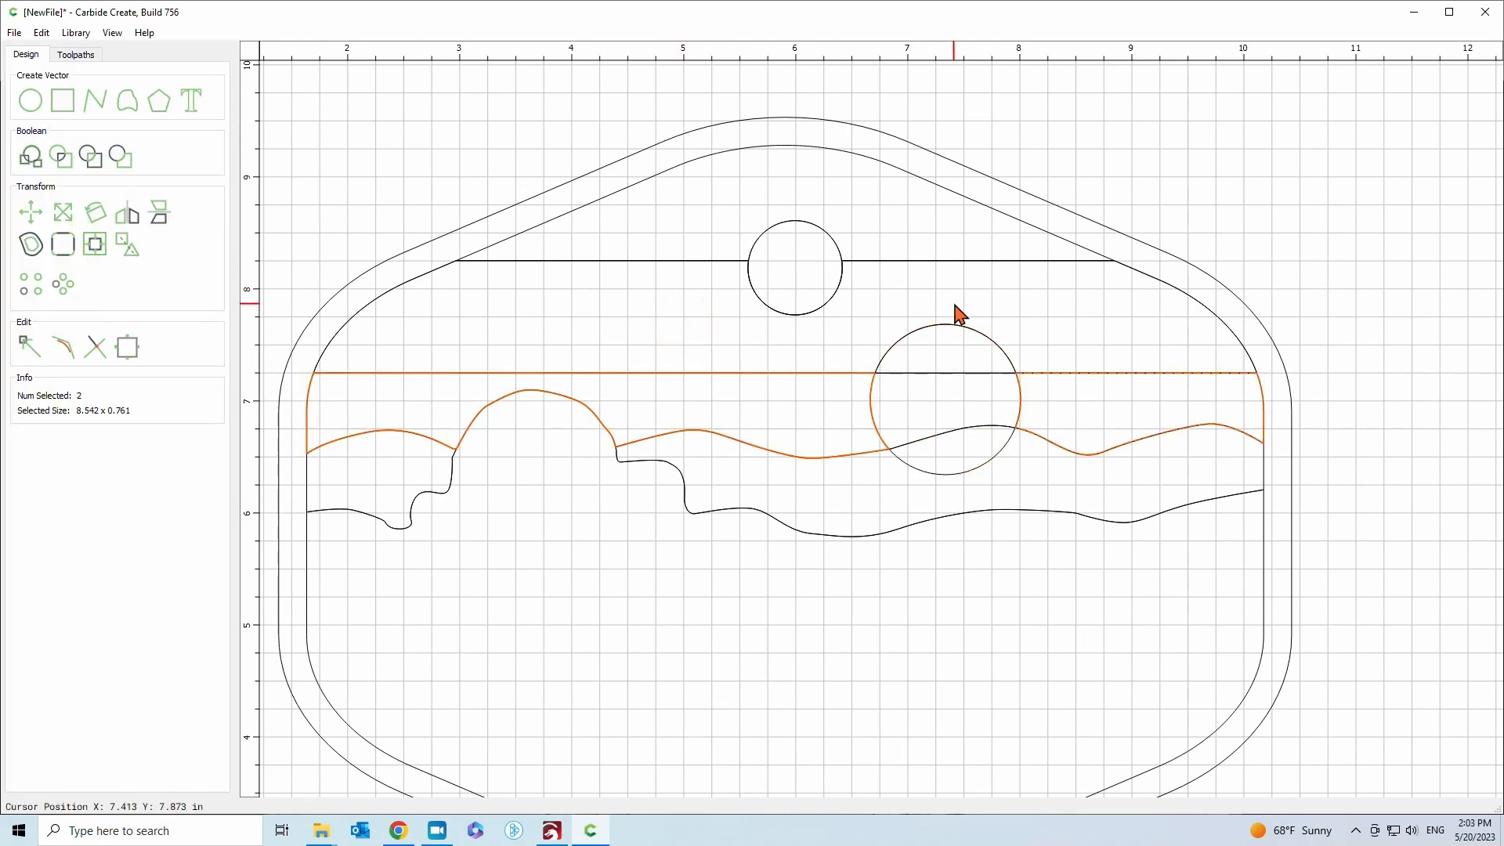
Nudge the cut-out middle sky band and the large sun circle upward to separate them from the vectors underneath
left_click(944, 331)
left_click(948, 336)
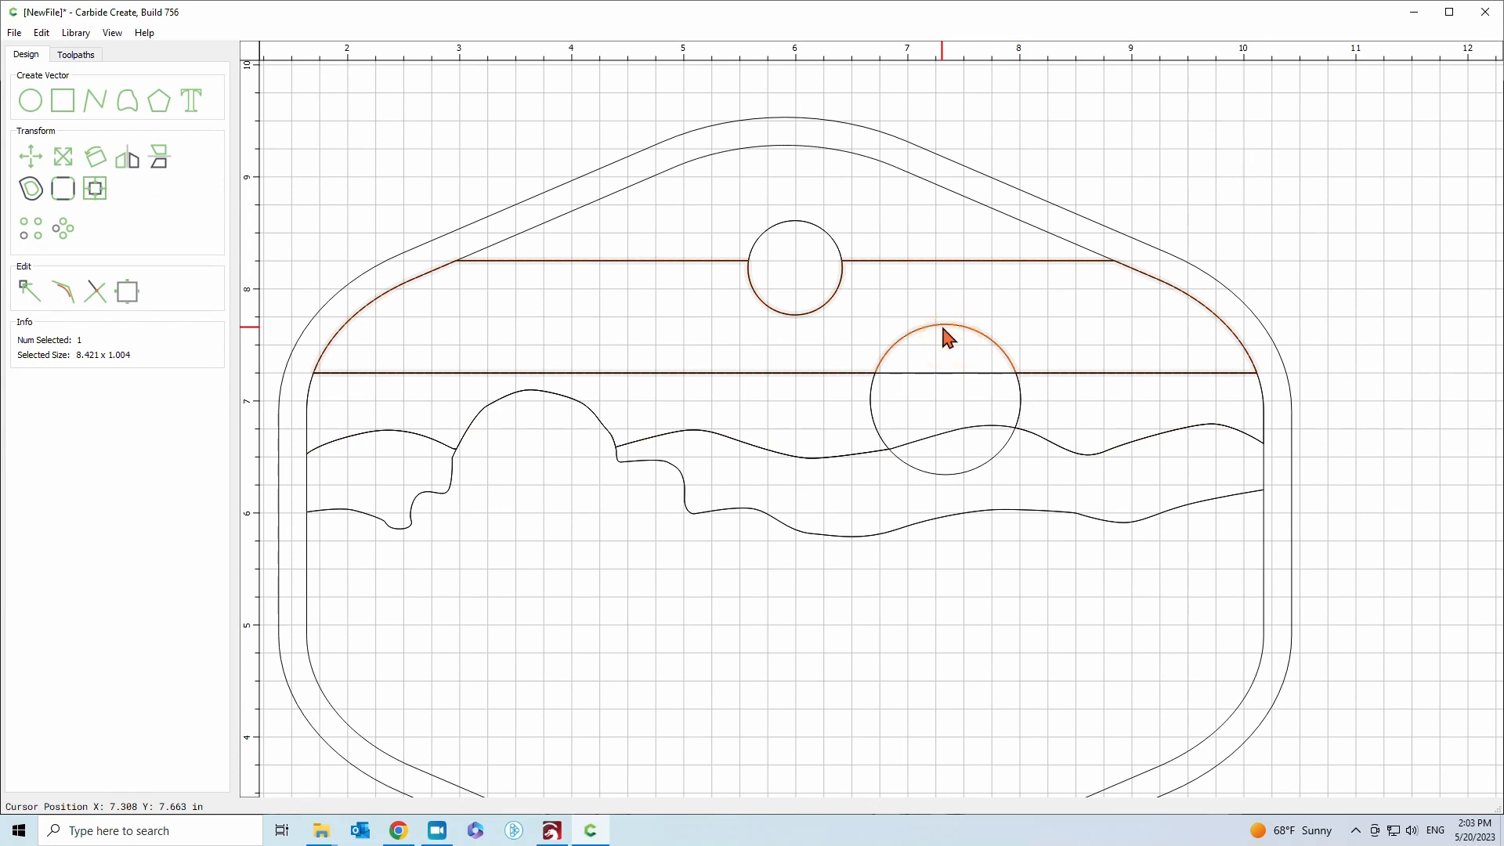
key("Up")
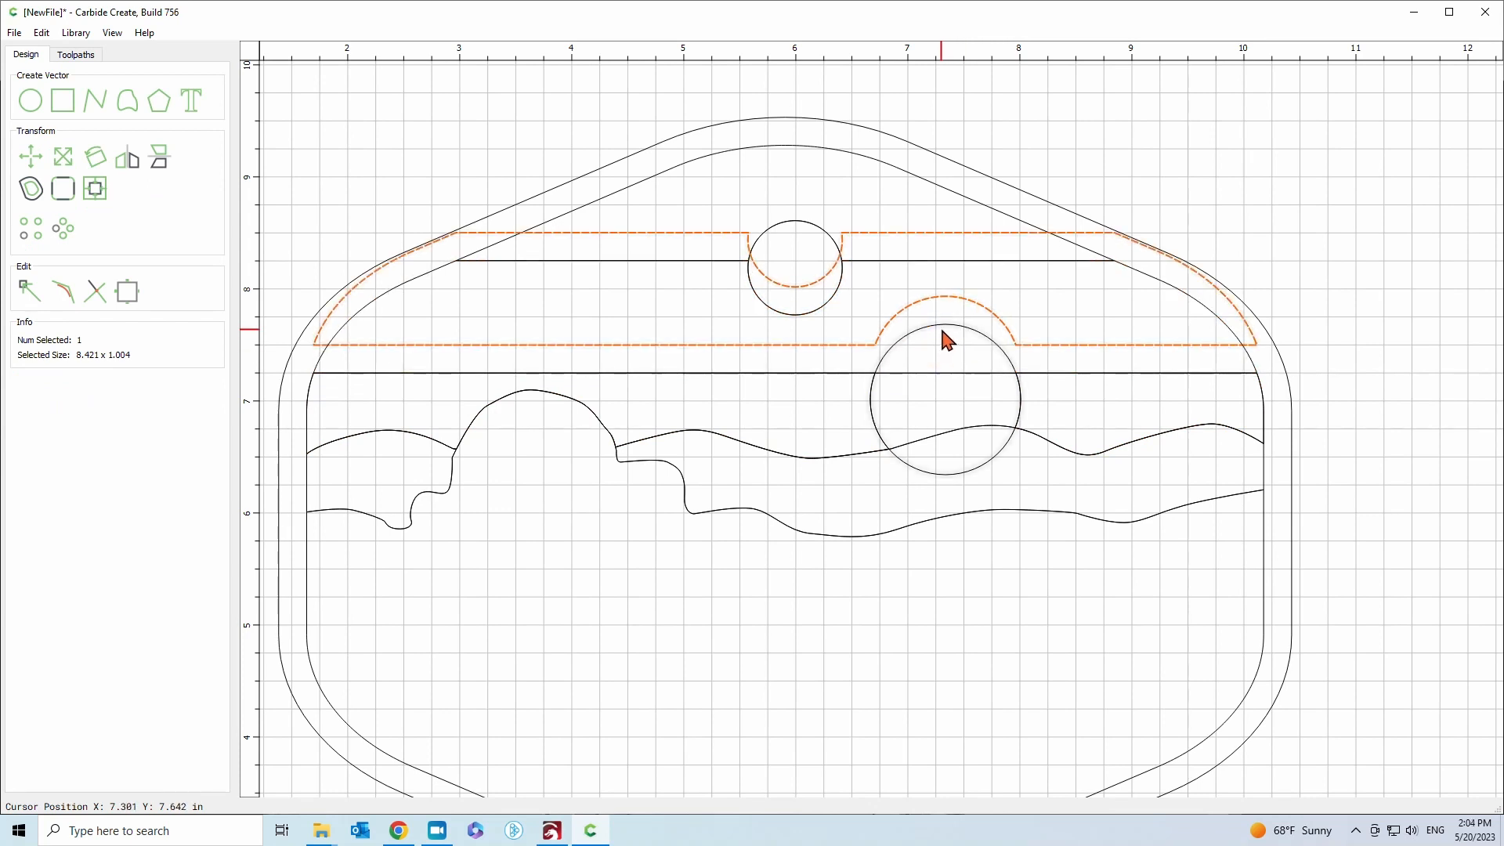
left_click(943, 329)
key("Up")
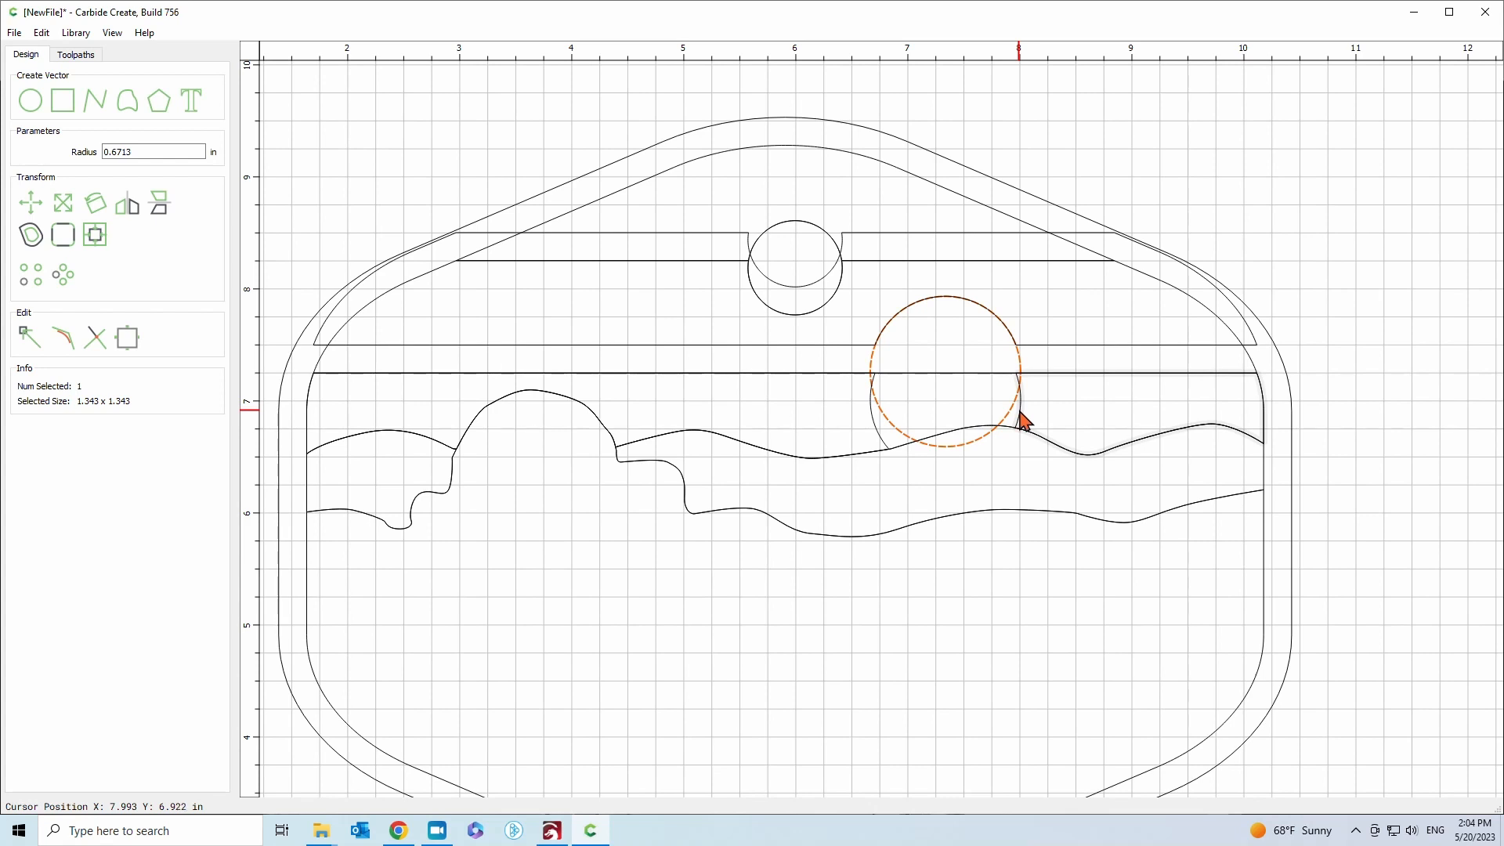
Delete the uncut lower sky band that runs through the large sun
left_click(950, 373)
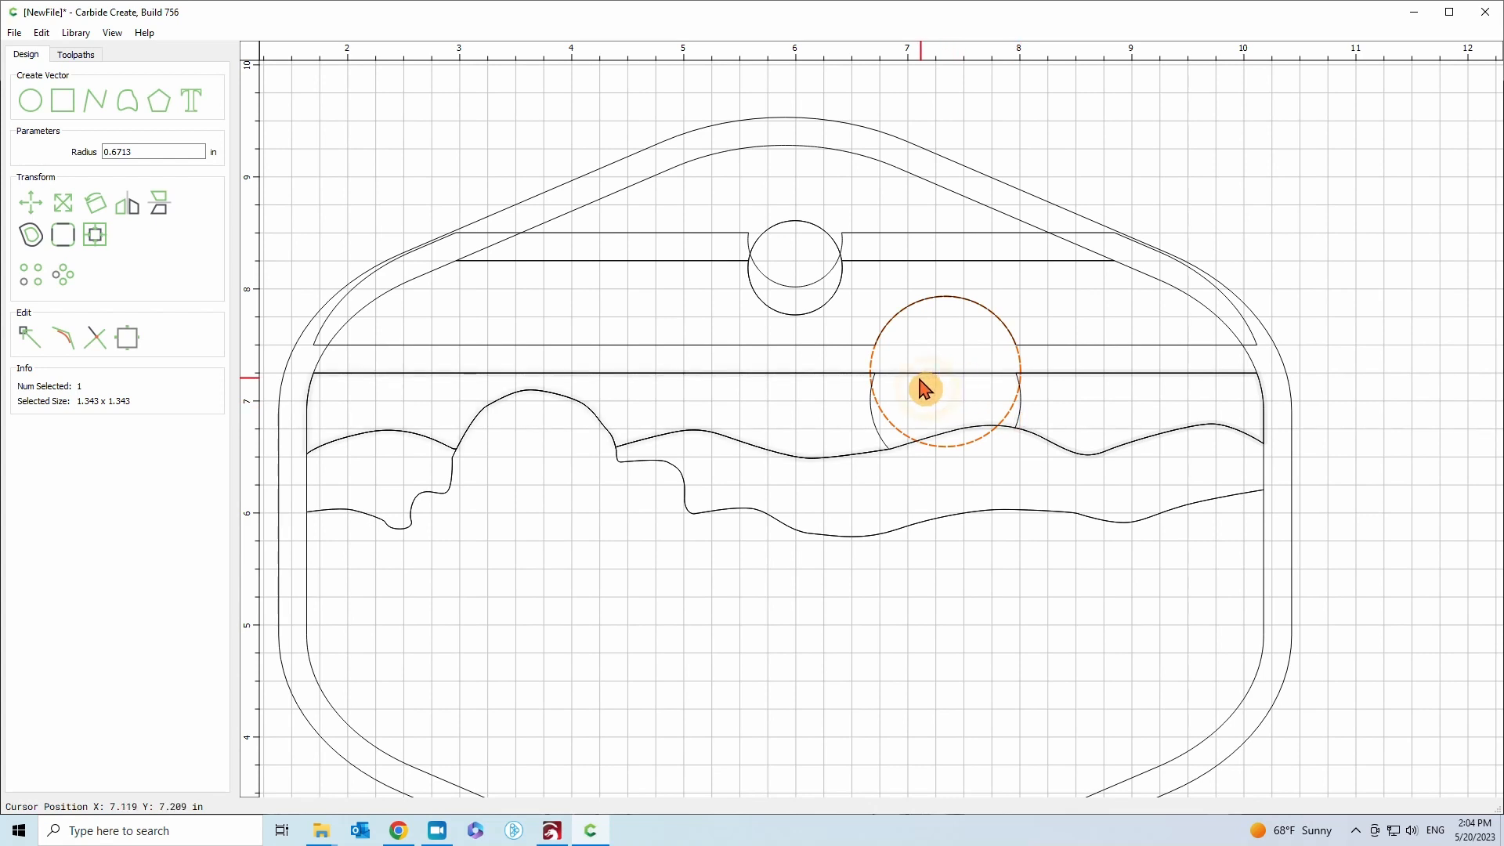
left_click(938, 381)
left_click(954, 437)
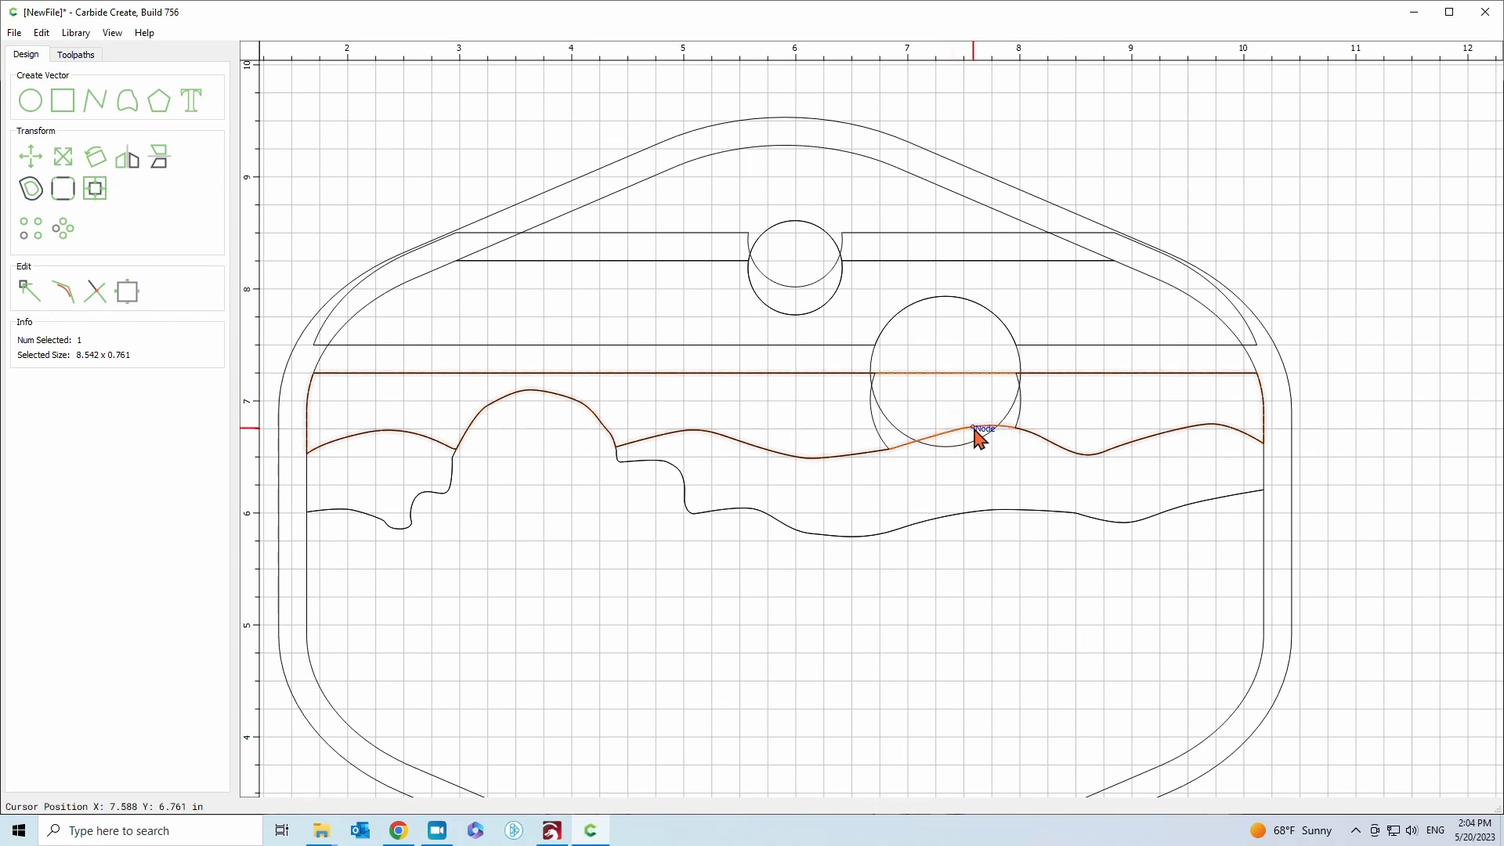
left_click(975, 459)
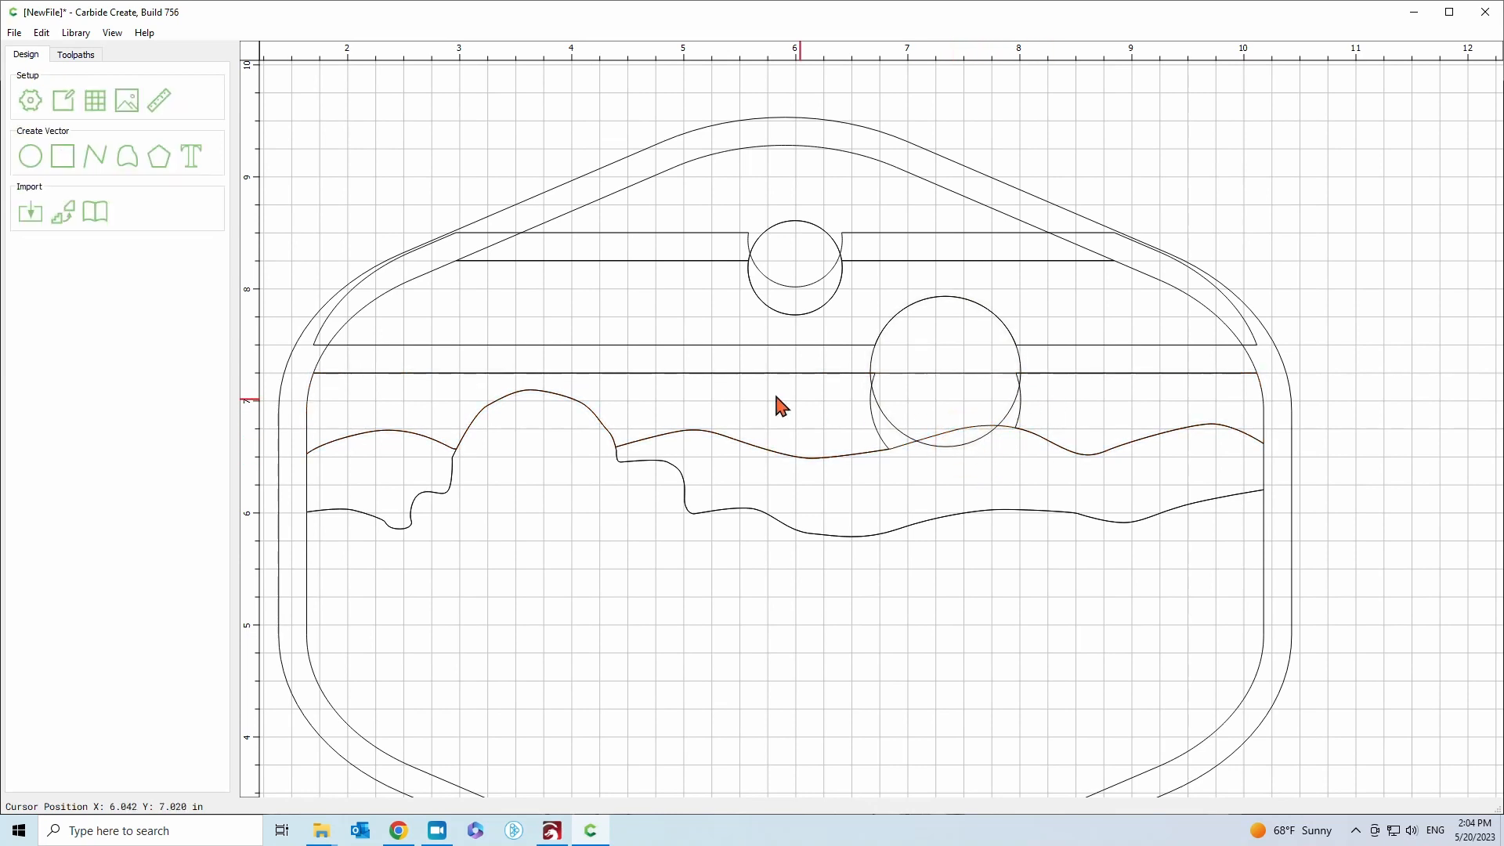
Return the raised large sun circle and the cut-out middle sky band to their original positions
left_click(945, 445)
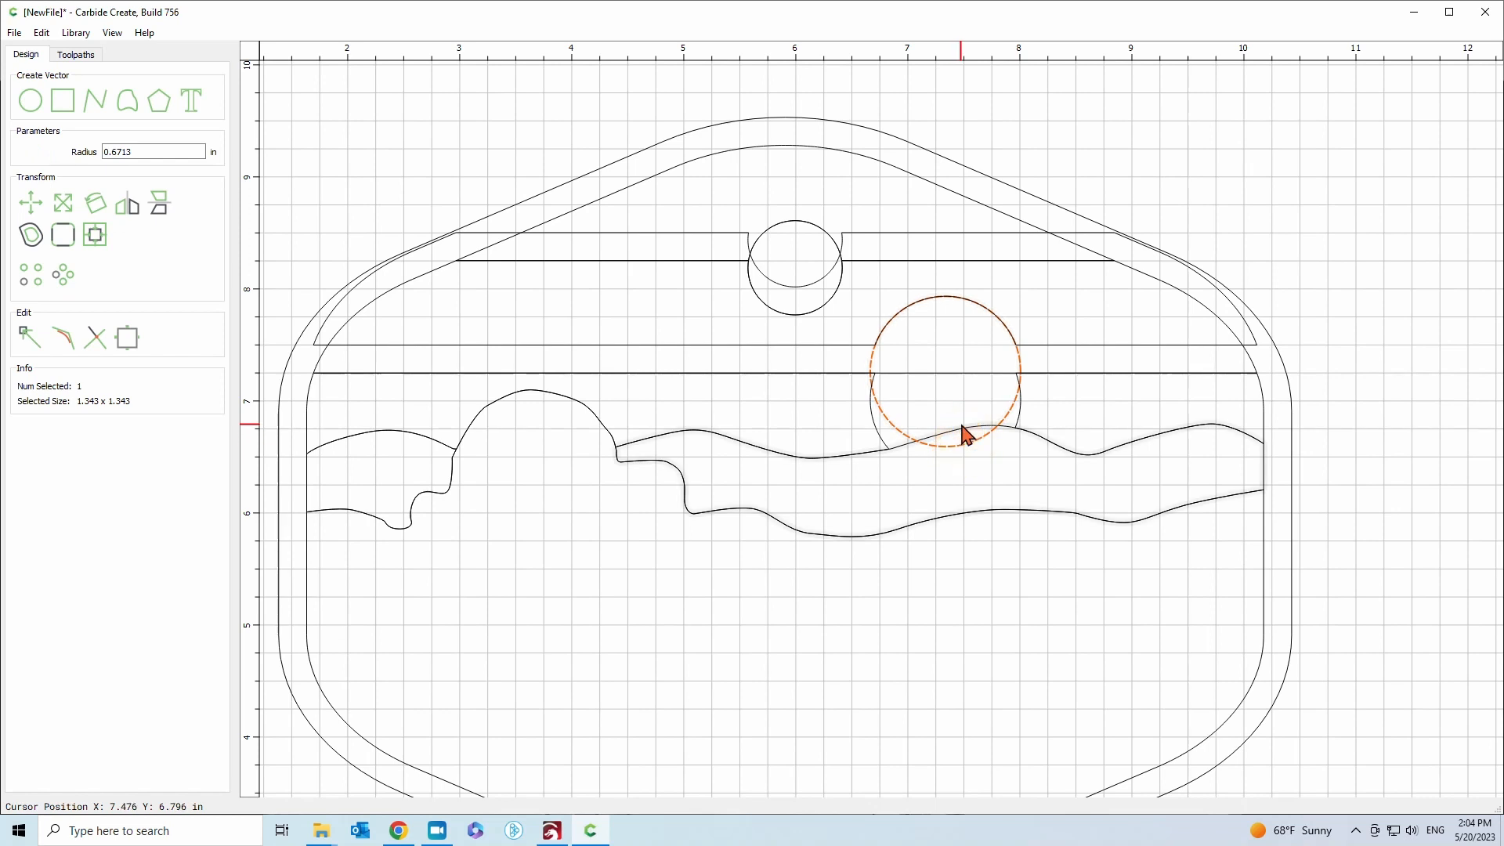
left_click(886, 328)
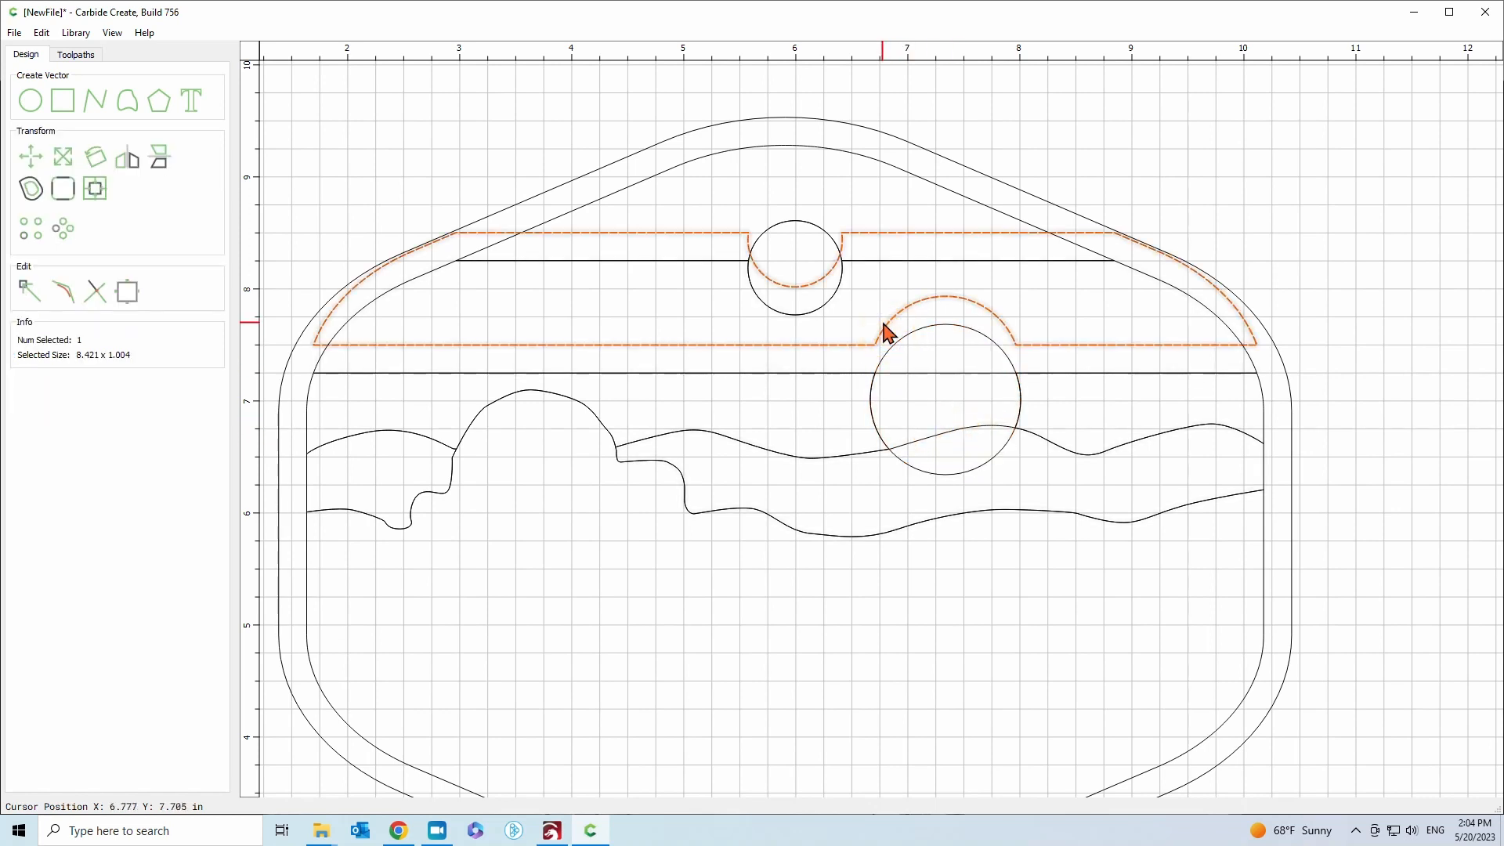
left_click(1260, 395)
left_click(416, 408)
left_click(964, 475)
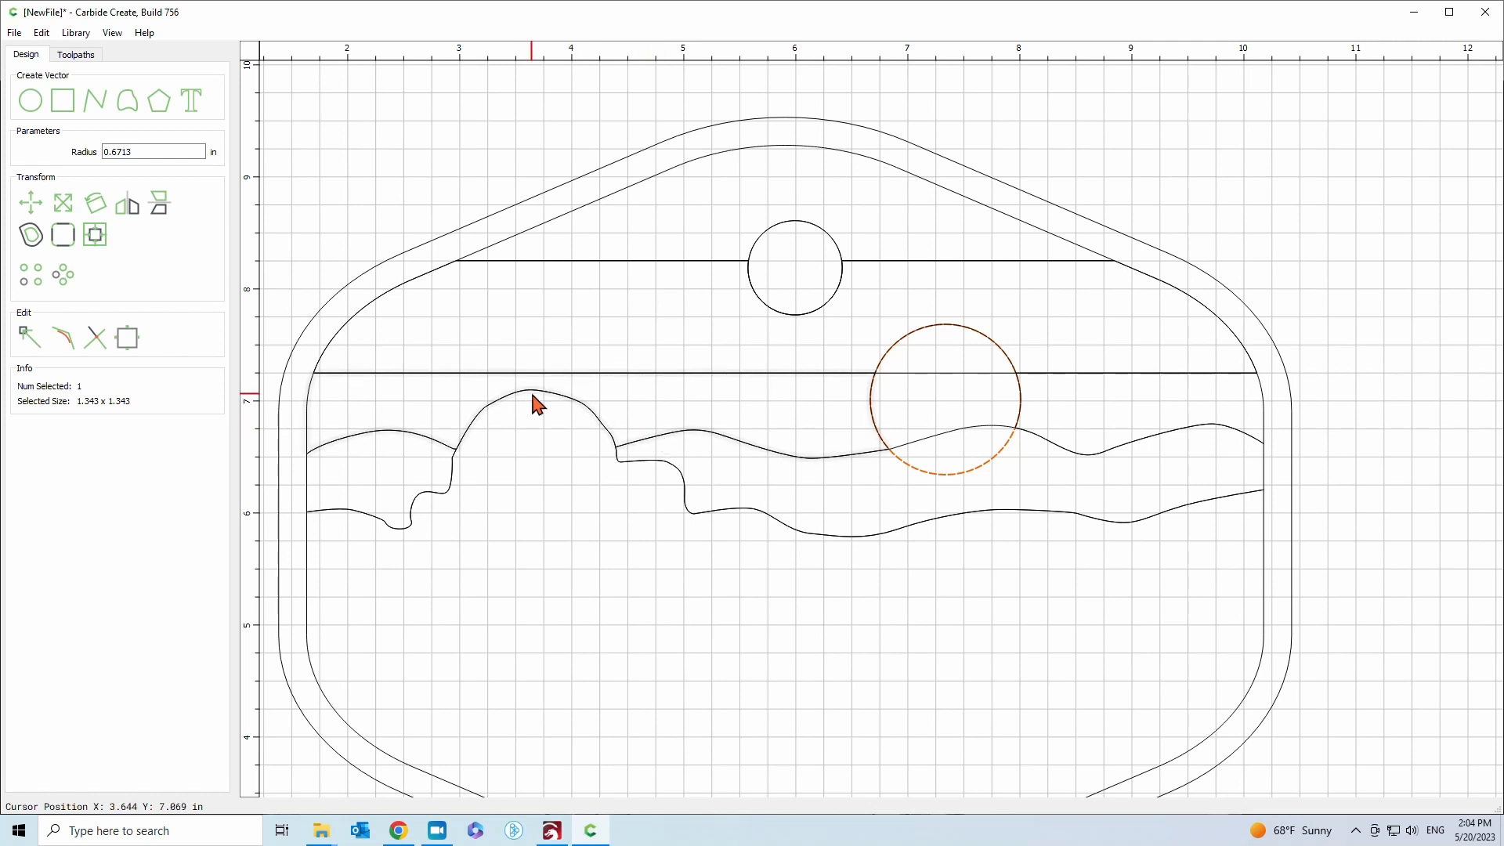
Duplicate the wavy band below the lower sky band and align the copy exactly over the original by their centers
left_click(749, 452)
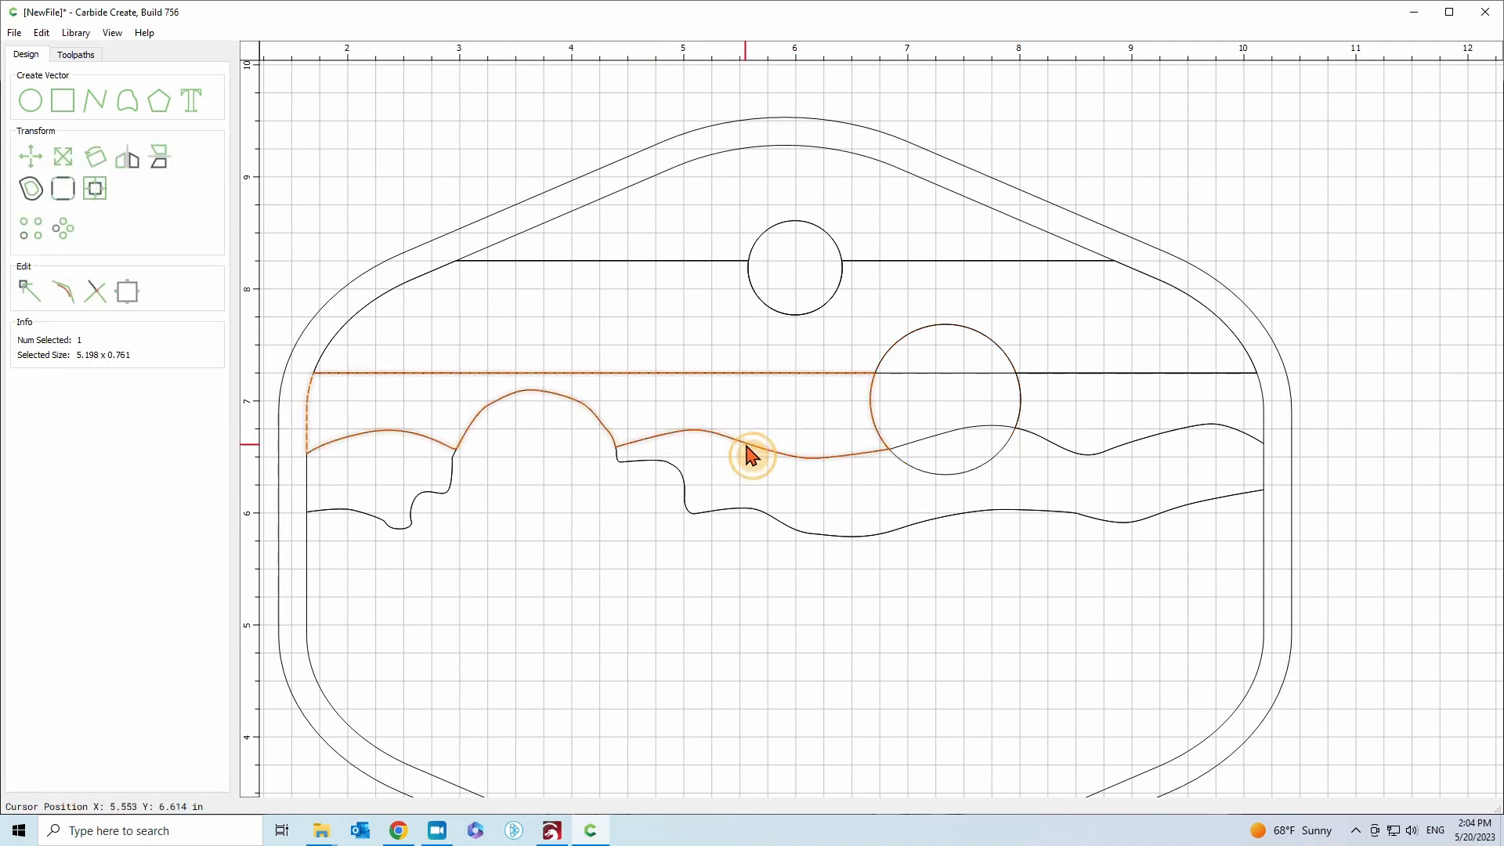
left_click(1265, 475)
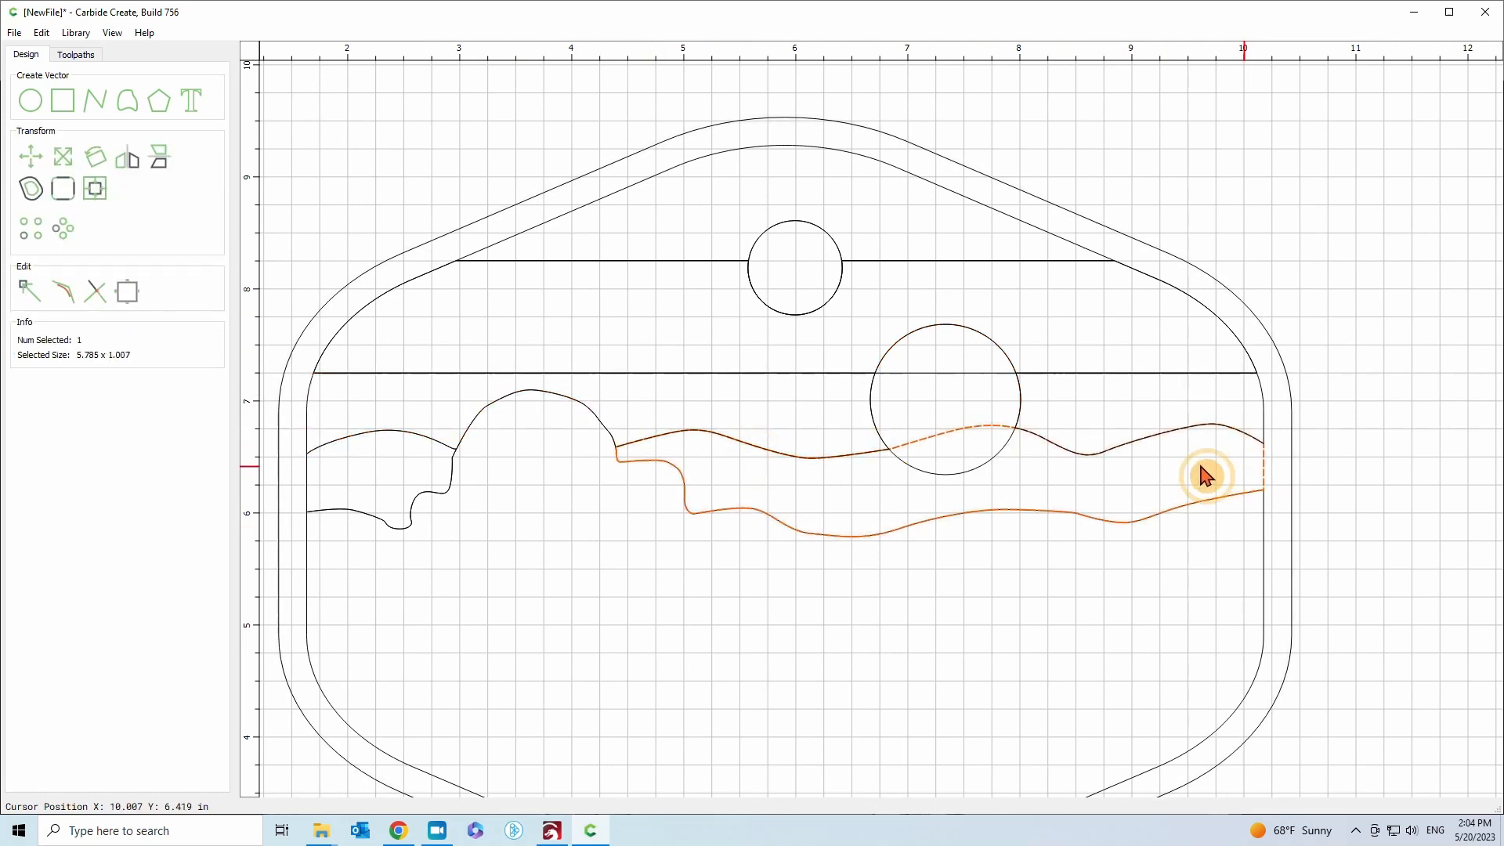
key("ctrl+v")
left_click(1107, 454)
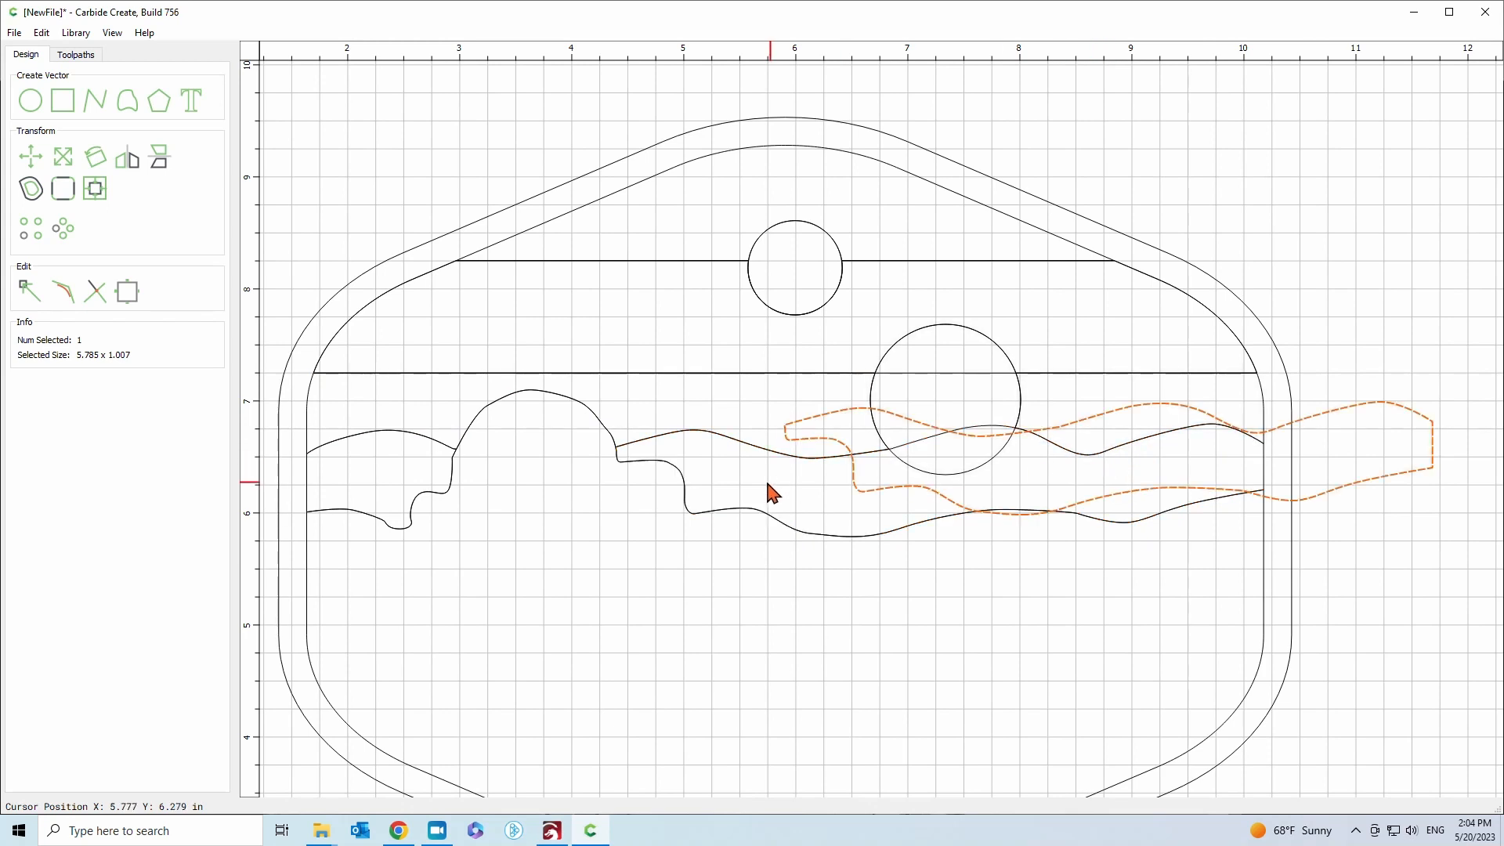
left_click(1268, 478, "shift")
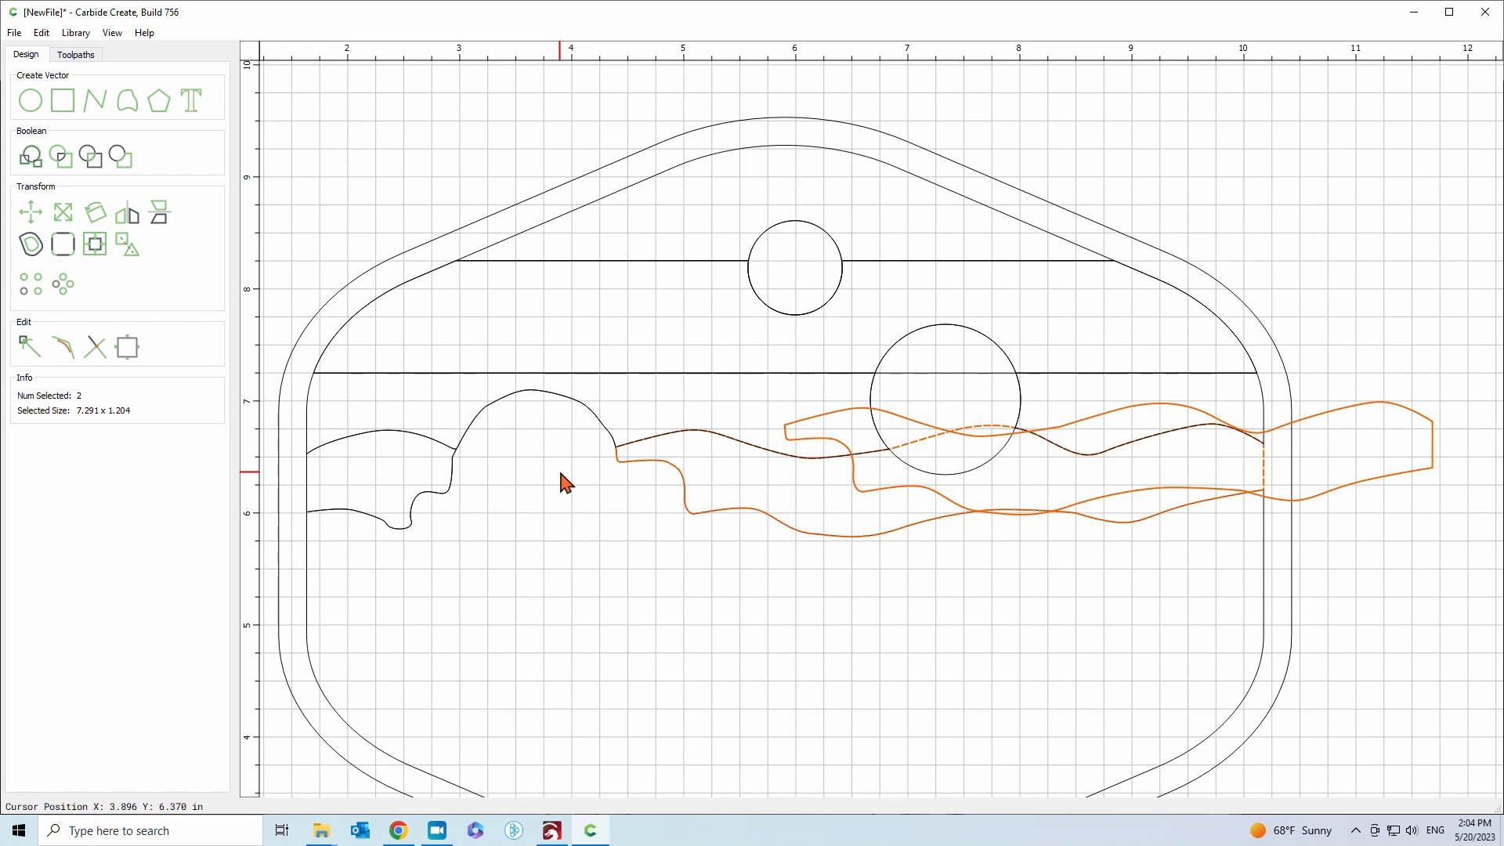
left_click(114, 249)
left_click(67, 126)
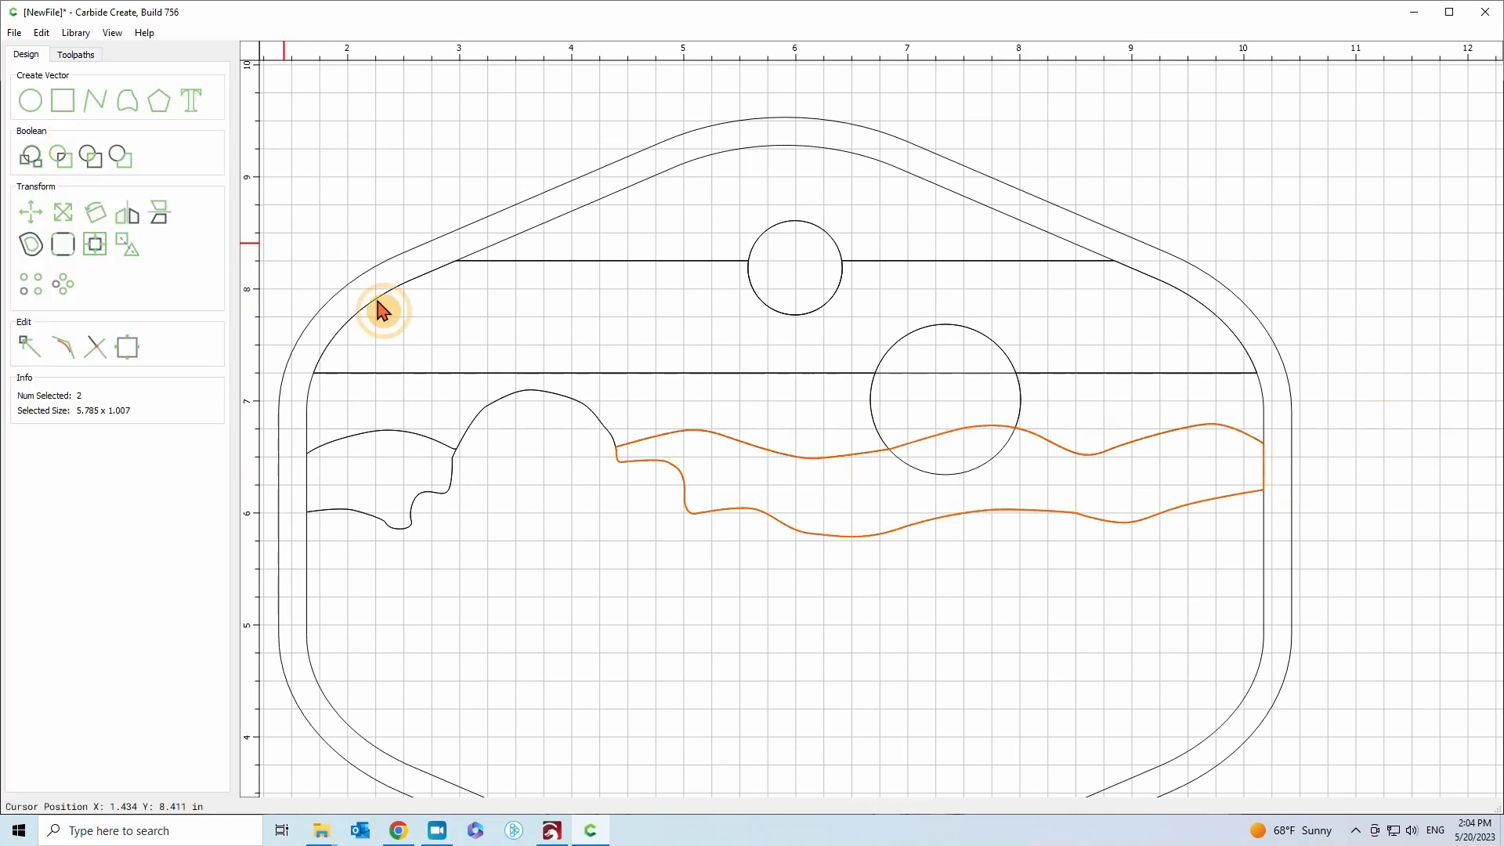
Preview the Boolean types, and subtract one copy of the wavy band from the large sun circle without keeping the originals
left_click(984, 470)
left_click(1014, 462)
left_click(1094, 460)
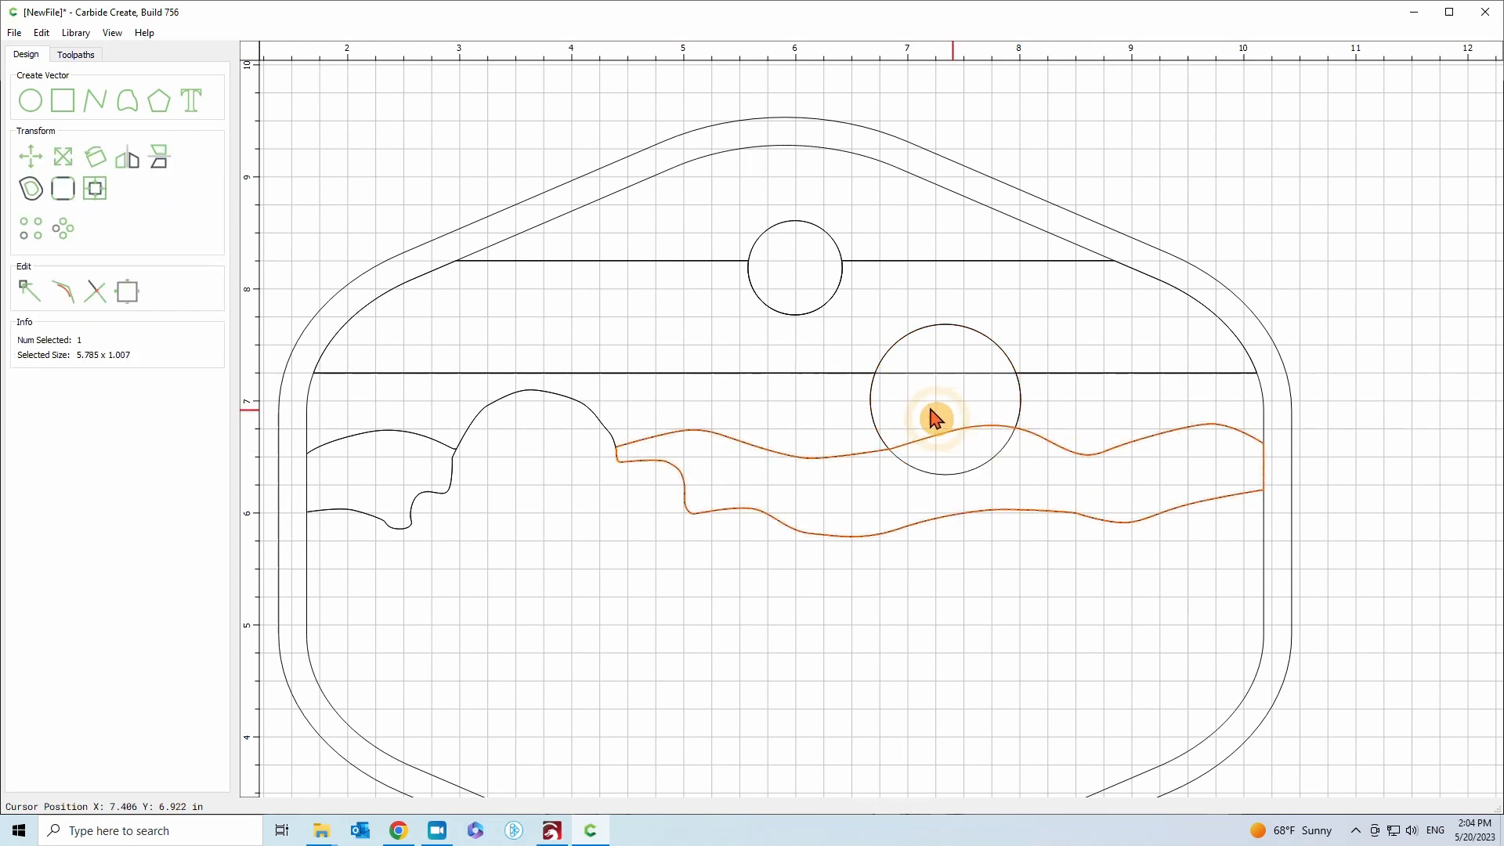
left_click(944, 478, "shift")
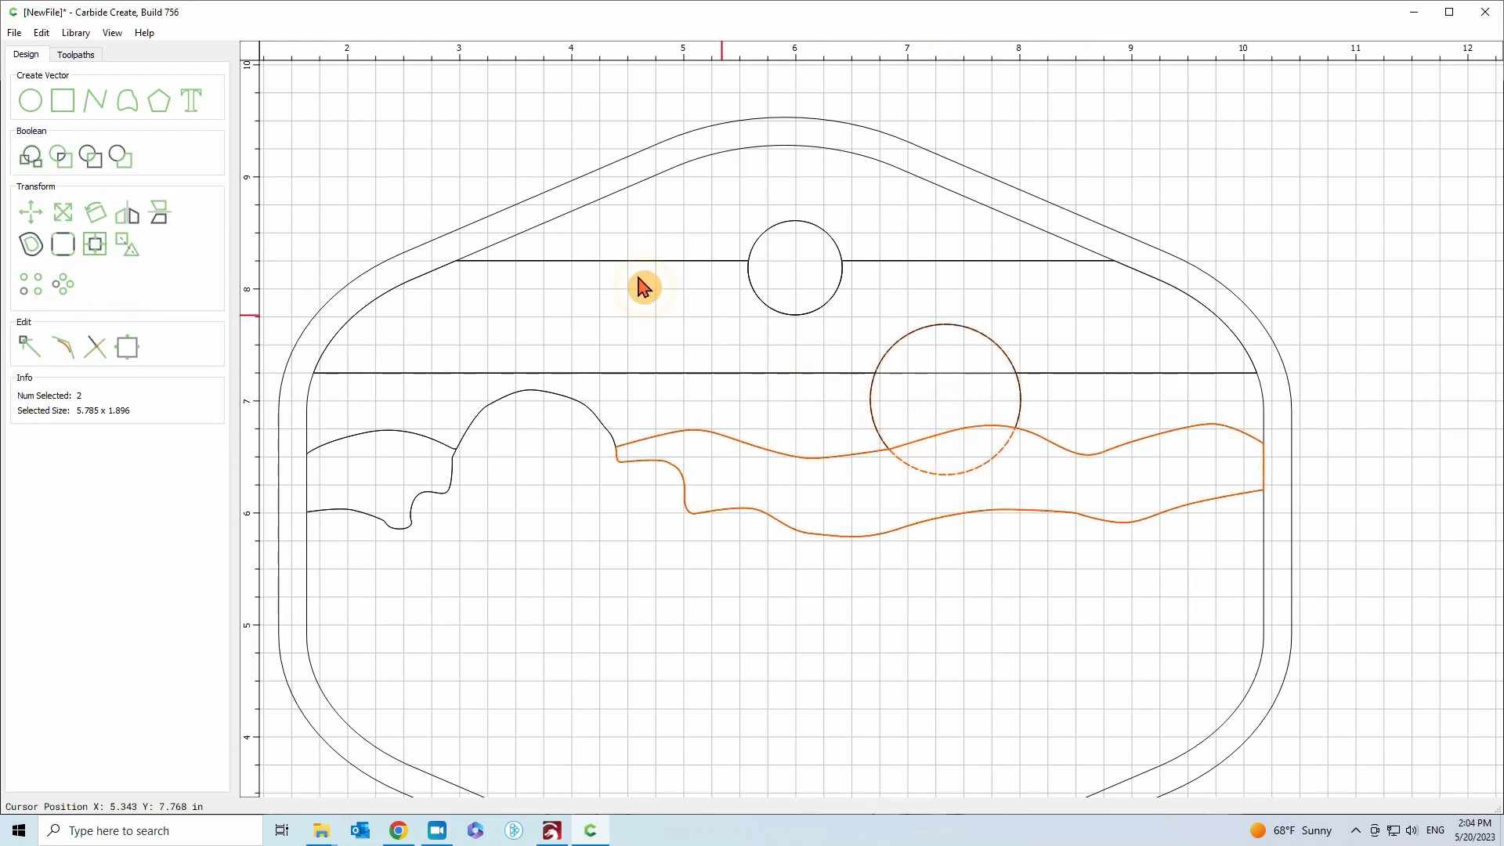
left_click(121, 157)
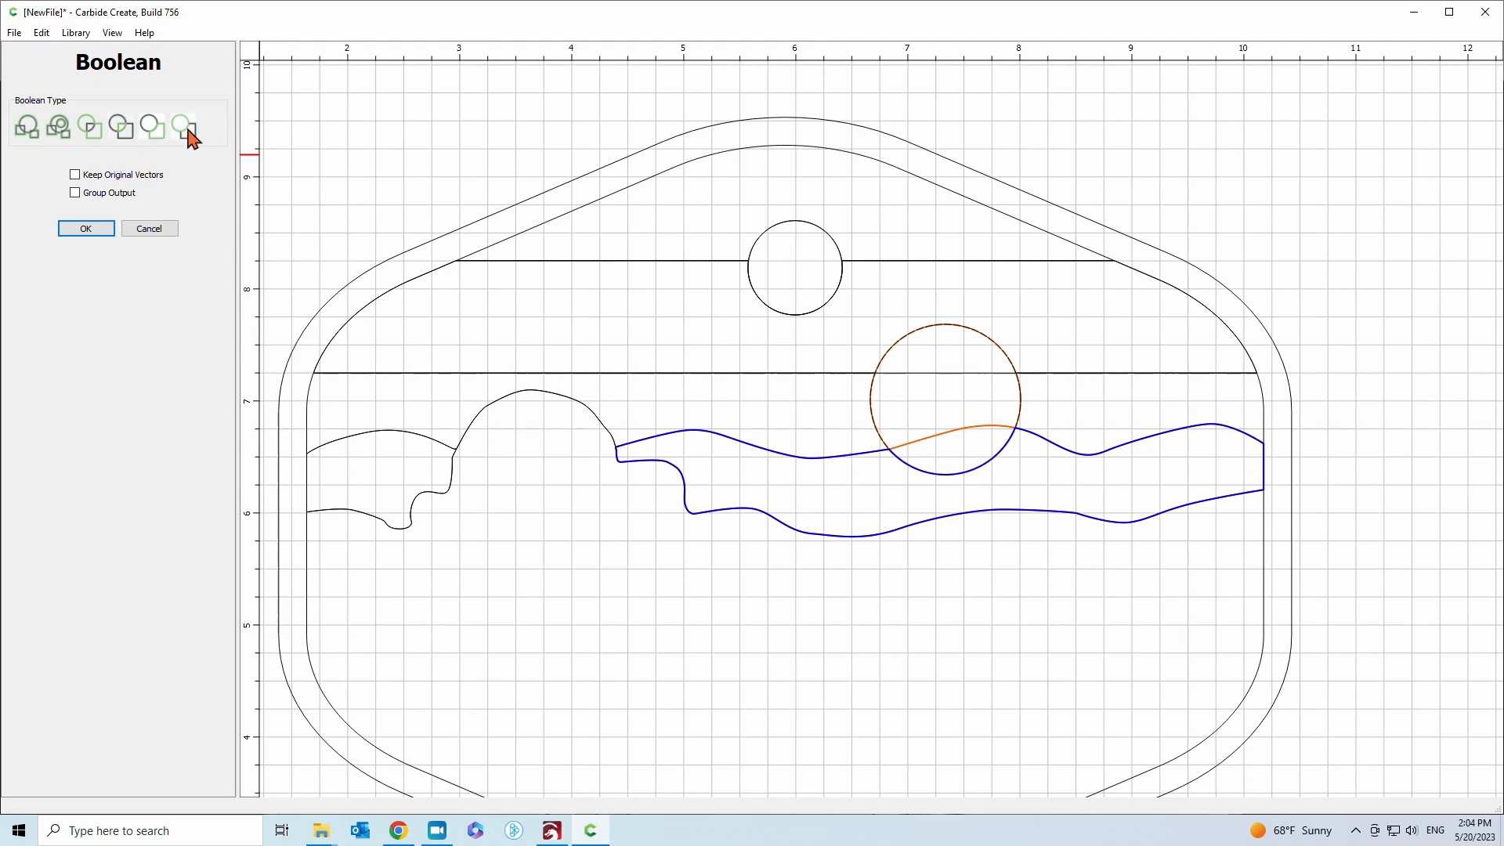
left_click(144, 133)
left_click(125, 132)
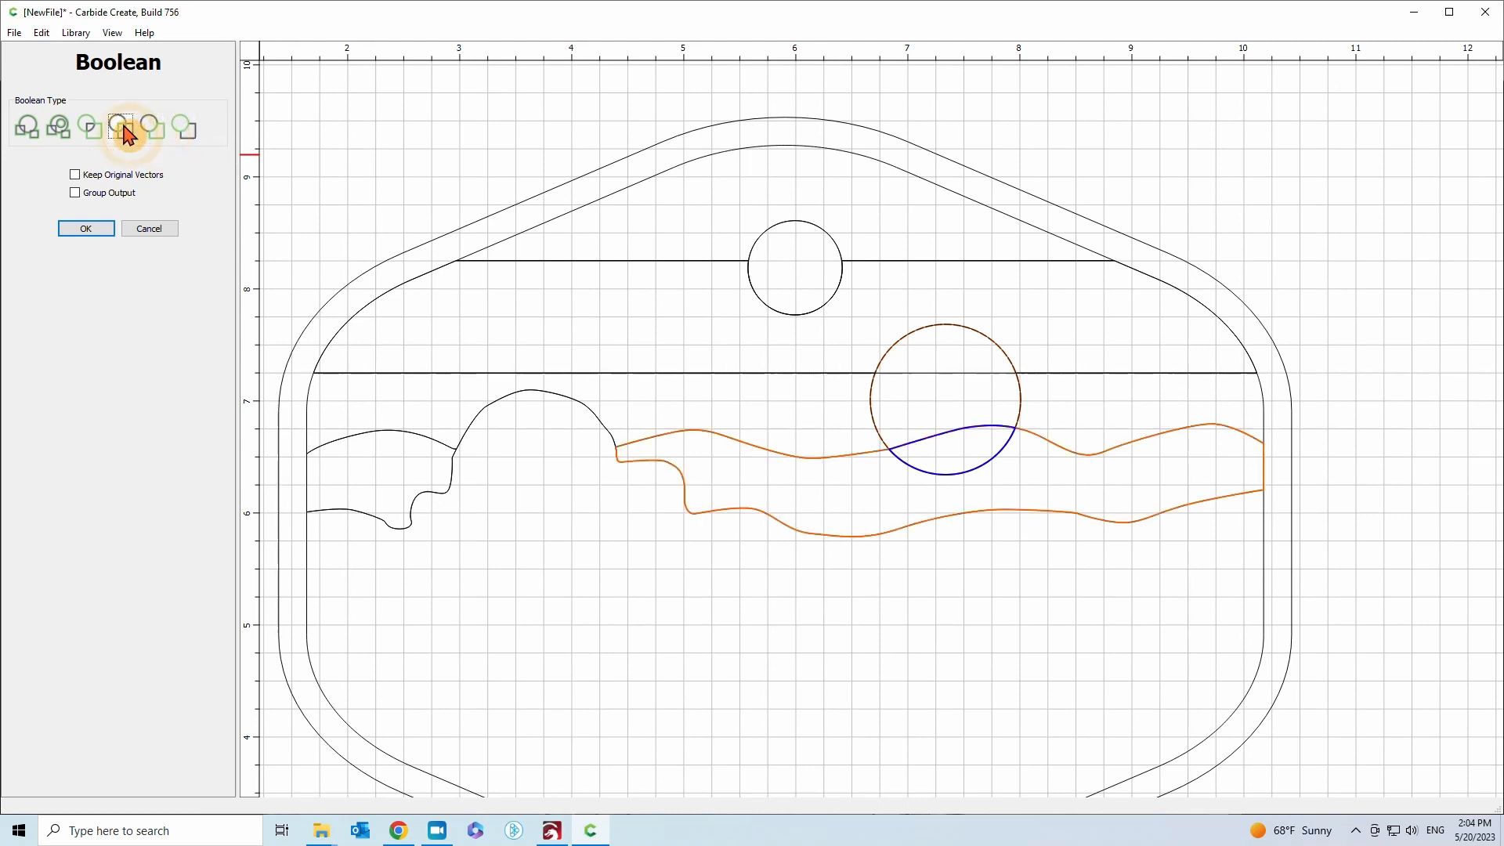
left_click(96, 139)
left_click(58, 130)
left_click(27, 128)
left_click(149, 128)
left_click(196, 140)
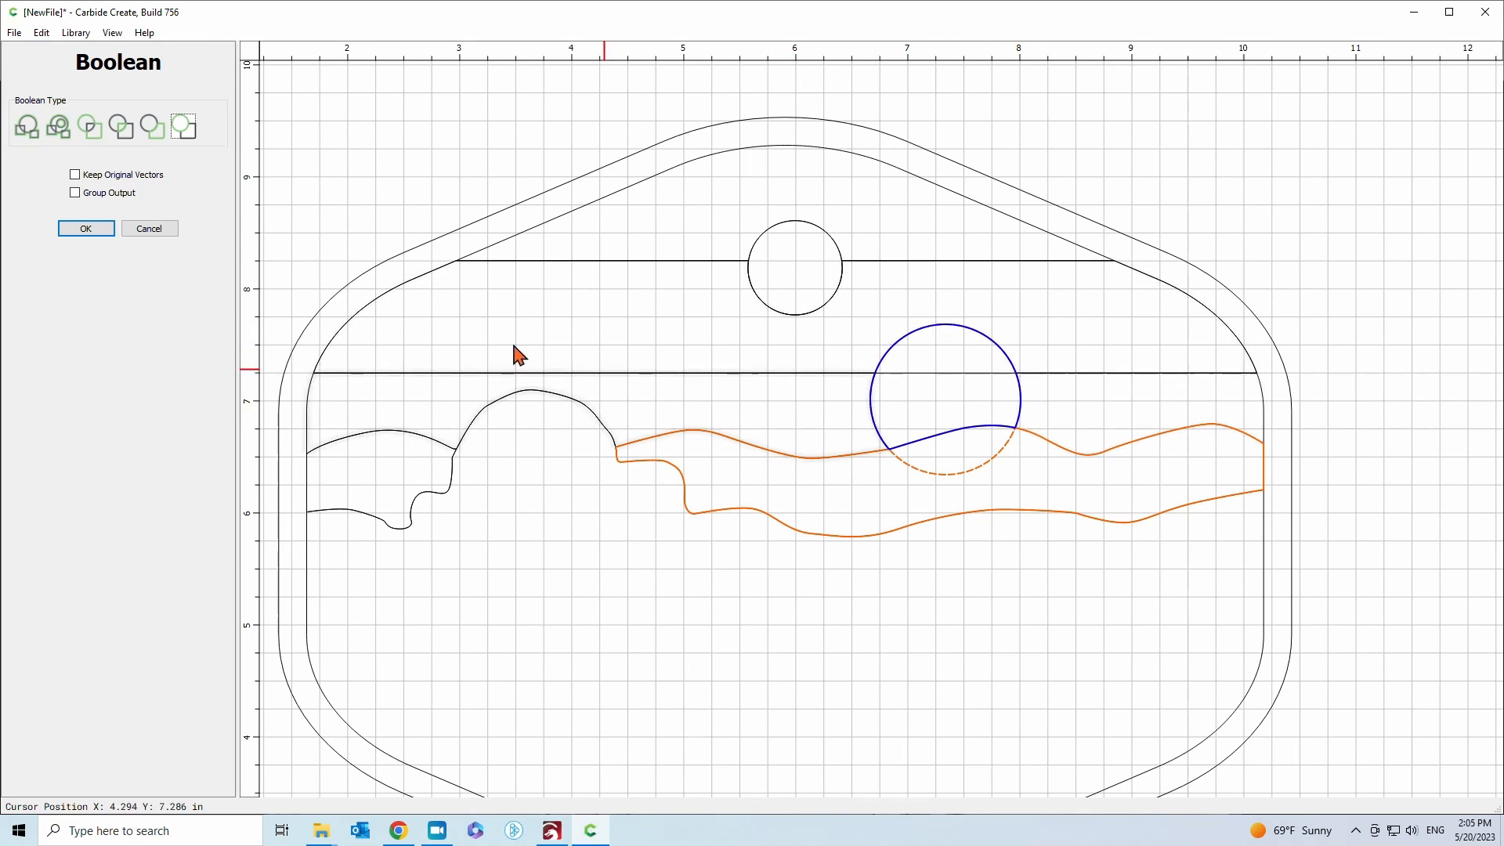
left_click(86, 228)
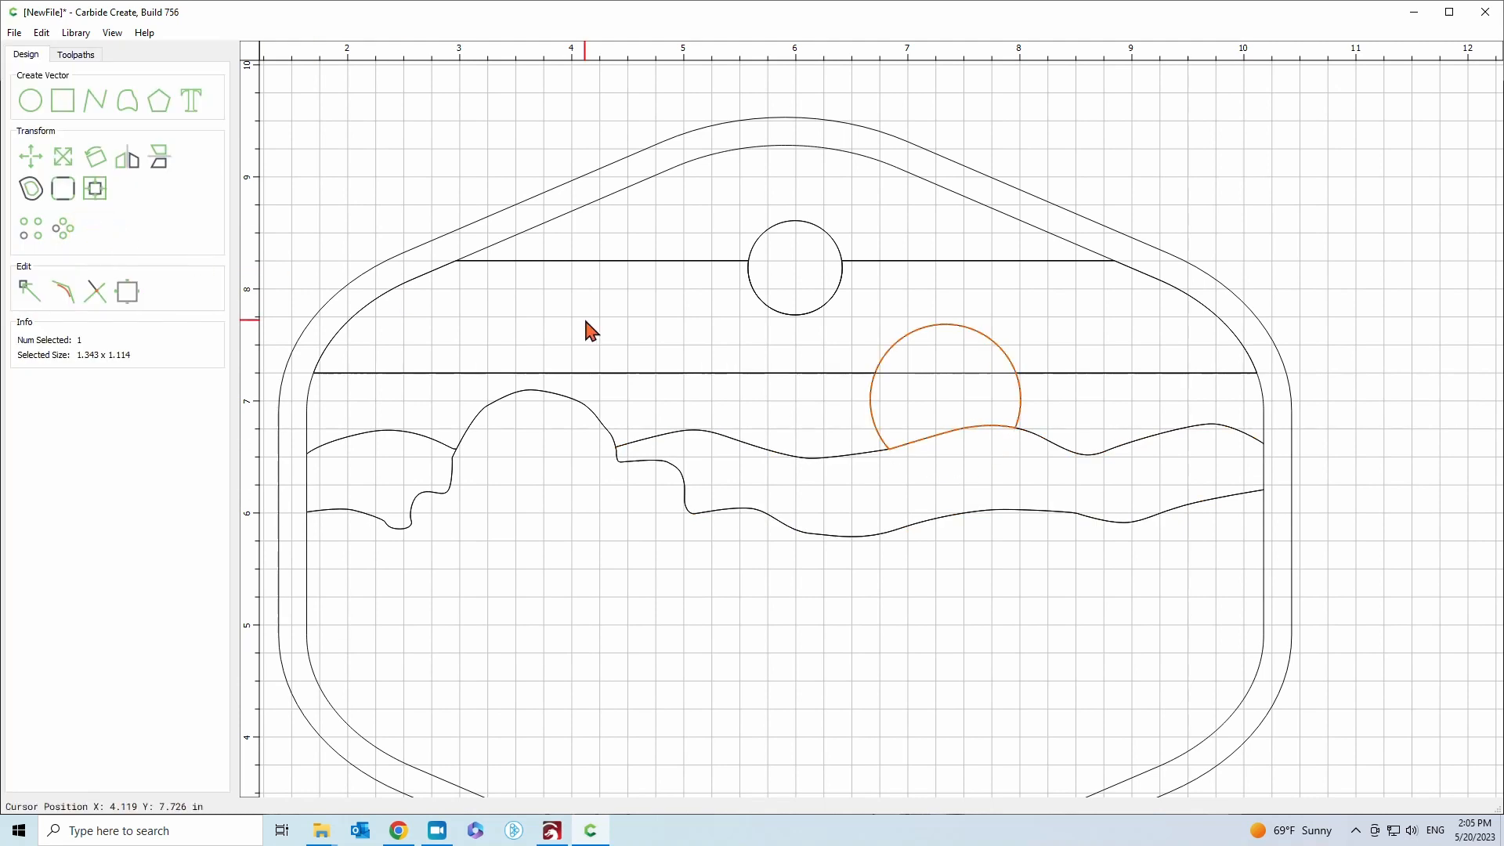
Move the trimmed large sun outside the badge outline to expose the vectors beneath it
left_click(1078, 414)
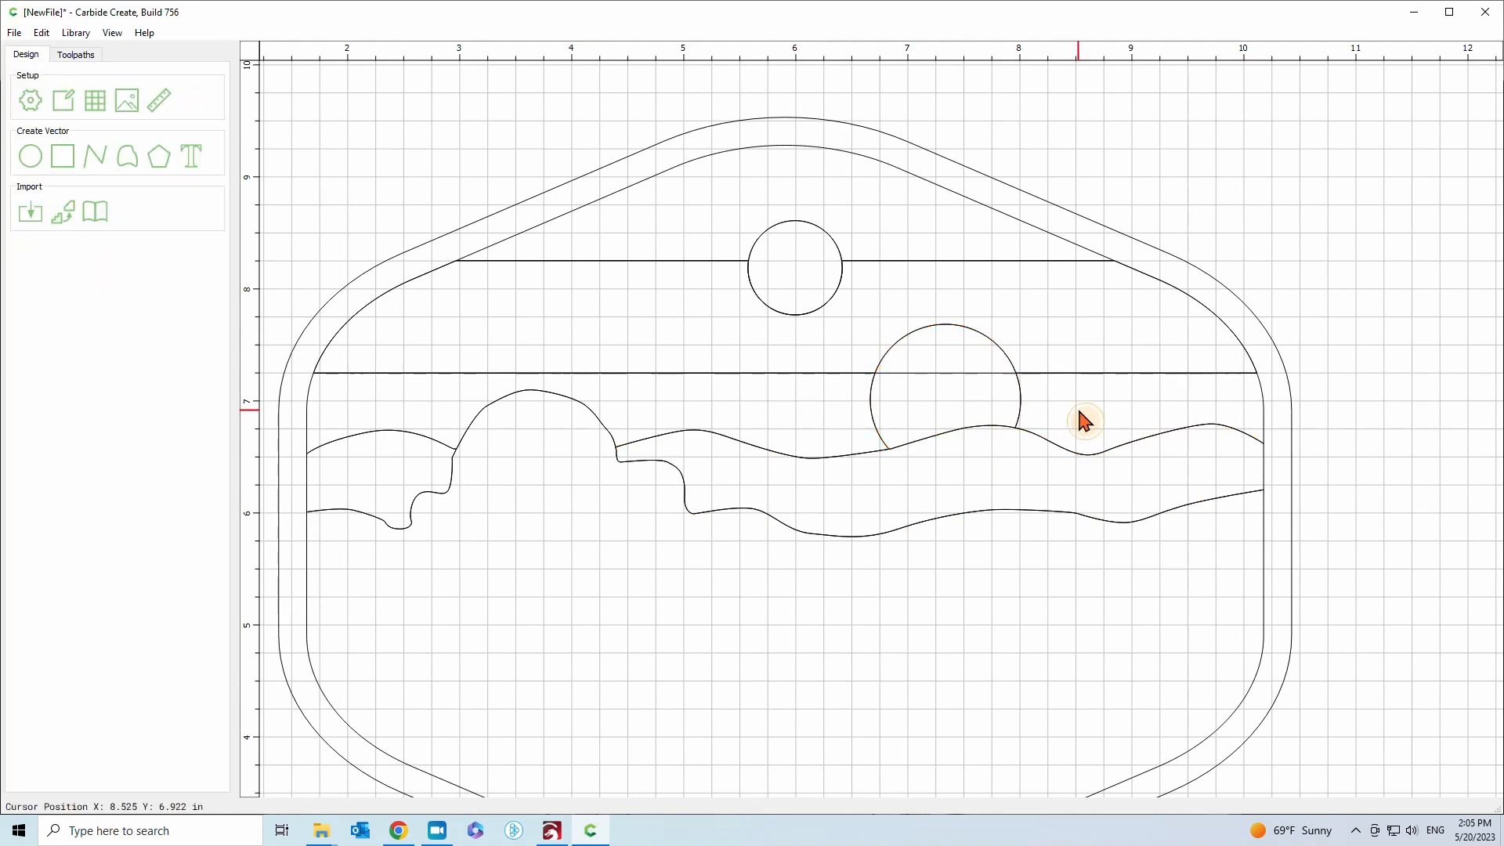
left_click(936, 326)
left_click(931, 374)
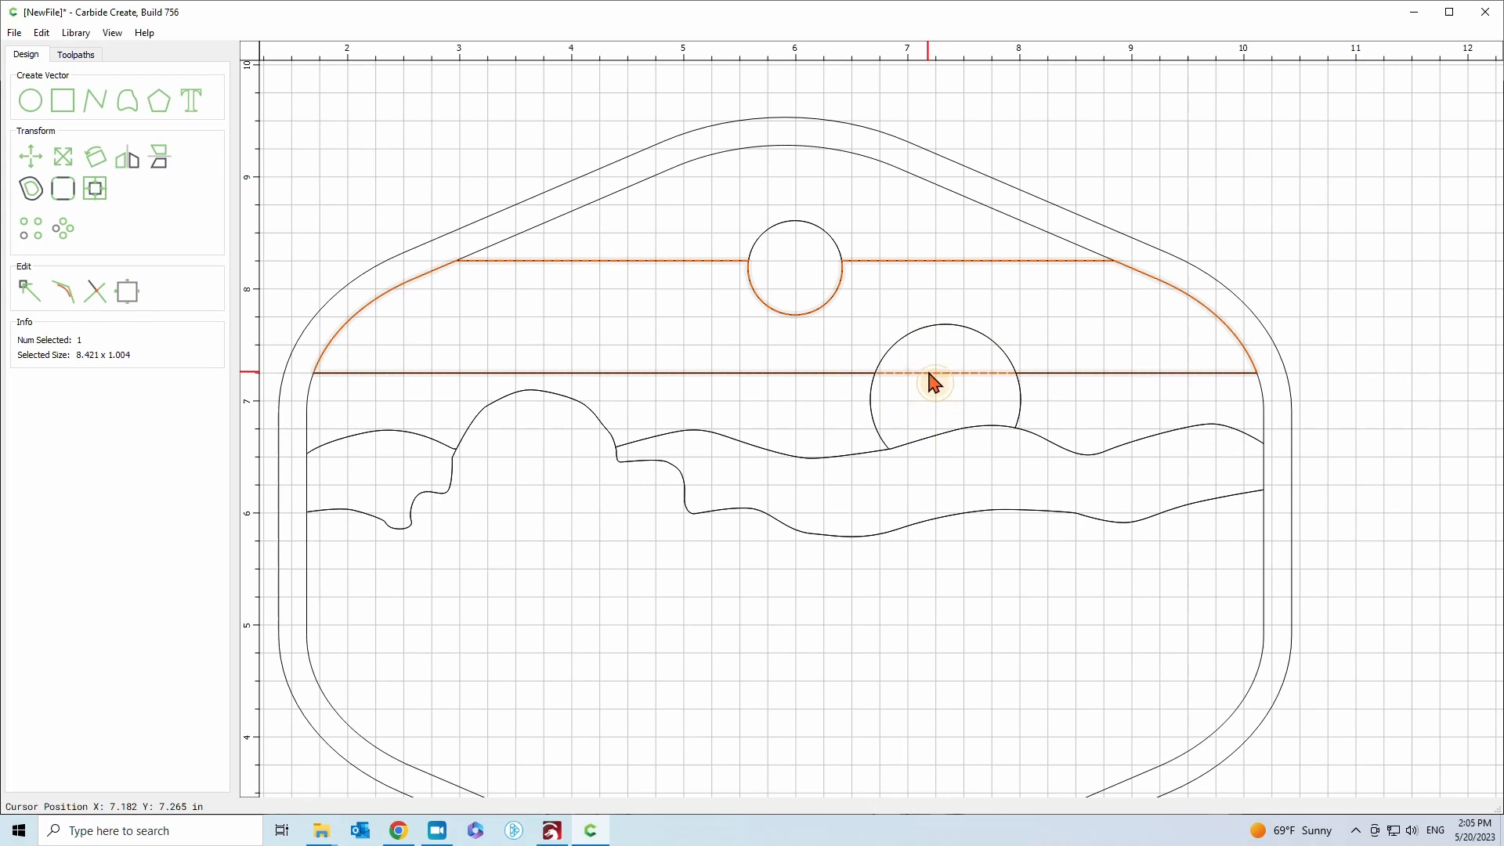
left_click(939, 329)
left_click_drag(942, 335, 1472, 200)
Delete the uncut middle sky band whose lower edge crosses the large sun
left_click(1021, 401)
left_click(867, 413)
left_click(937, 331)
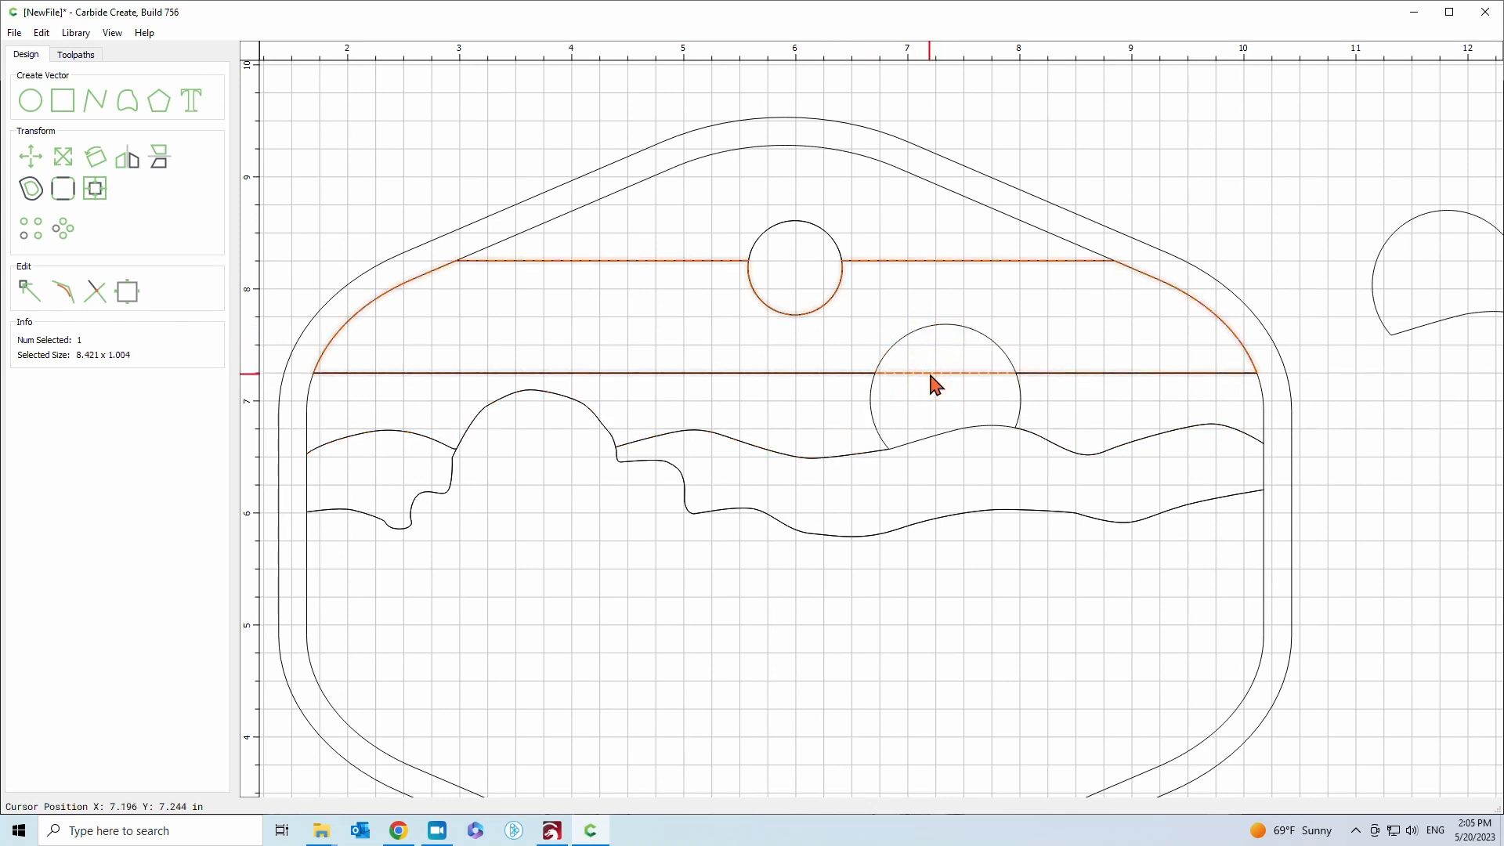
key("Escape")
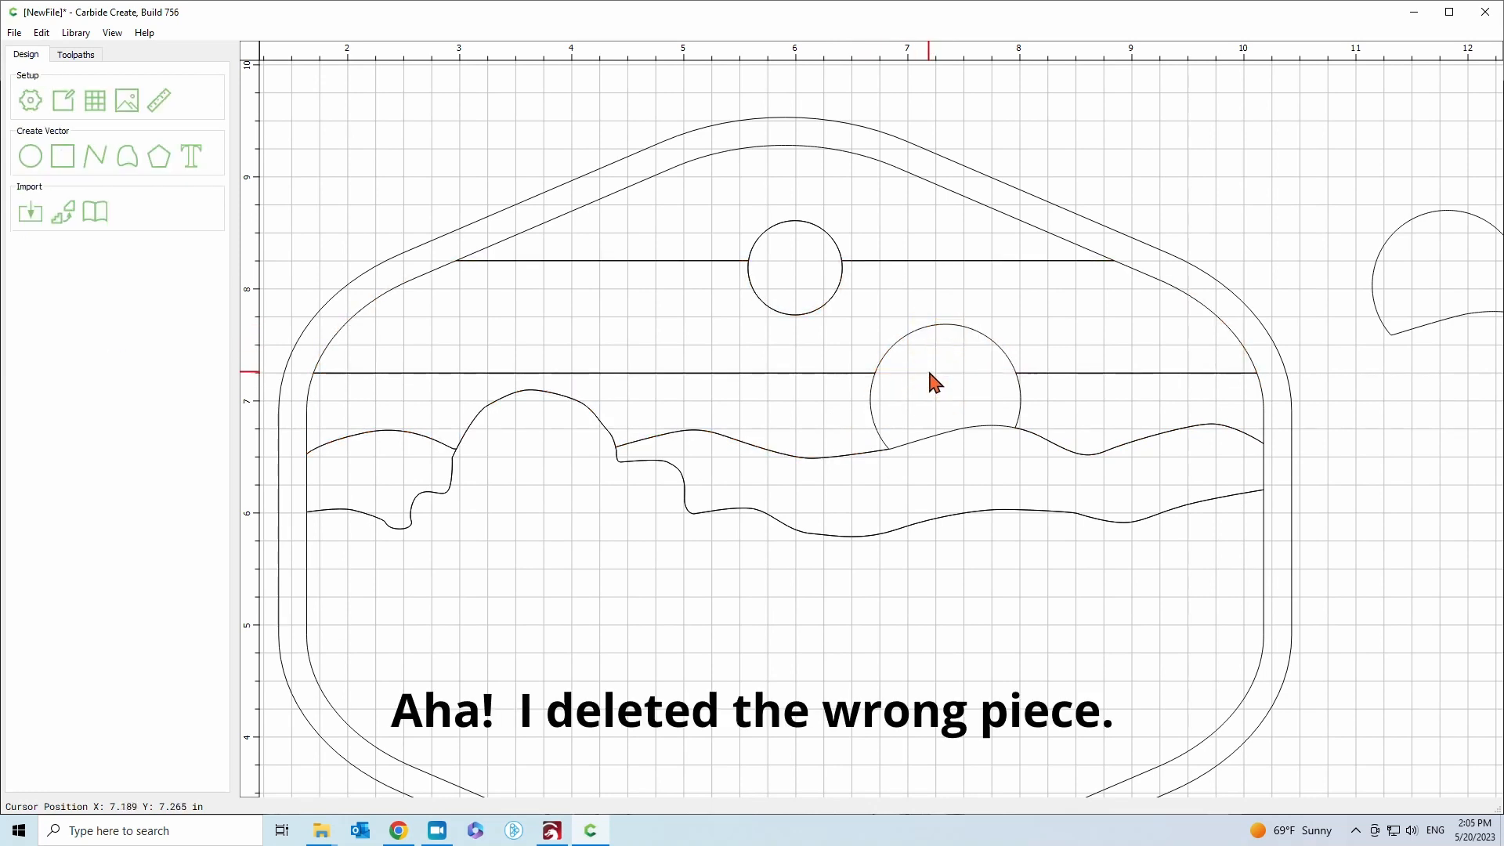
Undo the recent edits back to before the large sun was subtracted from the middle sky band
left_click(934, 381)
left_click(934, 381)
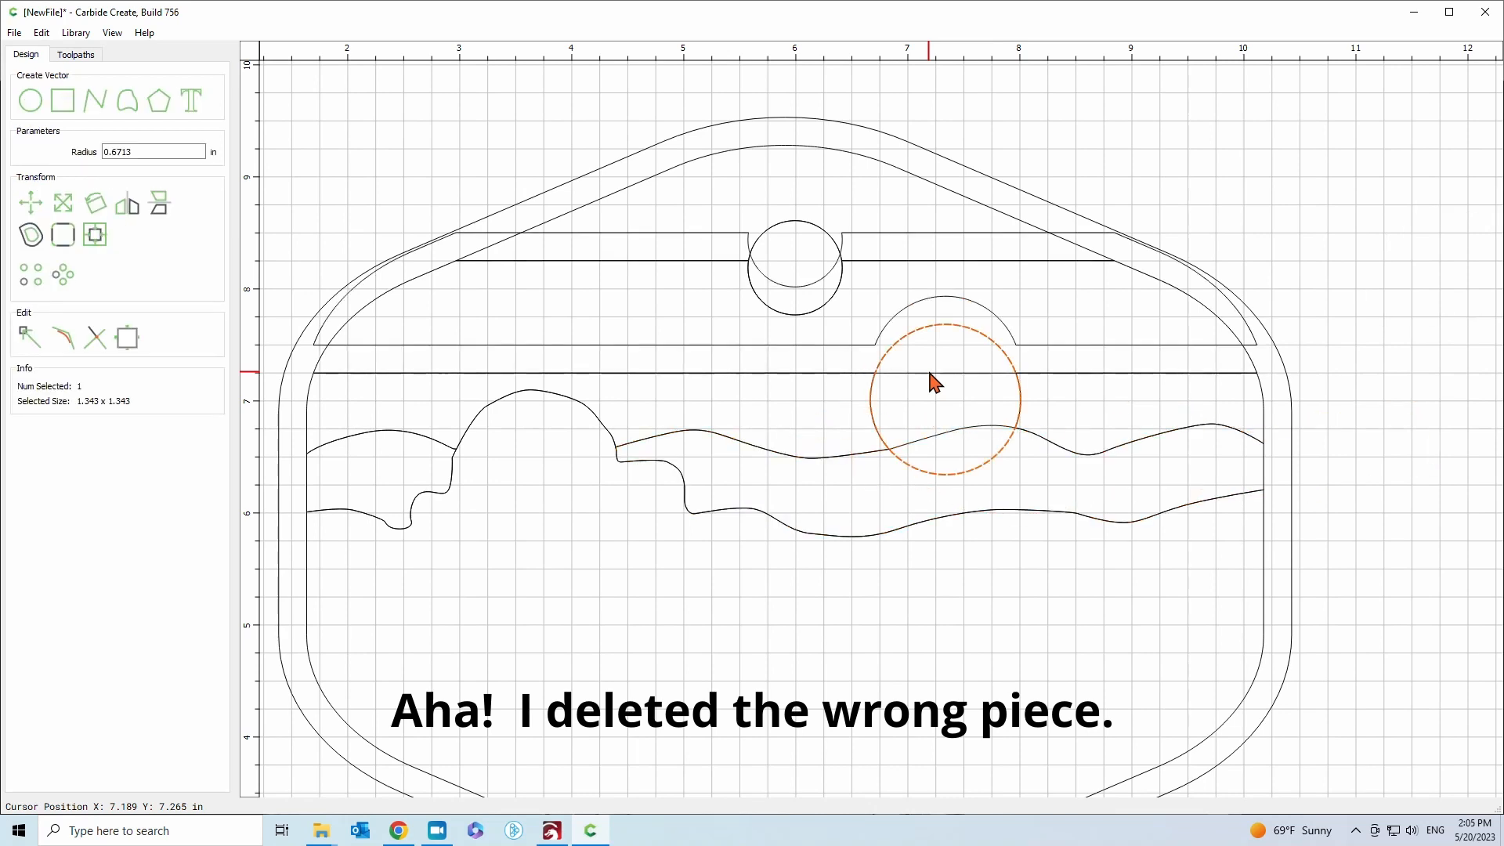
left_click(934, 381, "shift")
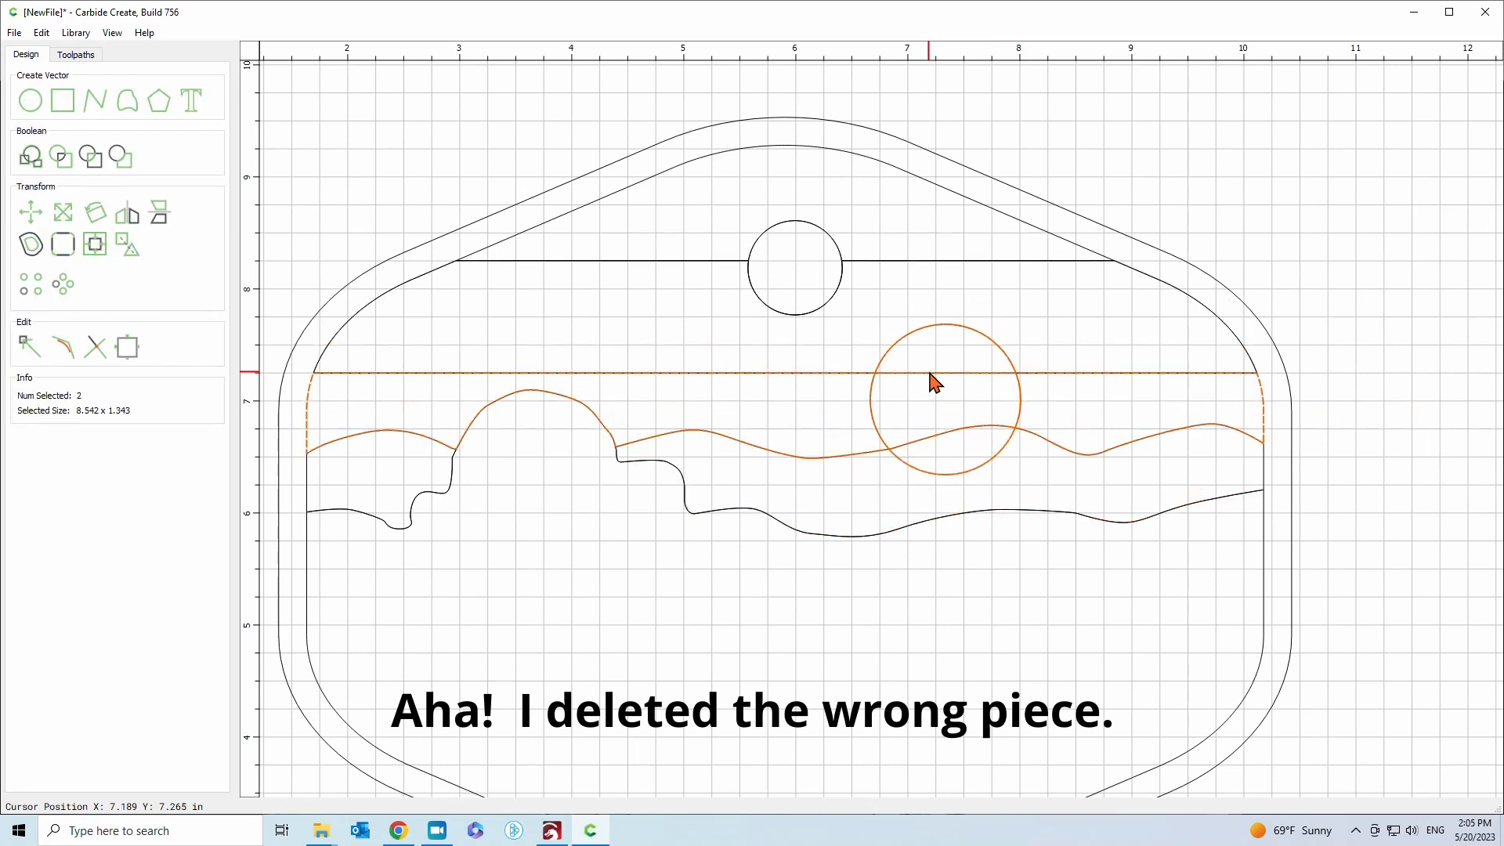
left_click(934, 381, "shift")
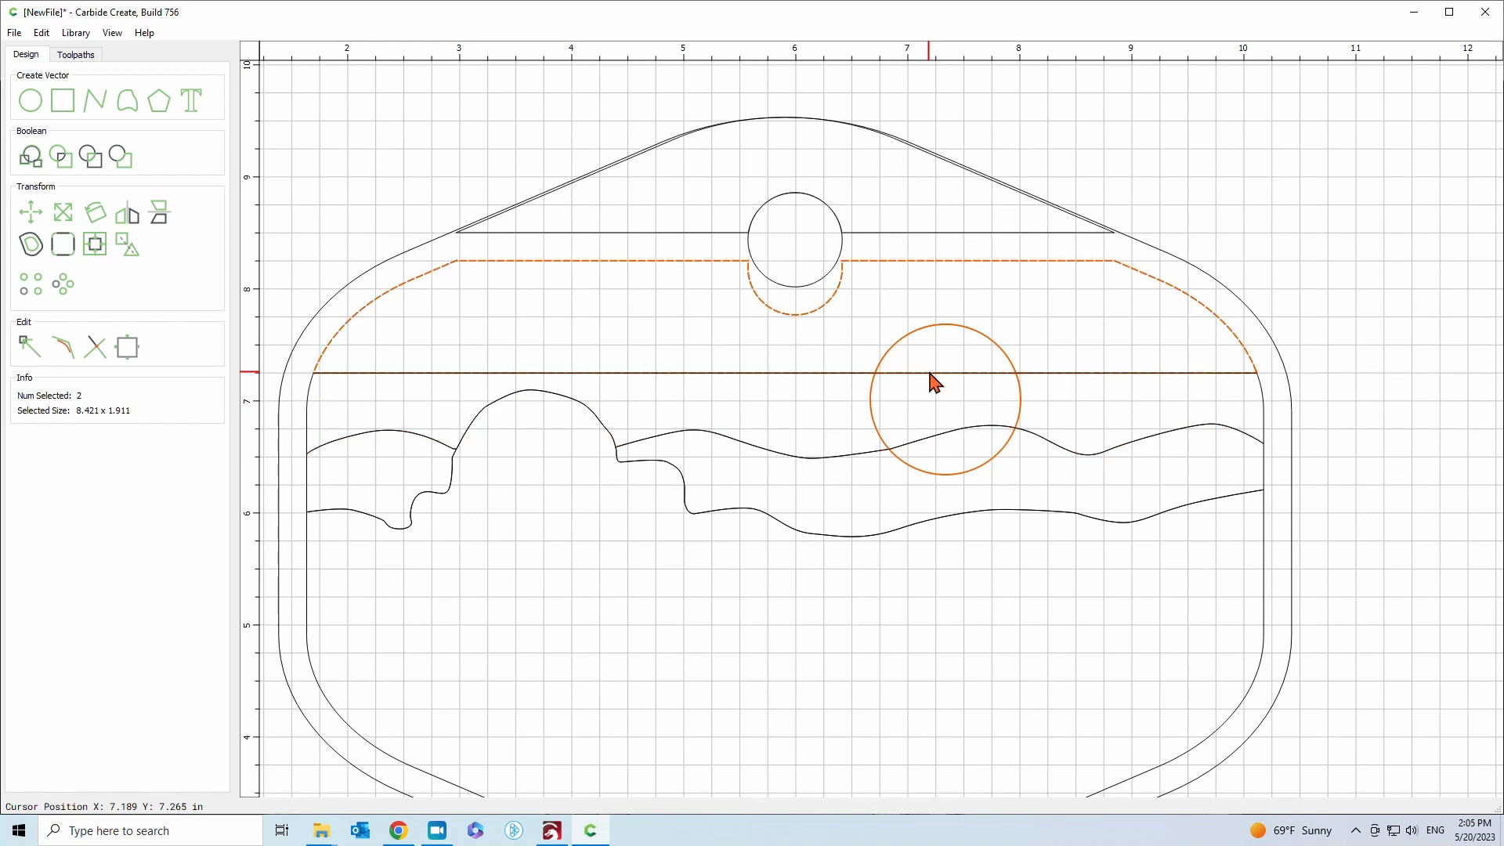
Move the raised top sky band back down so it sits against the middle band around the small sun
left_click(934, 383)
left_click(788, 296)
key("Down")
left_click(829, 208)
left_click_drag(829, 209, 829, 267)
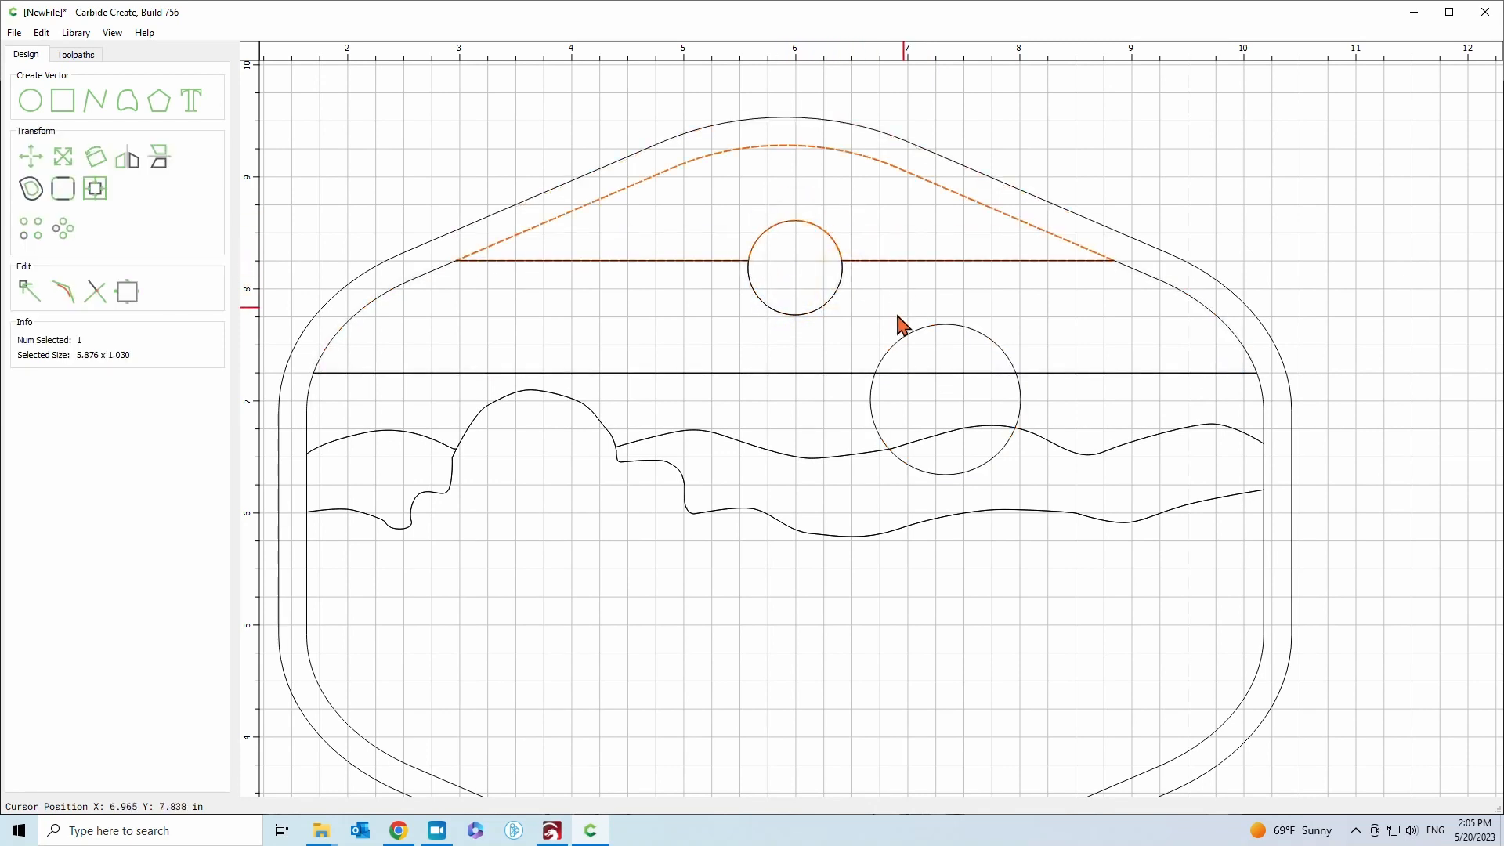
Subtract the large sun circle from the middle sky band with a Boolean operation, keeping the original vectors
left_click(376, 298)
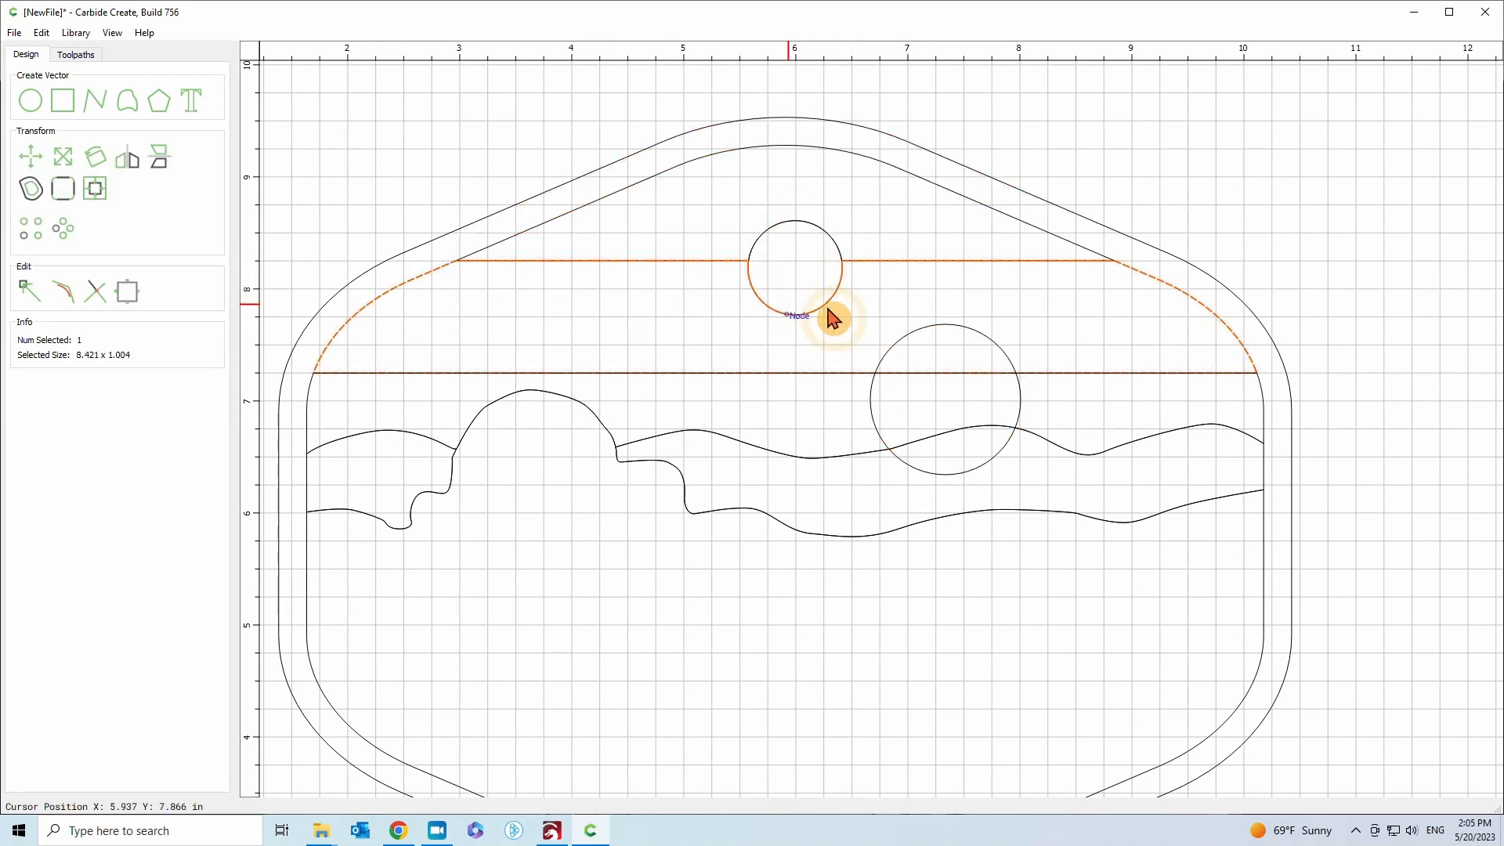
left_click(914, 339, "shift")
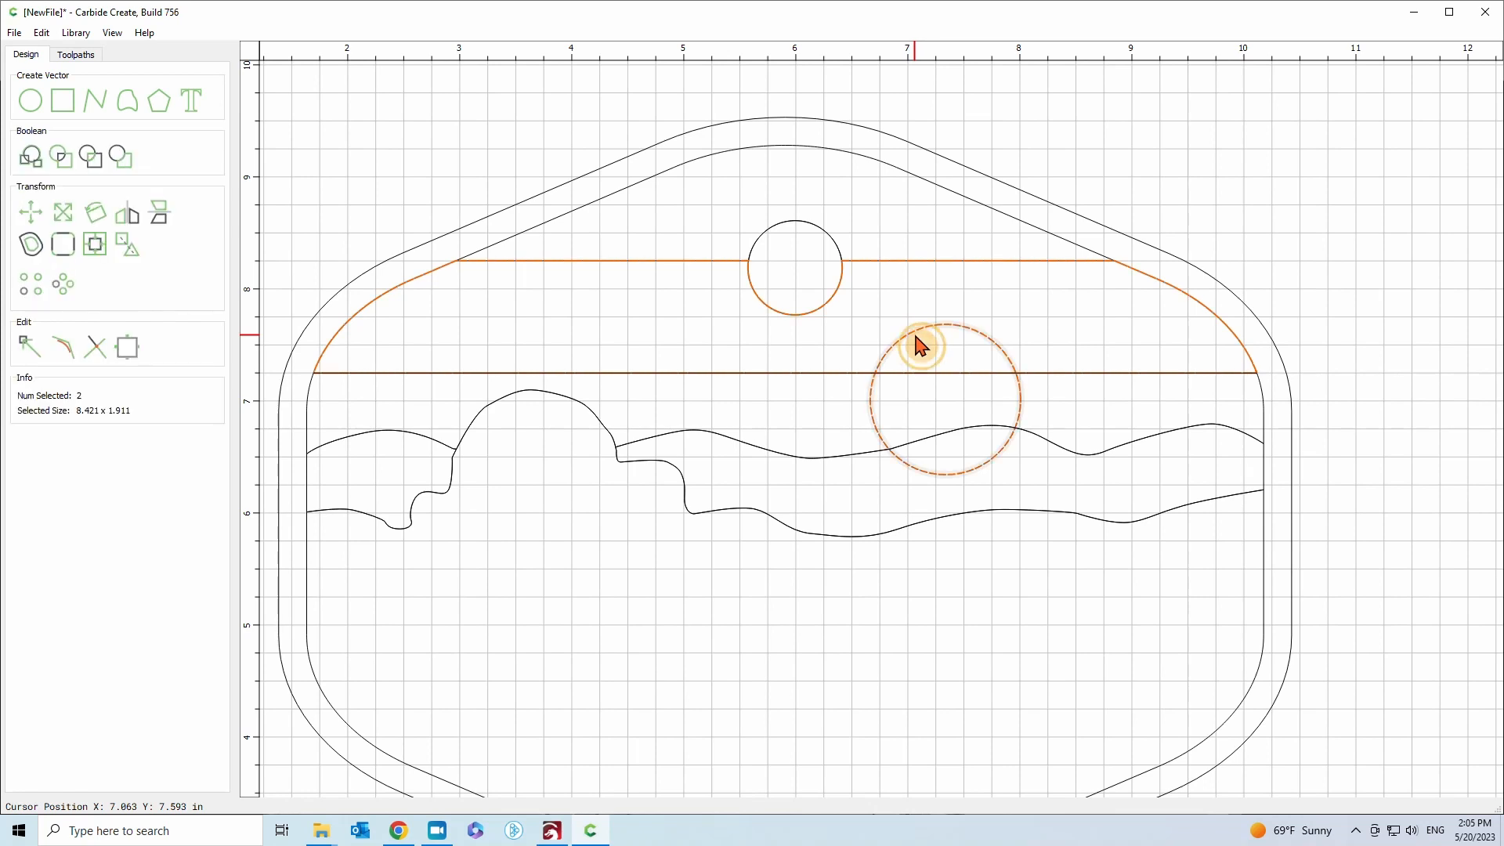
left_click(127, 161)
left_click(74, 190)
left_click(86, 228)
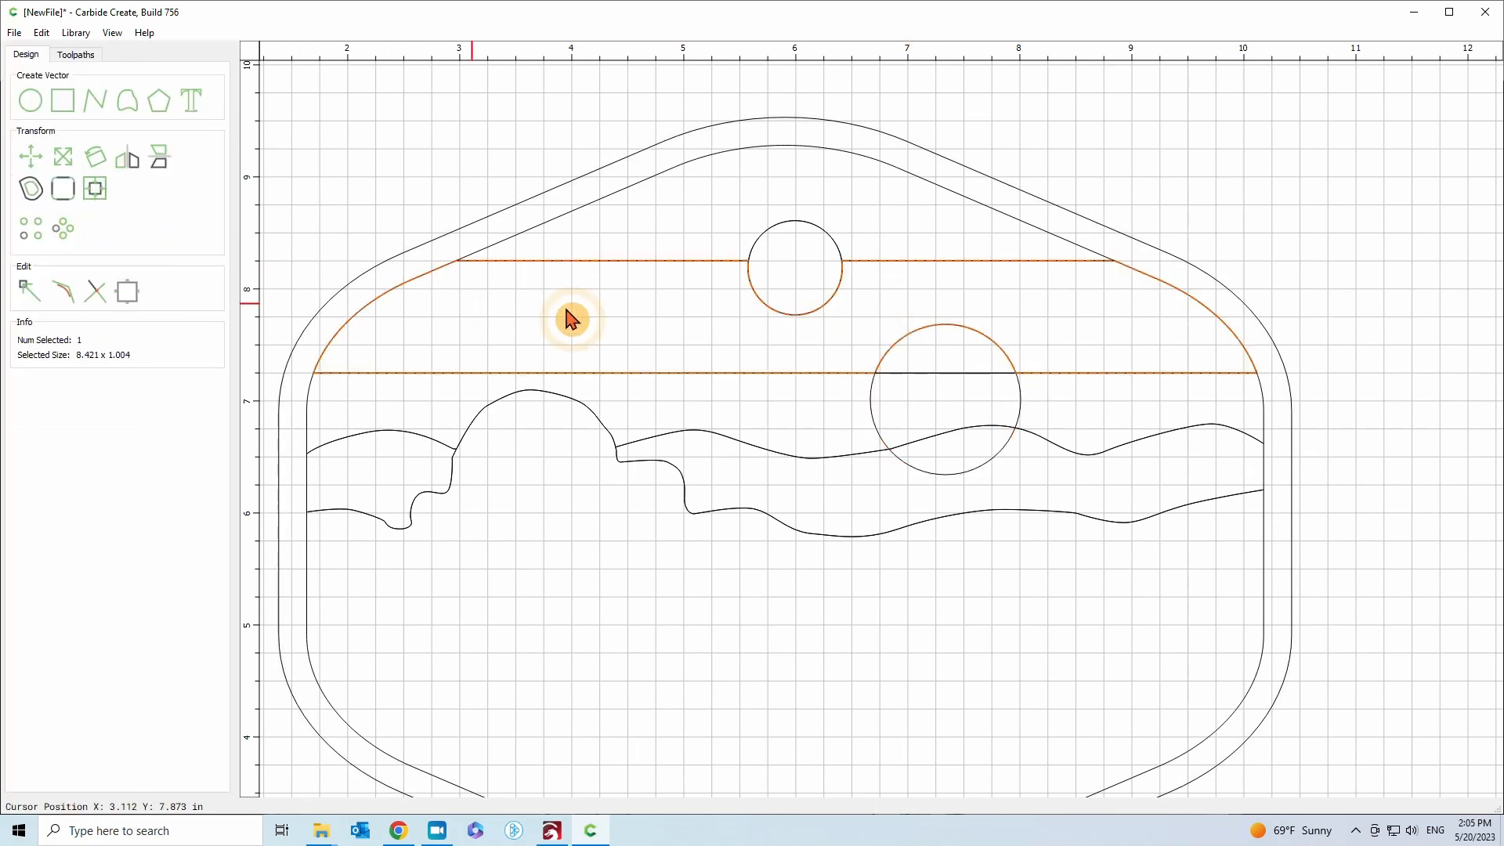
Raise the middle sky band with the large sun cutout 0.25 in to expose the uncut copy underneath
left_click(947, 373)
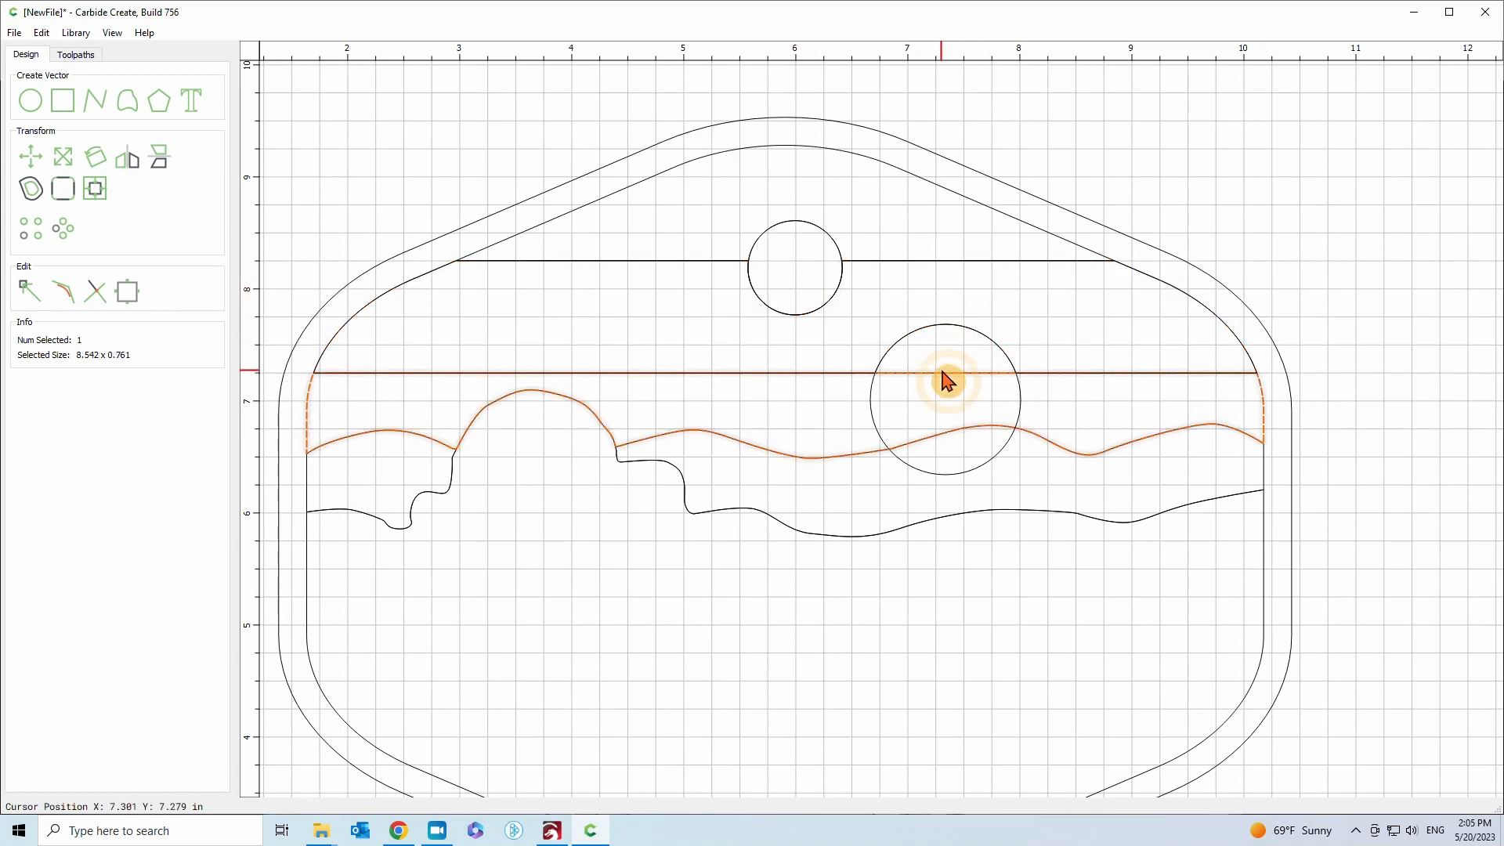
left_click(954, 280)
left_click(907, 337)
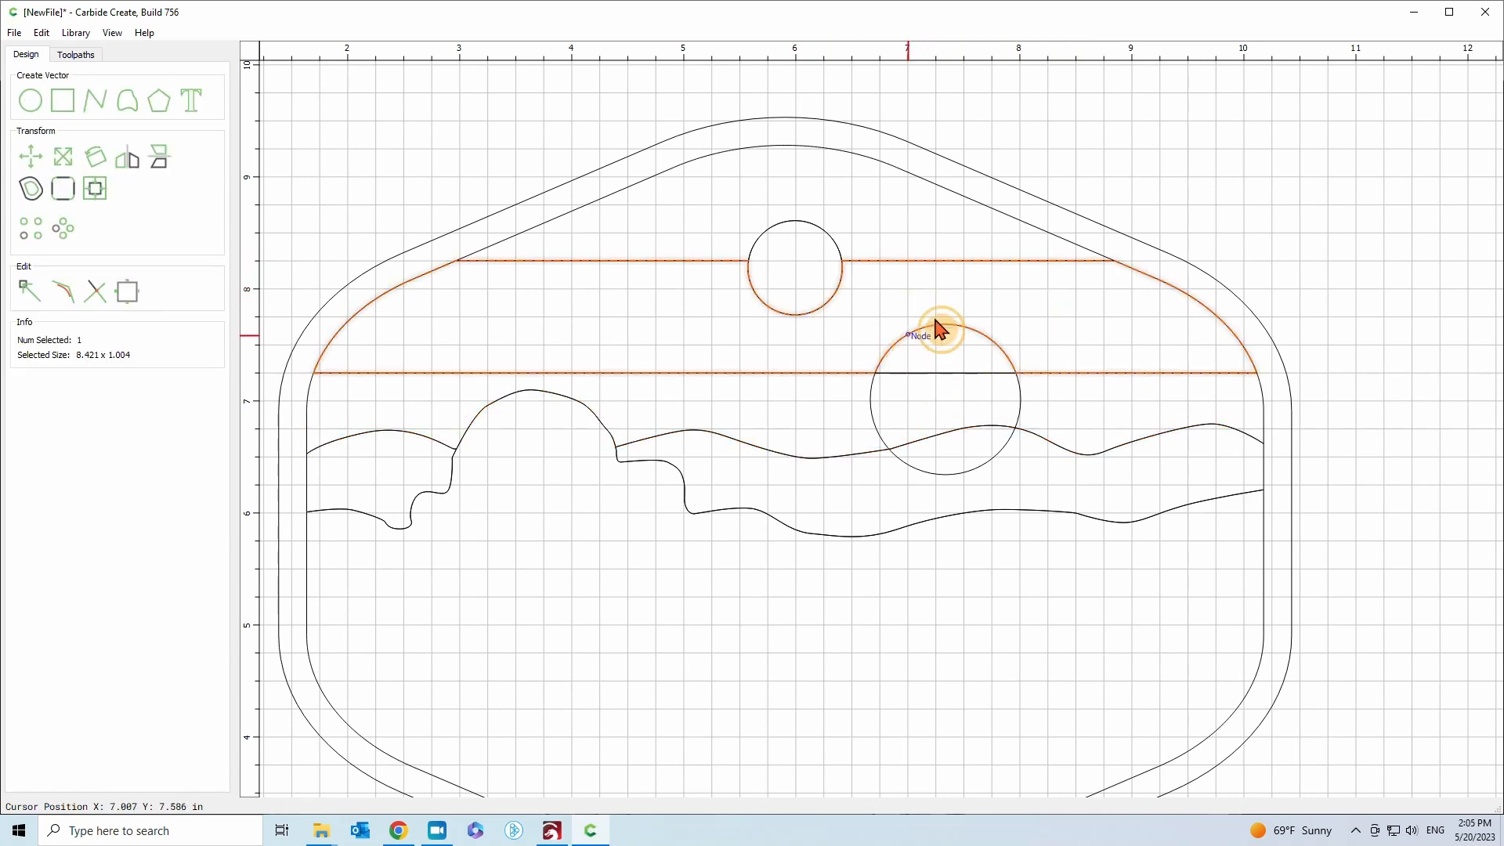
key("Up")
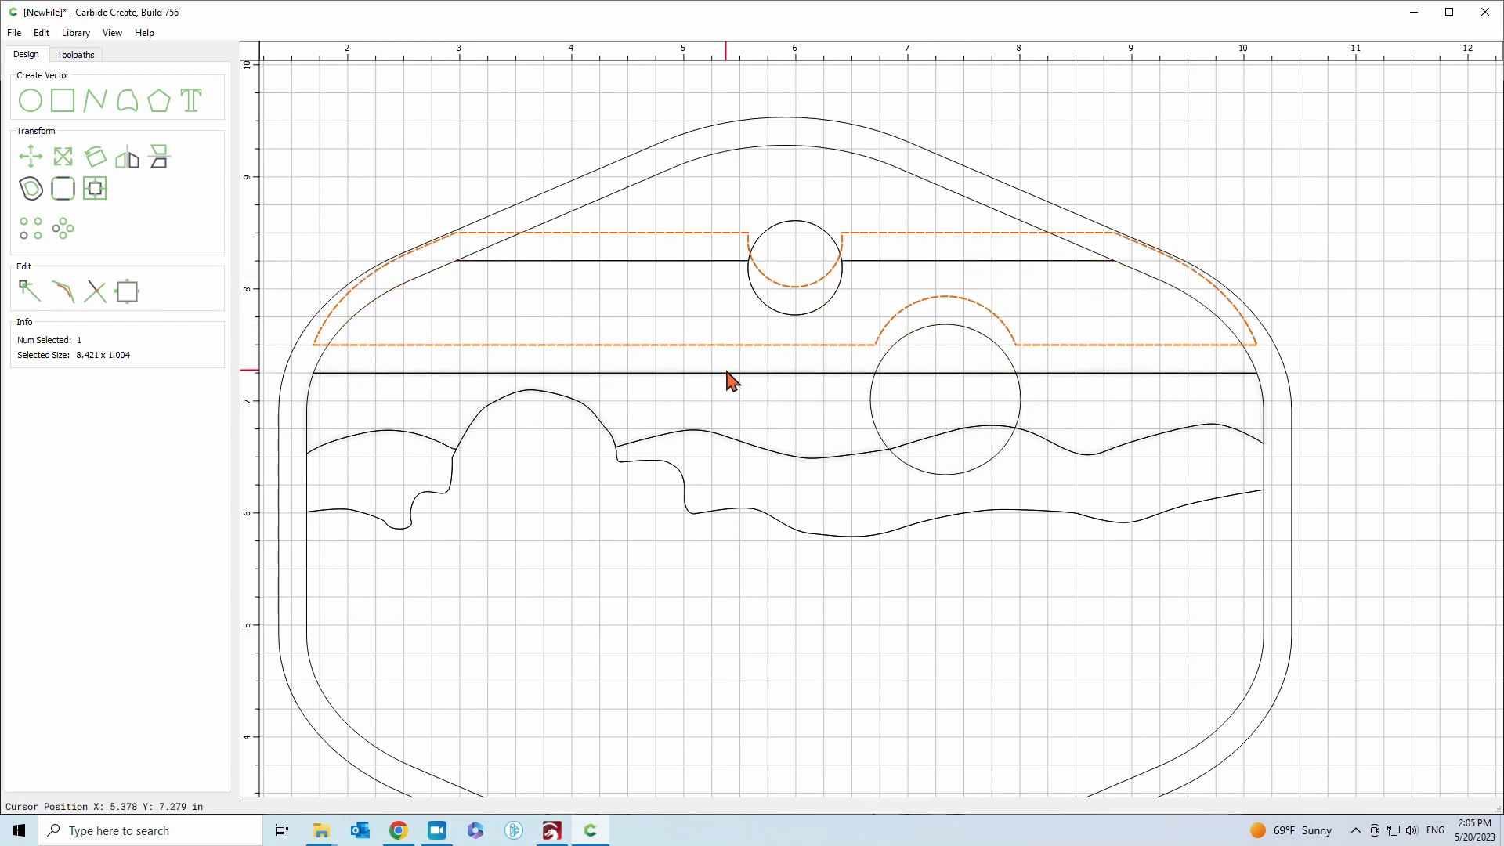
Single out the uncut middle sky band by nudging it up and down, and delete it
left_click(395, 307)
key("Up")
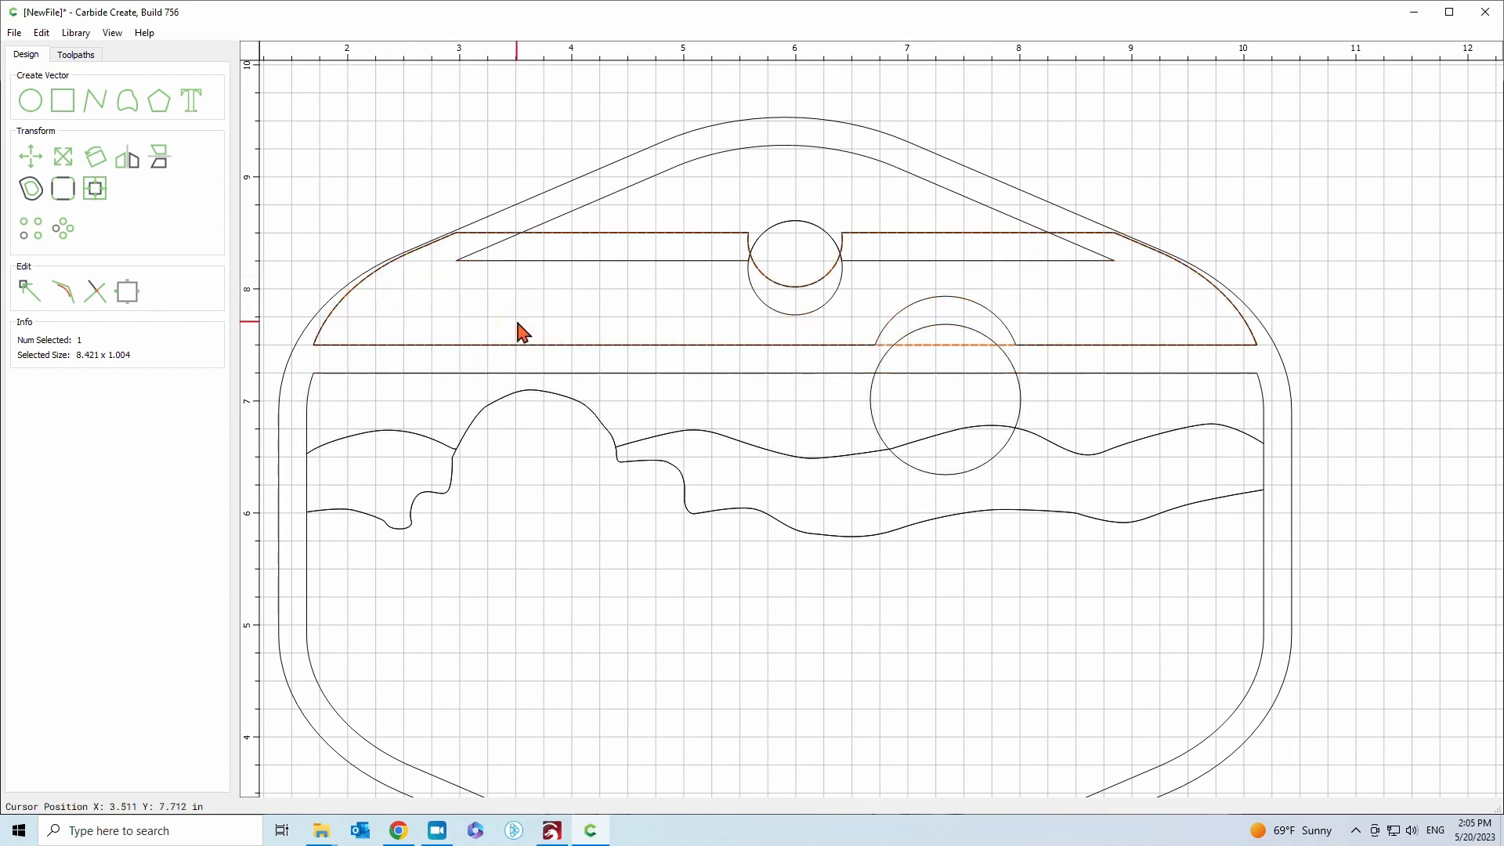
key("Down")
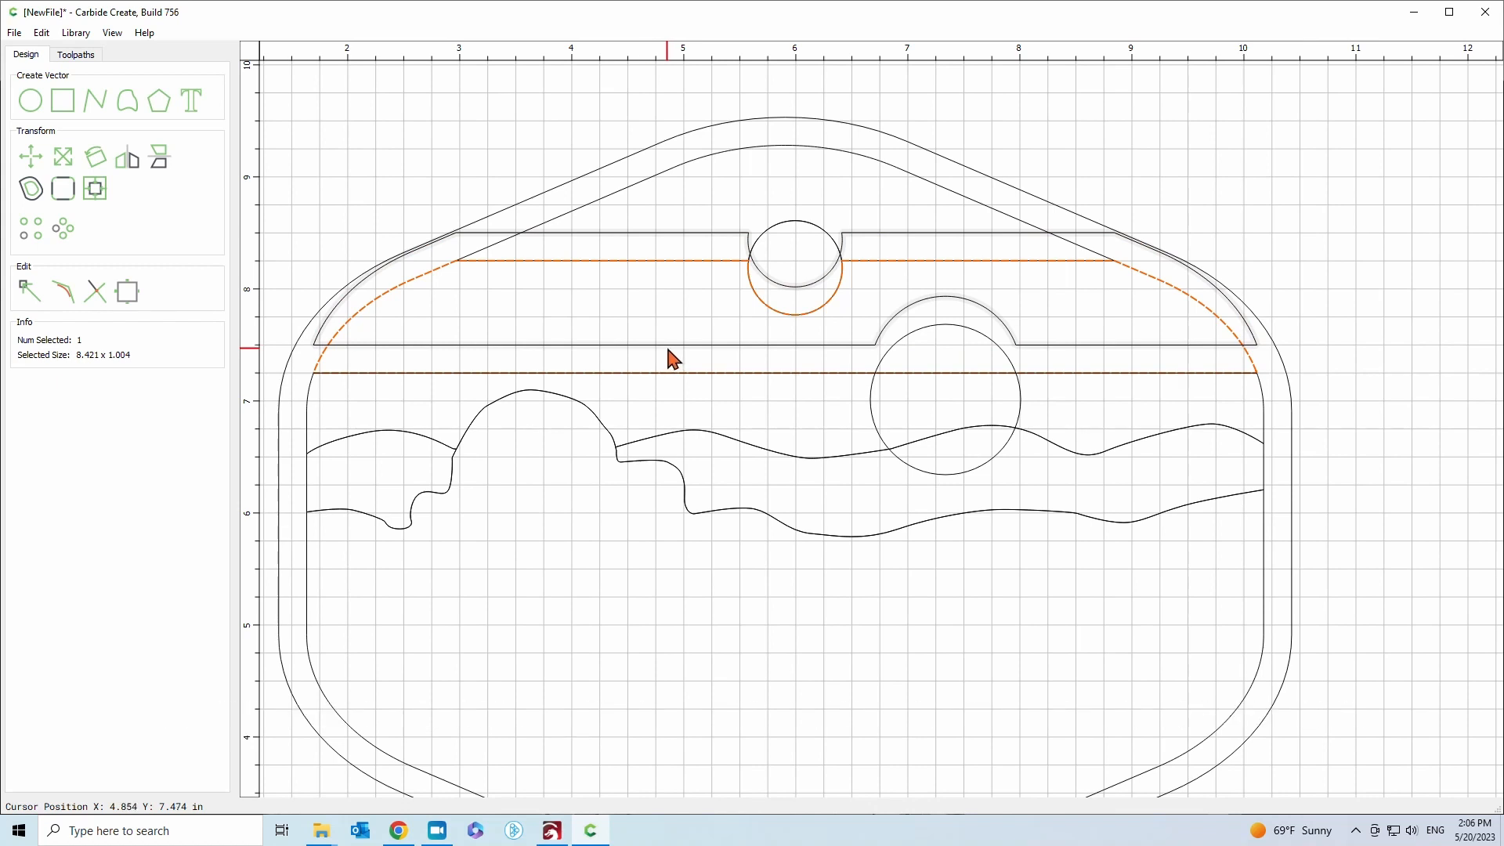
key("Up")
key("Down")
key("Up")
key("Down")
left_click(672, 359)
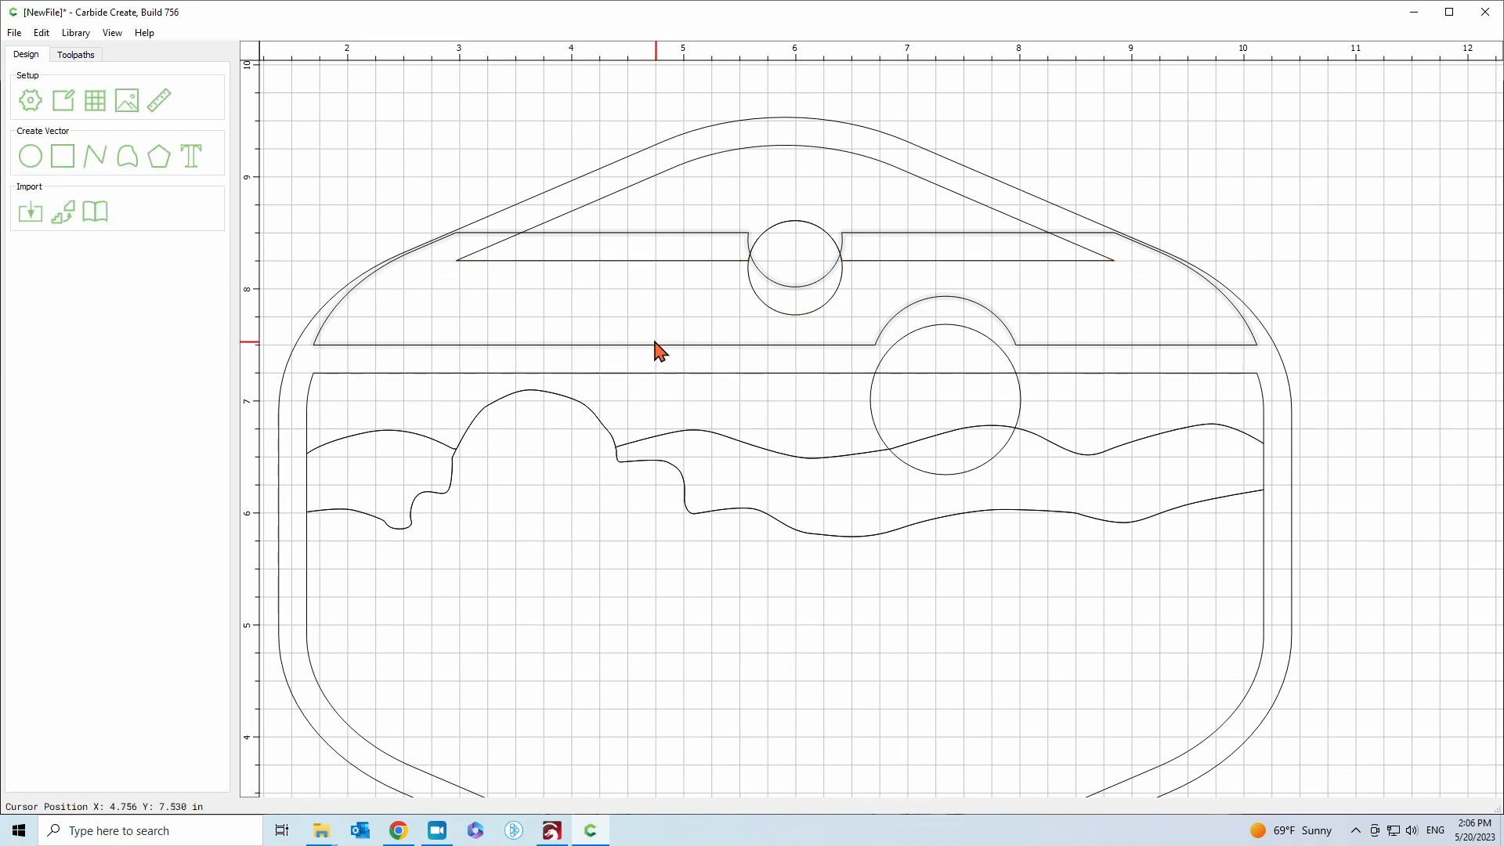
Move the middle sky band with the large sun cutout back down against the lower sky band
left_click(626, 346)
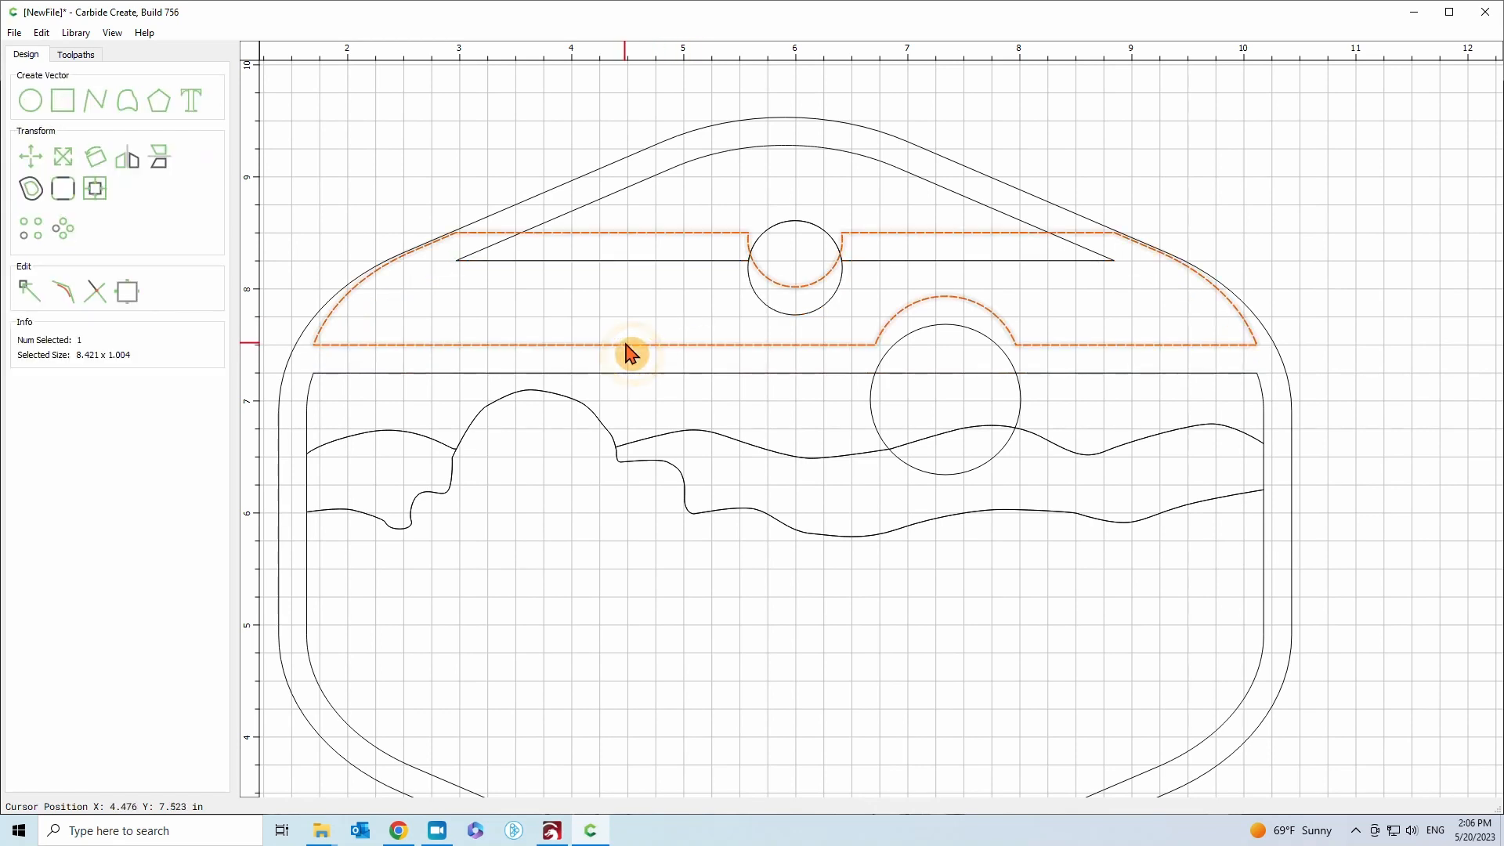
key("Down")
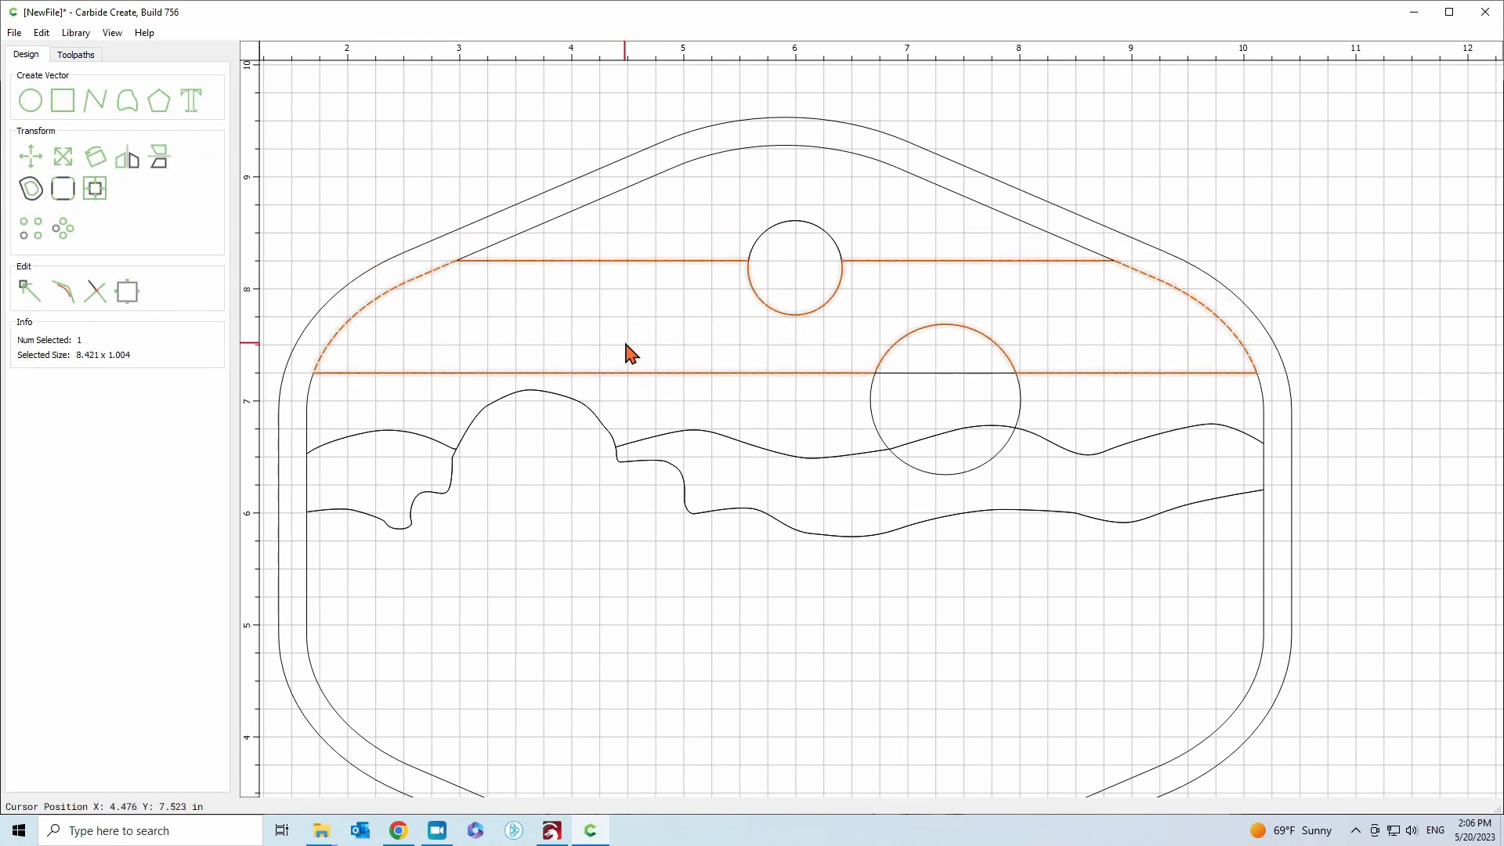
left_click(950, 380)
left_click(916, 340)
left_click(875, 423)
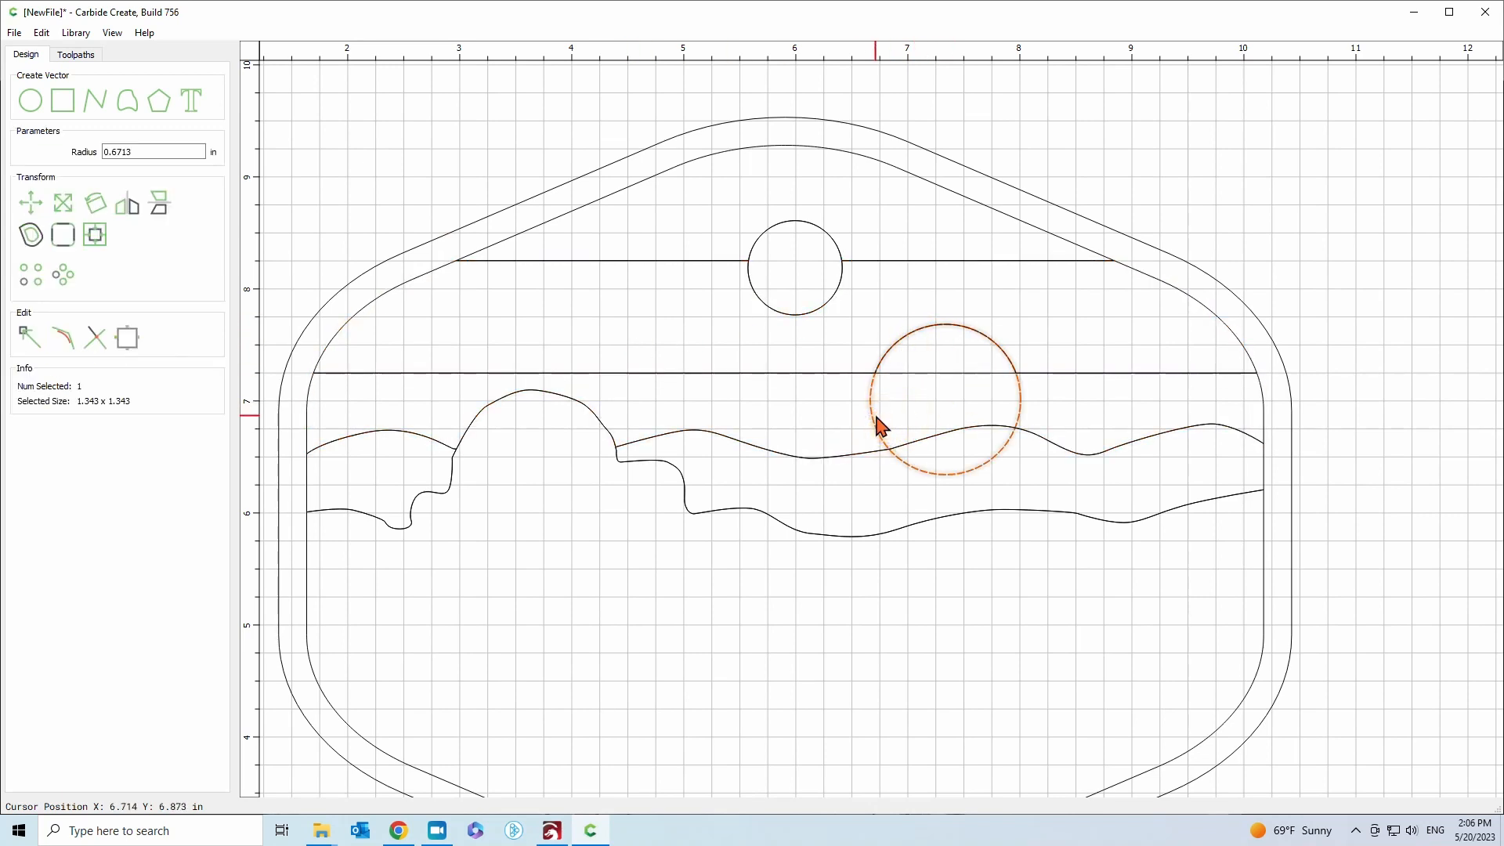
Raise the top sky band, small sun, middle sky band and large sun 0.25 in to check that each is separate
left_click(787, 147)
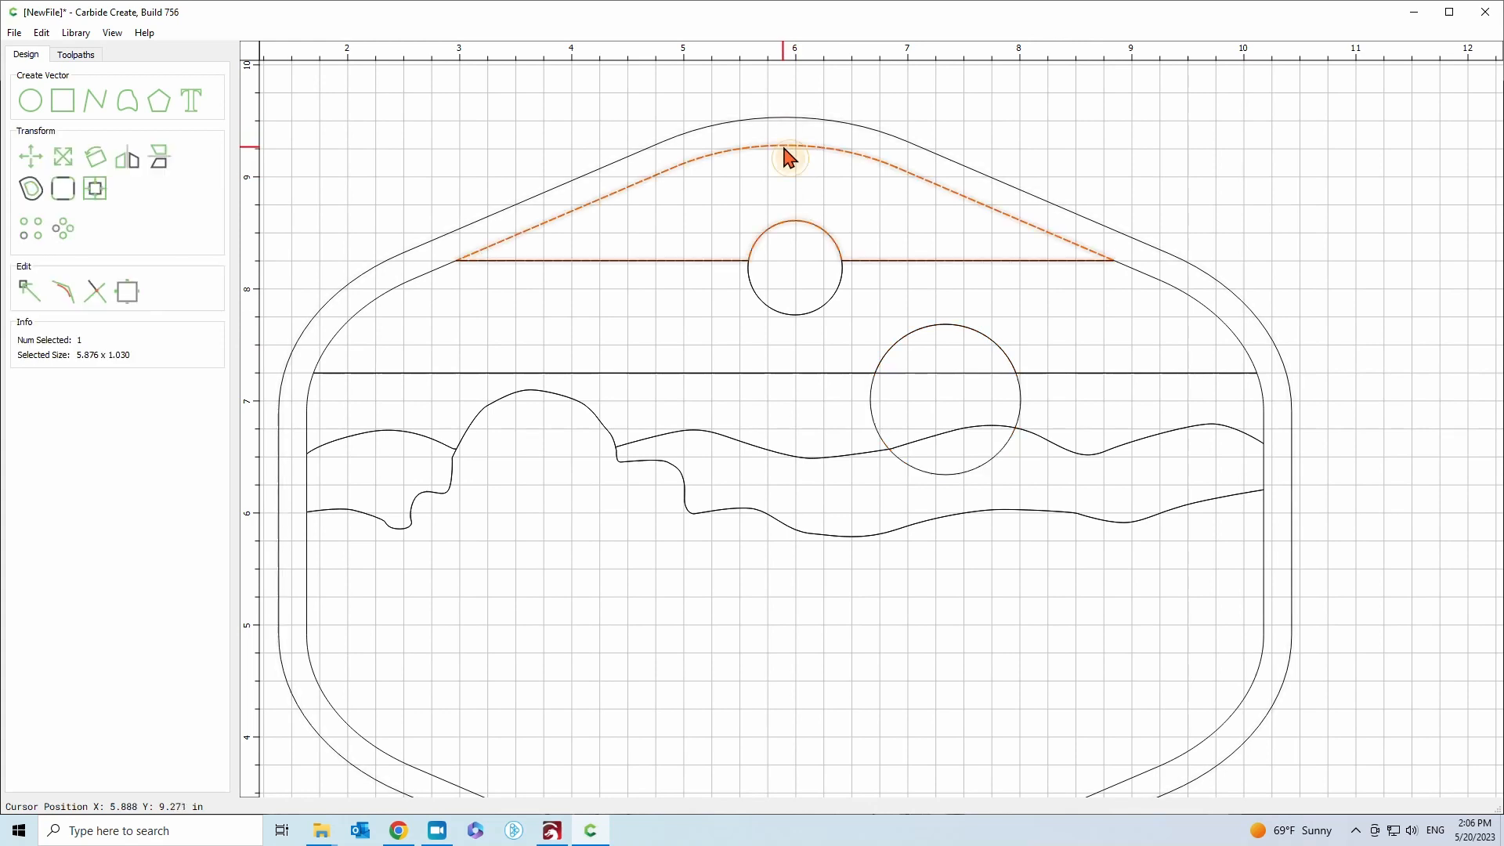
key("Up")
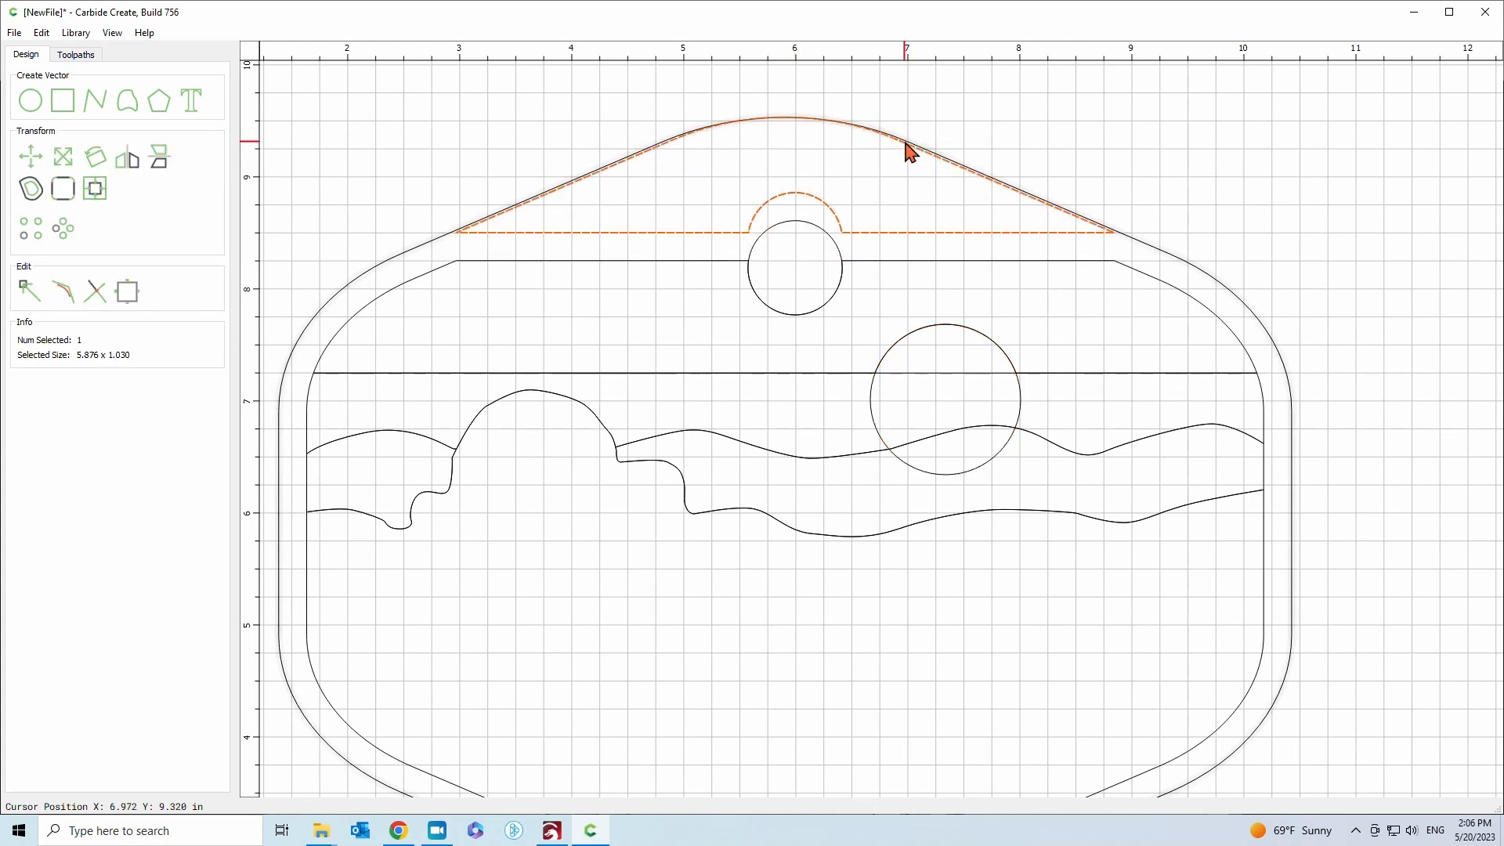
left_click(795, 222)
key("Up")
left_click(891, 261)
key("Up")
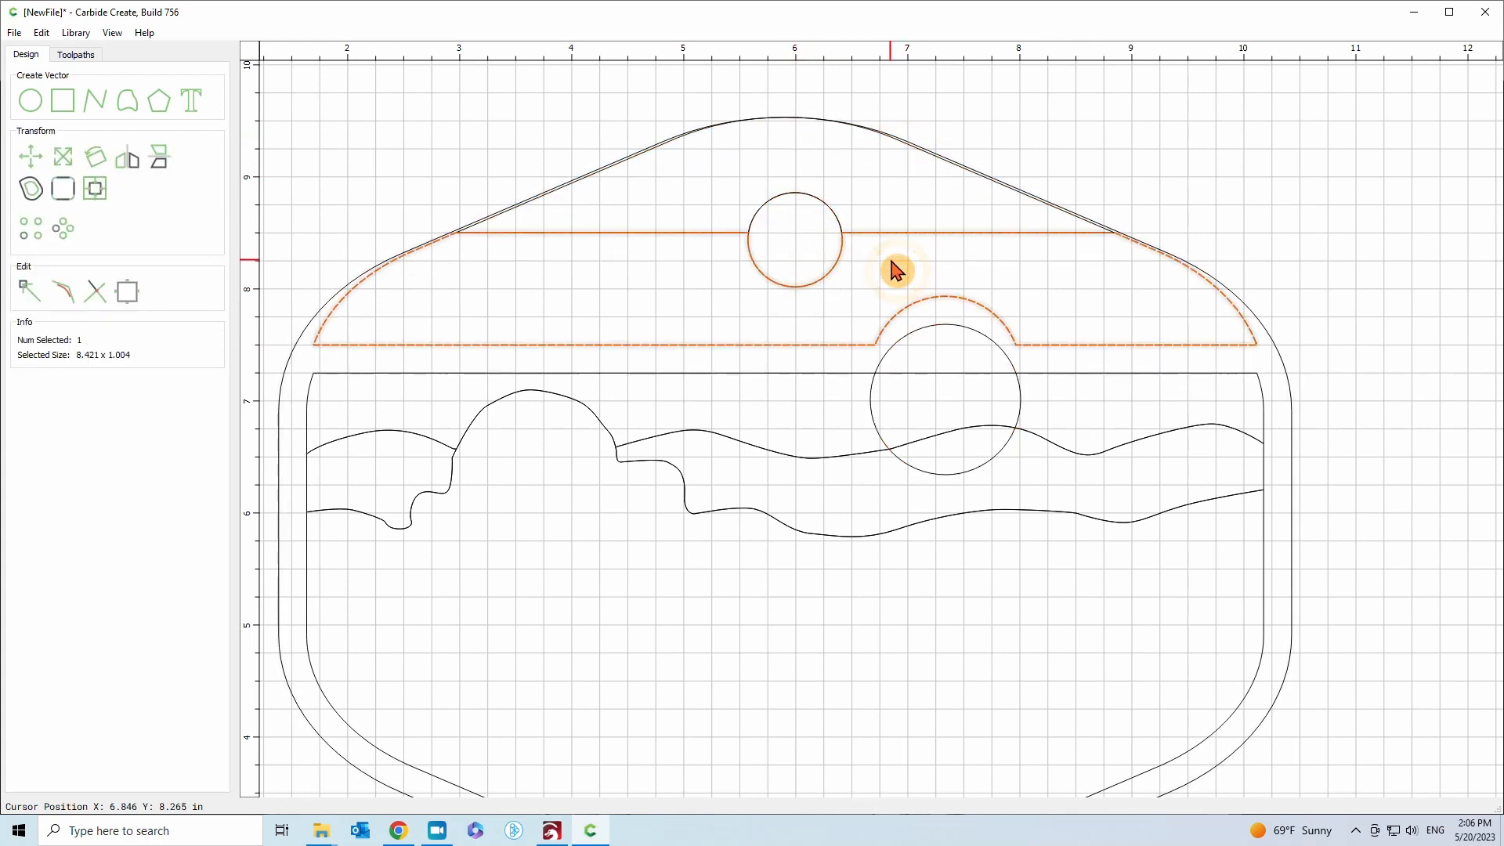
left_click(926, 339)
key("Up")
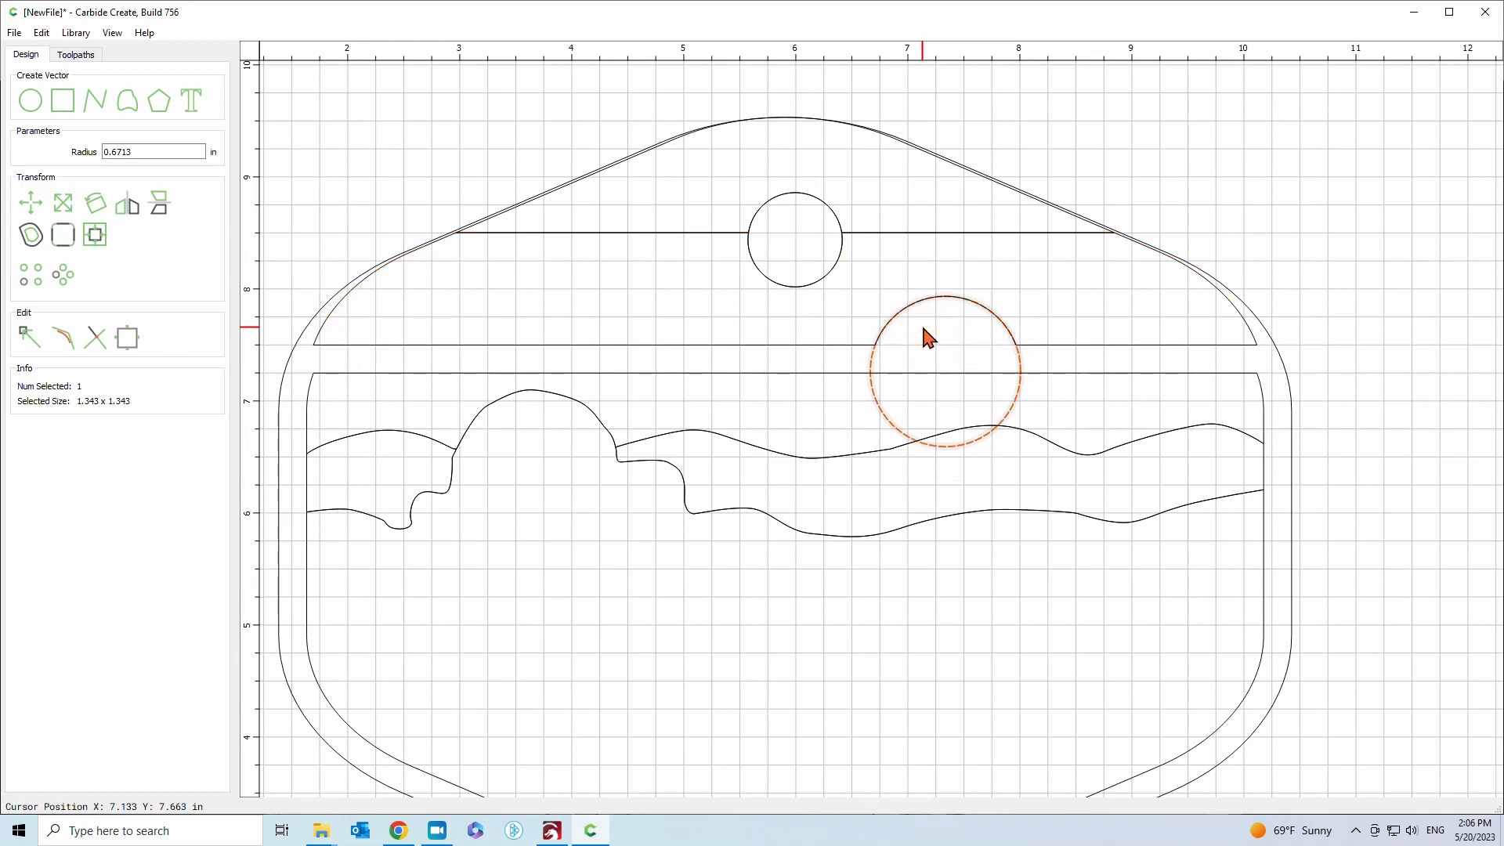
Move the large sun, middle sky band, small sun and top sky band back down to their original places
left_click(790, 374)
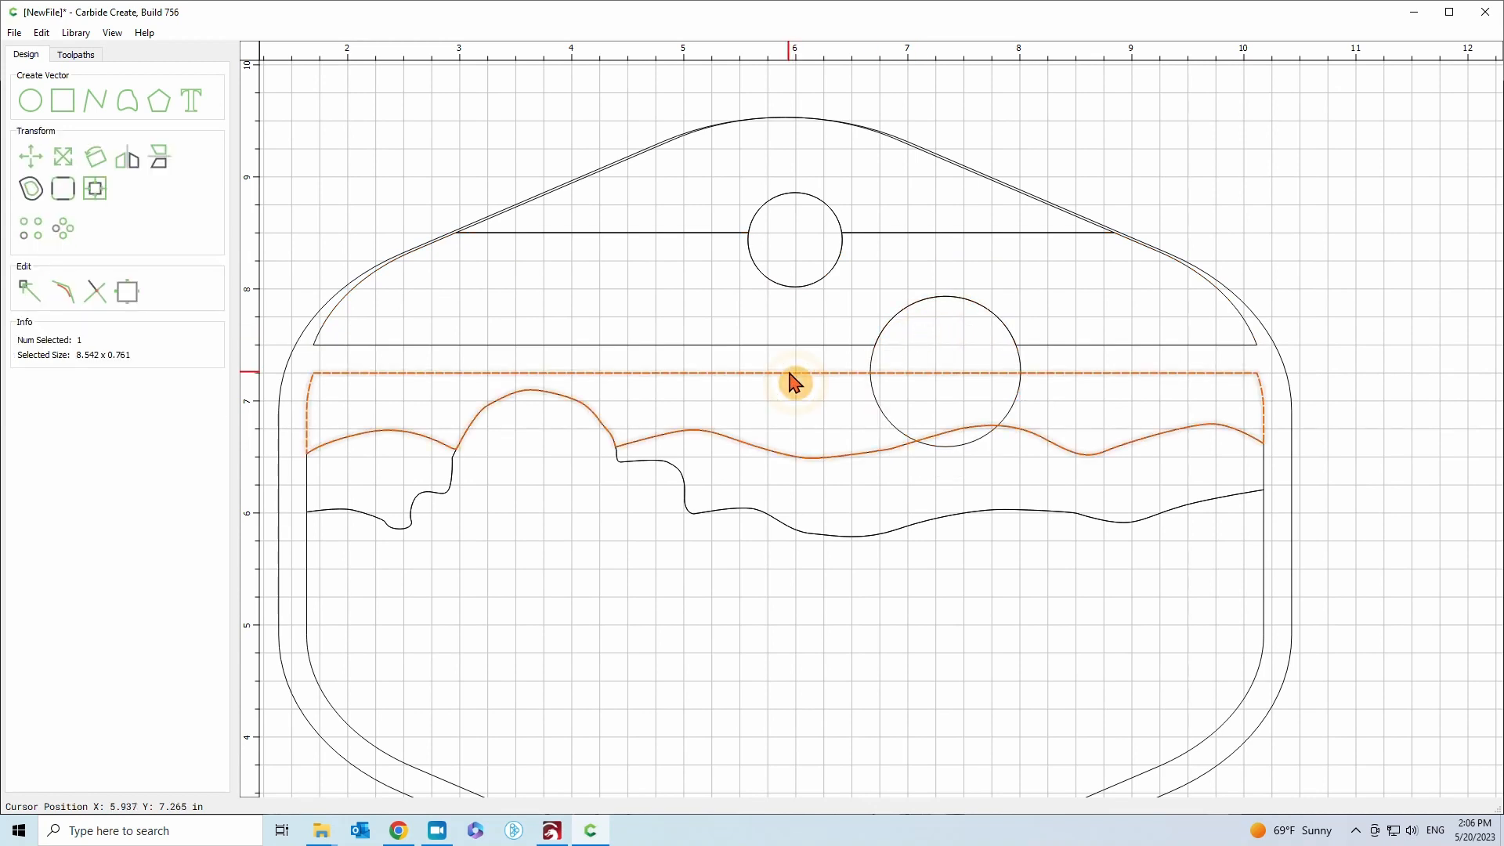
left_click(921, 384)
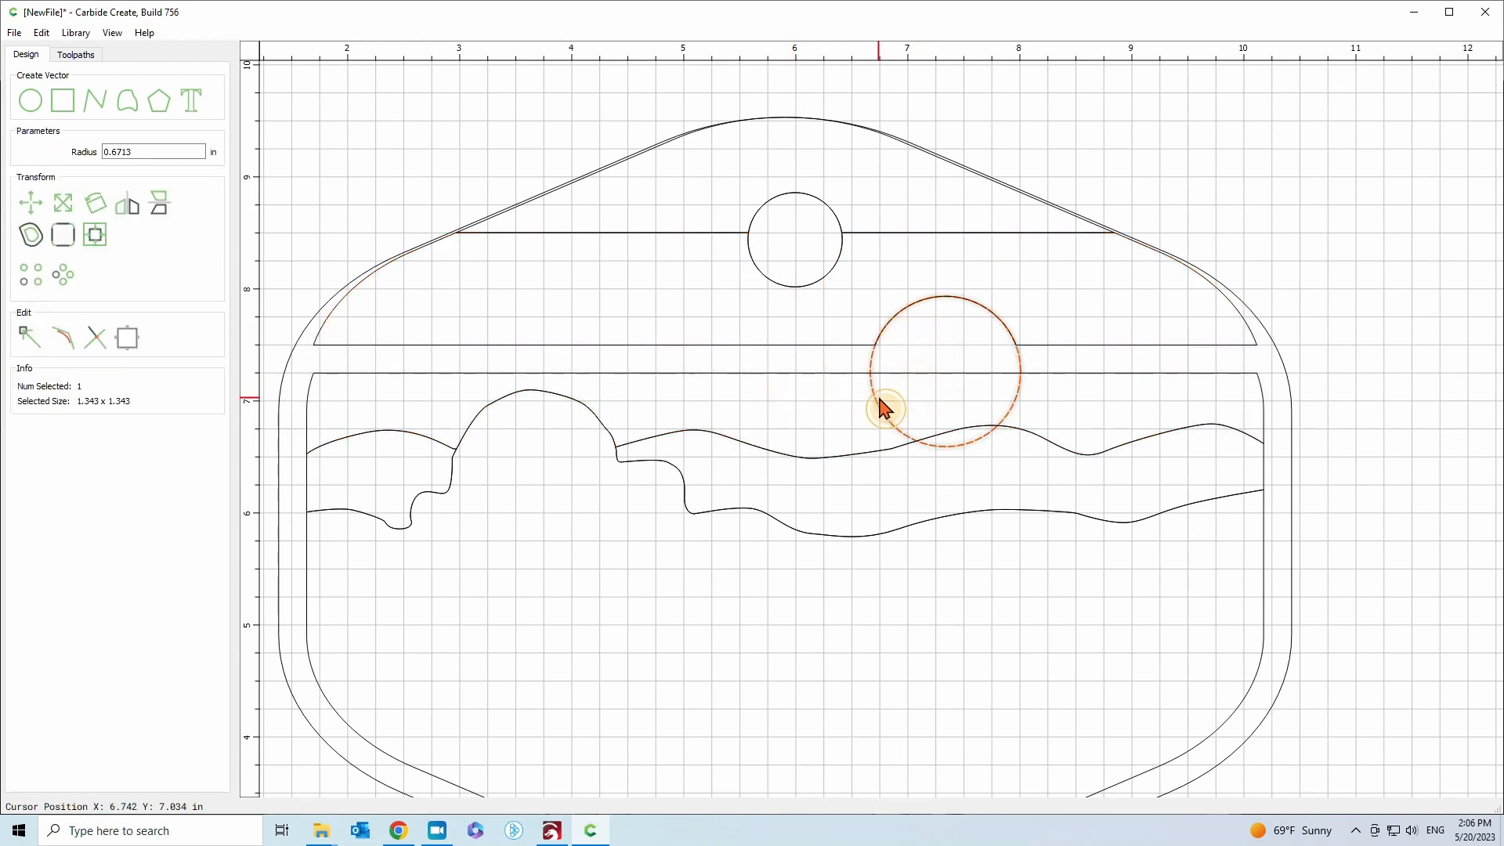
key("Down")
left_click(818, 317)
key("Down")
left_click(790, 284)
key("Down")
left_click(887, 233)
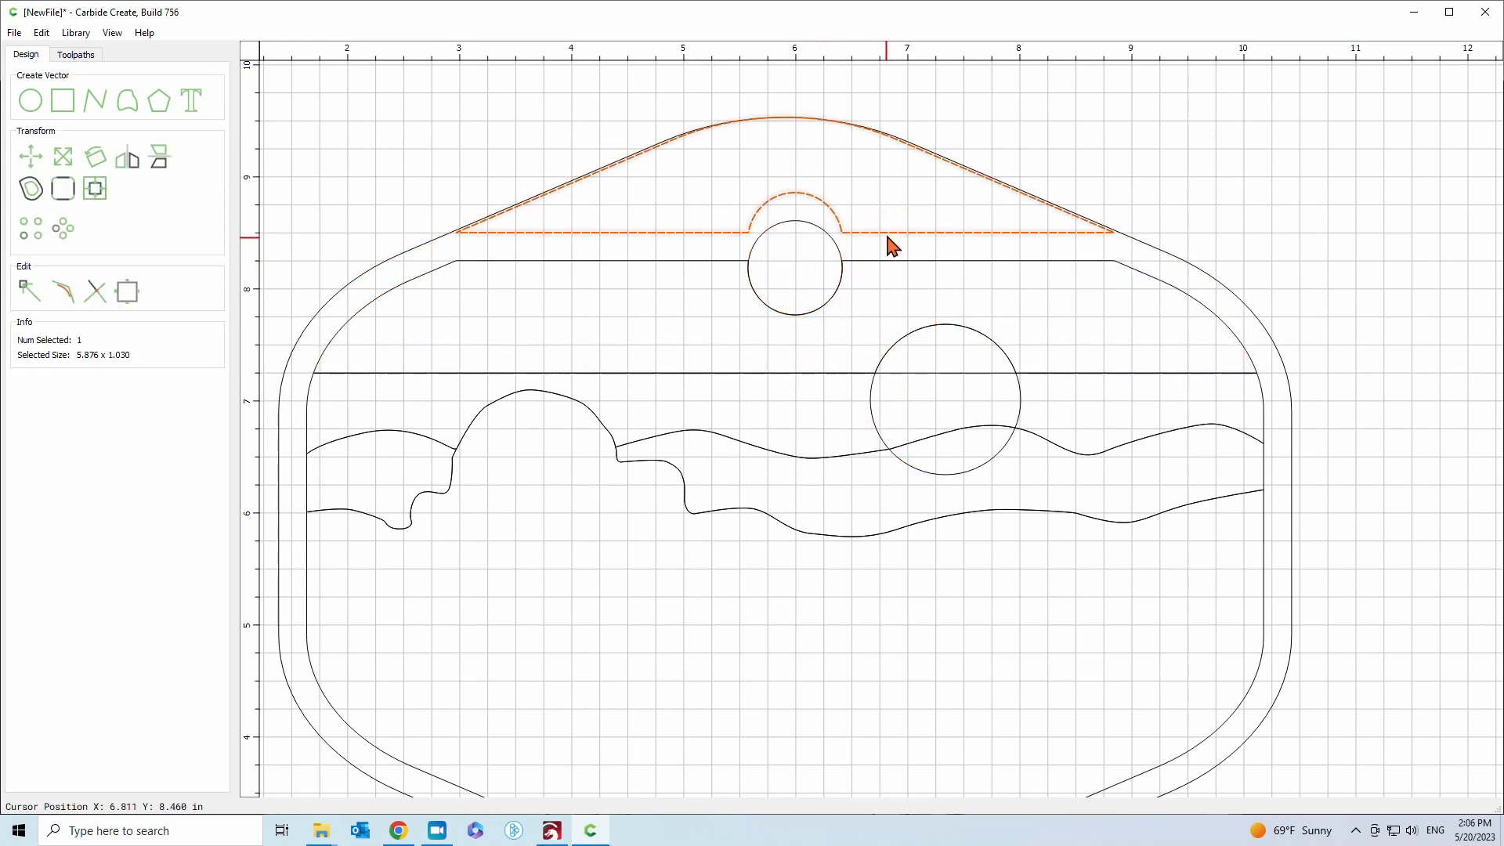
key("Down")
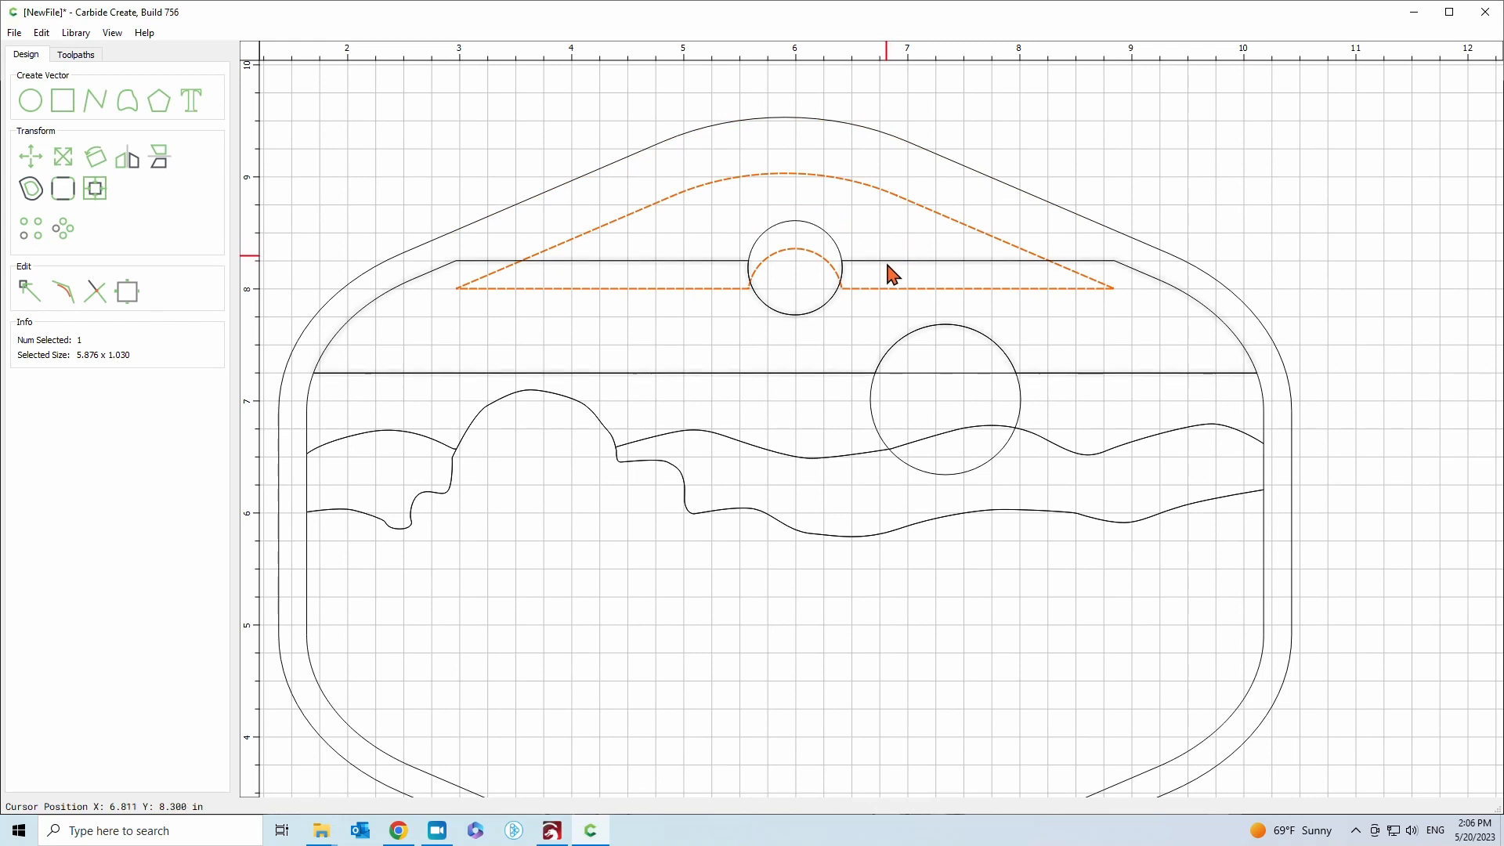
Subtract the large sun circle from the lower sky band with a Boolean operation, keeping the original vectors
left_click(1258, 402)
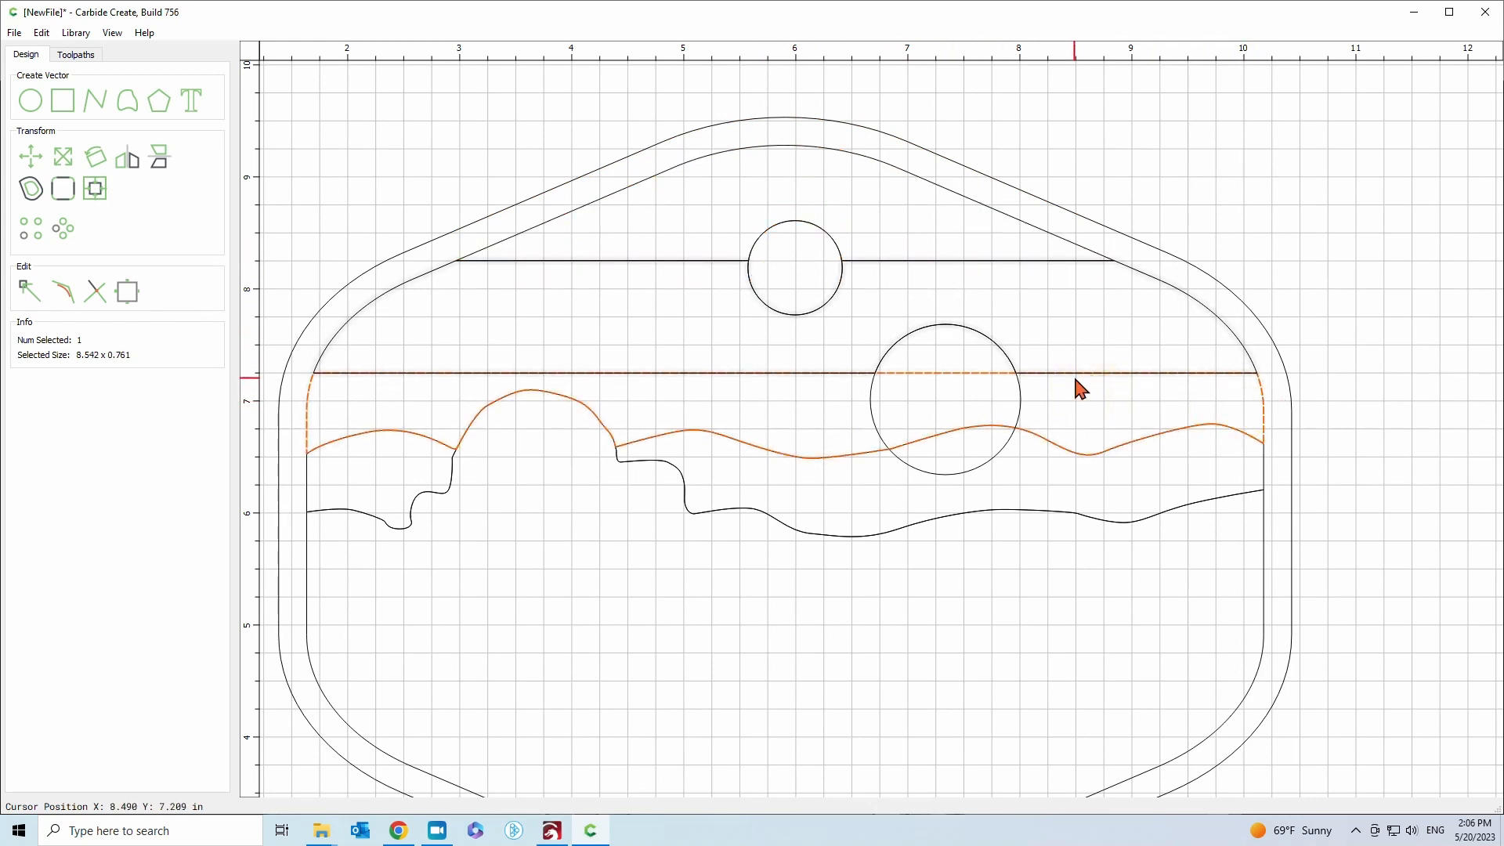
left_click(1021, 404, "shift")
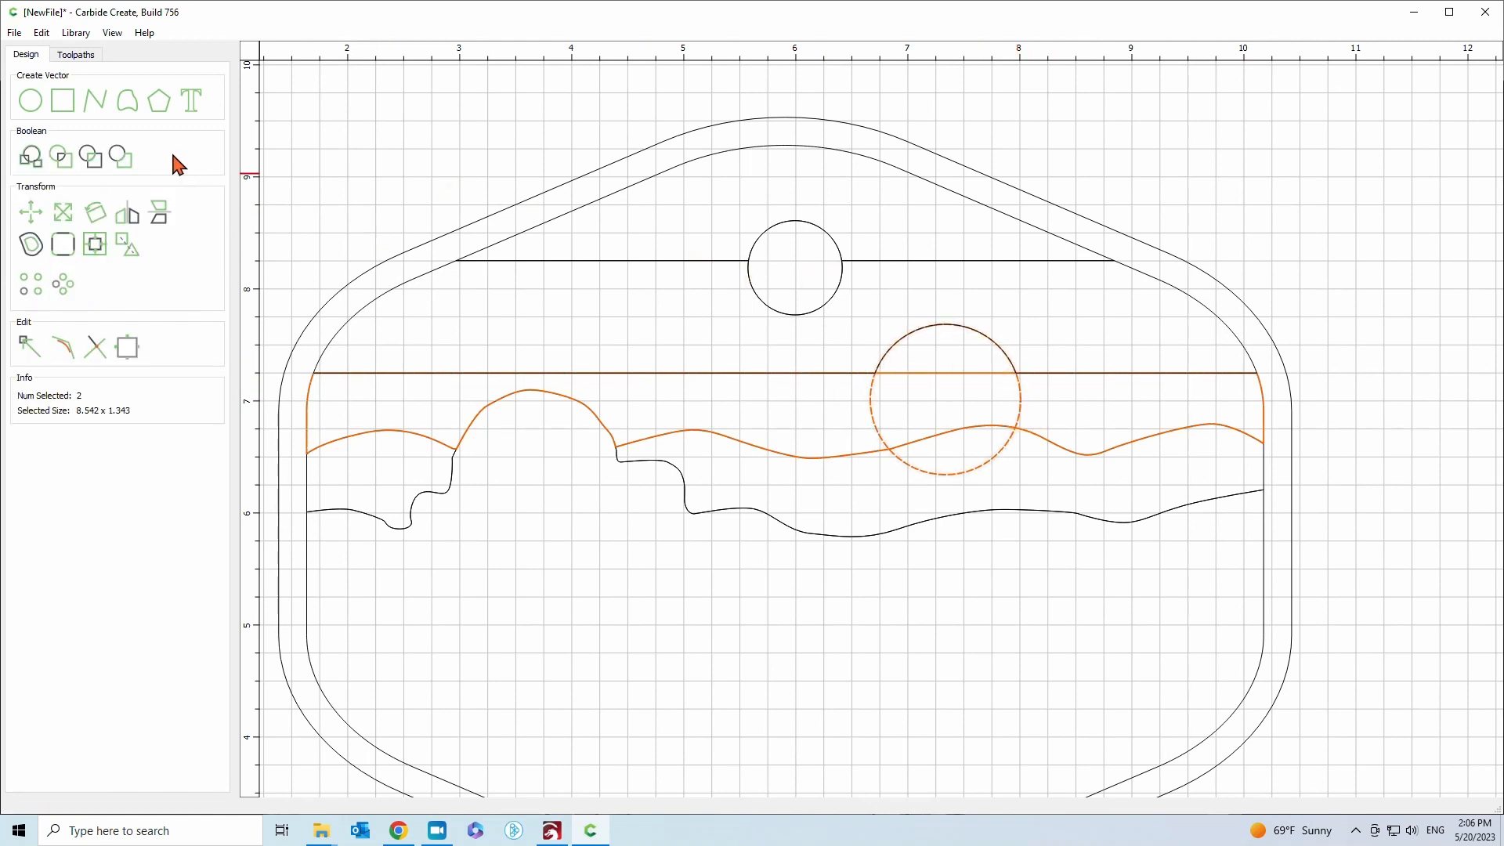
left_click(123, 158)
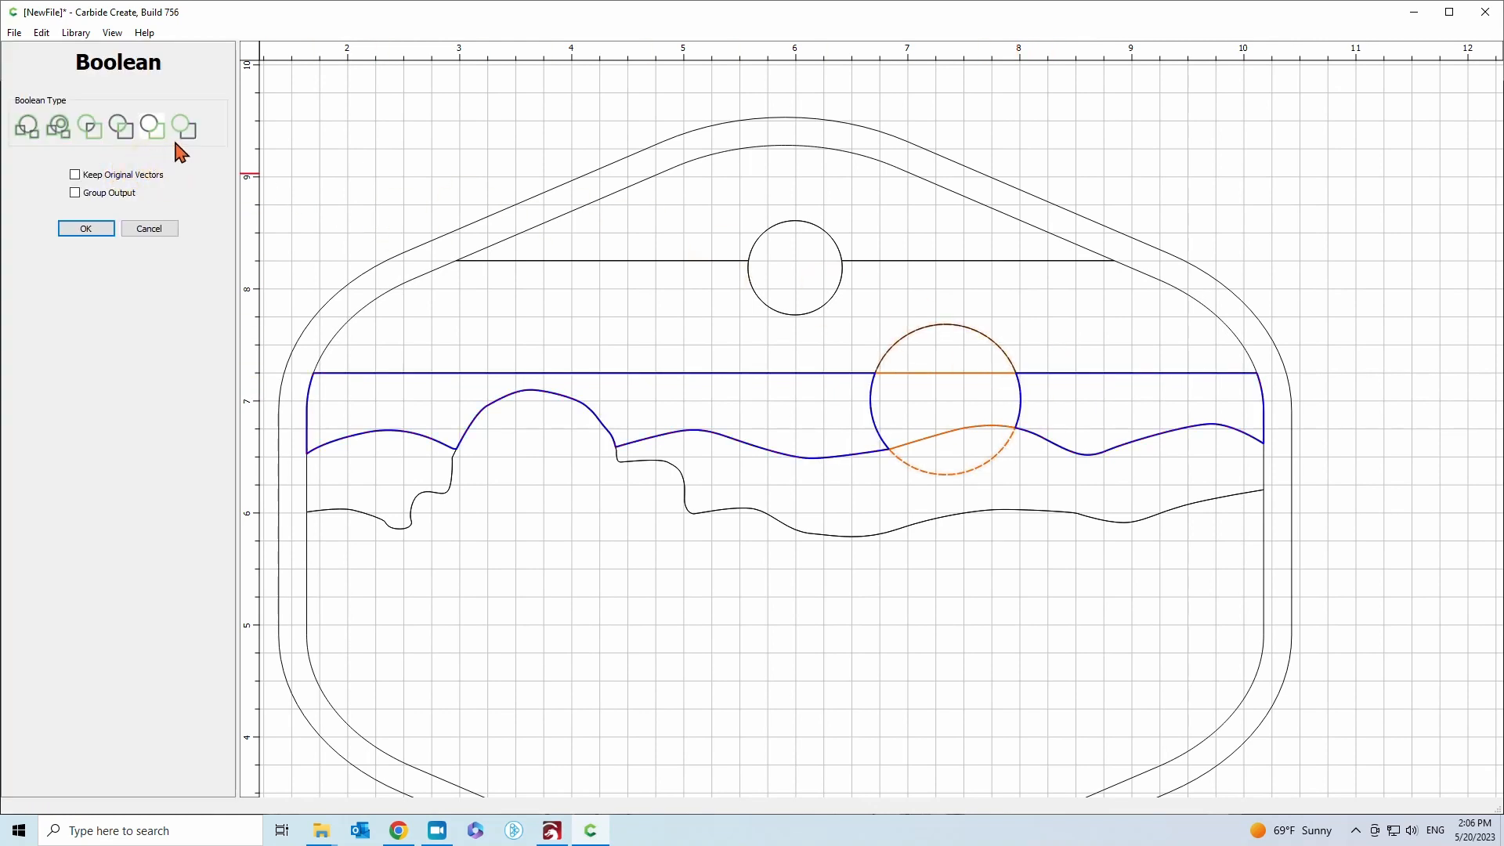
left_click(84, 229)
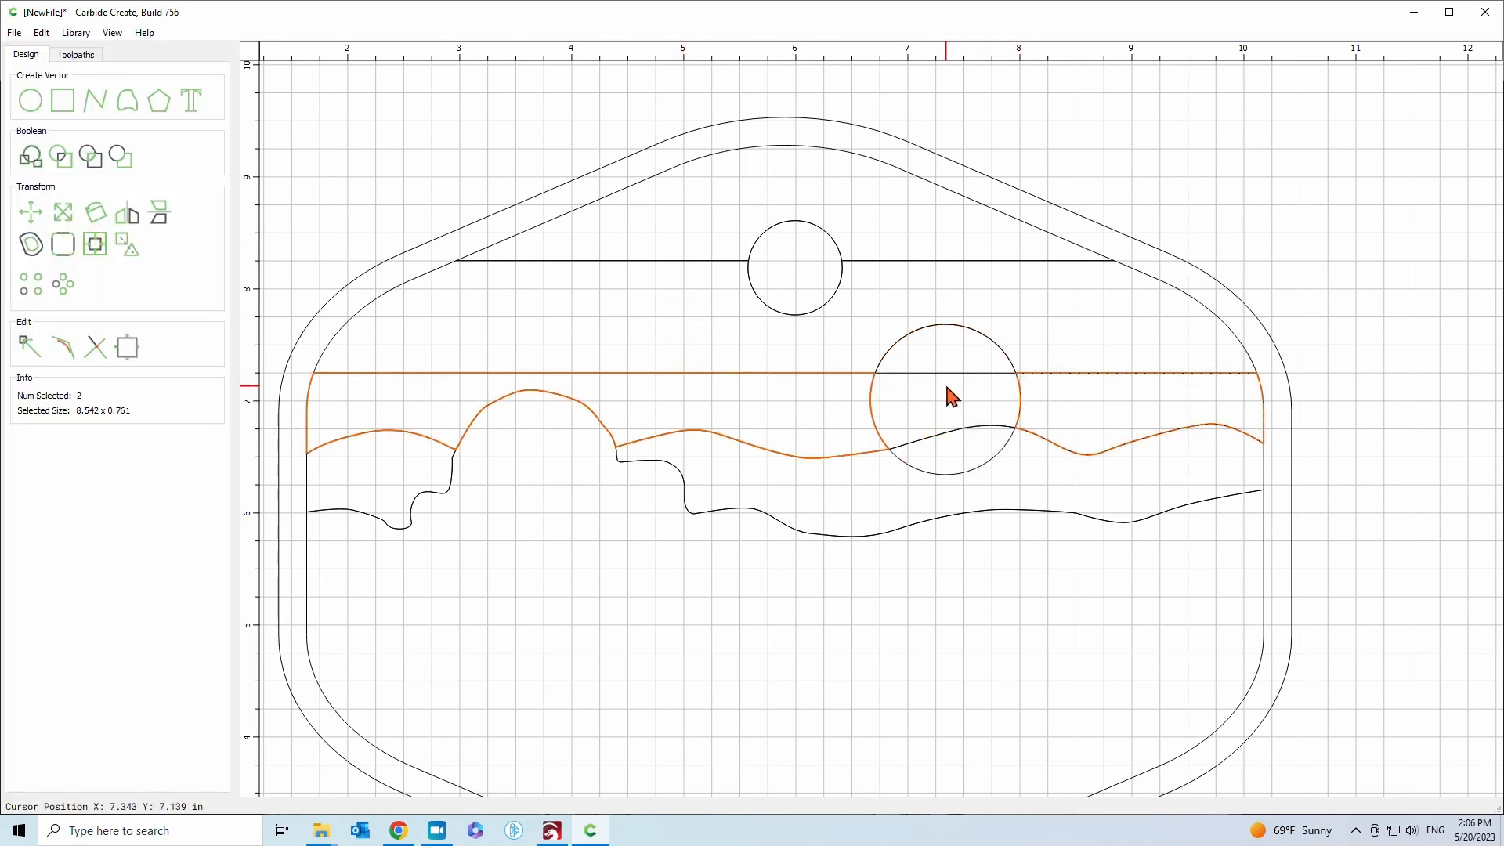
Delete the uncut lower sky band whose upper edge crosses the large sun
left_click(947, 429)
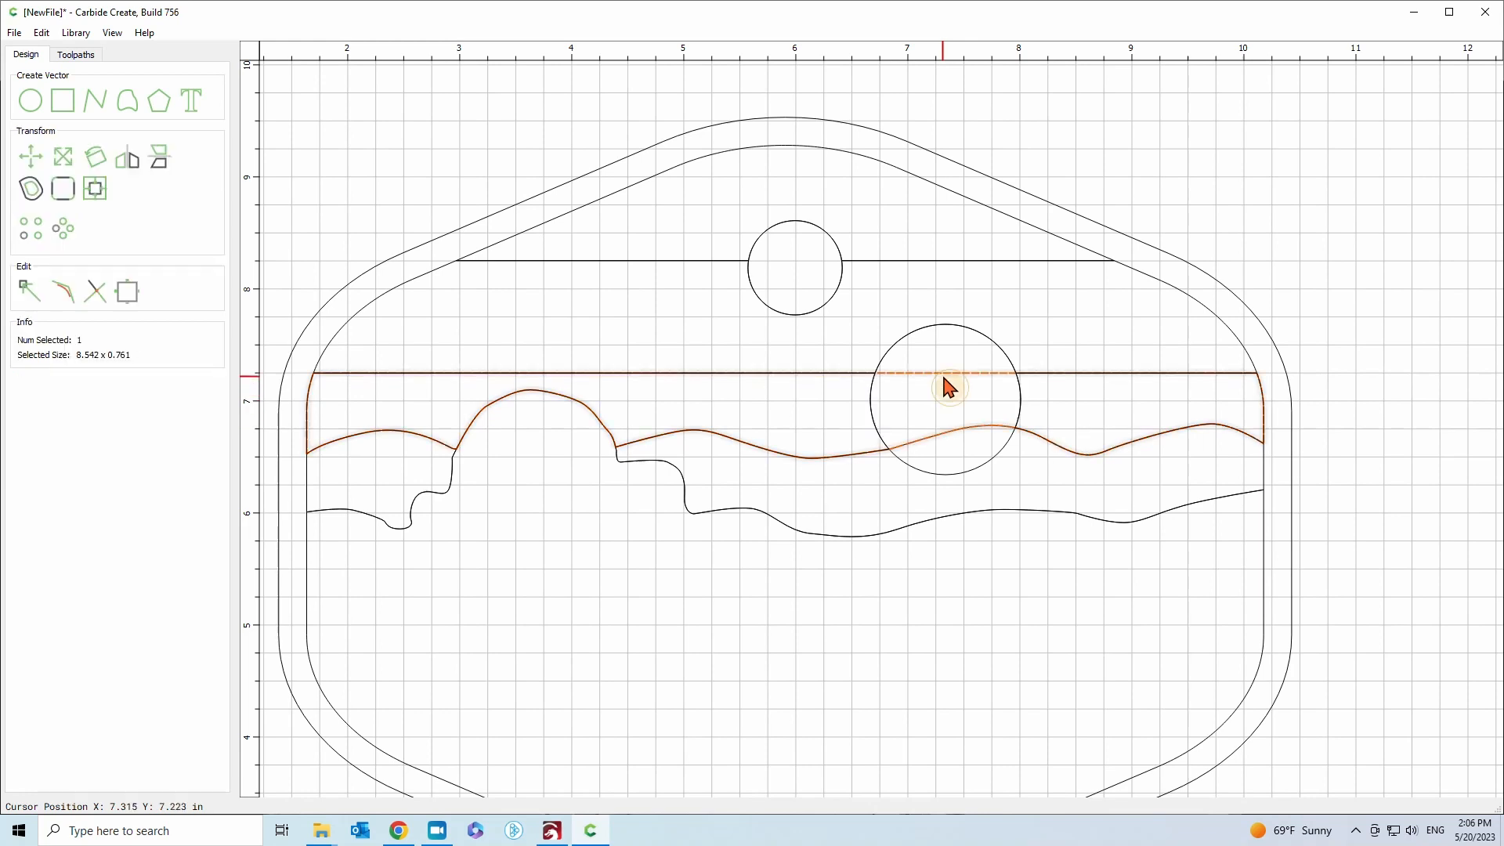
left_click(944, 381)
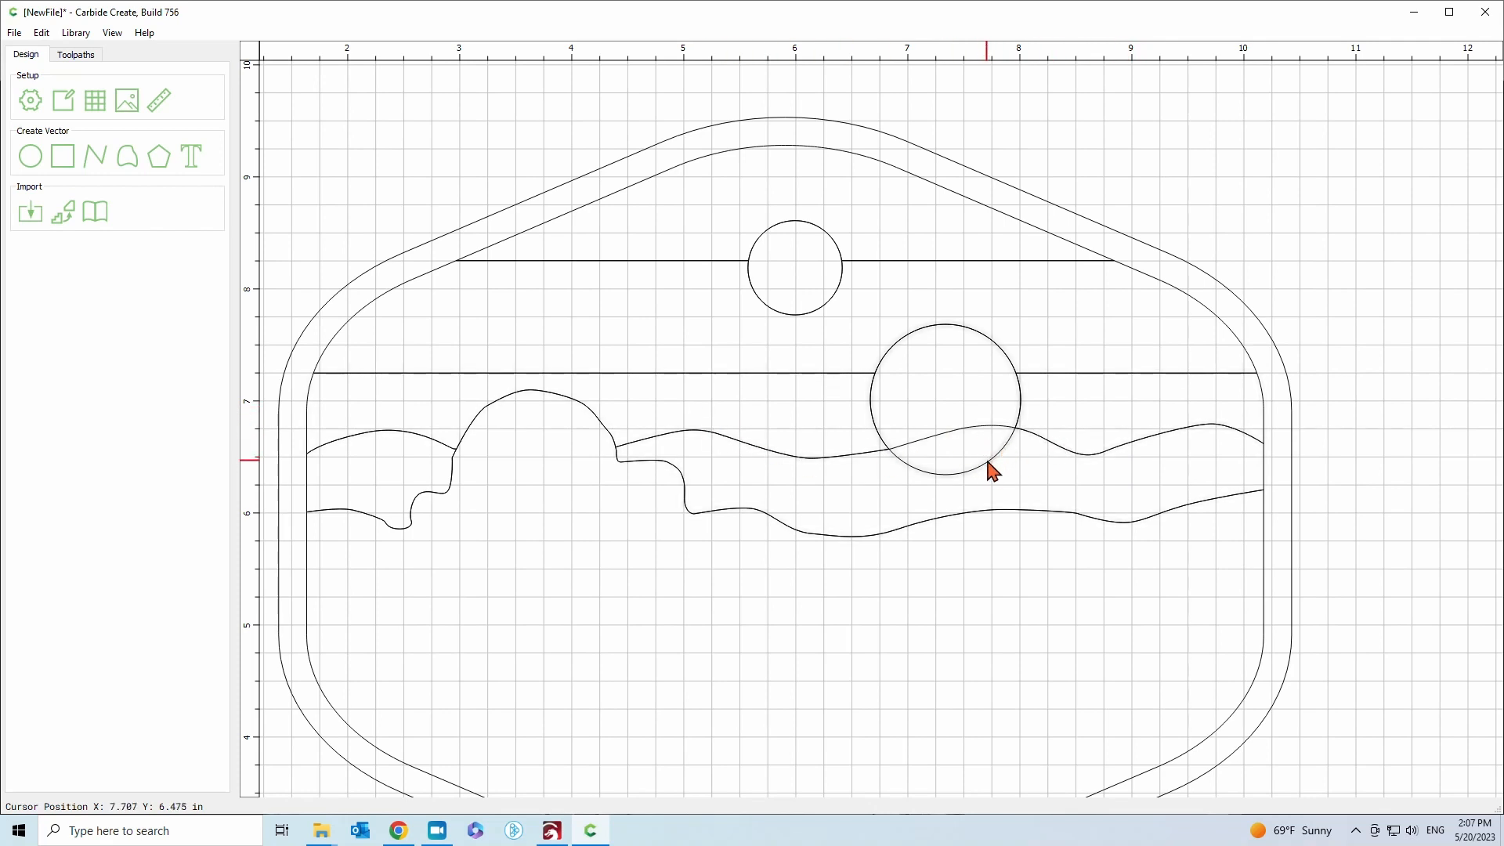
left_click(1040, 444)
left_click(854, 463)
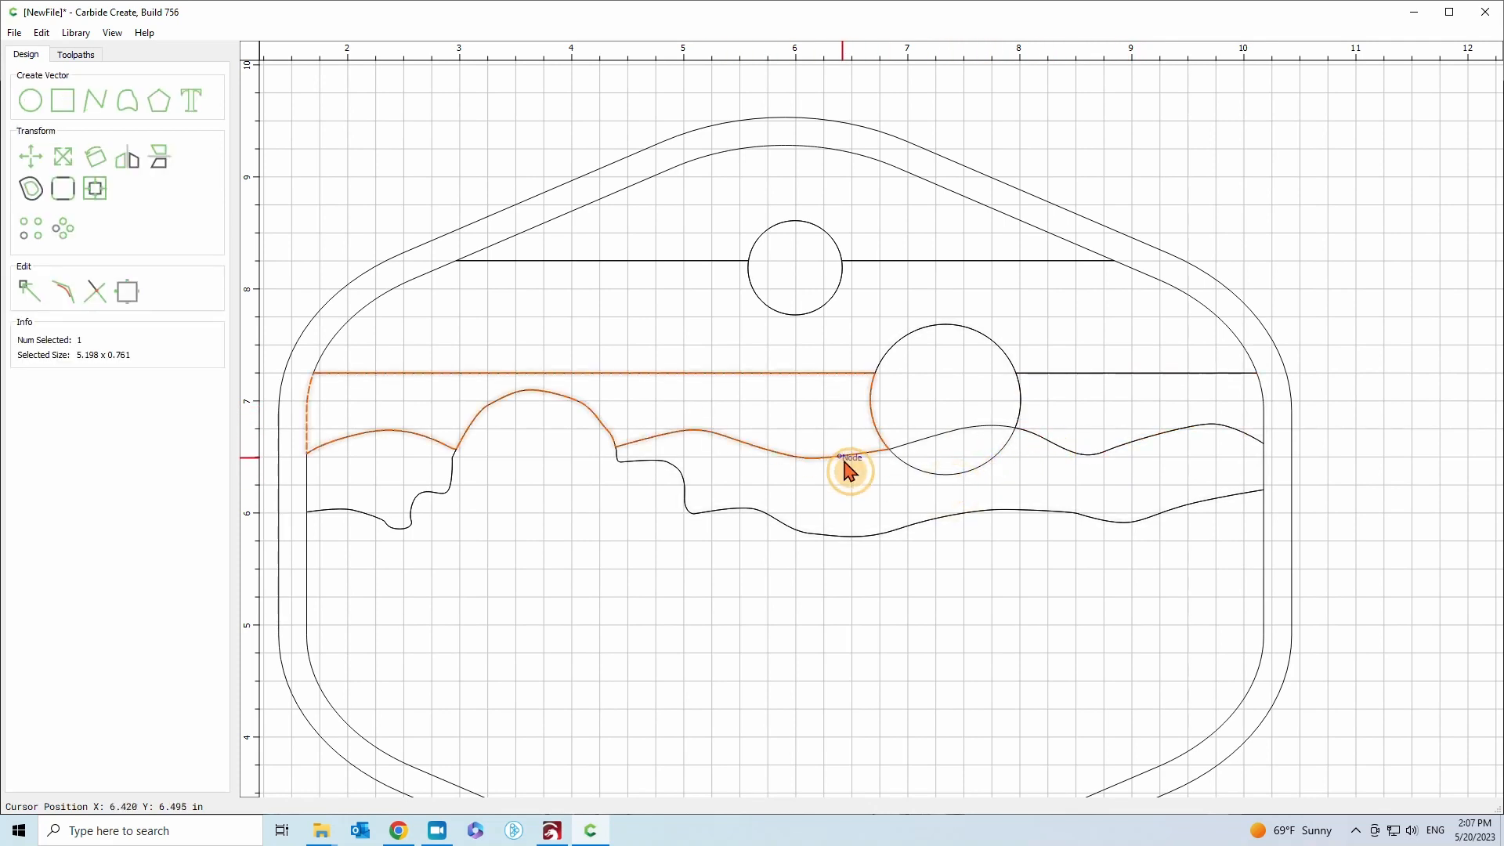
Subtract the right-hand dune band from the large sun circle with a Boolean operation, keeping the original vectors
left_click(1258, 473)
left_click(880, 434, "shift")
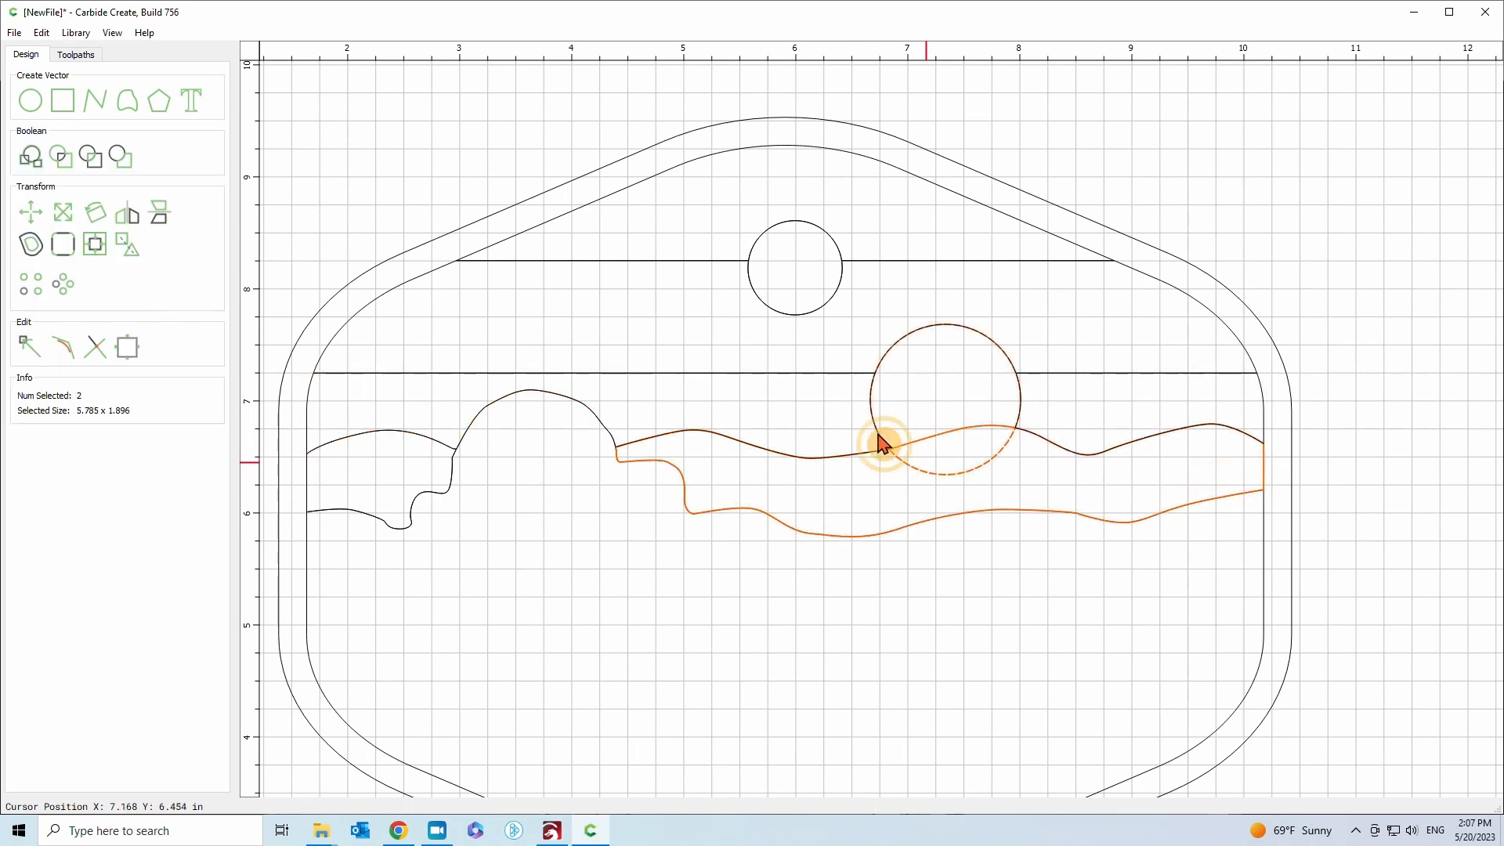
left_click(95, 161)
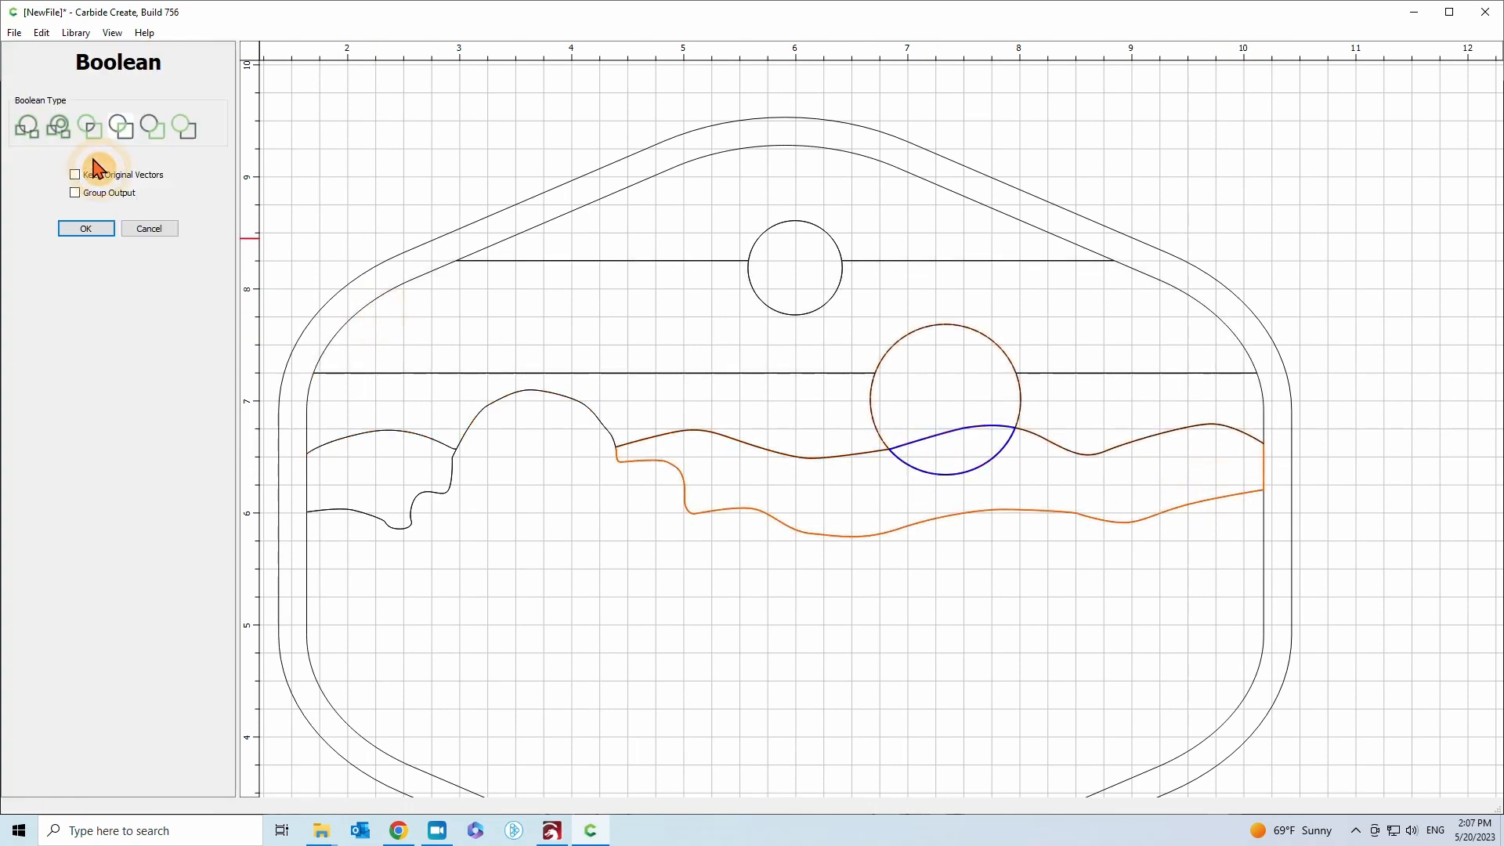
left_click(188, 127)
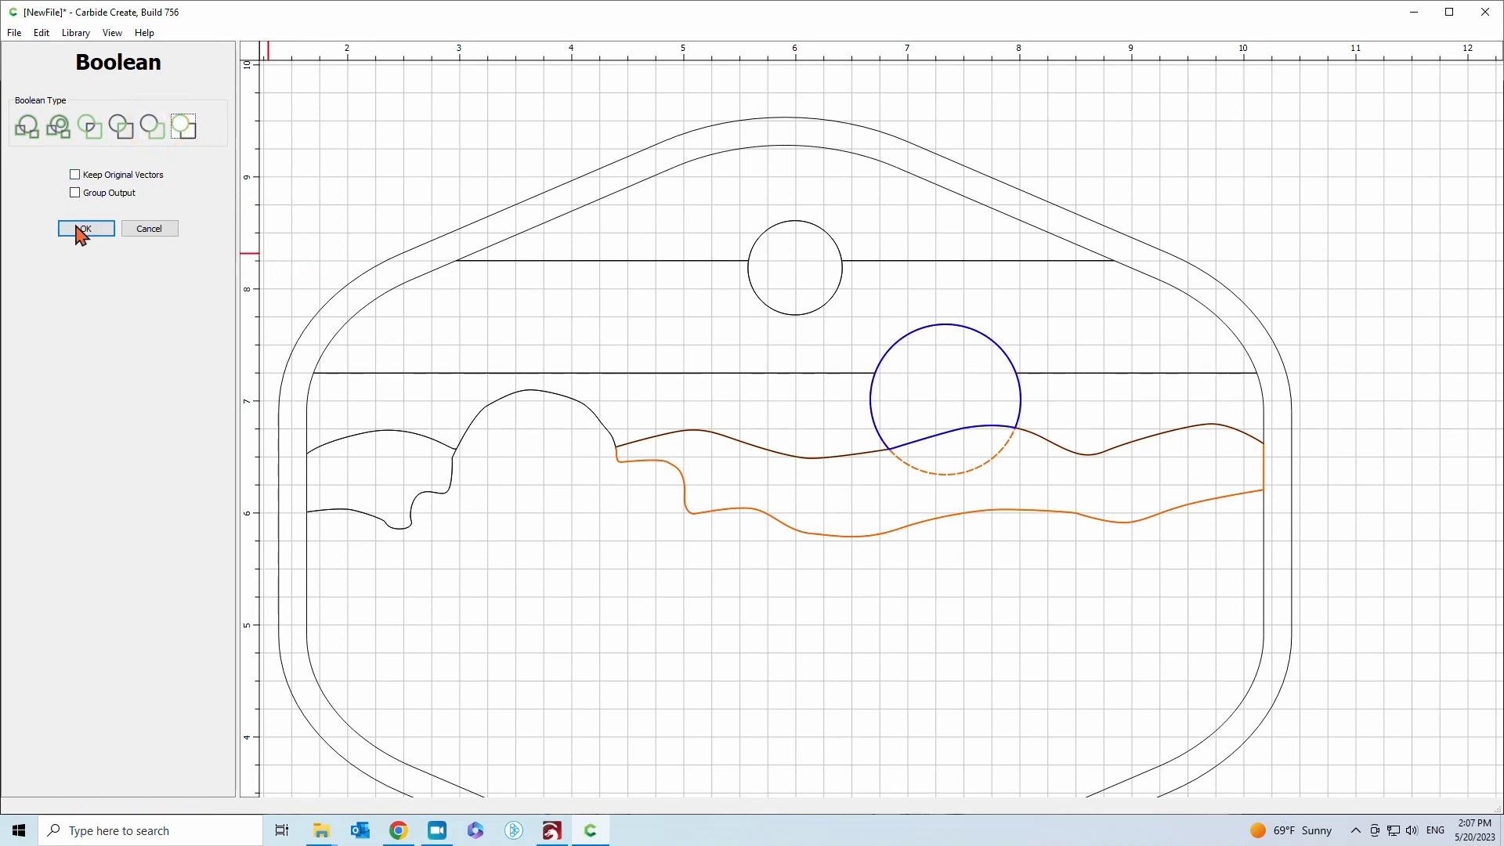
left_click(75, 174)
left_click(86, 228)
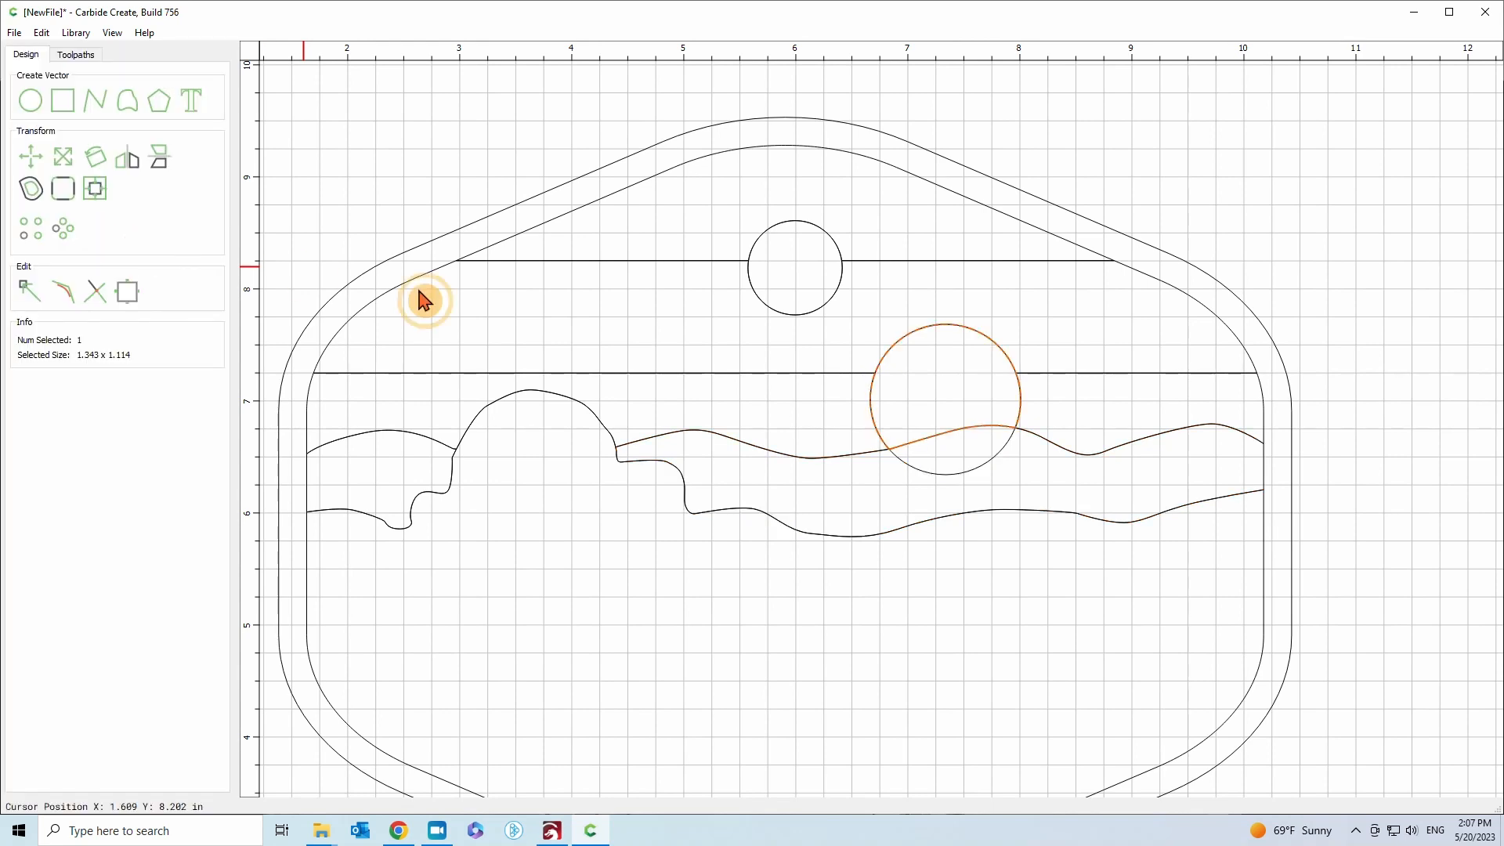
Delete the full large sun circle that extends below the dune line, leaving the trimmed sun
left_click(1027, 486)
left_click(979, 469)
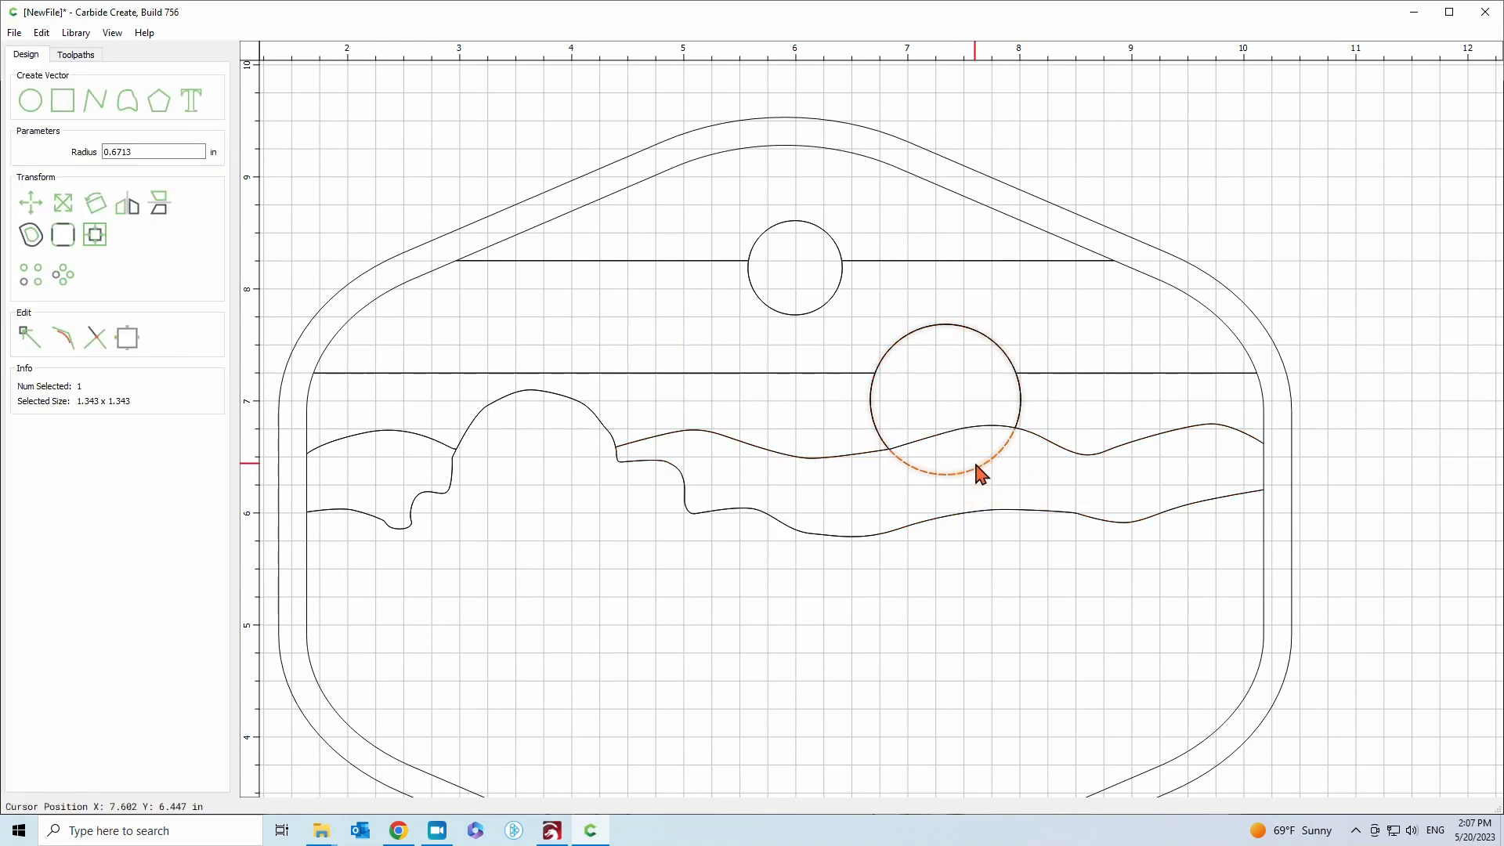
left_click(977, 471)
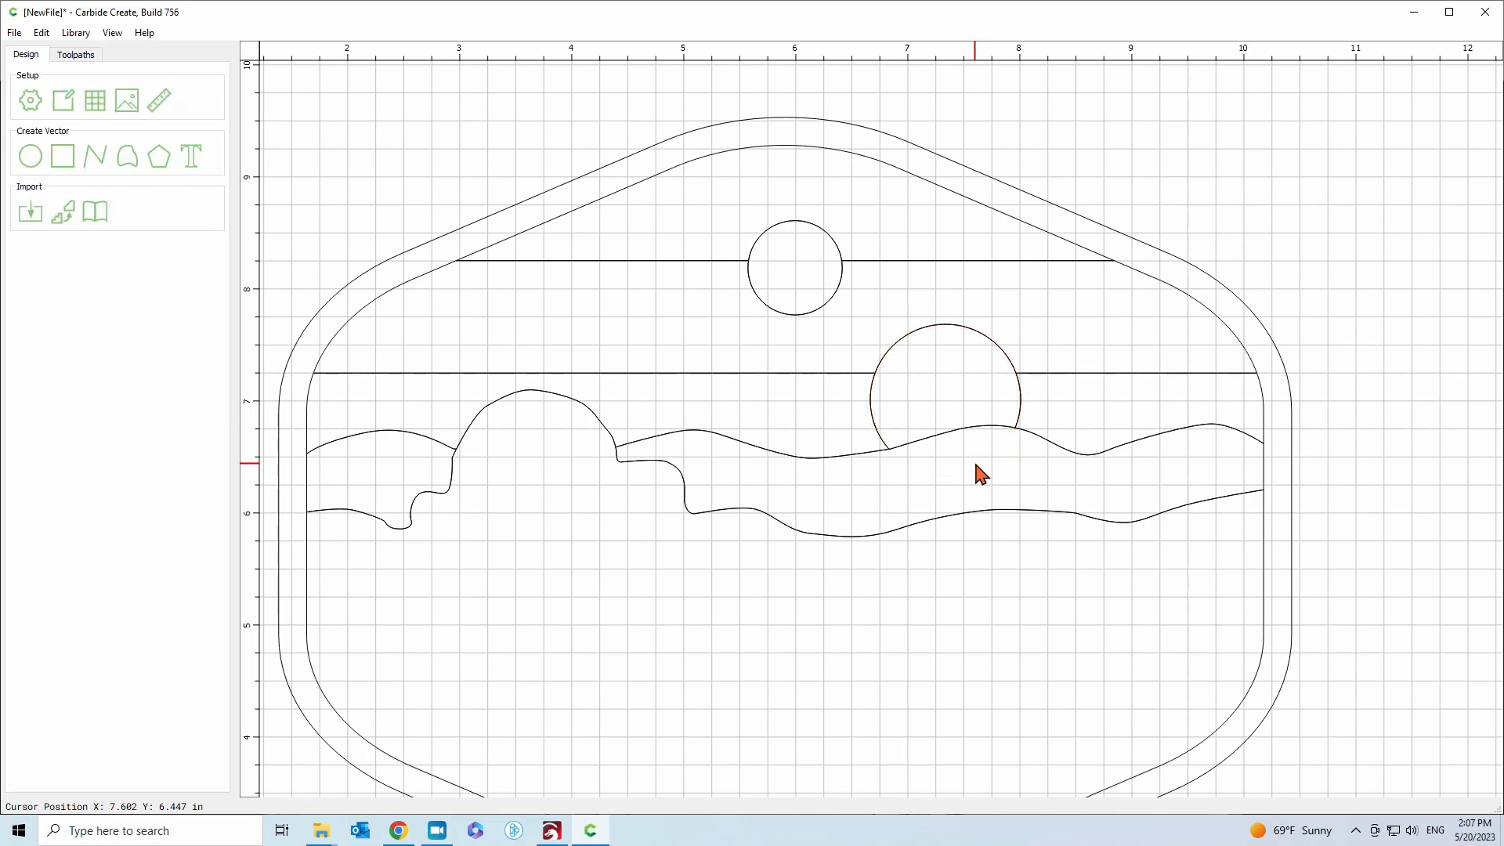
Check the vectors around the large sun by selecting them and temporarily shifting the right-hand dune band and lower sky piece
left_click(1021, 395)
left_click(1065, 381)
left_click(791, 382)
left_click(1118, 449)
left_click(1264, 479)
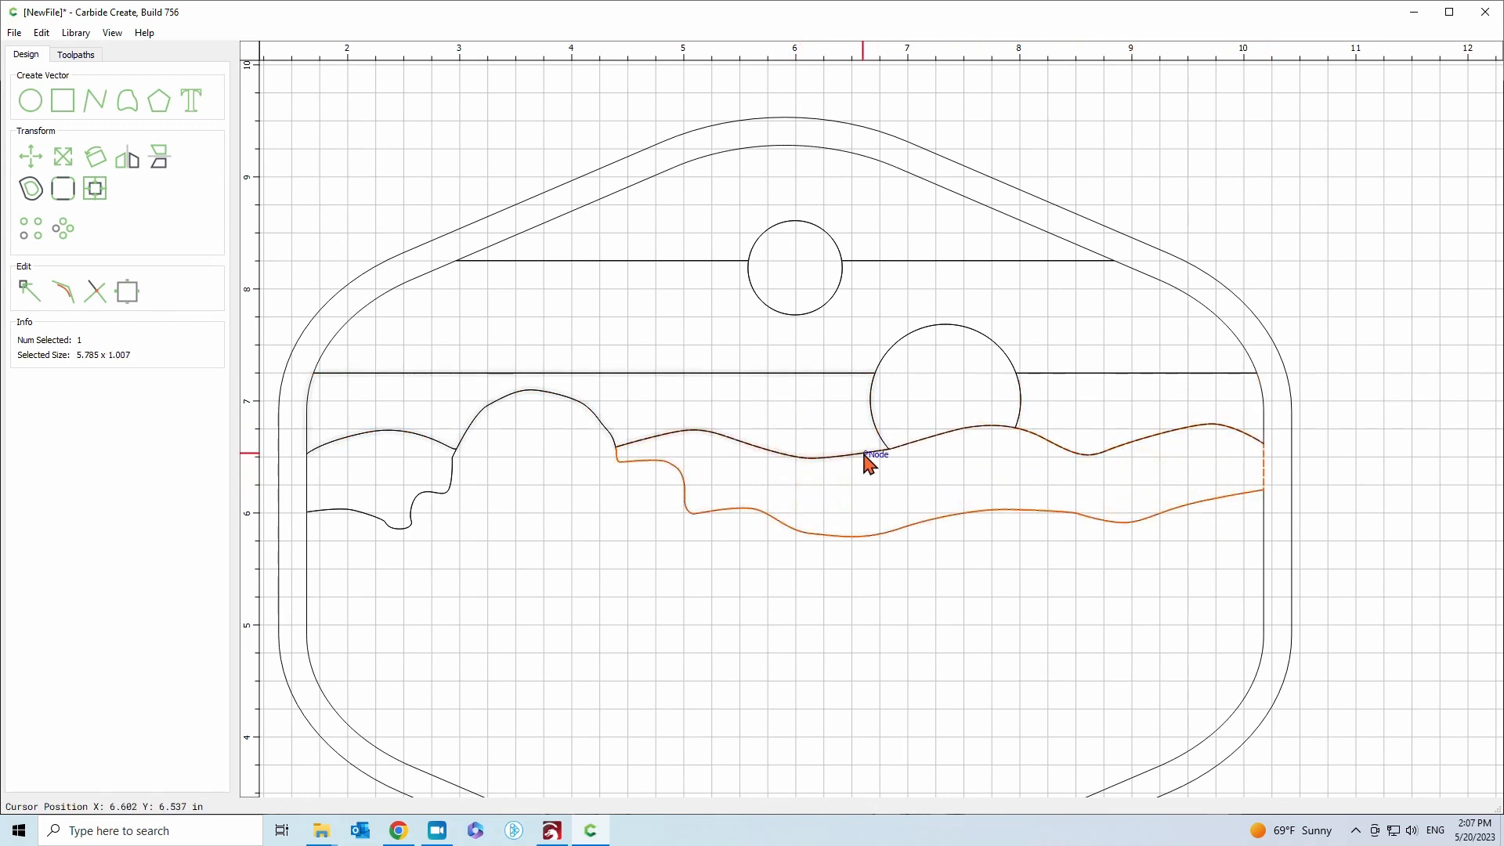
key("Up")
left_click(831, 452)
left_click(1065, 457)
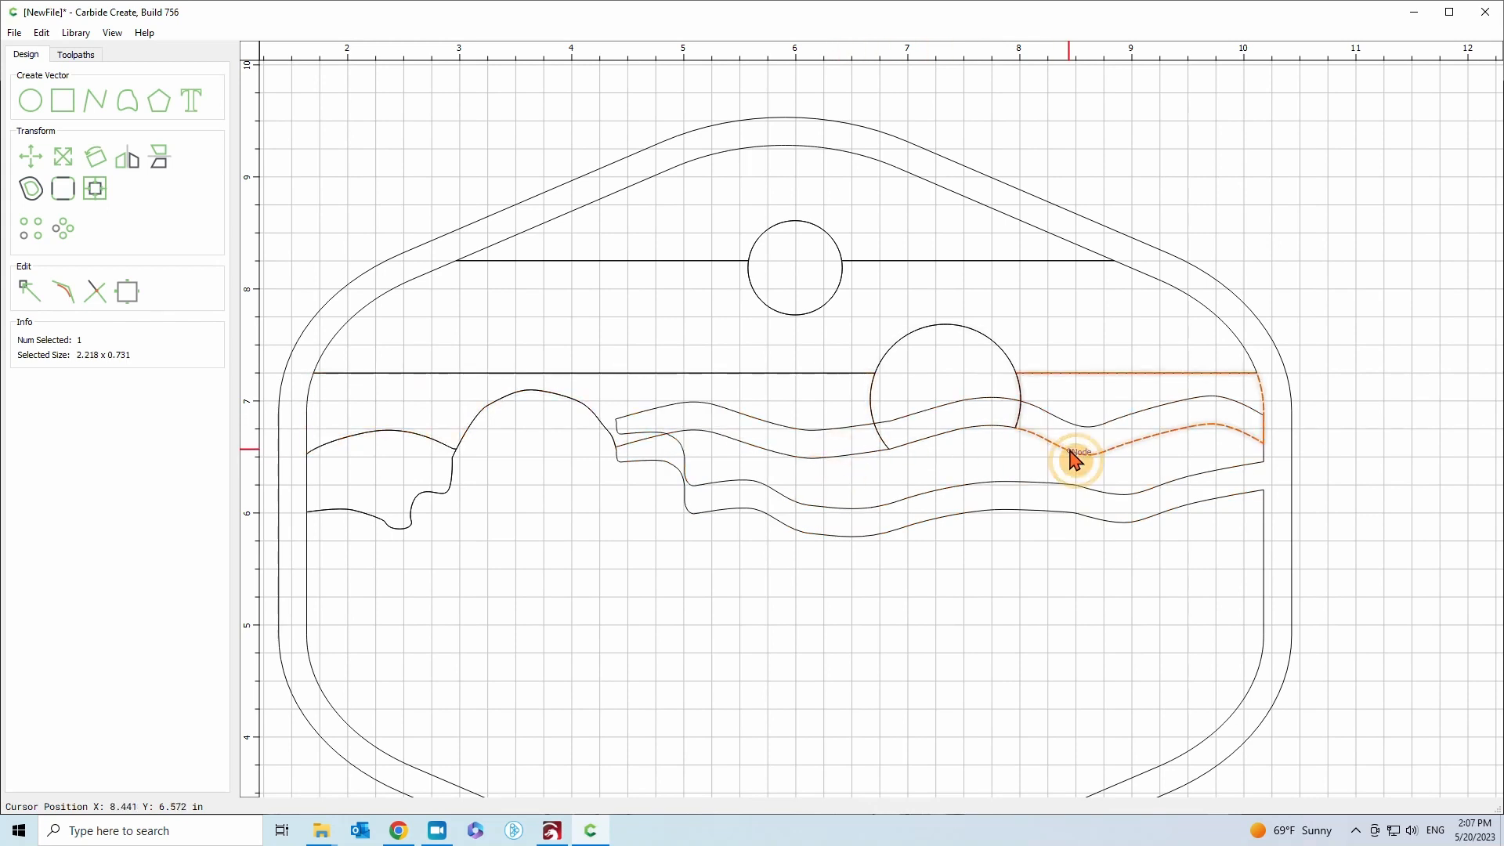
key("Down")
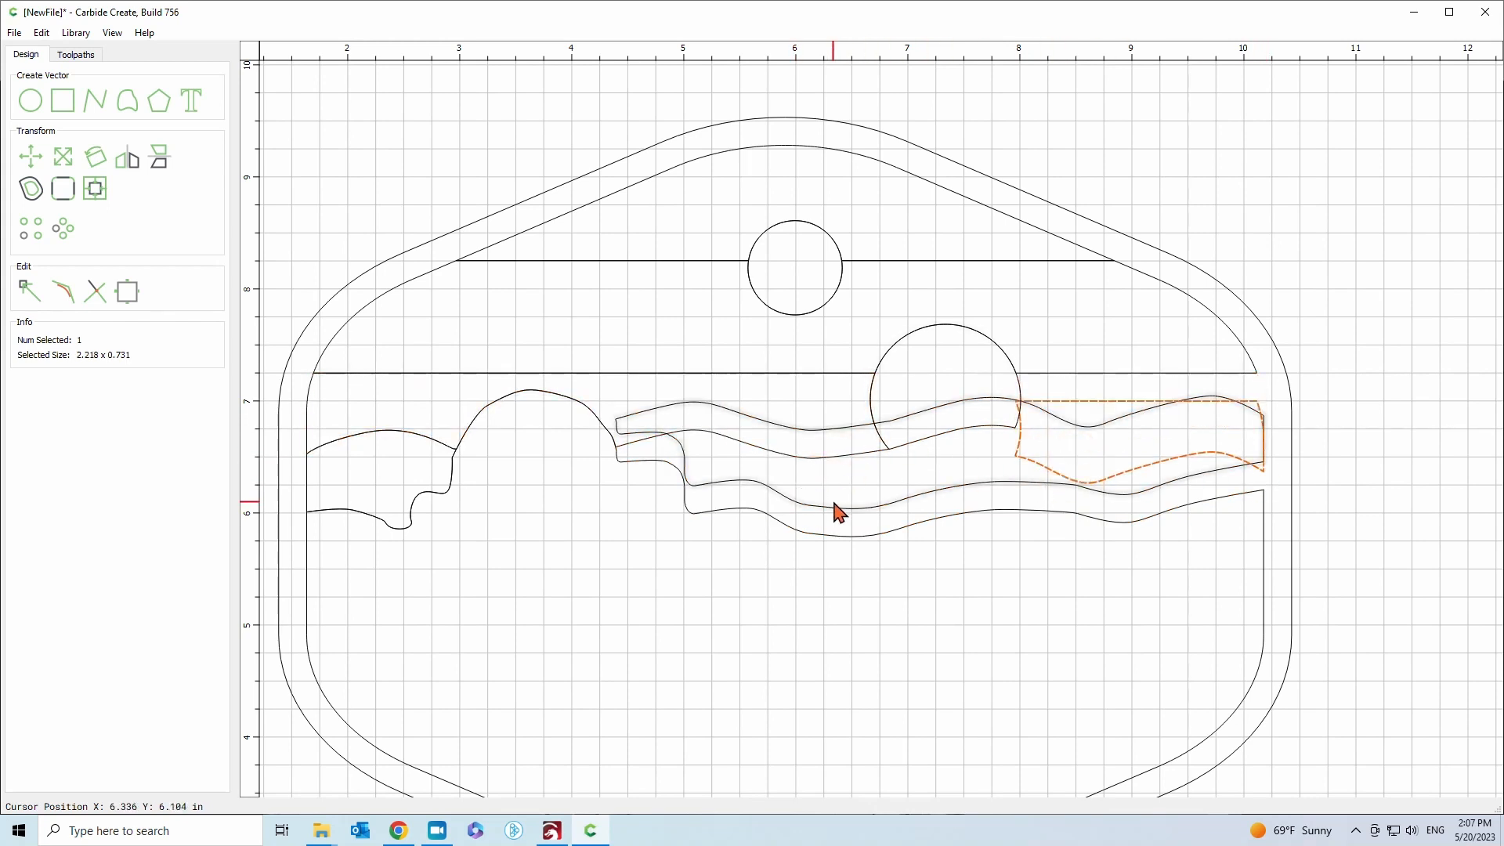
left_click(828, 437)
Move the outer badge outline well clear to the right of the design
scroll(870, 437, "down", 5)
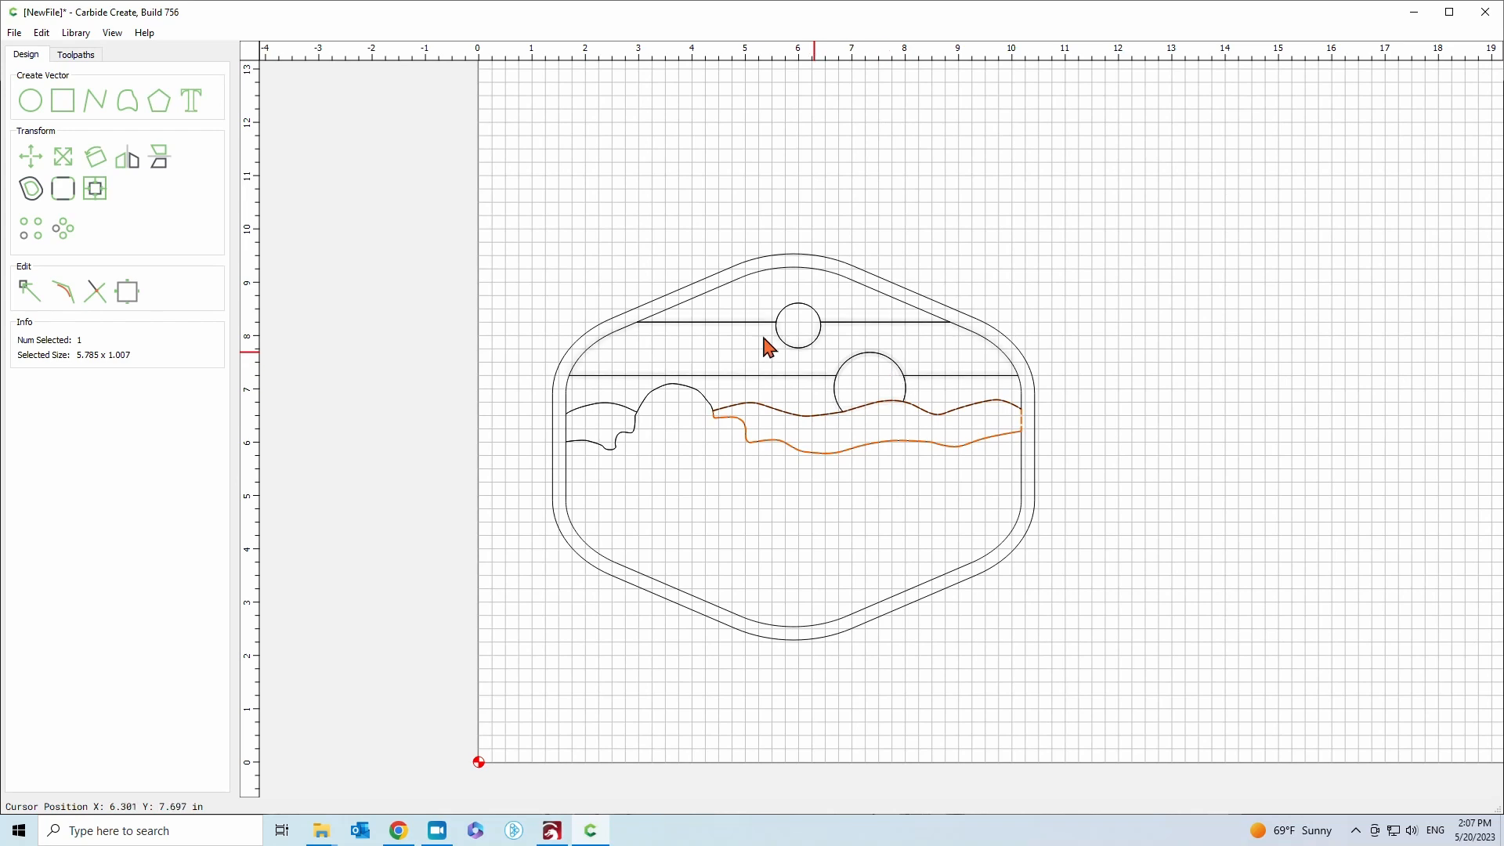
left_click(798, 263)
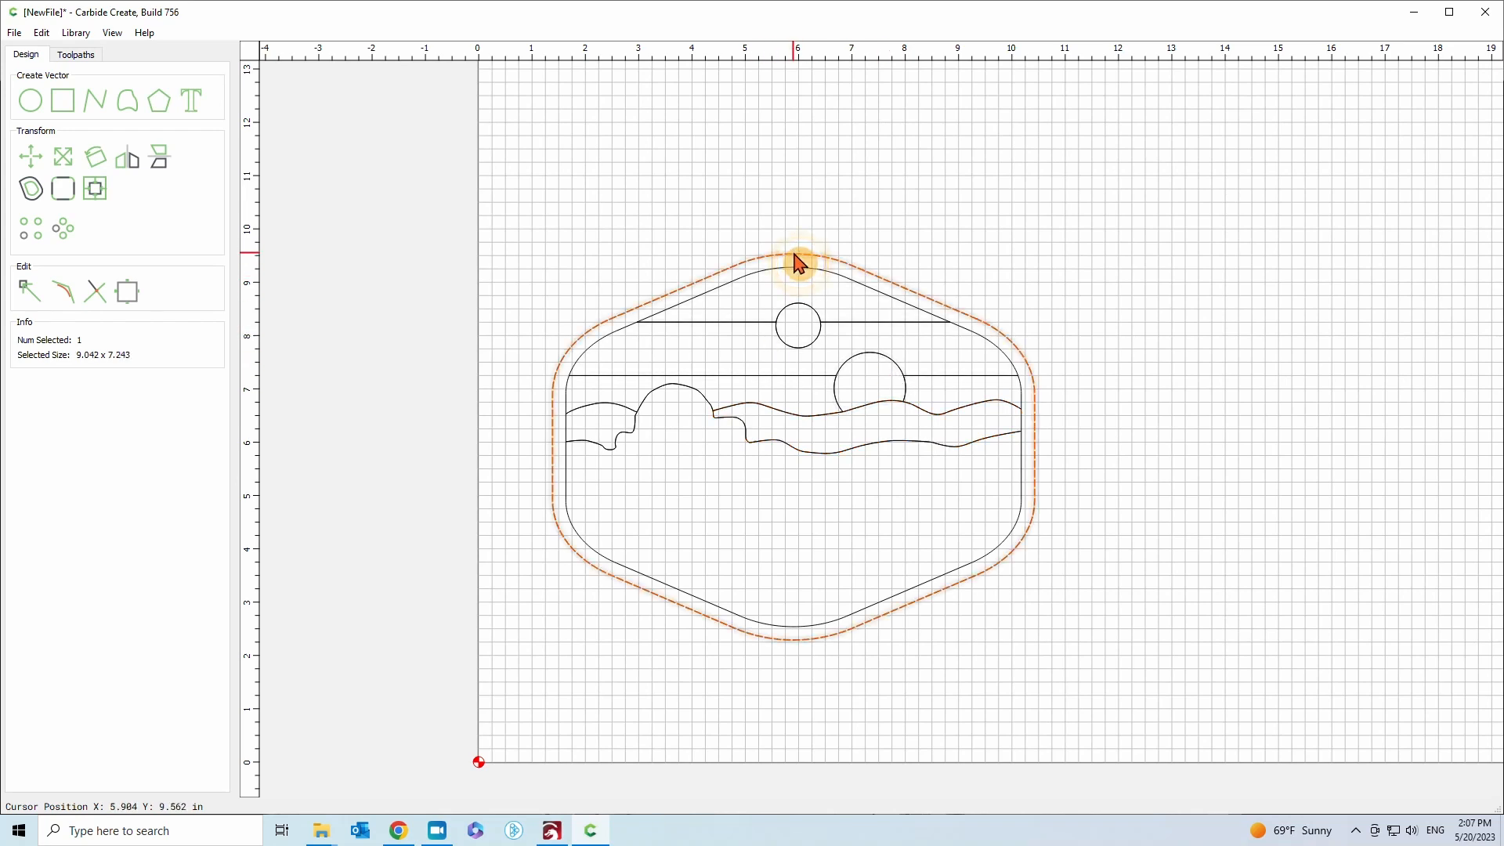
left_click_drag(798, 263, 1404, 242)
Raise the top sky band 1.25 in and the small sun 1 in to separate them from the badge
left_click(795, 268)
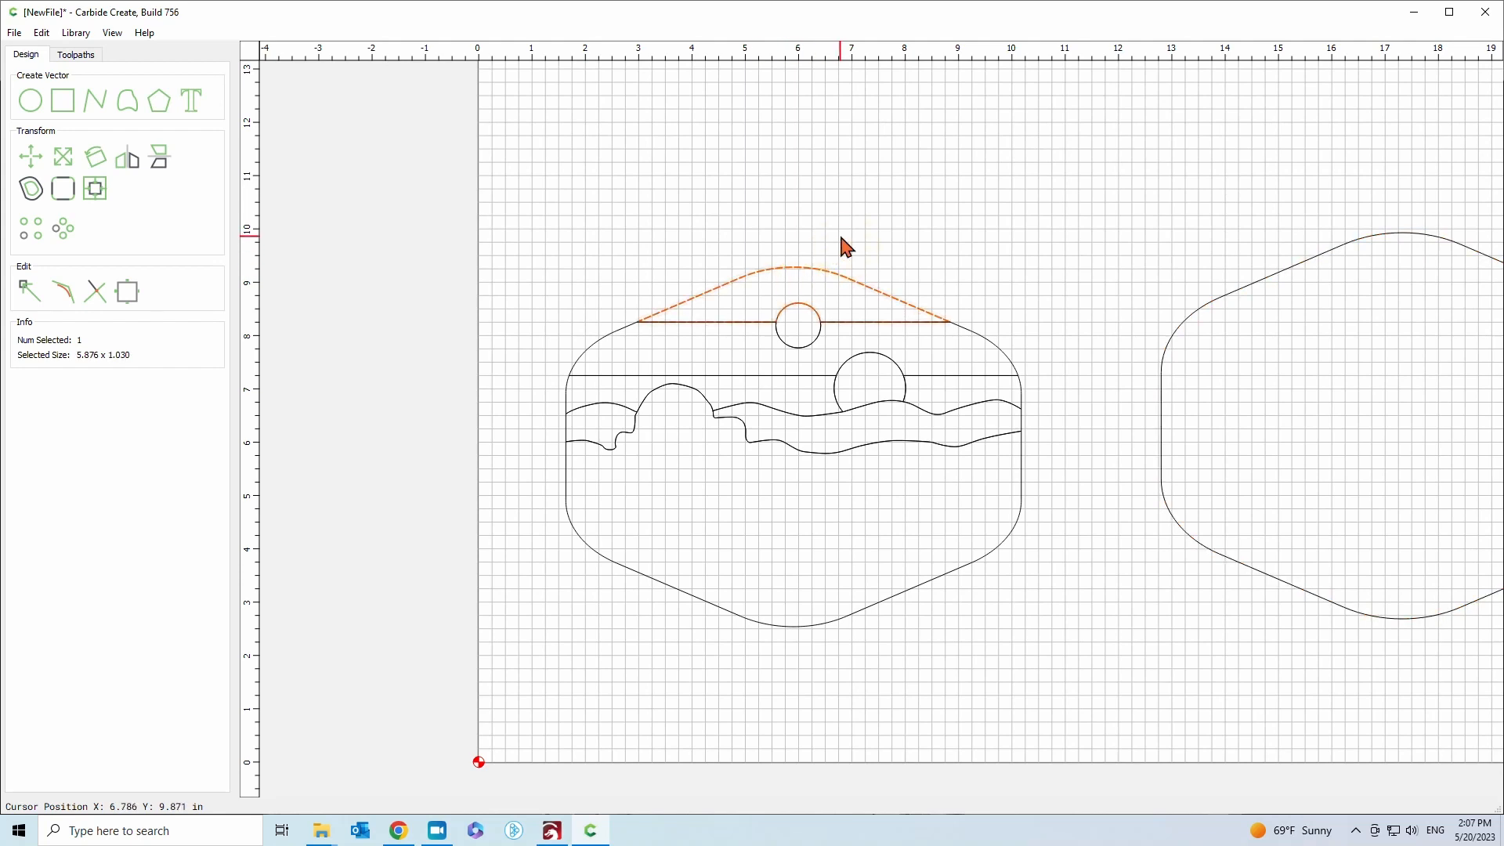
key("Up")
key("Up")
key("Up")
key("Up")
key("Up")
left_click(797, 304)
key("Up")
key("Up")
key("Up")
key("Up")
Raise the middle sky band 0.75 in and the trimmed large sun 0.5 in
left_click(859, 327)
key("Up")
key("Up")
key("Up")
key("Up")
left_click(871, 365)
key("Up")
key("Up")
Move the large ground shape at the base of the badge down 1.25 in
left_click(1021, 392)
left_click(788, 627)
key("Down")
key("Down")
key("Down")
key("Down")
key("Down")
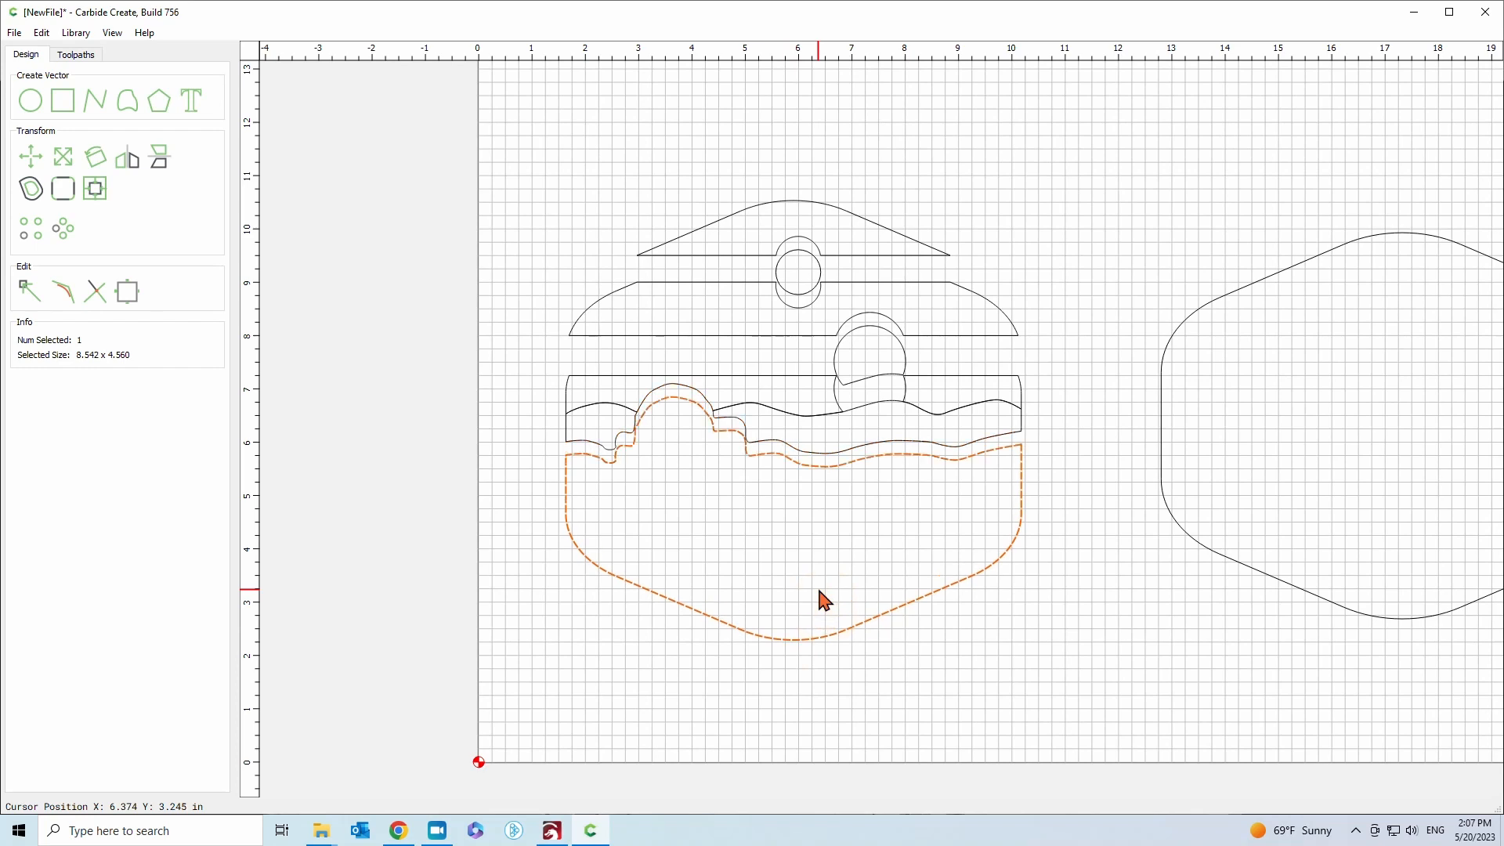
Move the right-hand and left-hand dune bands down 0.75 in each
left_click(810, 451)
key("Down")
key("Down")
key("Down")
left_click(586, 444)
key("Down")
key("Down")
key("Down")
Move the left and right lower sky pieces down 0.25 in each
left_click(631, 410)
key("Down")
left_click(939, 413)
key("Down")
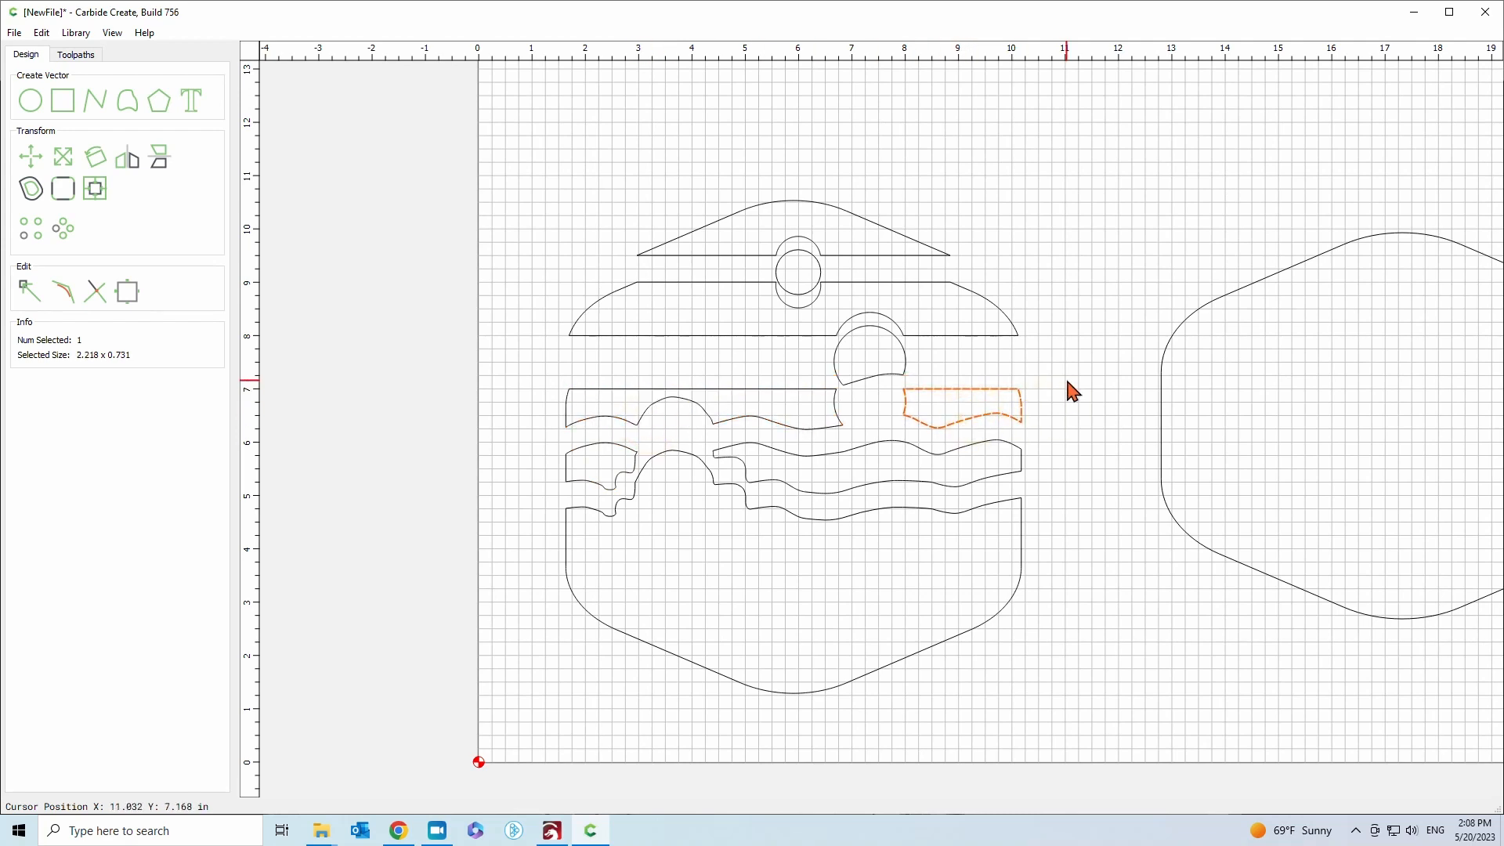